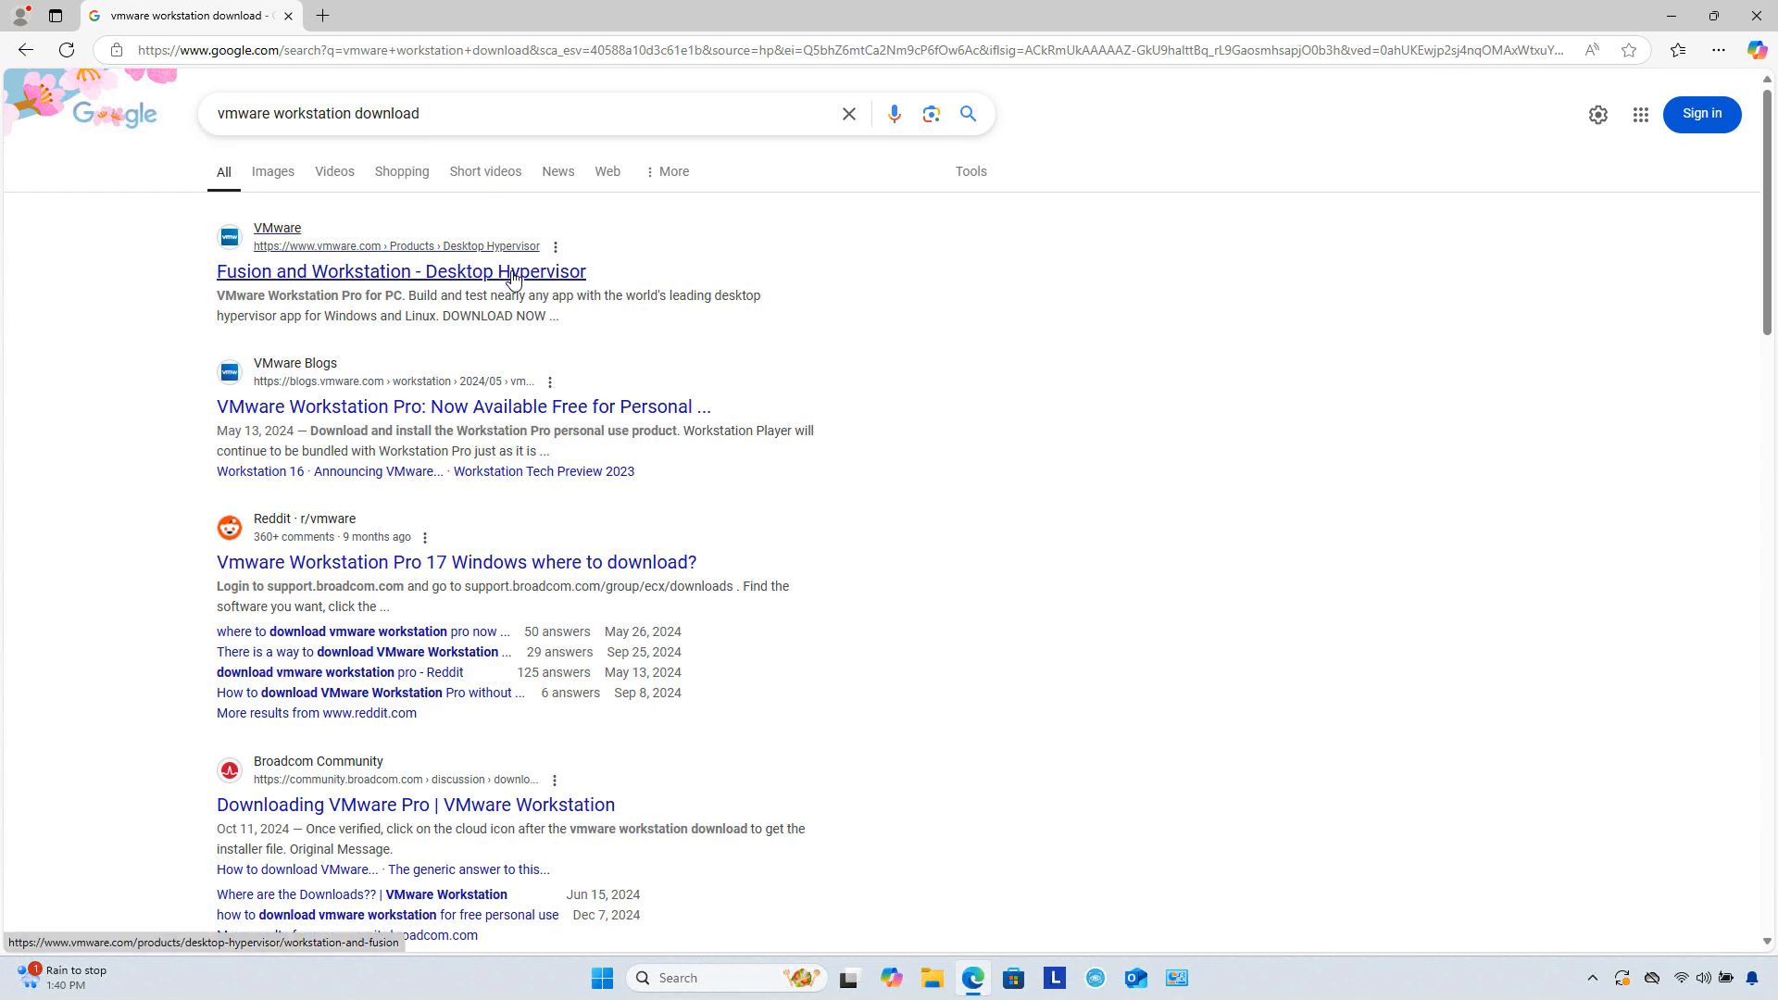
Step: Open the Fusion and Workstation - Desktop Hypervisor page and start the Fusion or Workstation download
left_click(399, 271)
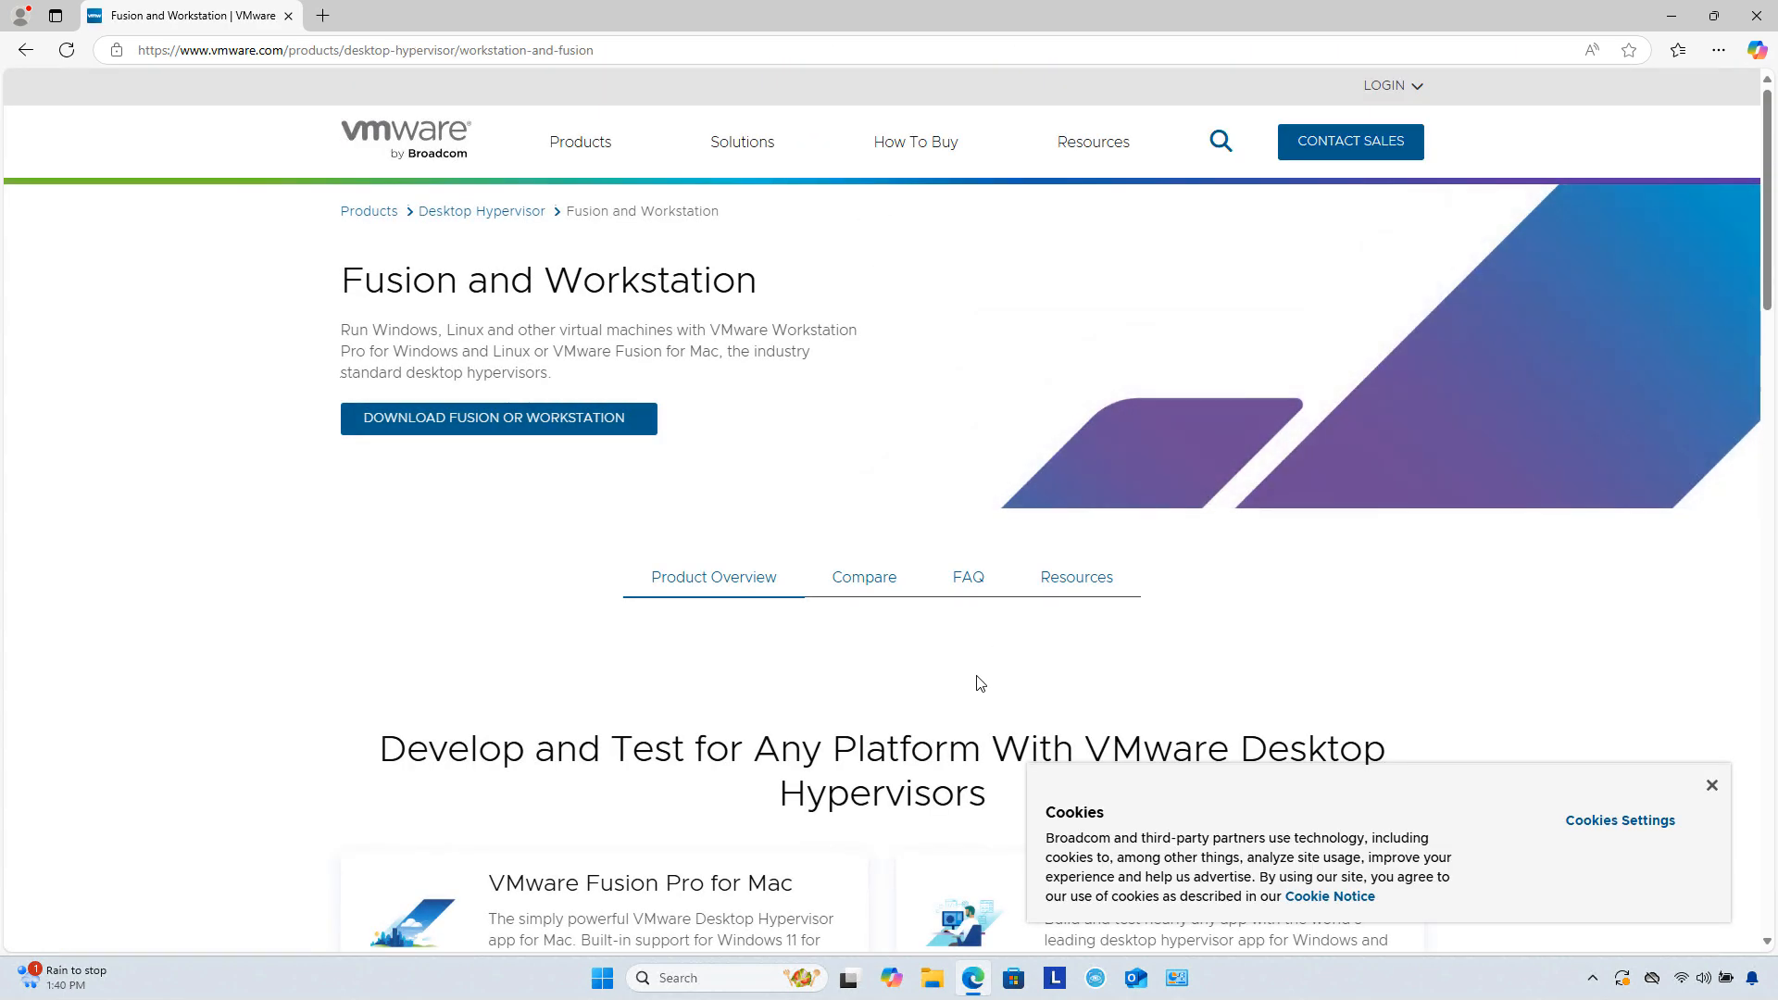
scroll(915, 721, "down", 1)
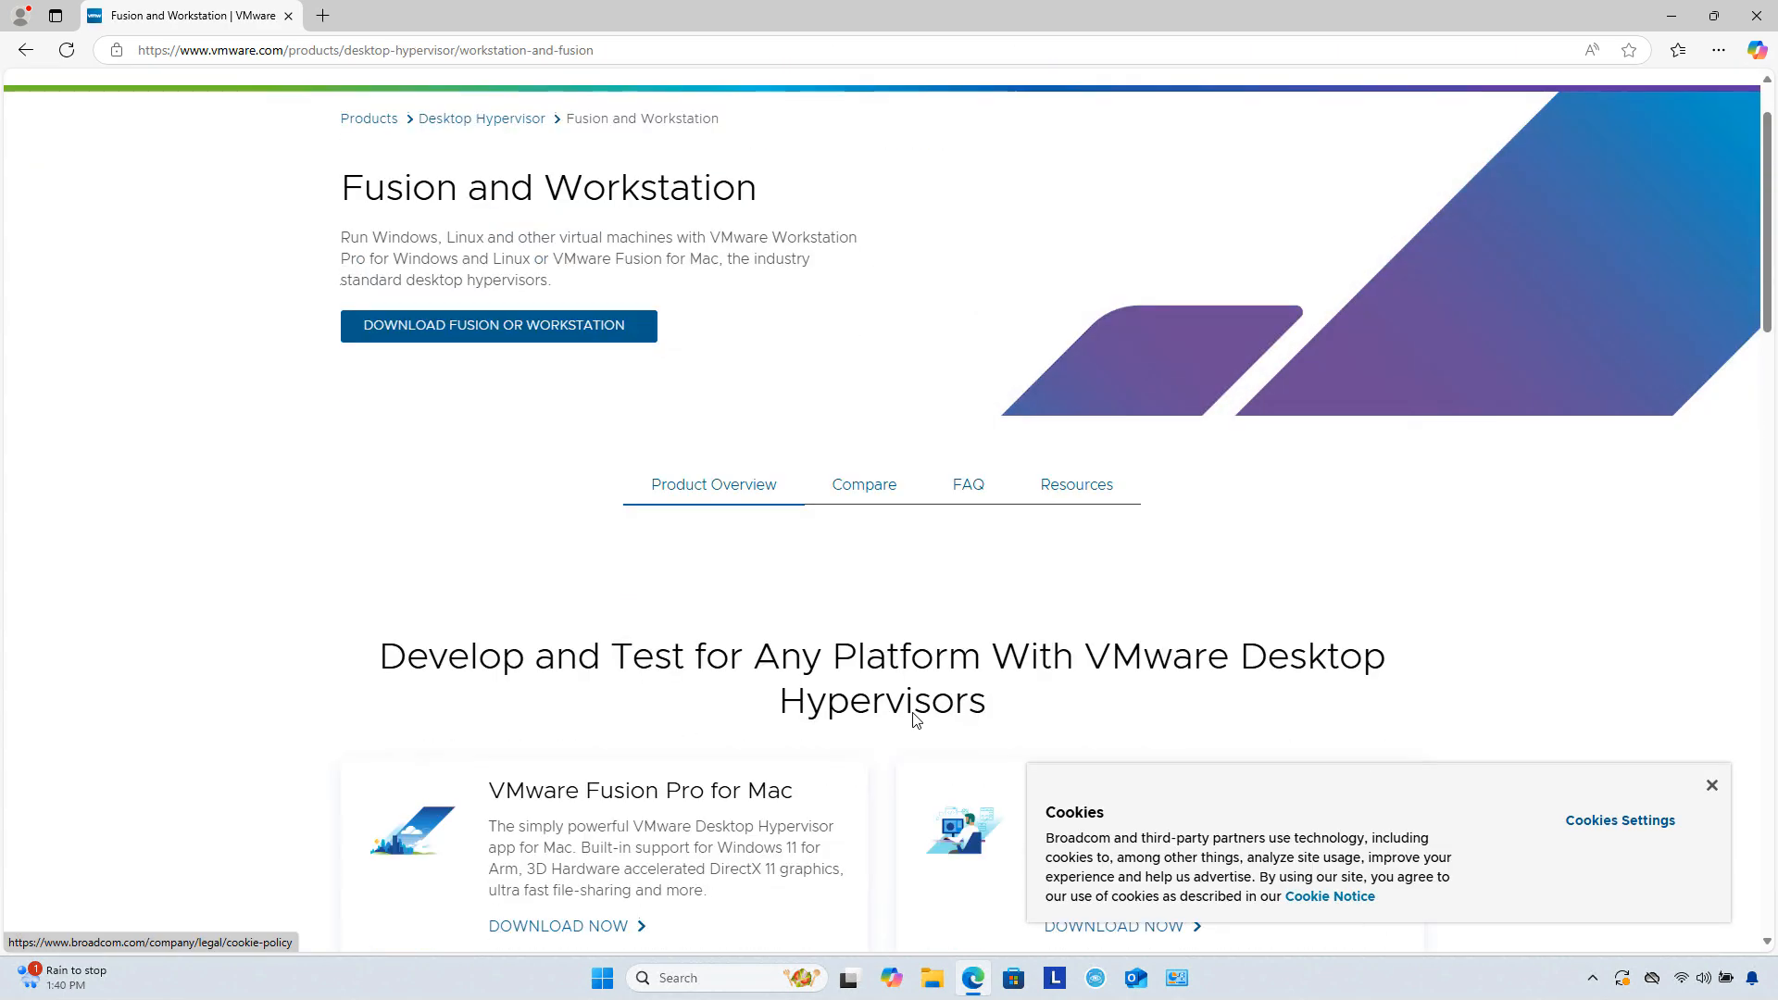
left_click(581, 328)
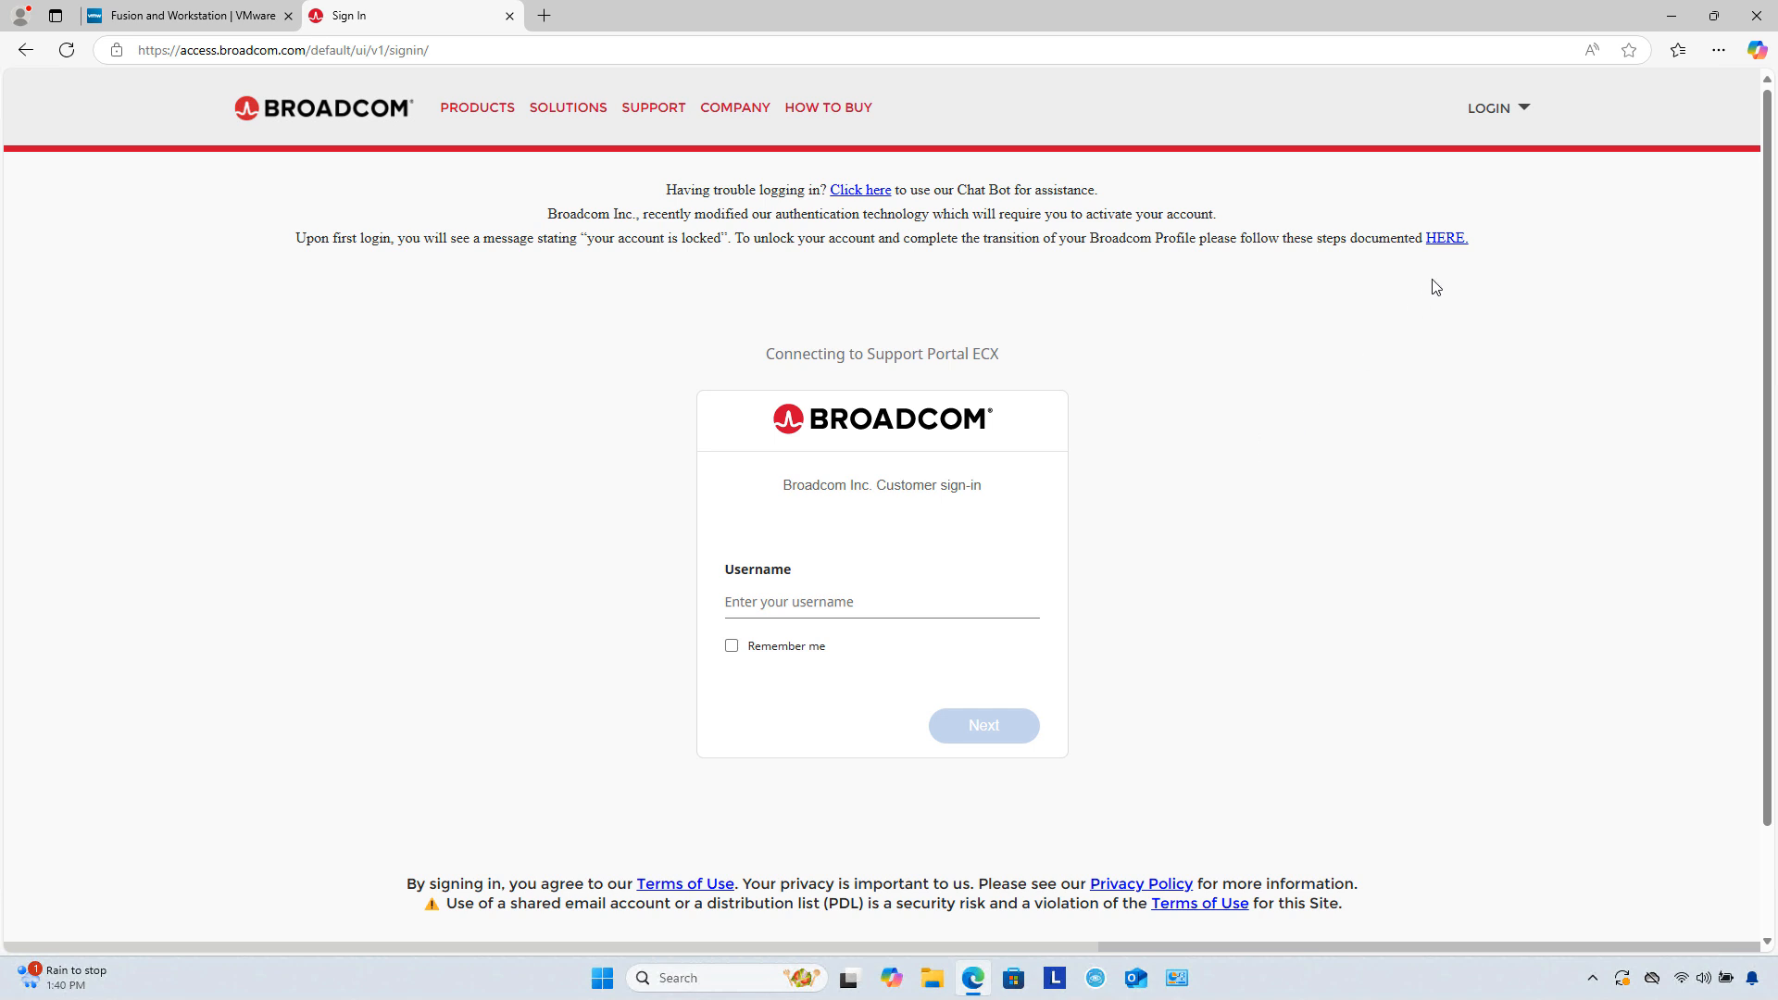
Step: Show the Broadcom login options, then open and close the Forgot Password page
left_click(1485, 113)
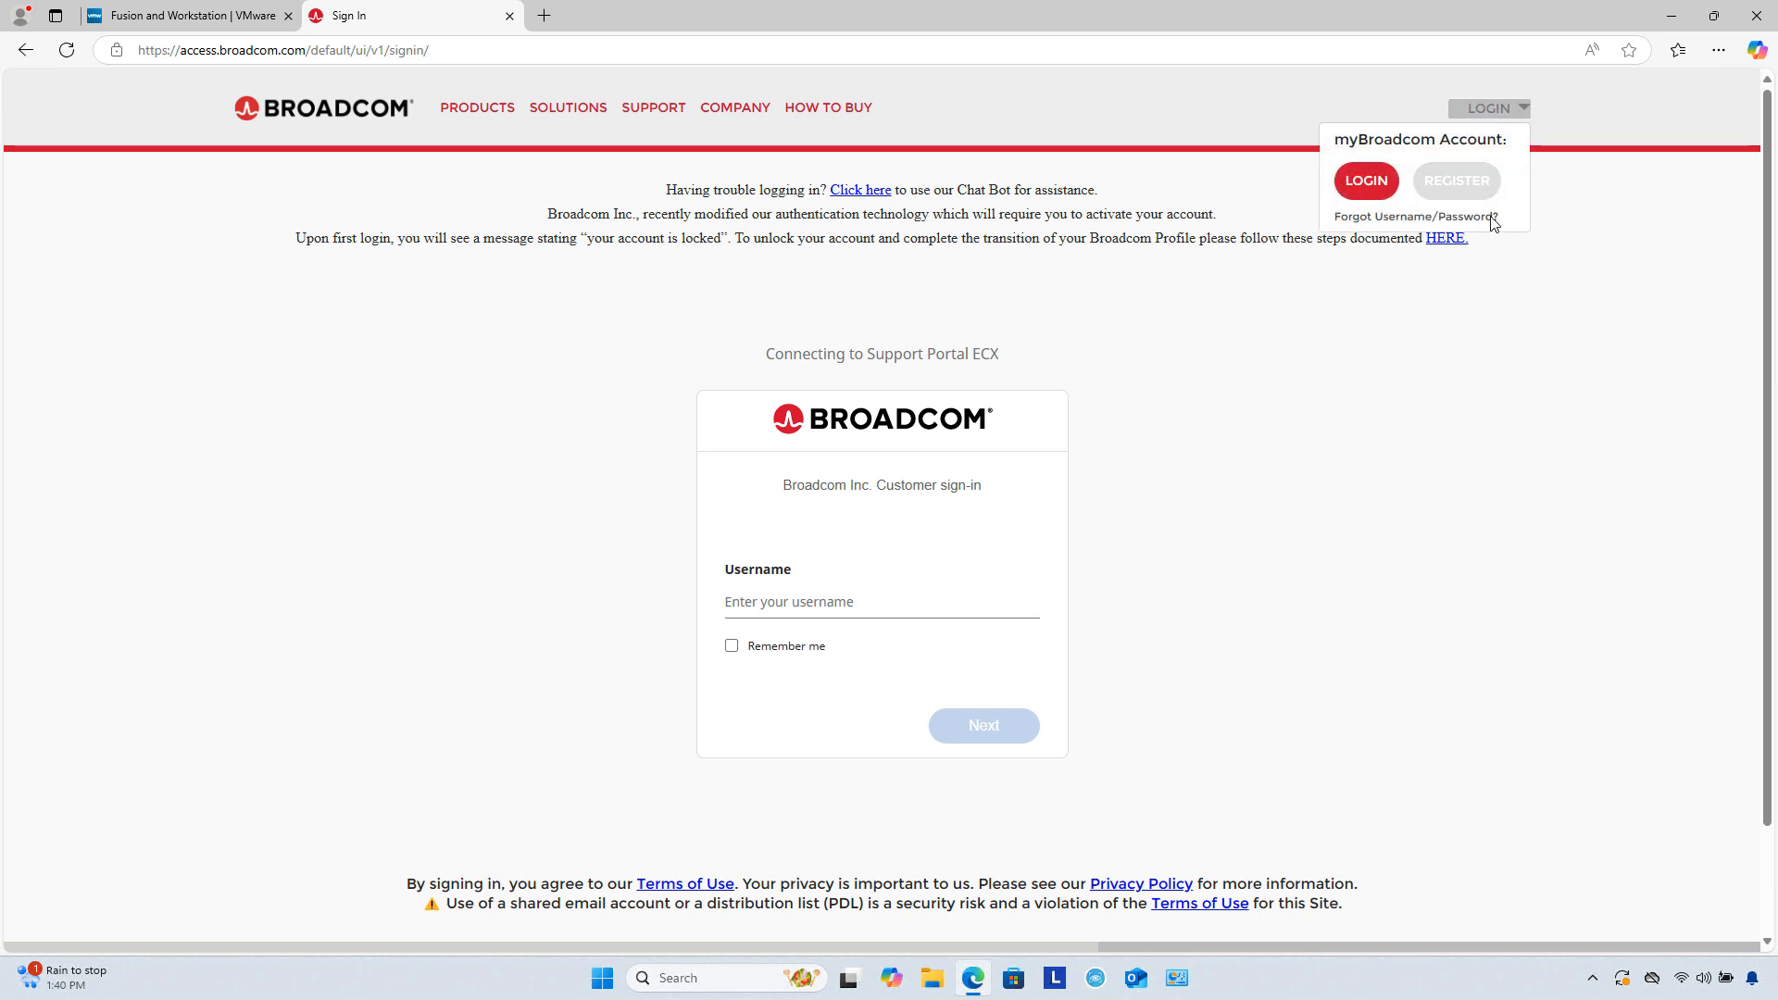
left_click(1439, 218)
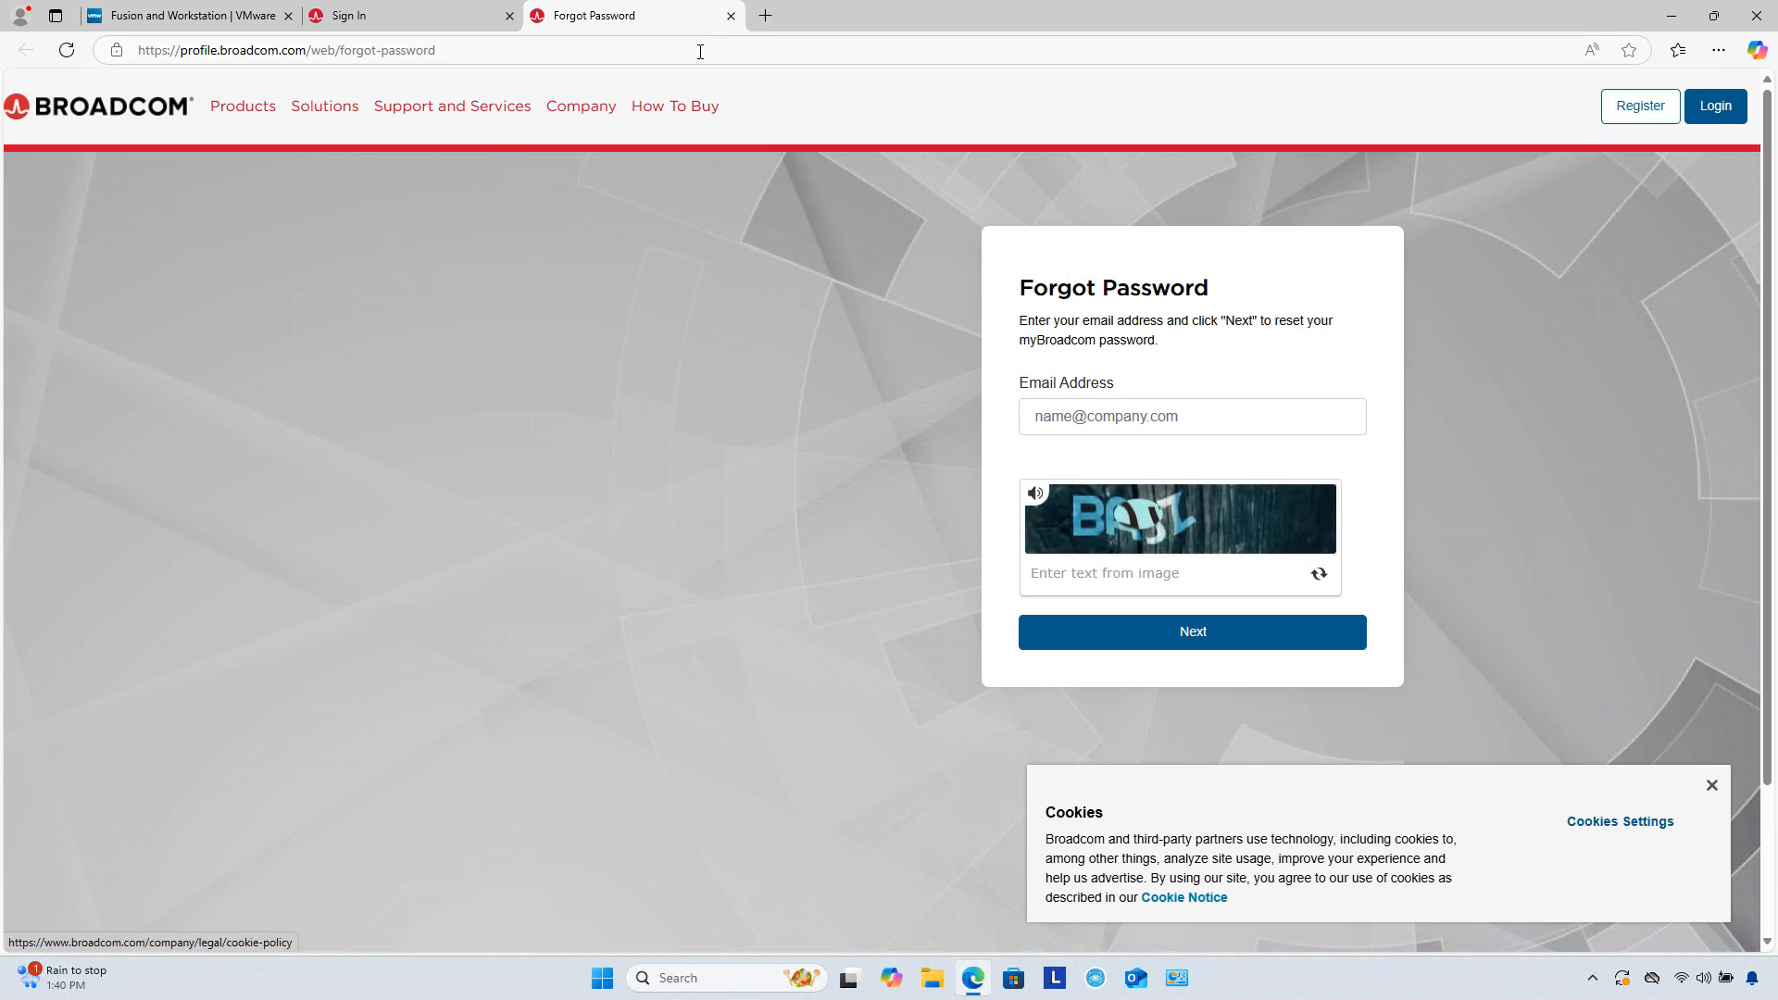
left_click(731, 16)
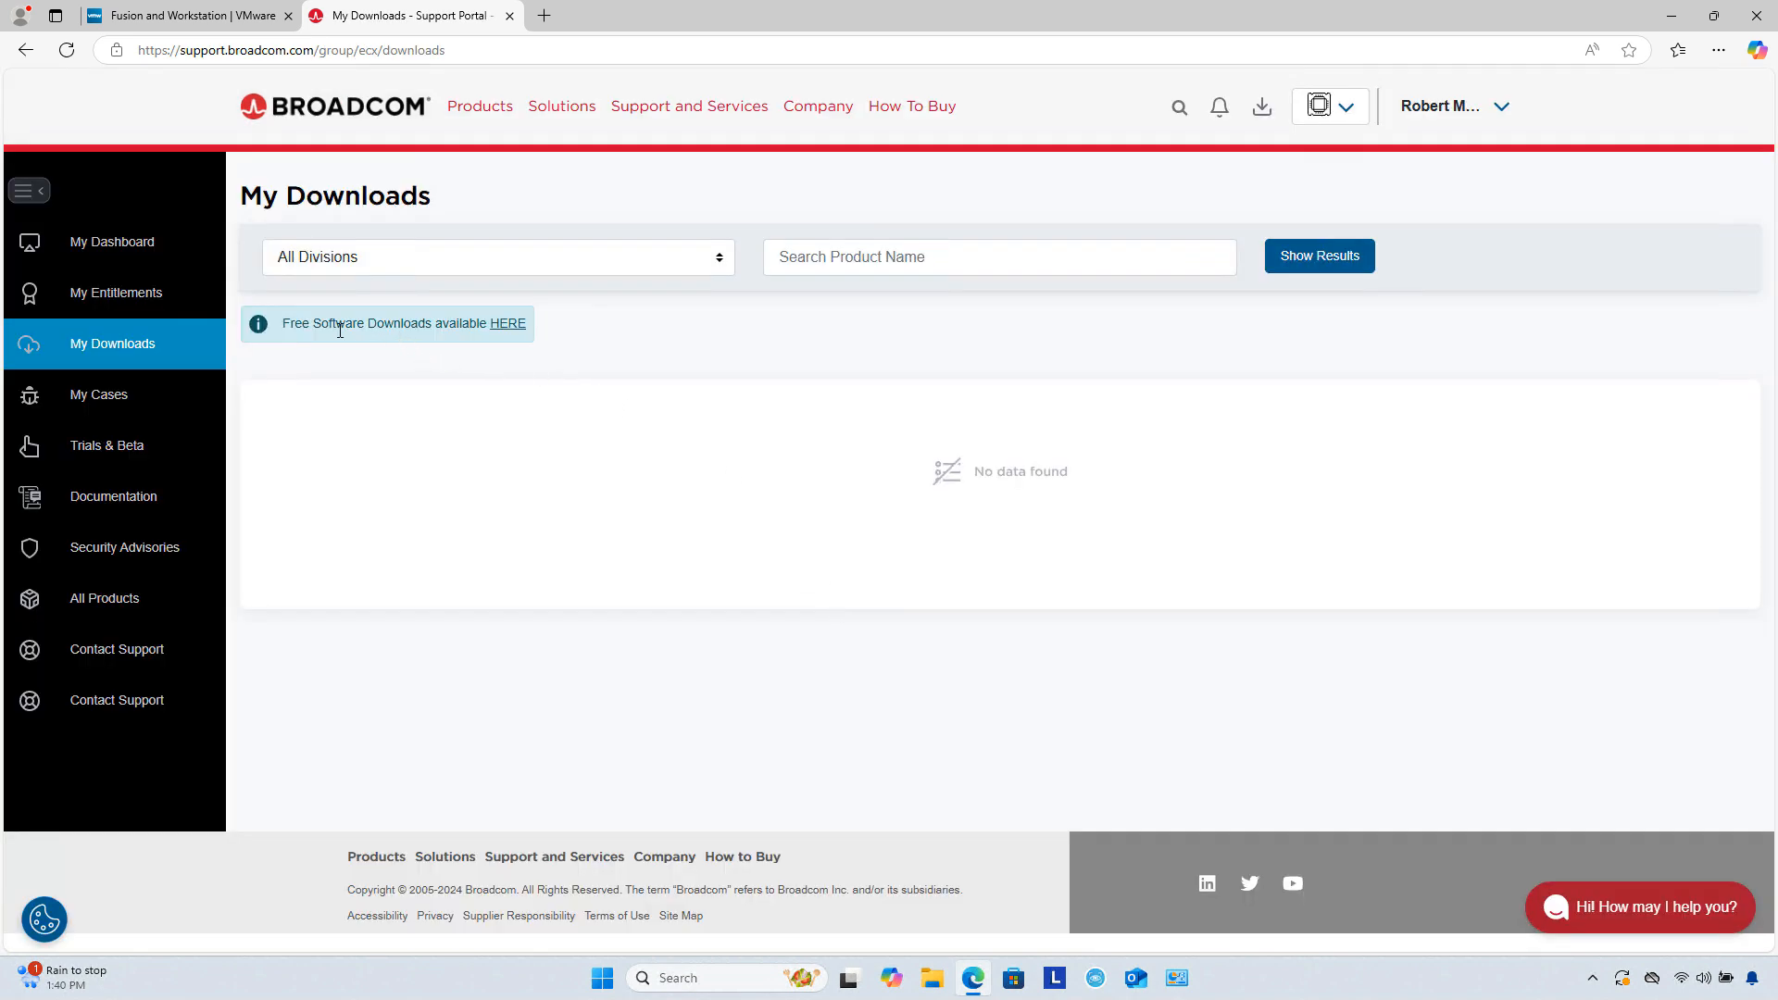
Step: Download the VMware Workstation Pro 17.6.3 Windows installer from Free Downloads, then launch File Explorer
left_click(507, 324)
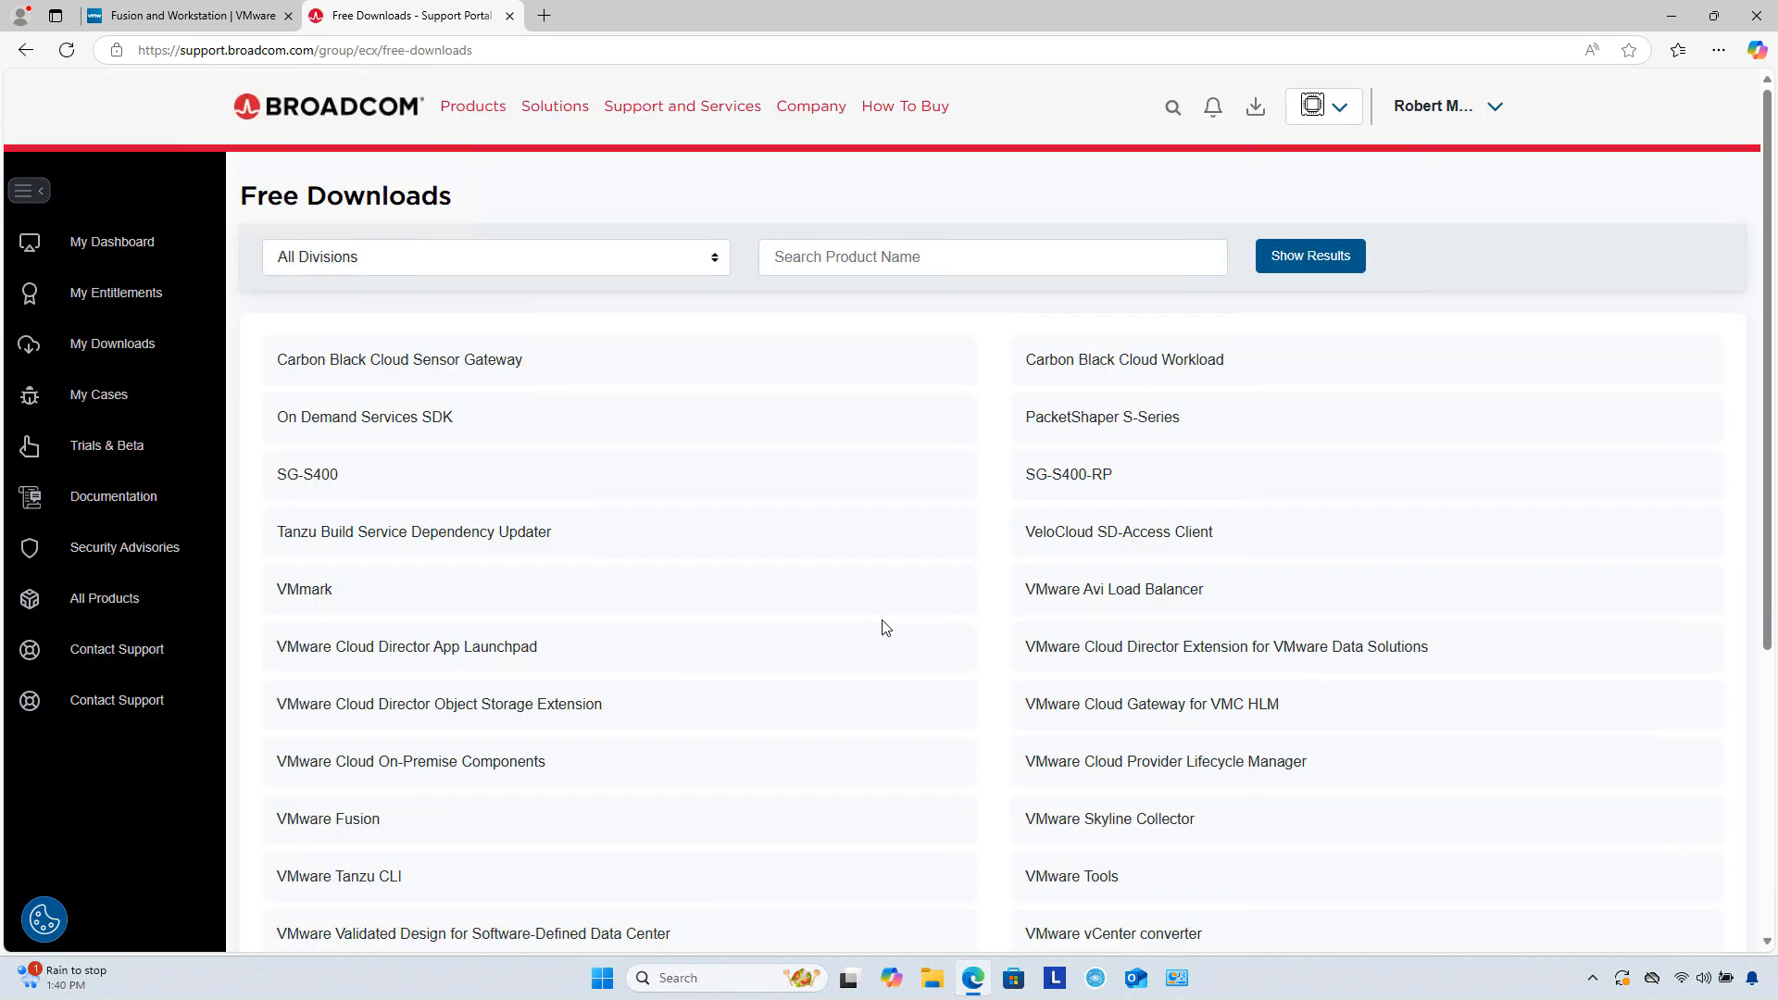
scroll(886, 628, "down", 4)
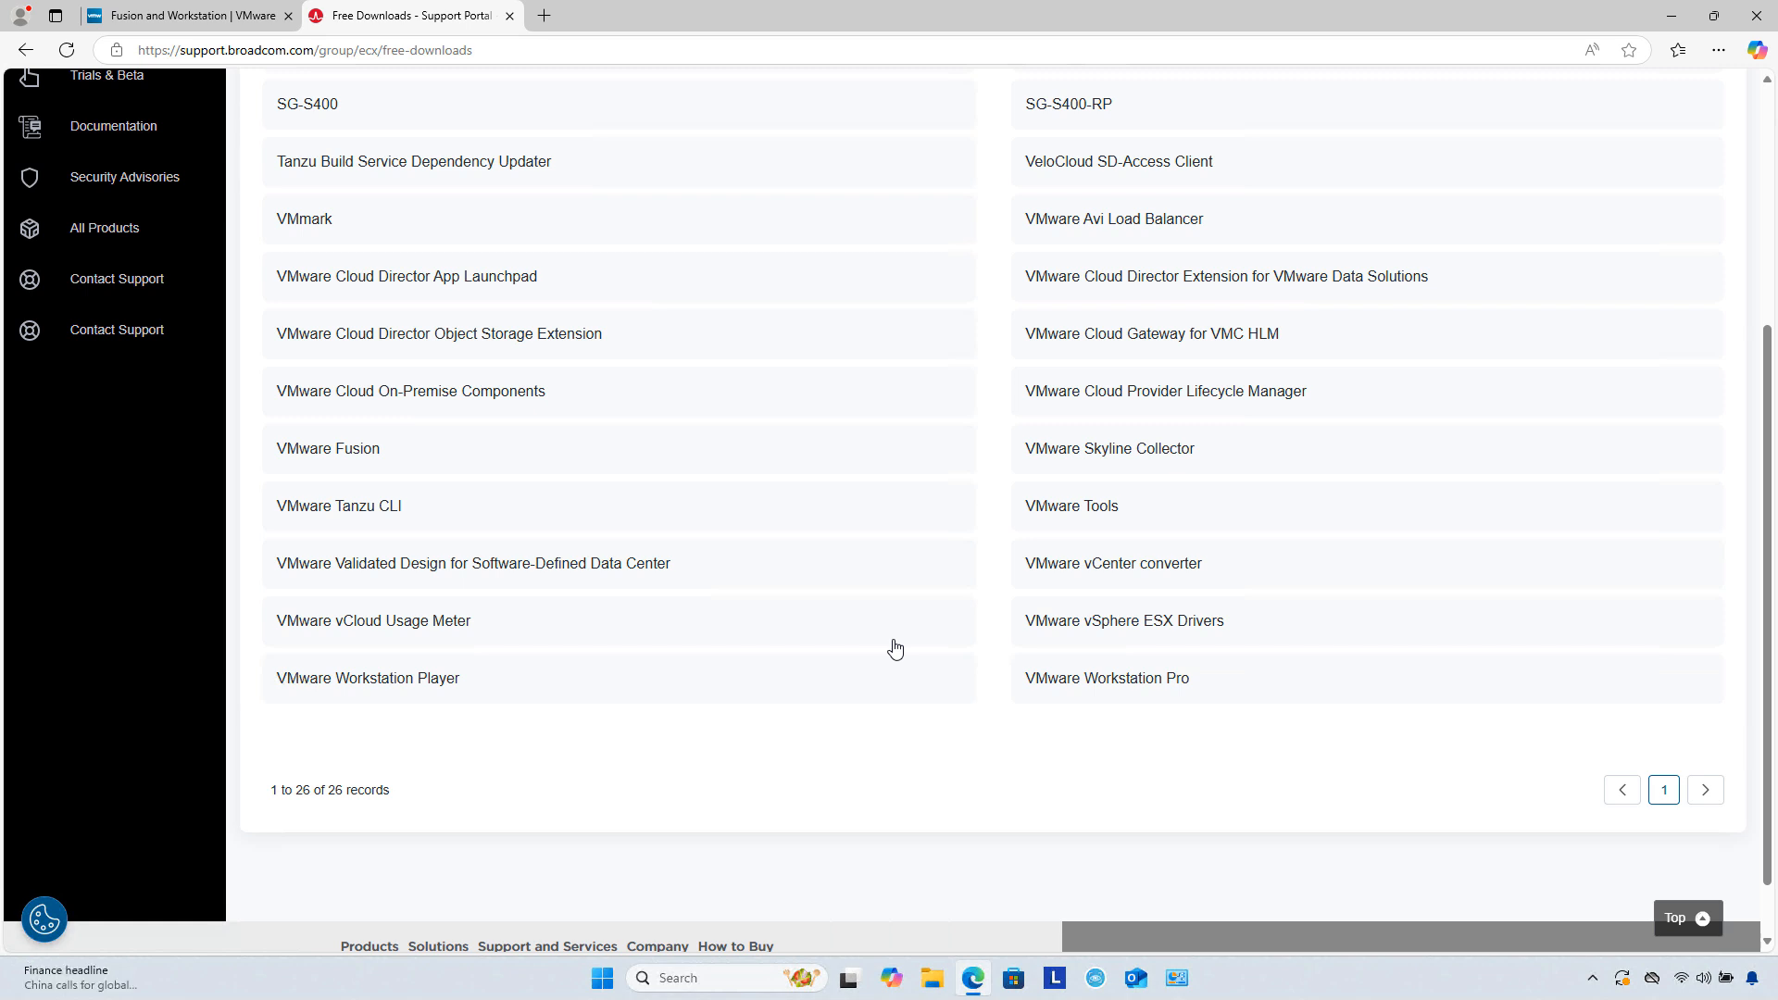
scroll(980, 634, "up", 1)
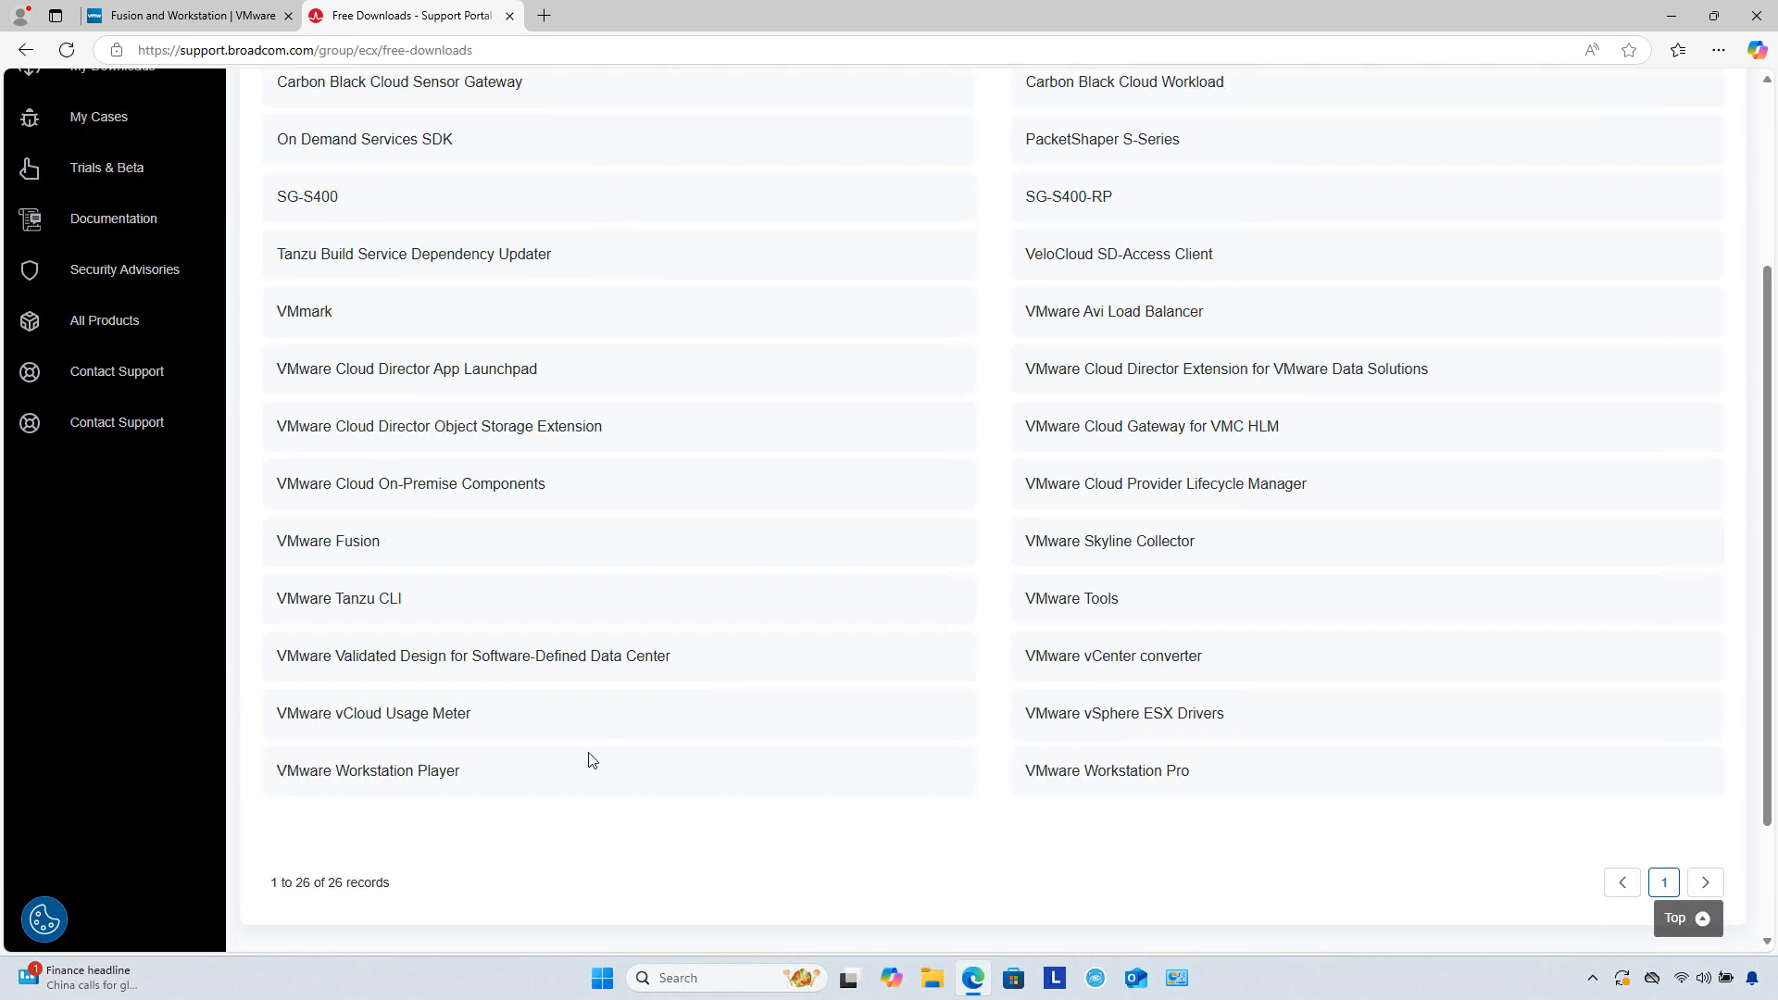
left_click(1102, 776)
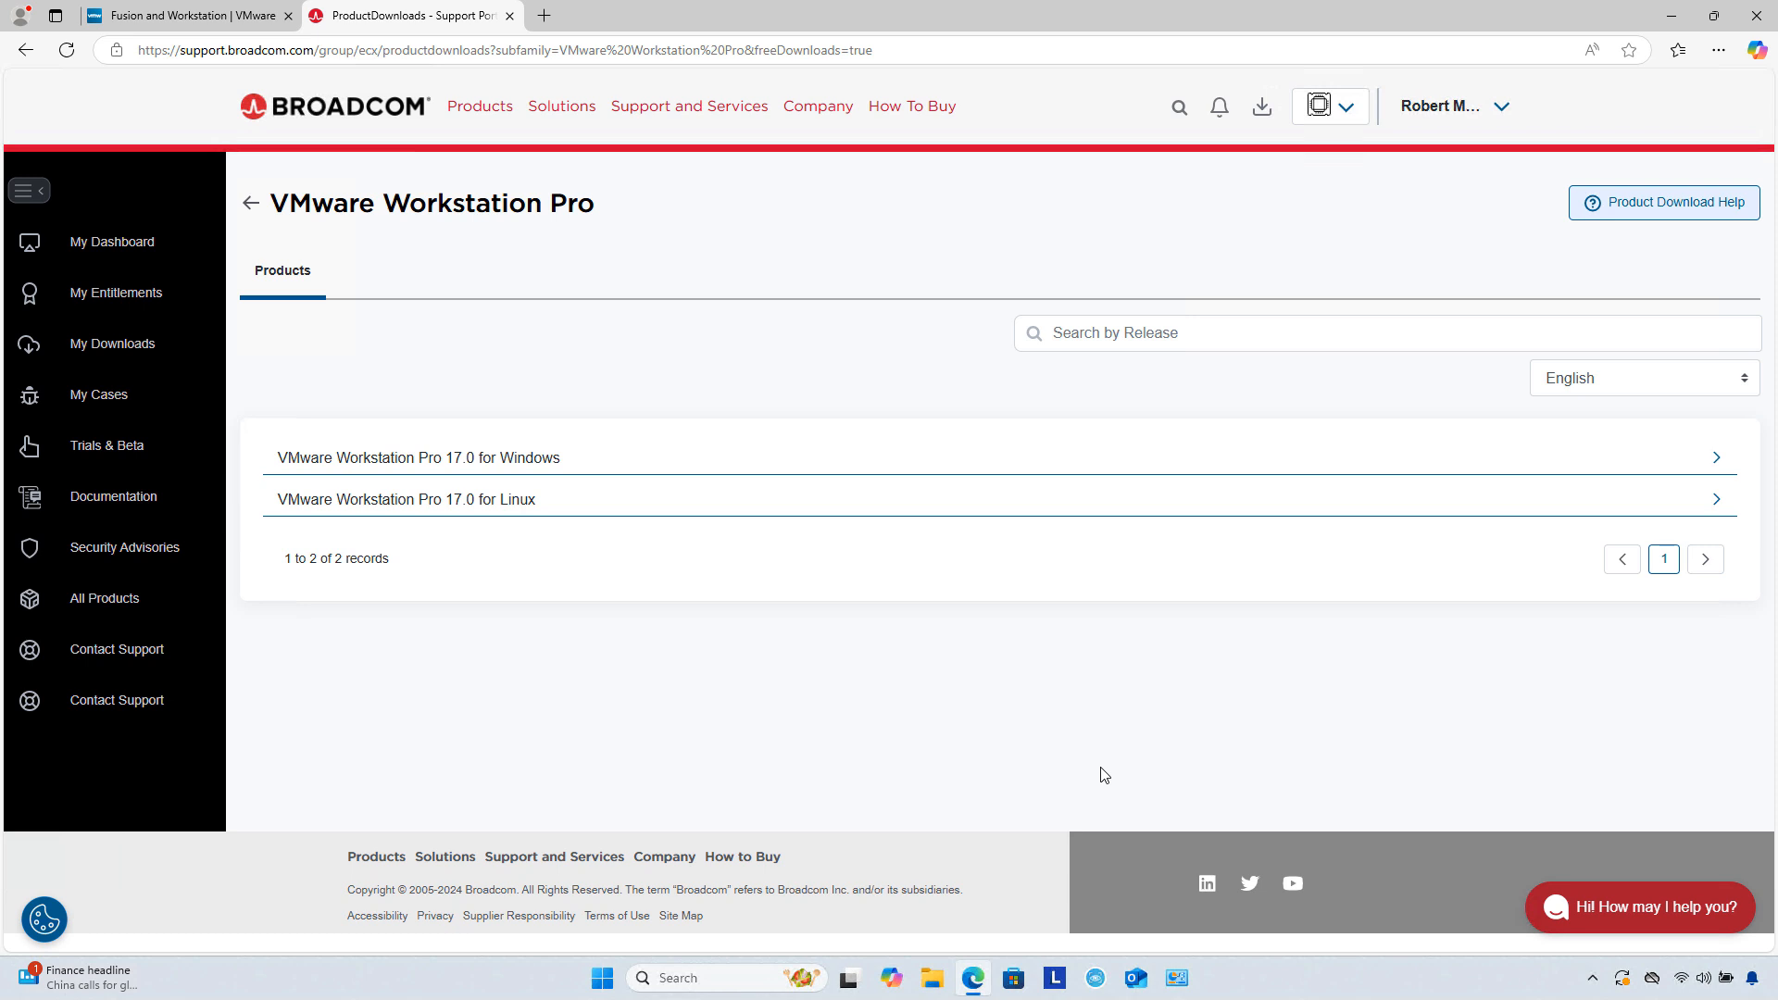
left_click(539, 465)
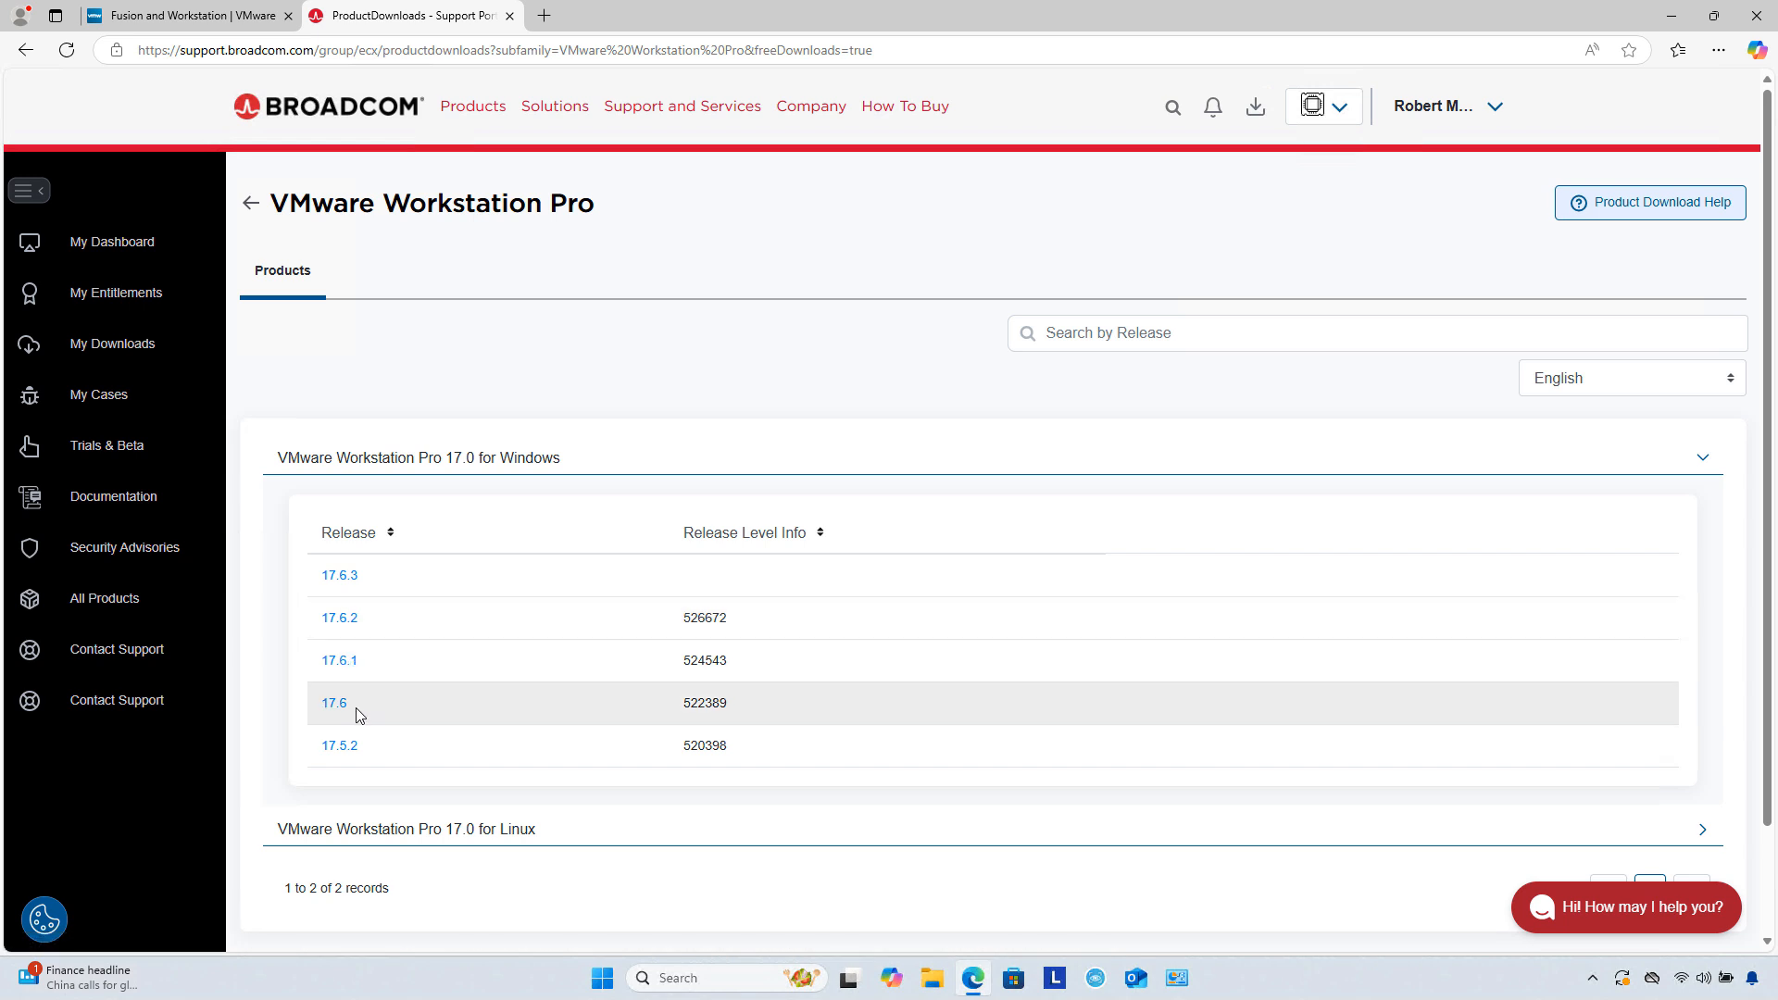
left_click(341, 578)
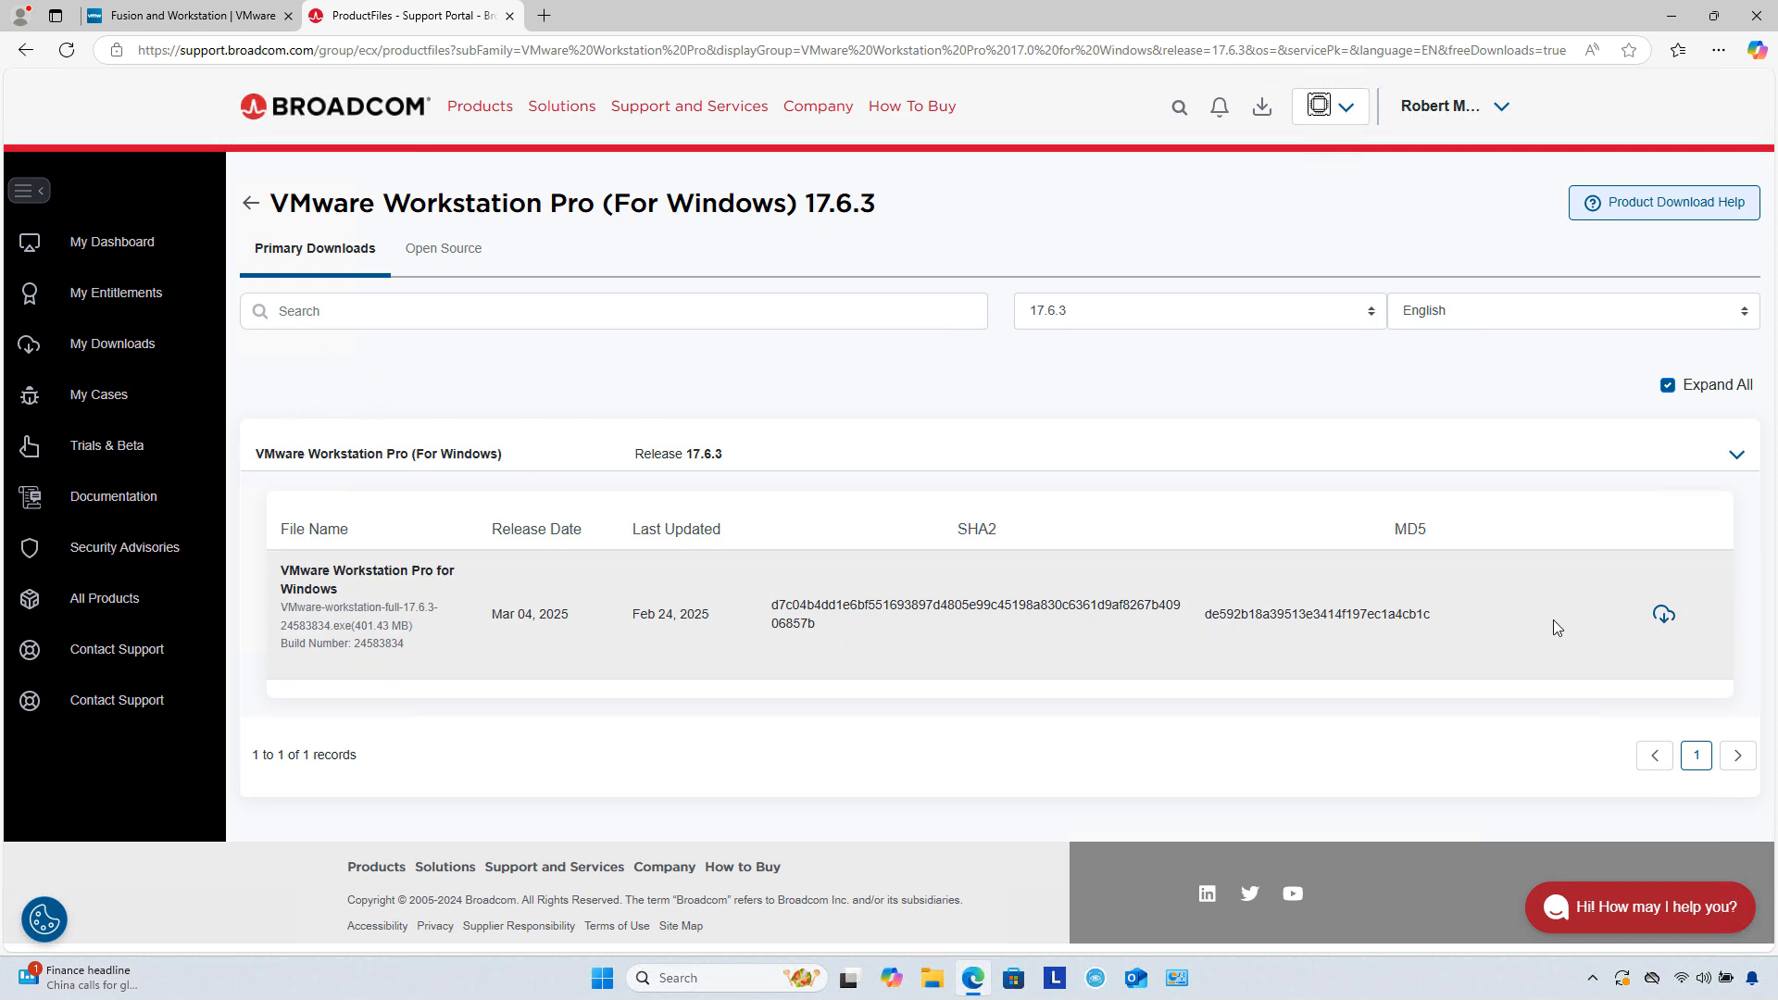
left_click(1666, 615)
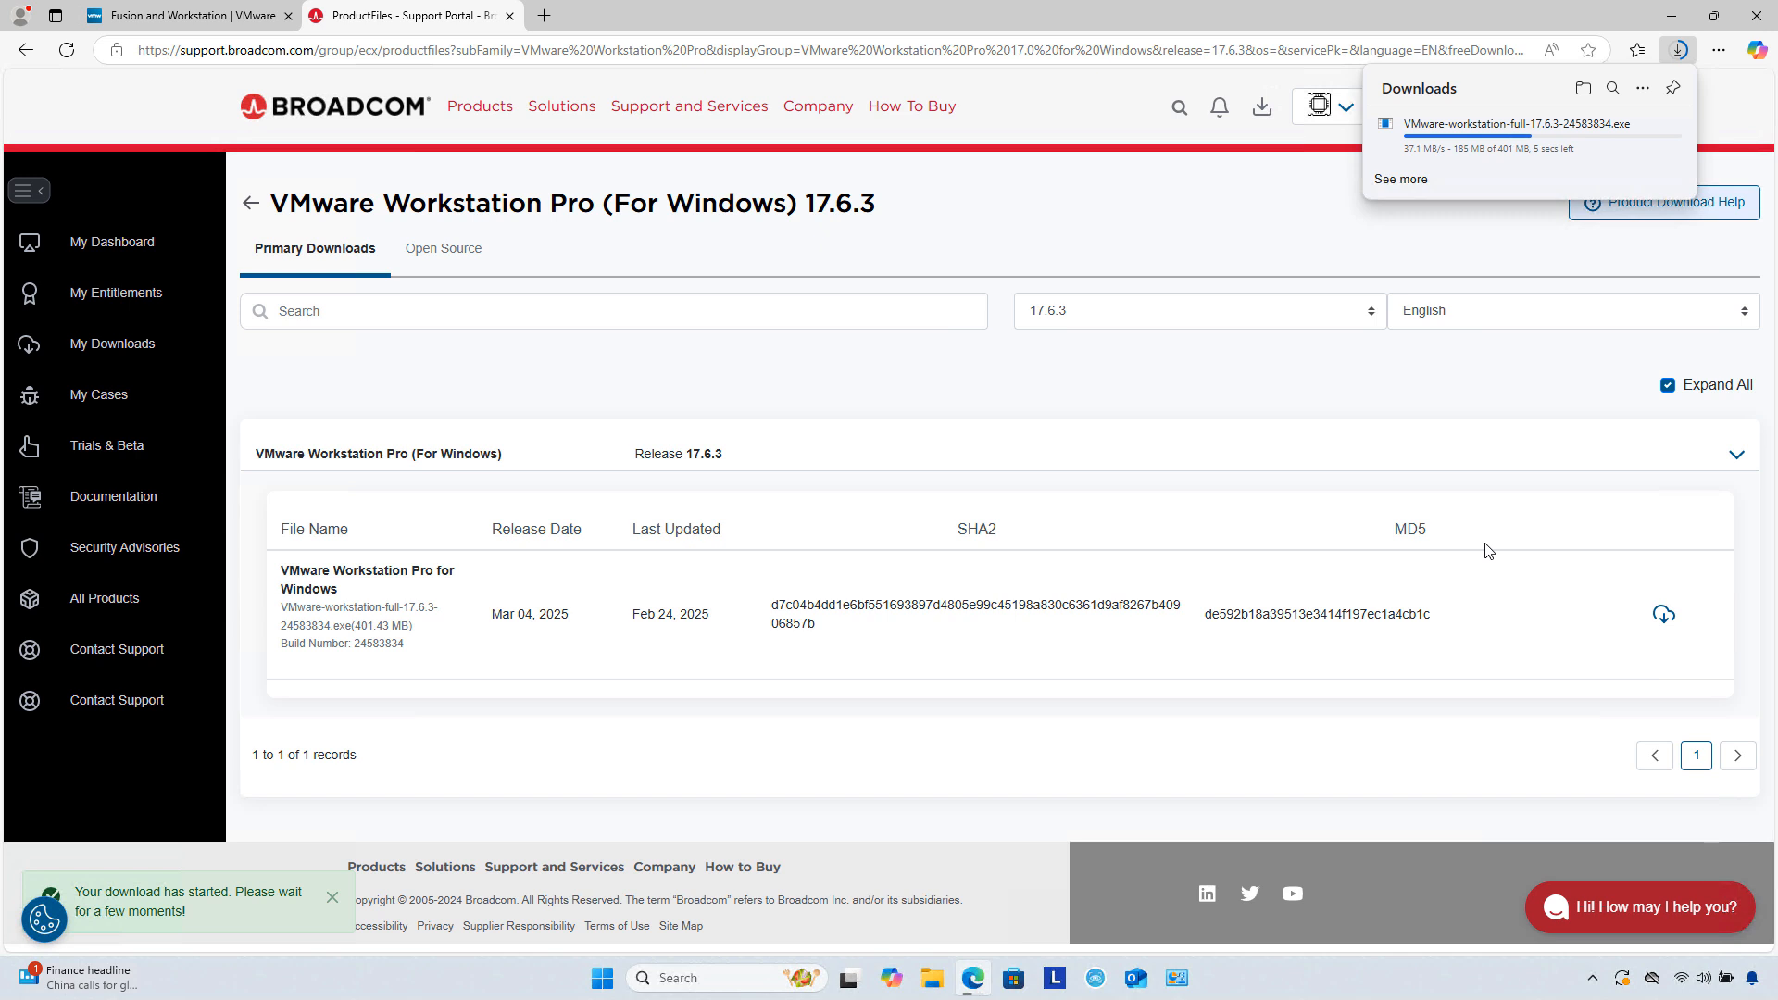
key("super+e")
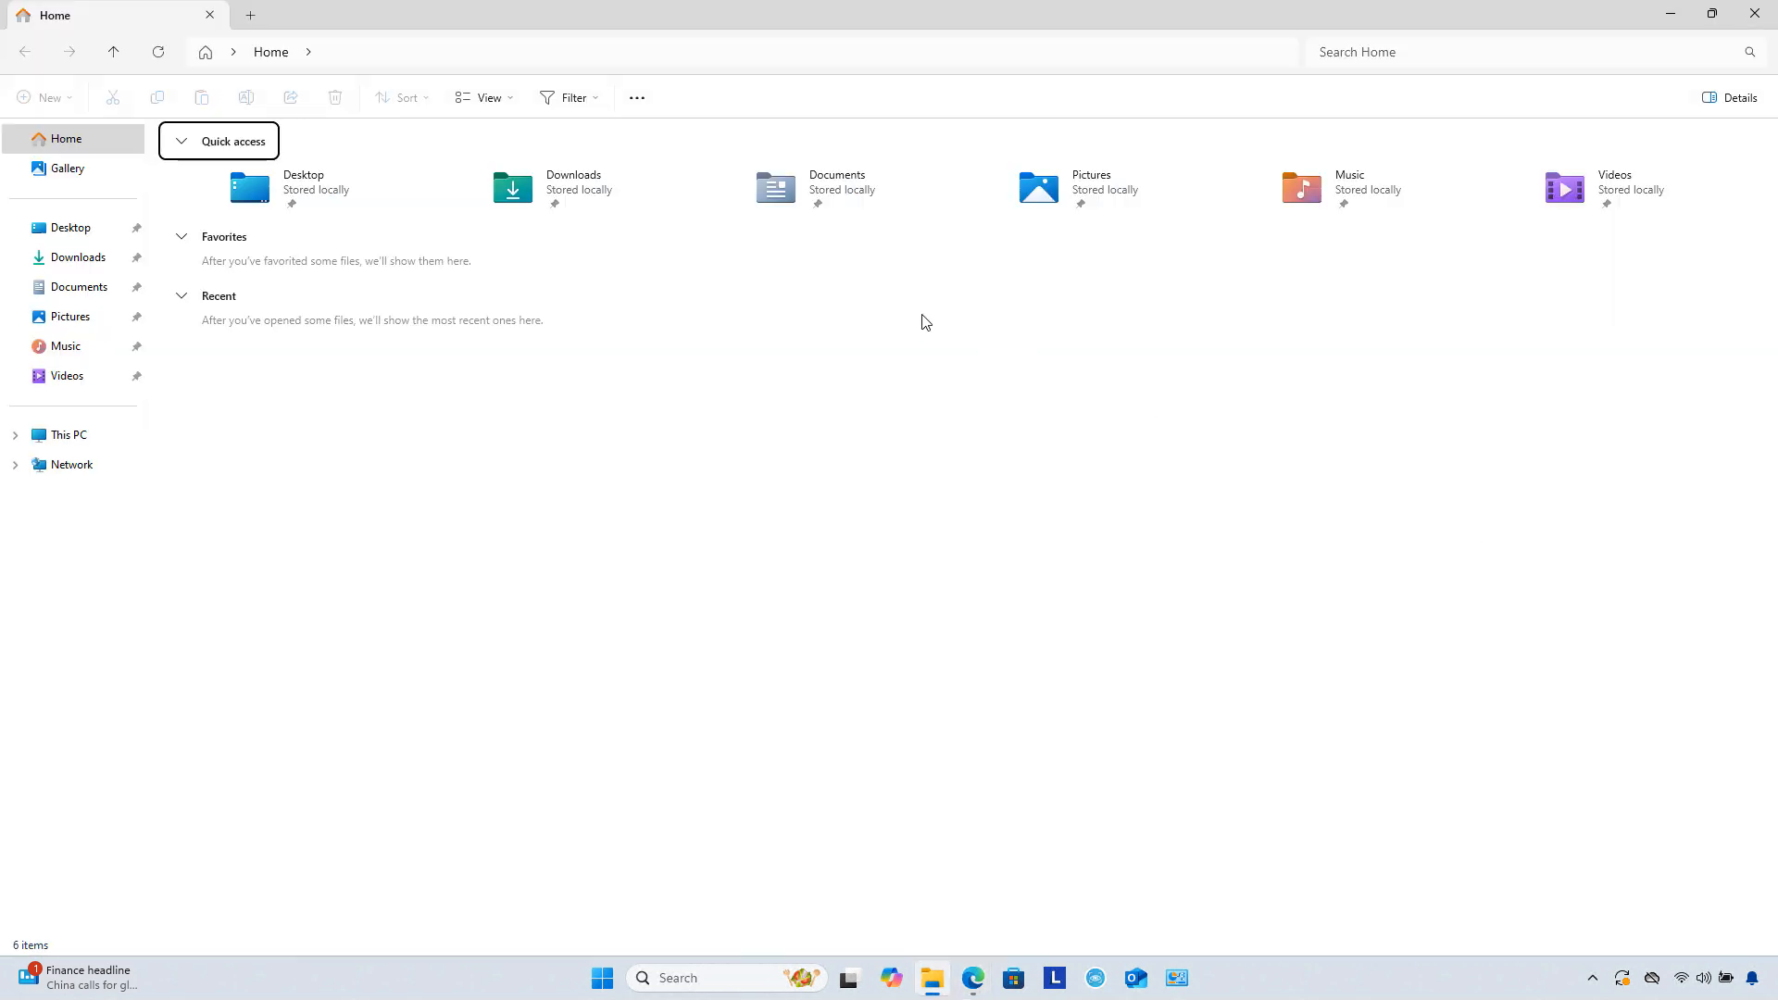
Step: Run the VMware-workstation-full installer from Downloads, approve the UAC prompt, and minimize Explorer
left_click(96, 265)
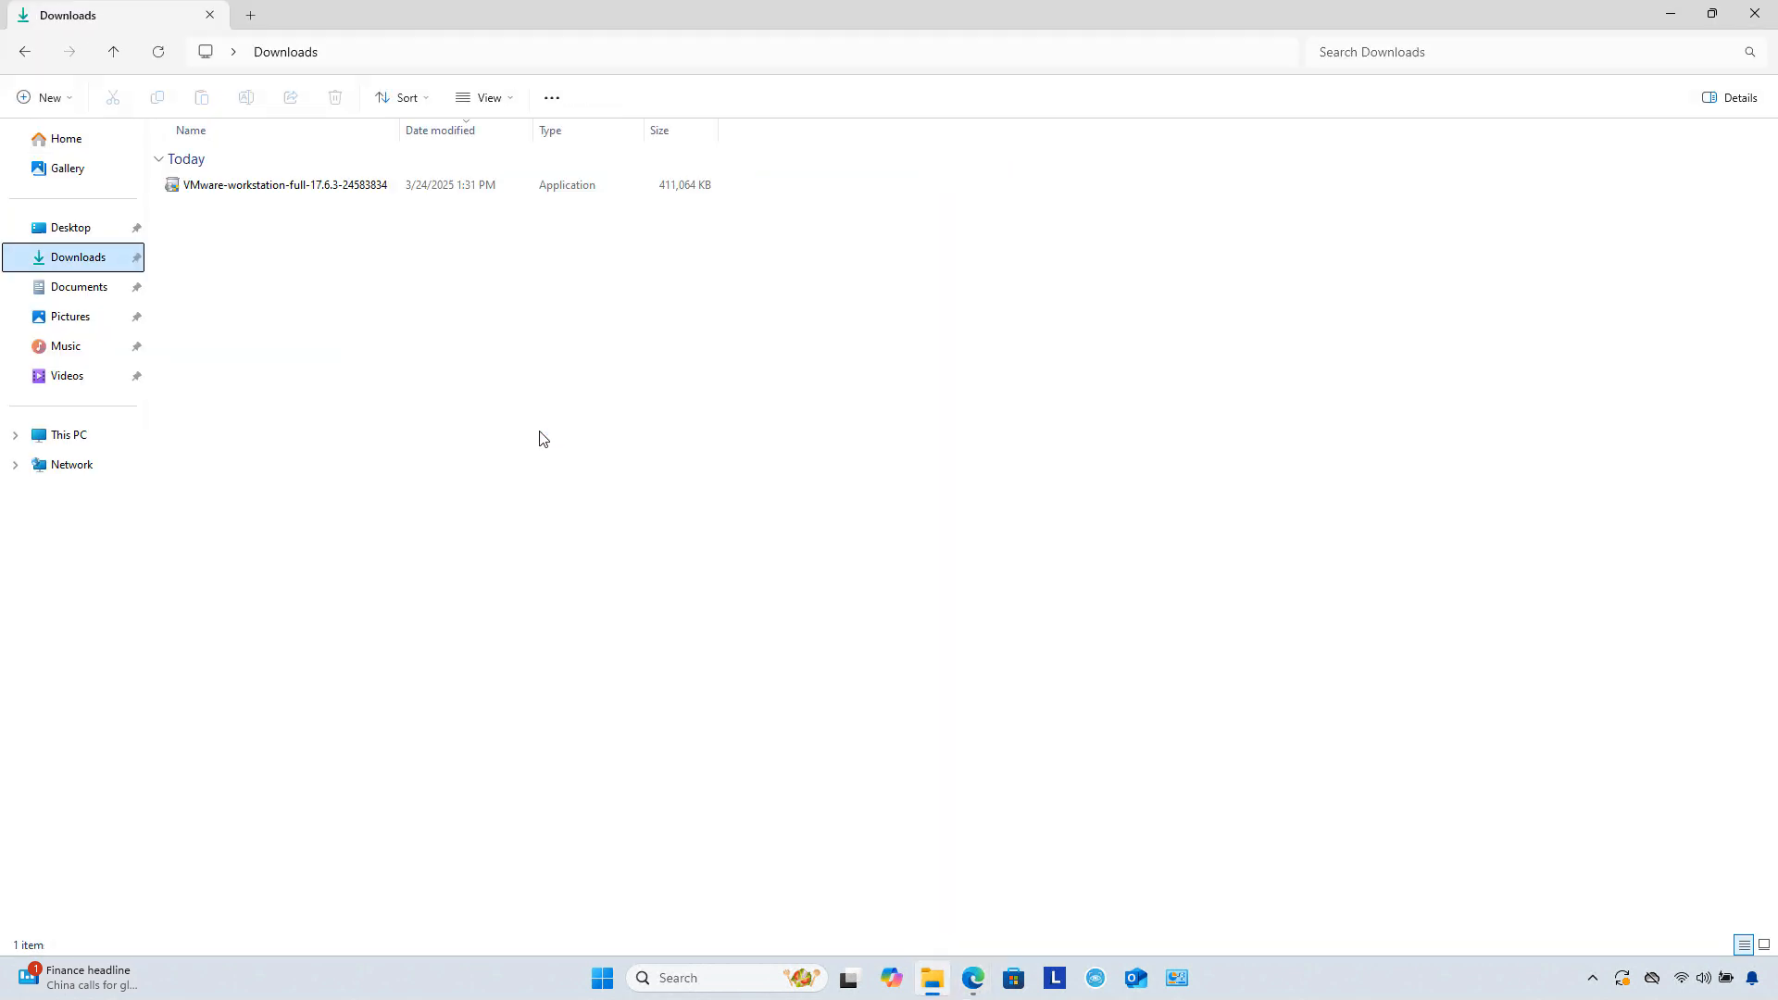
double_click(264, 185)
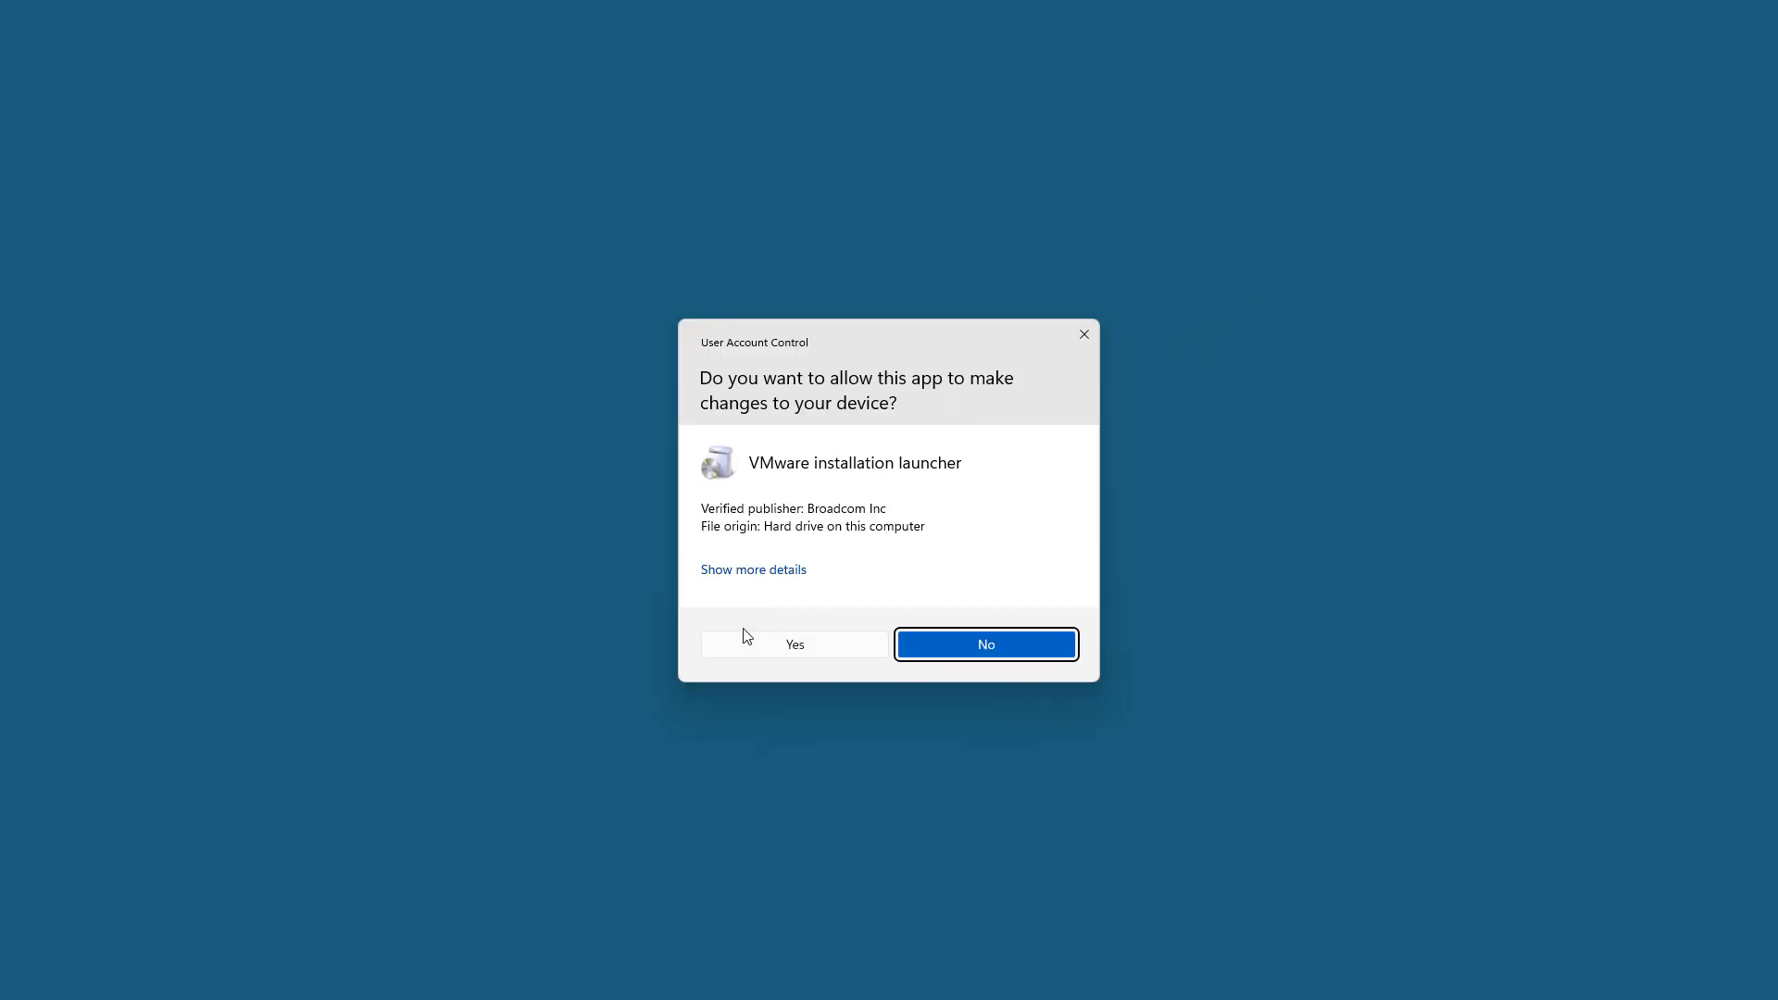
left_click(746, 649)
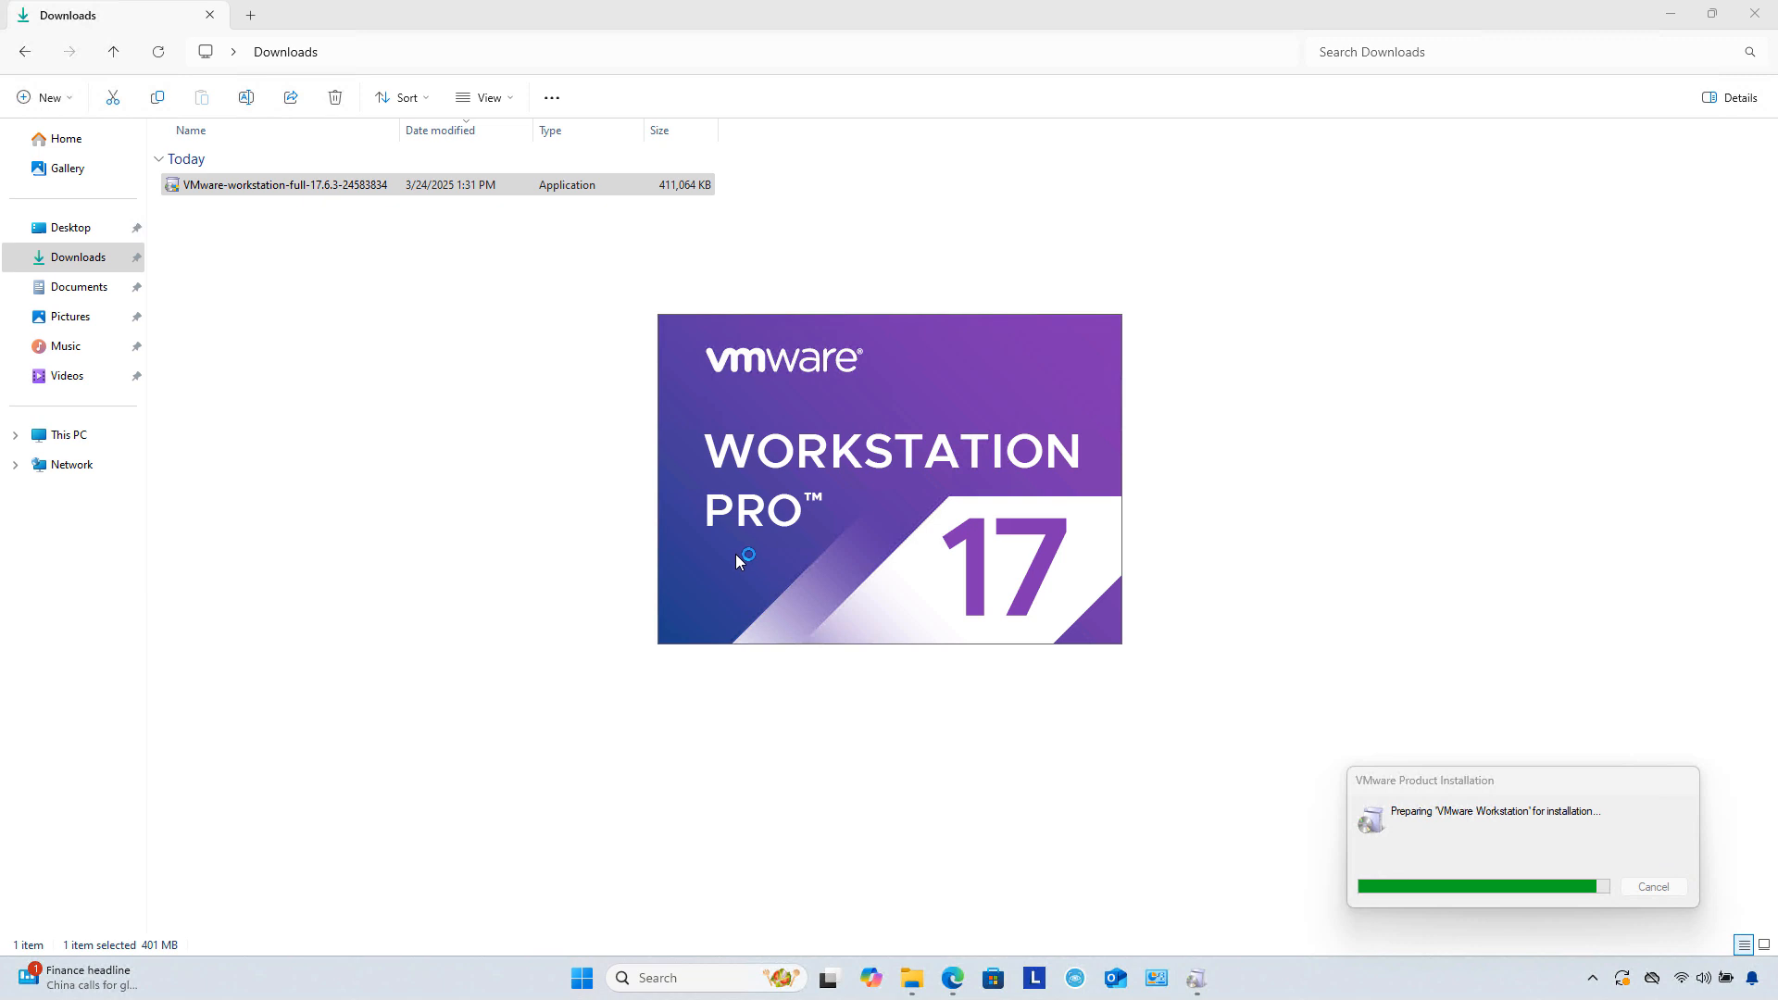
left_click(1672, 18)
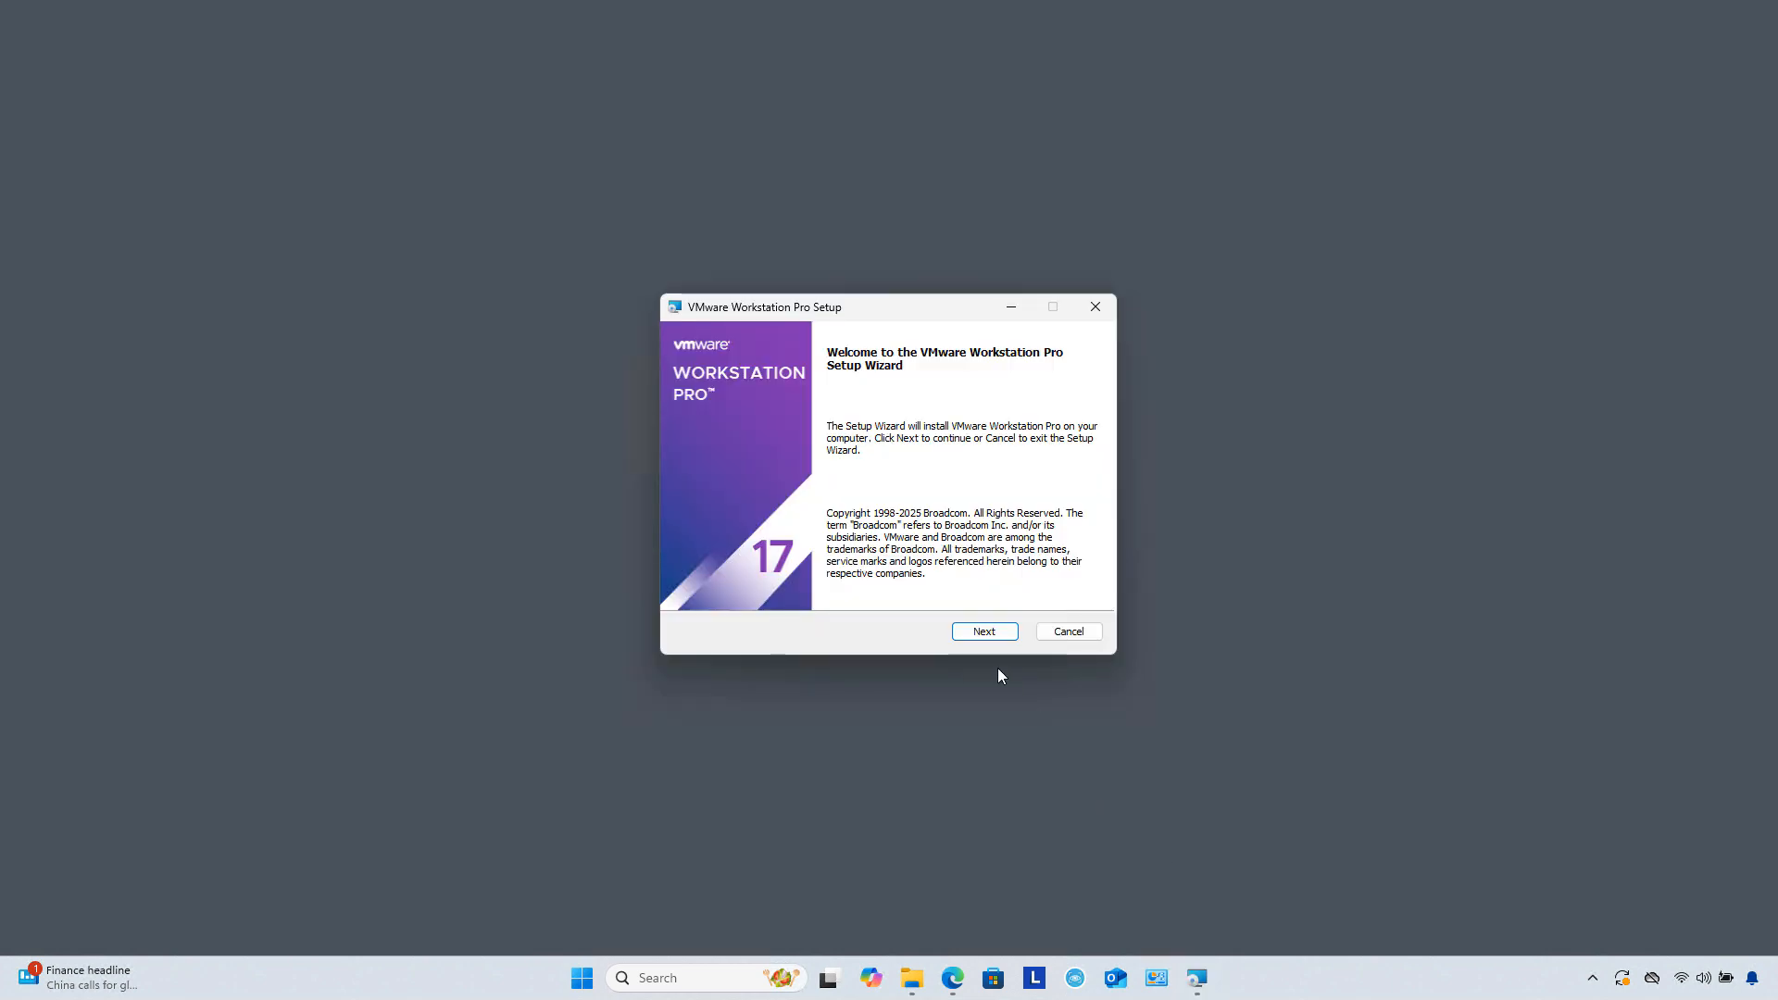
Step: Accept the Workstation Pro license terms, reach the compatibility page, and bring Control Panel forward
left_click(974, 632)
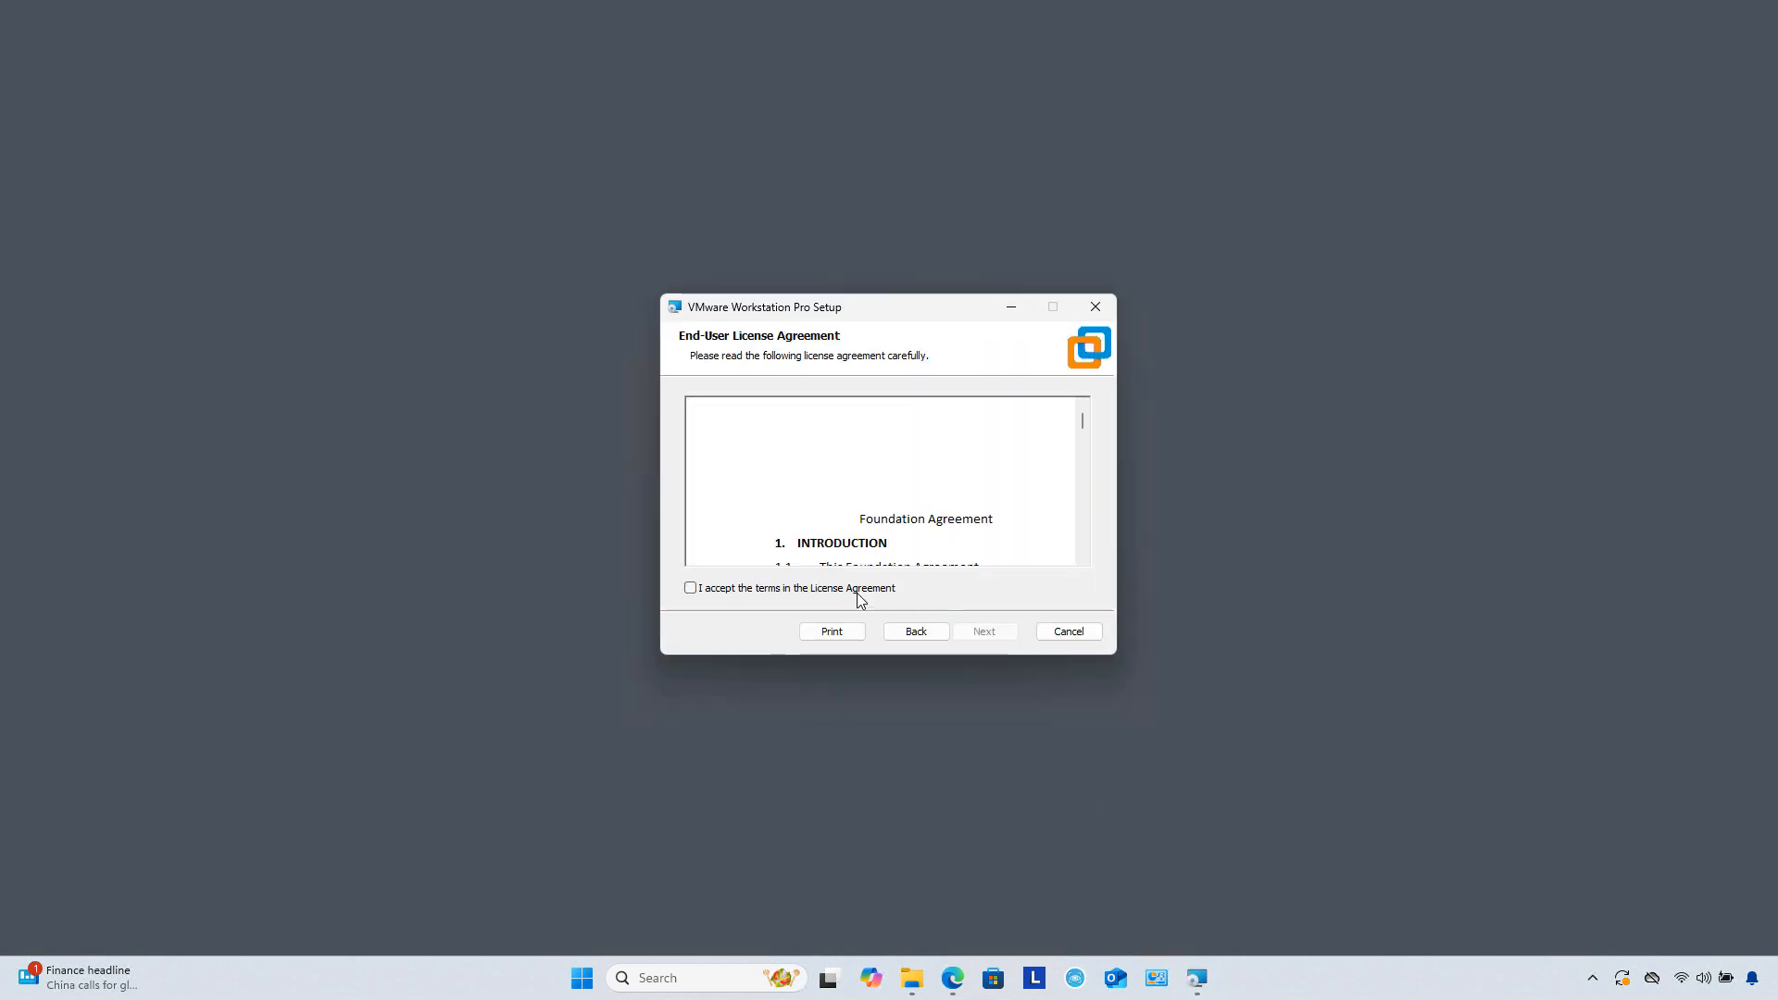
left_click(820, 589)
left_click(1006, 639)
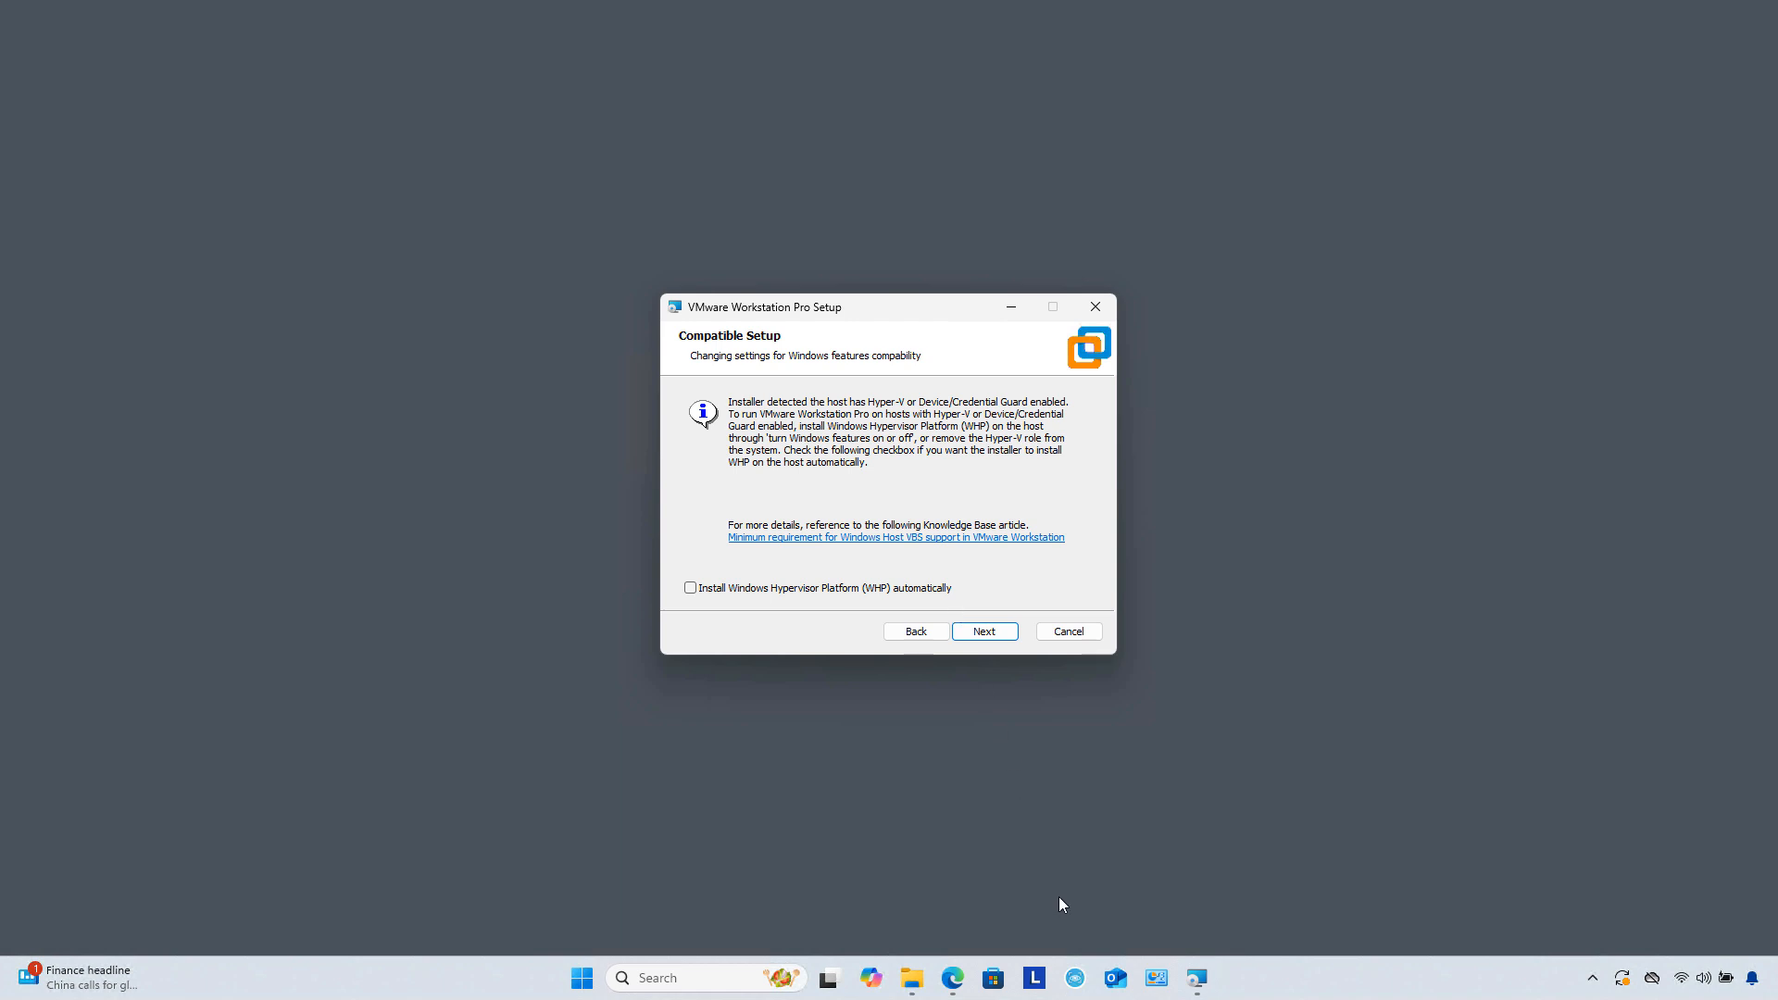
left_click(1156, 978)
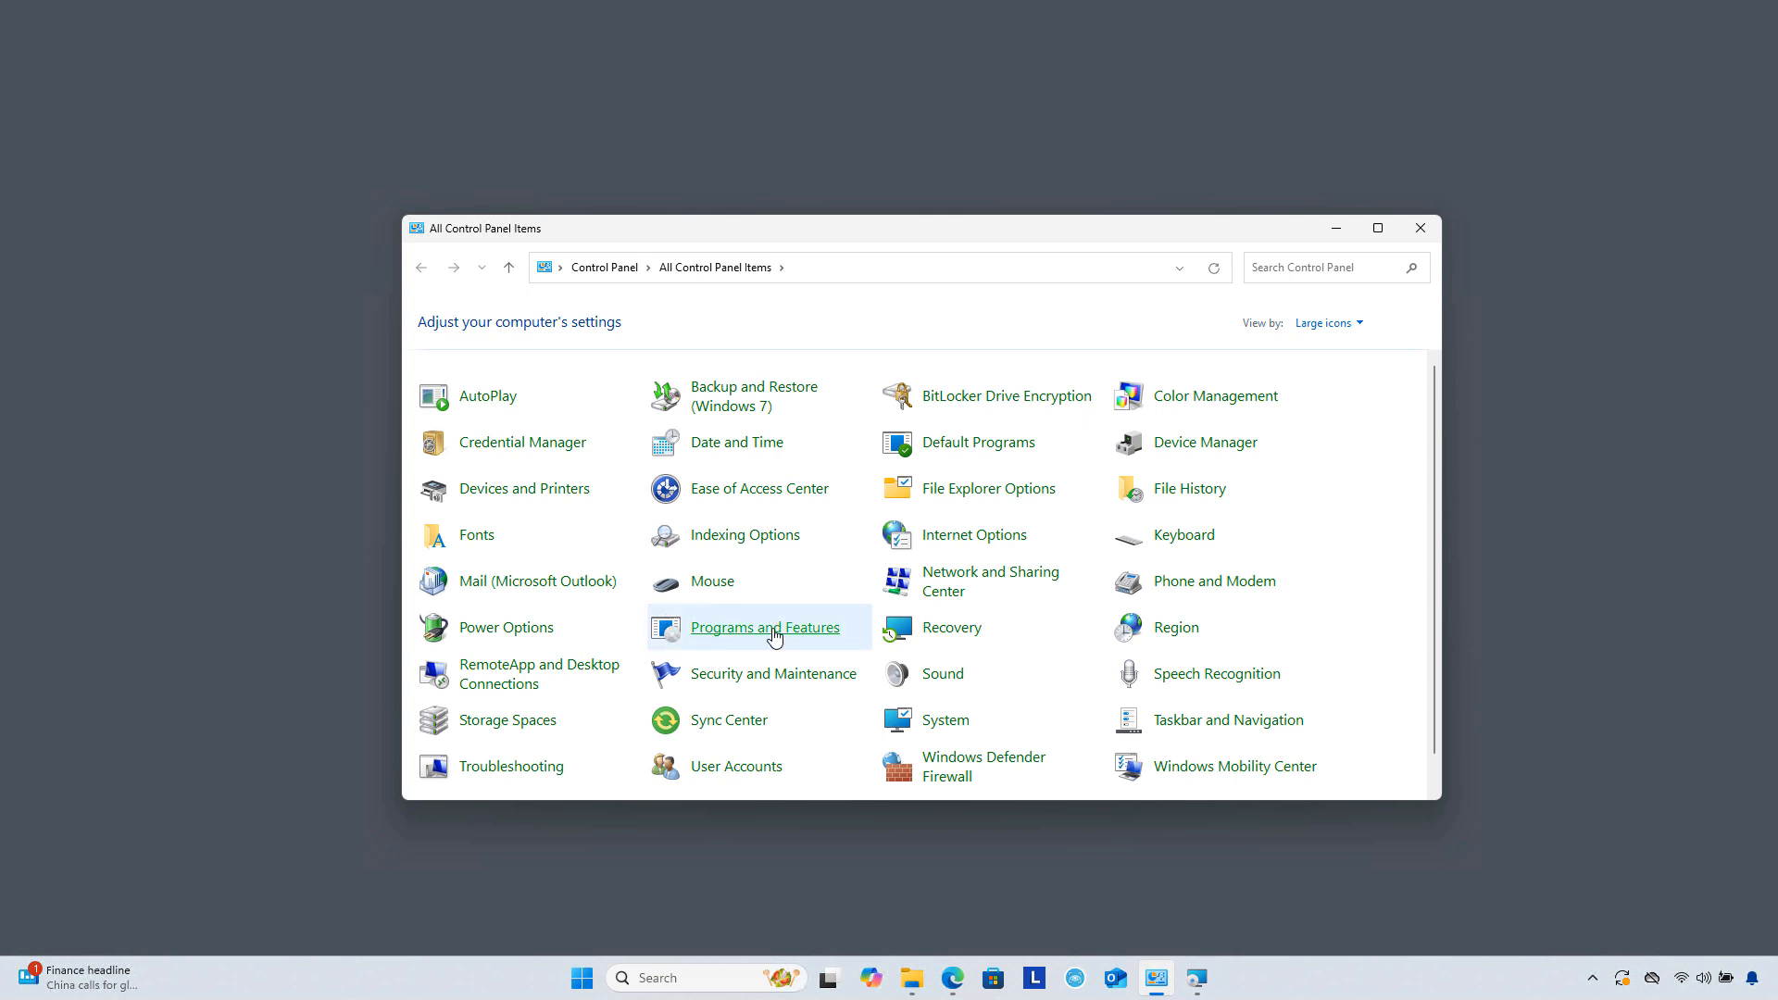
Step: Check Windows Features from Programs and Features, Hyper-V off, cancel unchanged, and close the window
left_click(745, 627)
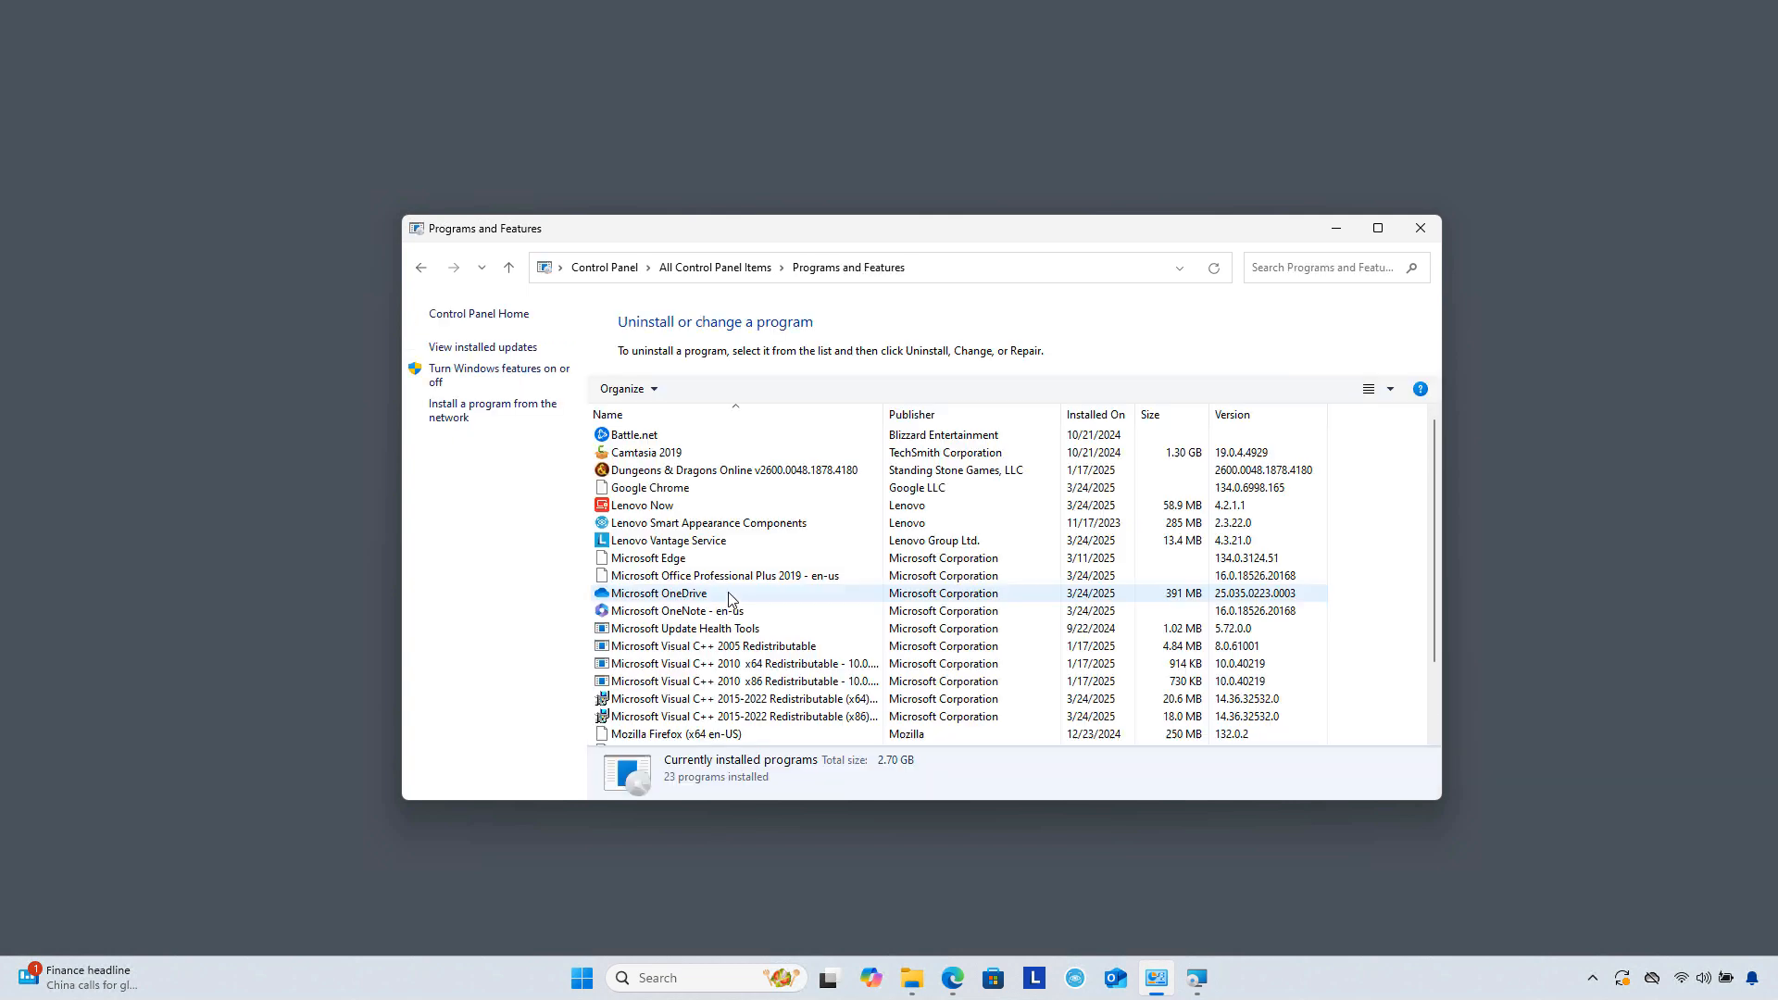
left_click(534, 373)
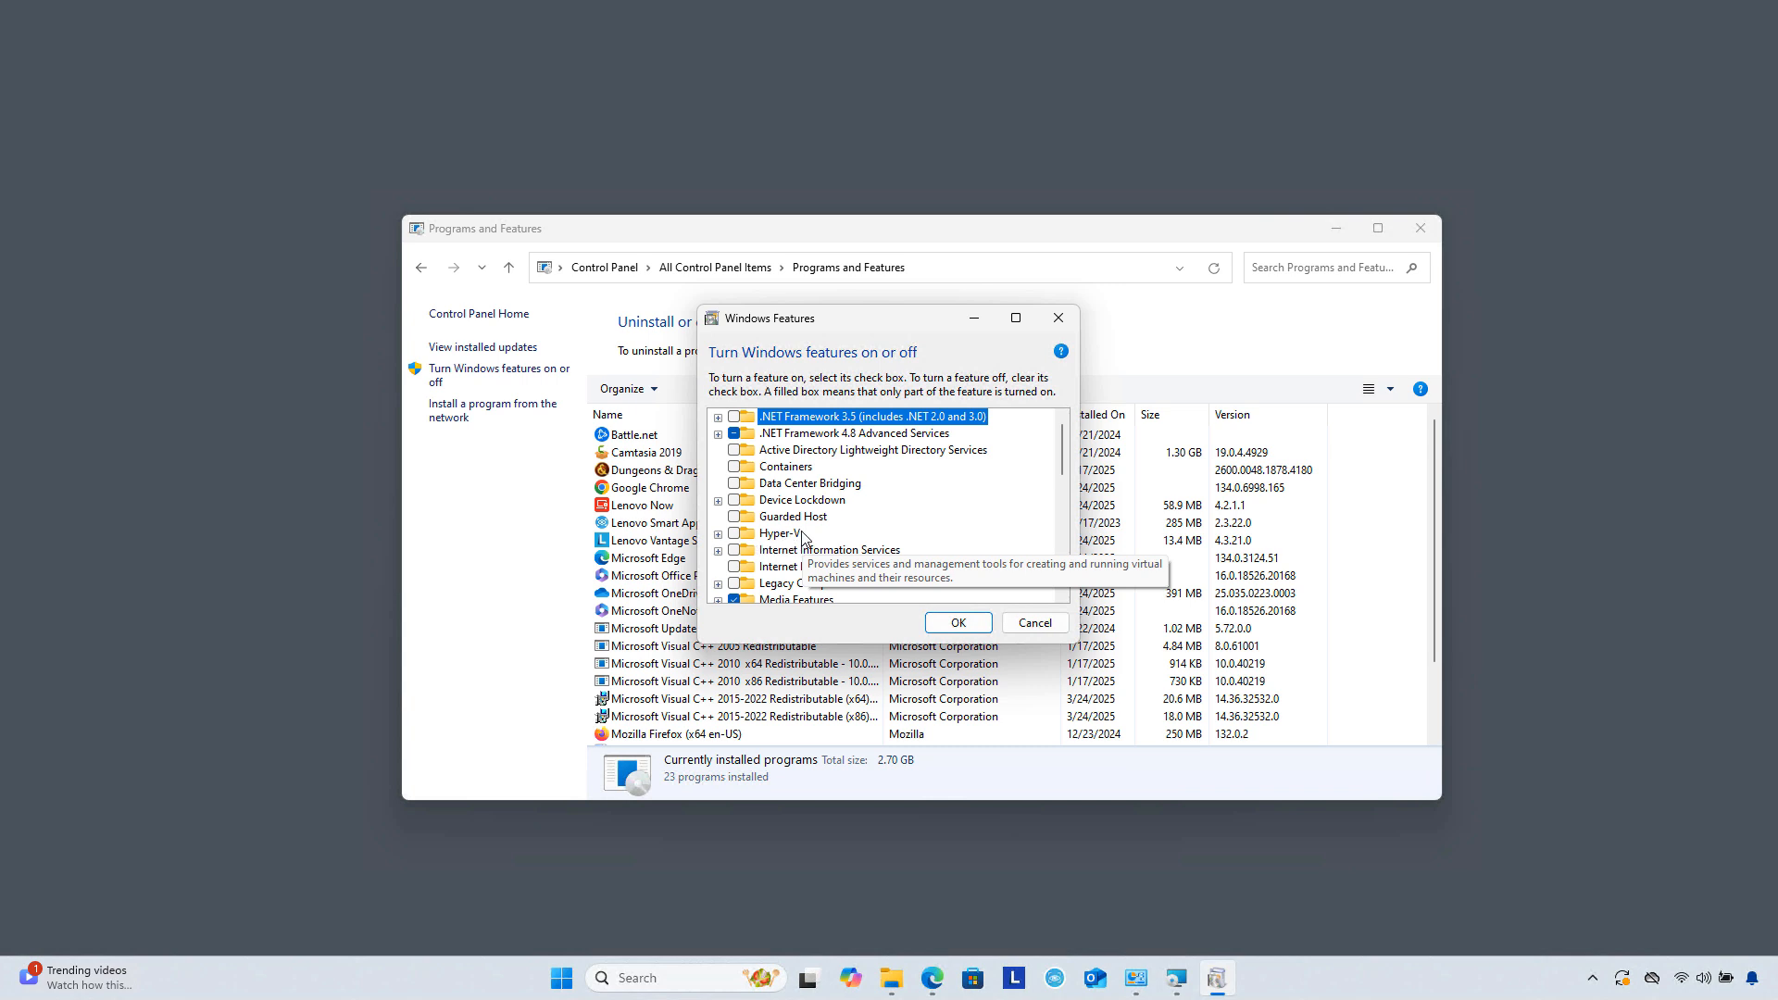
left_click(1031, 628)
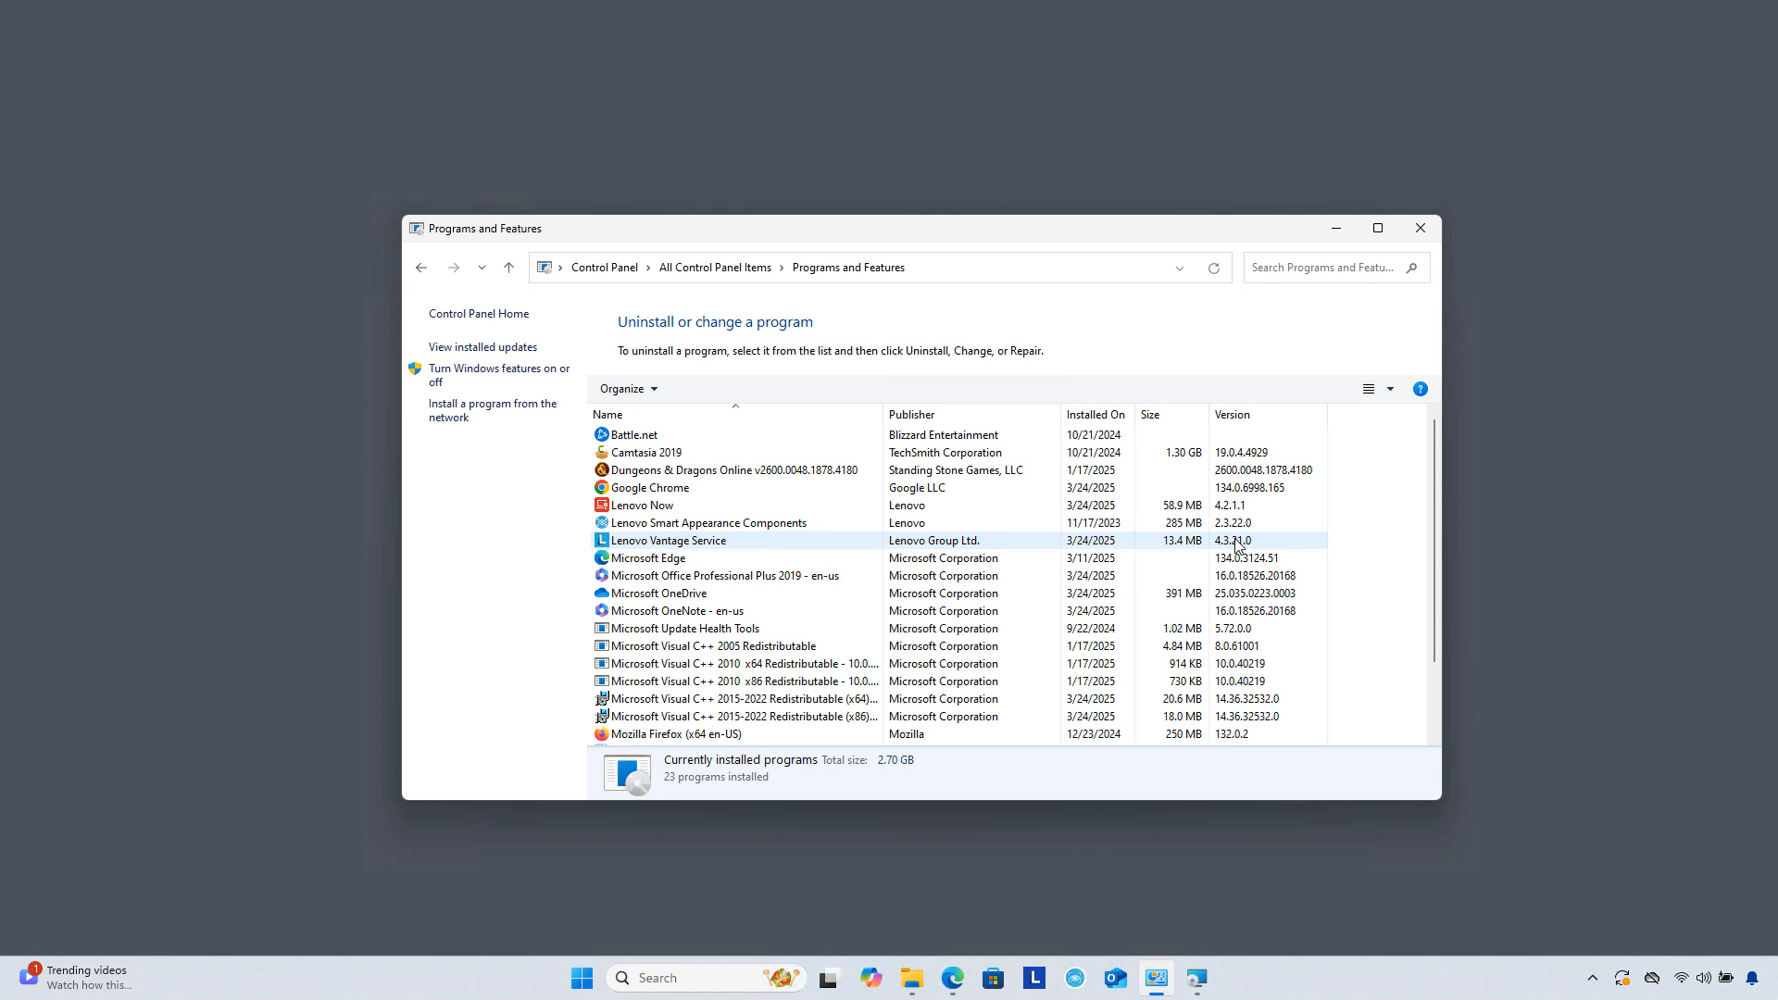
left_click(1407, 239)
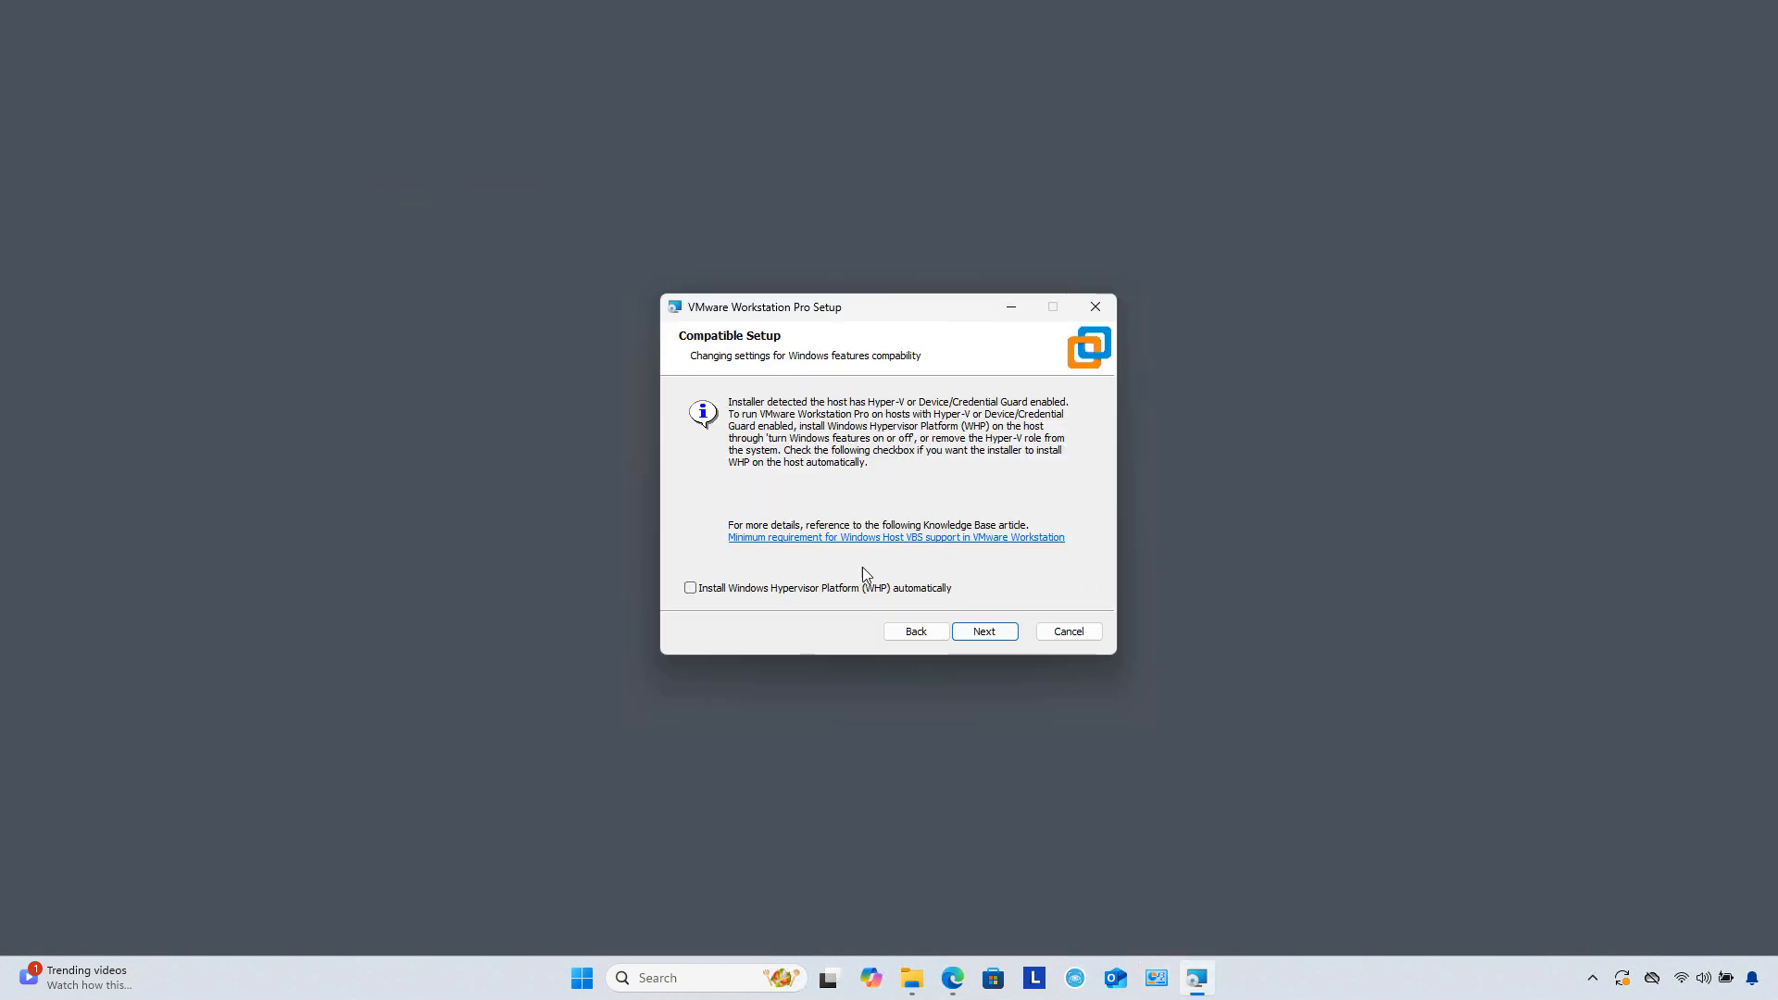
Step: Opt to auto-install Windows Hypervisor Platform, keep default settings, install Workstation Pro, and finish setup
left_click(783, 590)
left_click(985, 632)
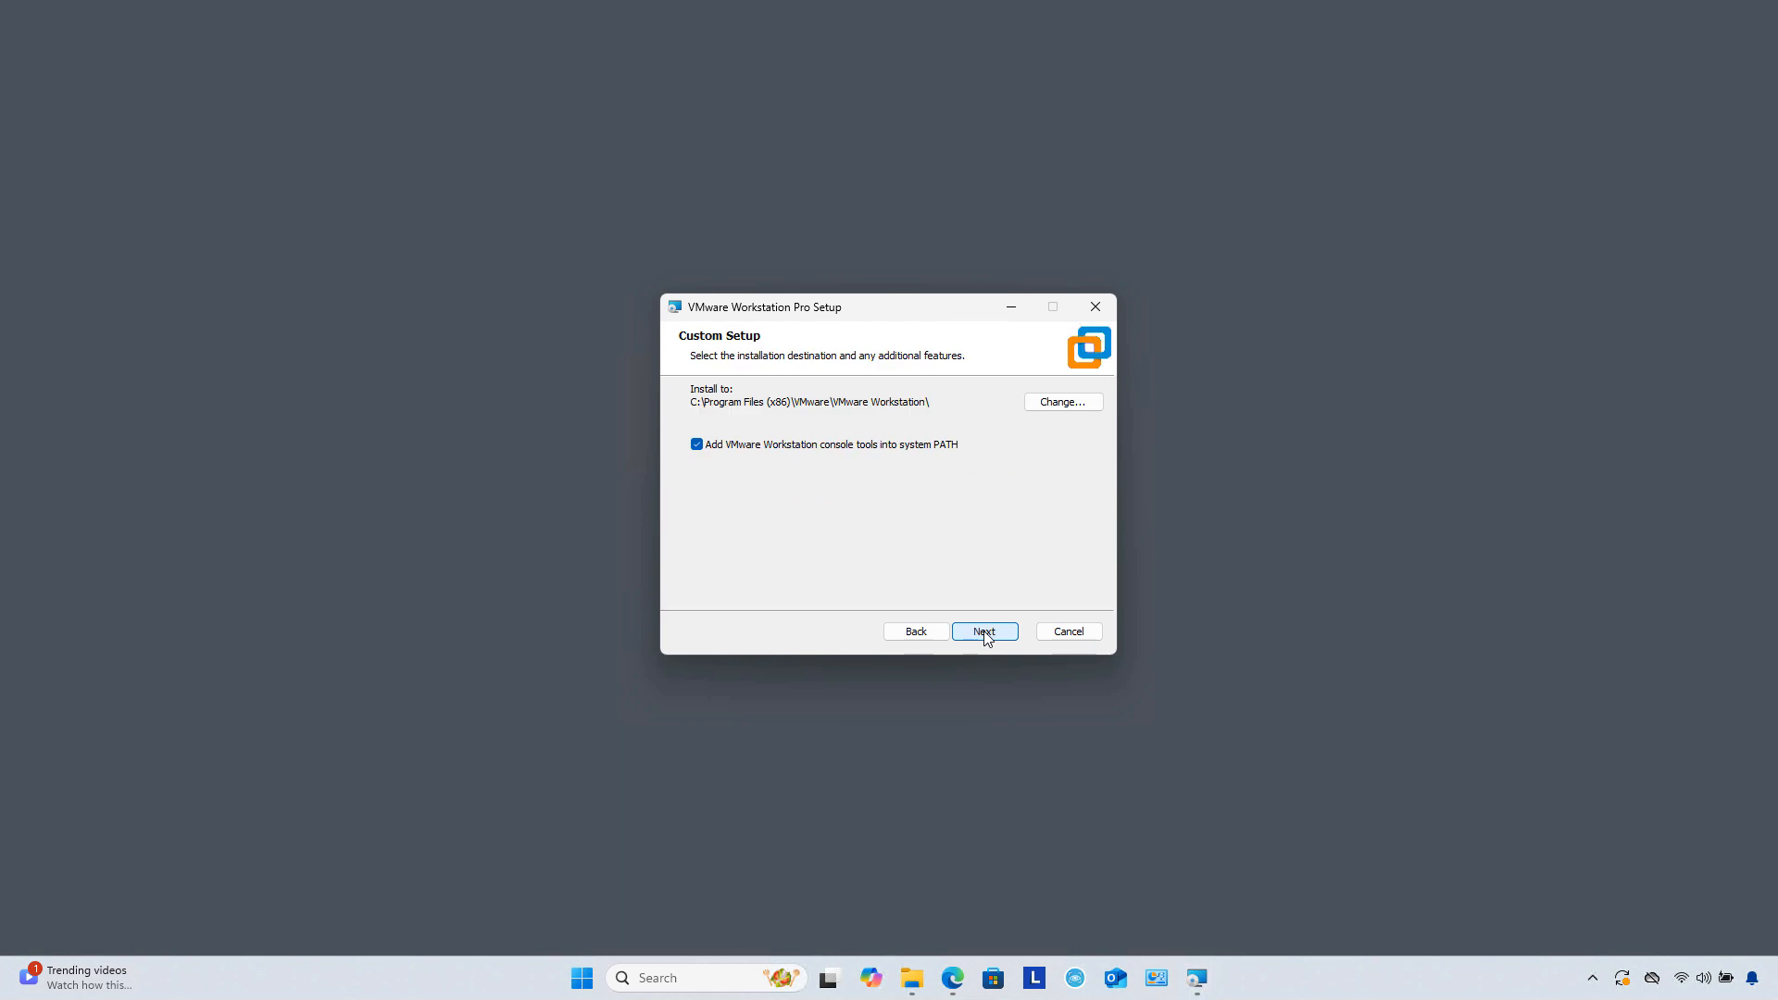
left_click(986, 633)
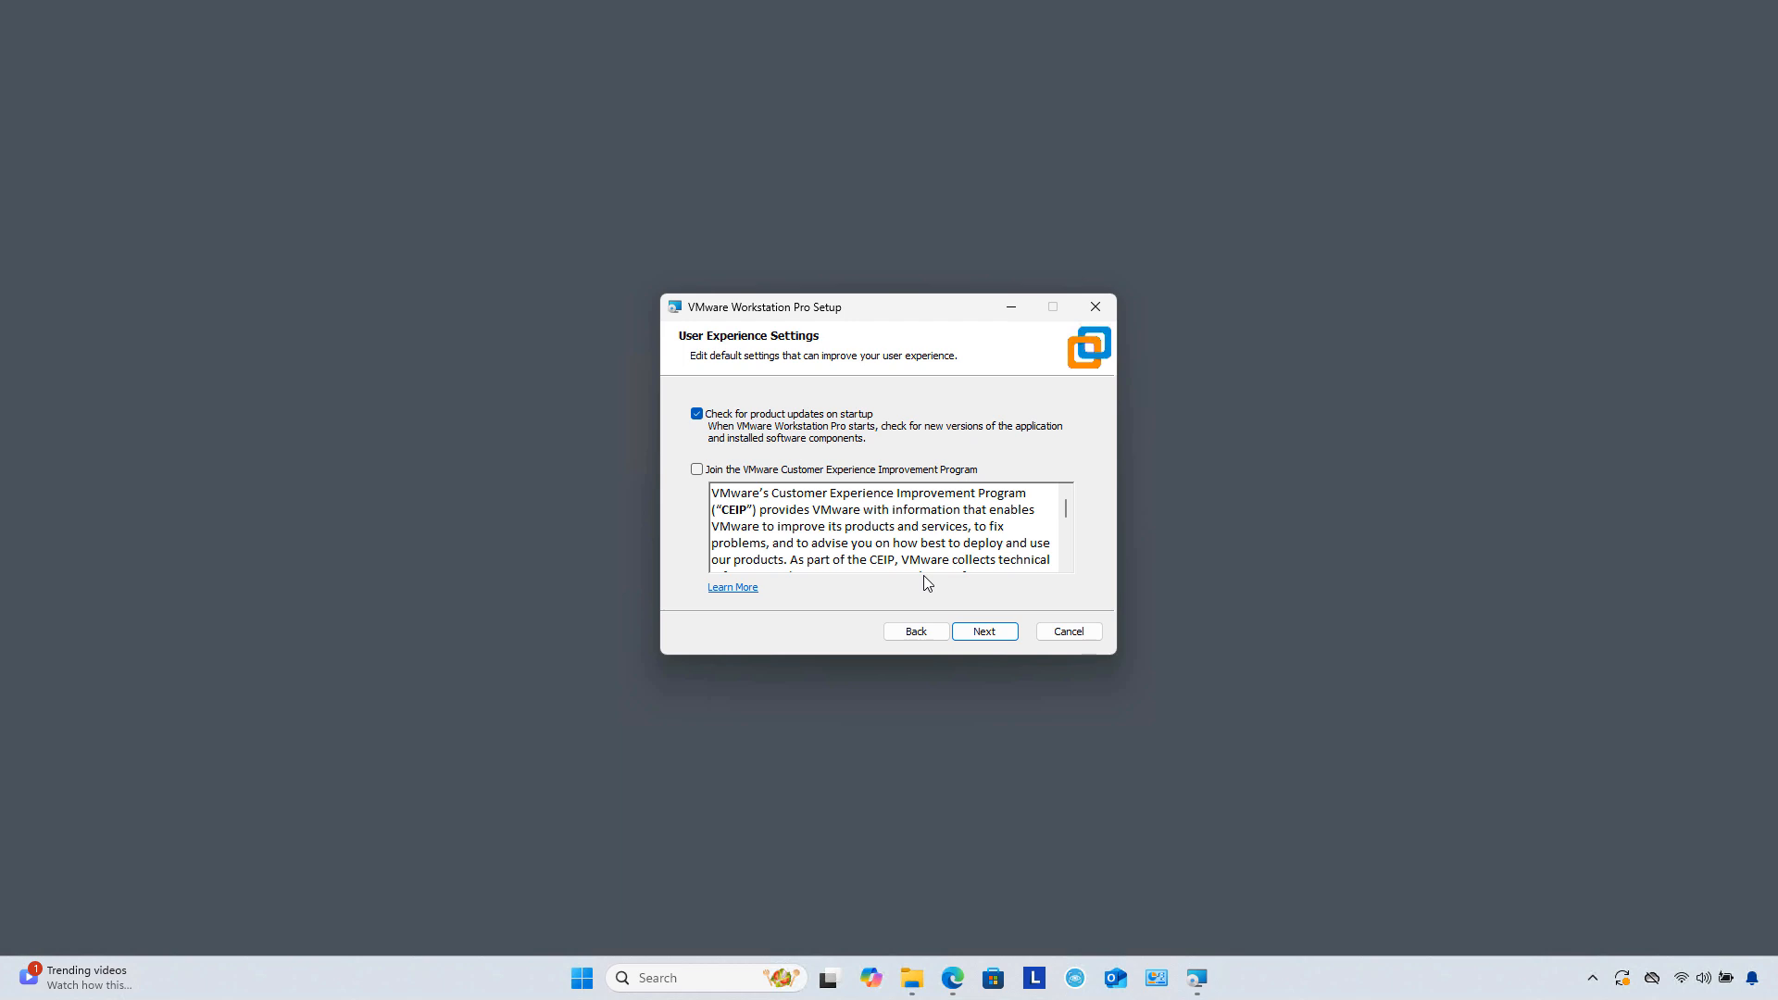
left_click(982, 635)
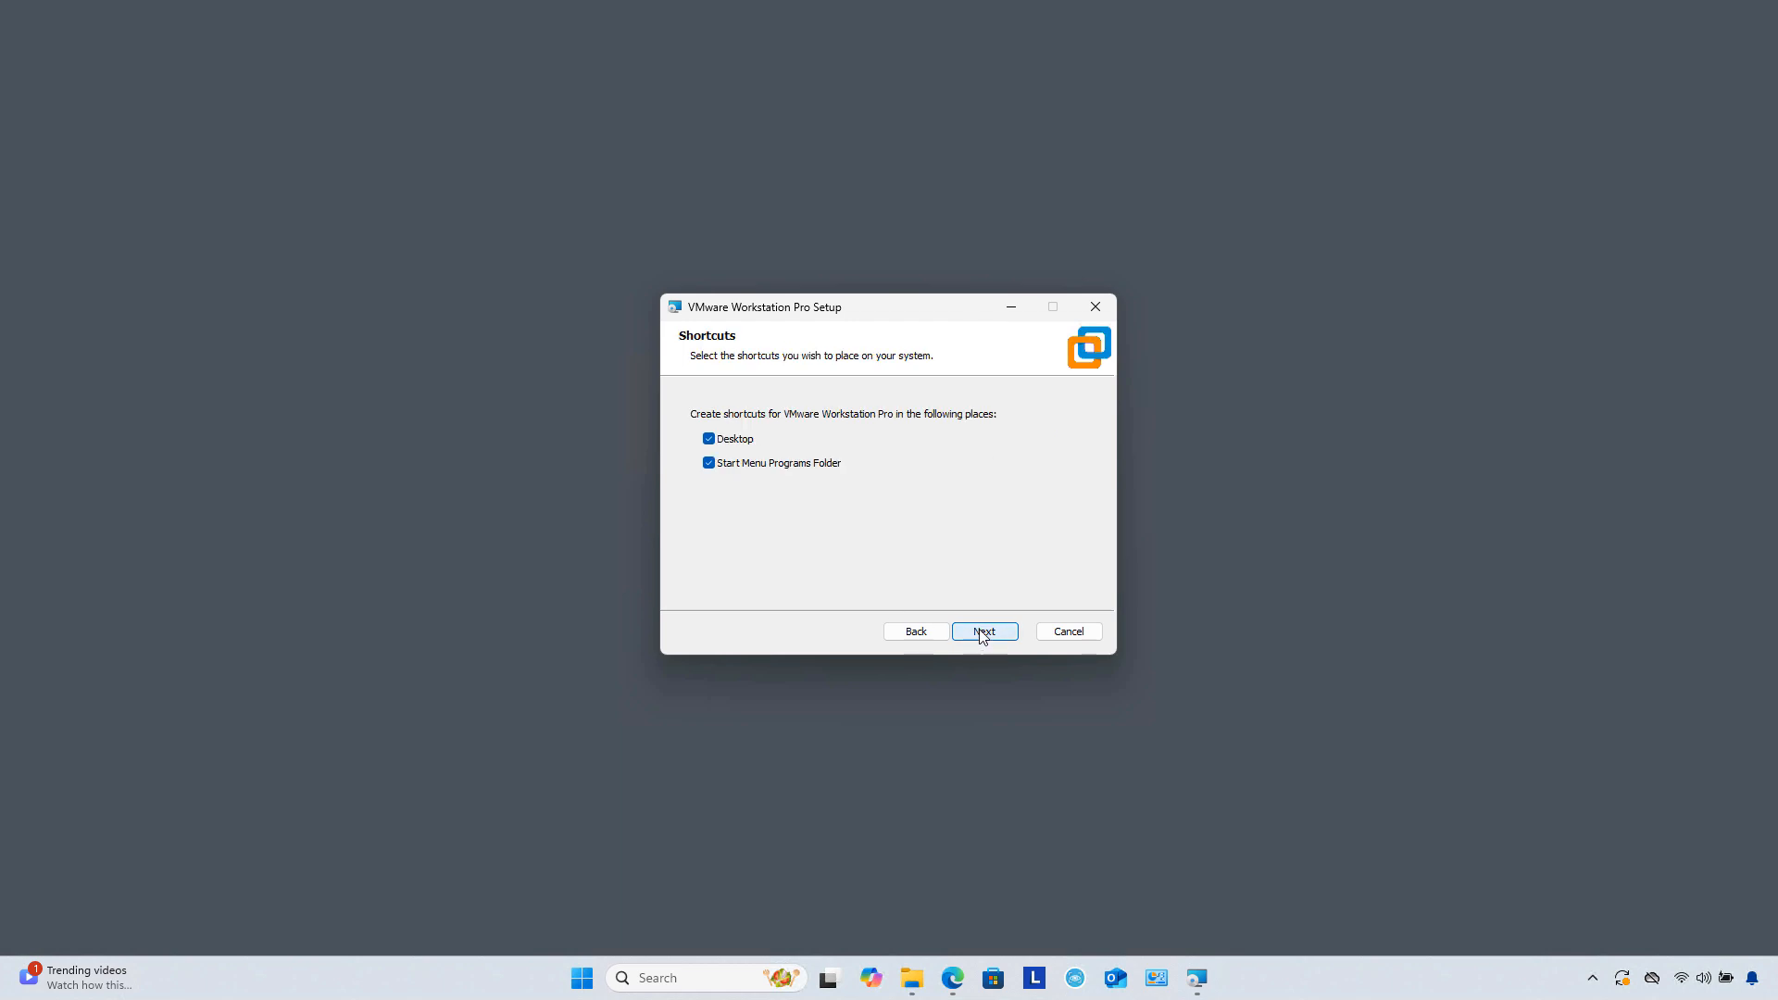
left_click(982, 633)
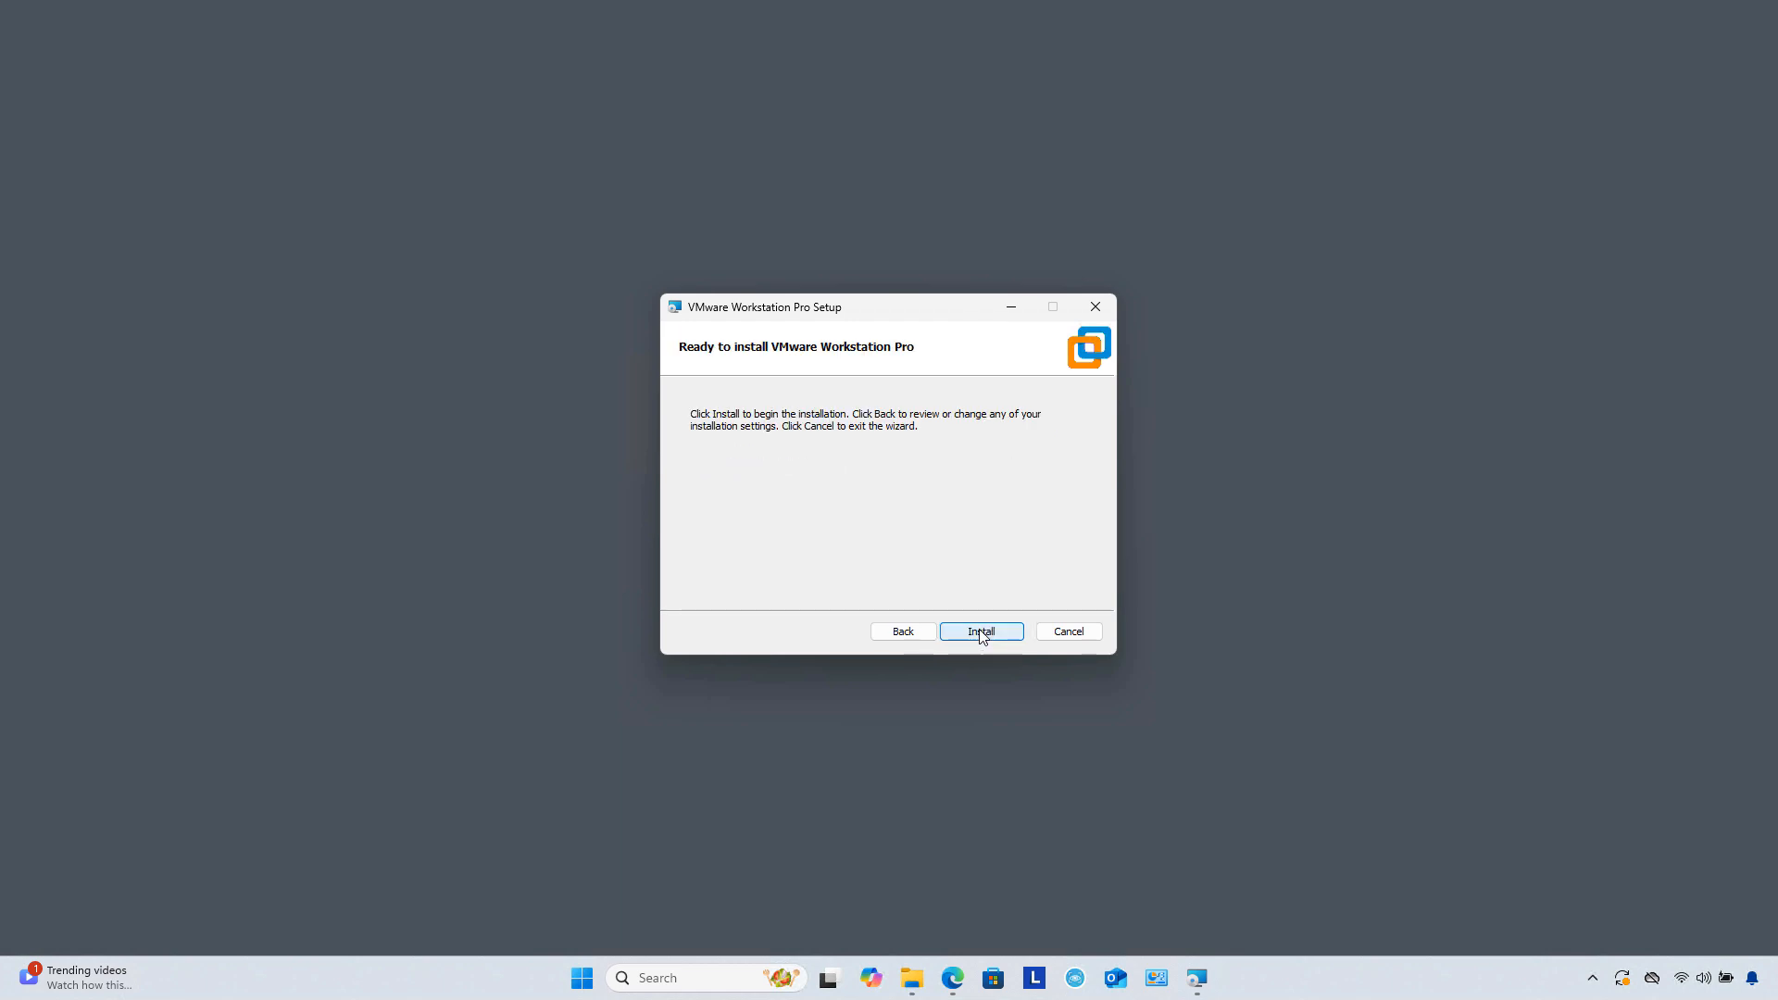
left_click(980, 631)
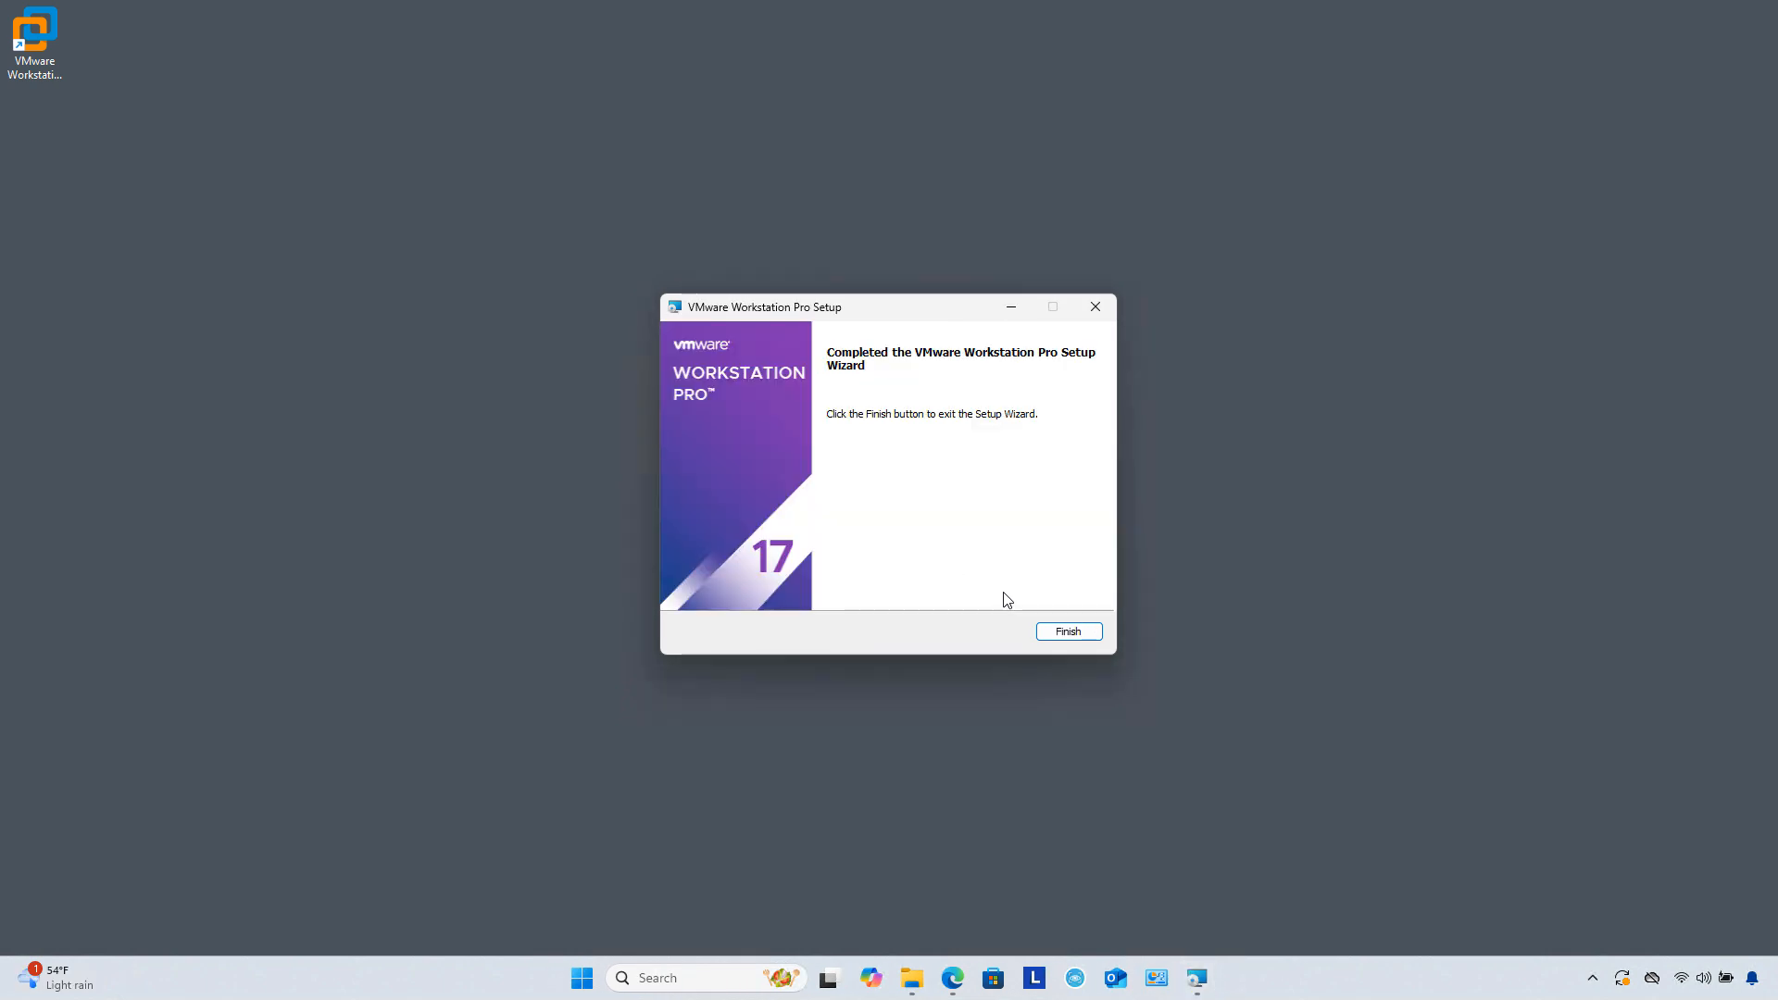
left_click(1072, 633)
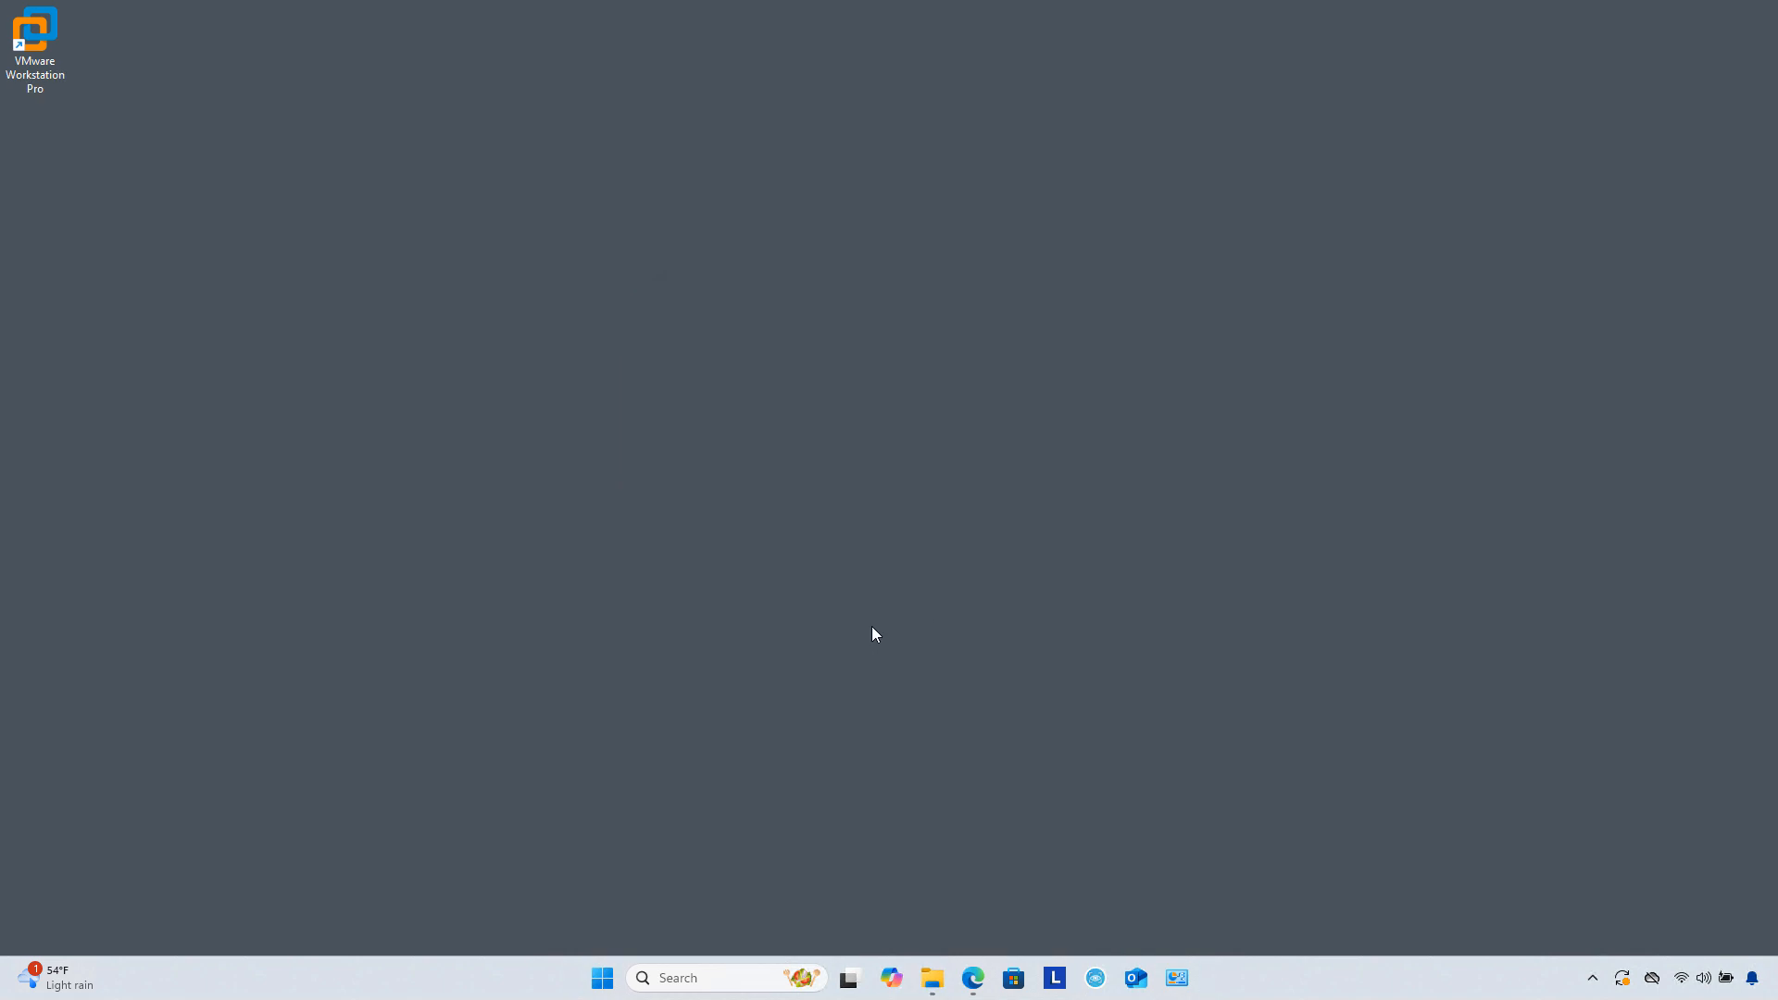
Step: Review pending Windows updates, close Settings, and start VMware Workstation Pro from its desktop shortcut
left_click(1621, 976)
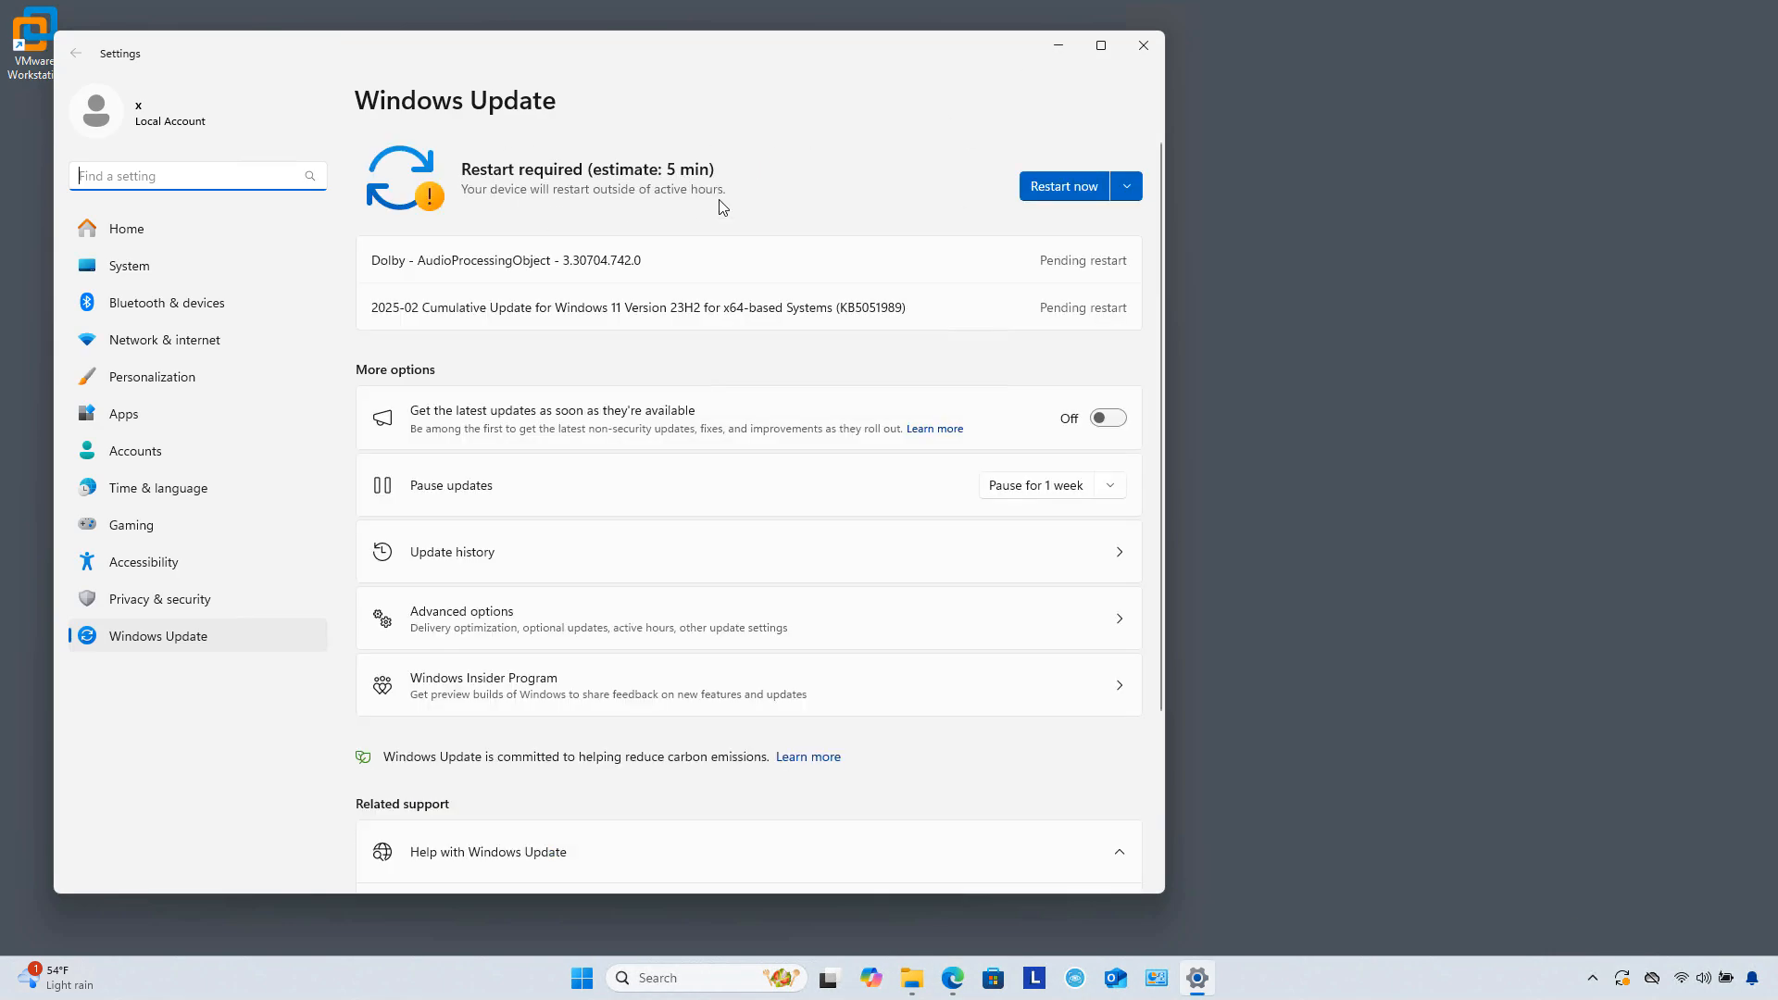
left_click(1143, 46)
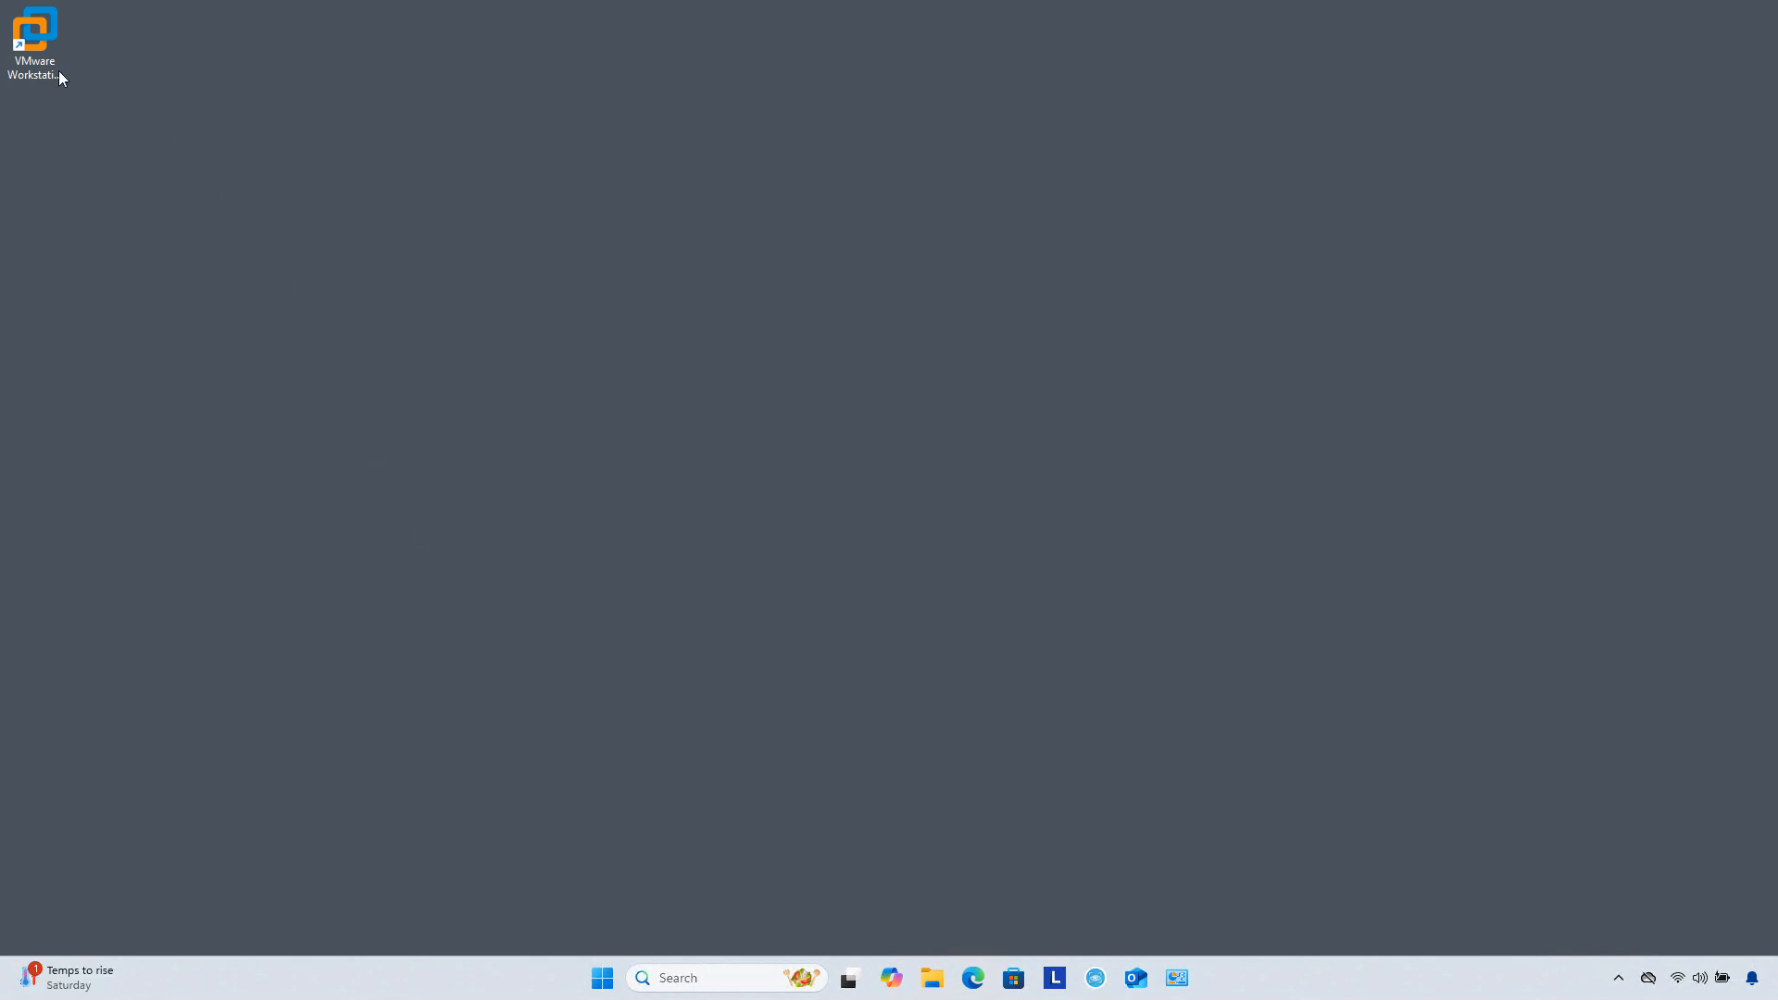
left_click(37, 35)
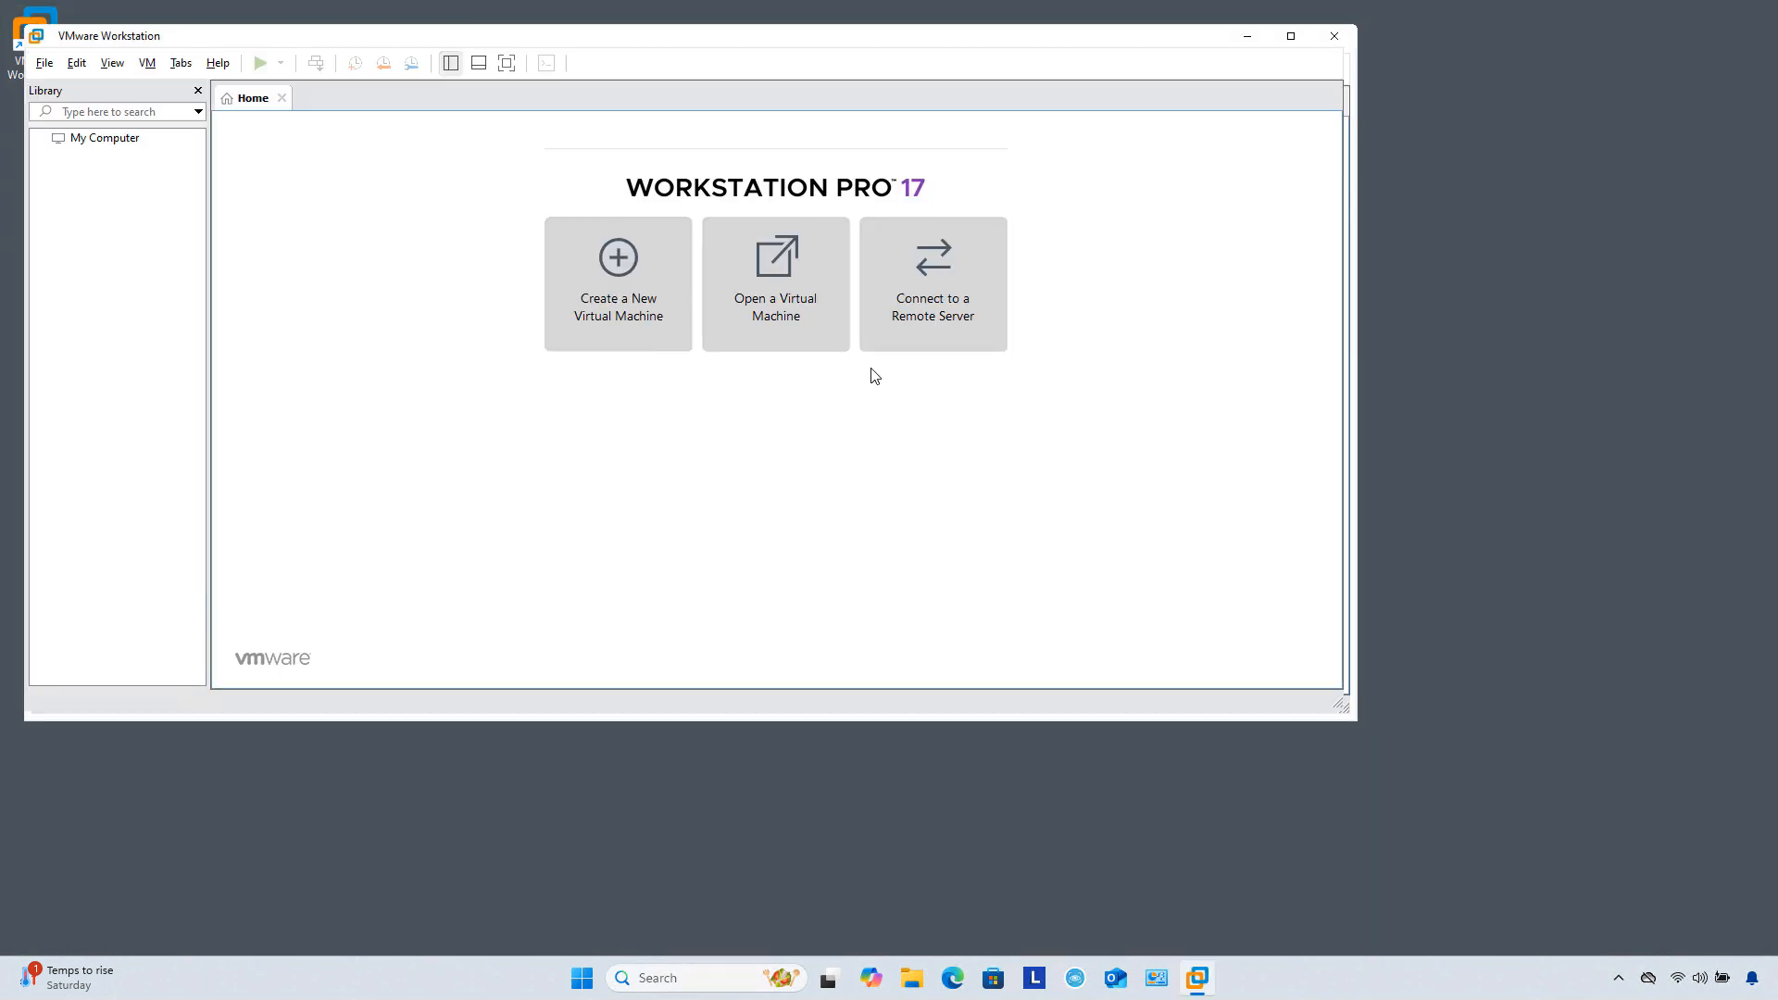
Step: Open and cancel the New Virtual Machine Wizard, then launch Edge on the Google home page
left_click(625, 311)
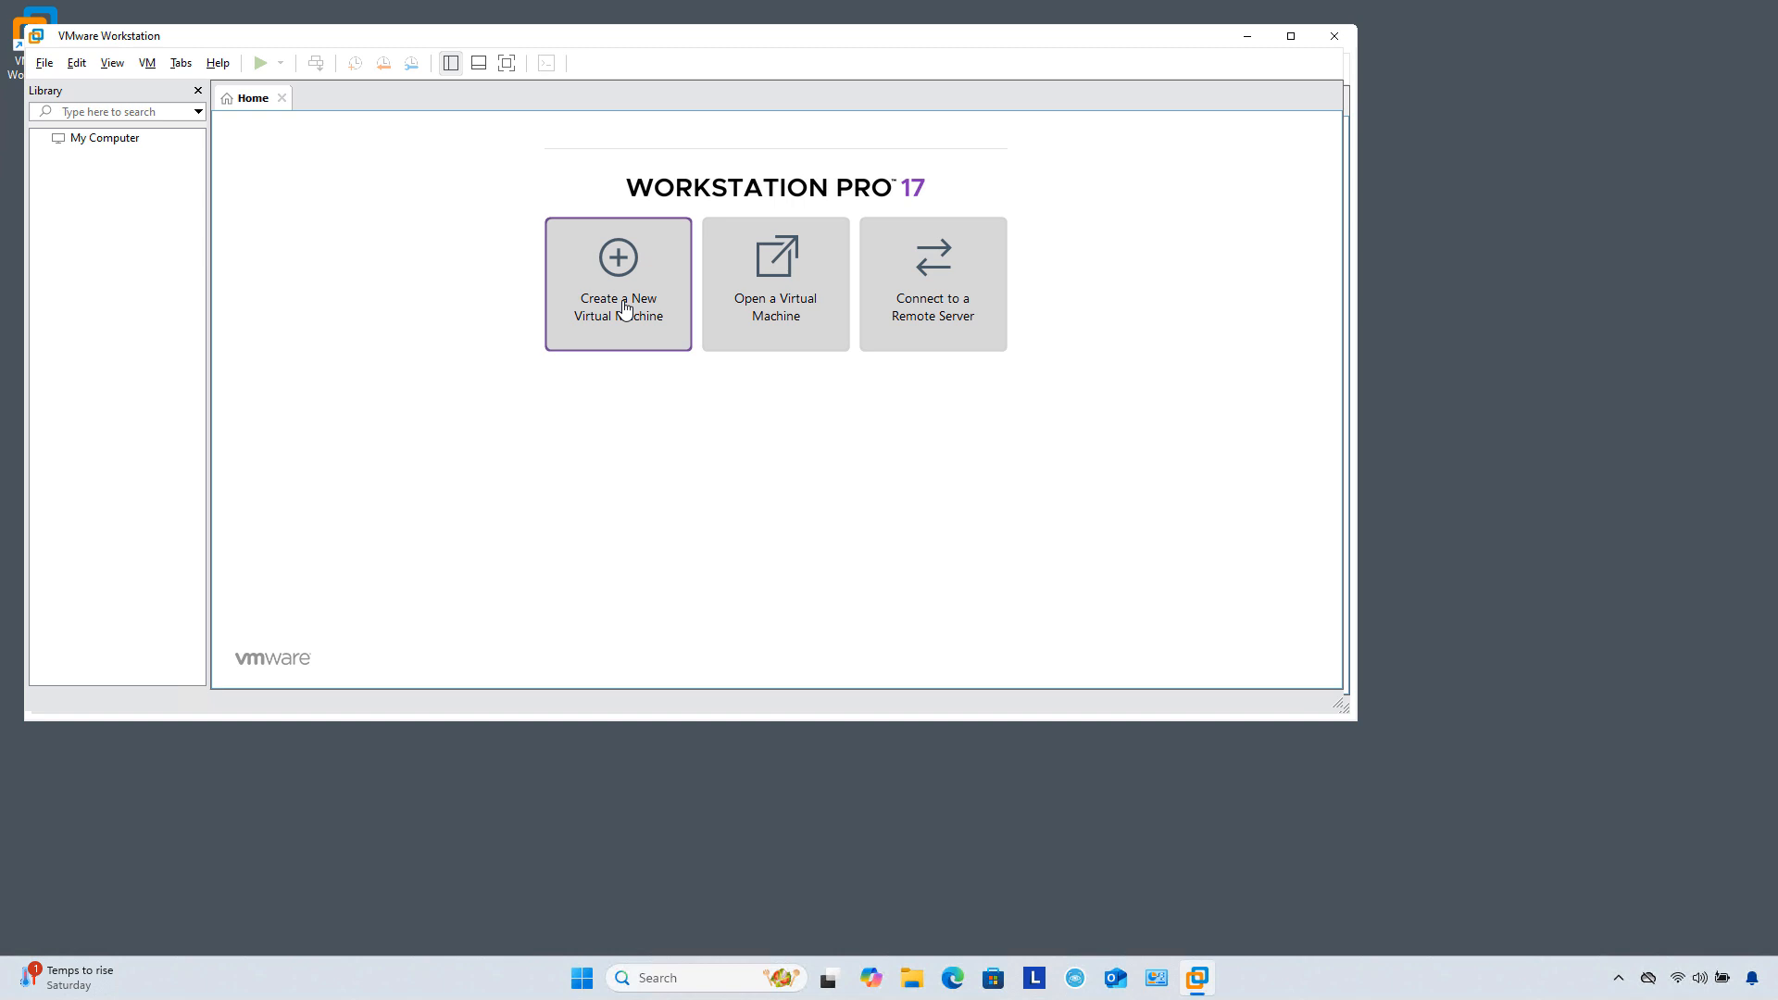
left_click(625, 310)
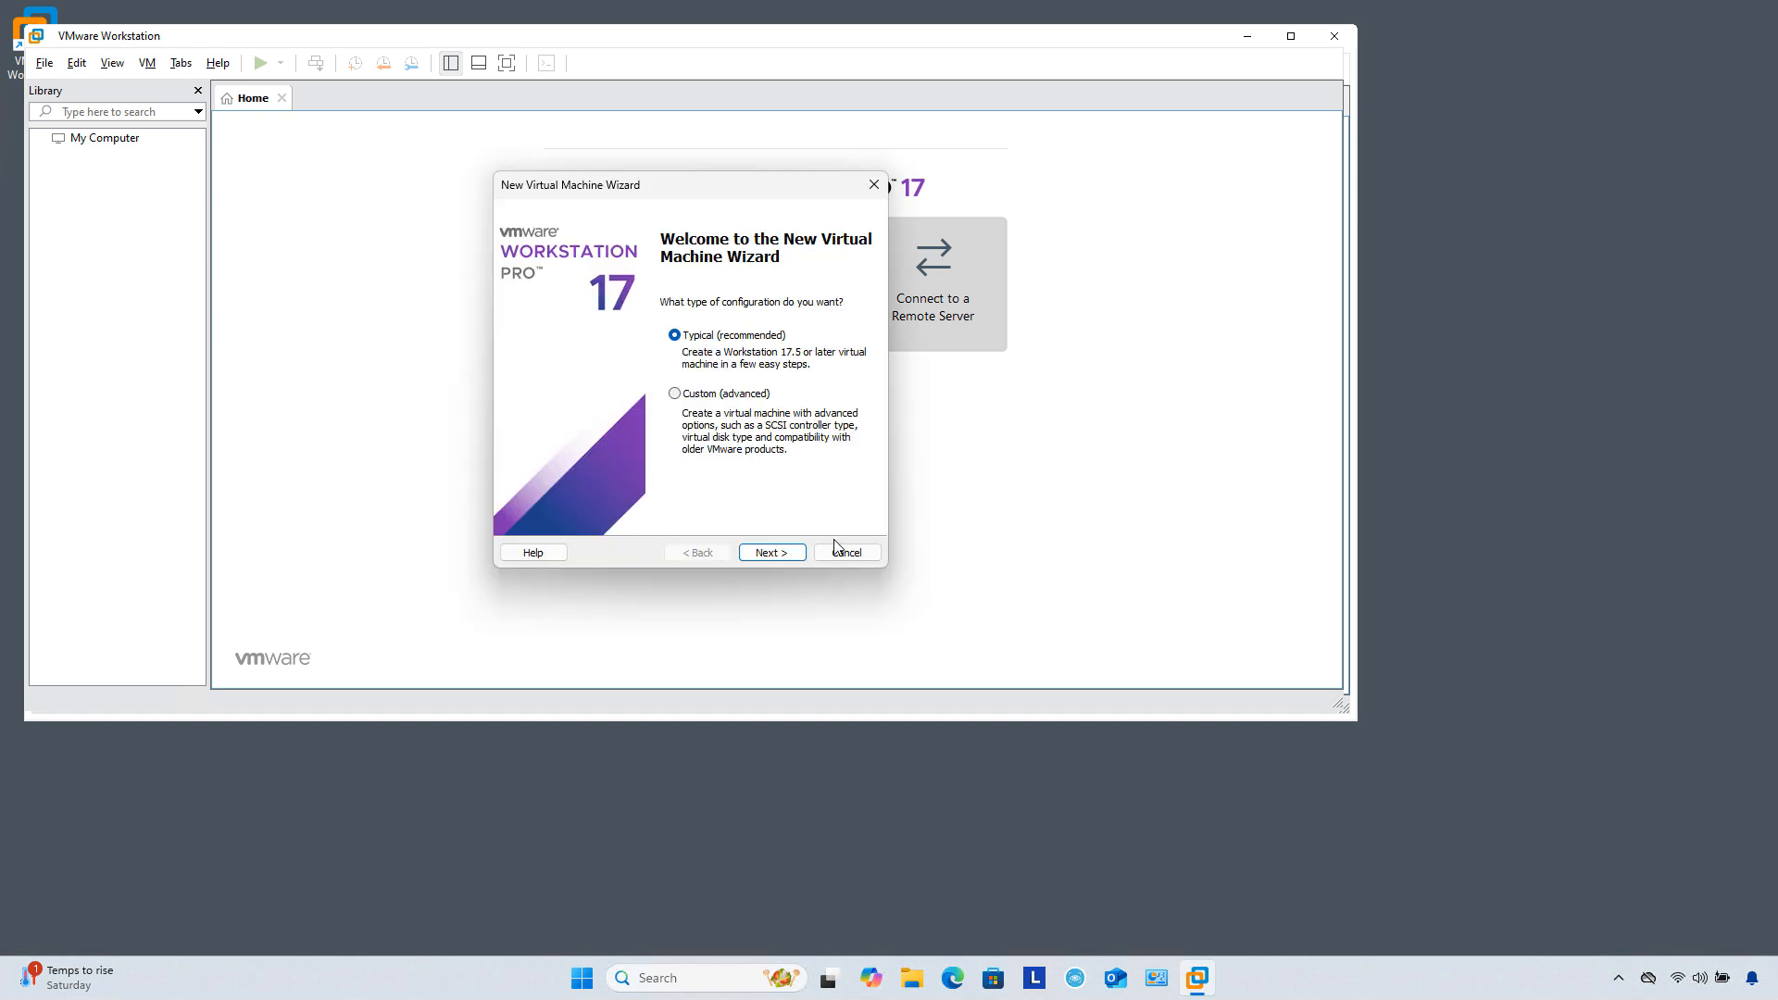
left_click(838, 551)
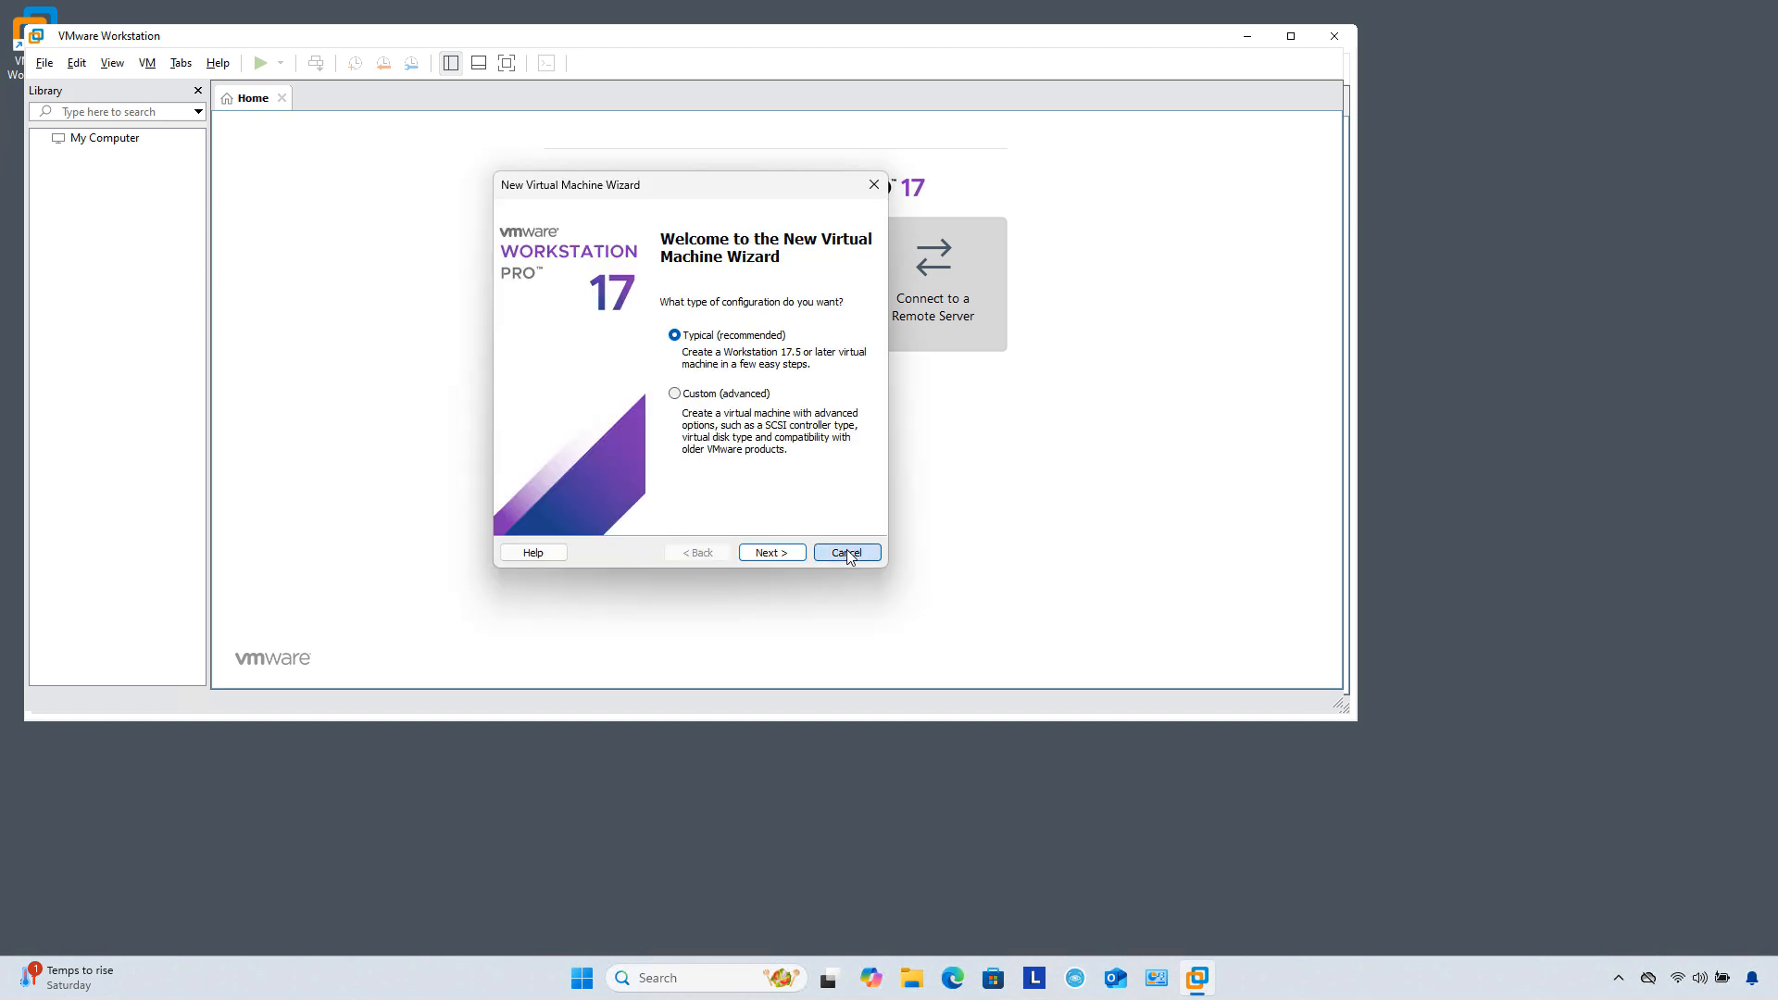
left_click(955, 975)
Step: Restore browser pages, search Google for a Windows Server demo download, and open the Evaluation Center result
left_click(819, 182)
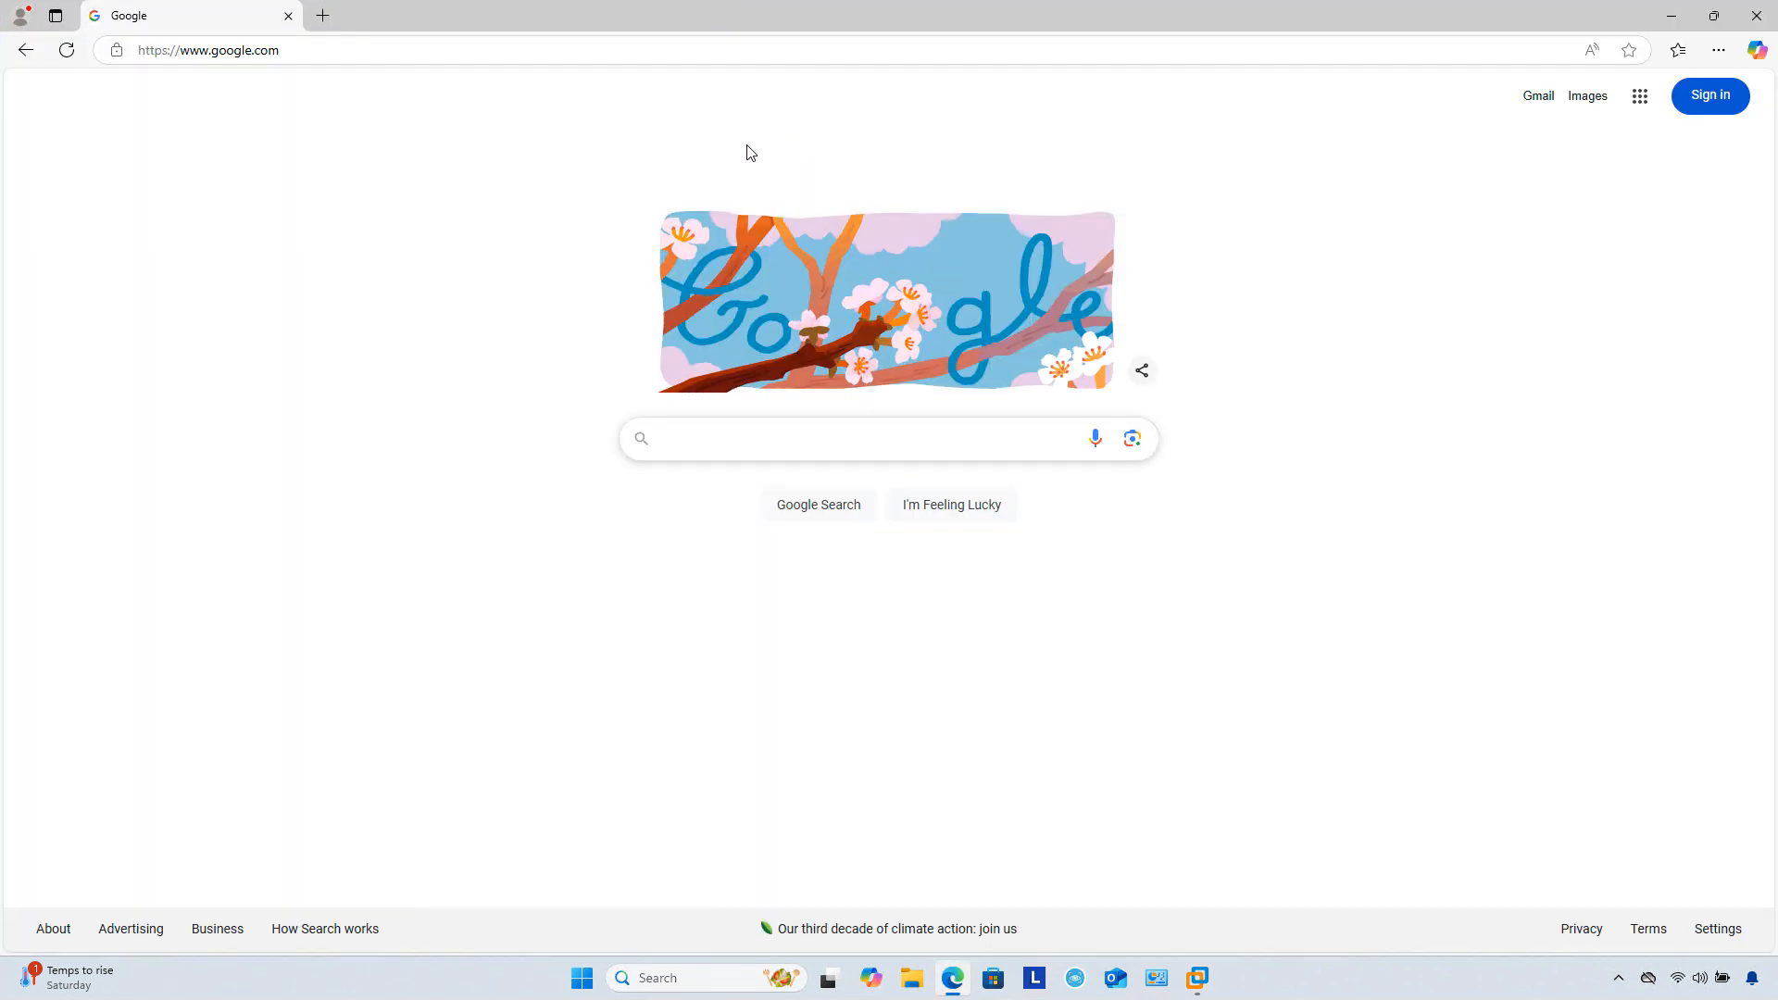
left_click(720, 441)
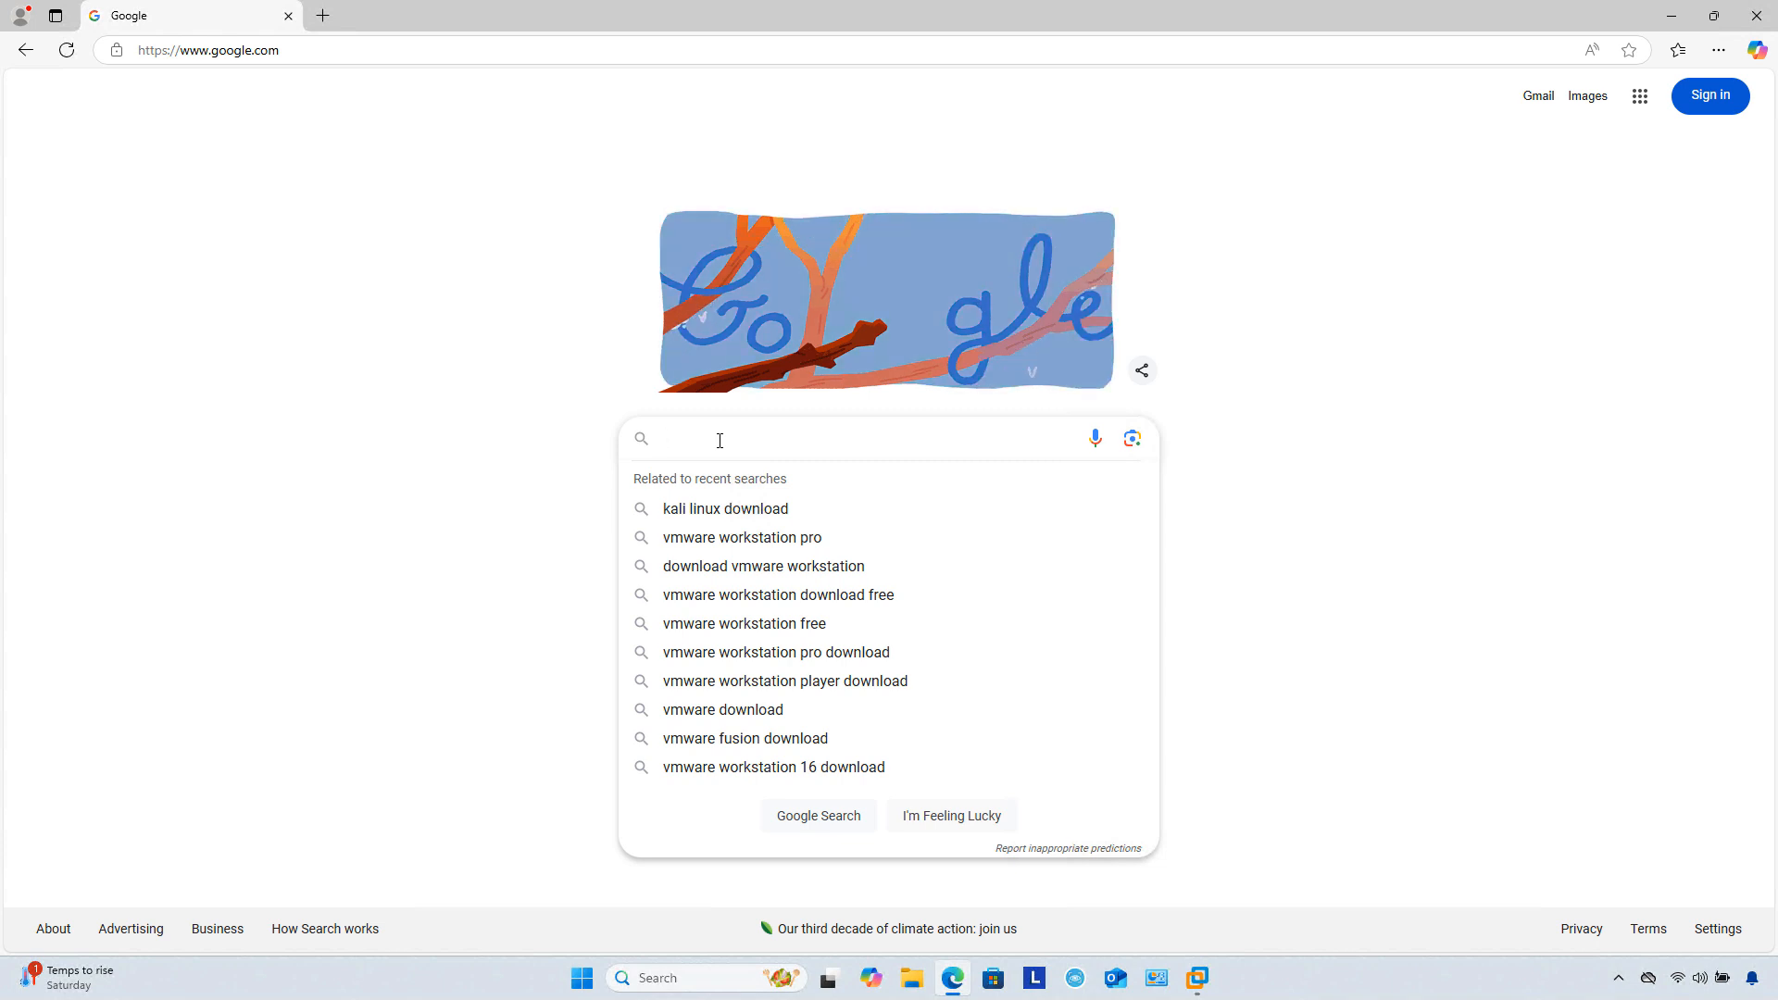
type("windows server demo download")
key("Return")
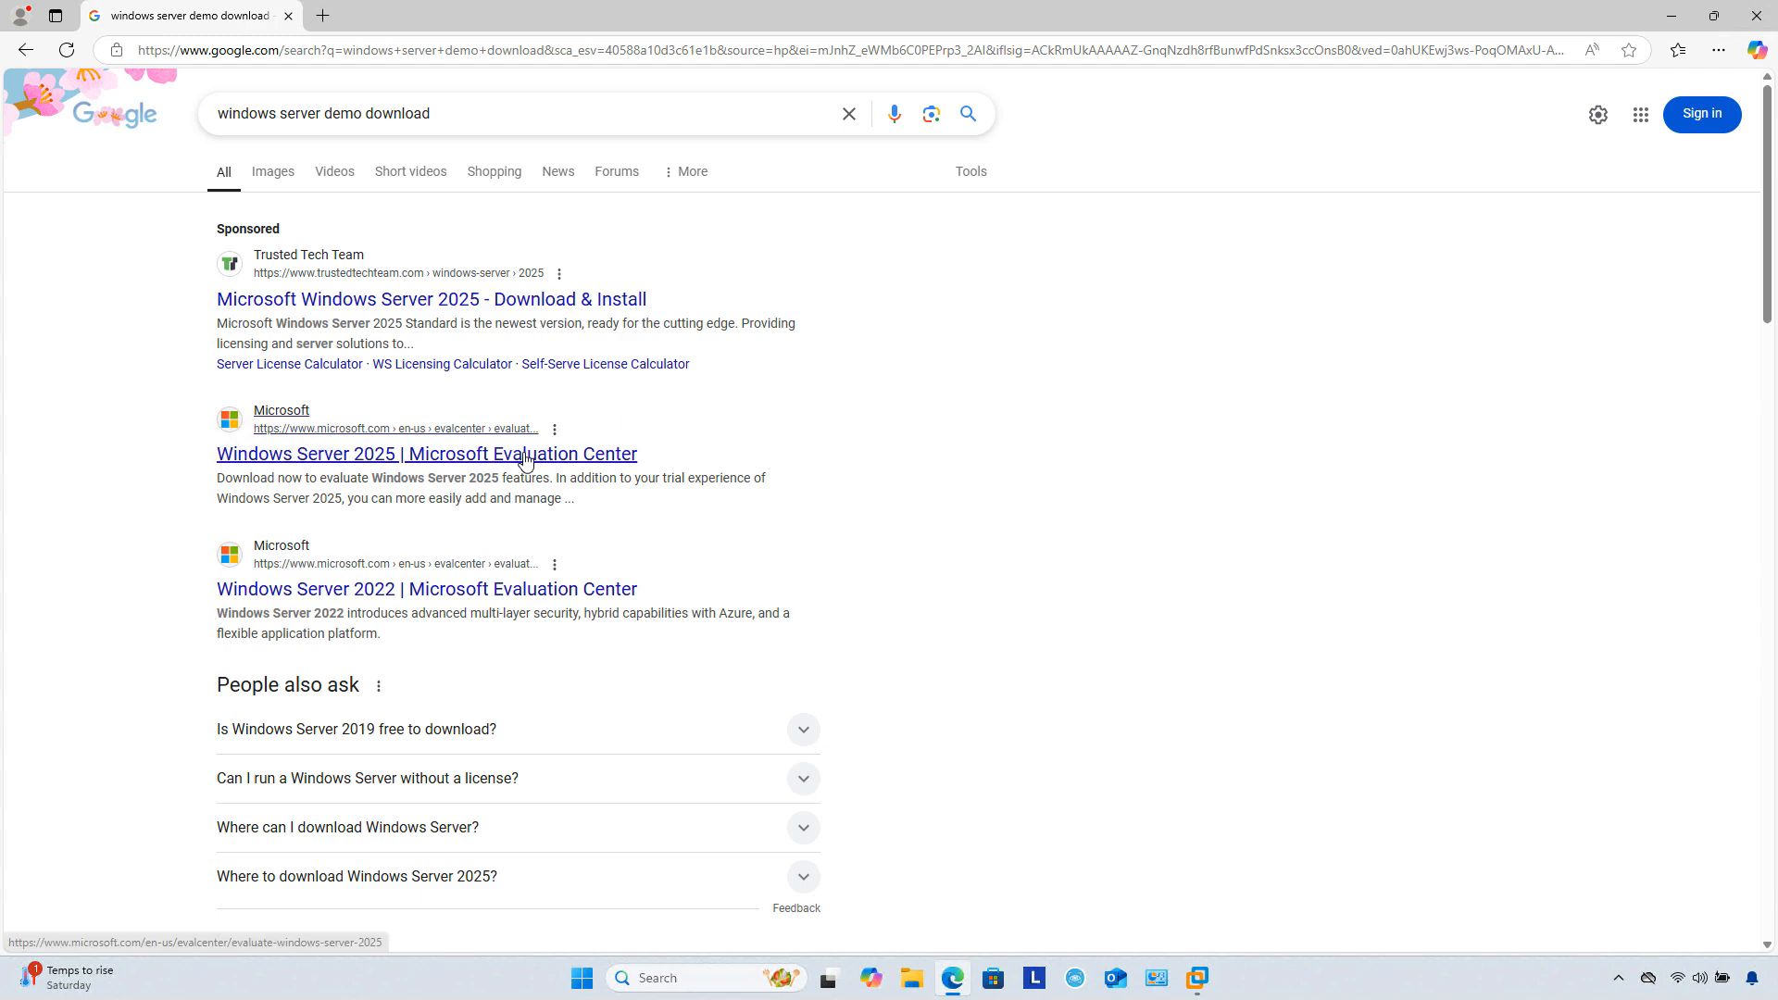
left_click(715, 457)
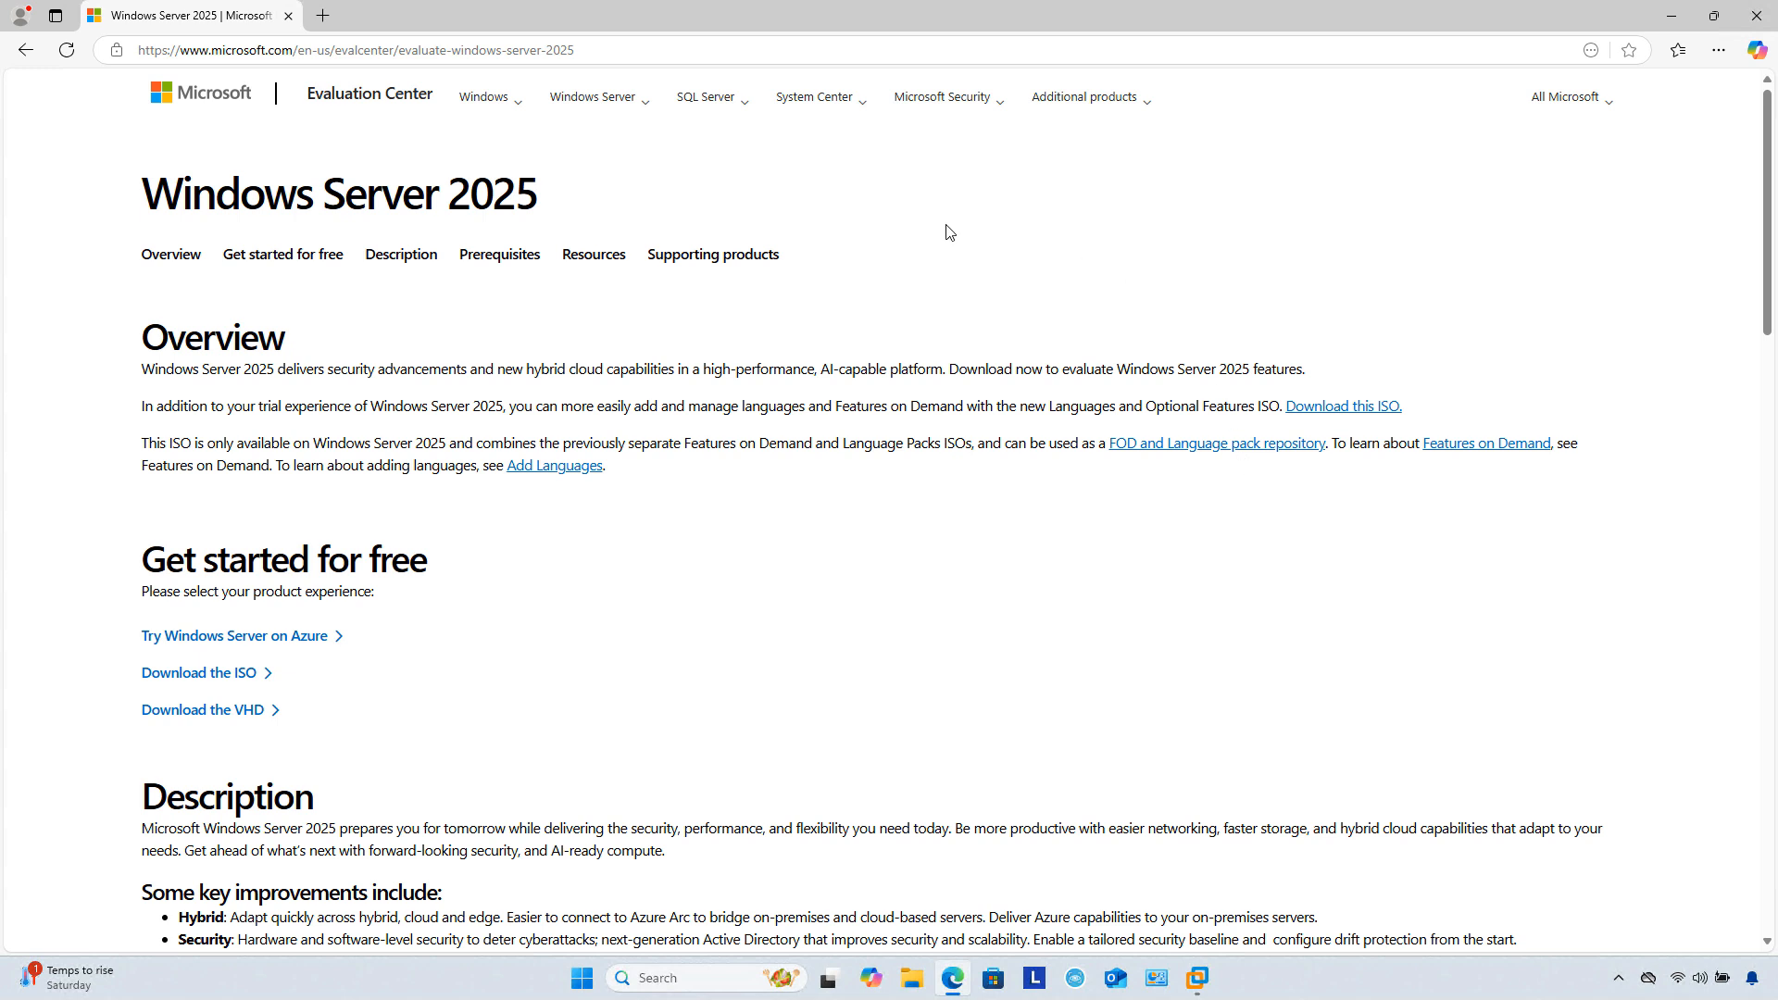
Step: Navigate the Windows Server menu to the Windows Server 2025 evaluation page
left_click(644, 108)
left_click(659, 160)
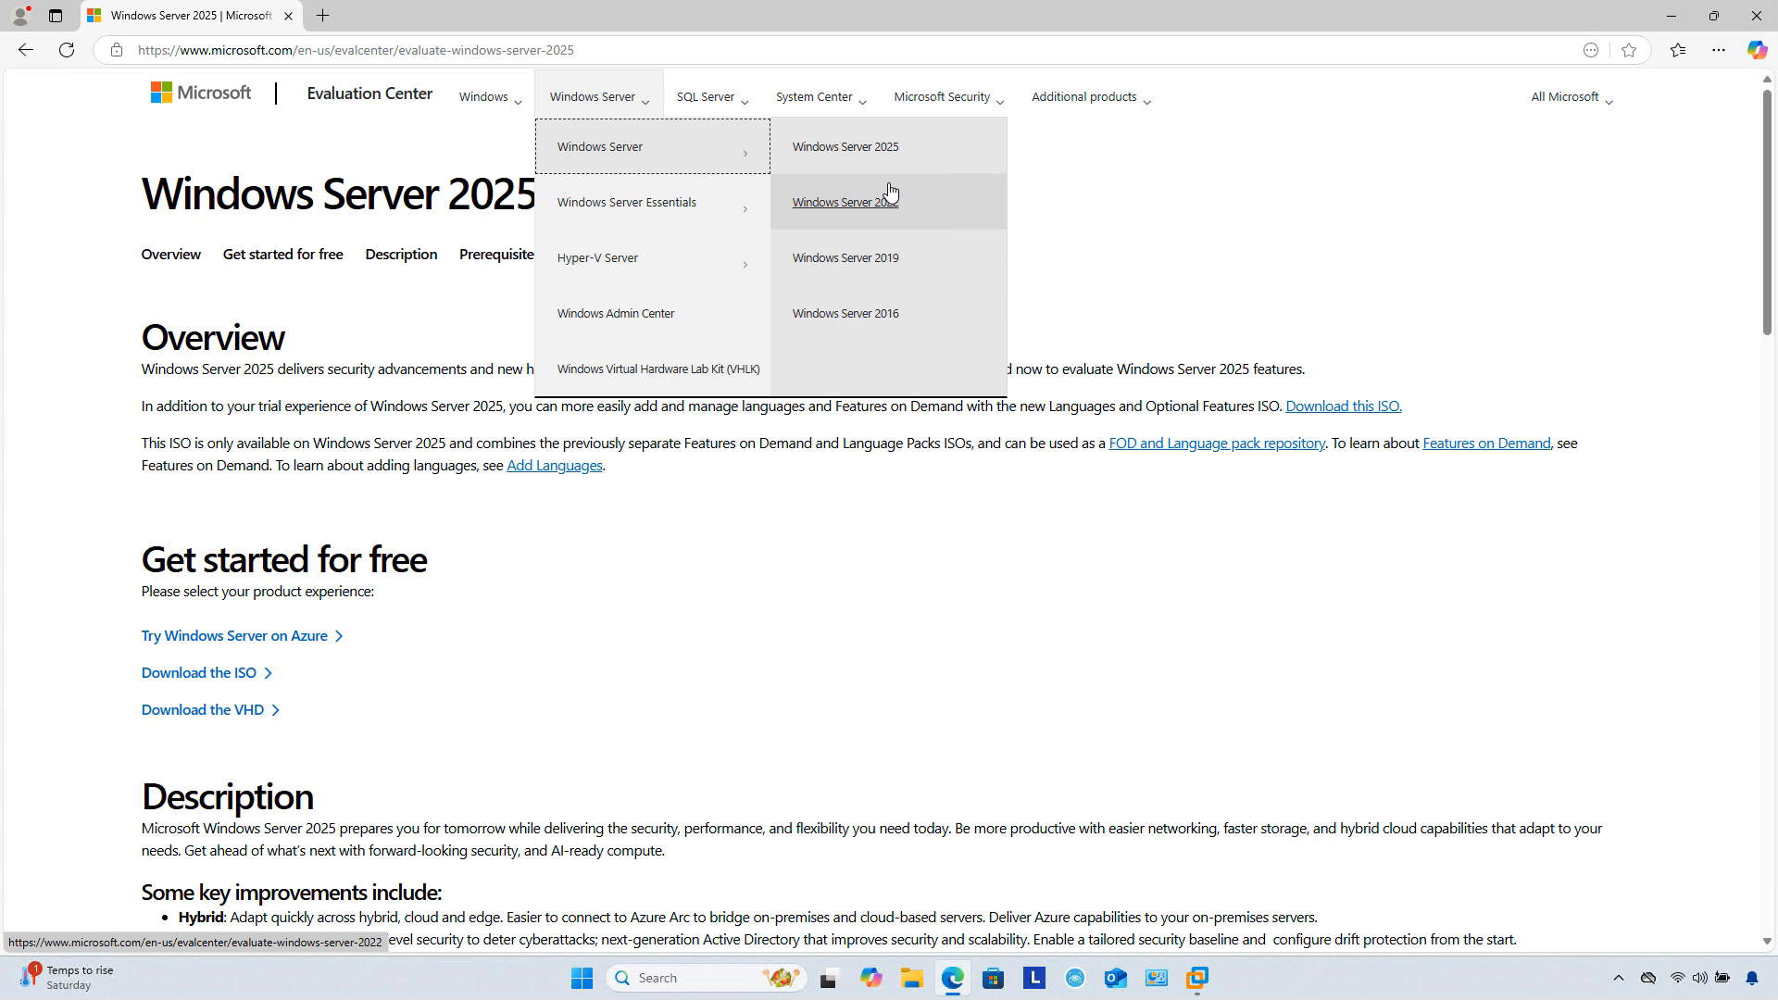
left_click(880, 146)
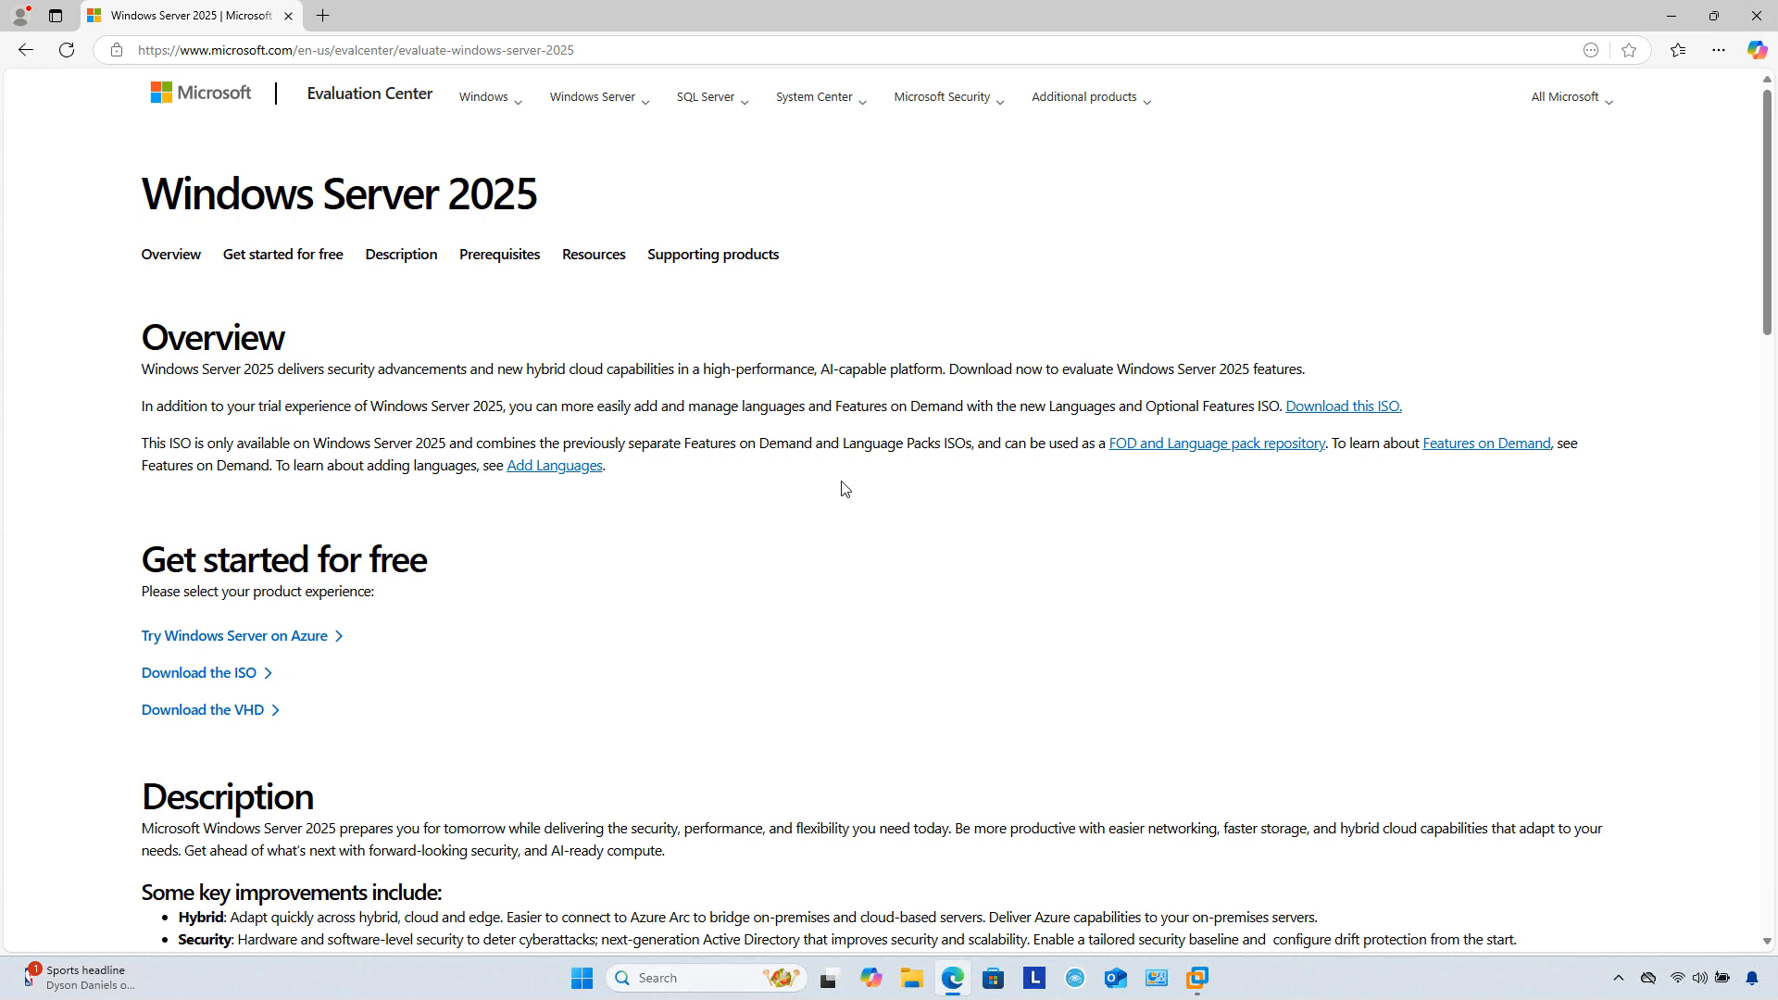
Step: Open the Windows Server 2025 ISO trial registration form and start on the First name field
left_click(226, 677)
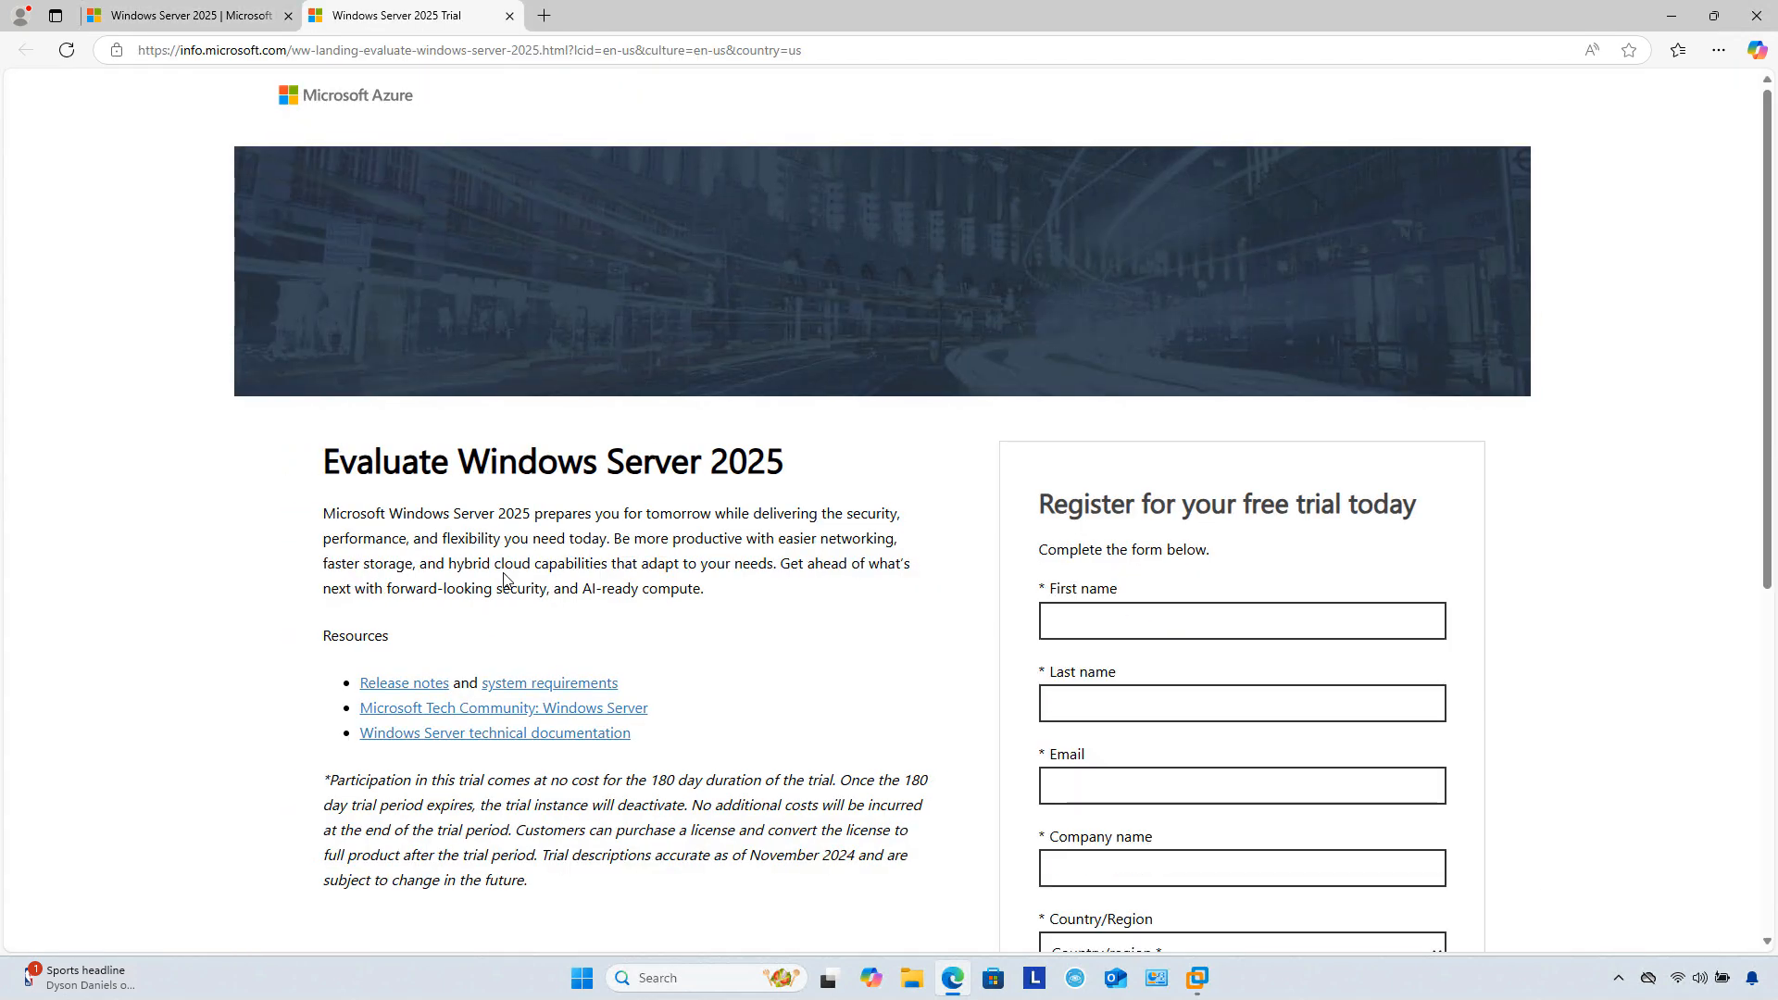
scroll(1319, 666, "down", 2)
left_click(1186, 437)
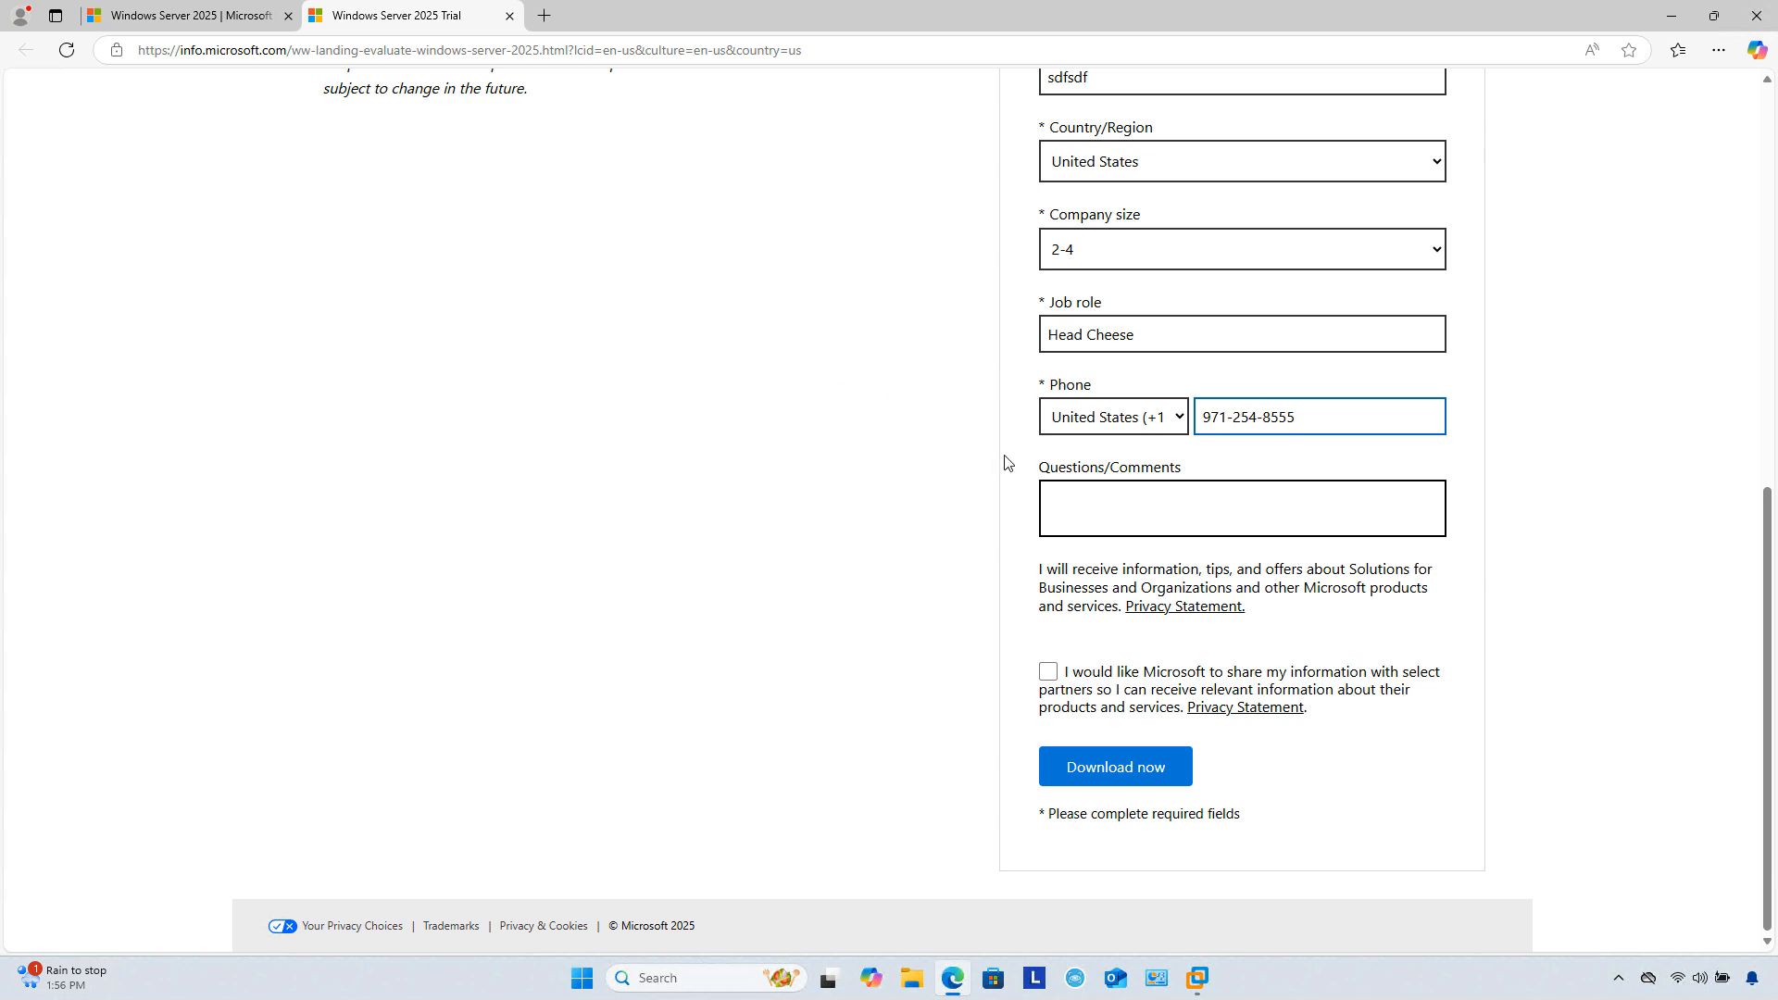
Step: Submit the registration and download the English (United States) 64-bit Windows Server 2025 ISO
left_click(1099, 767)
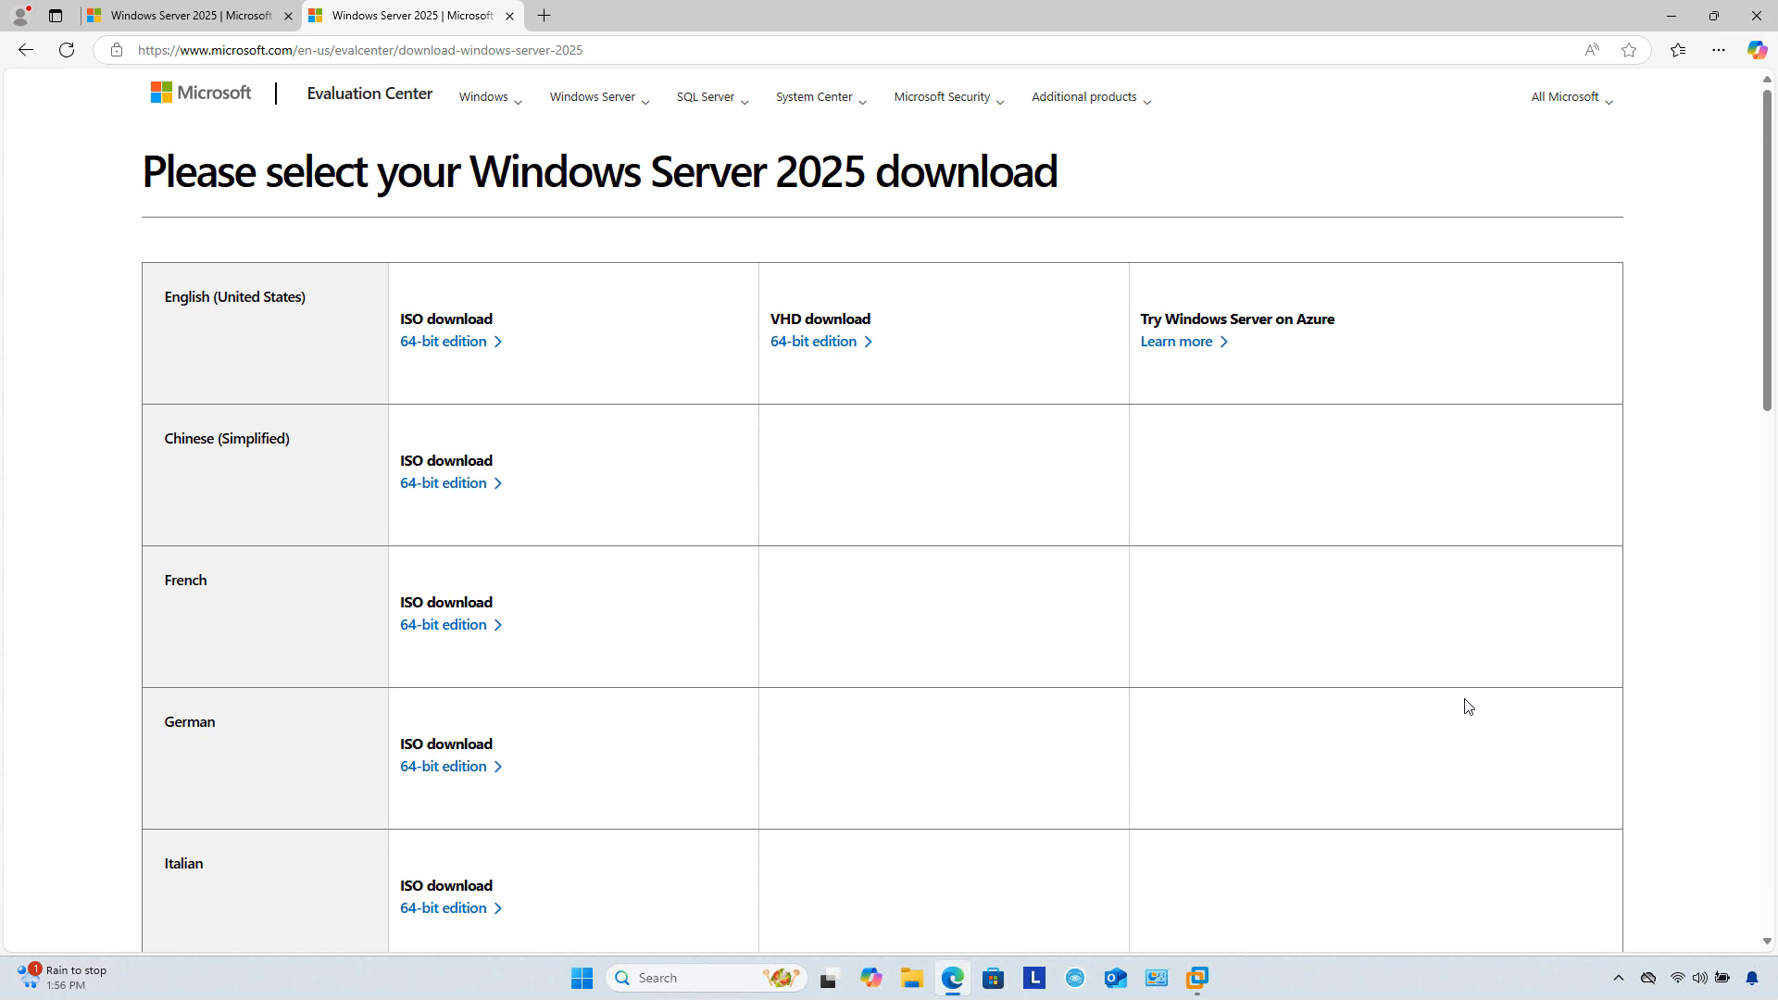
left_click(442, 344)
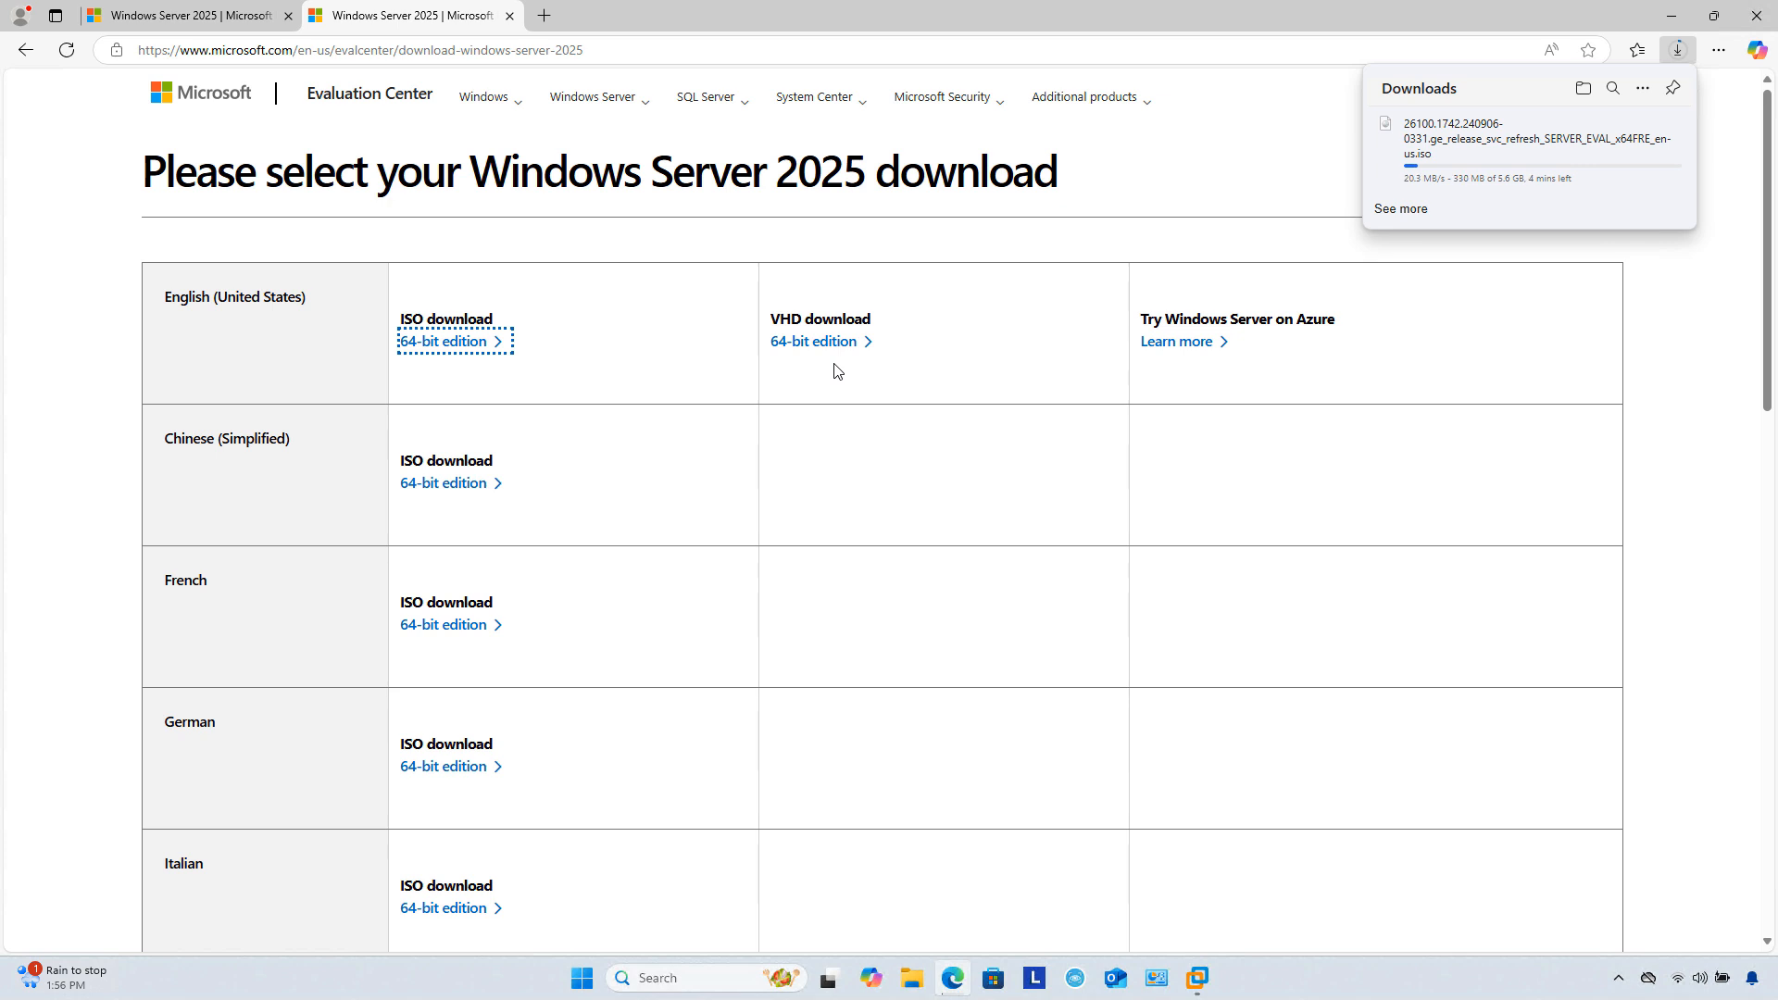
left_click(837, 370)
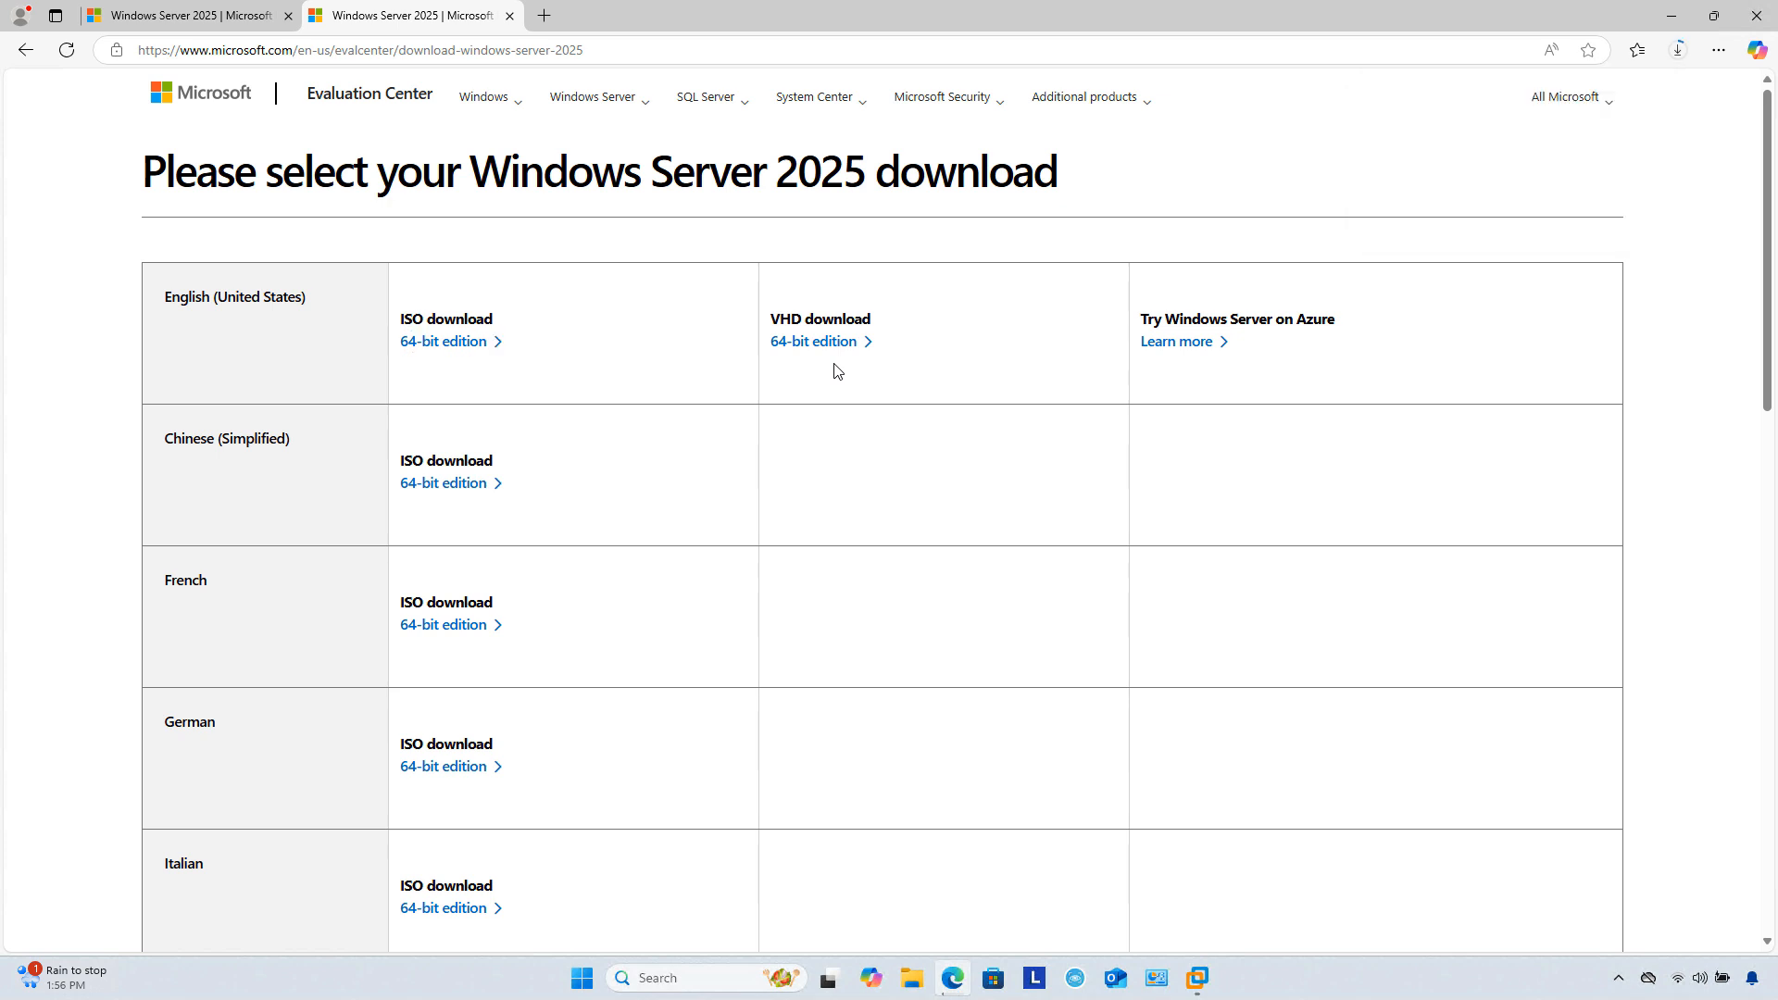
Step: Download the English (United States) 64-bit Windows 11 Enterprise evaluation ISO, then minimize Edge
left_click(518, 109)
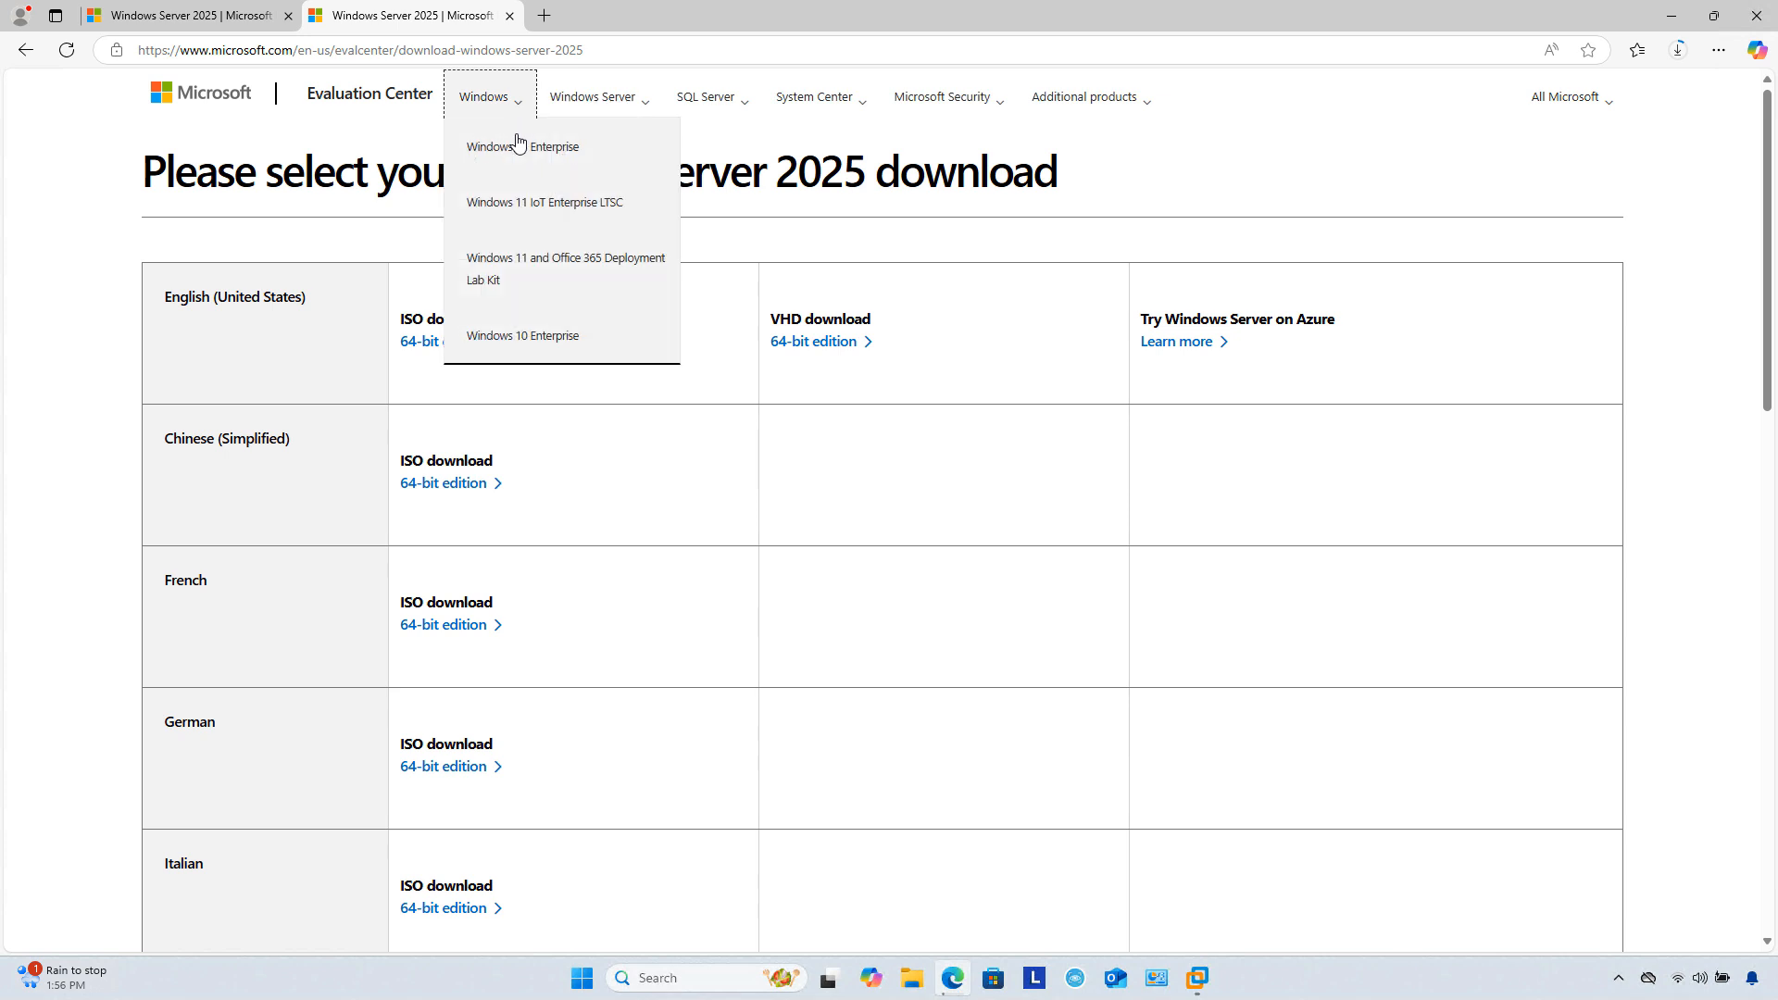
left_click(552, 172)
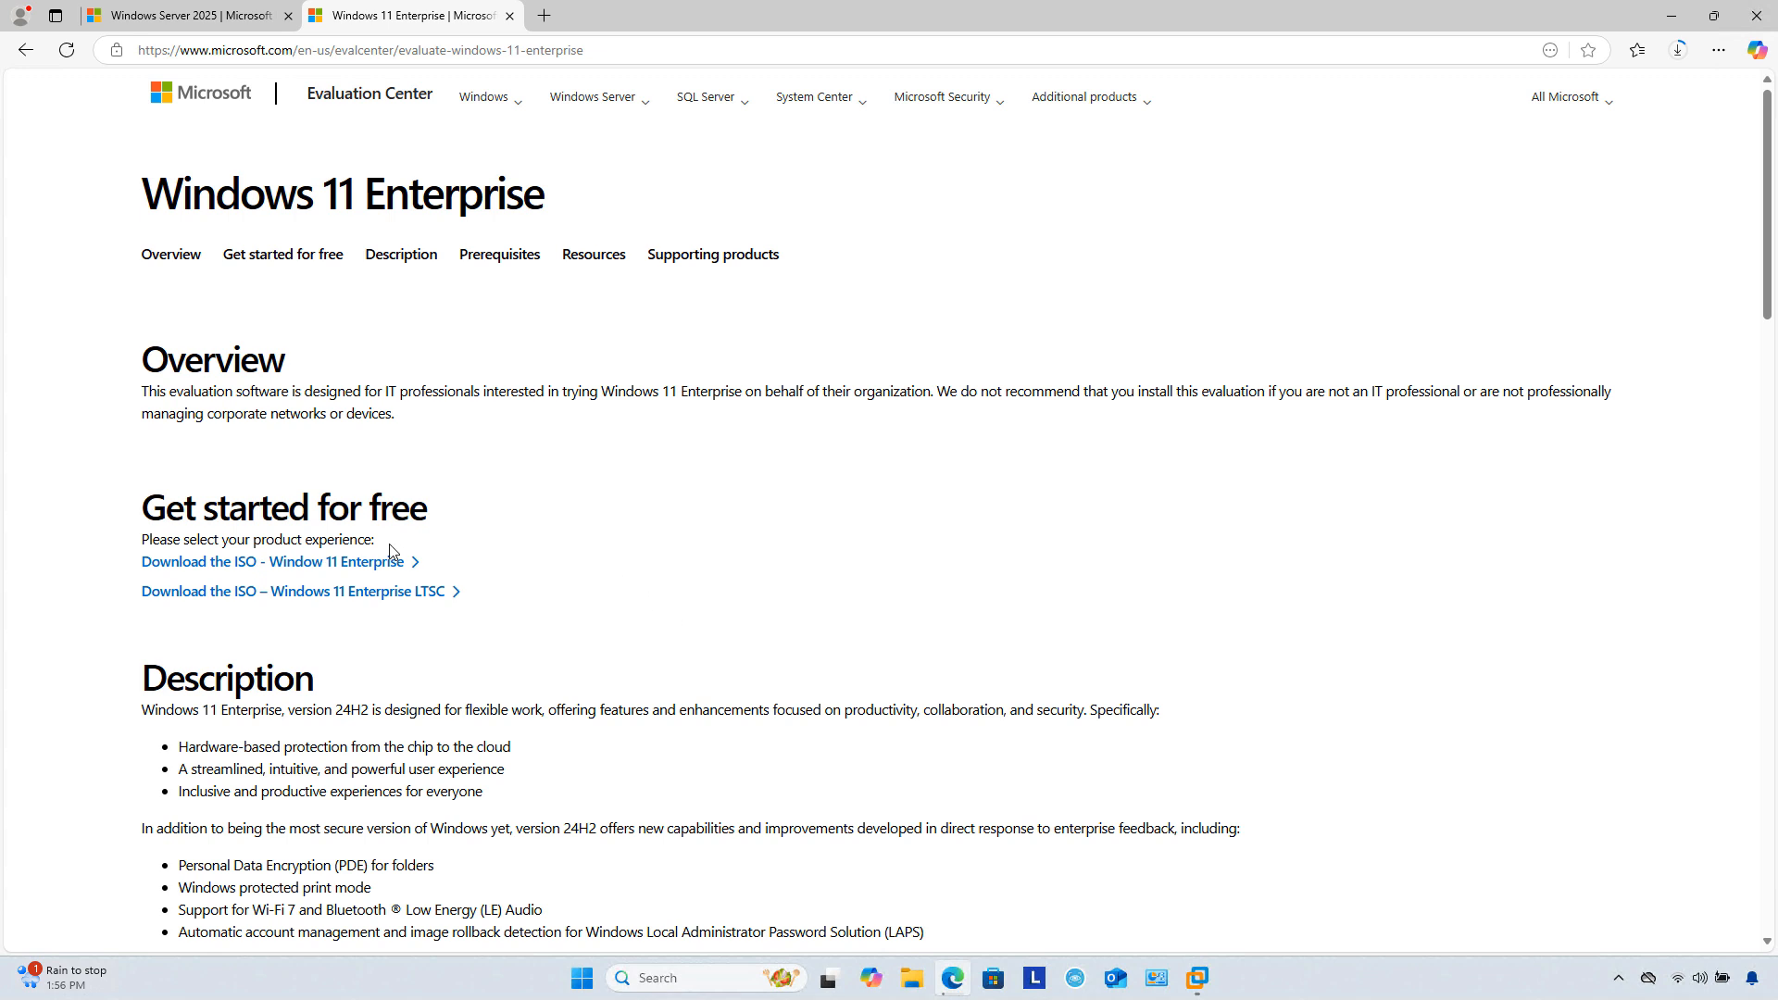
left_click(365, 565)
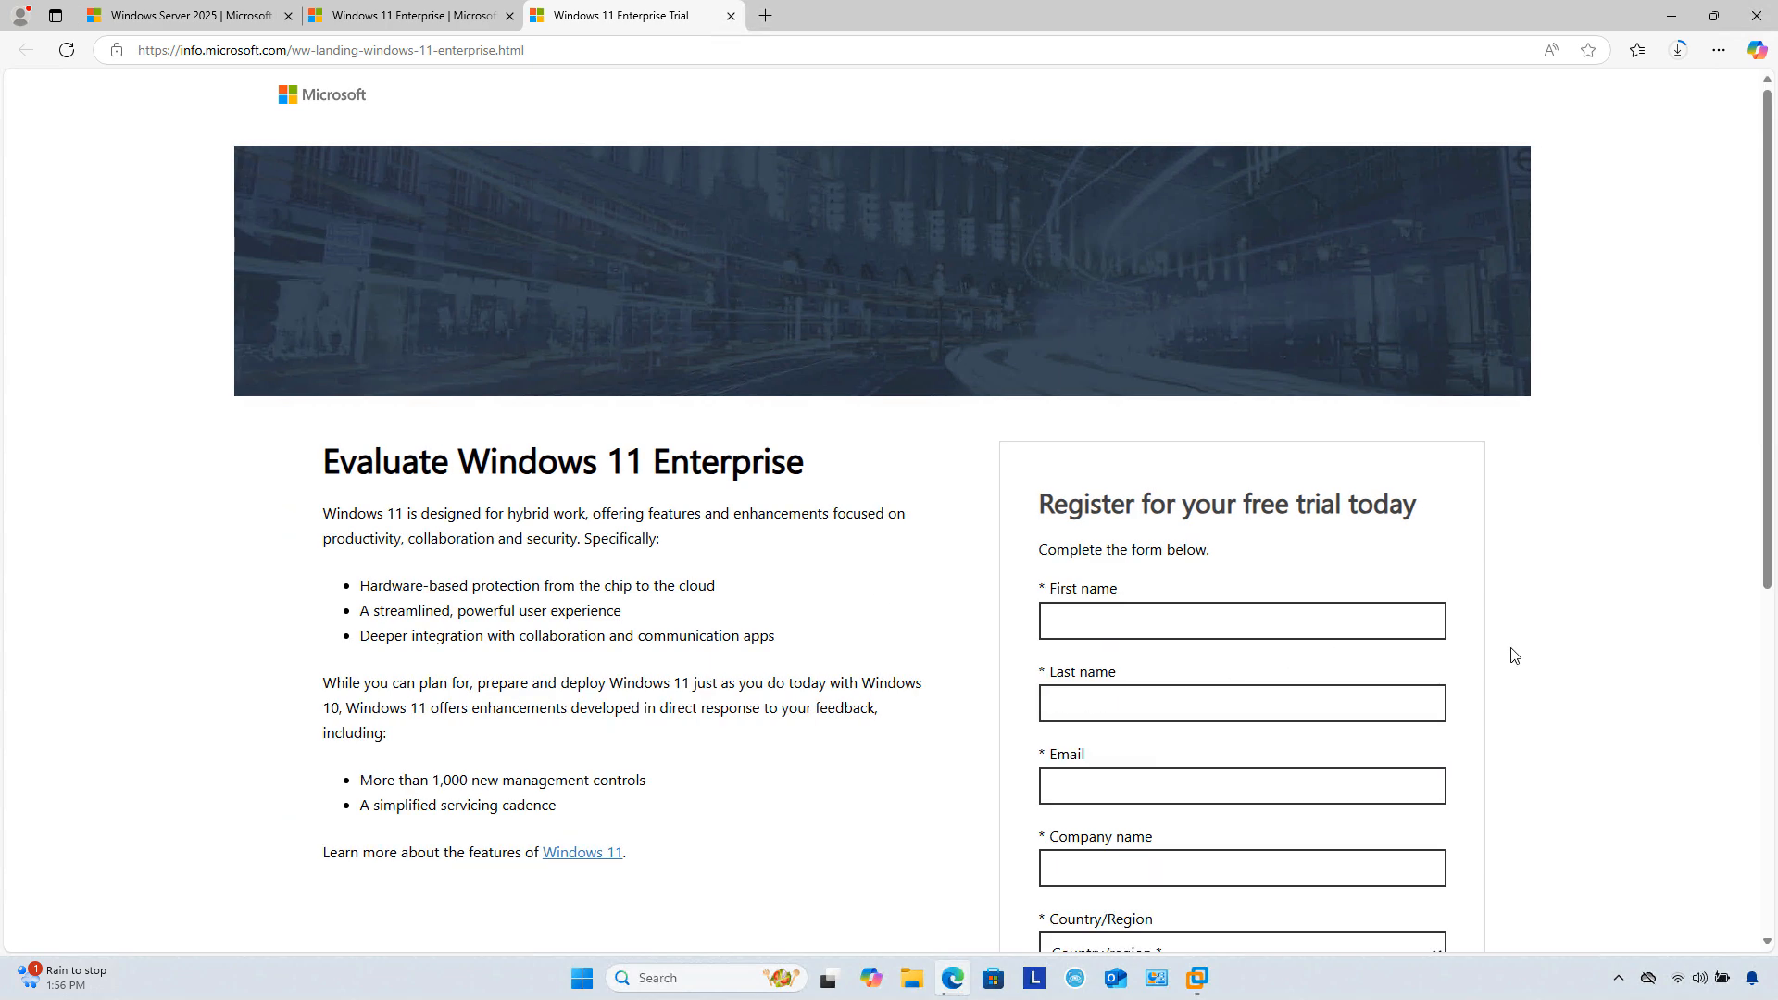
scroll(1541, 655, "down", 2)
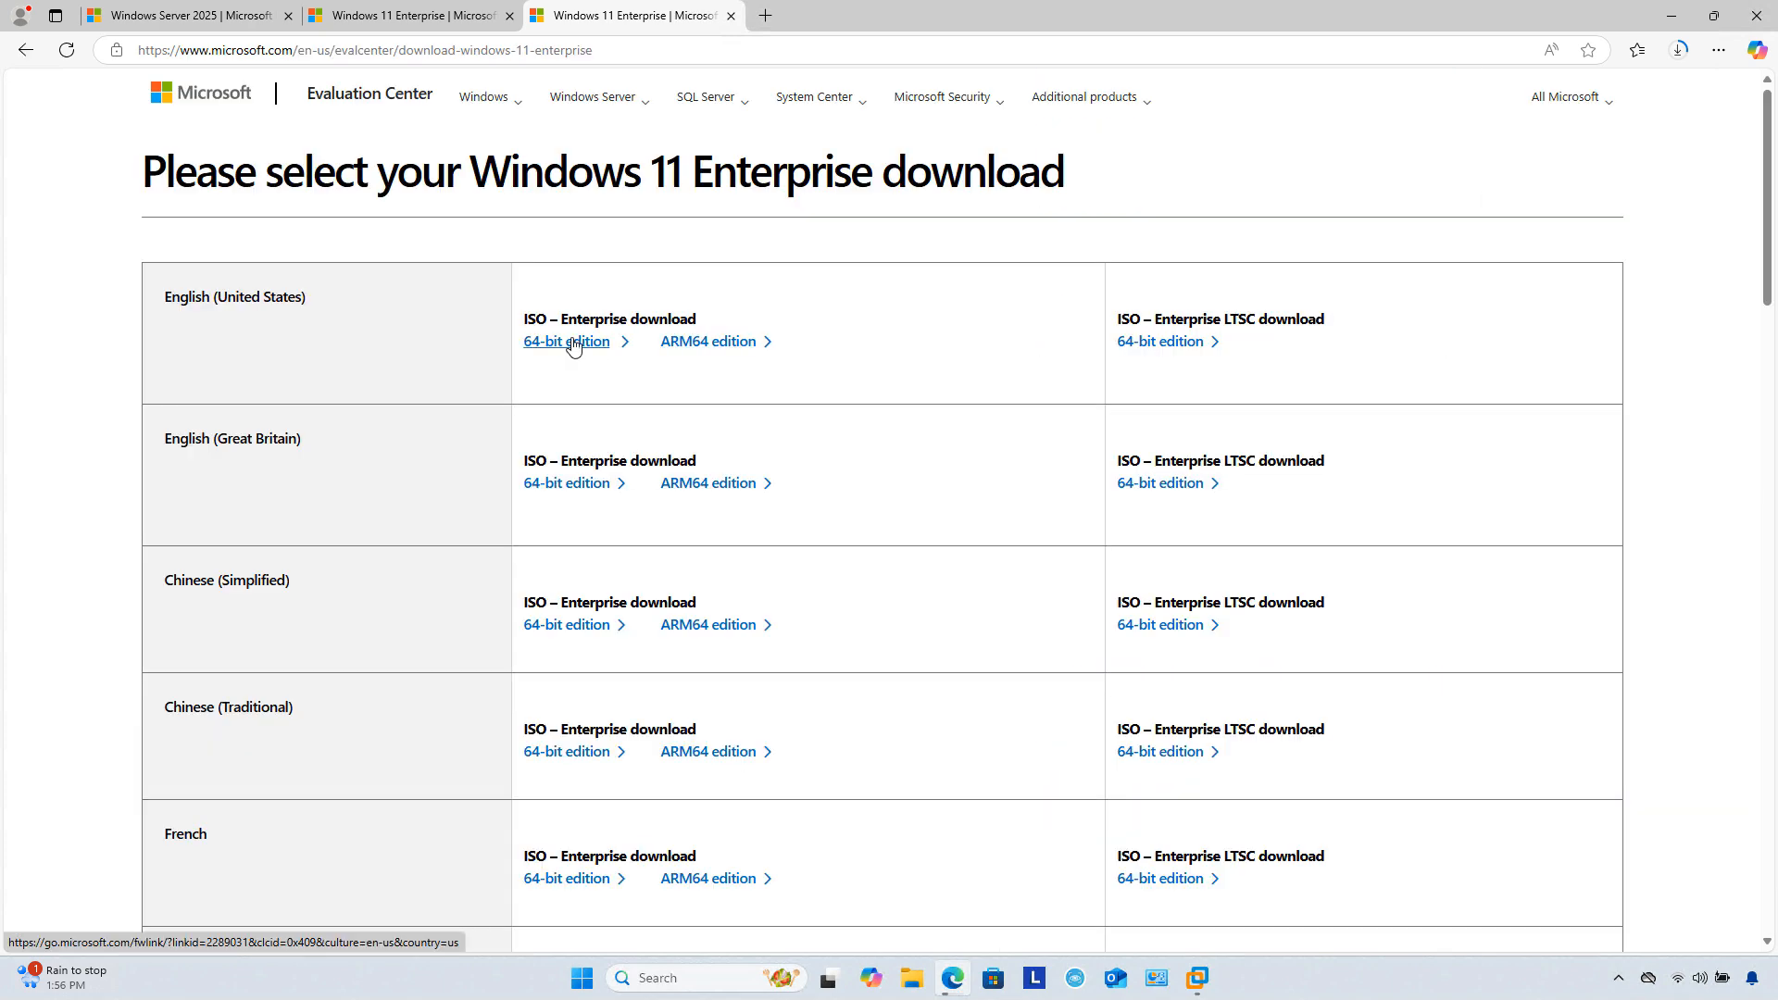
left_click(574, 343)
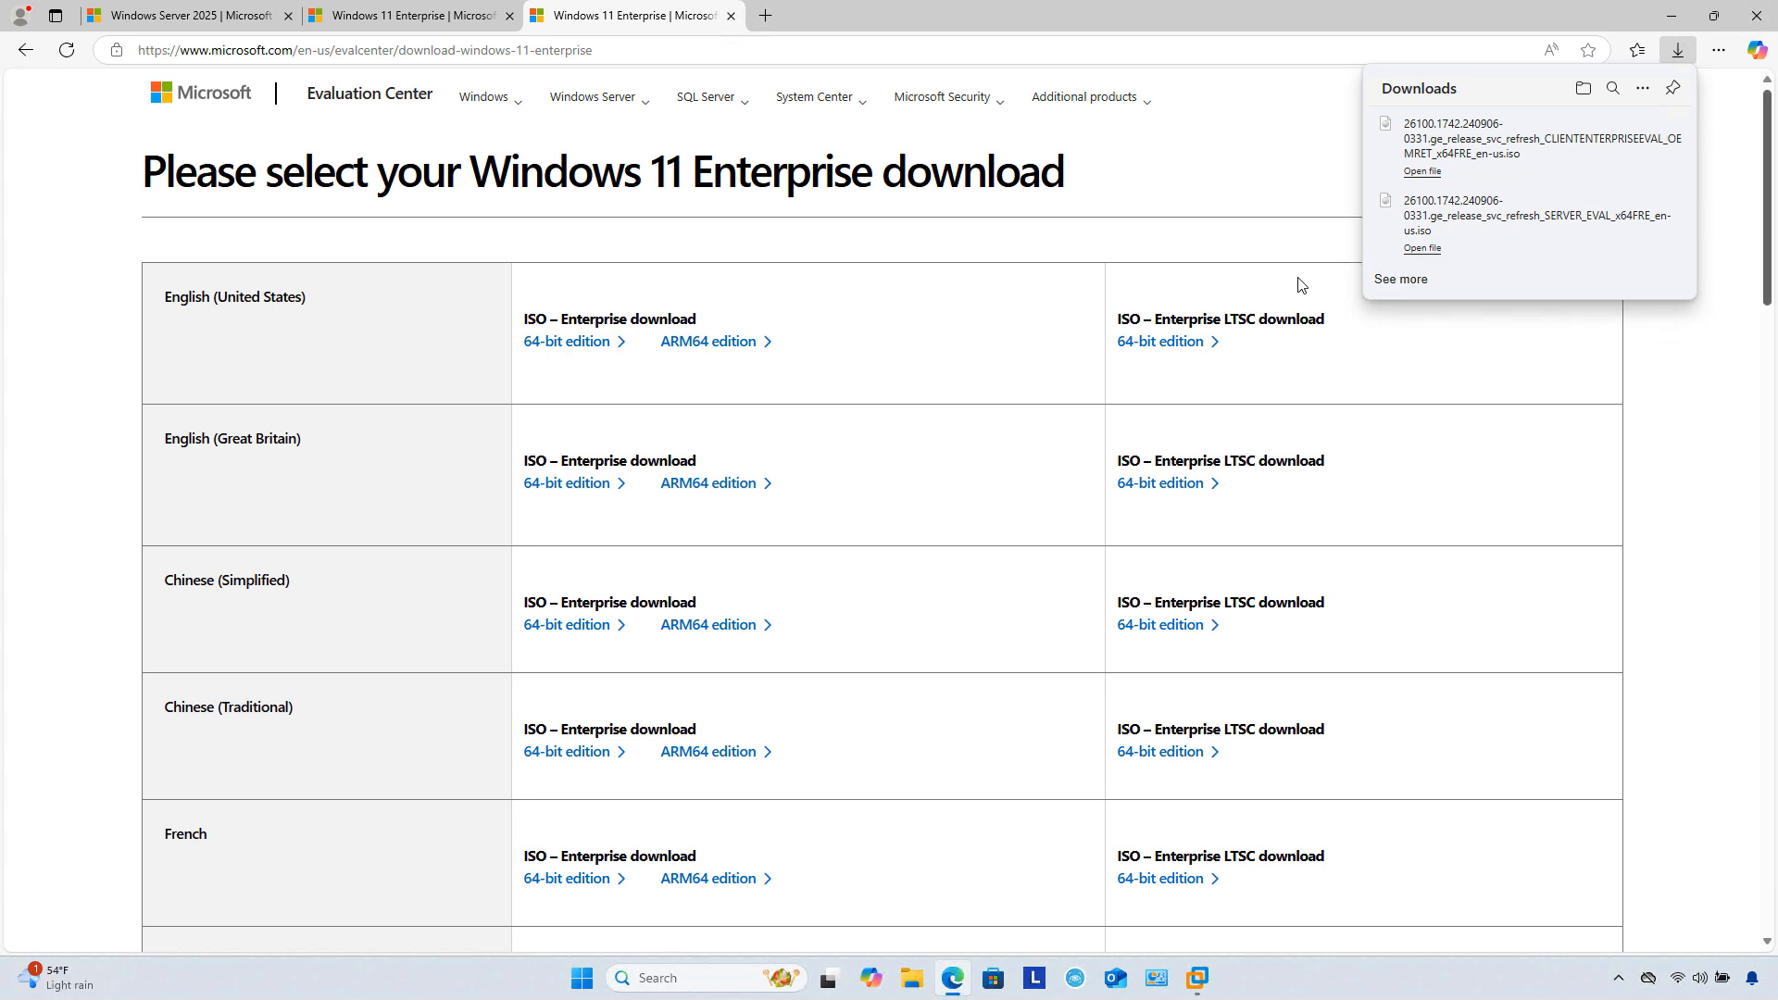
left_click(1672, 16)
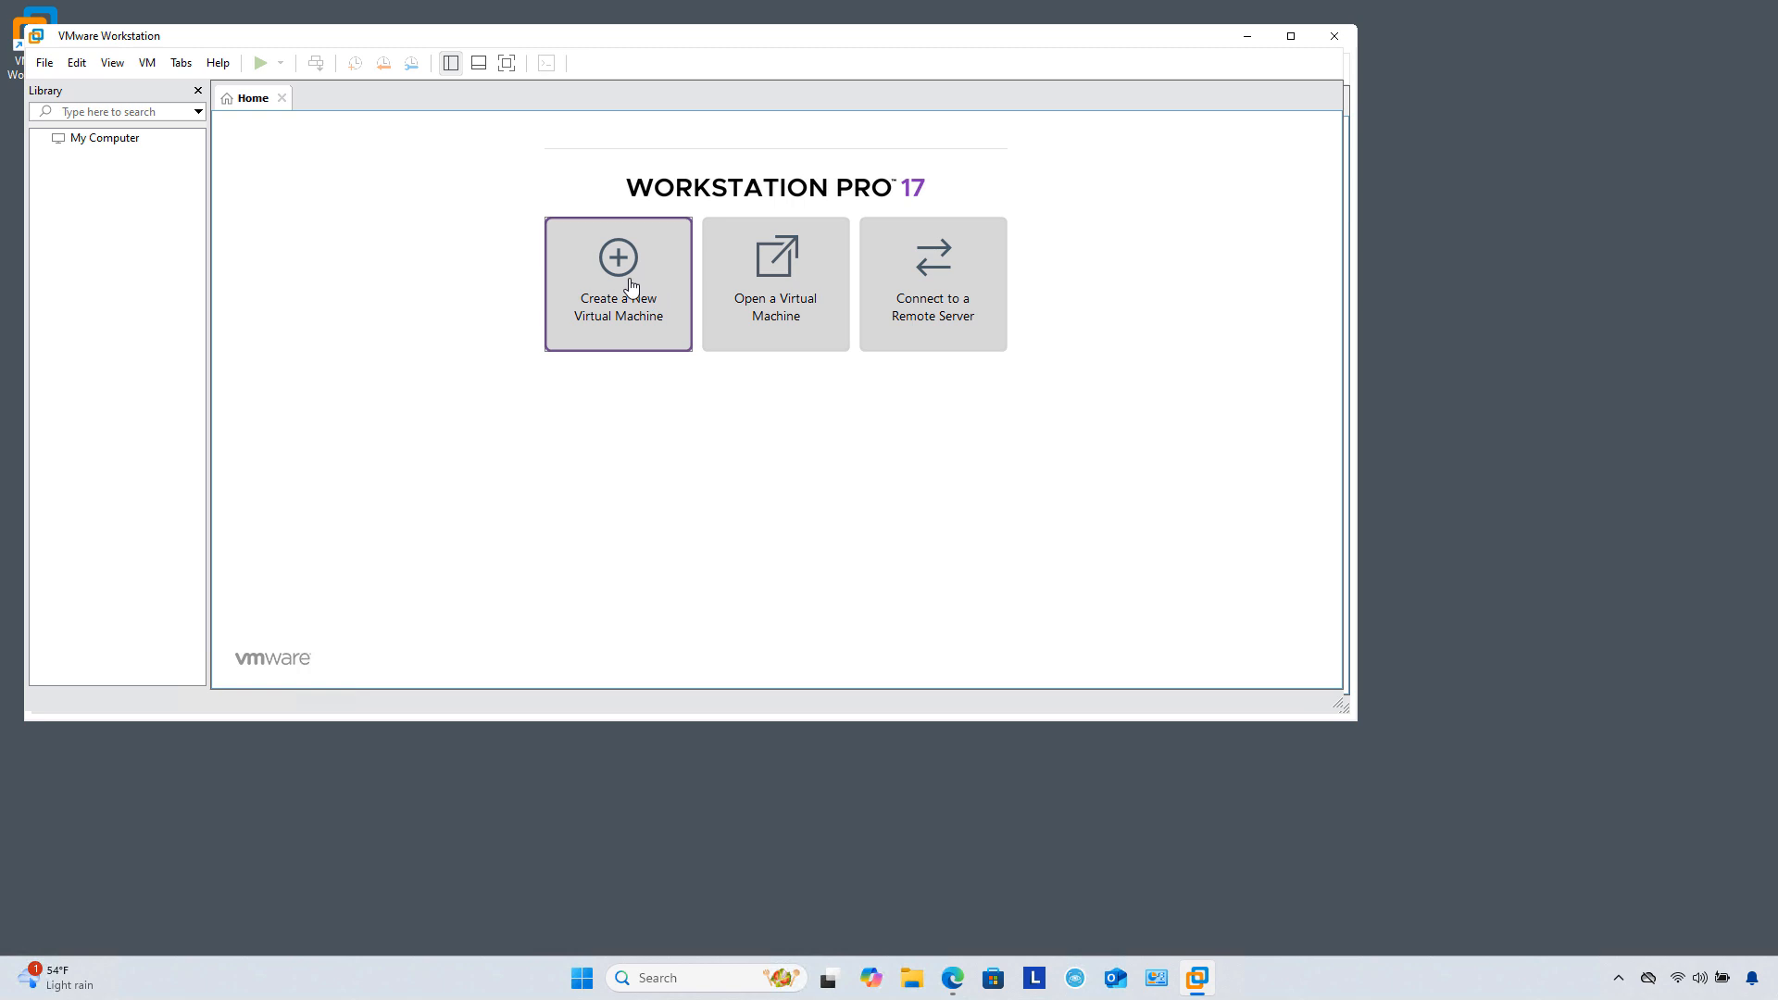
Step: Start a new VM using the SERVER_EVAL Windows Server 2025 ISO from Downloads as installer disc
left_click(648, 326)
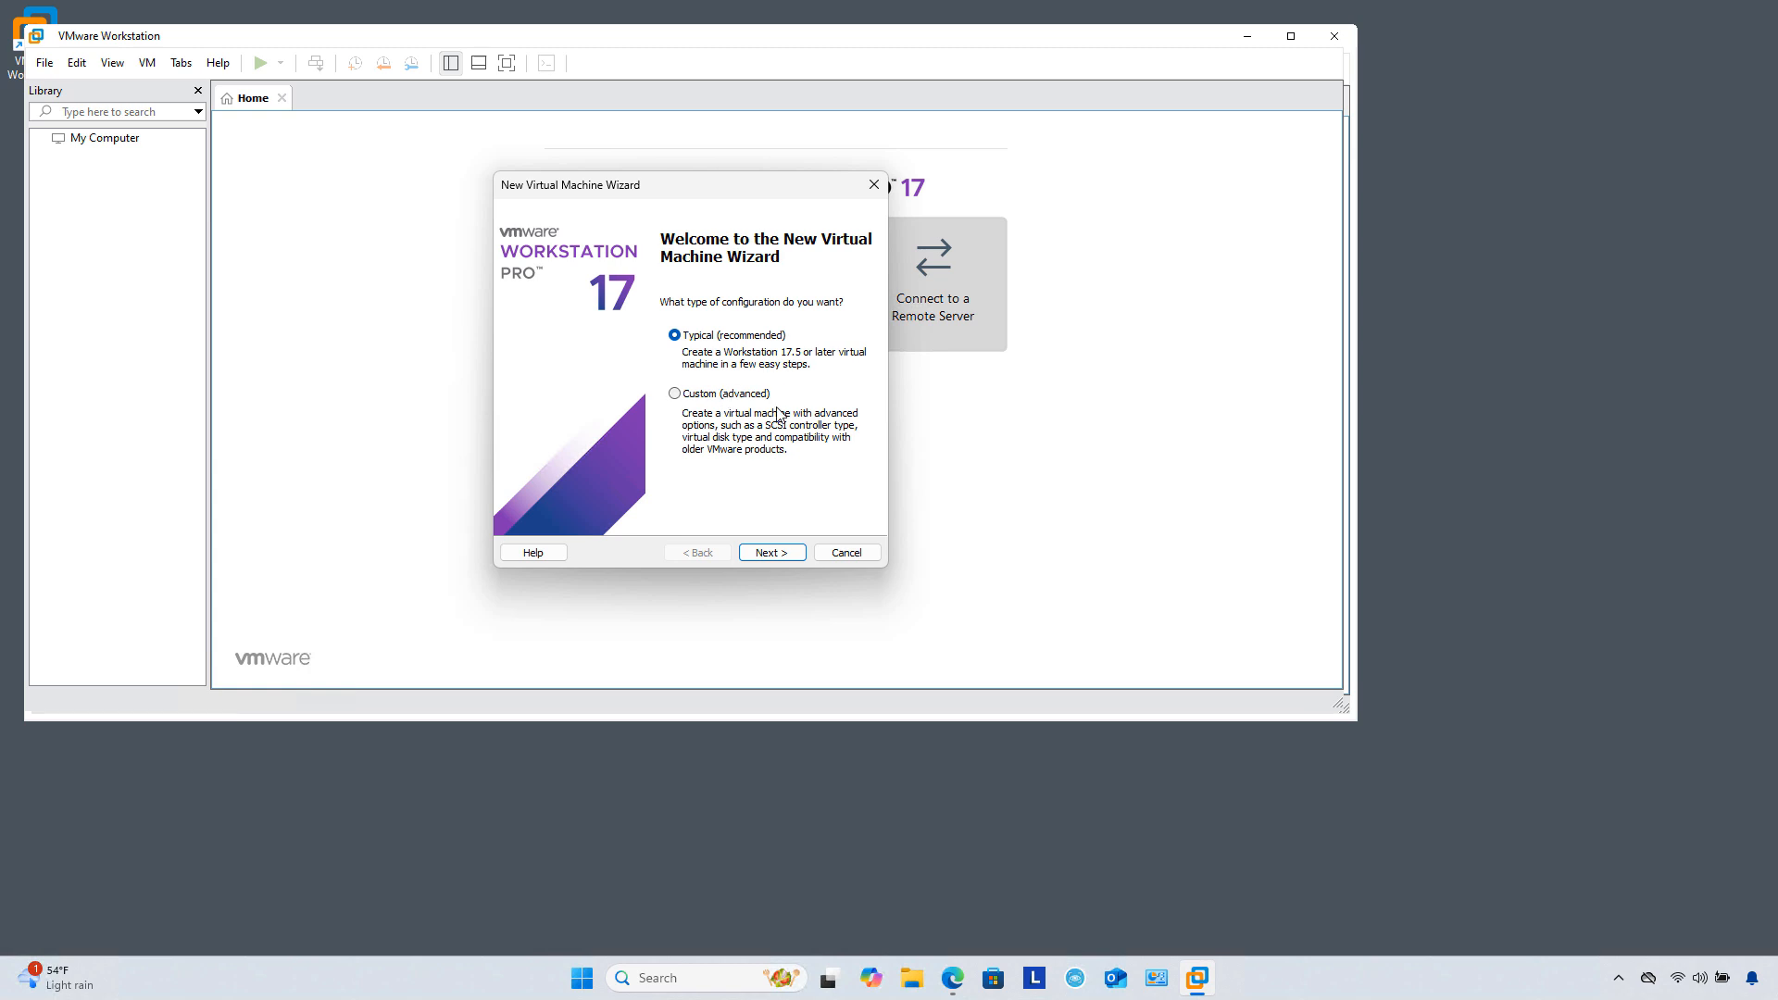
left_click(769, 554)
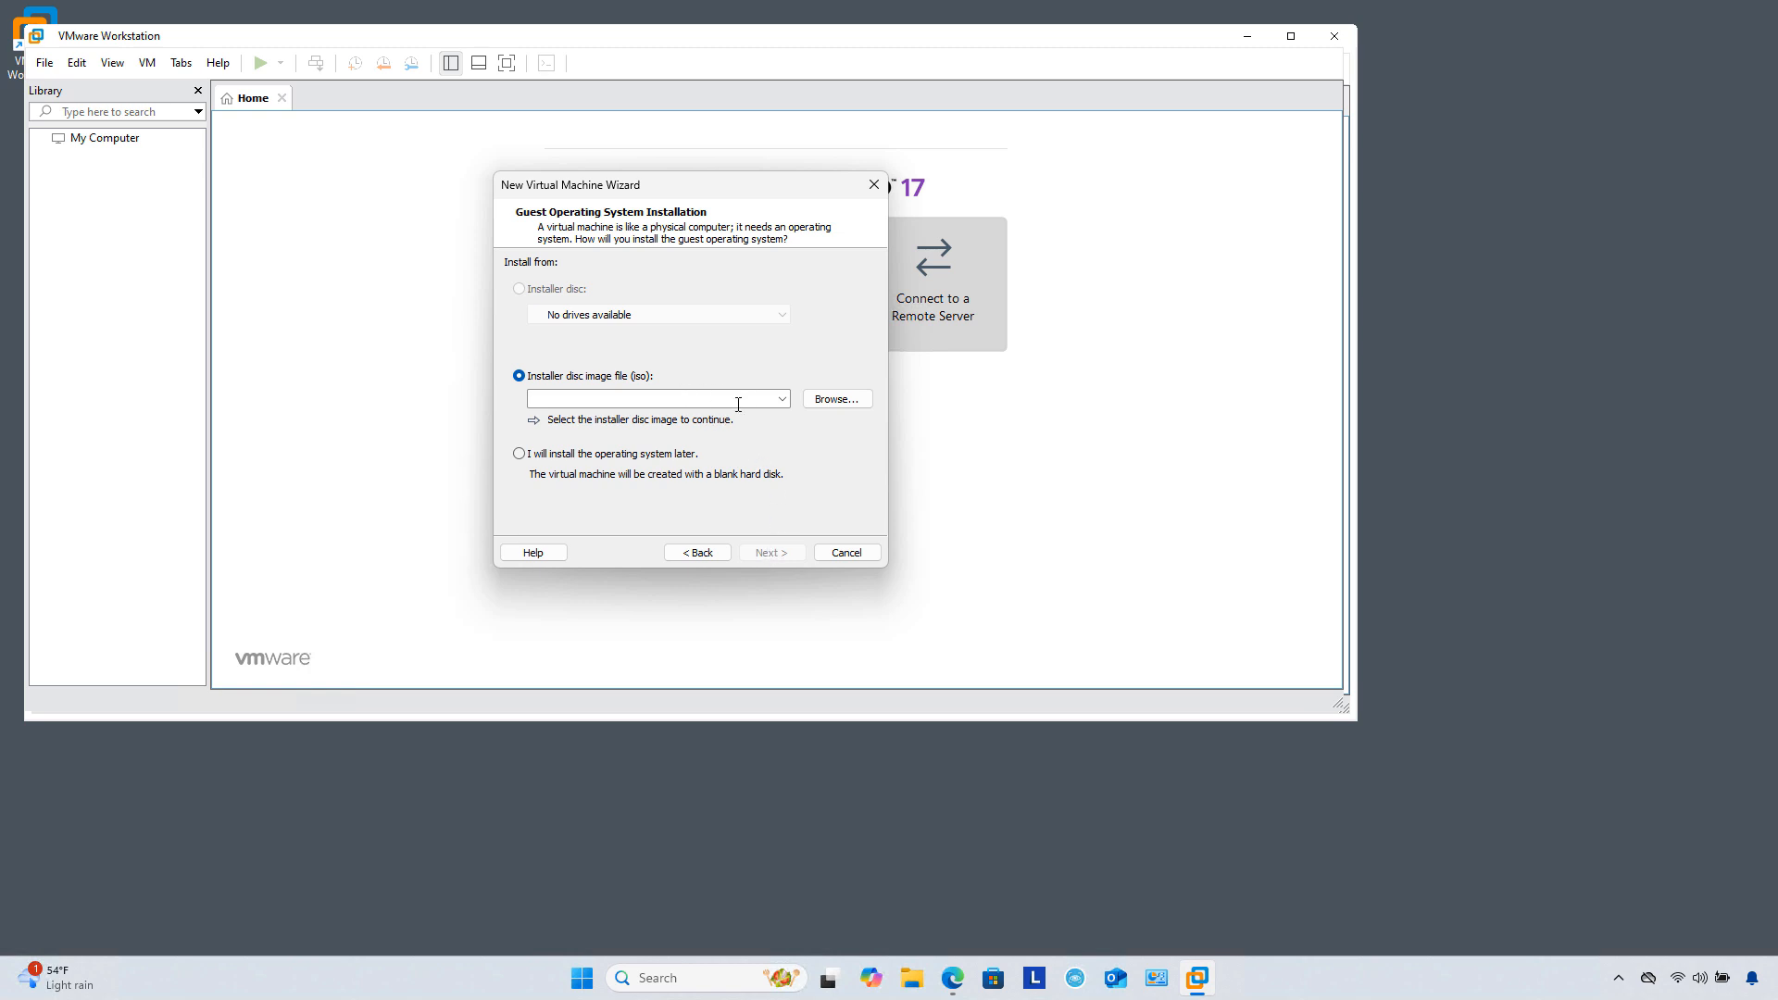
left_click(838, 399)
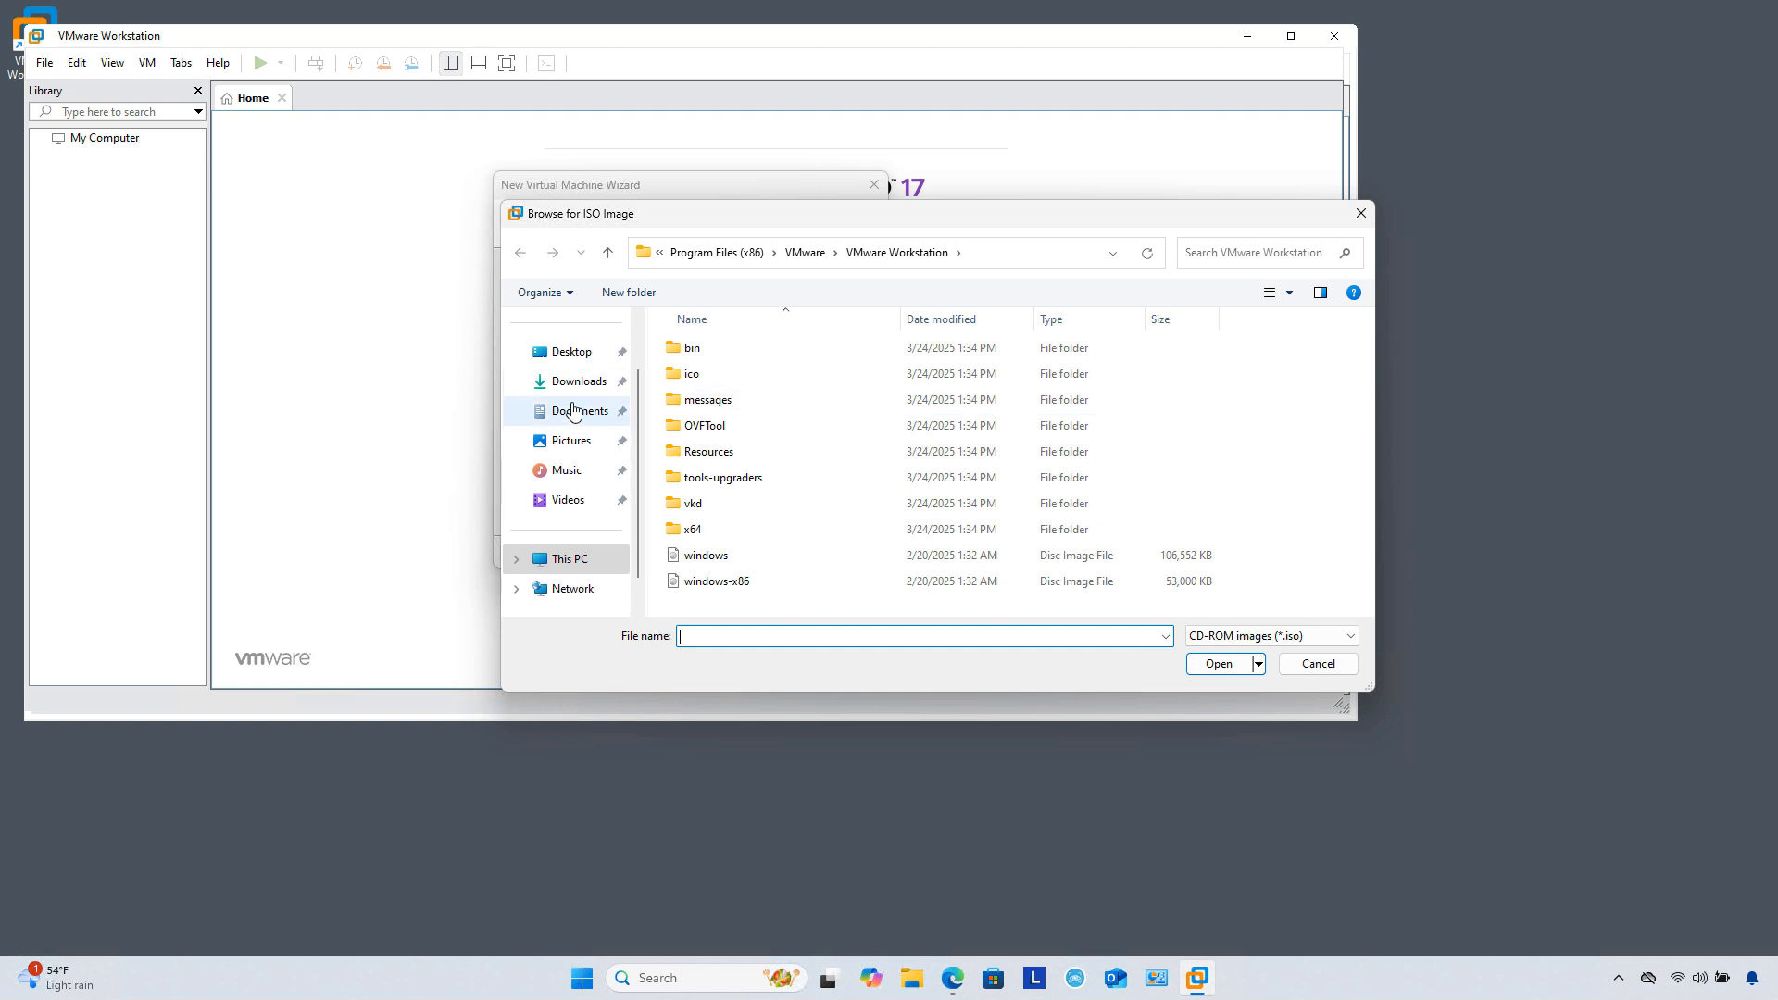
left_click(584, 383)
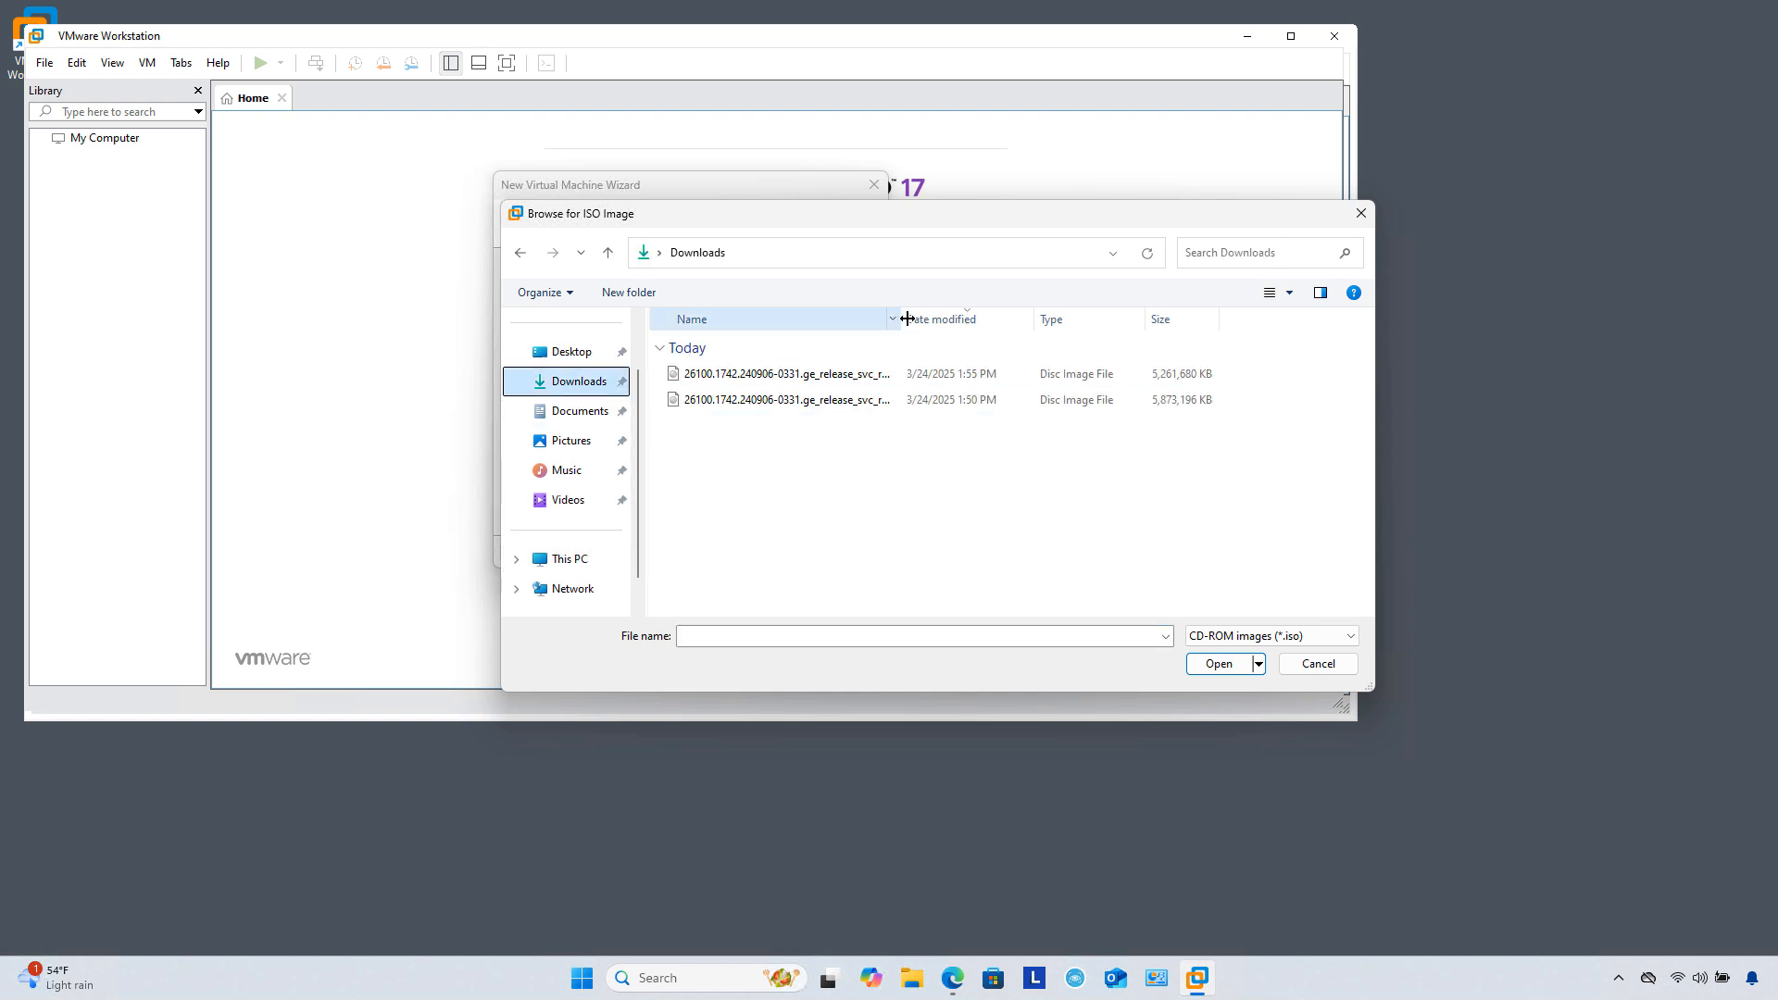
left_click_drag(907, 319, 1219, 332)
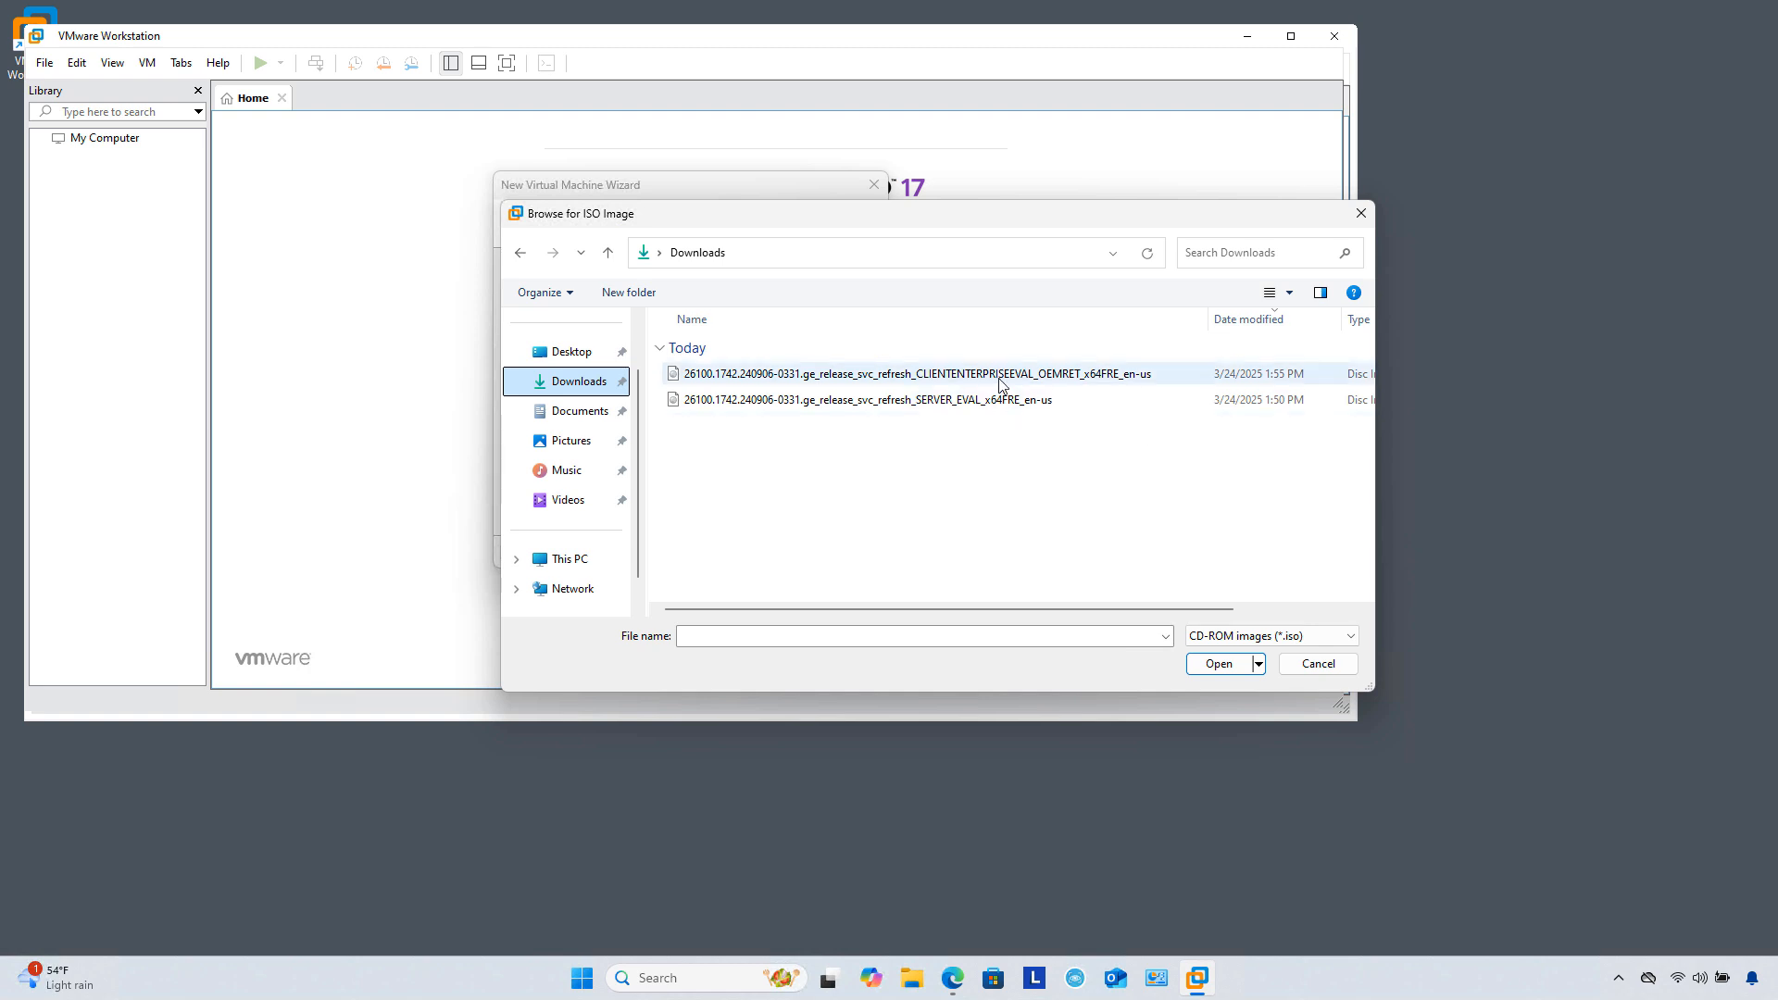
double_click(989, 408)
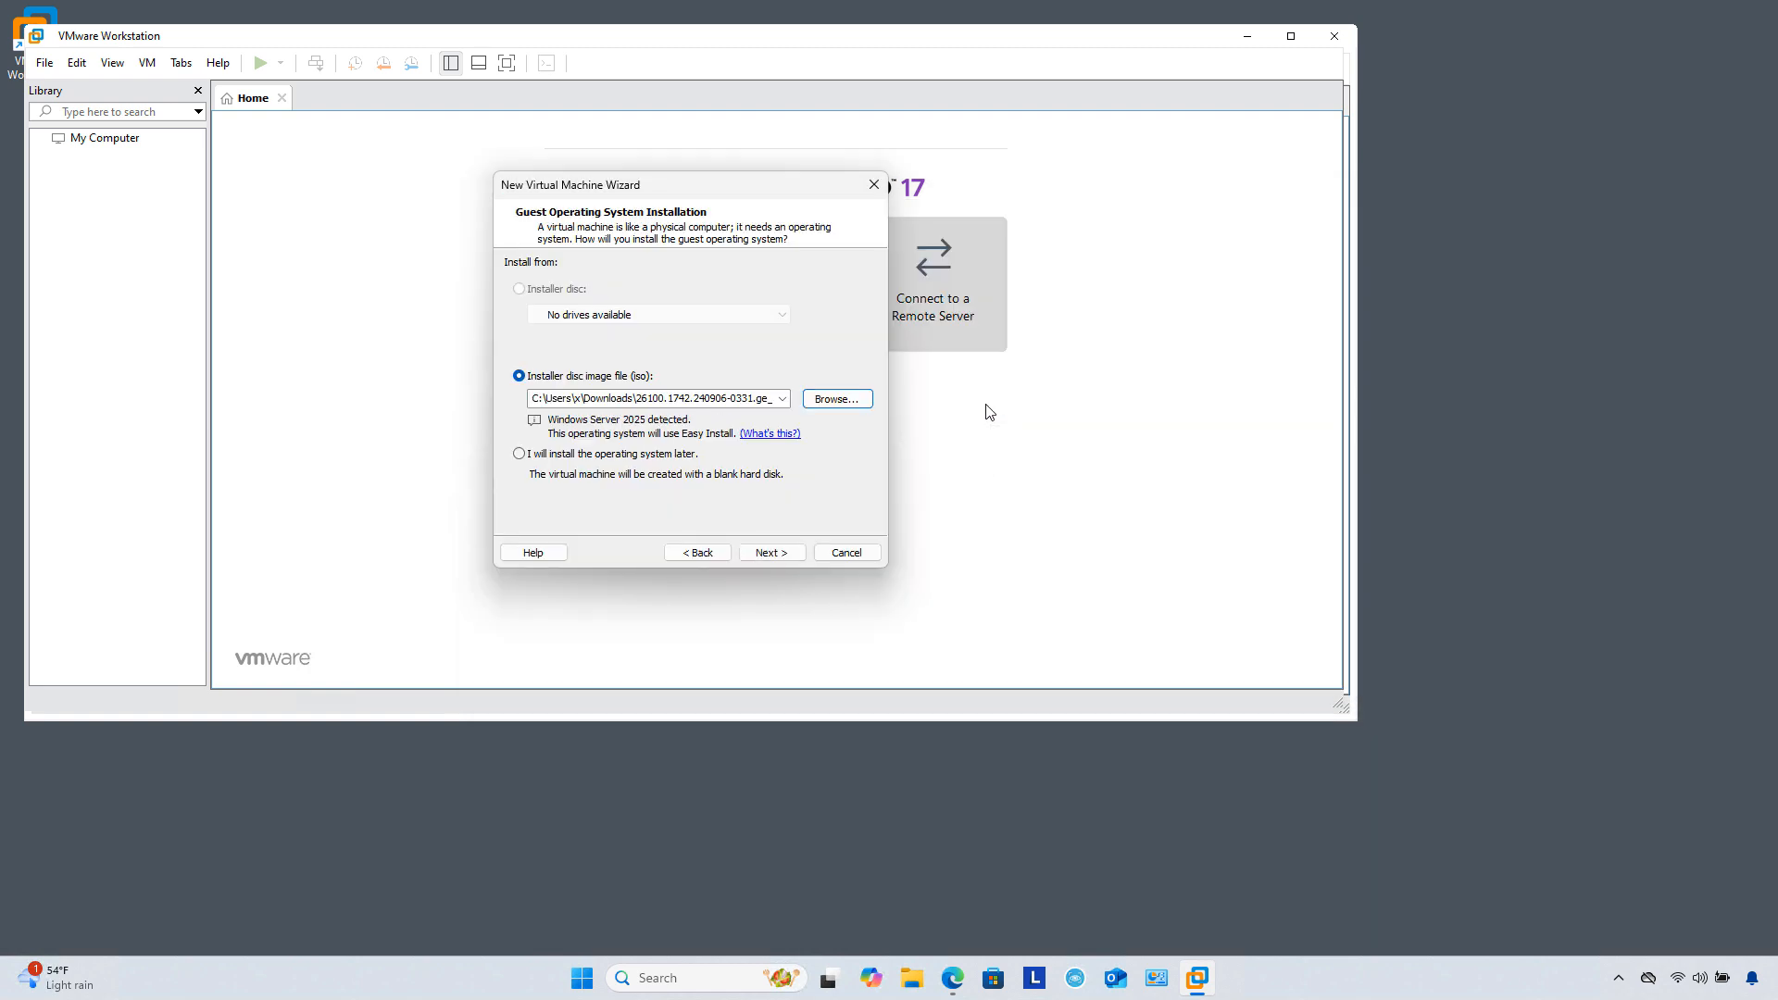
Step: Set the Easy Install full name to 'administrato' and proceed without a product key
left_click(776, 554)
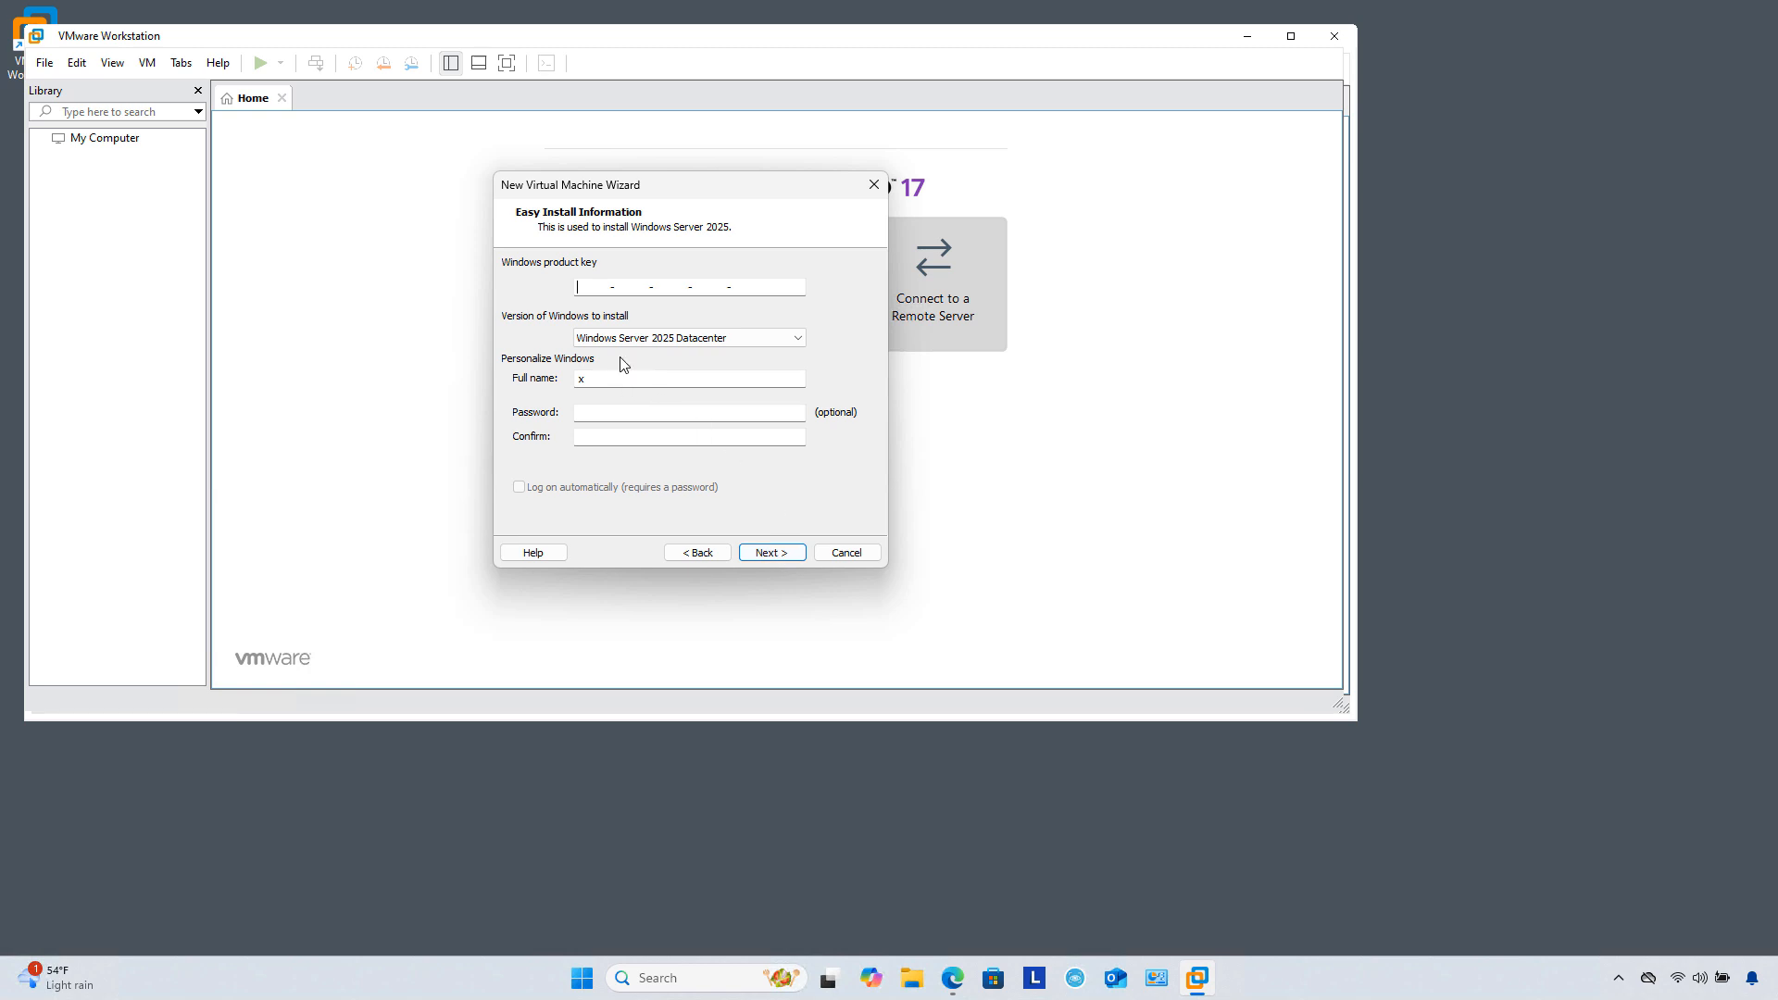
left_click(596, 375)
left_click_drag(597, 376, 559, 378)
type("administrator")
left_click(771, 552)
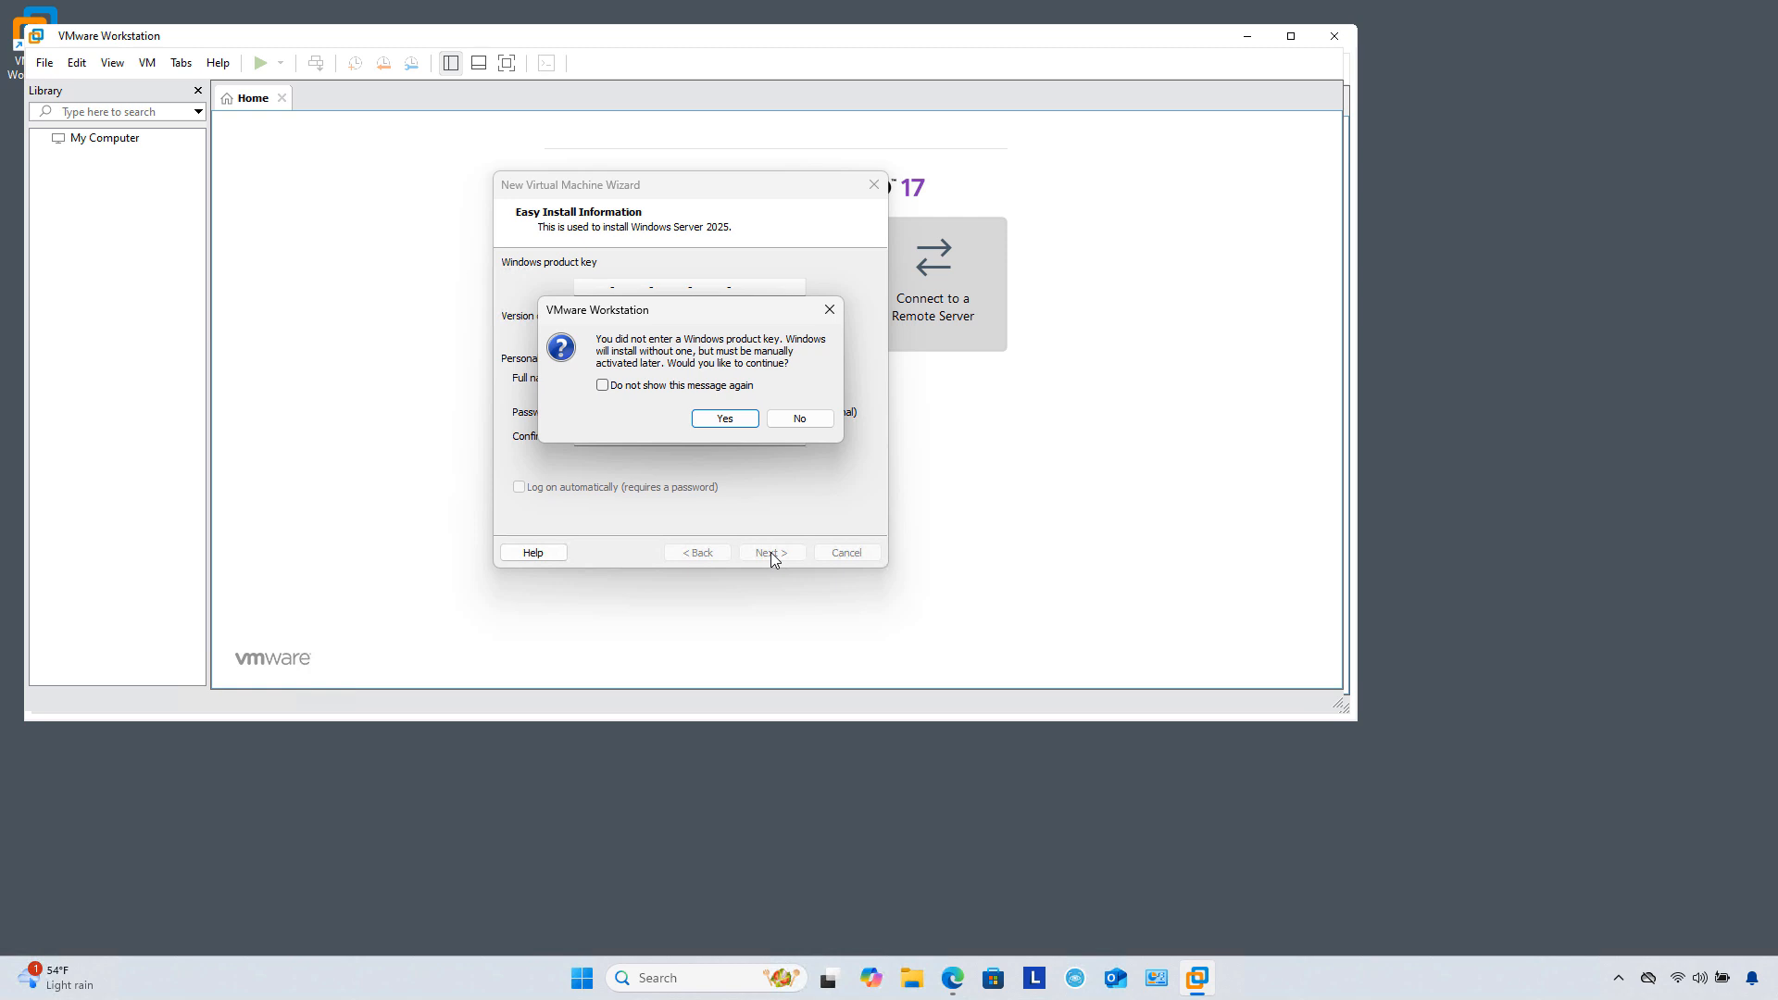
left_click(727, 419)
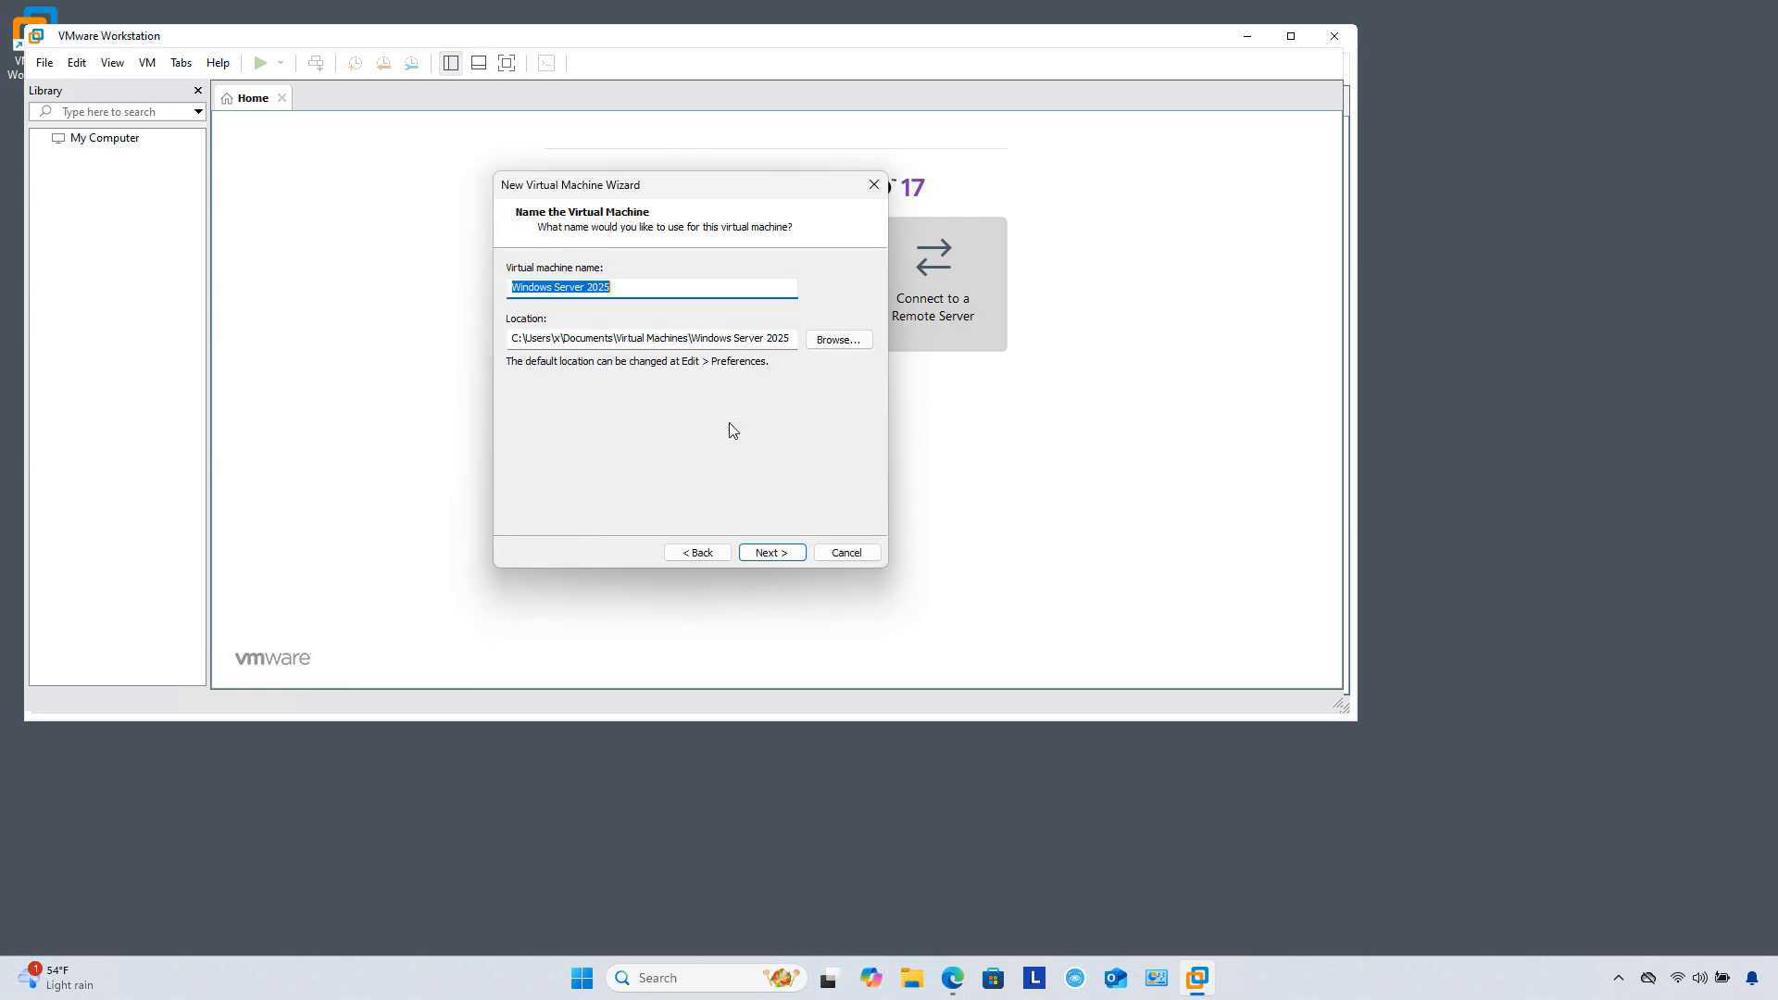
Step: Store the VM in C:\VMs, keep the 60 GB split disk, and finish creating it
left_click(833, 345)
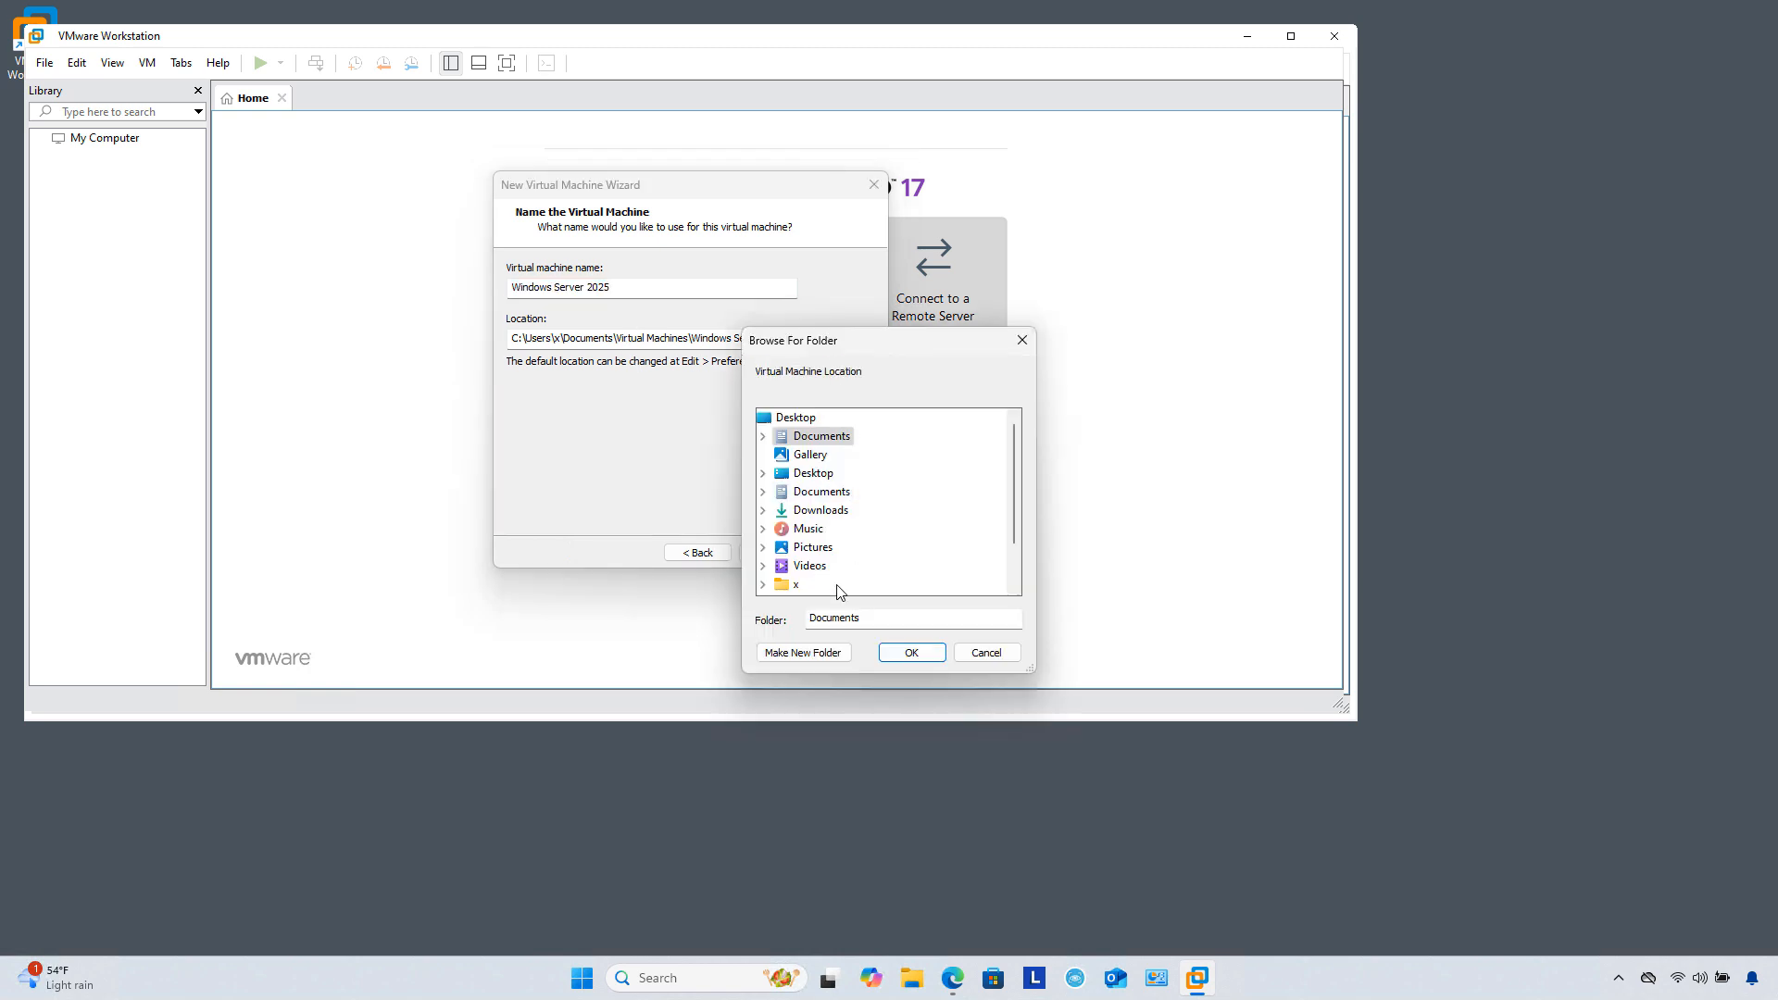
scroll(837, 589, "down", 1)
left_click(826, 550)
left_click(765, 548)
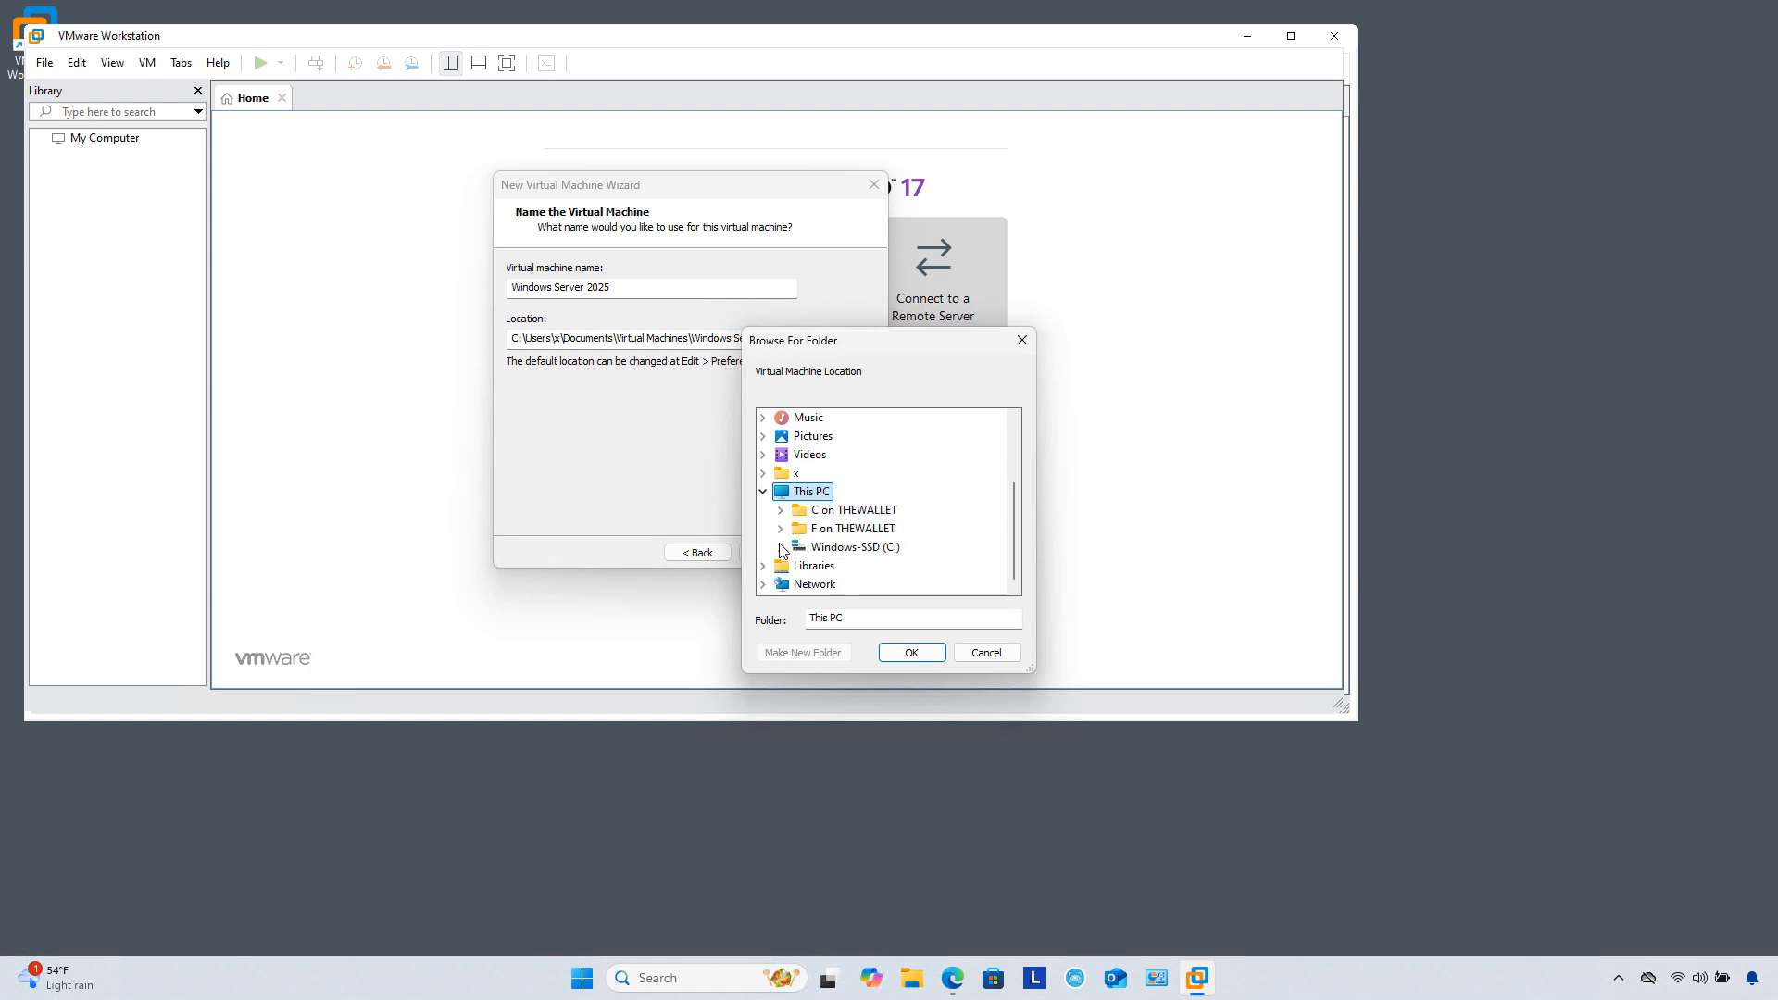
left_click(780, 547)
left_click(830, 530)
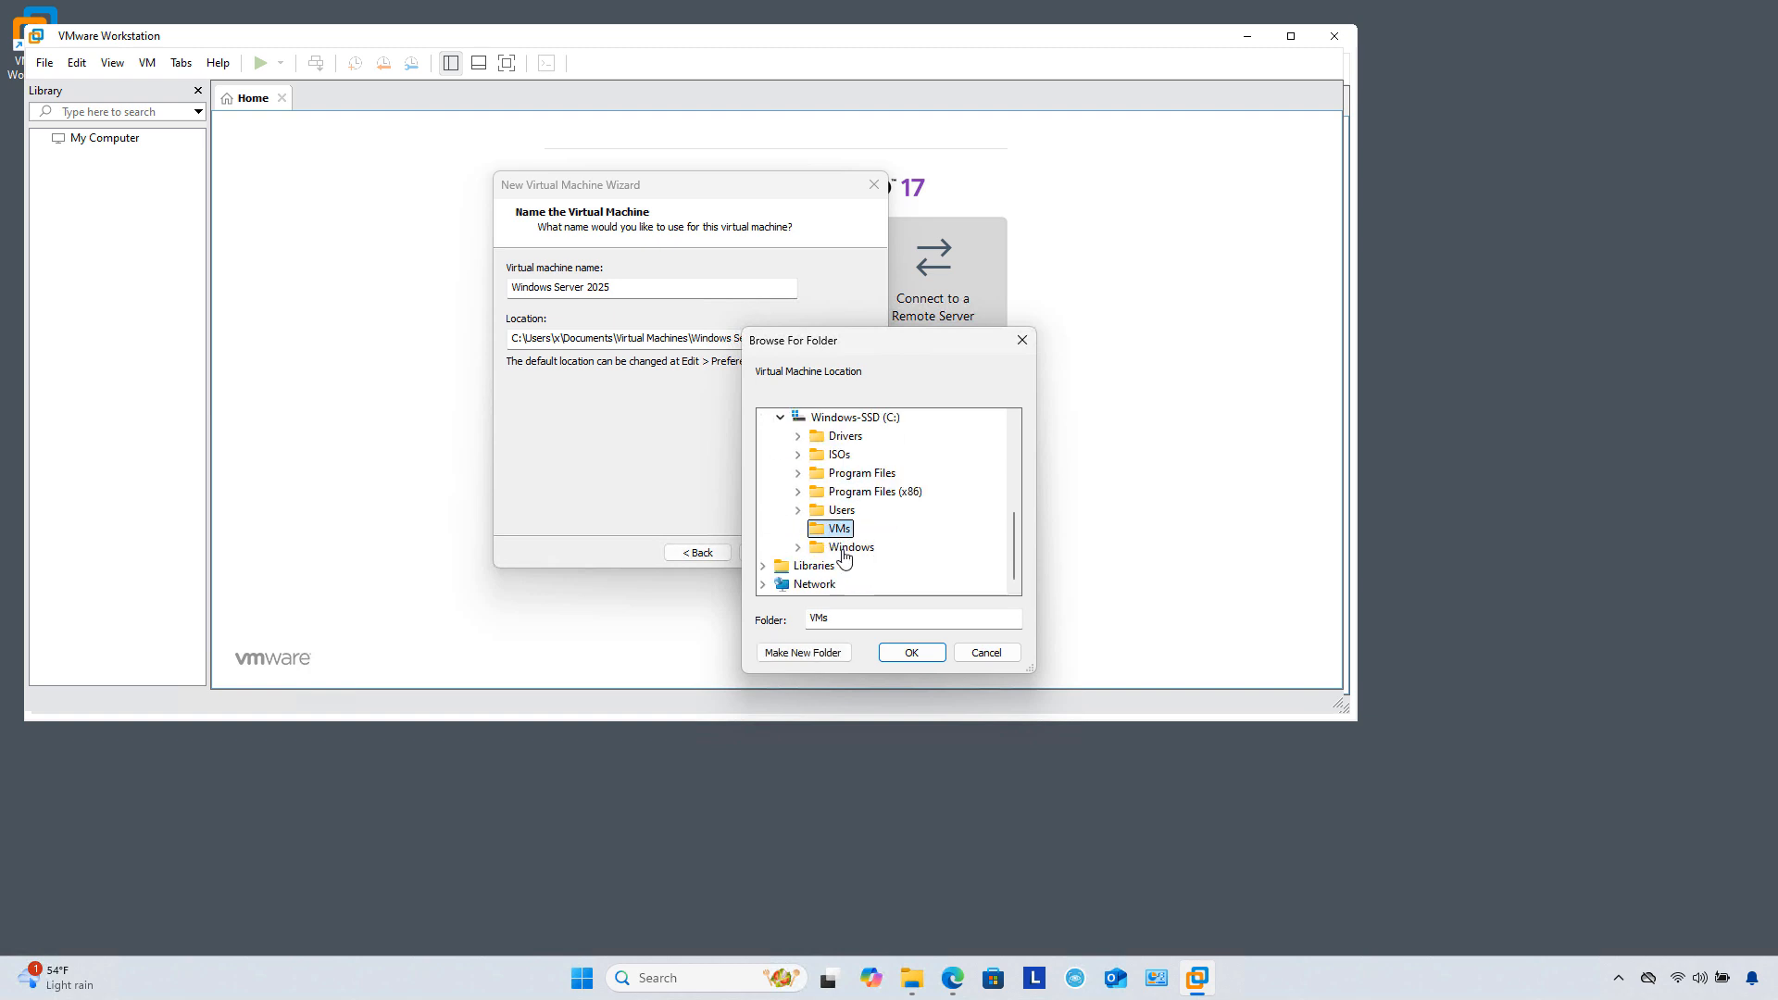
left_click(909, 654)
left_click(765, 554)
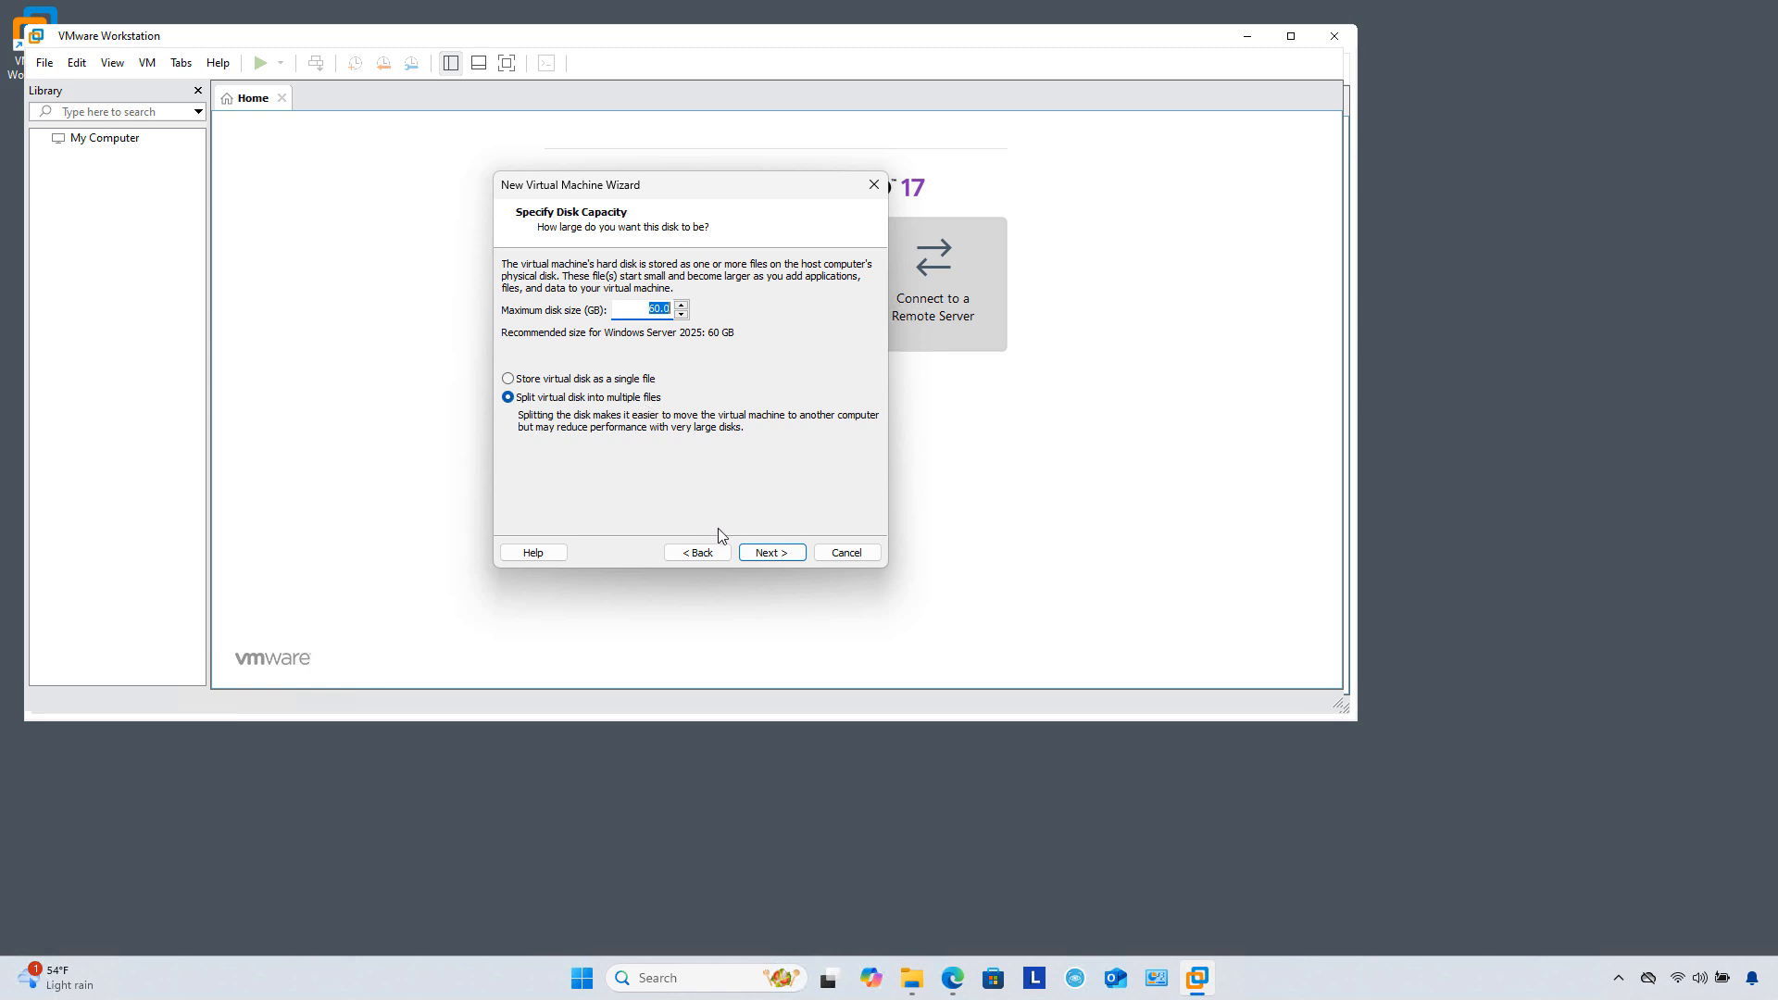
left_click(770, 556)
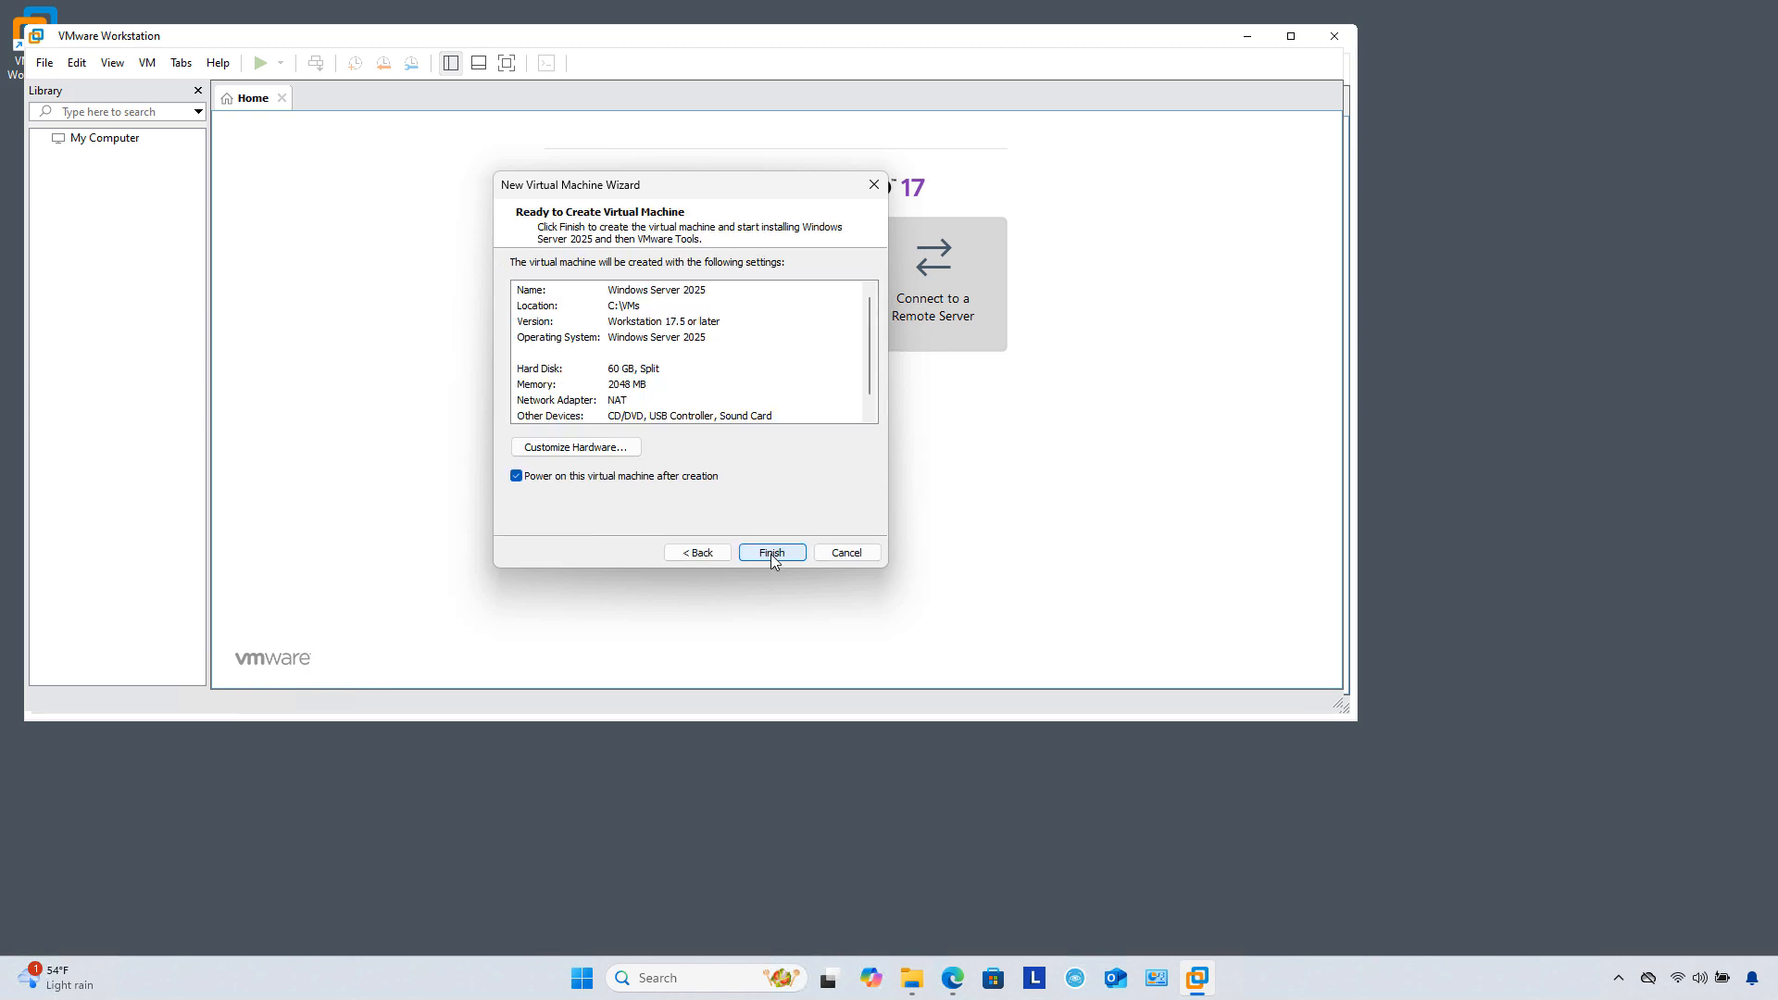
left_click(770, 554)
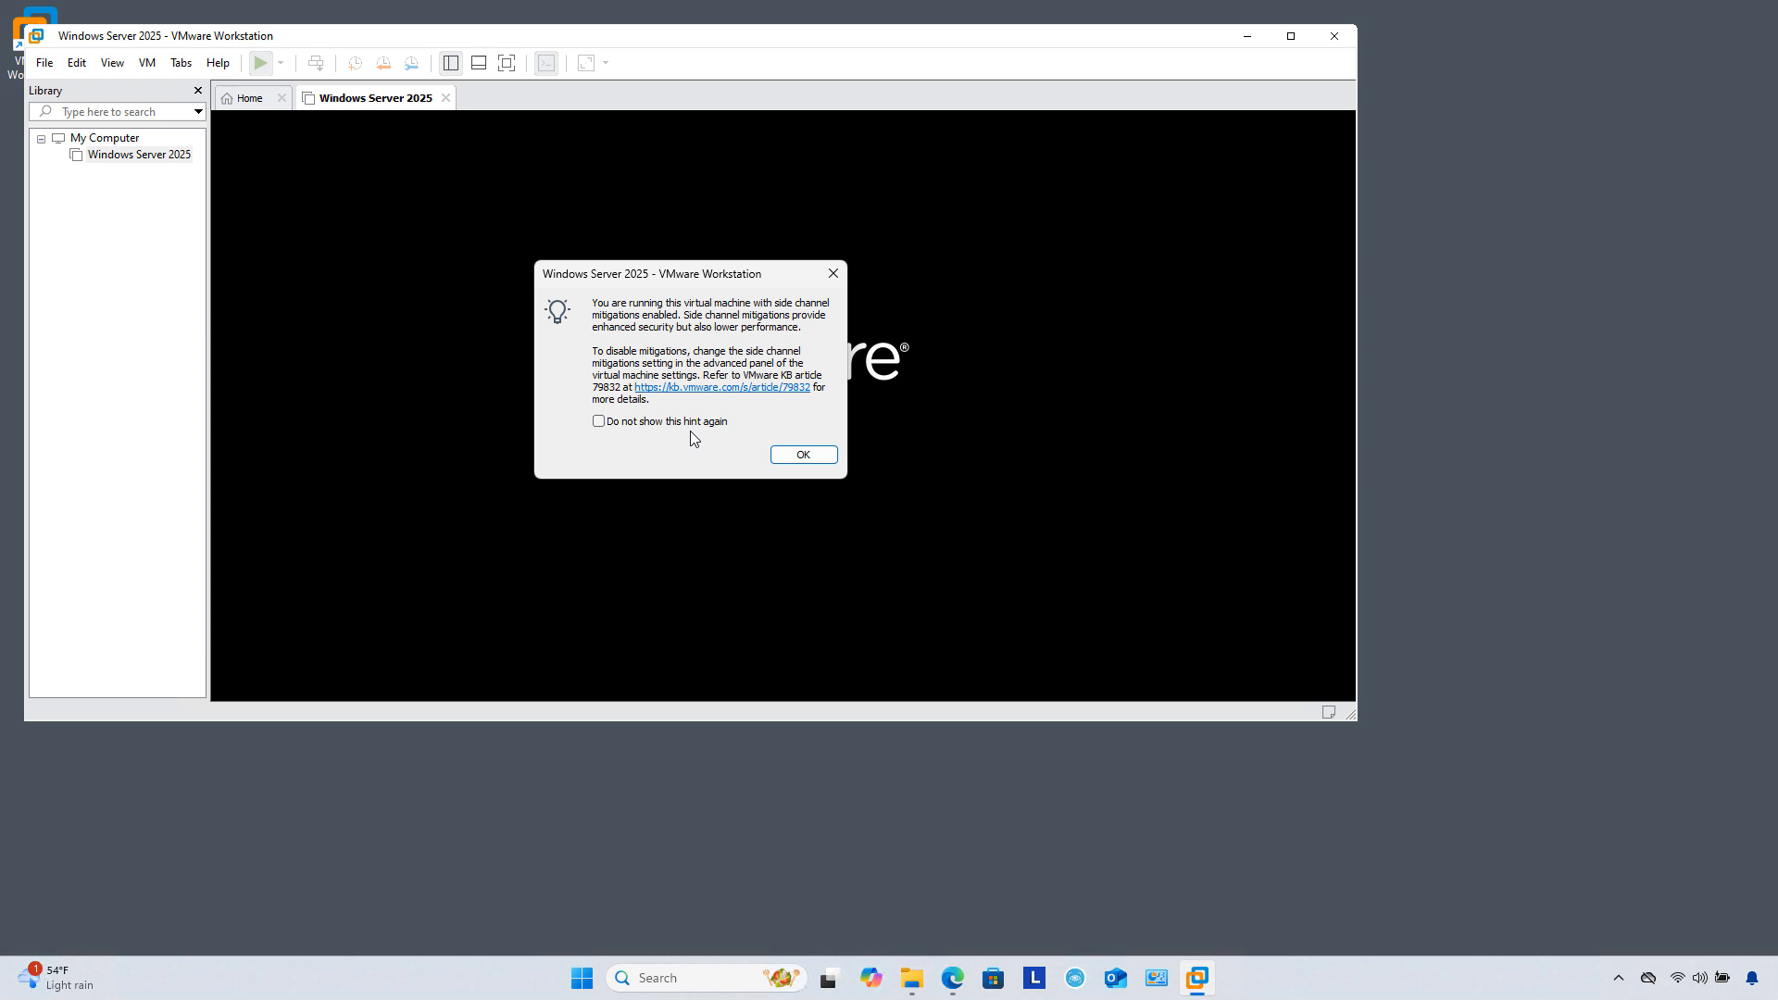
Step: Permanently silence the side-channel mitigation and removable-devices hints, then maximize the VMware window
left_click(689, 424)
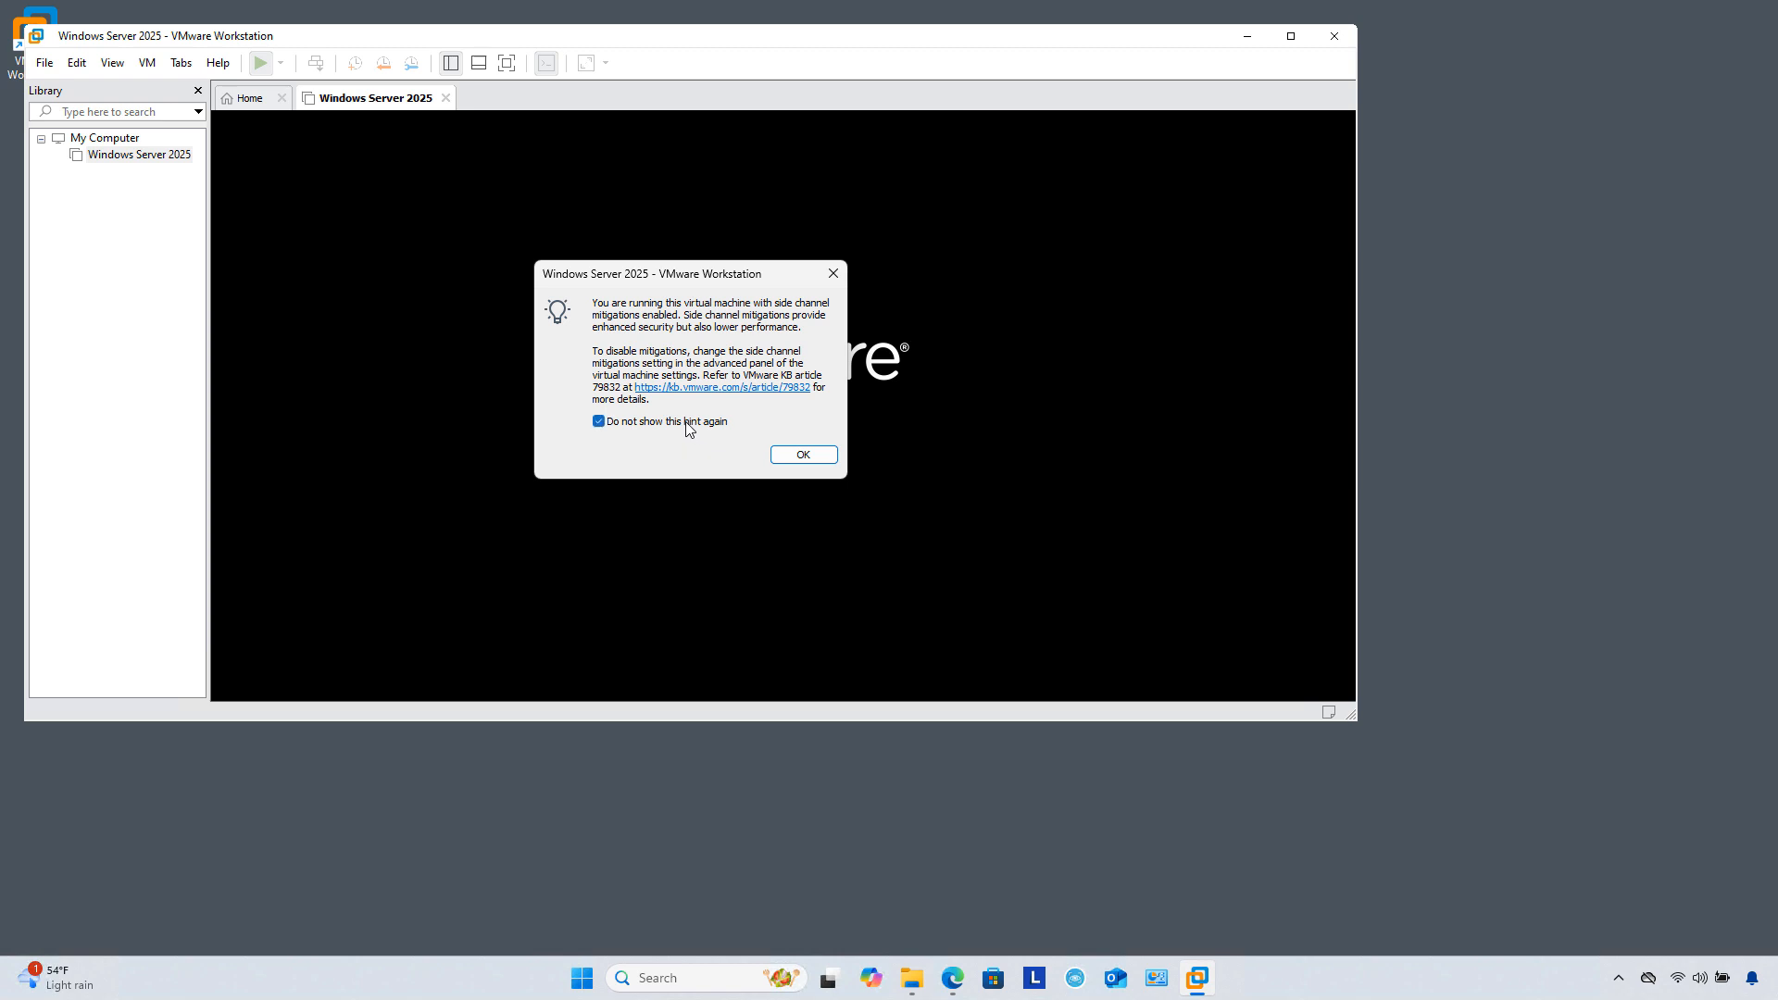
left_click(810, 460)
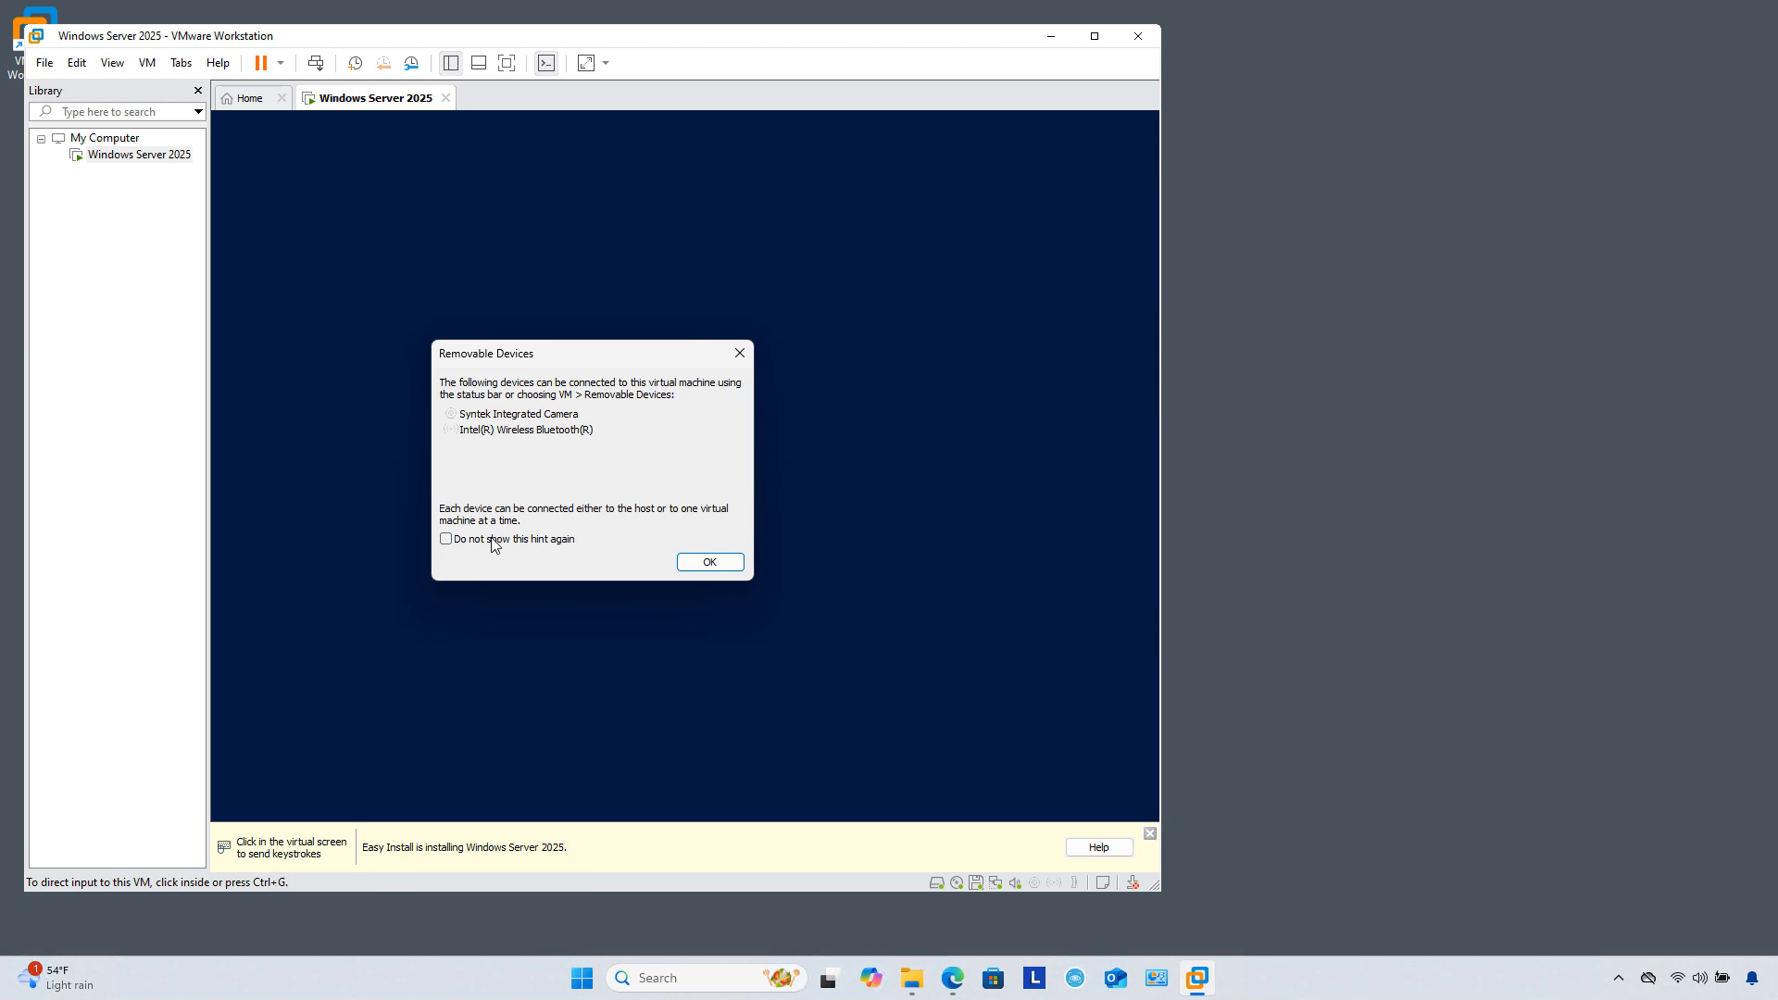
left_click(492, 540)
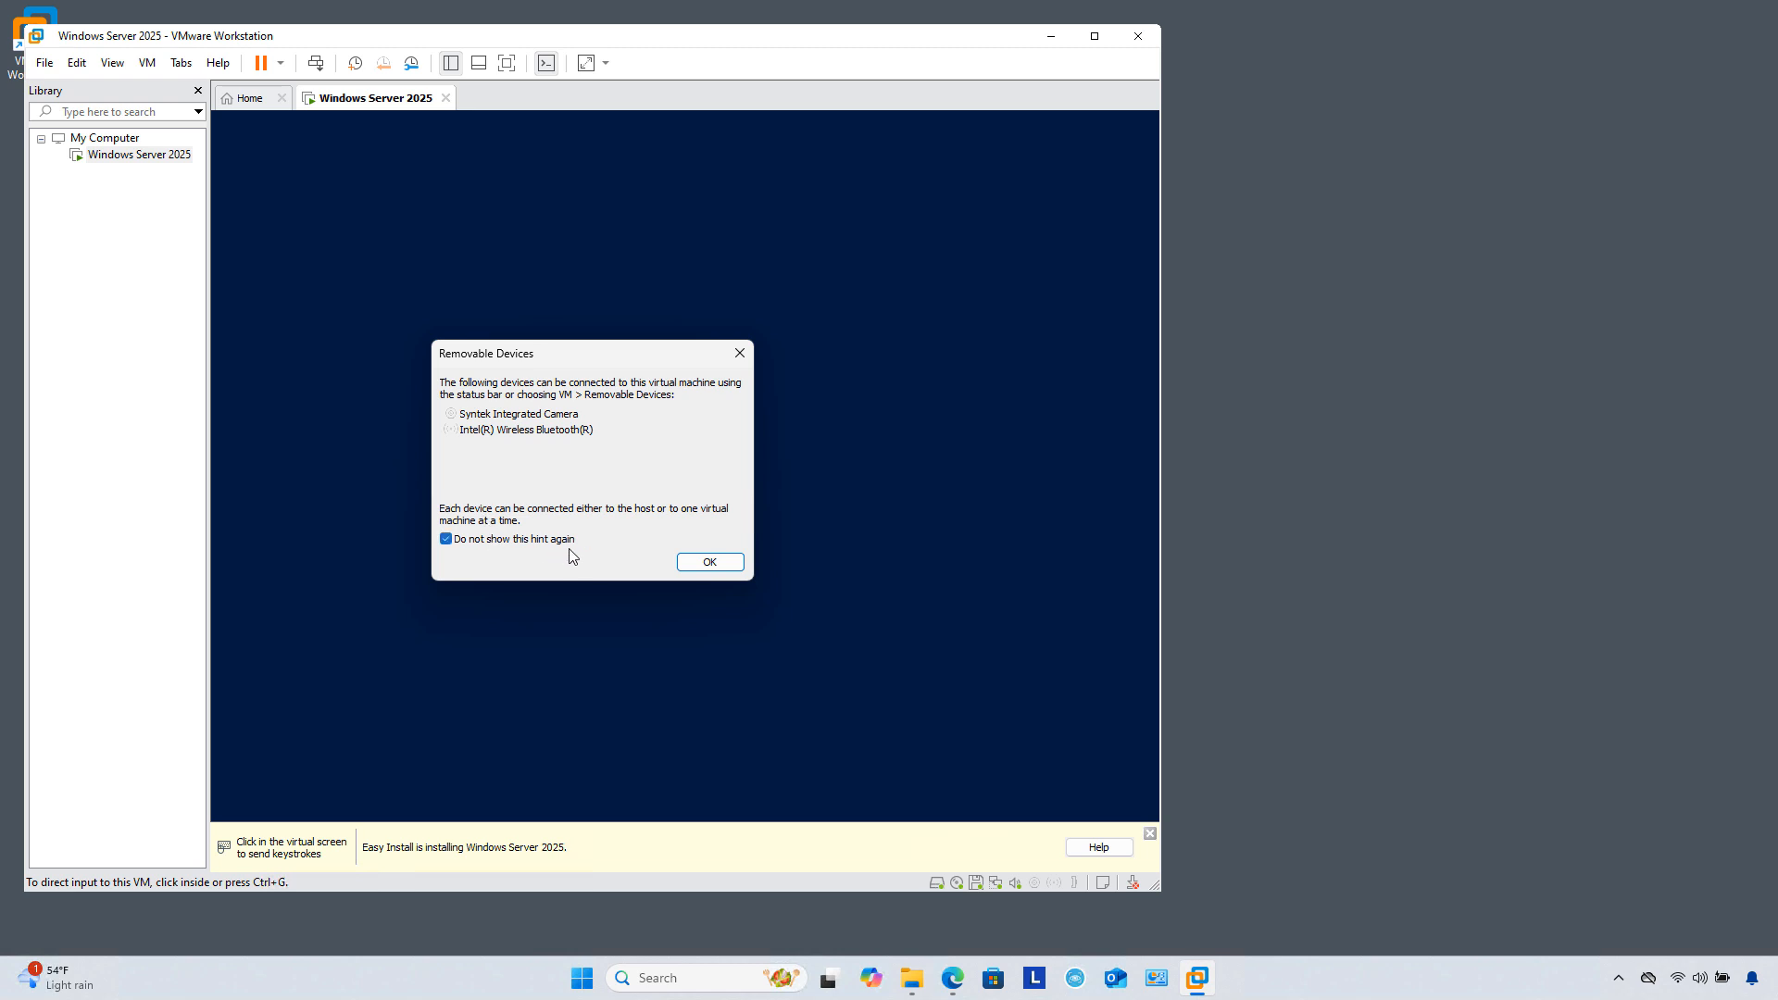
left_click(708, 562)
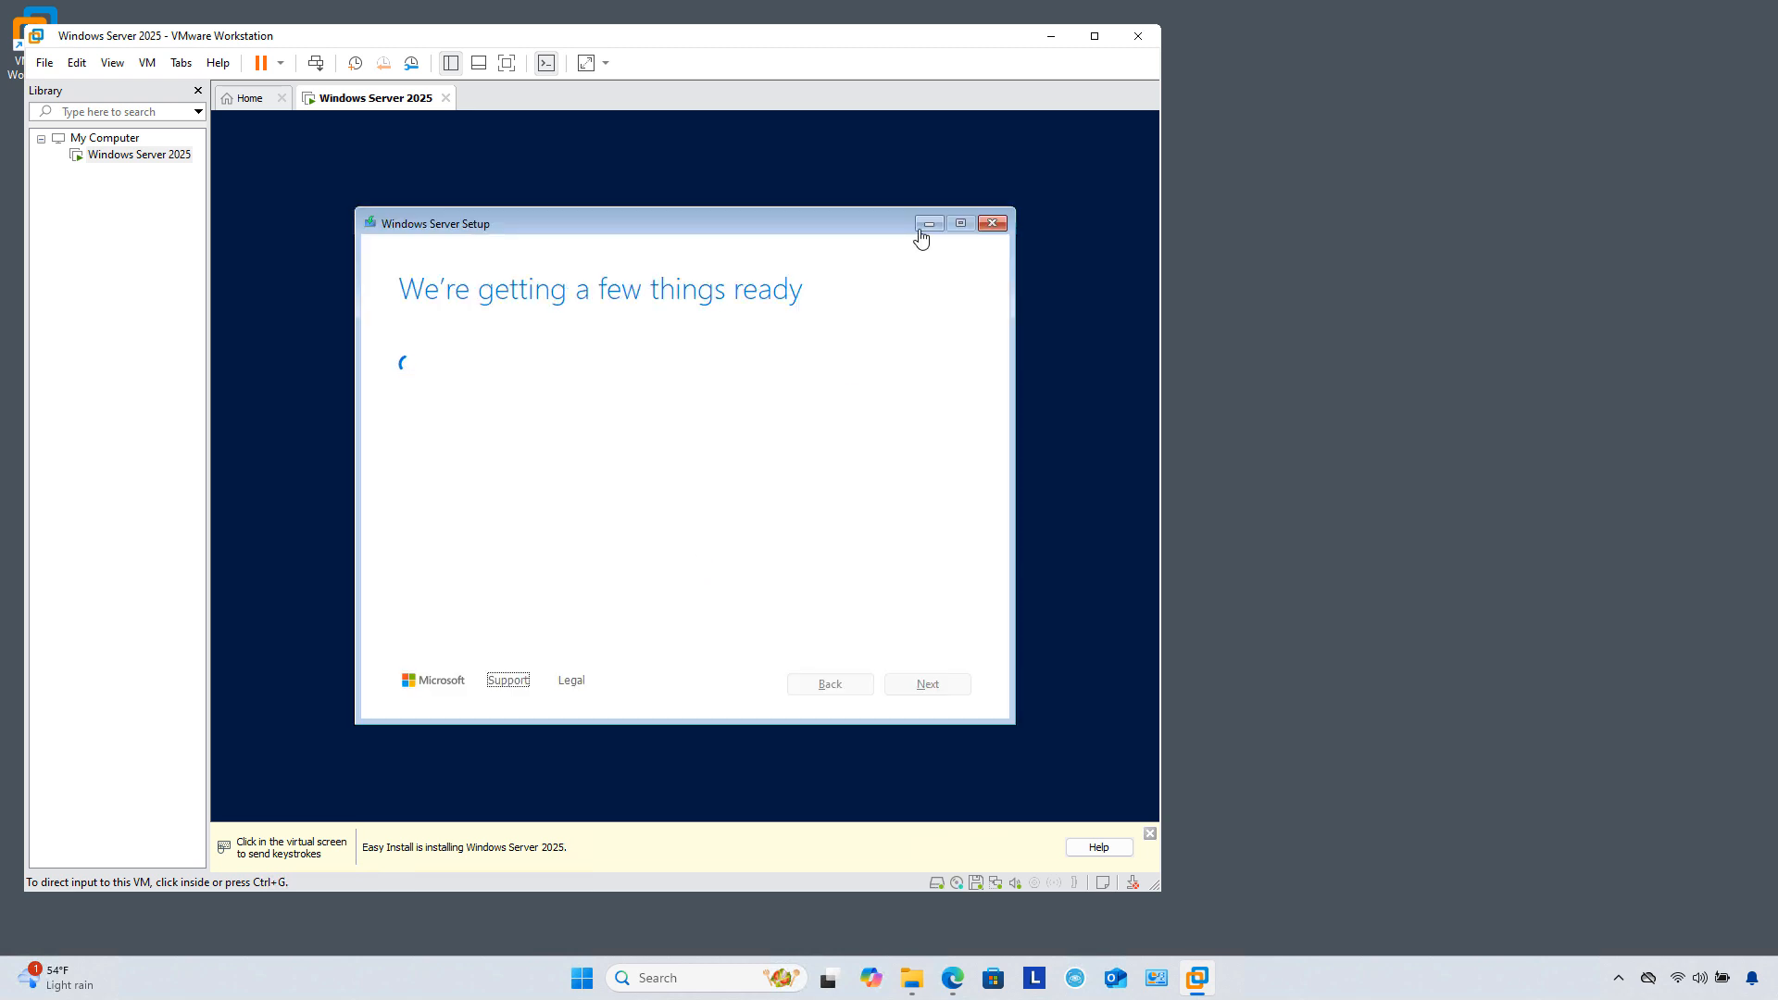
left_click(1094, 35)
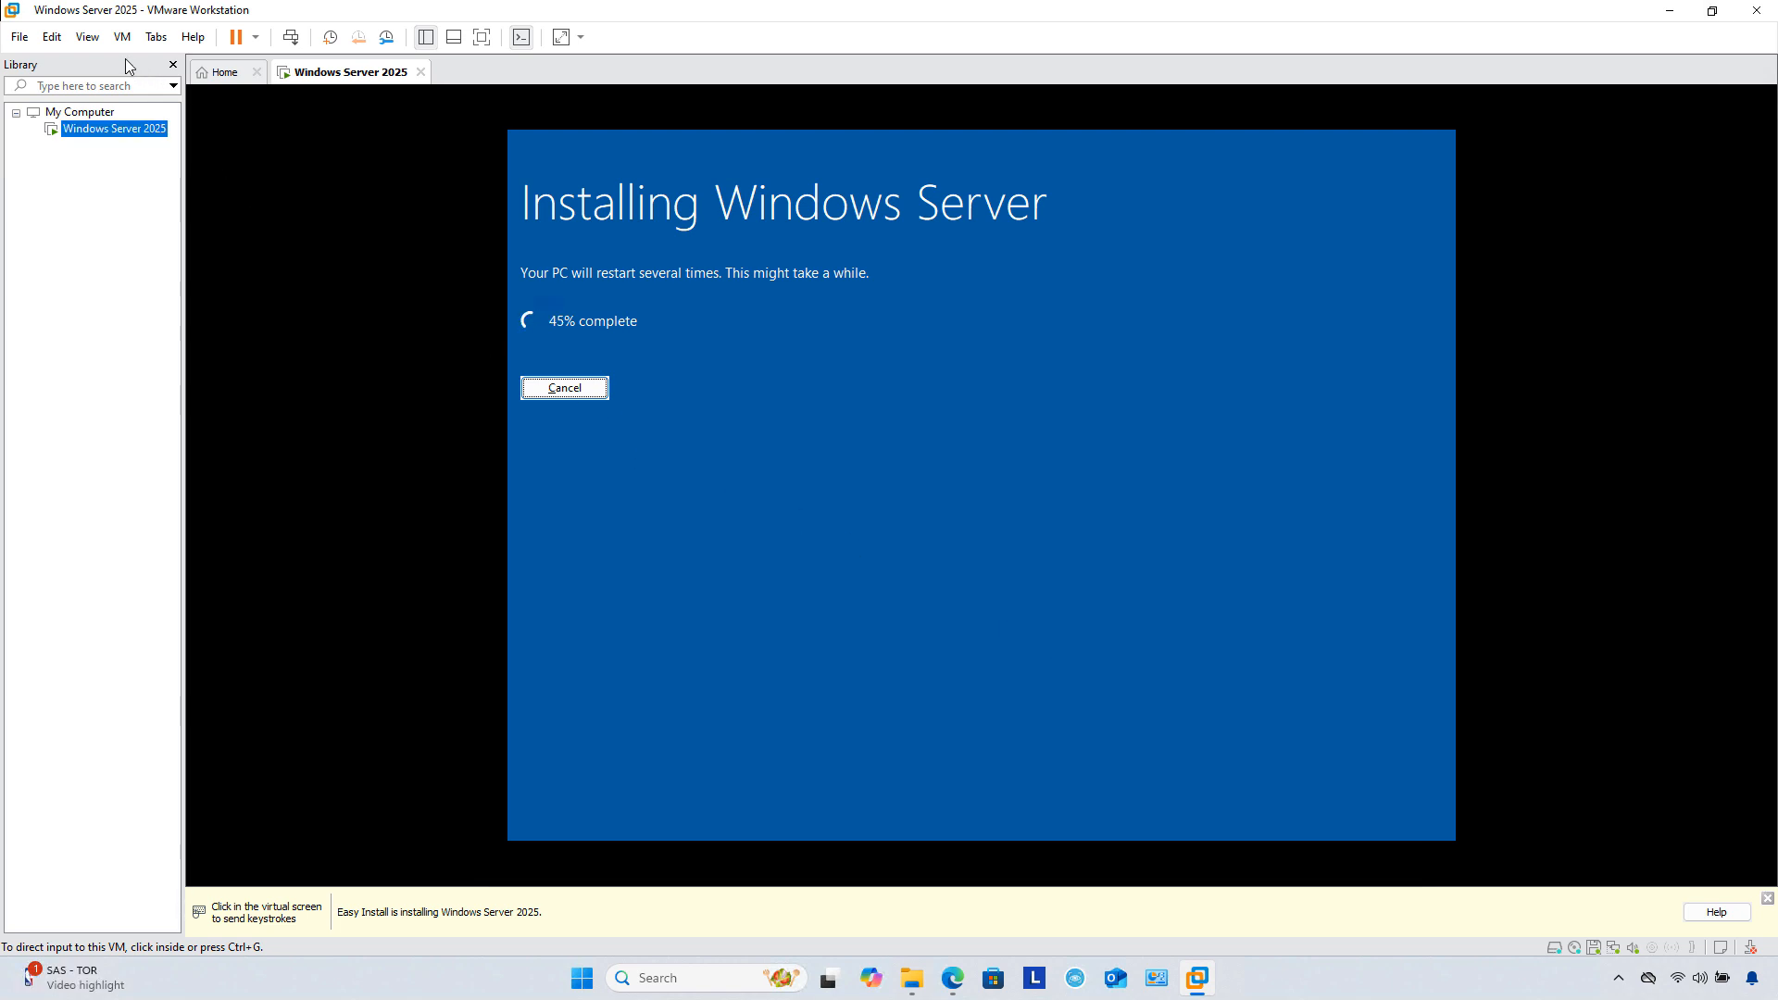
left_click(52, 37)
left_click(108, 132)
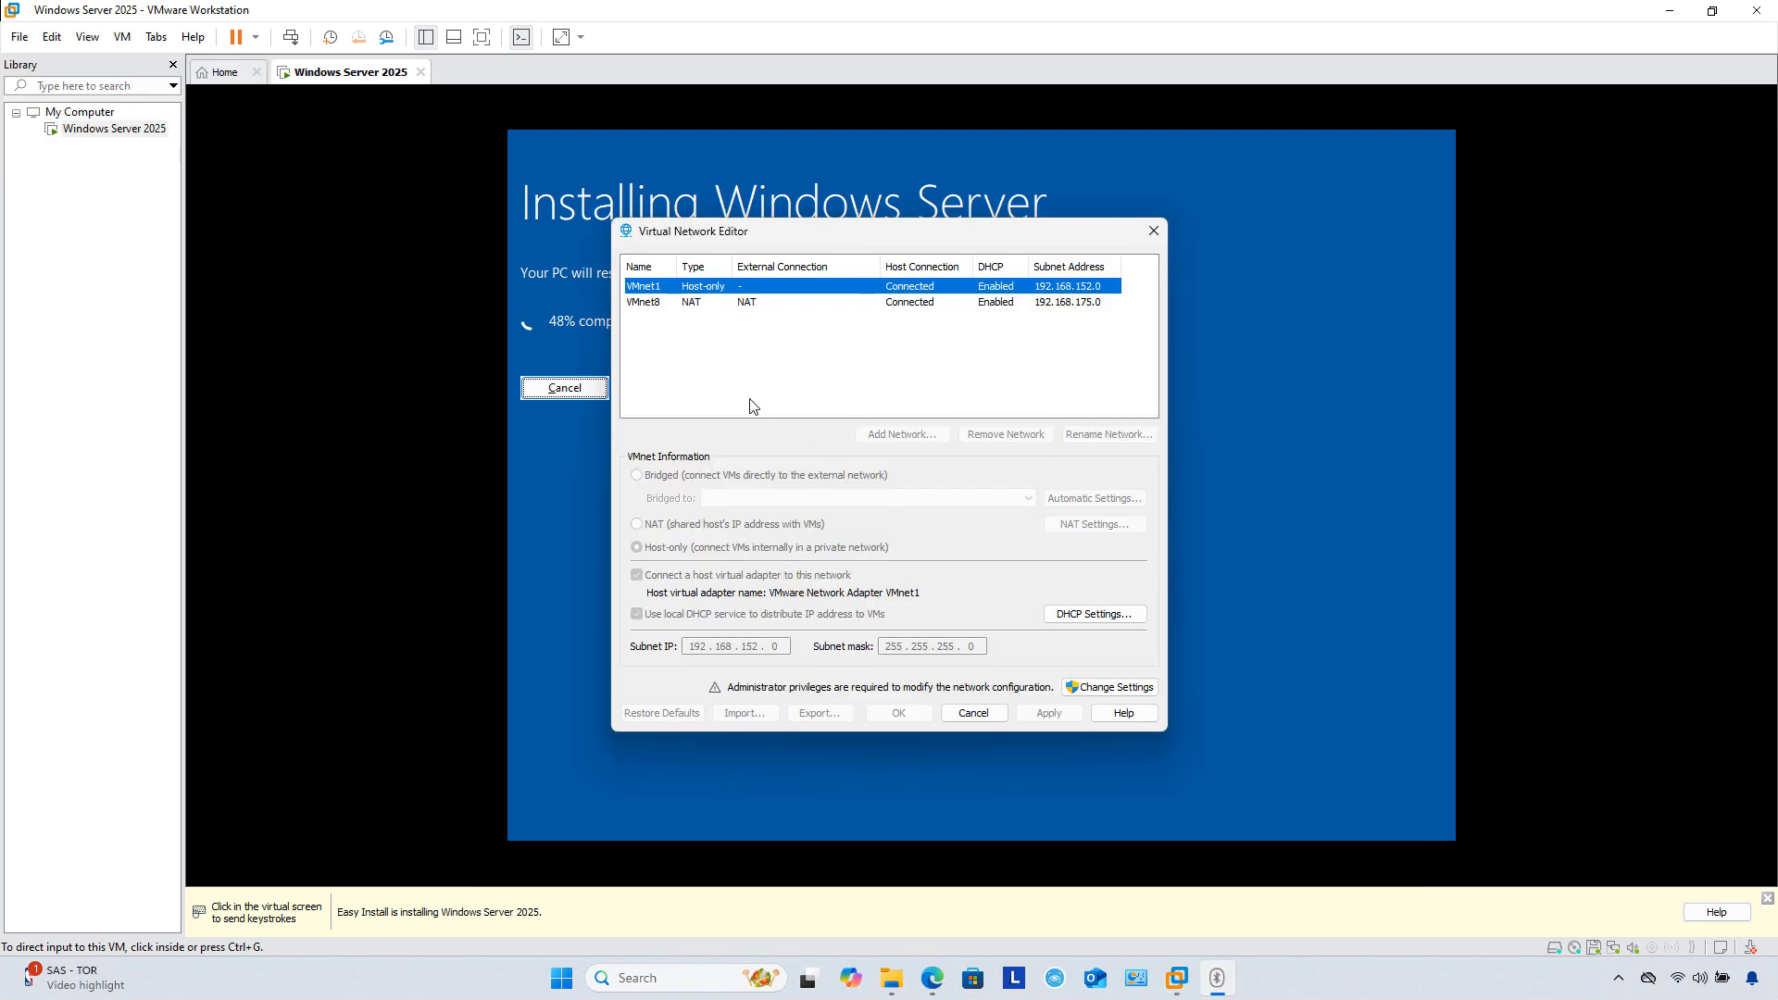
left_click(788, 304)
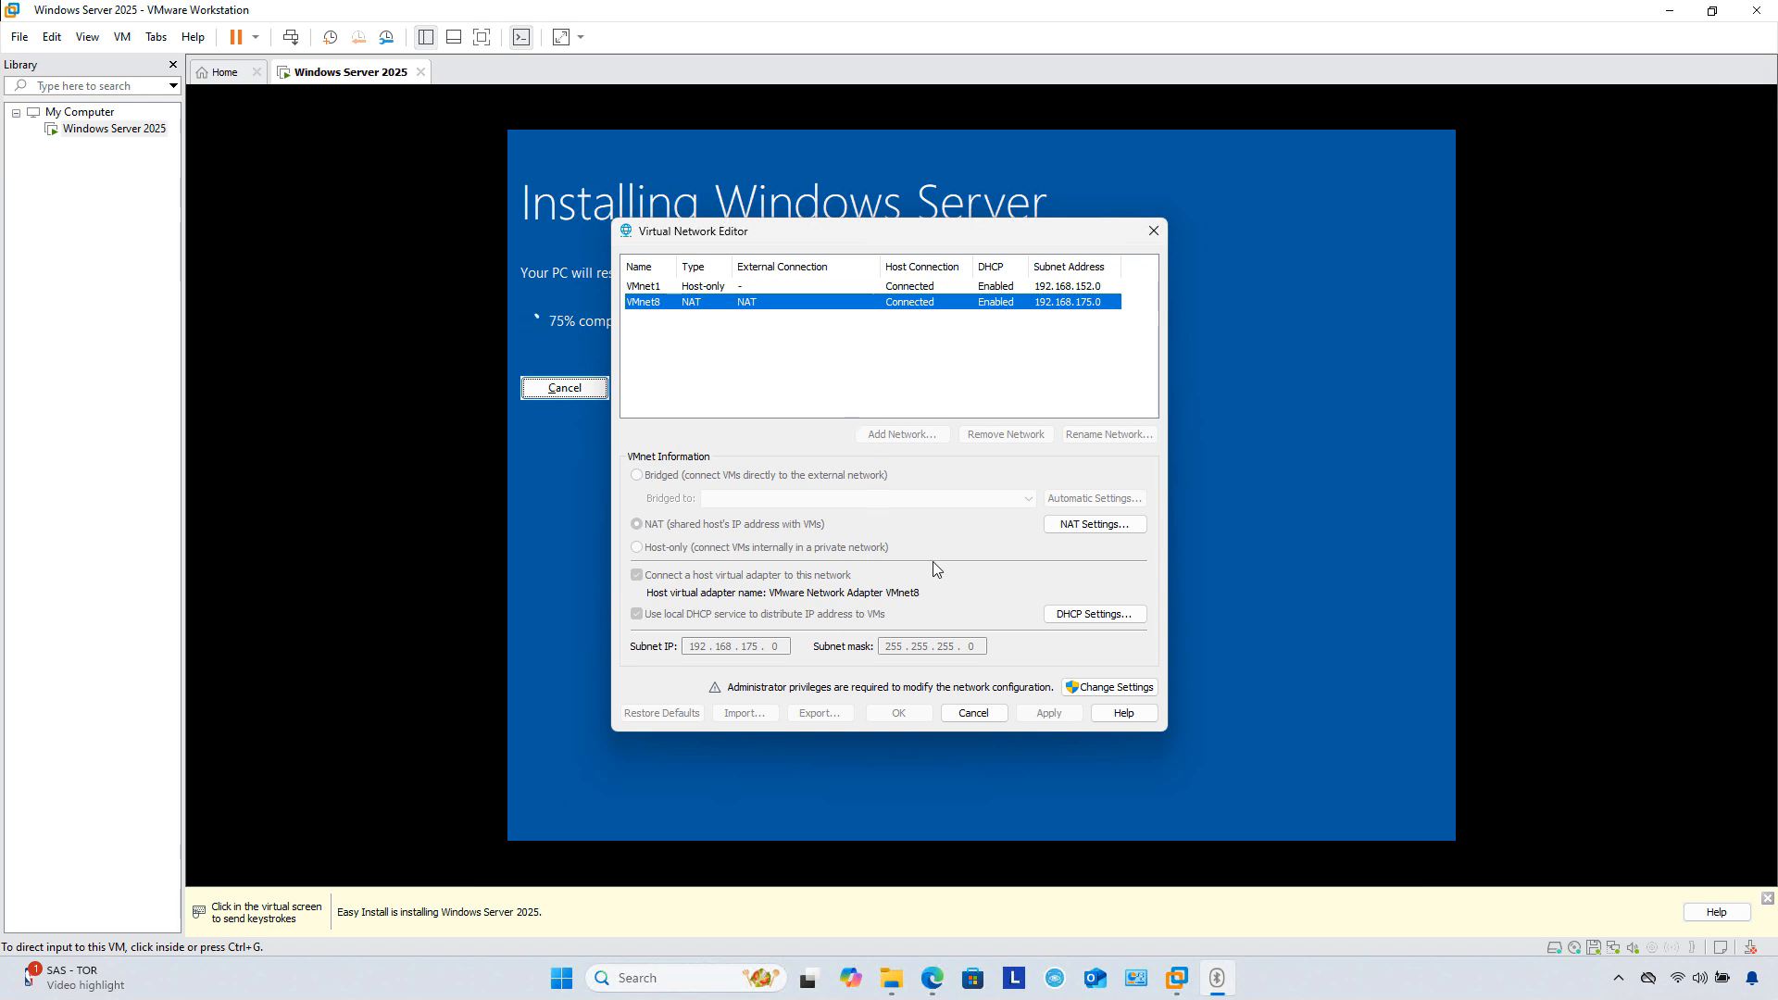
left_click(1104, 615)
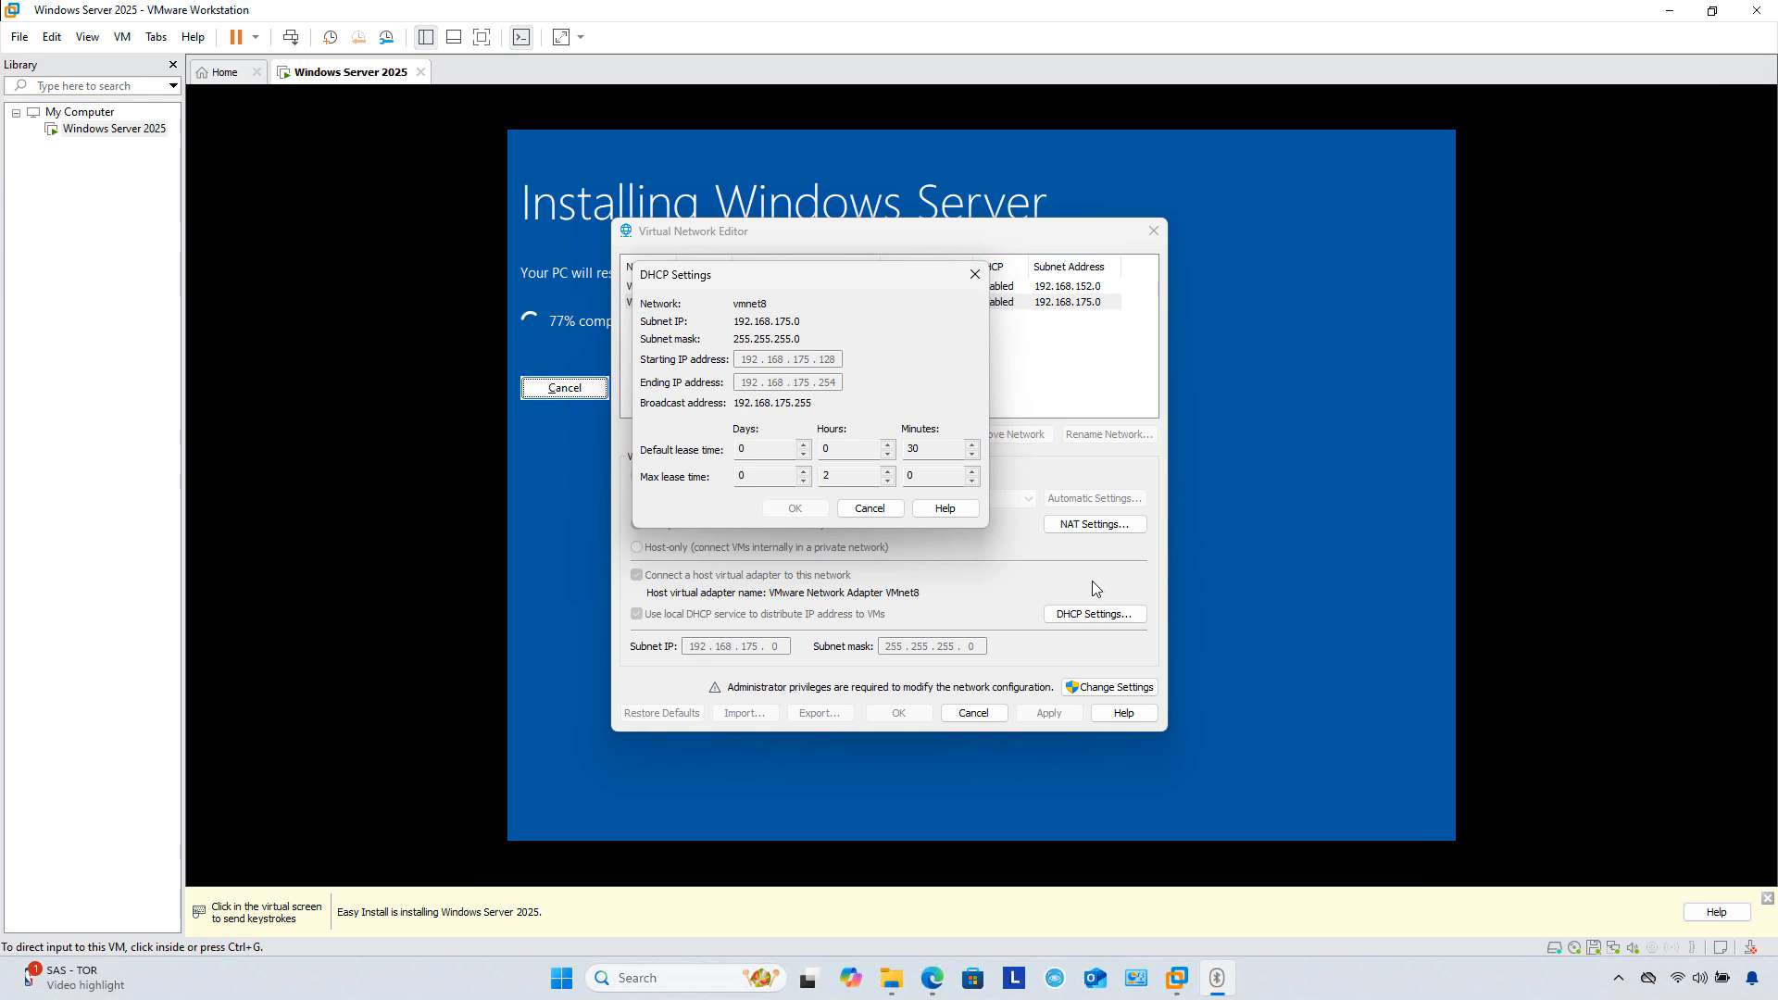
left_click(869, 509)
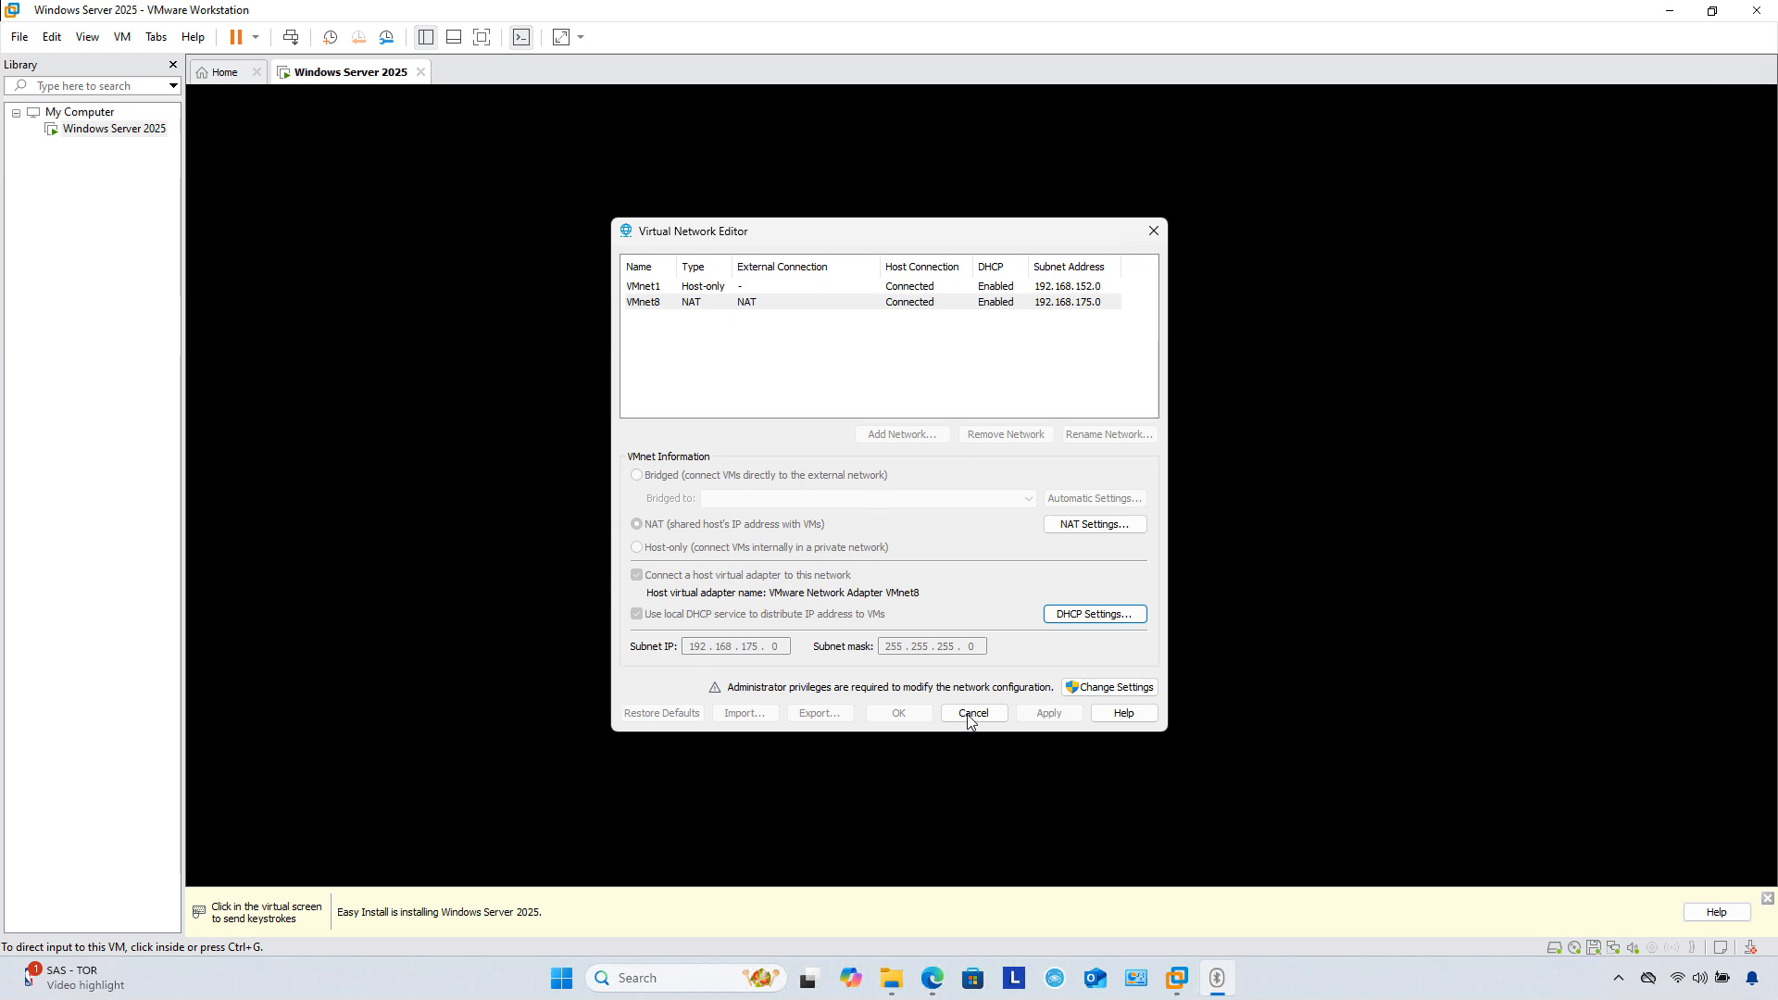
left_click(972, 714)
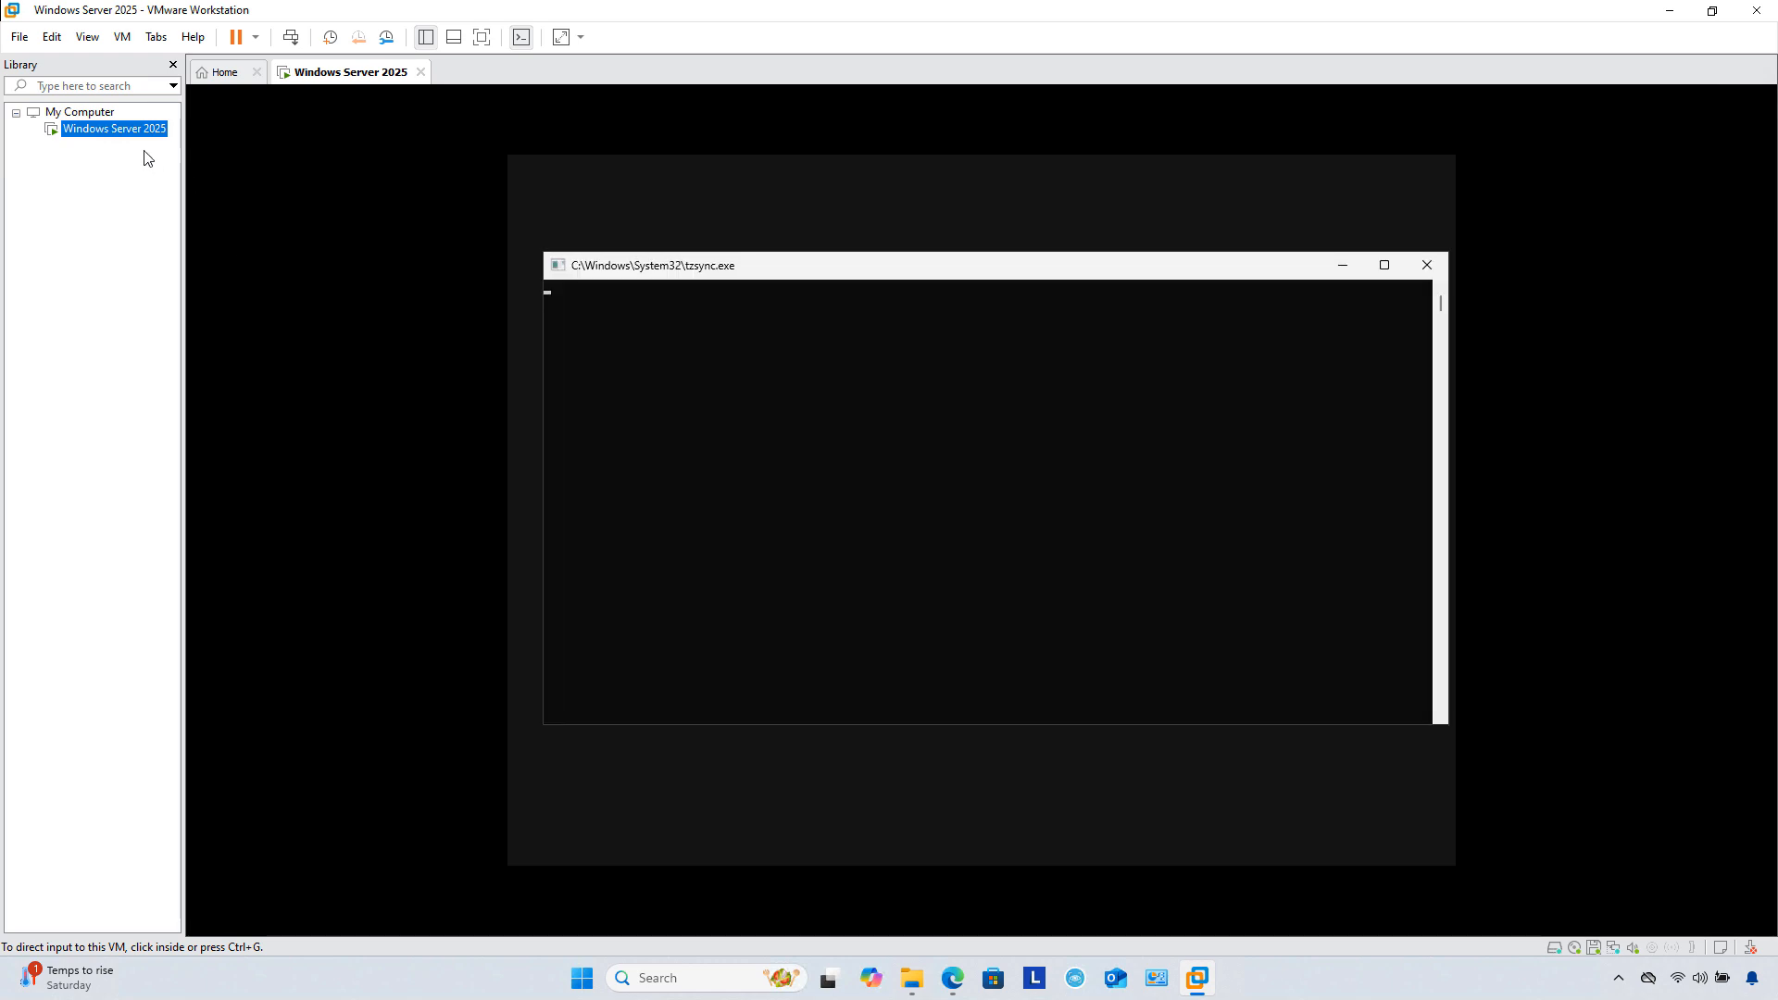
Step: Browse the VM's Snapshot and Manage context submenus without choosing anything, then click into the console
right_click(119, 134)
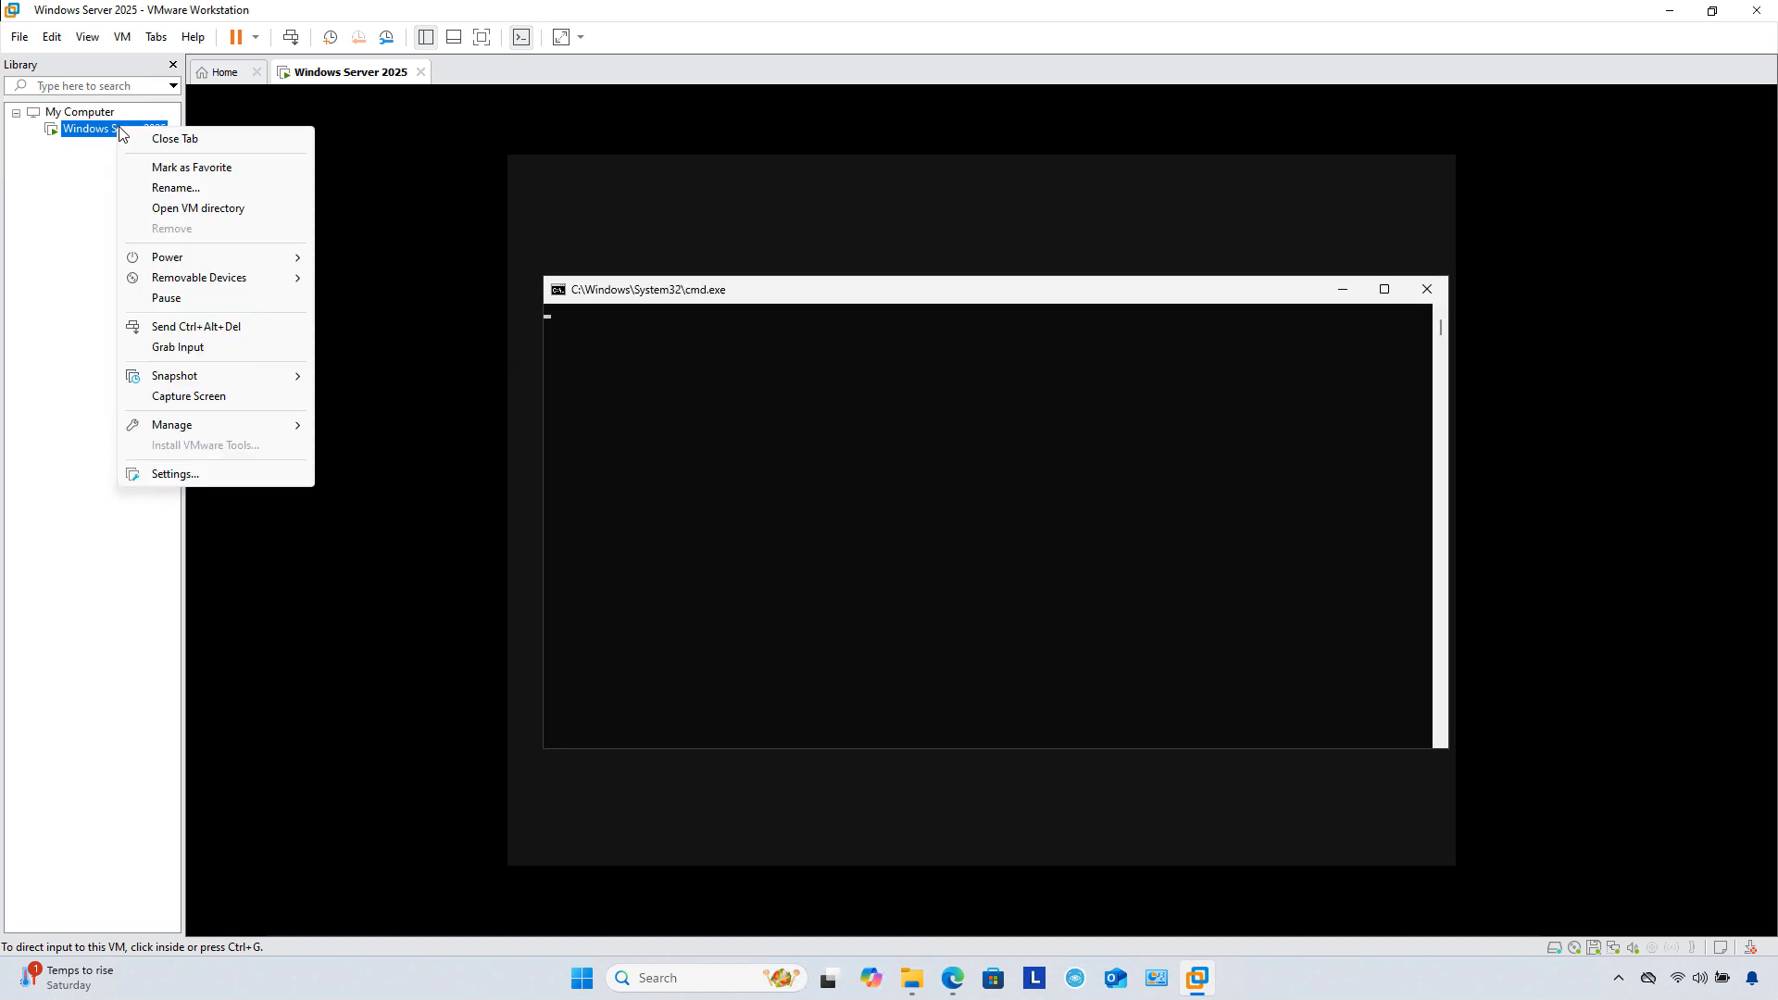
mouse_move(182, 373)
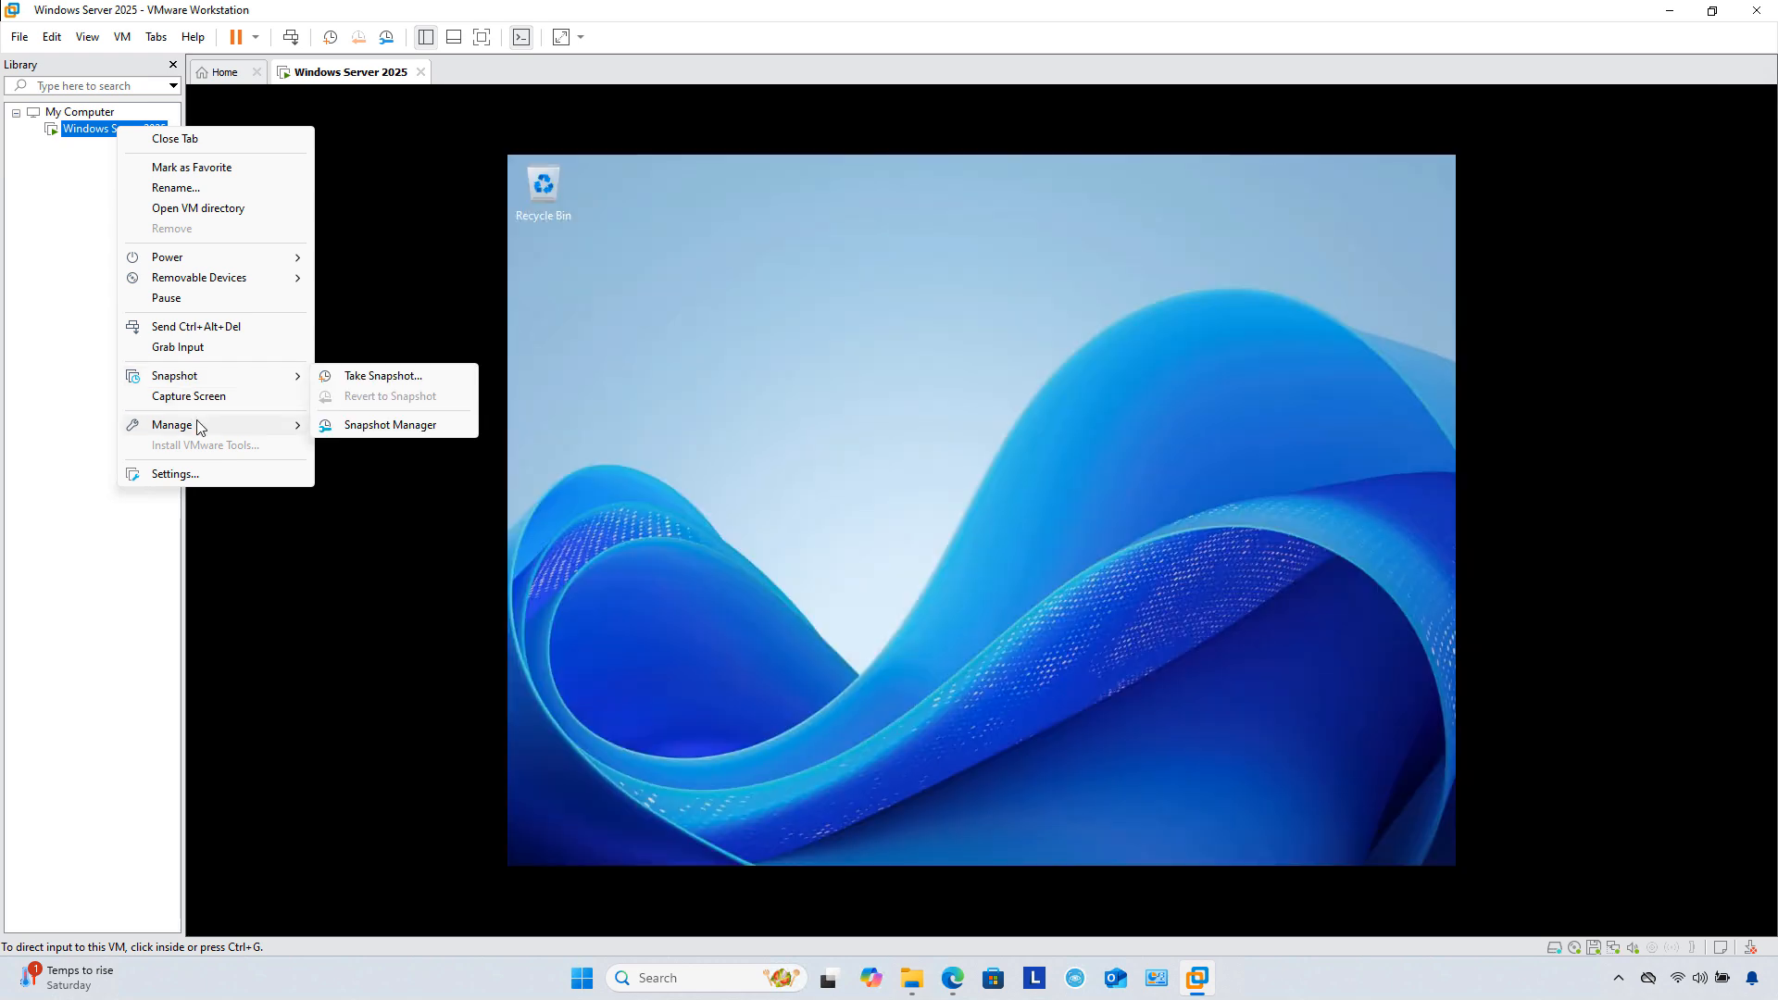
mouse_move(198, 427)
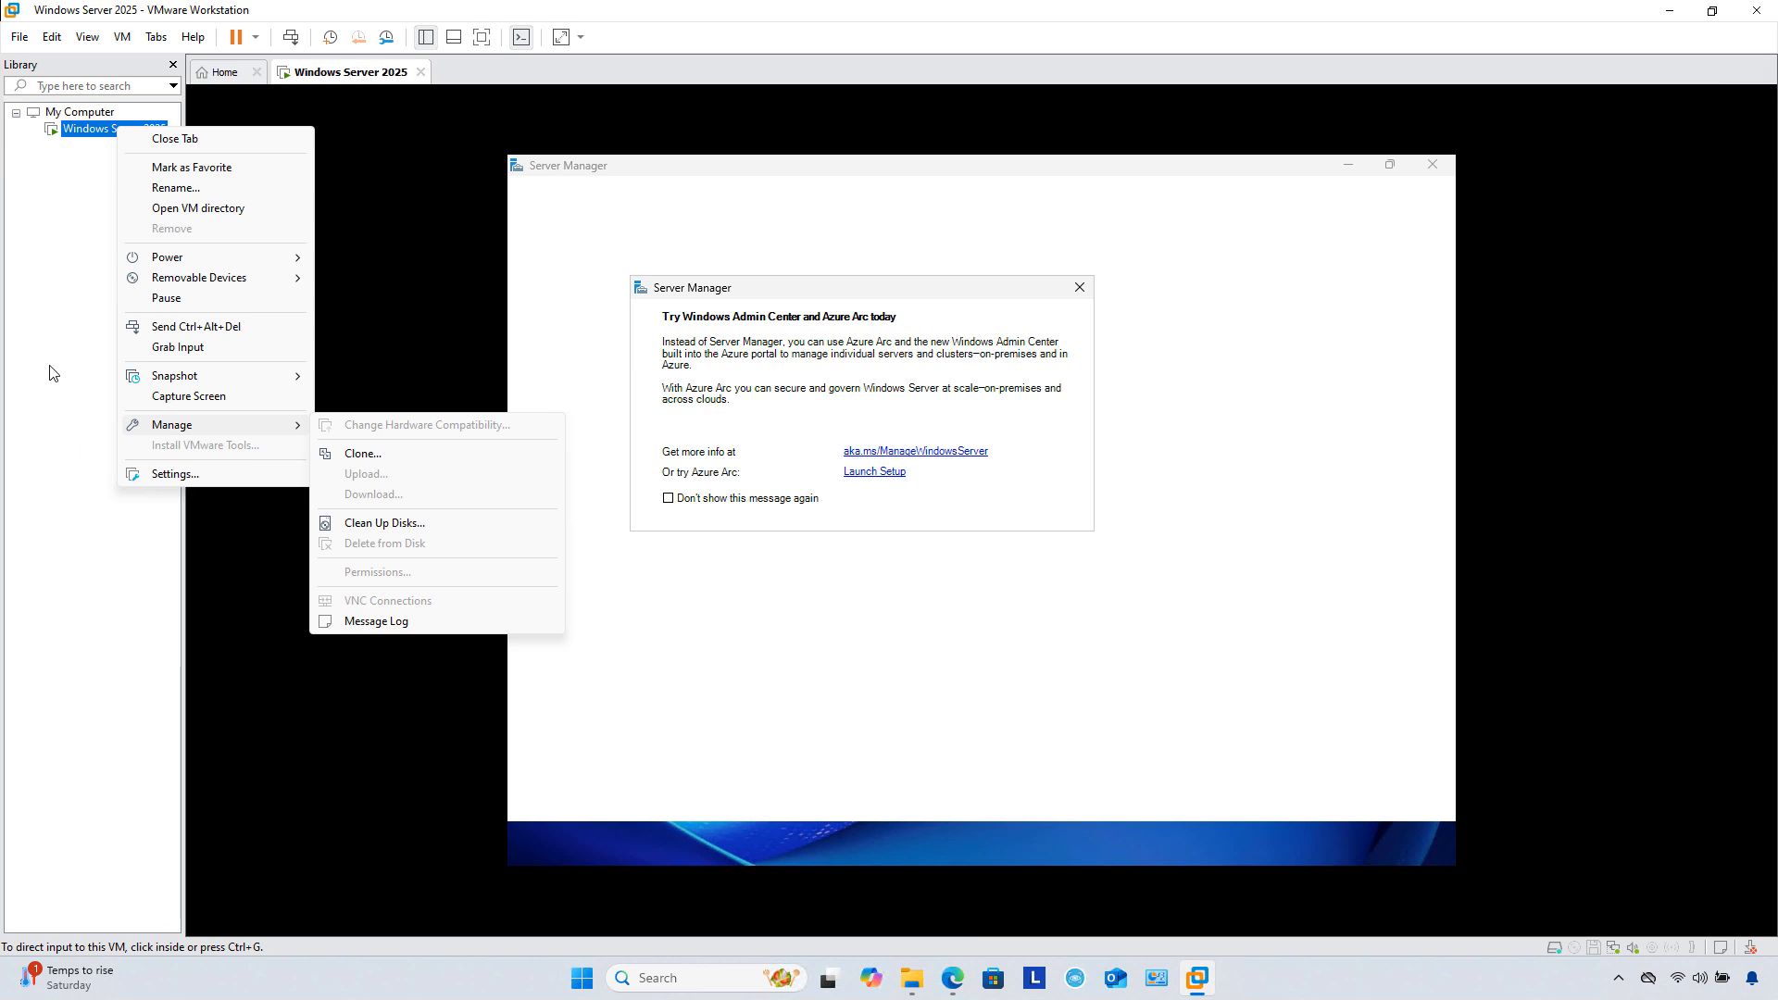
left_click(51, 367)
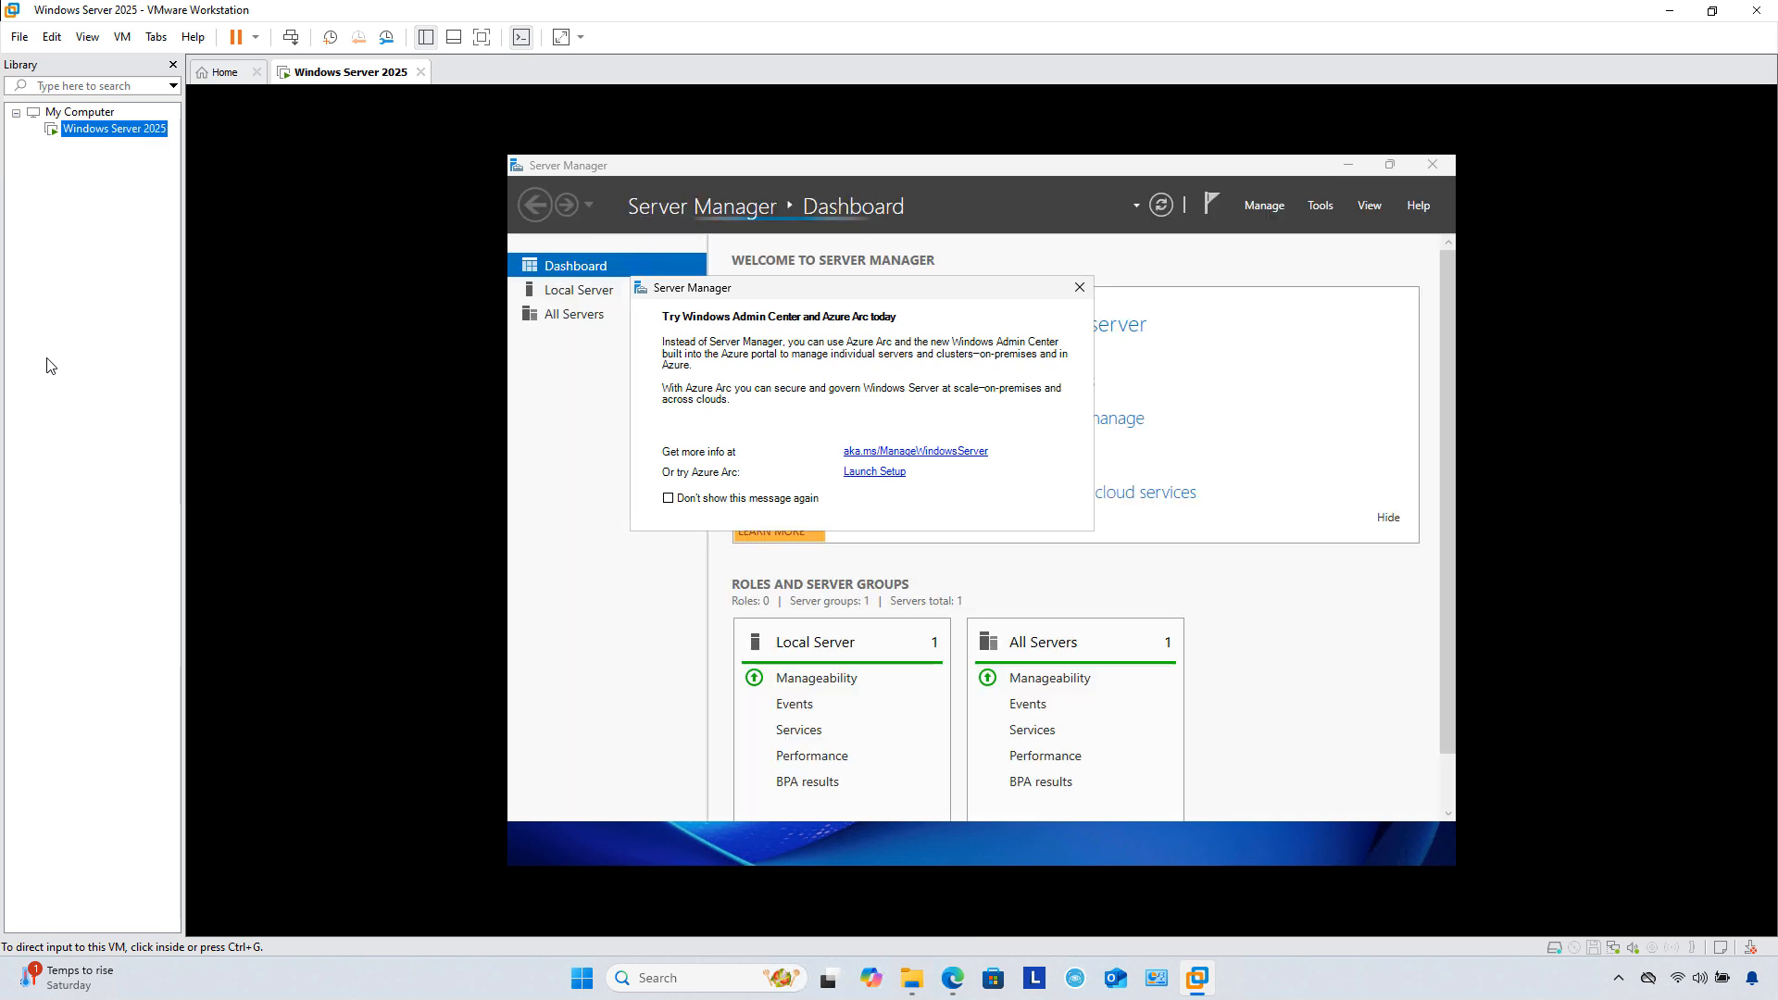
left_click(665, 505)
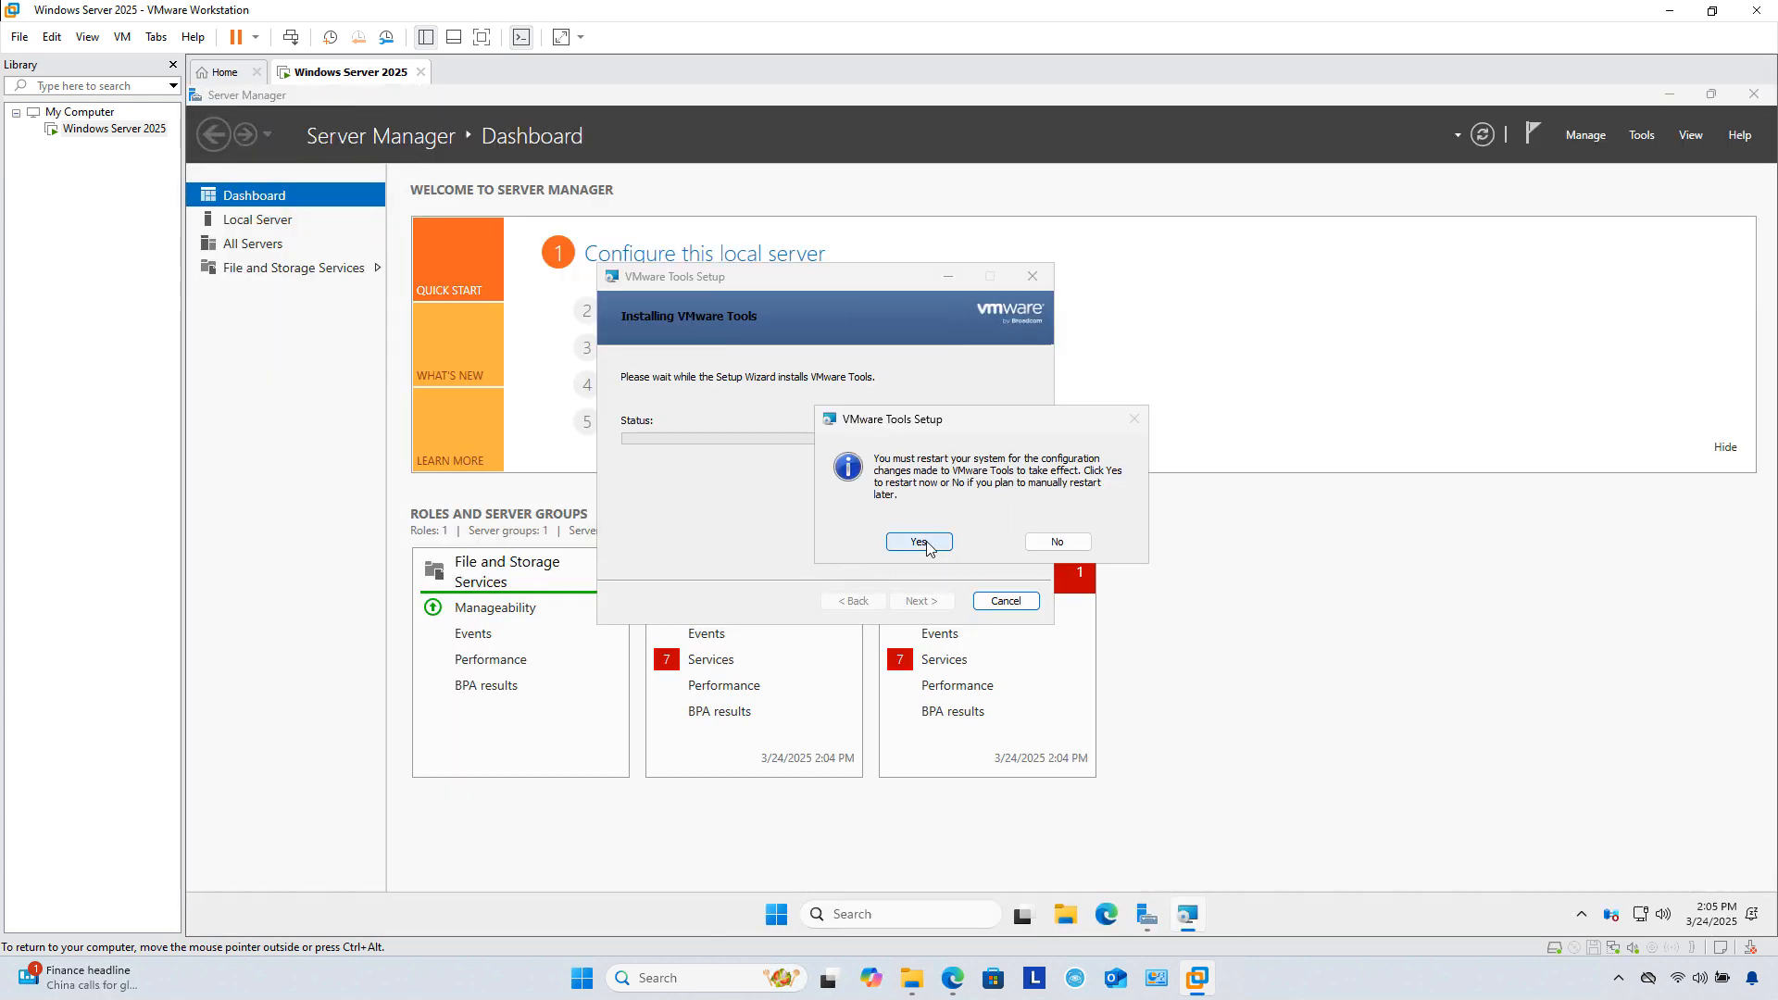
Step: Restart the guest to complete VMware Tools setup and select the Windows Server 2025 VM
left_click(921, 544)
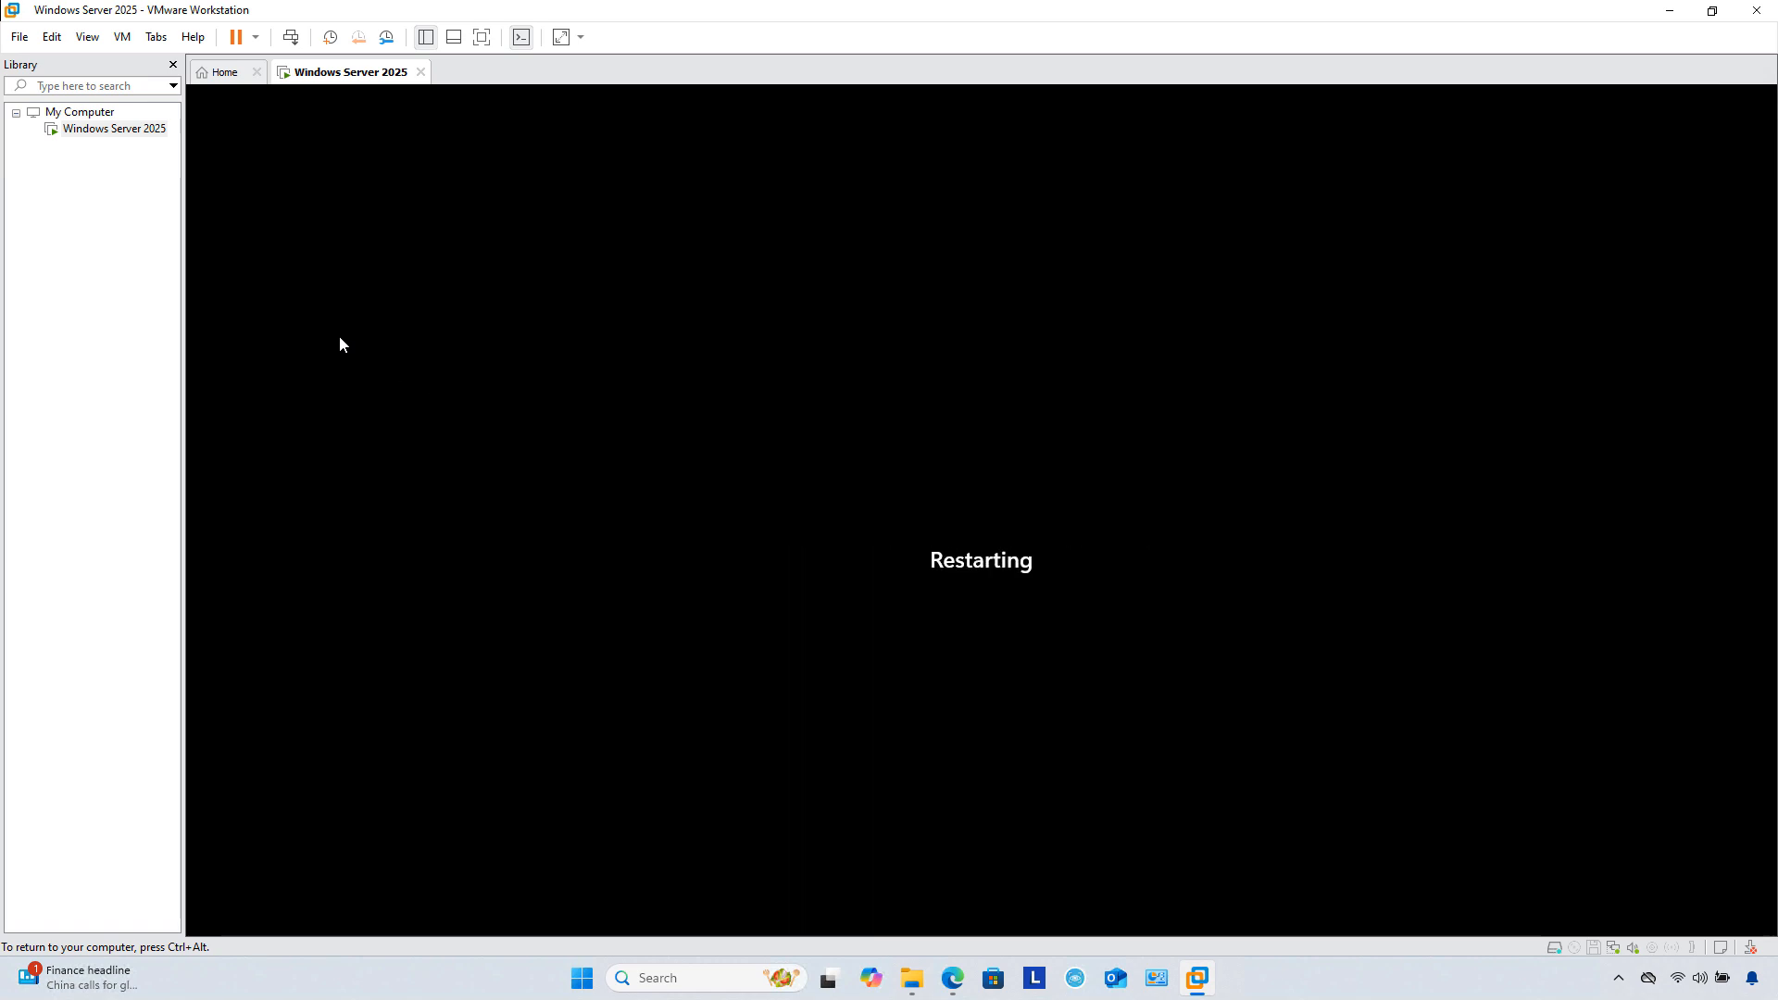
left_click(101, 128)
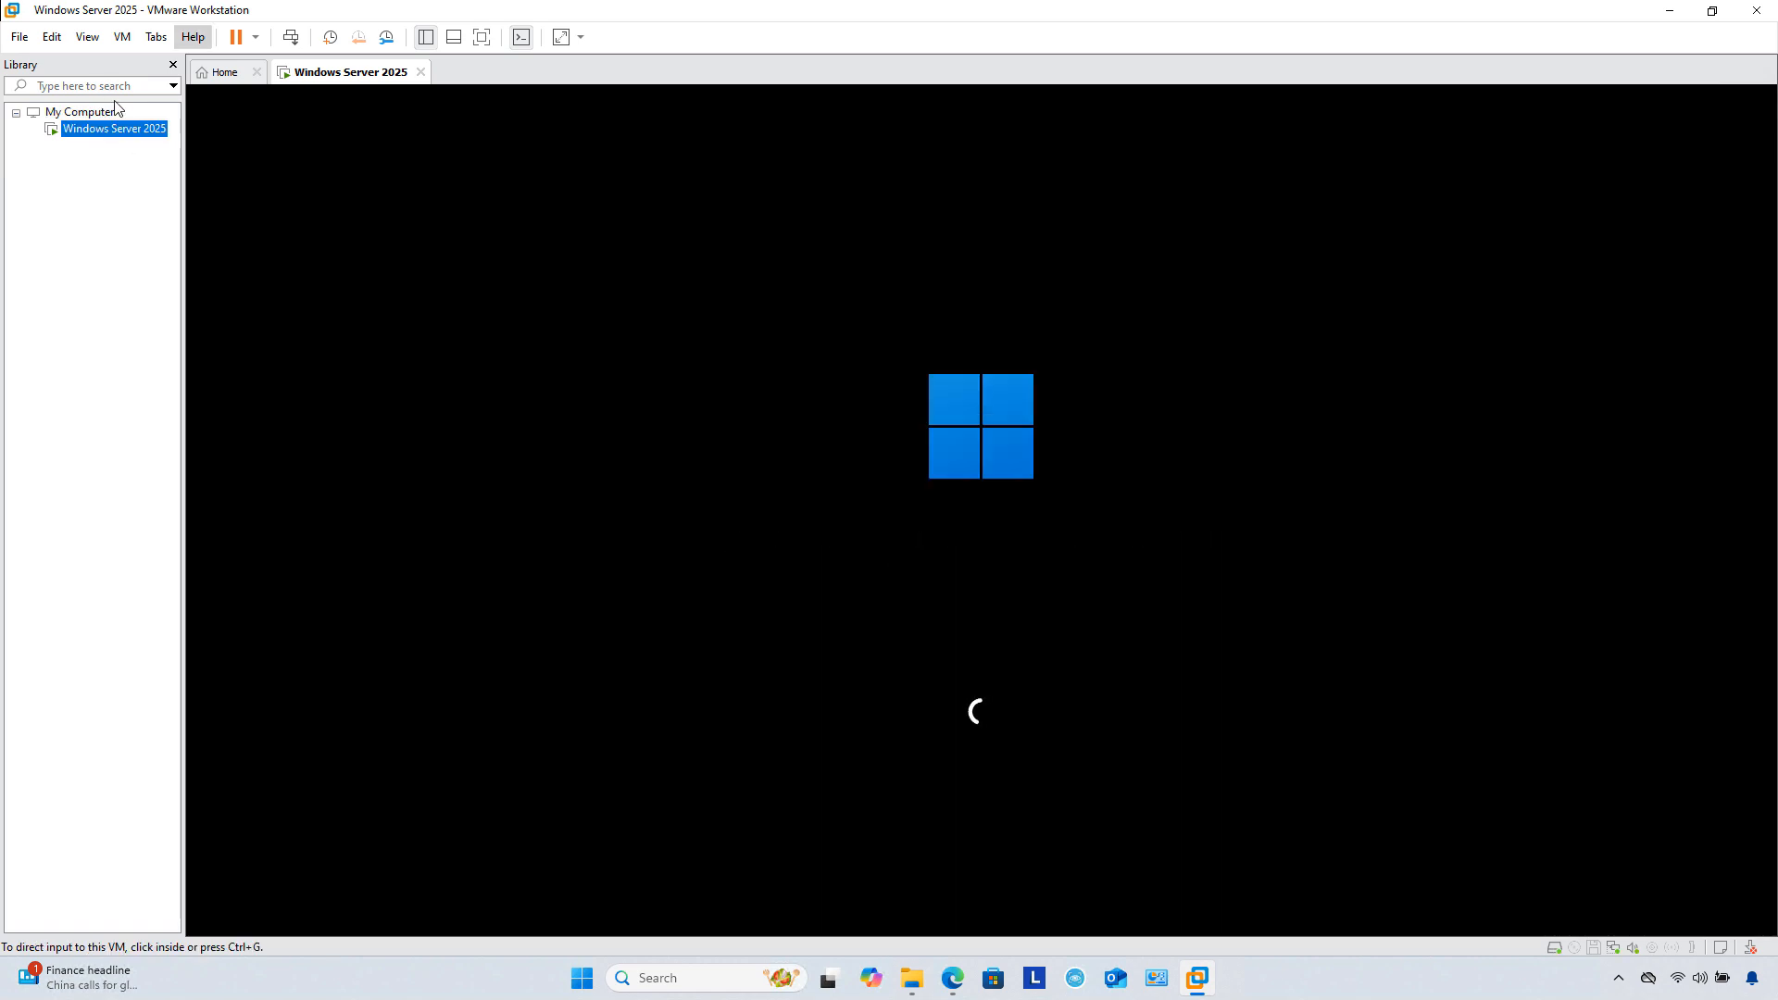
left_click(18, 39)
Step: Choose Custom (advanced), accept the default hardware compatibility, and keep the Windows Server 2025 ISO
left_click(46, 65)
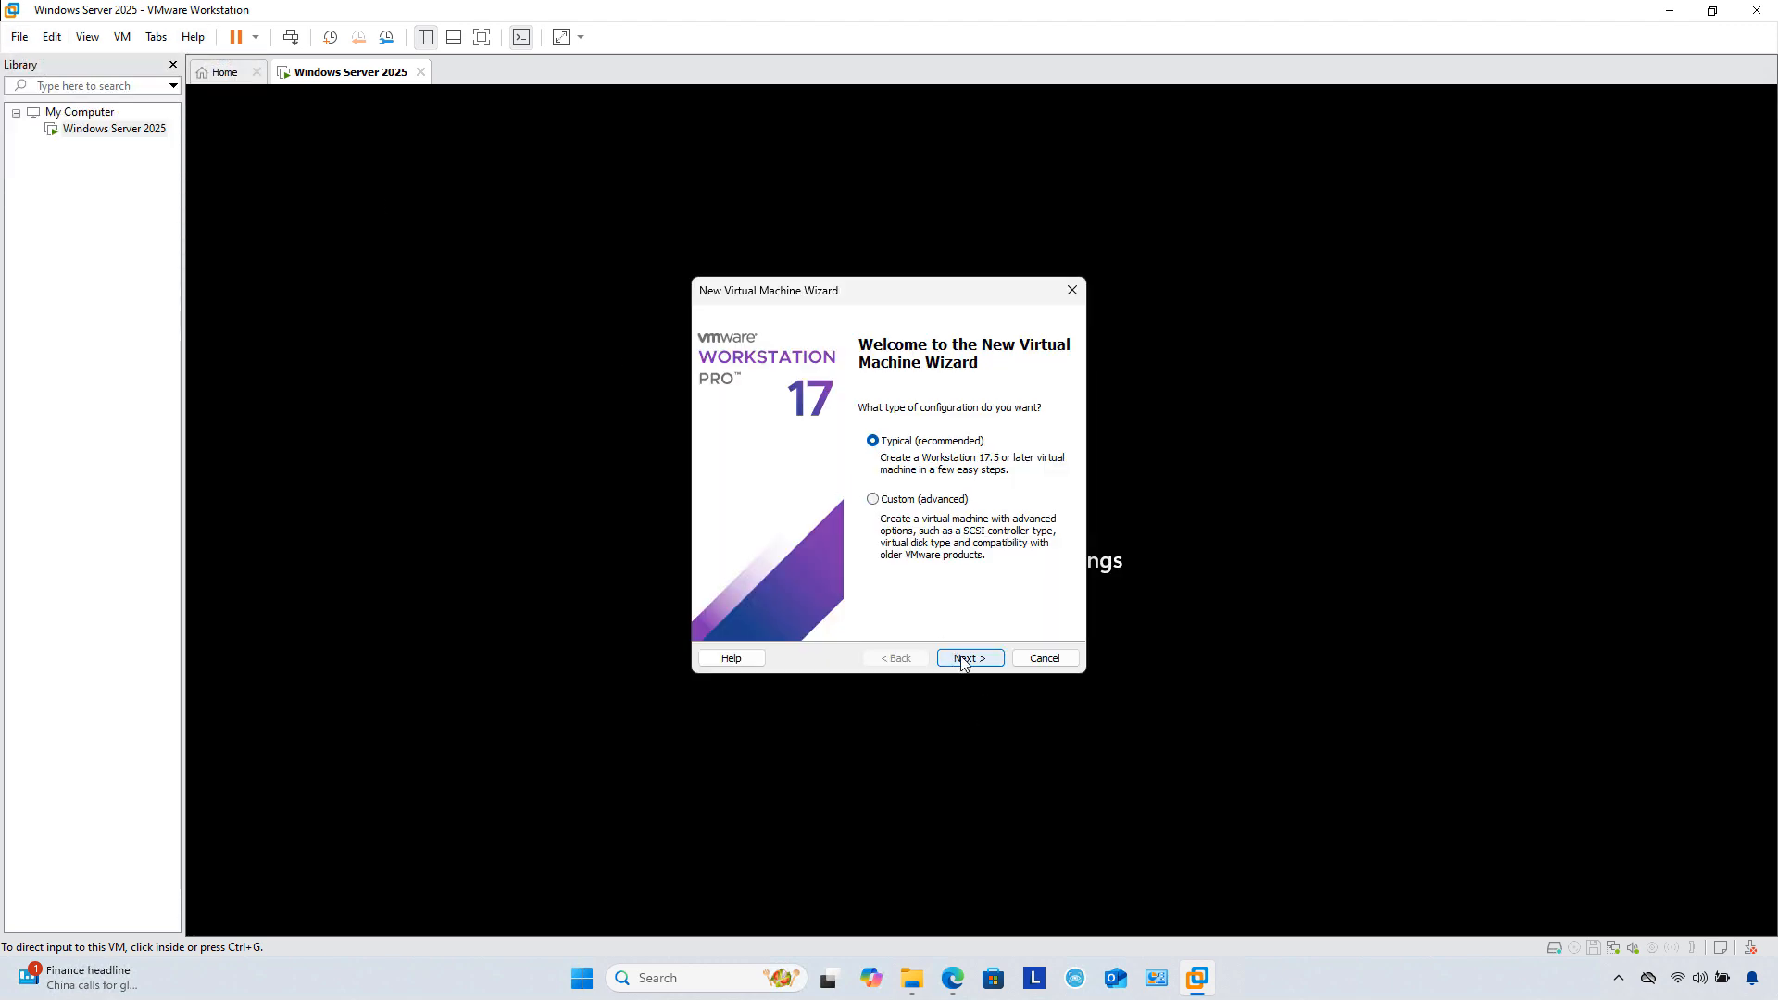
left_click(963, 659)
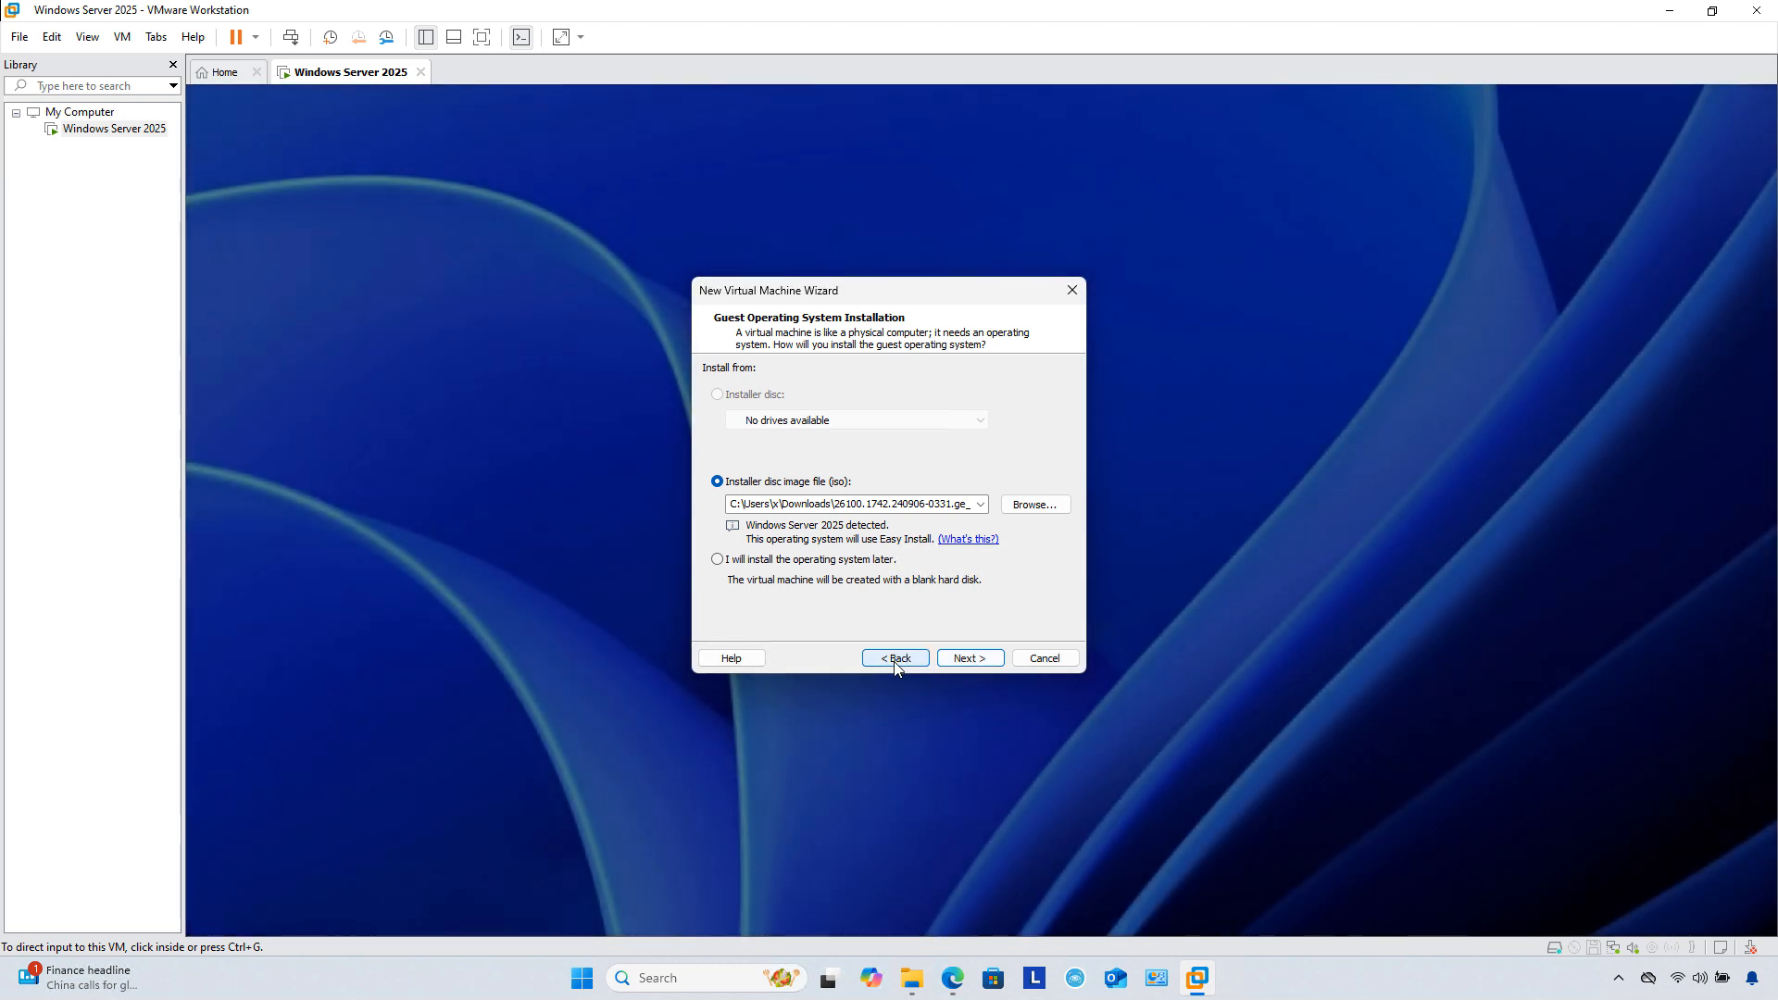
left_click(895, 663)
left_click(873, 500)
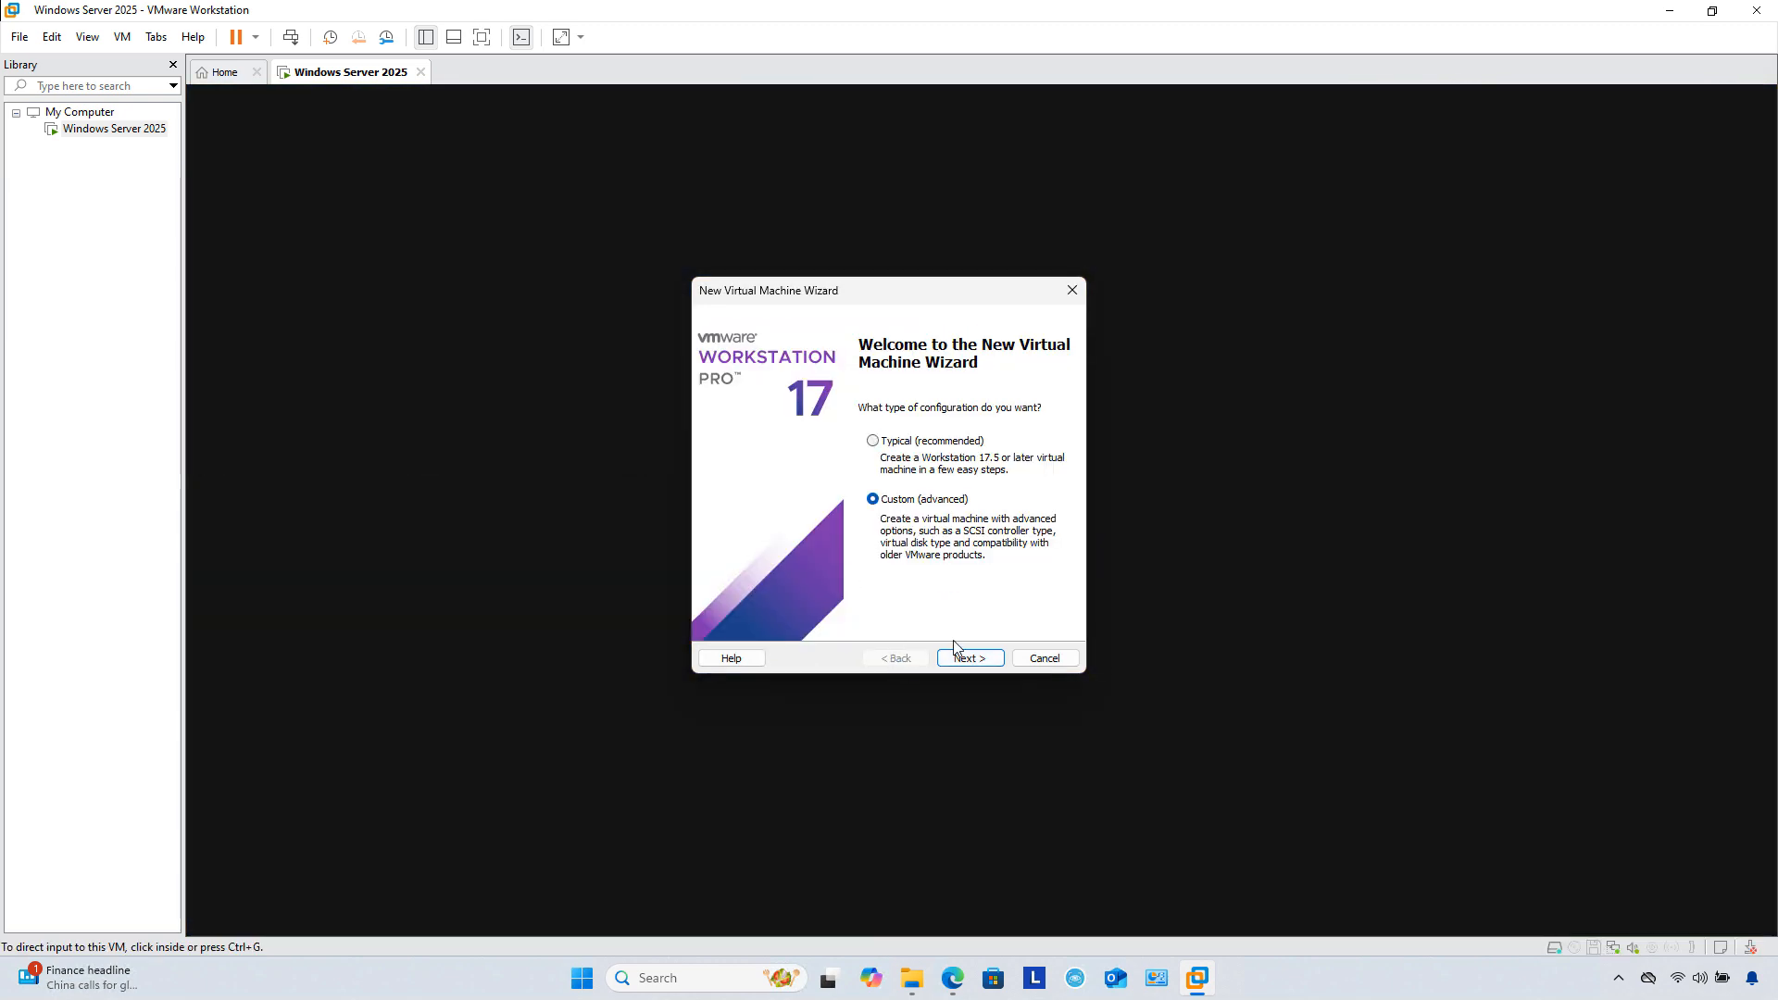
left_click(970, 660)
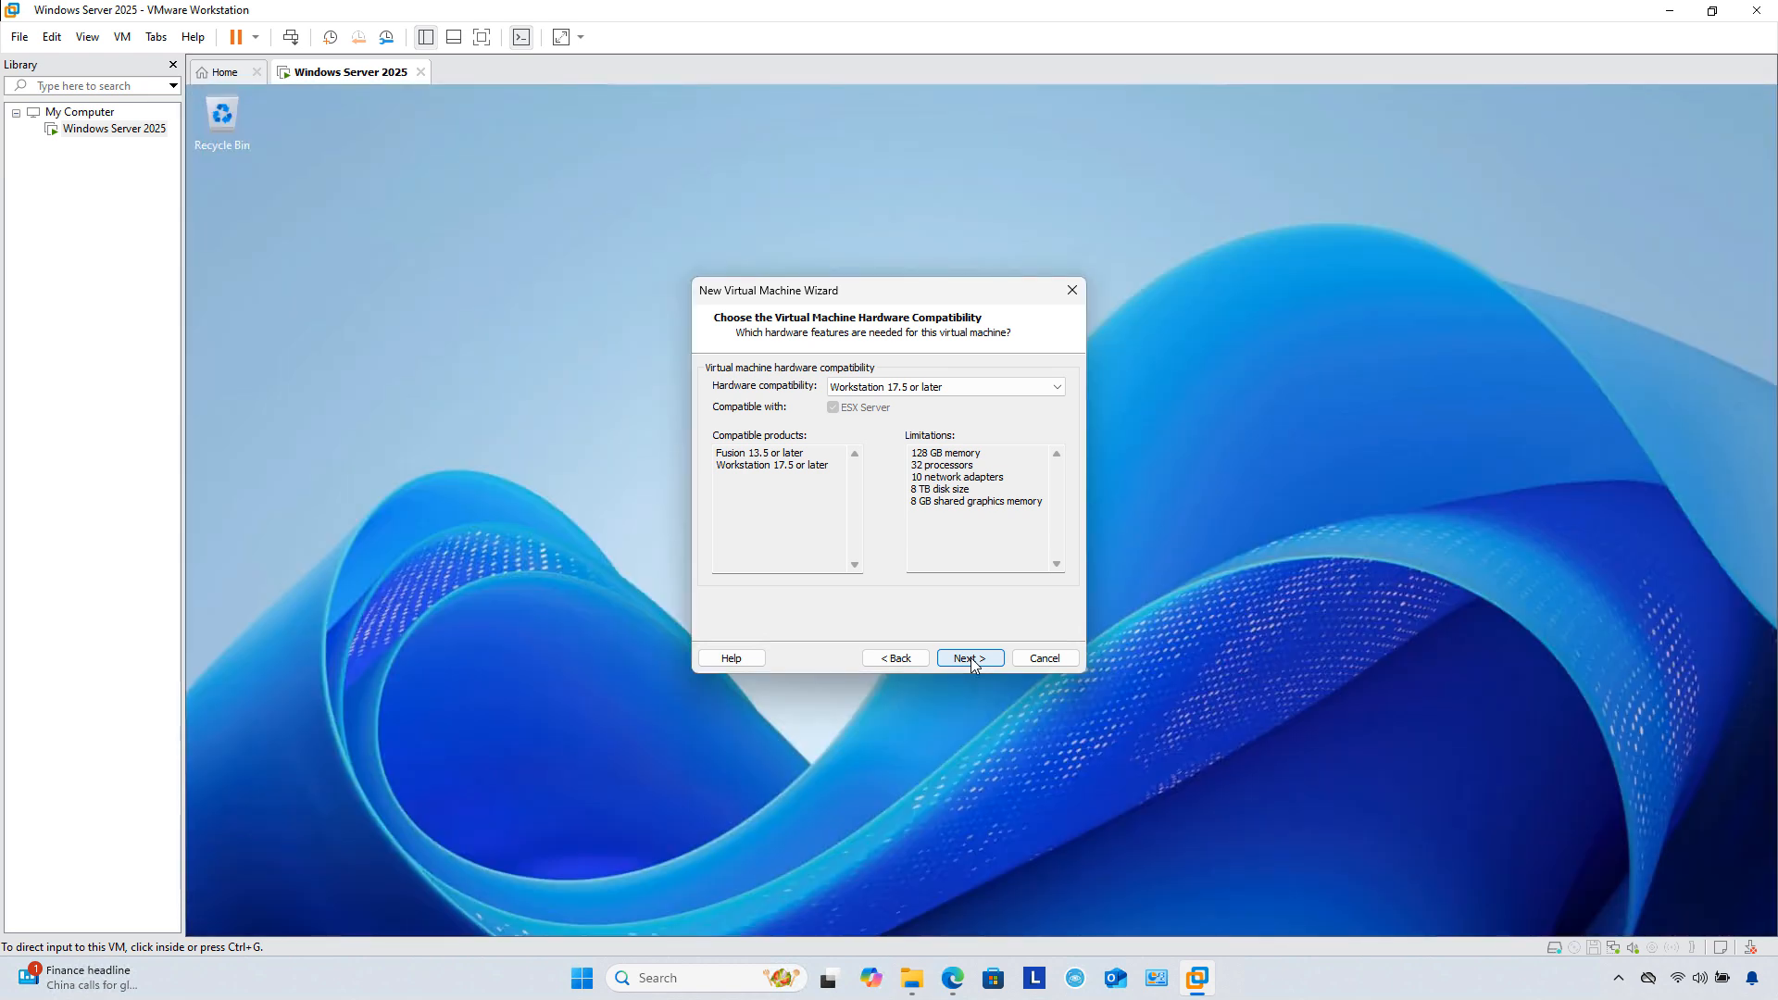
left_click(969, 658)
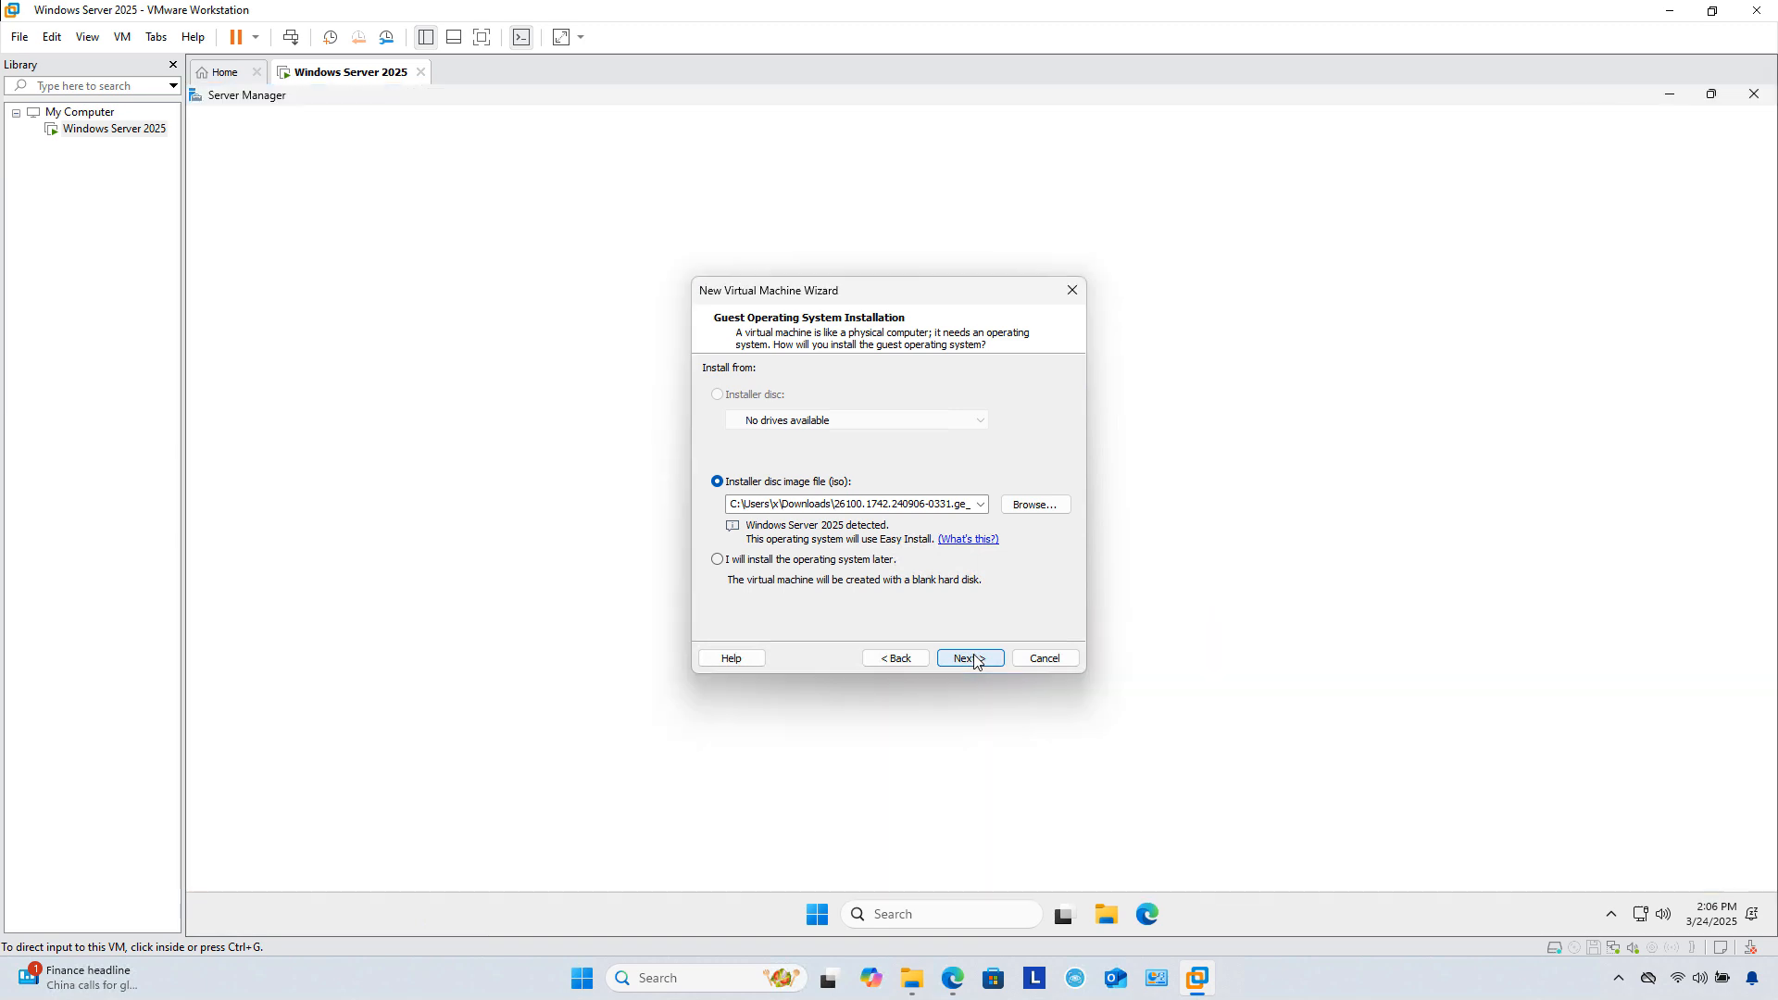
left_click(970, 657)
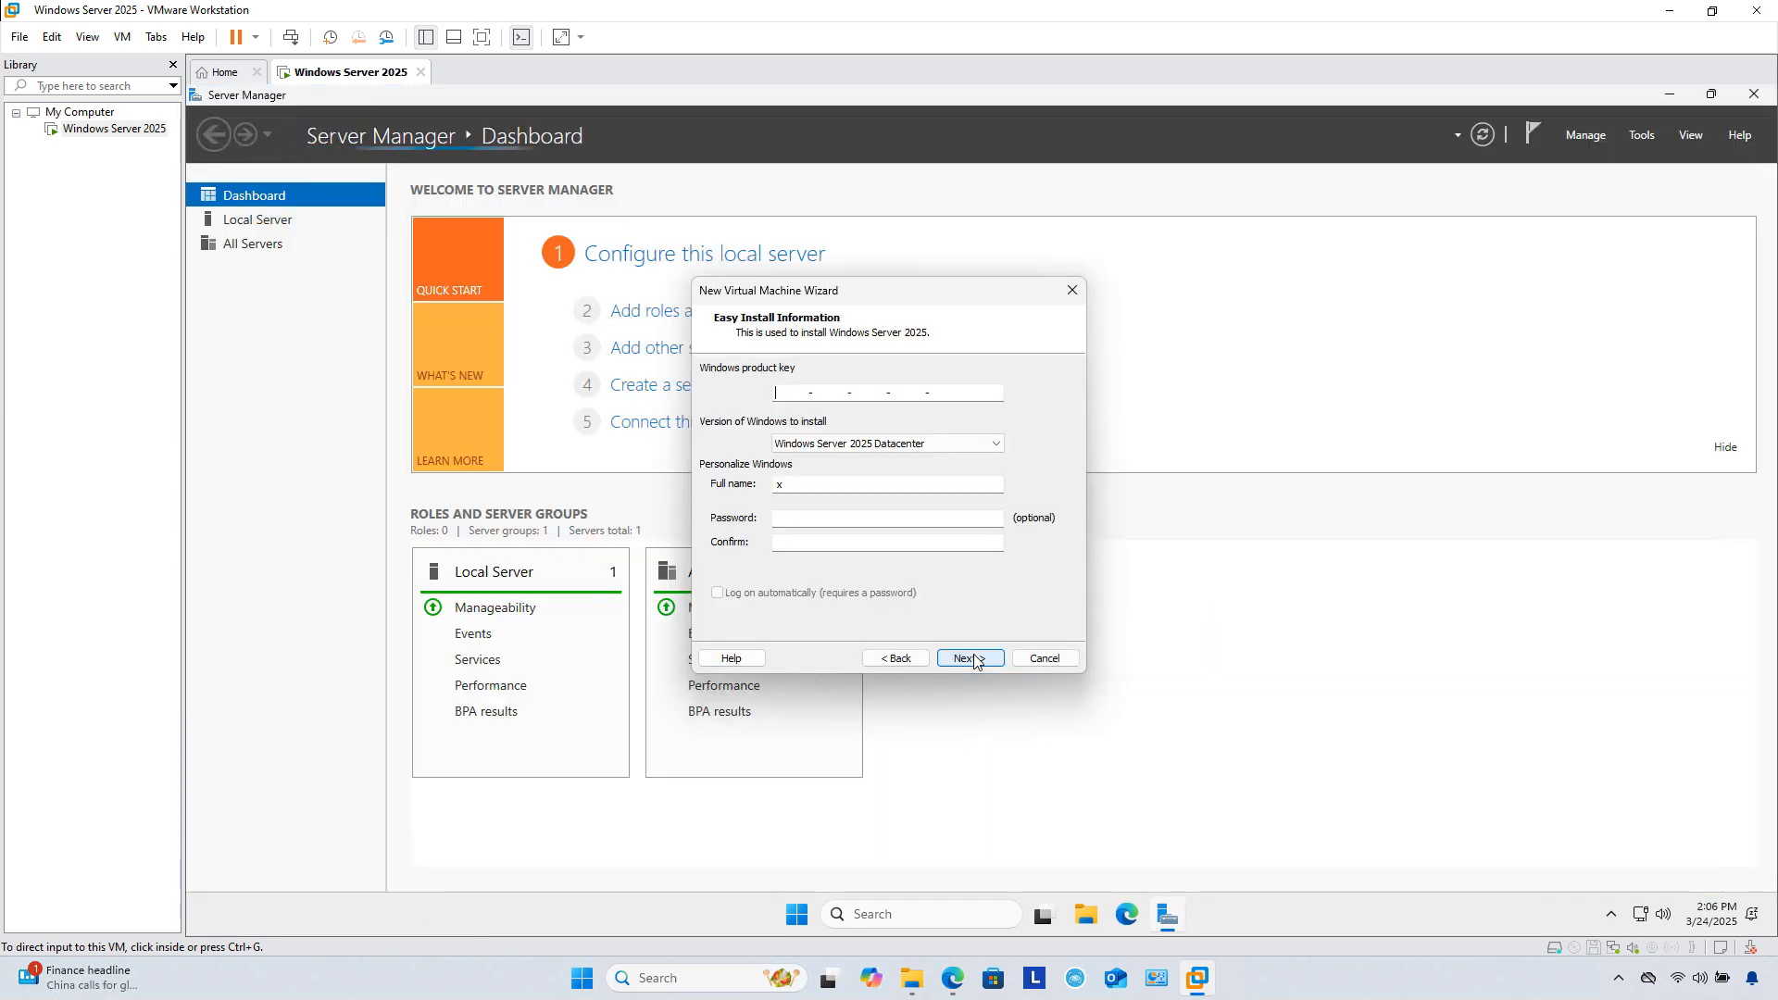
Step: Set the full name to 'administrator' and continue without a product key
double_click(807, 485)
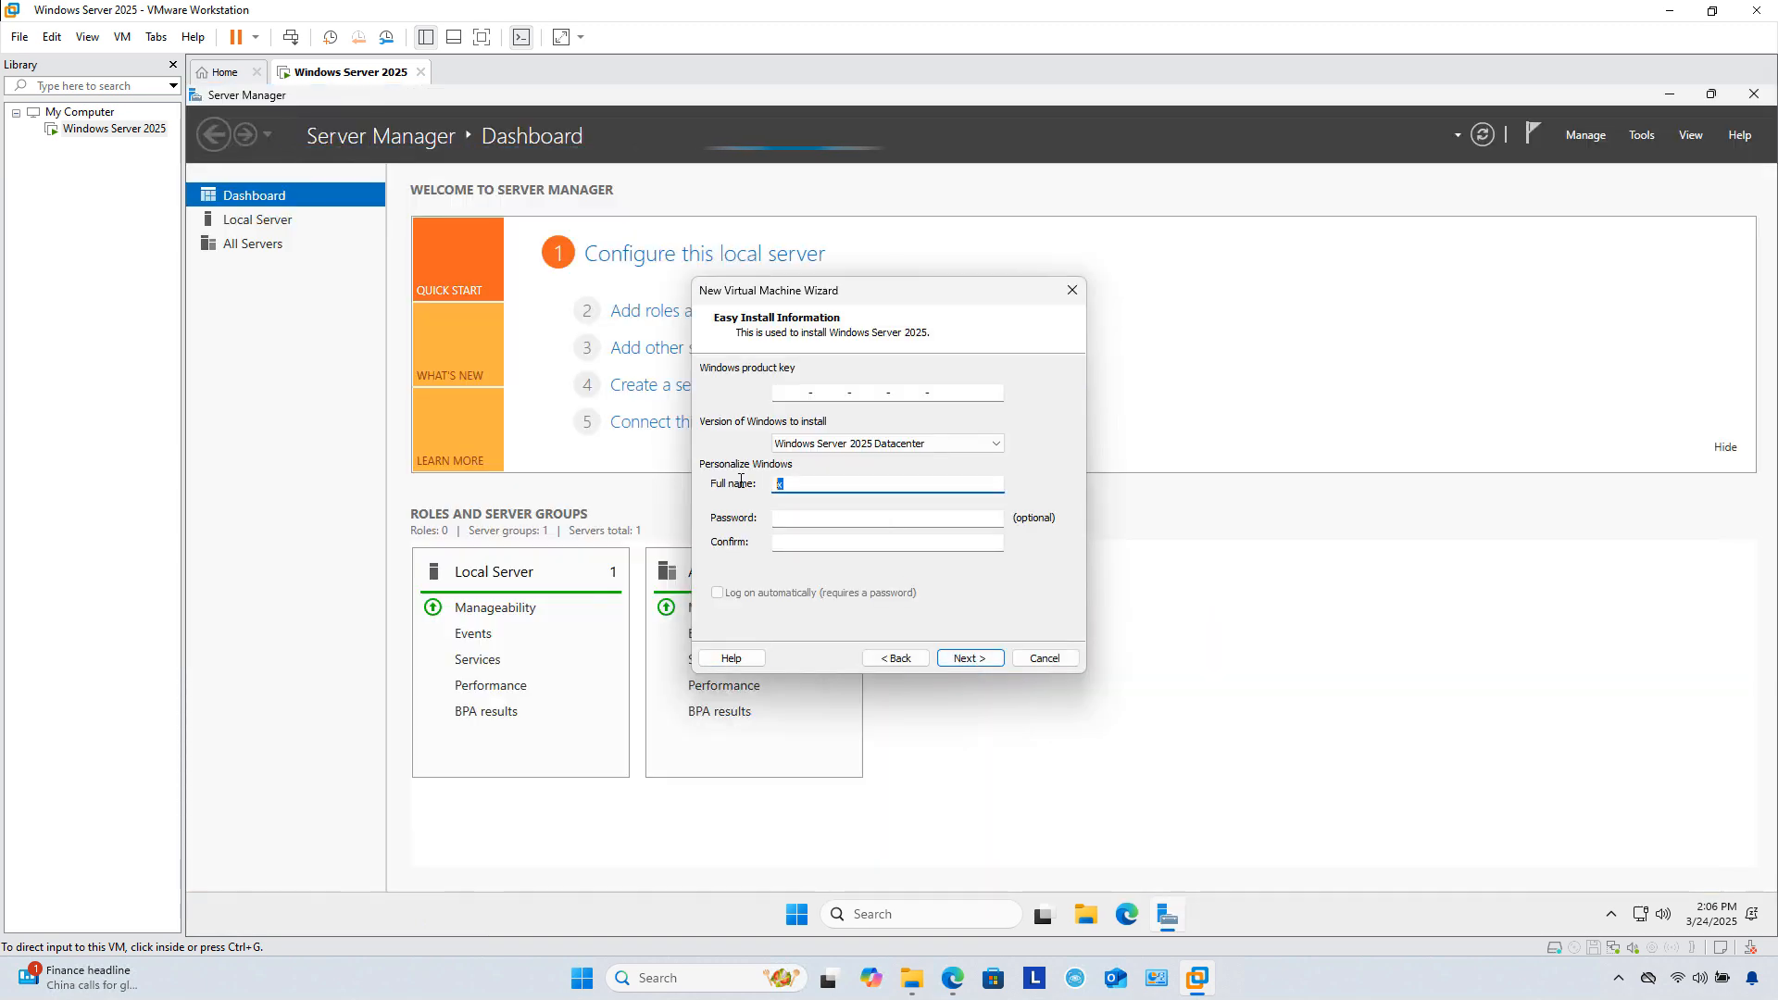
type("administrator")
left_click(980, 661)
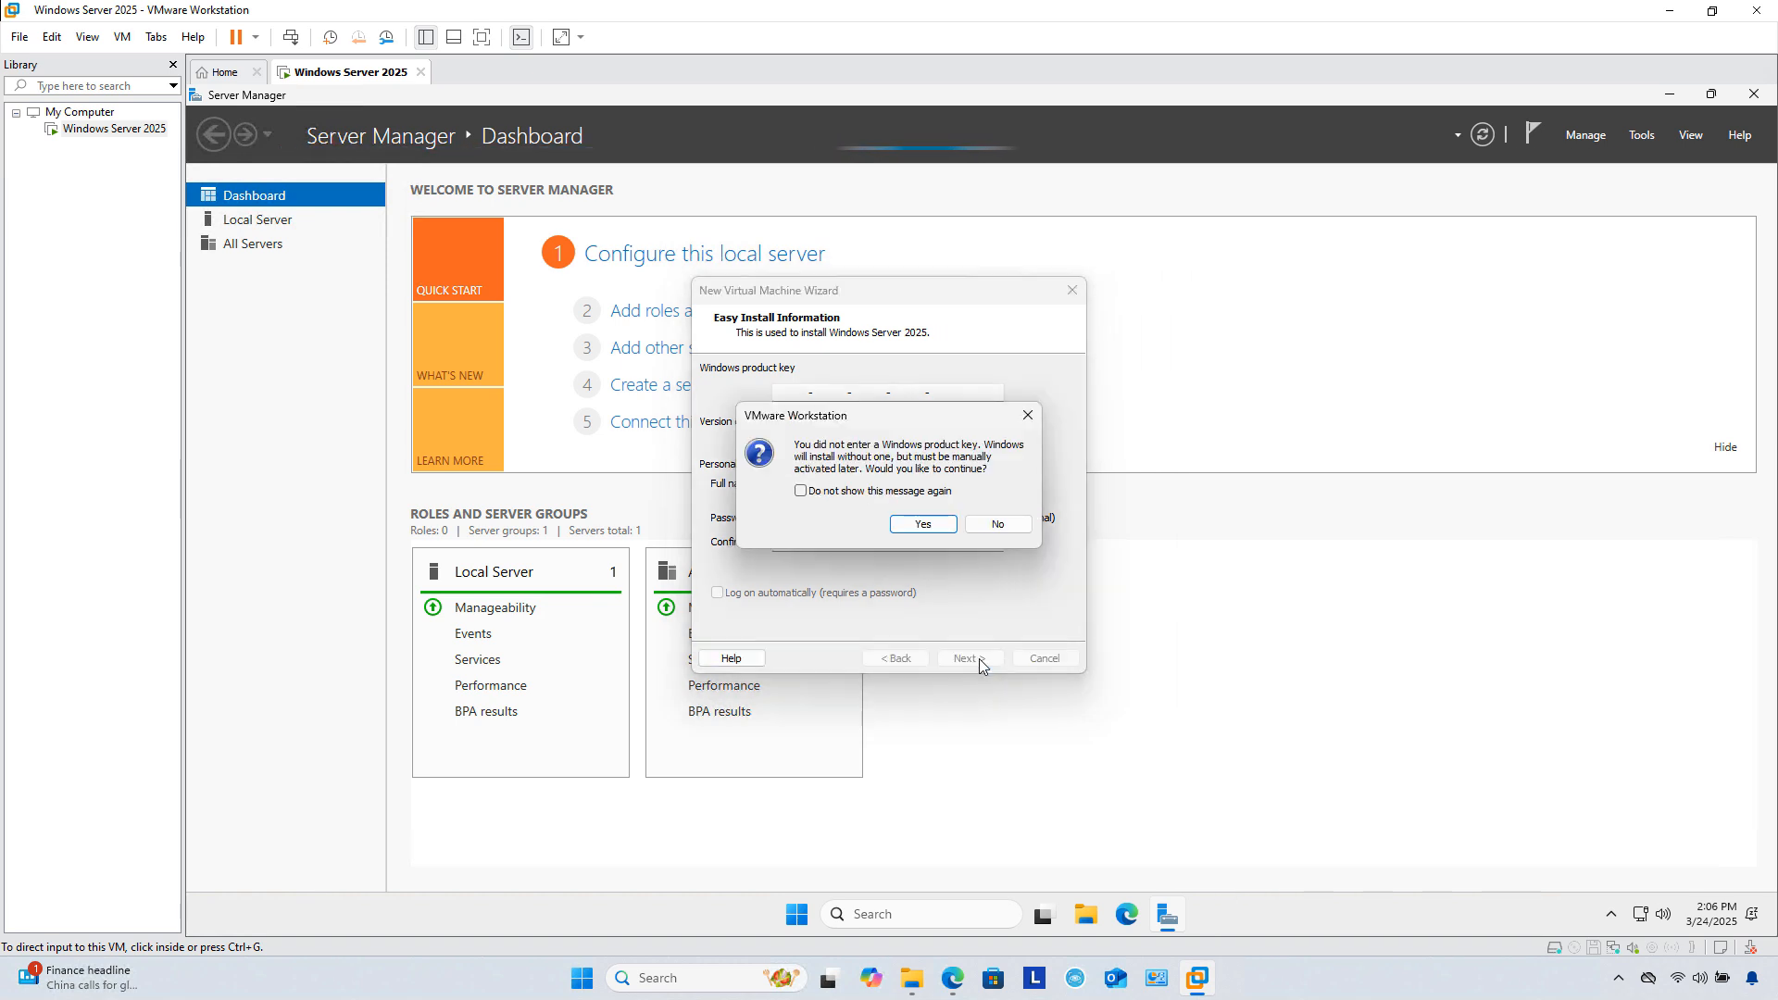
left_click(923, 525)
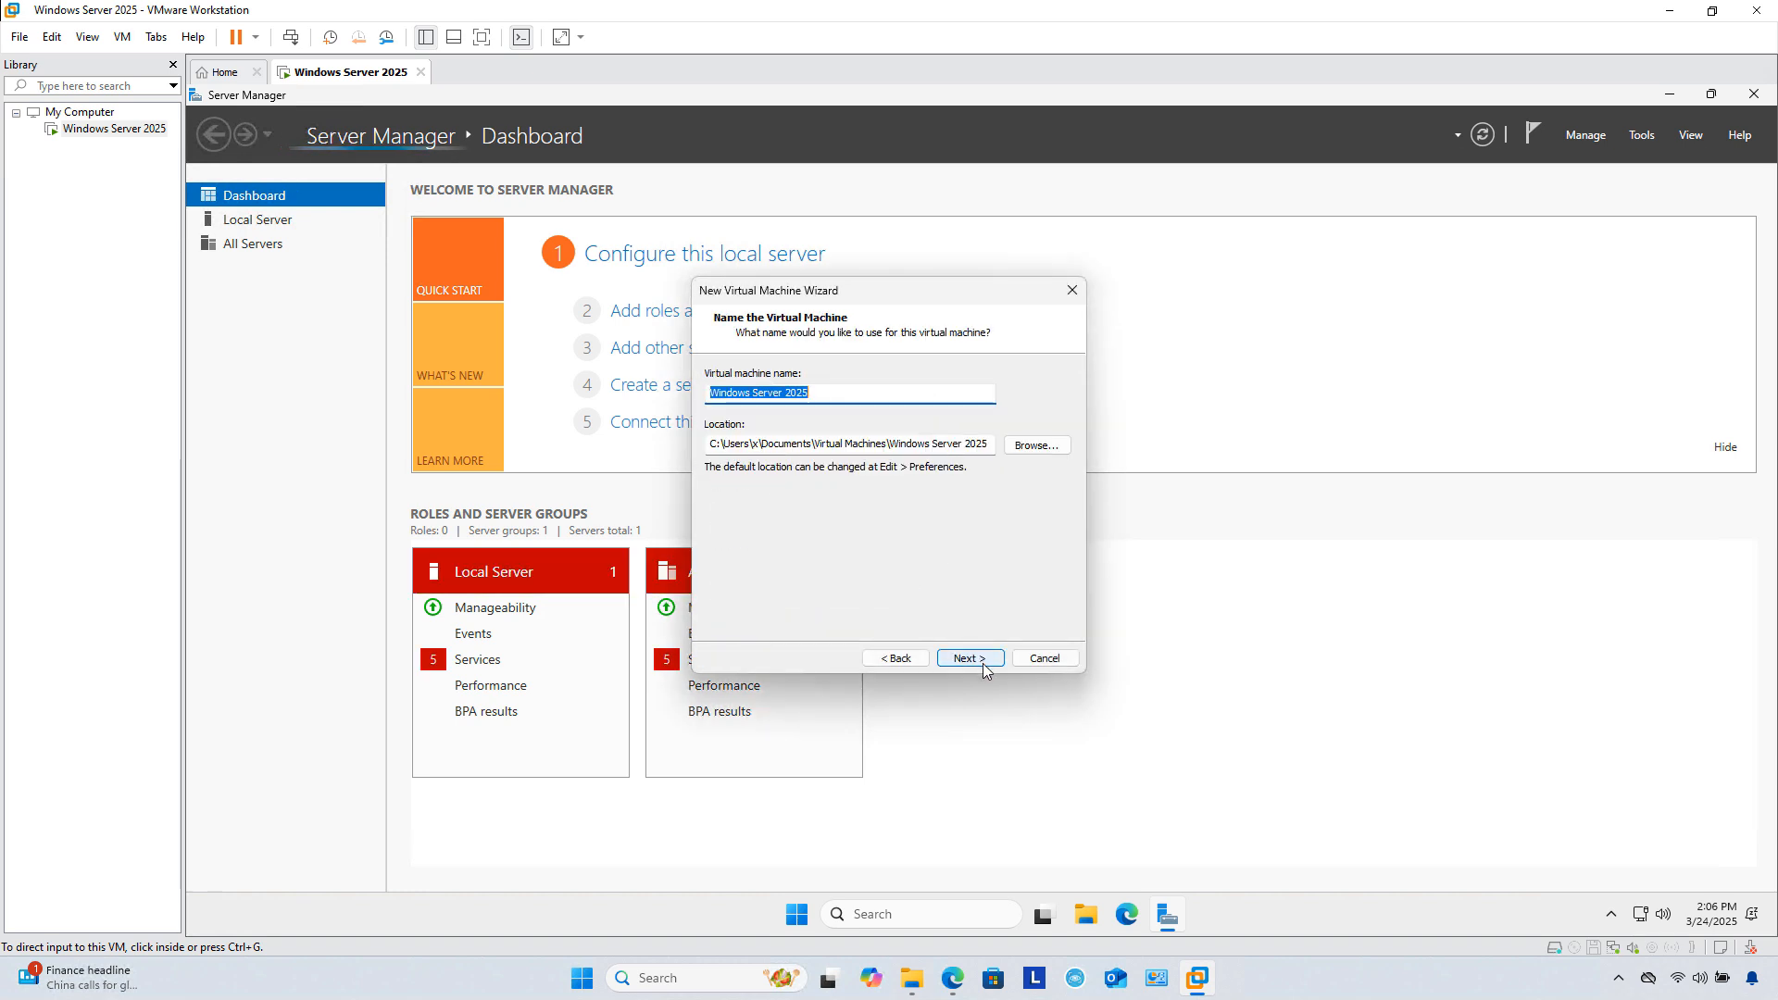
Step: Store the VM in a new C:\VMs\Win25-2 folder and keep UEFI firmware
left_click(848, 390)
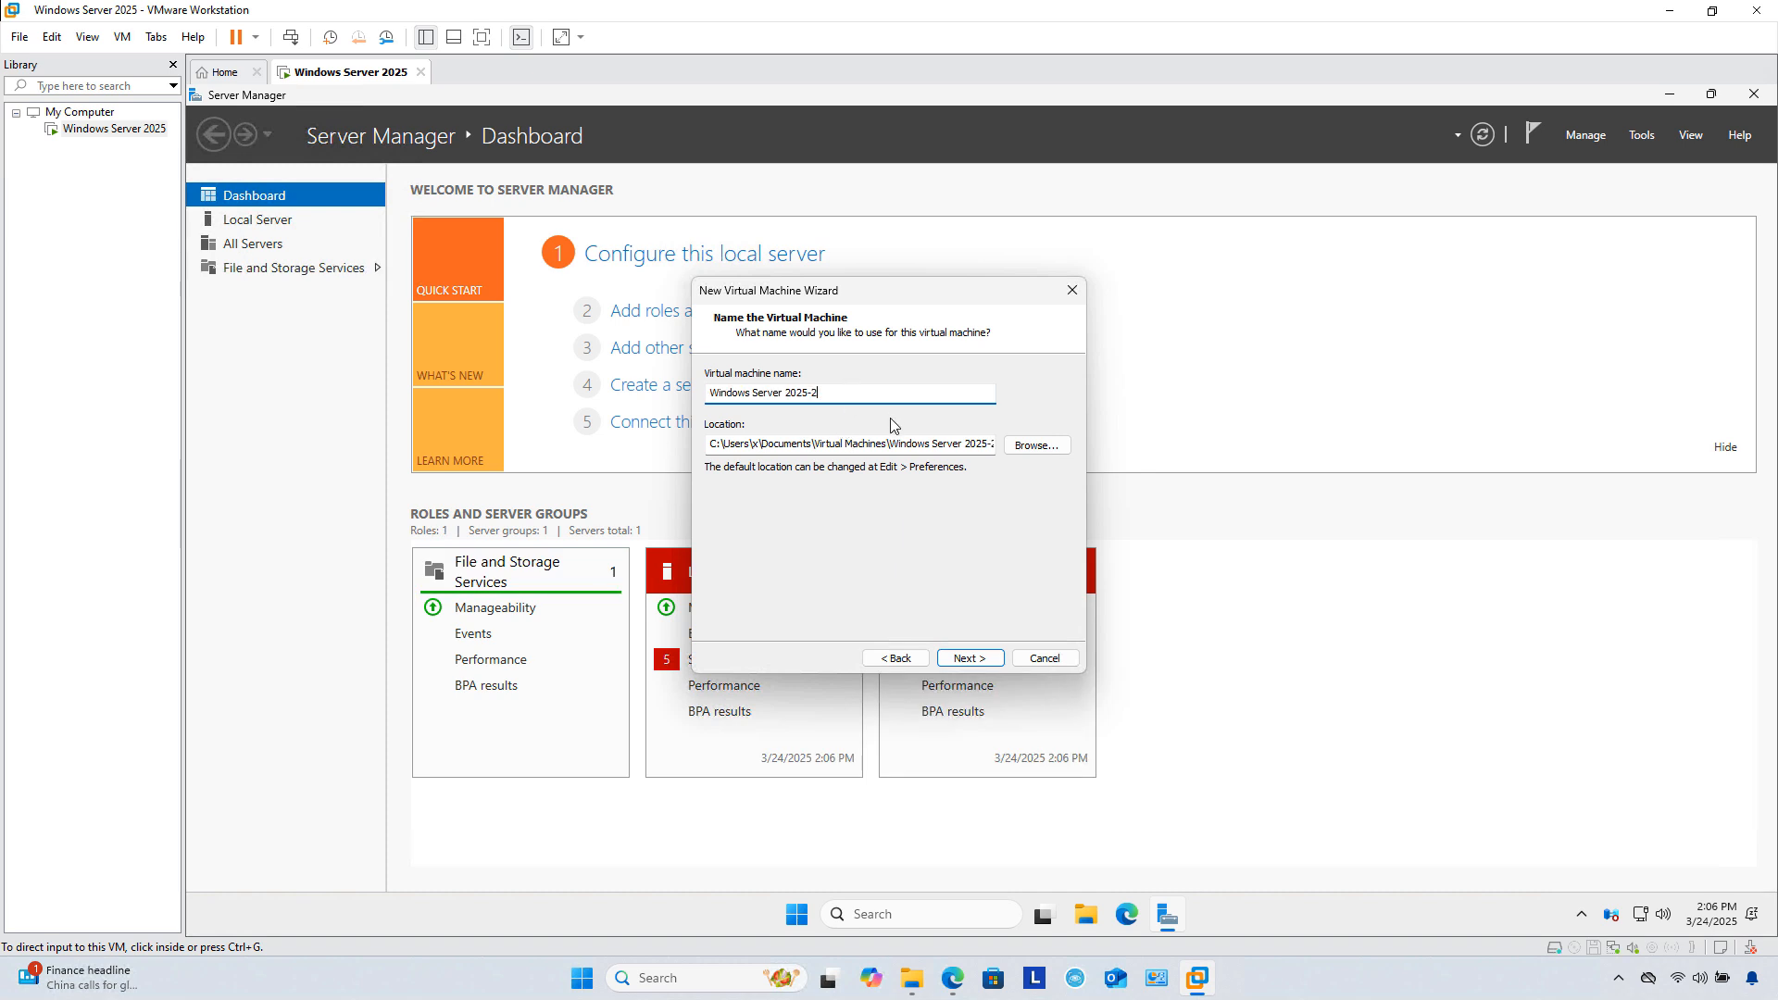
left_click(1038, 446)
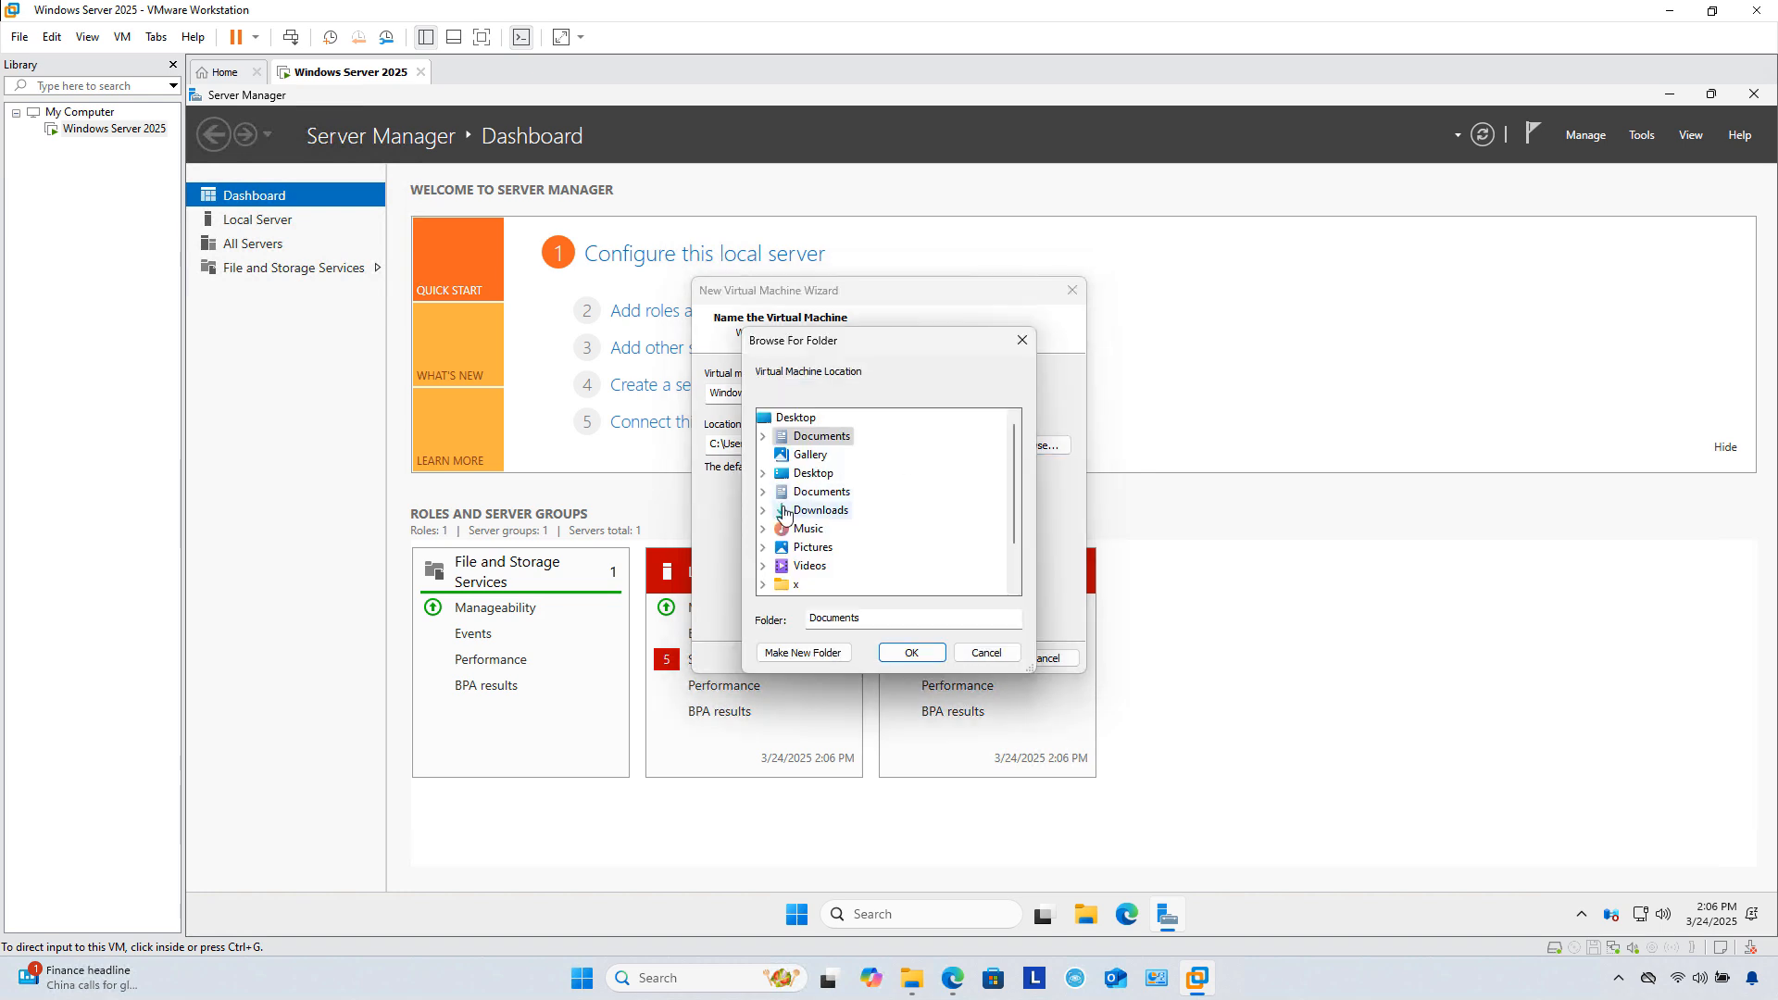
scroll(770, 555, "down", 1)
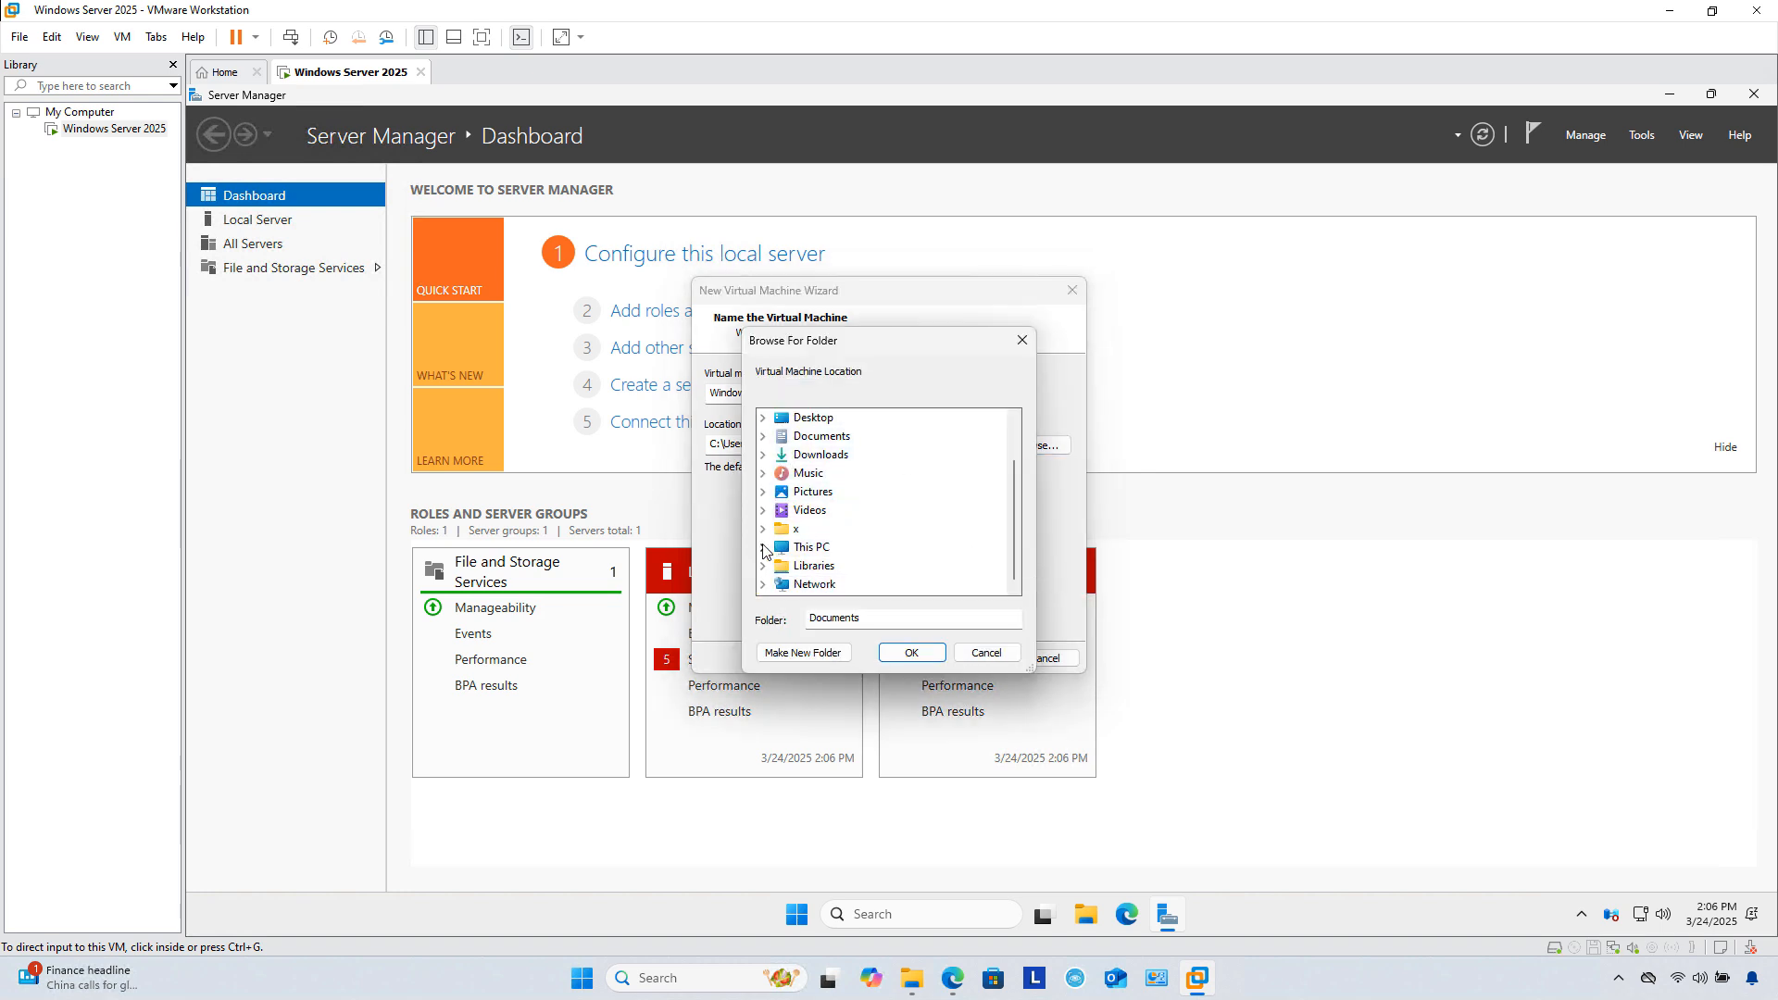
left_click(764, 549)
scroll(780, 557, "down", 1)
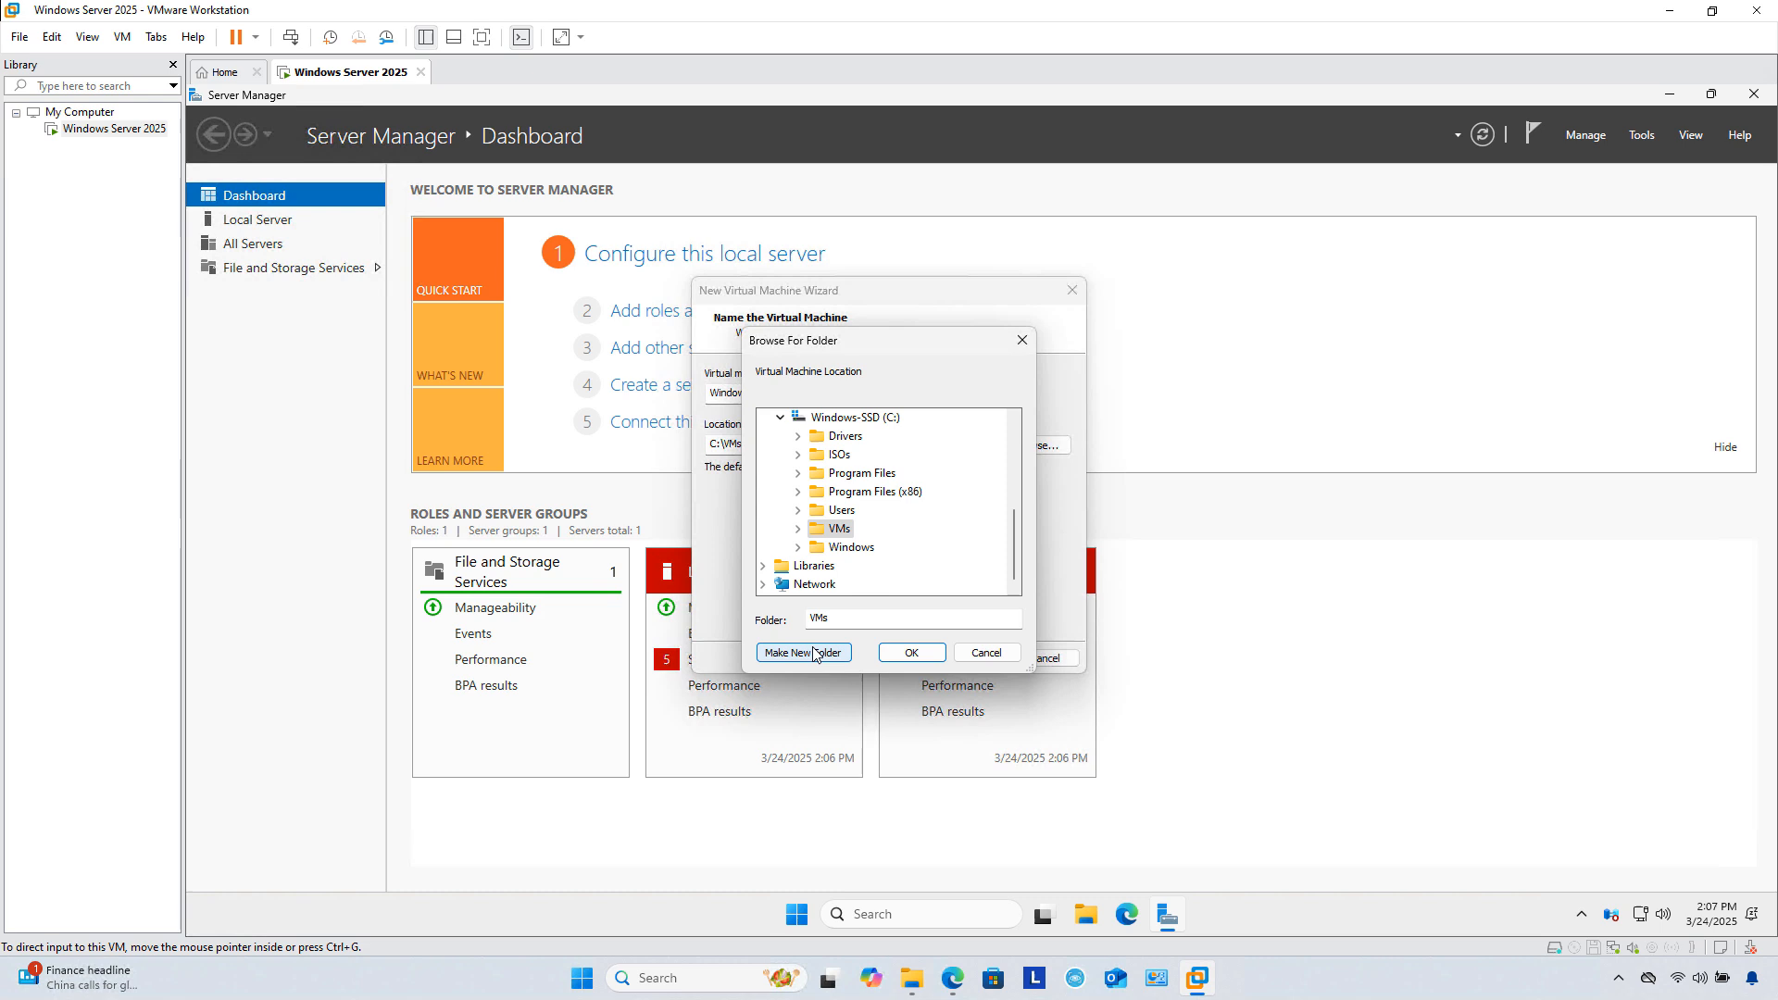
left_click(812, 653)
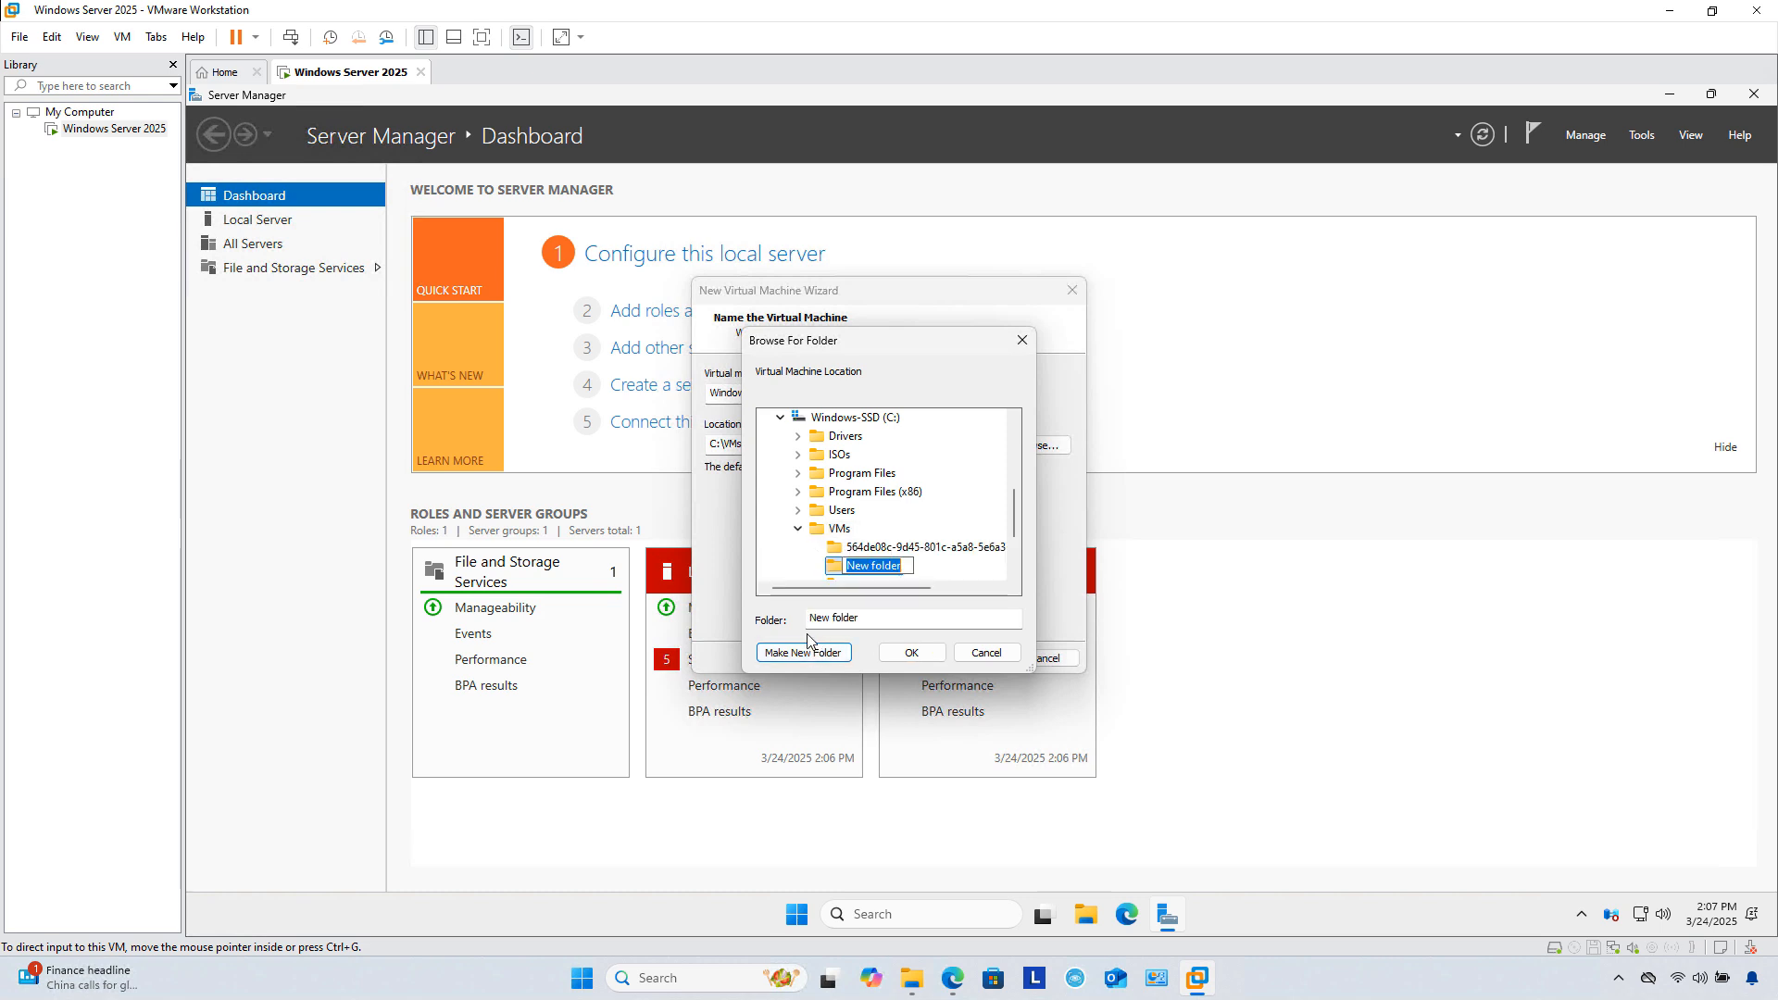
type("Win25-2")
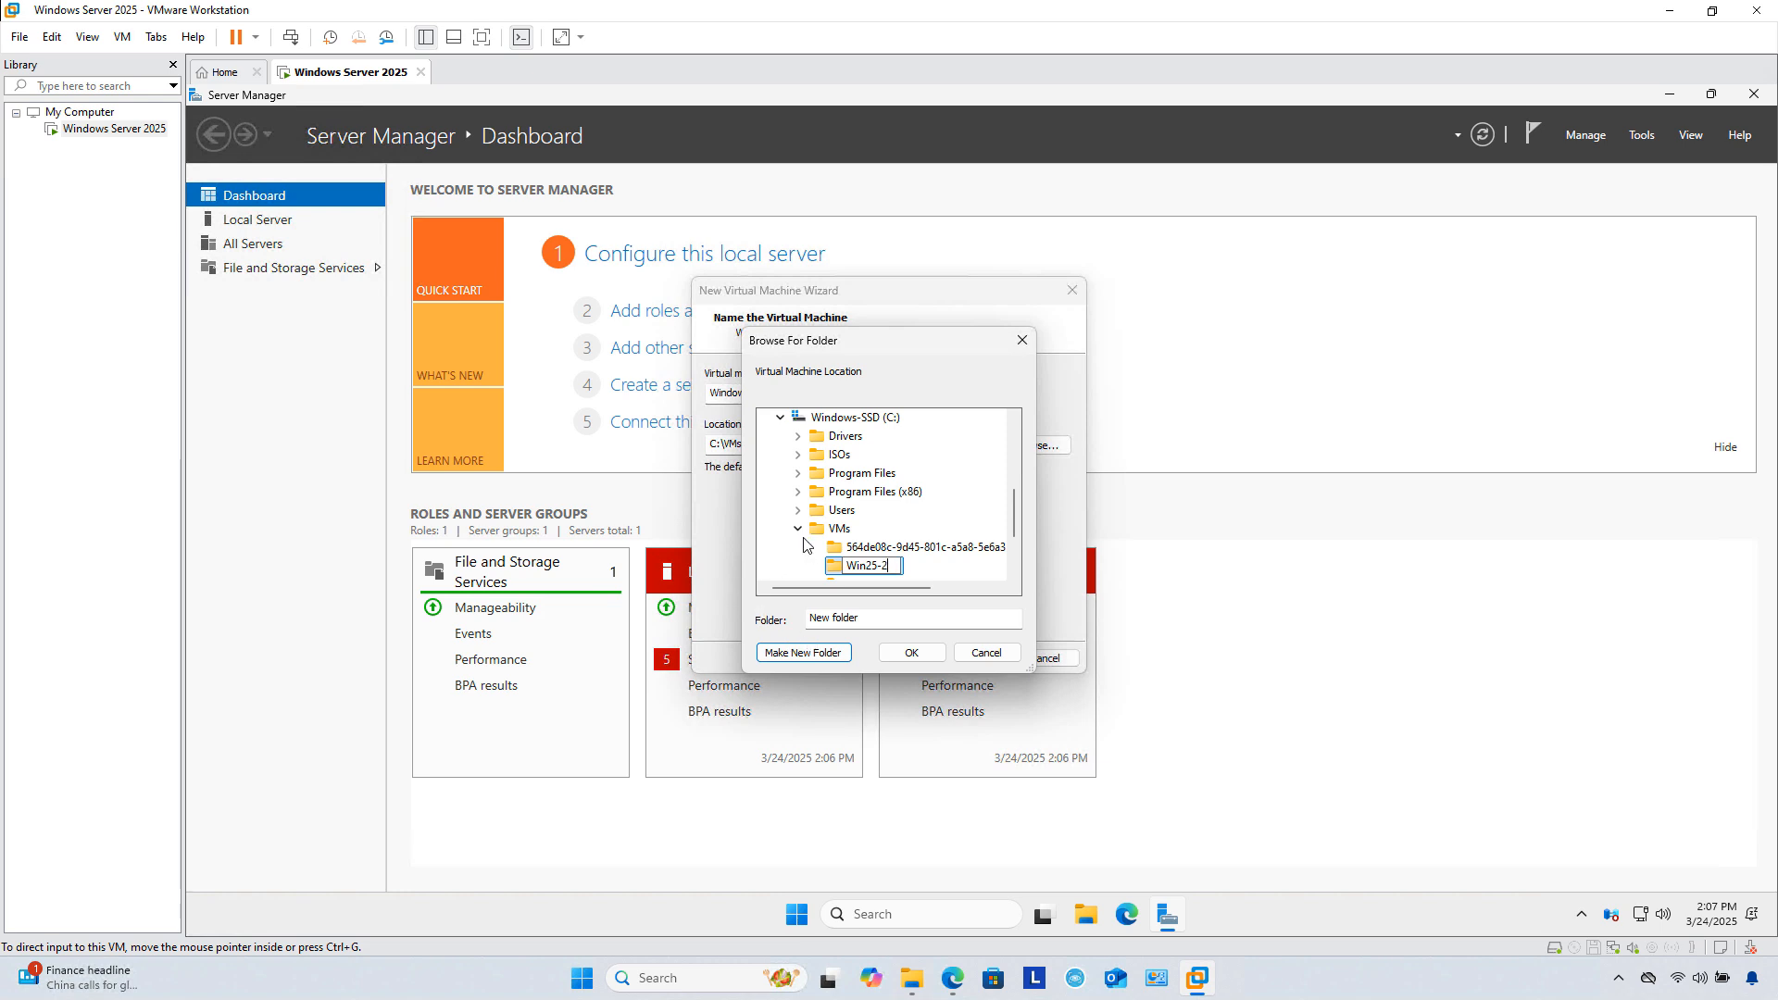
key("Return")
left_click(895, 658)
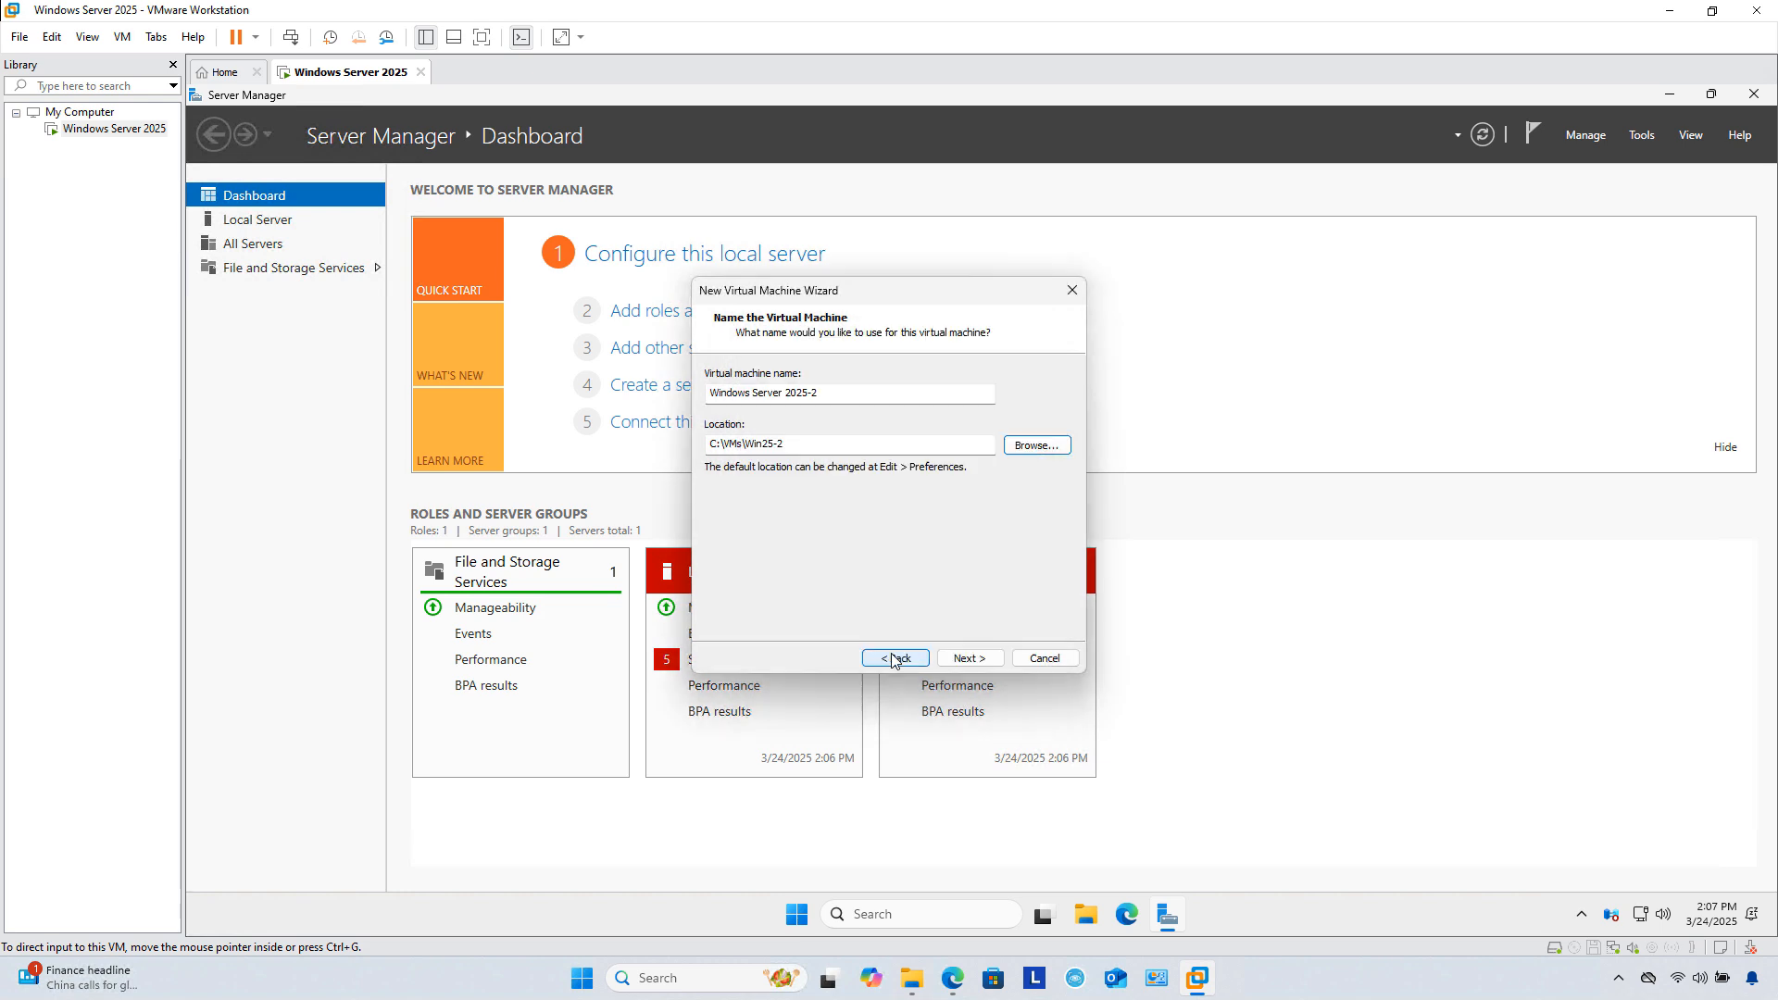
left_click(960, 659)
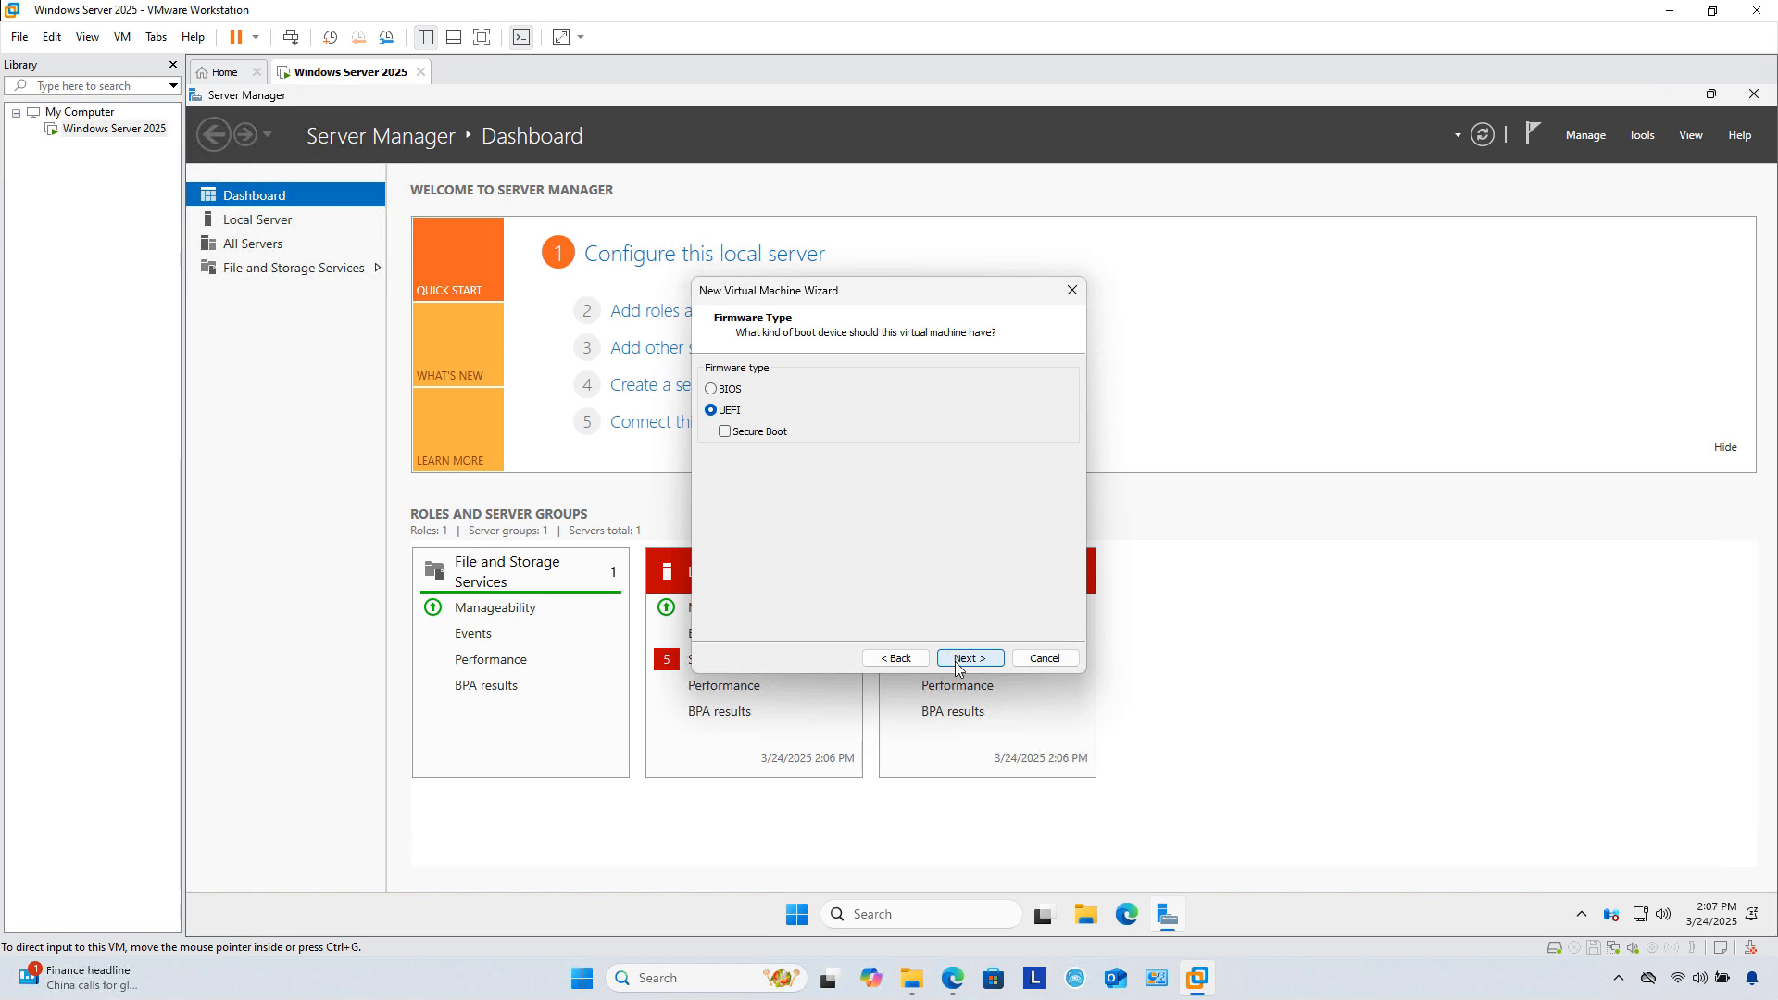
left_click(959, 659)
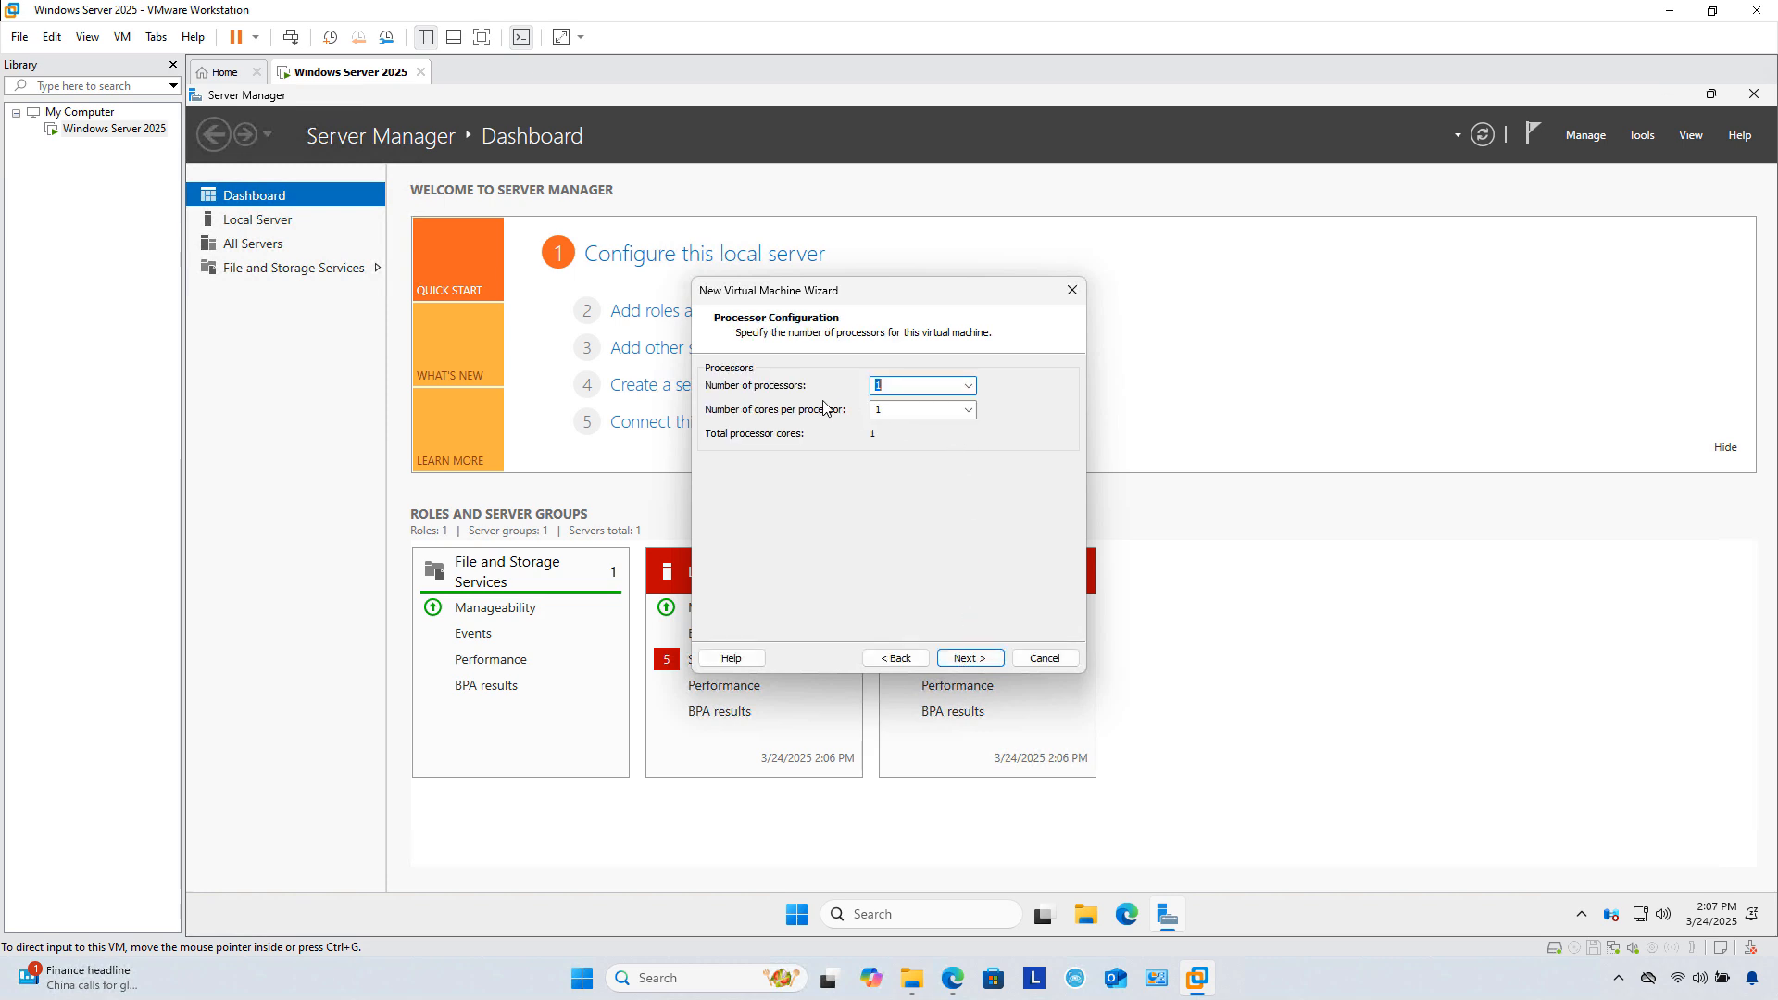
Step: Check the host CPU in Task Manager, then give the new VM 4 processors
right_click(1266, 993)
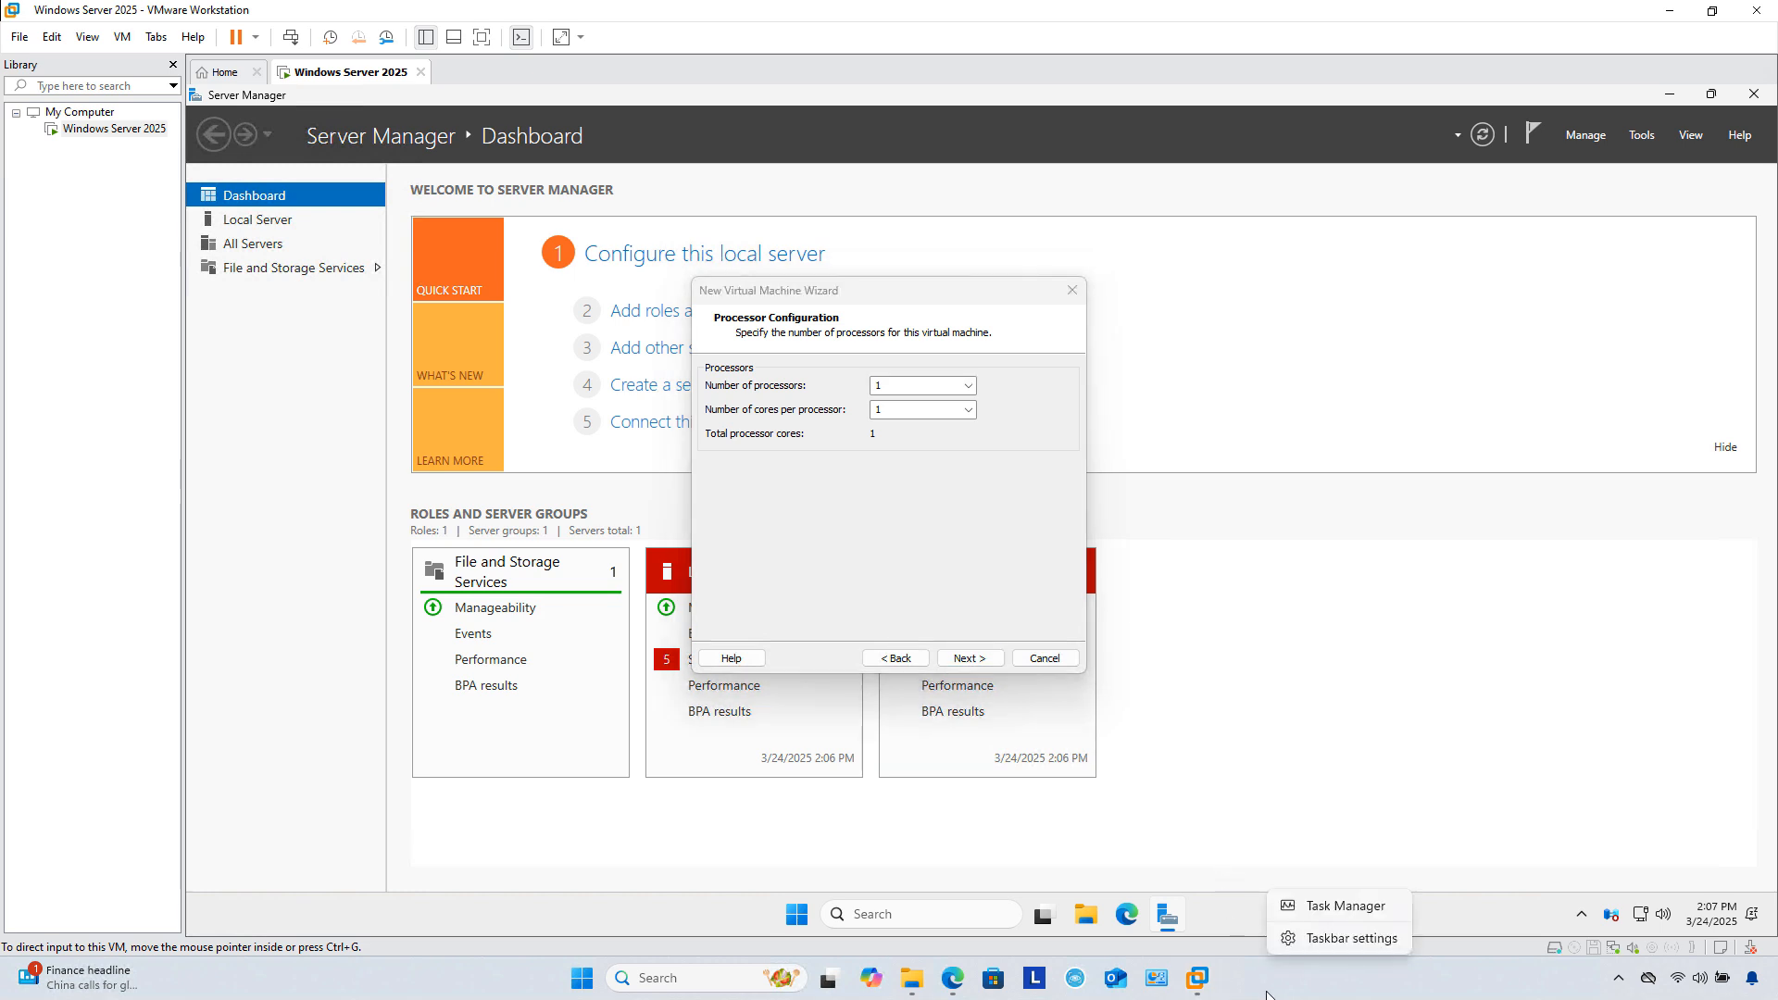
left_click(1306, 909)
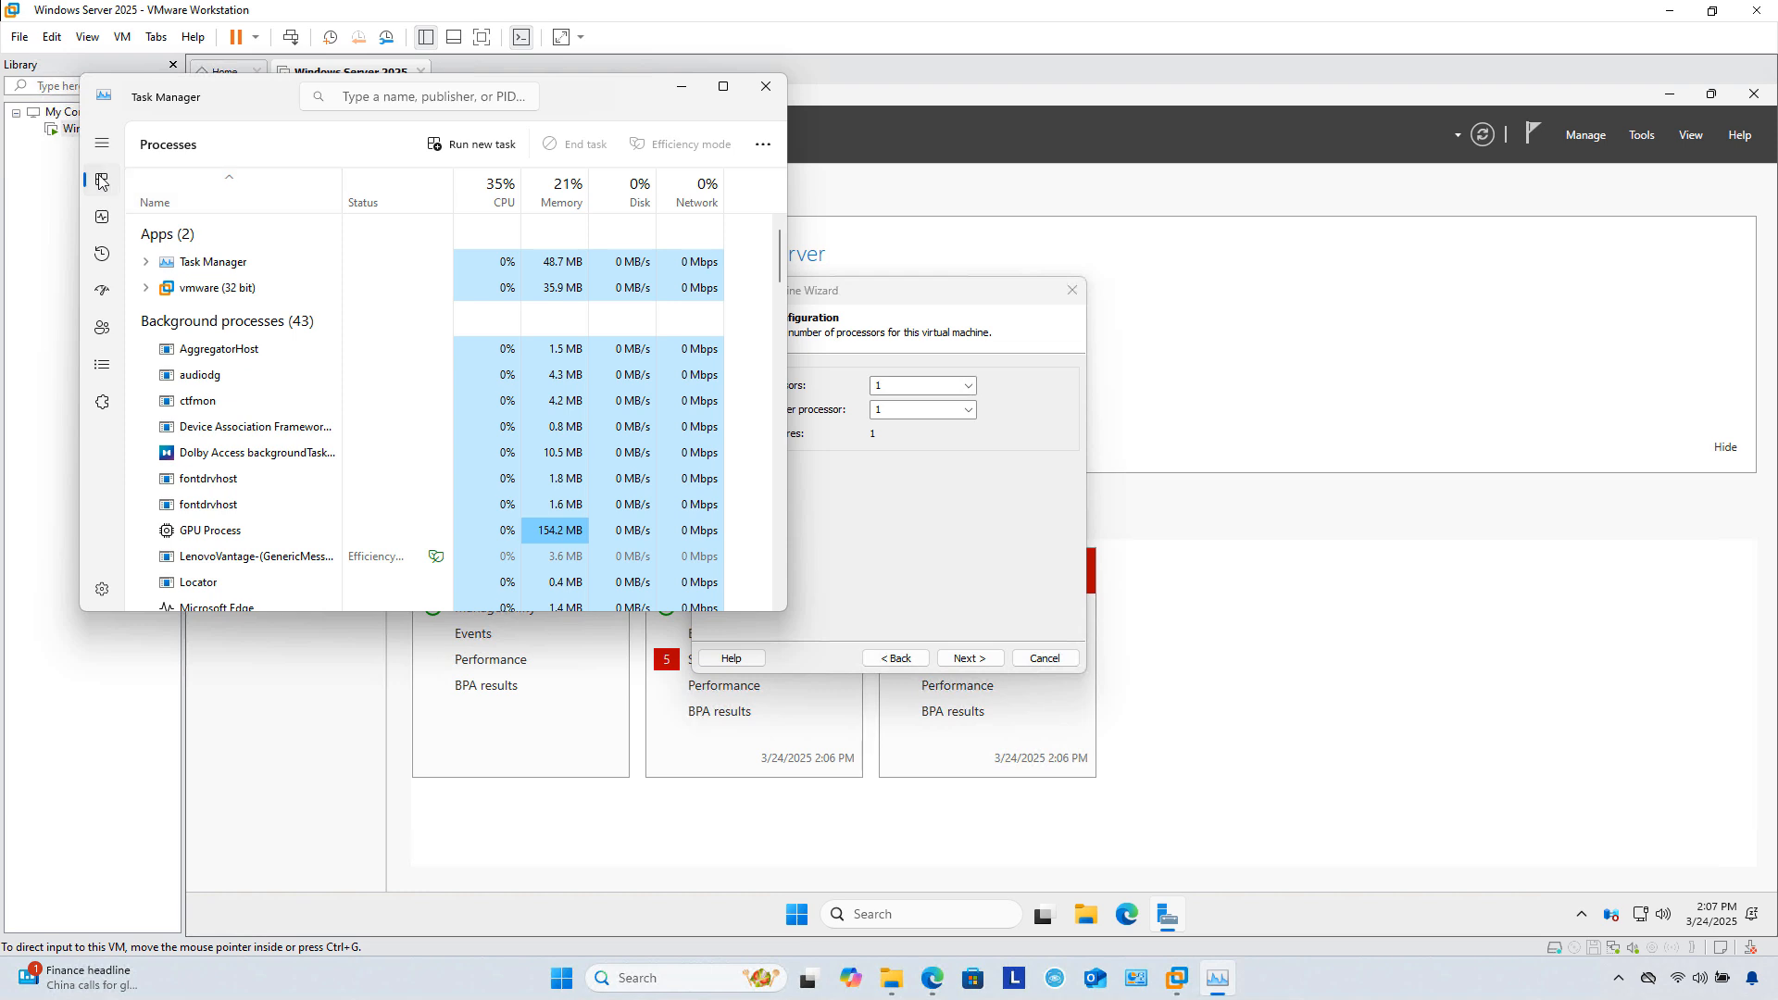
left_click(102, 219)
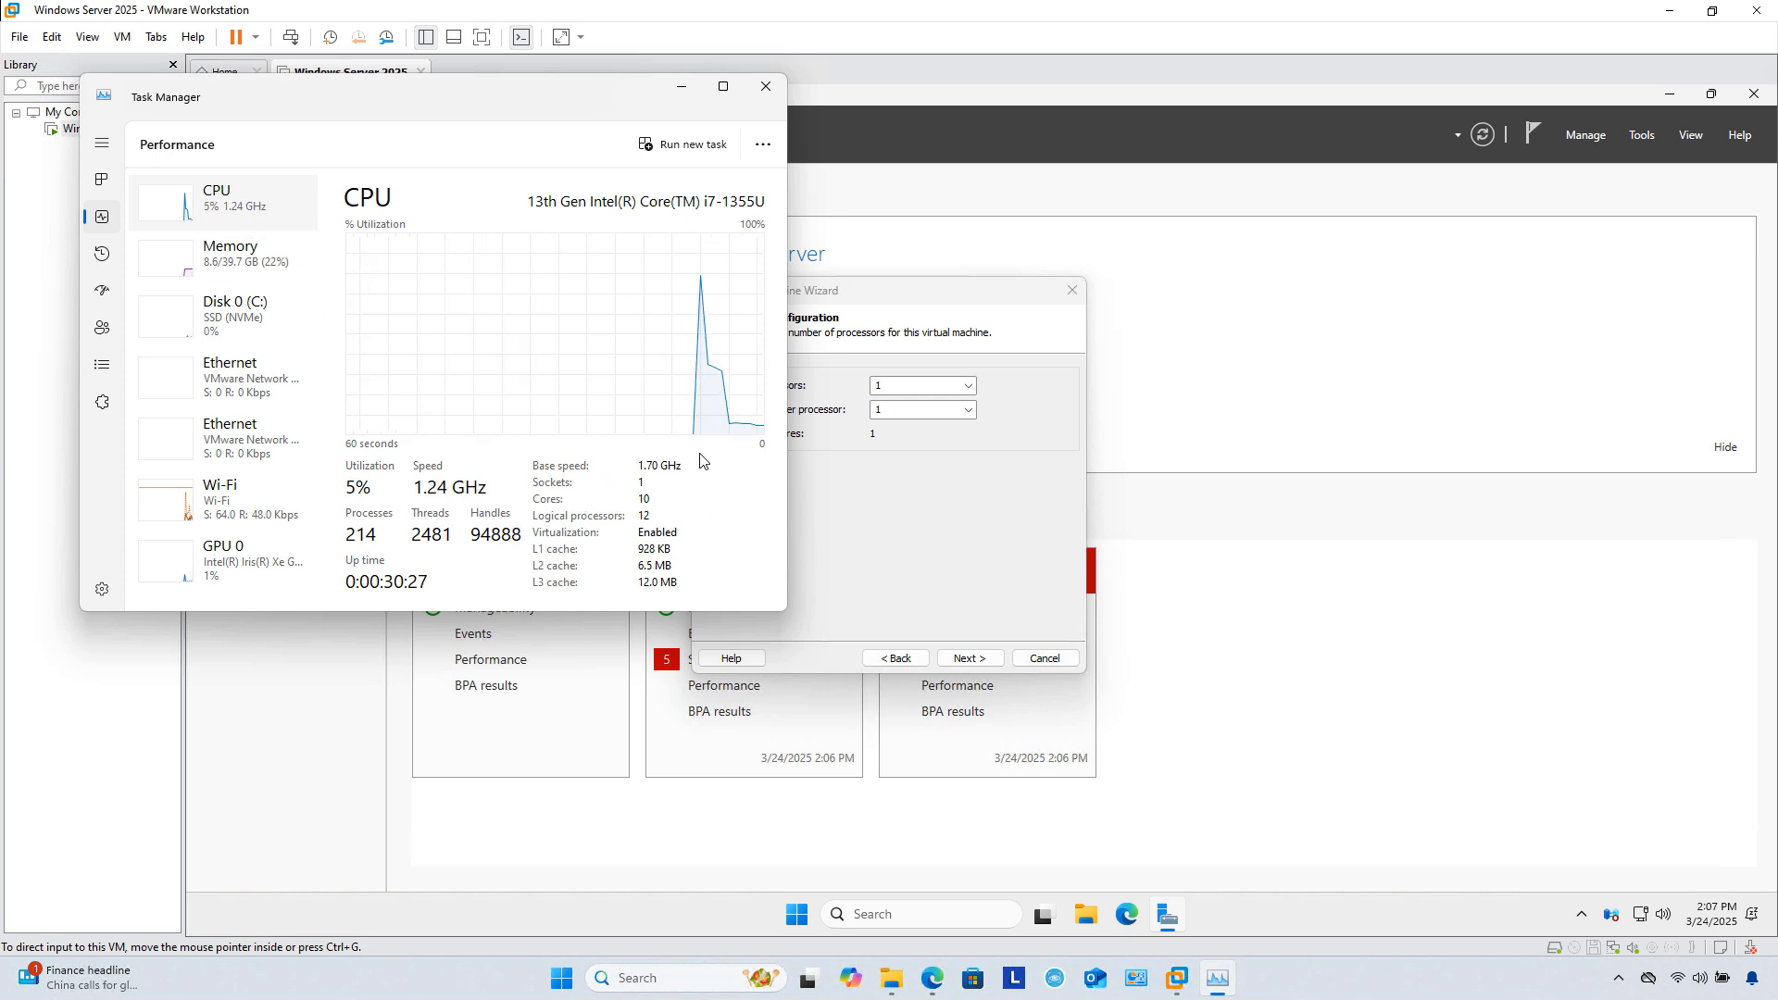
left_click(765, 86)
left_click(964, 385)
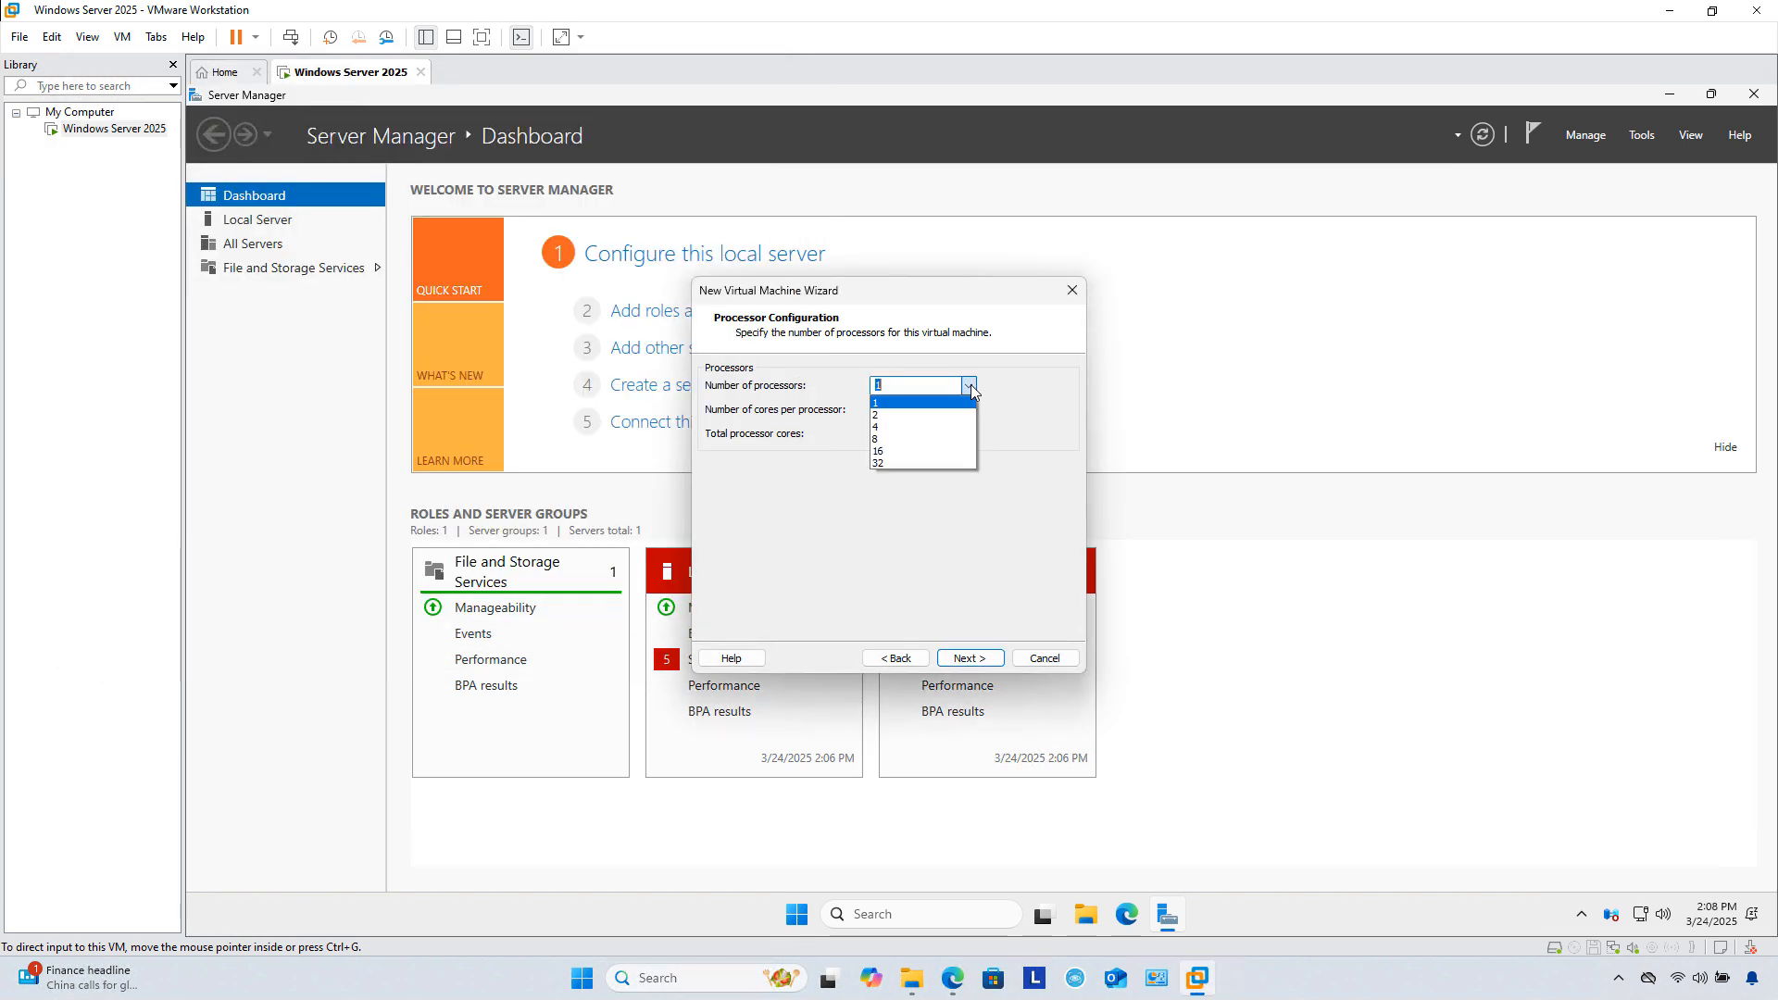
left_click(954, 432)
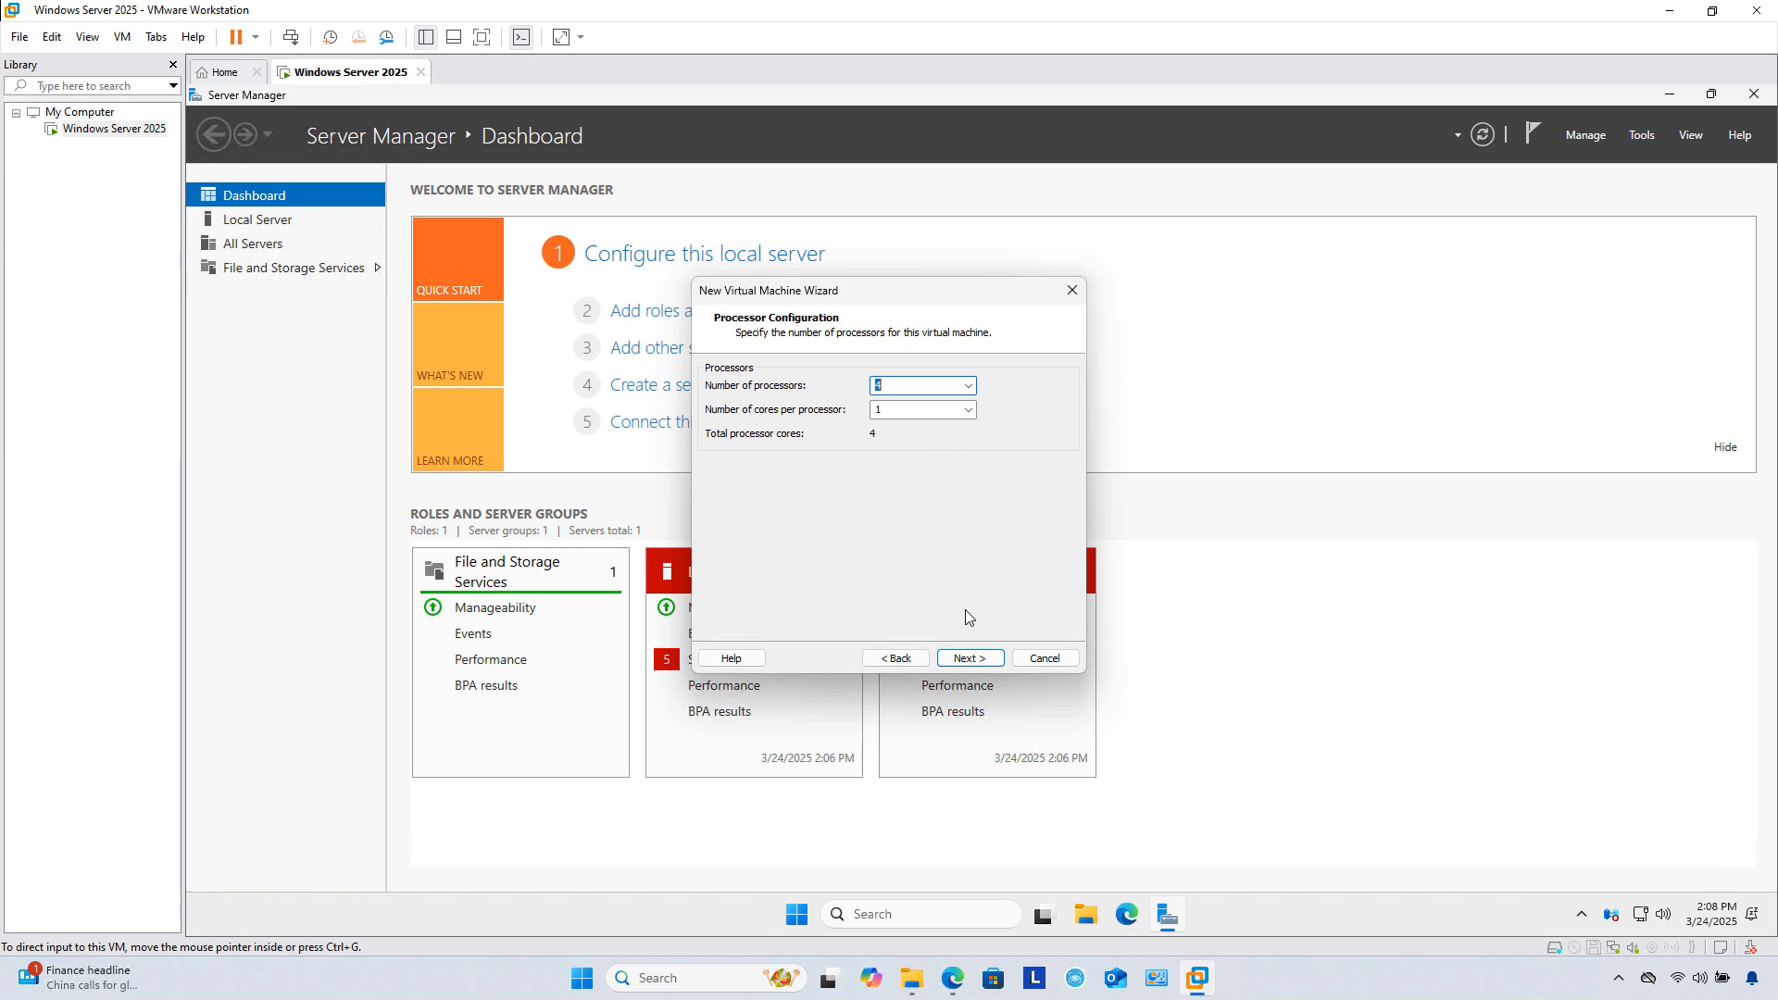
left_click(970, 658)
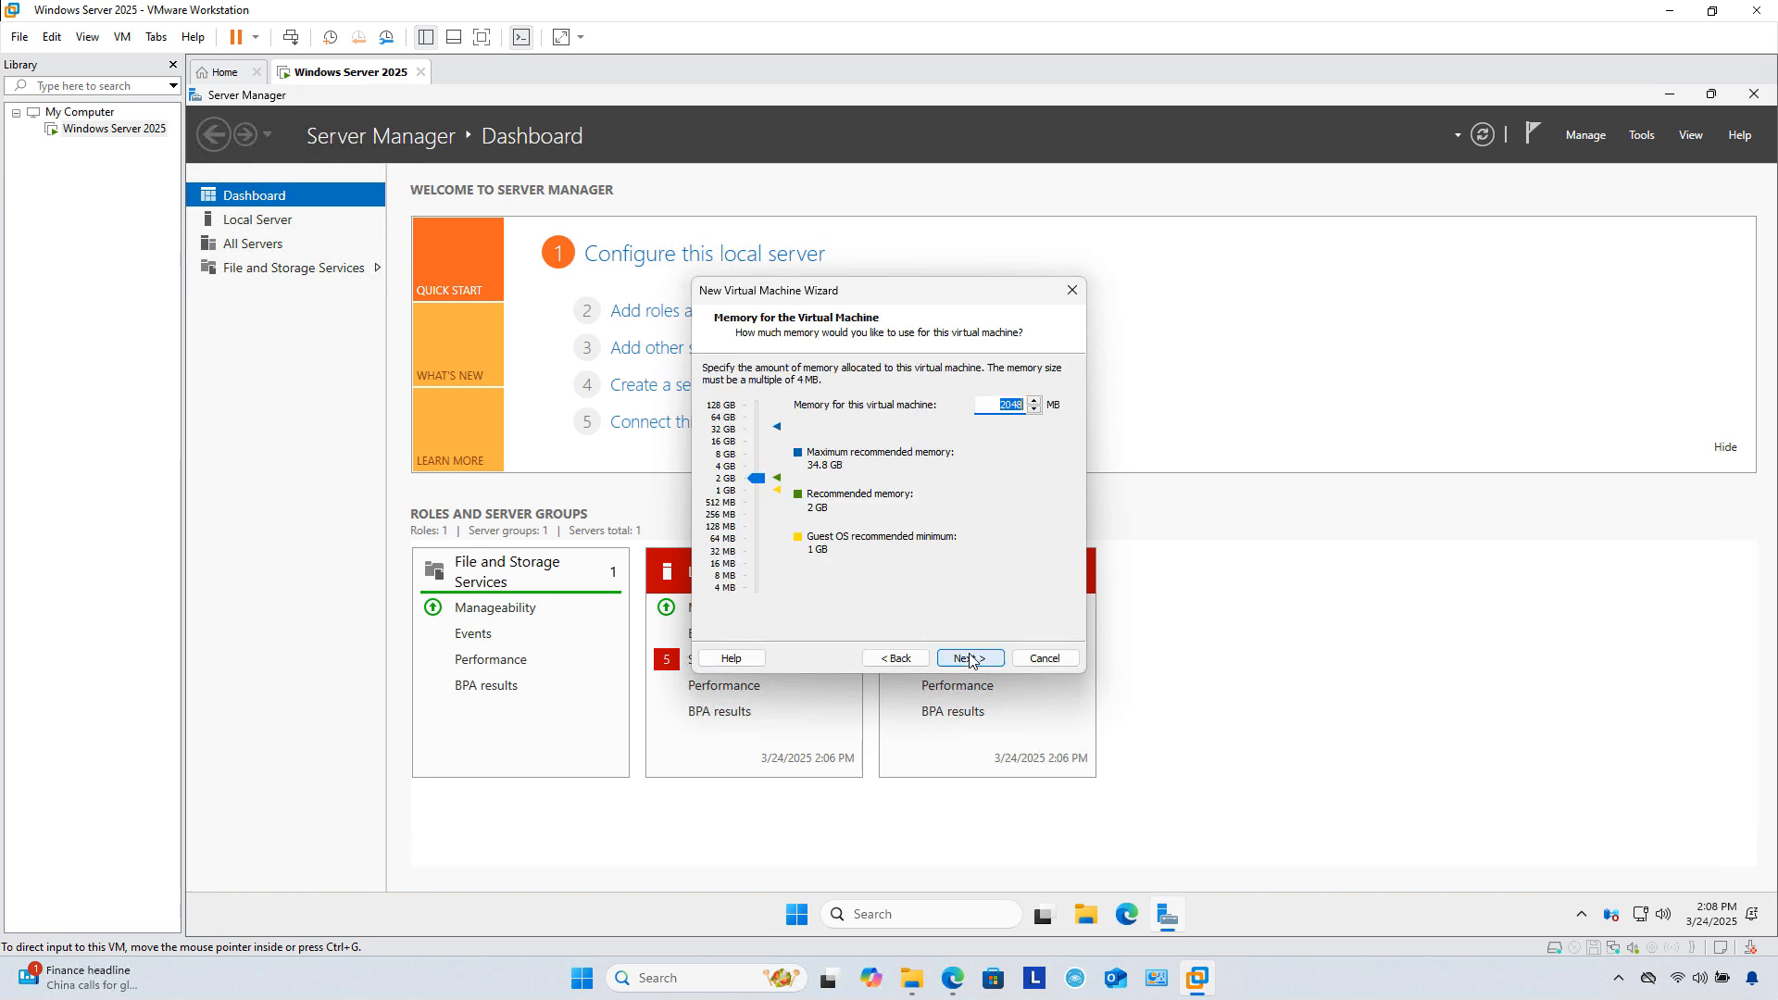
Step: Check available host memory in Task Manager, then raise the VM's memory from 2048 to 6048 MB
right_click(1283, 974)
left_click(1323, 903)
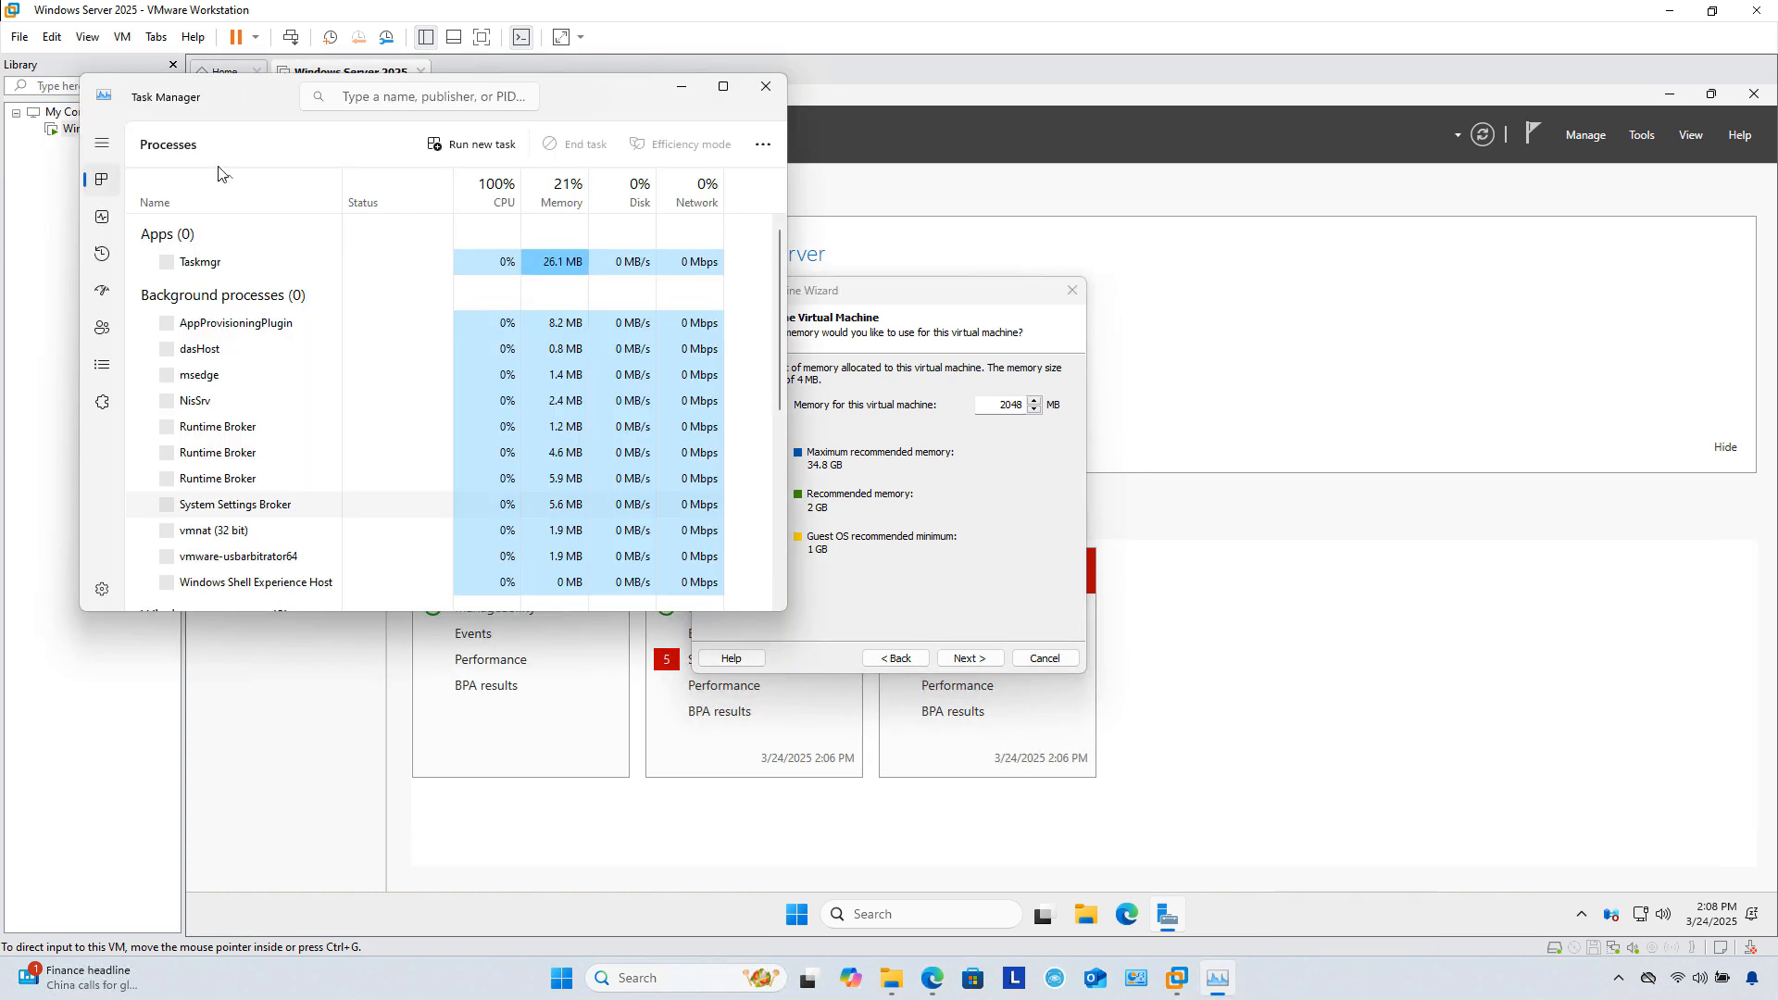
left_click(100, 215)
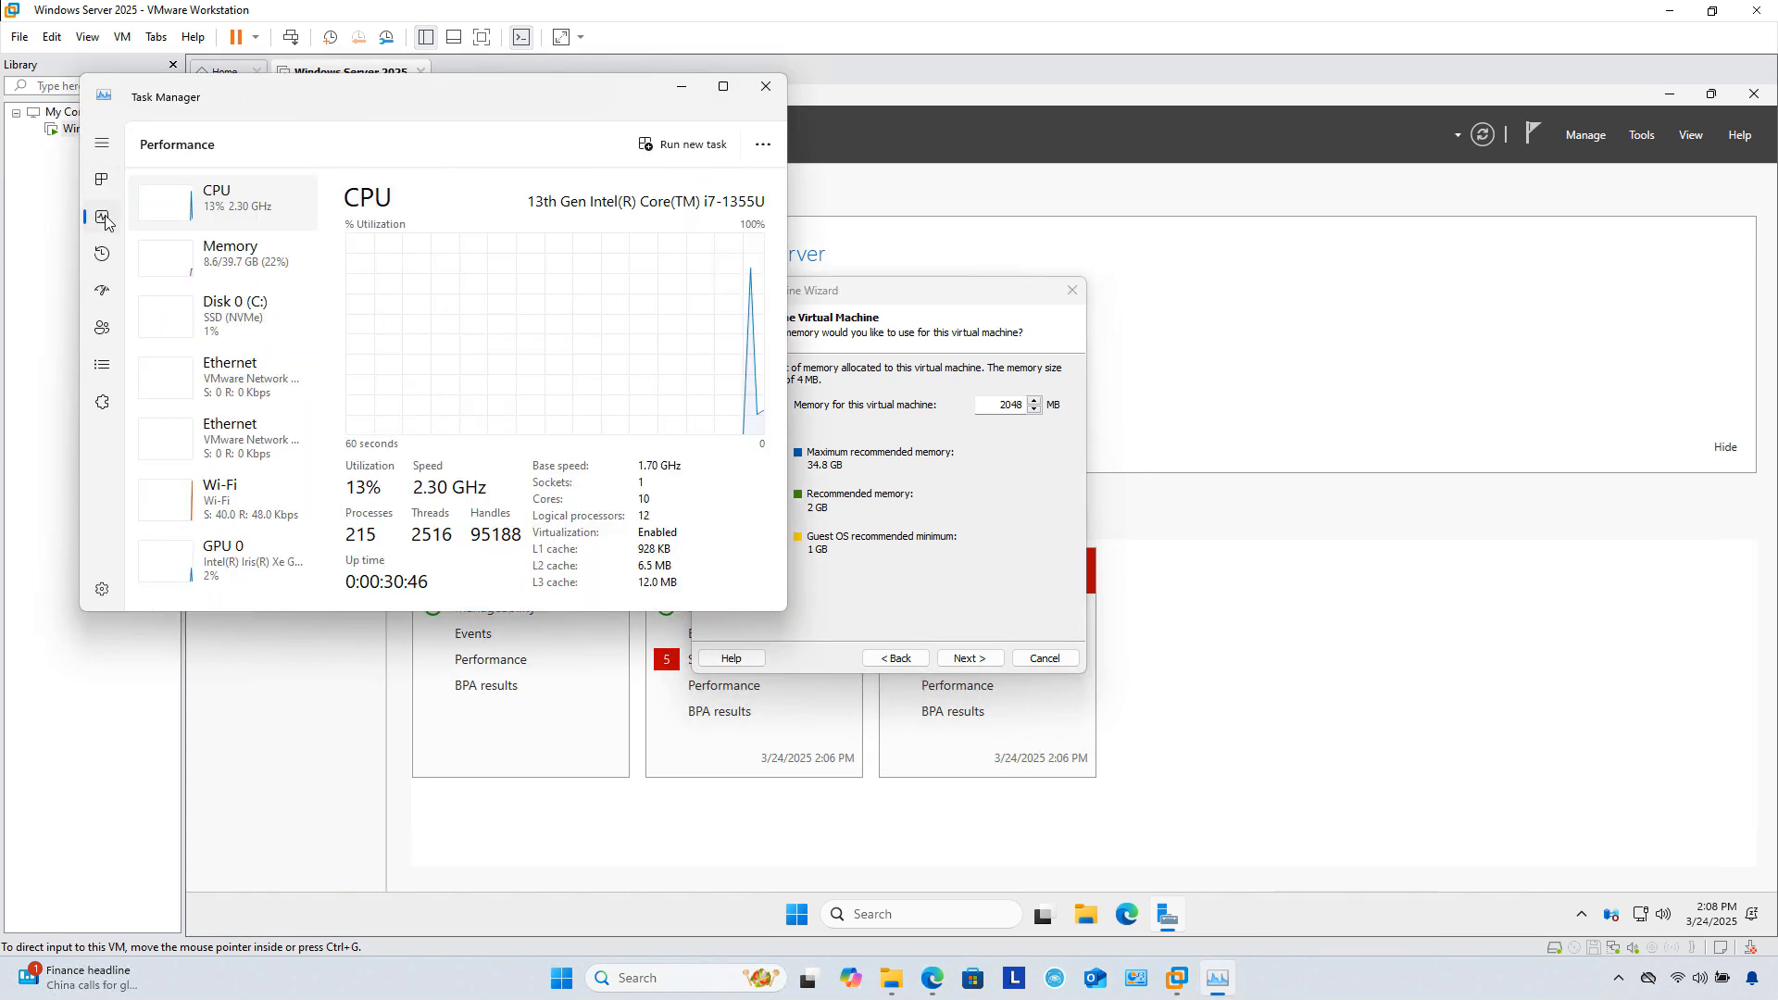
left_click(237, 259)
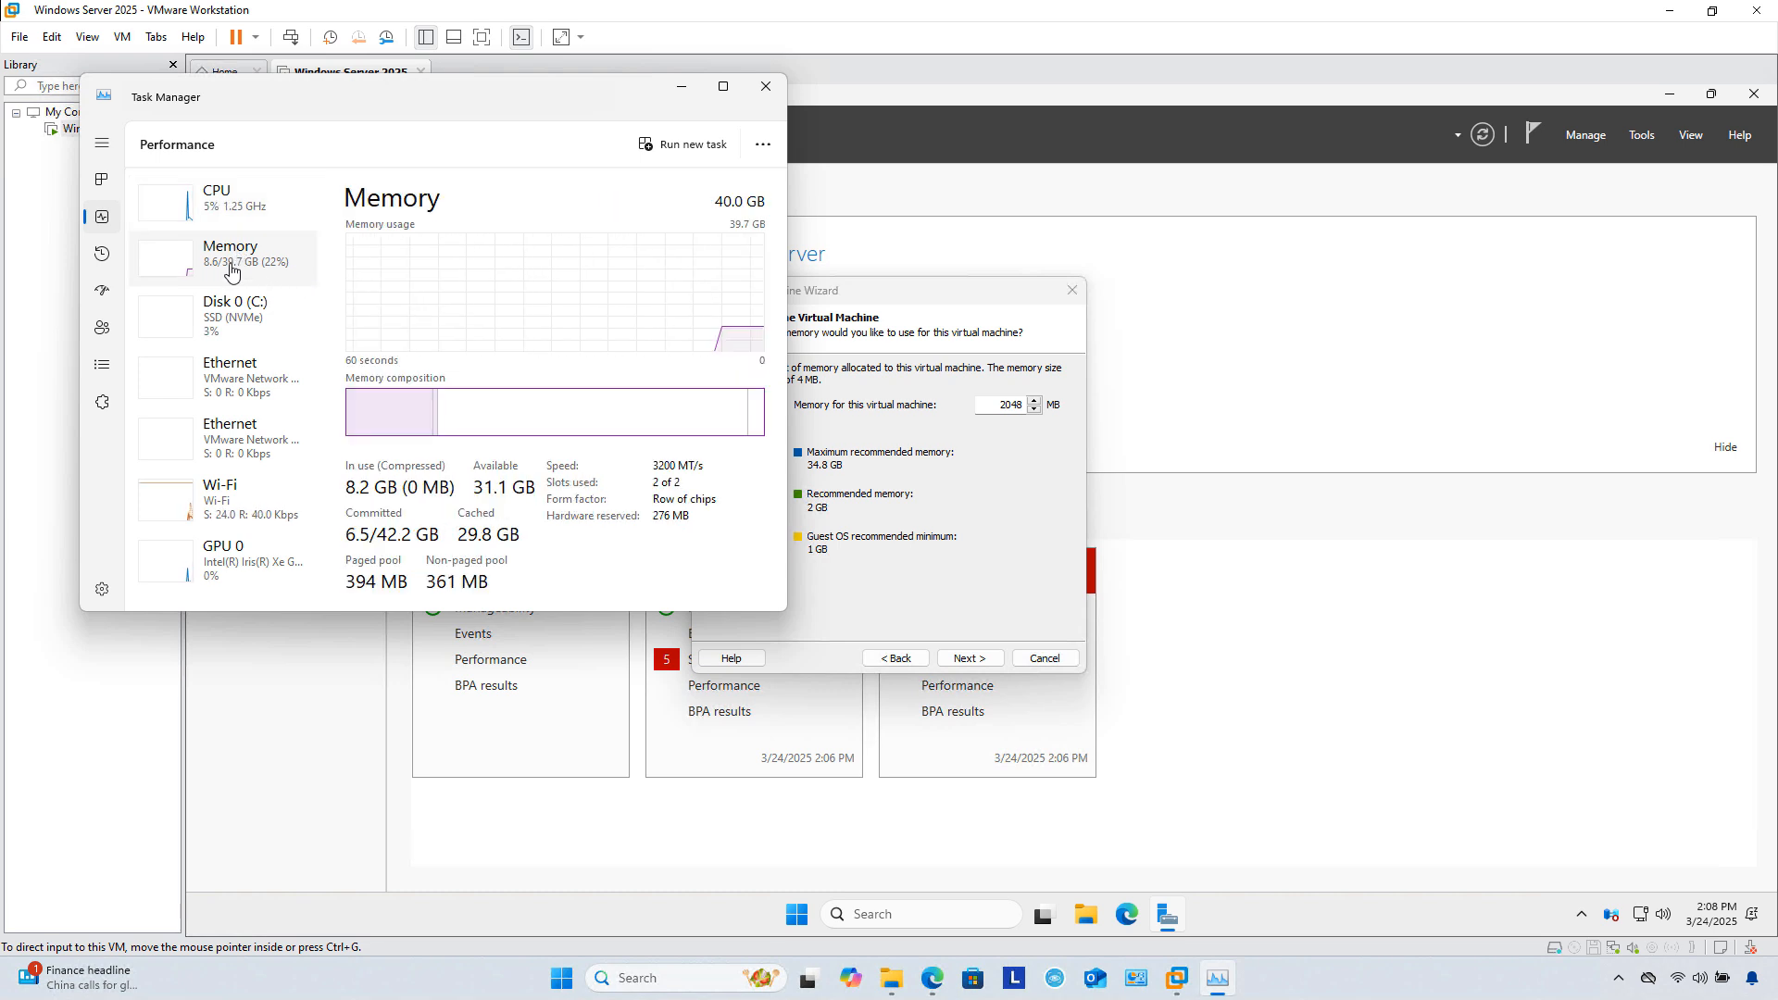
left_click(765, 87)
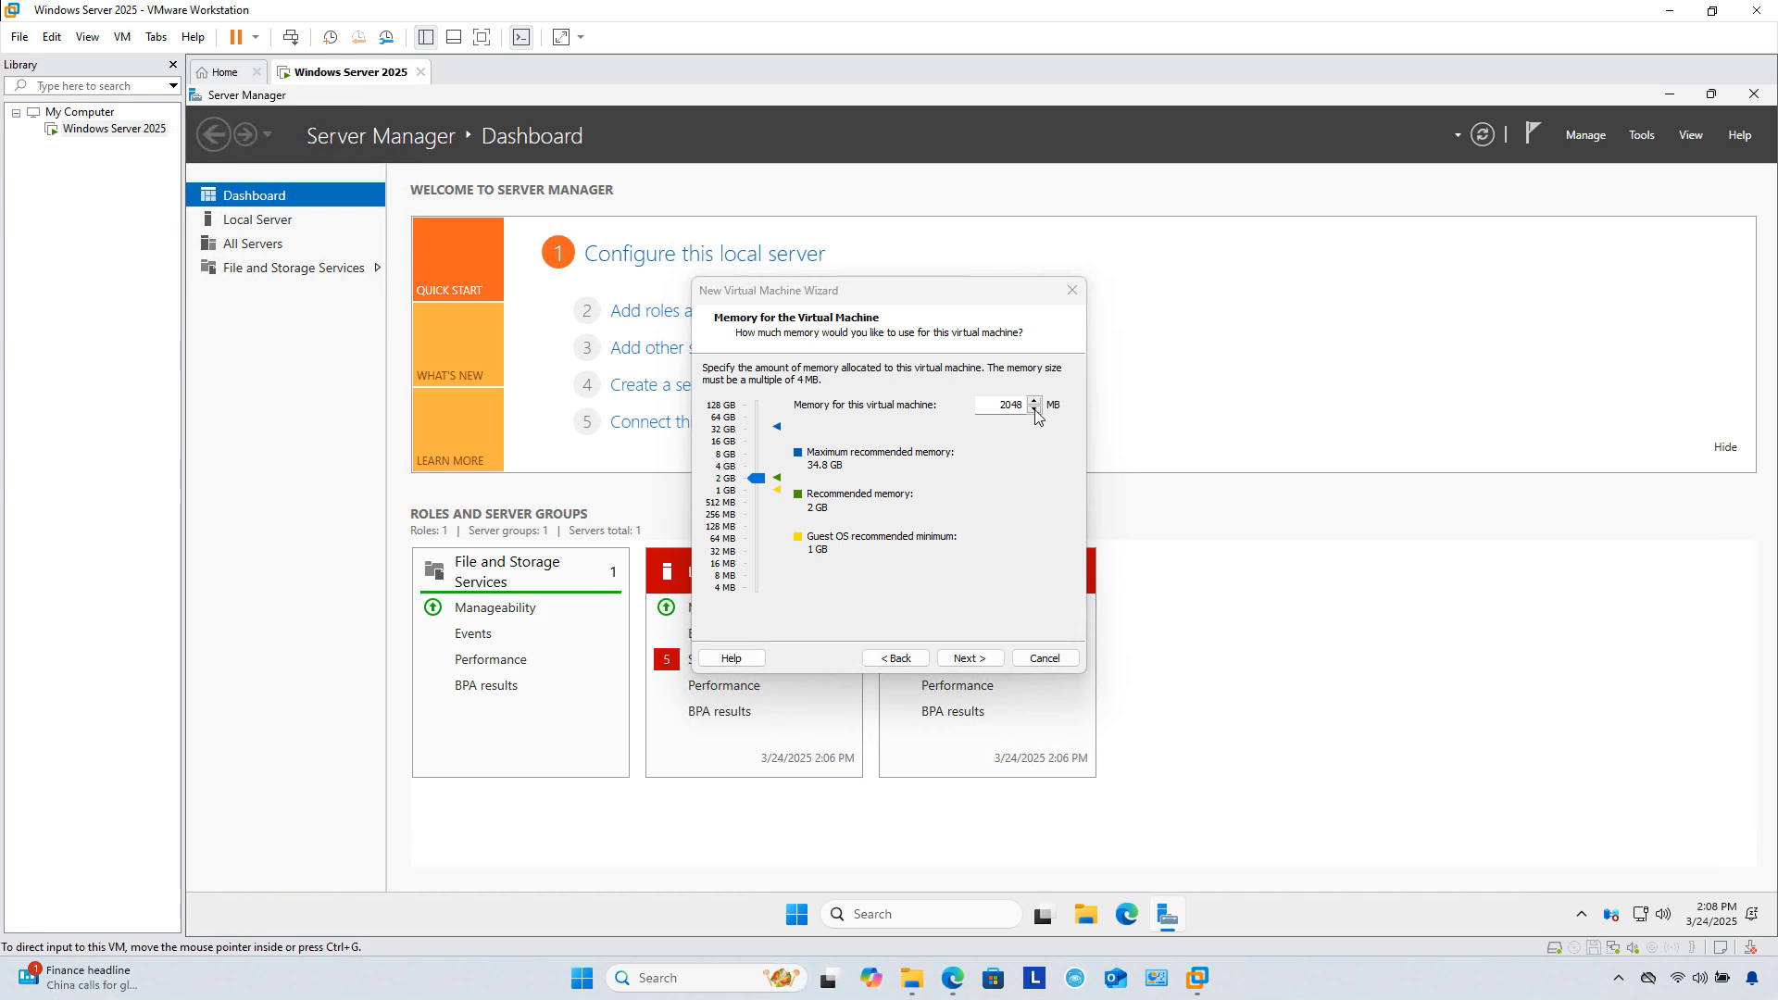
left_click(990, 405)
key("Delete")
key("Delete")
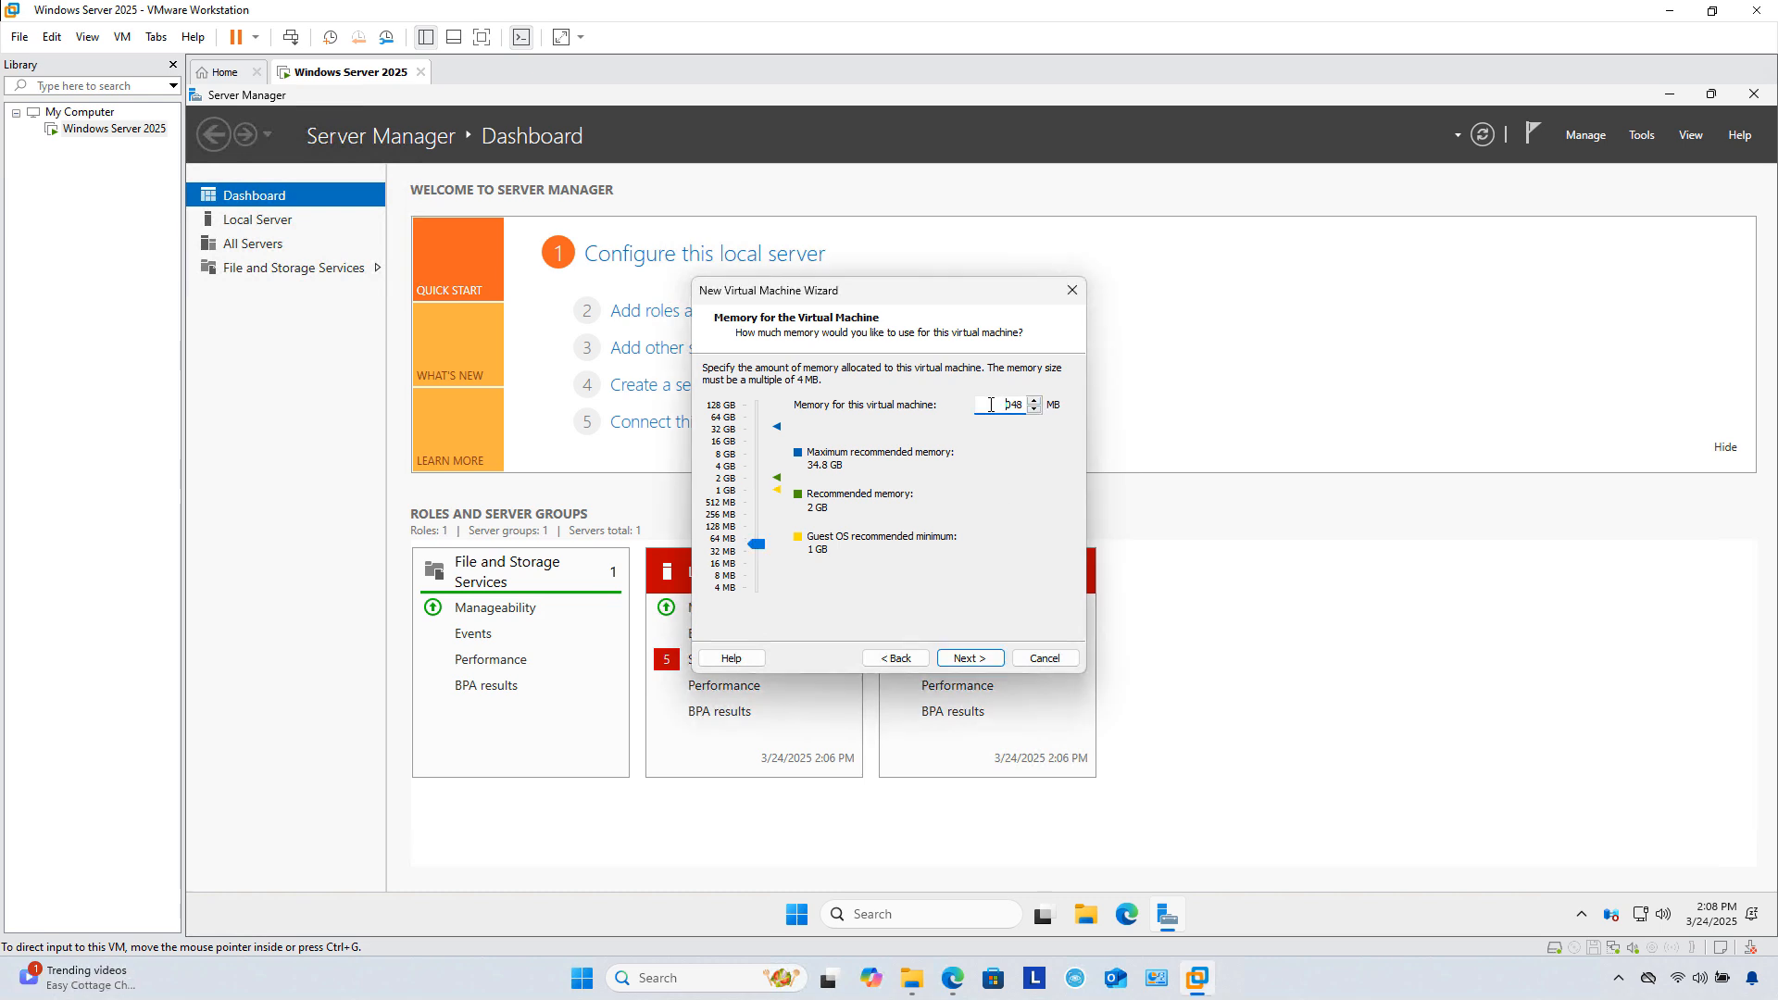
type("60")
left_click(963, 660)
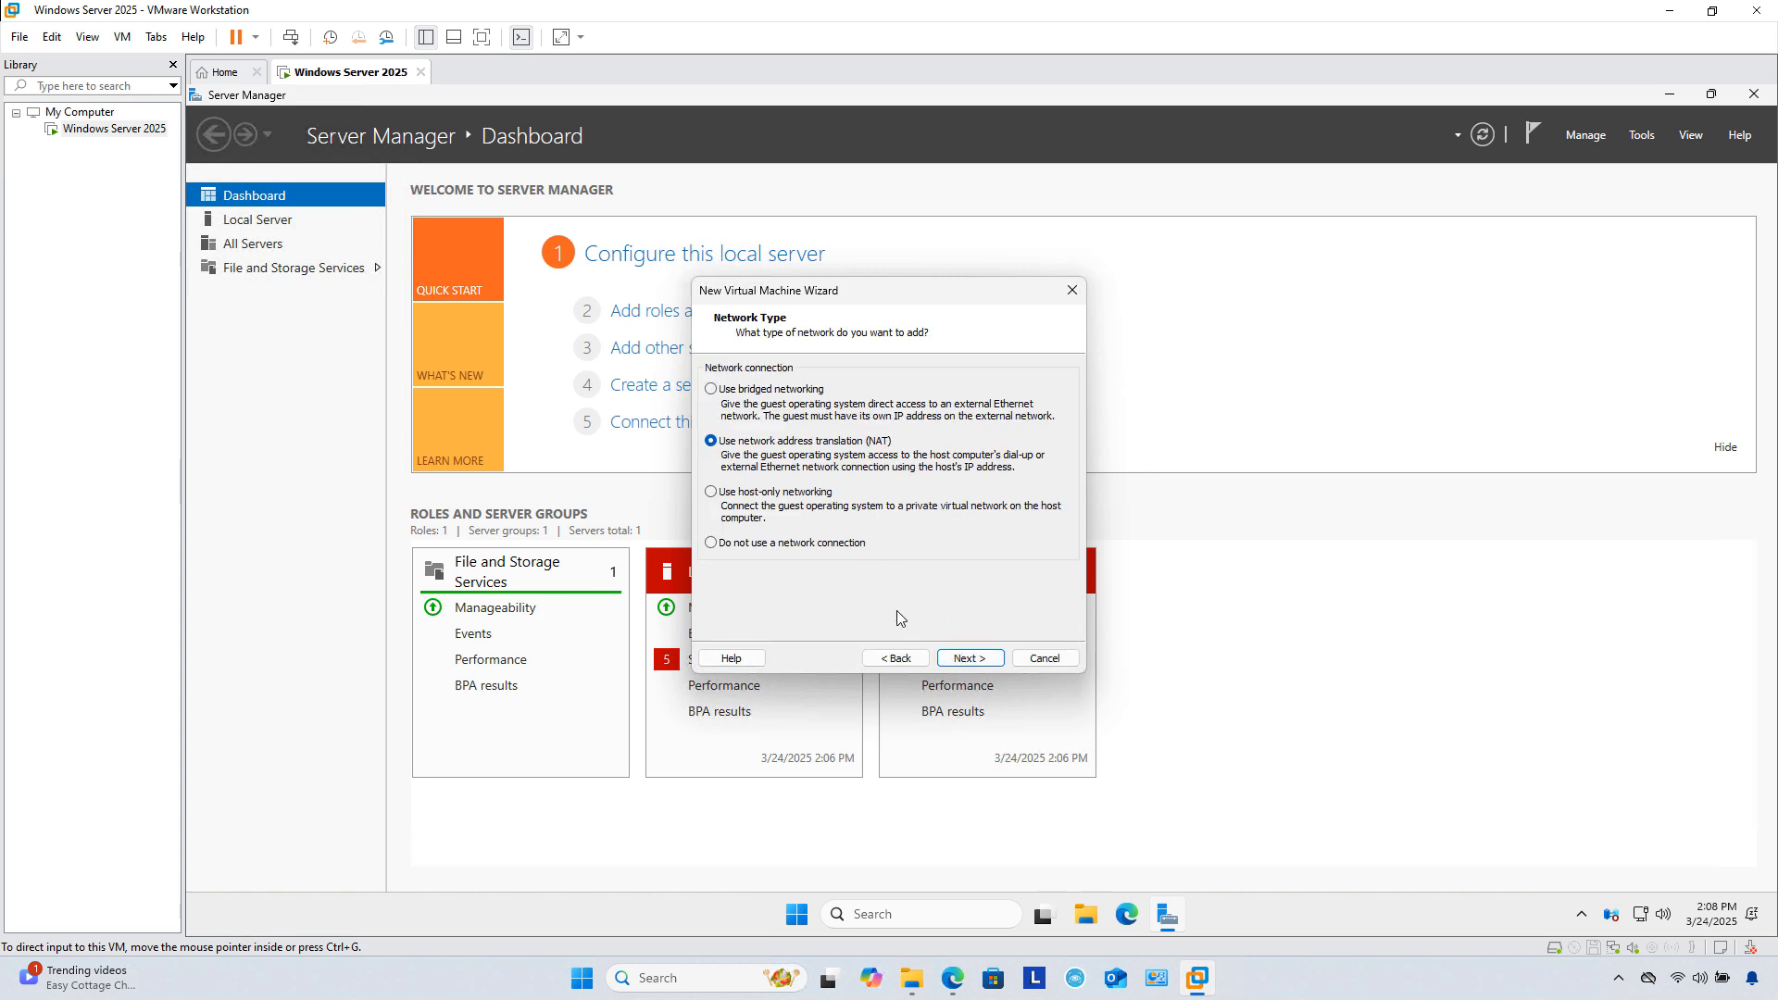
Step: Keep NAT and NVMe, create a new 60 GB split virtual disk, and finish so Windows Server 2025-2 powers on
left_click(986, 665)
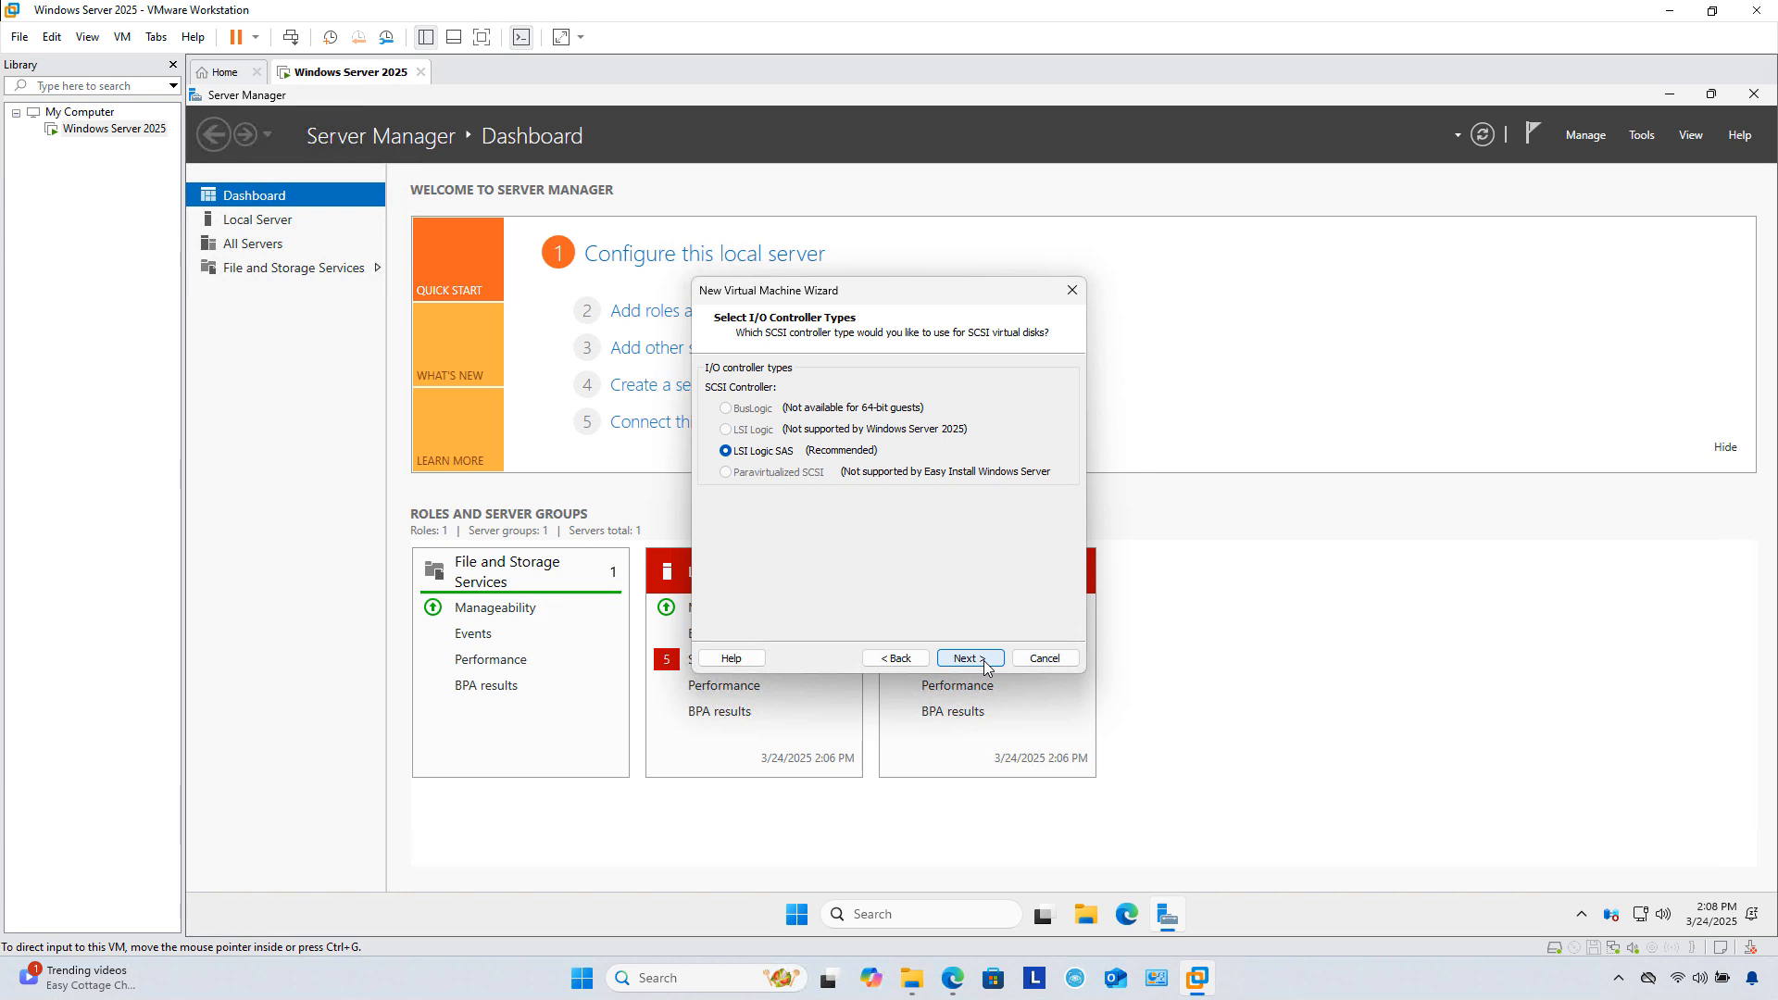
left_click(985, 665)
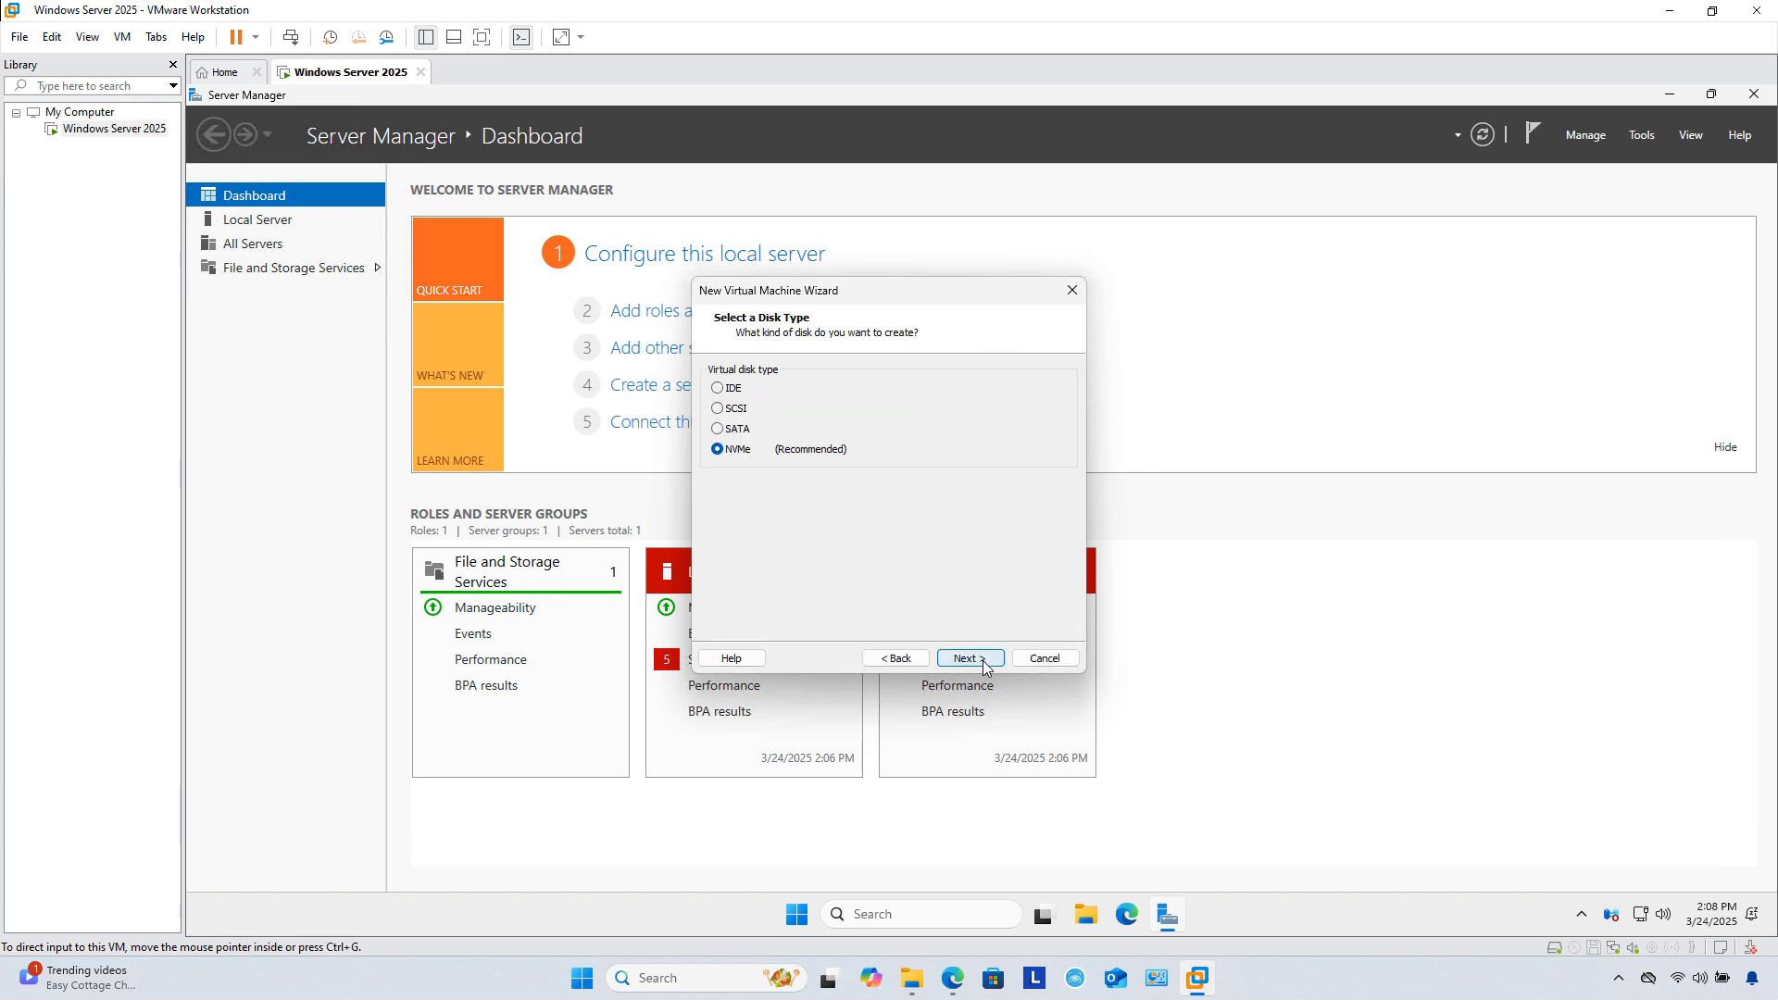
left_click(986, 665)
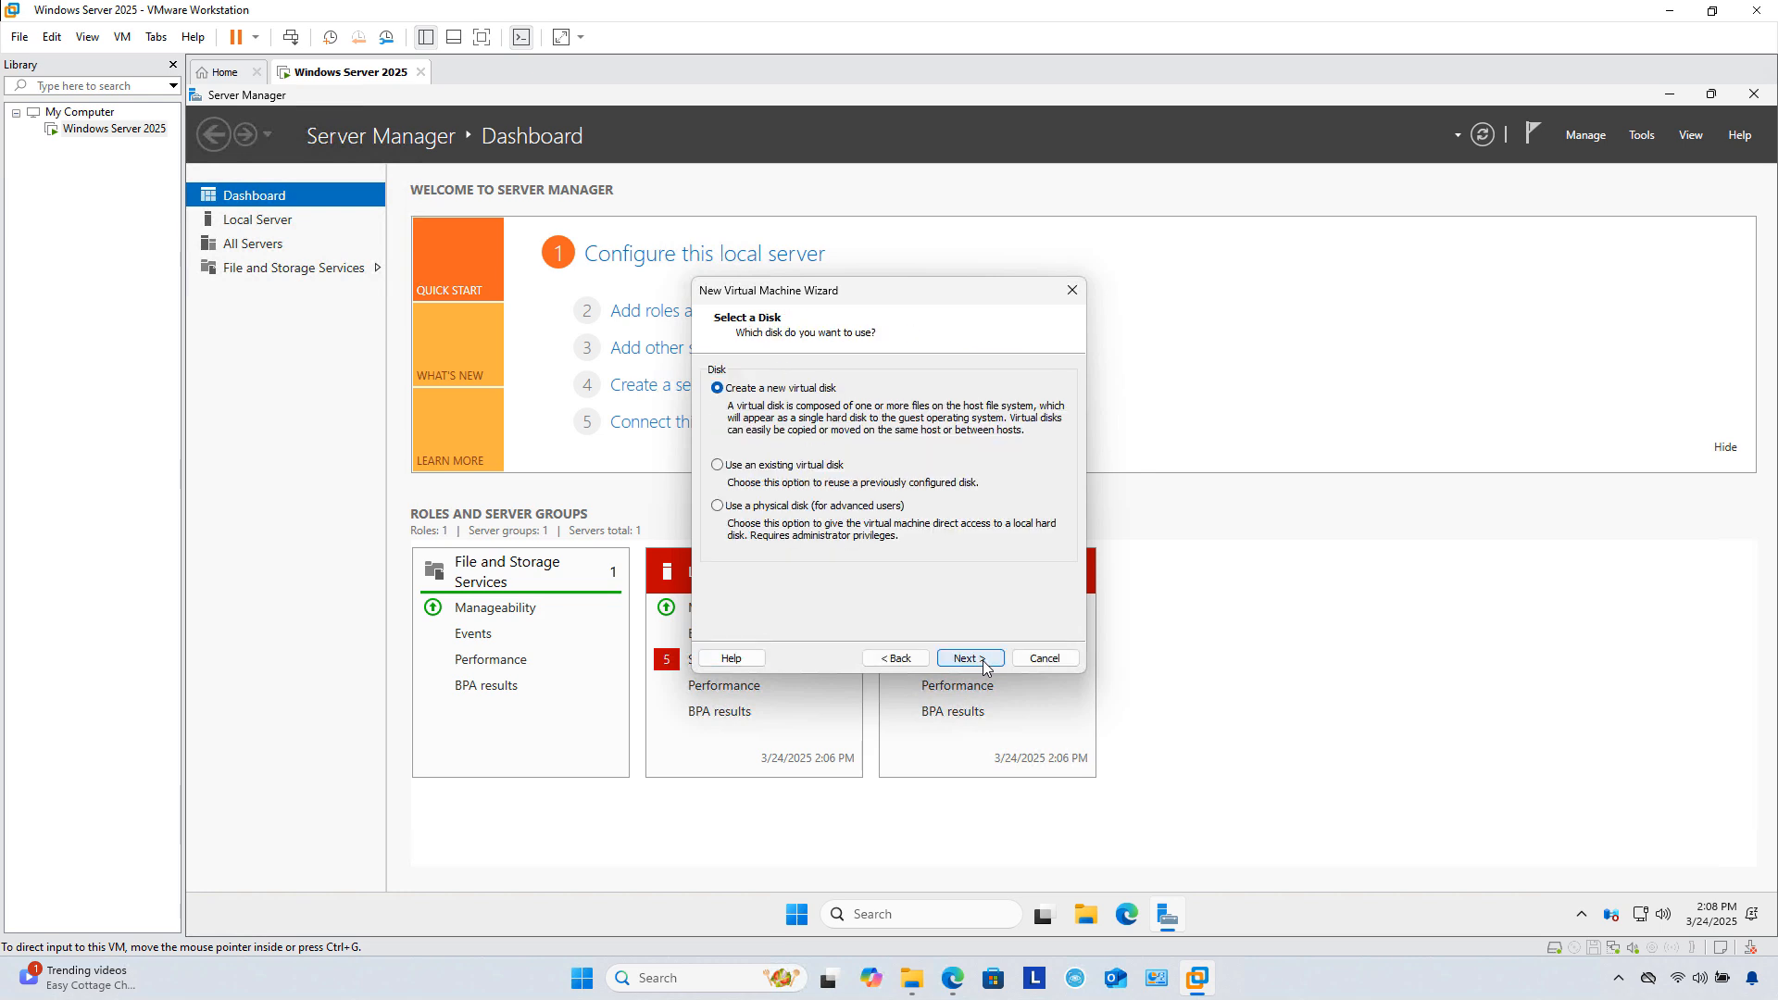
left_click(986, 665)
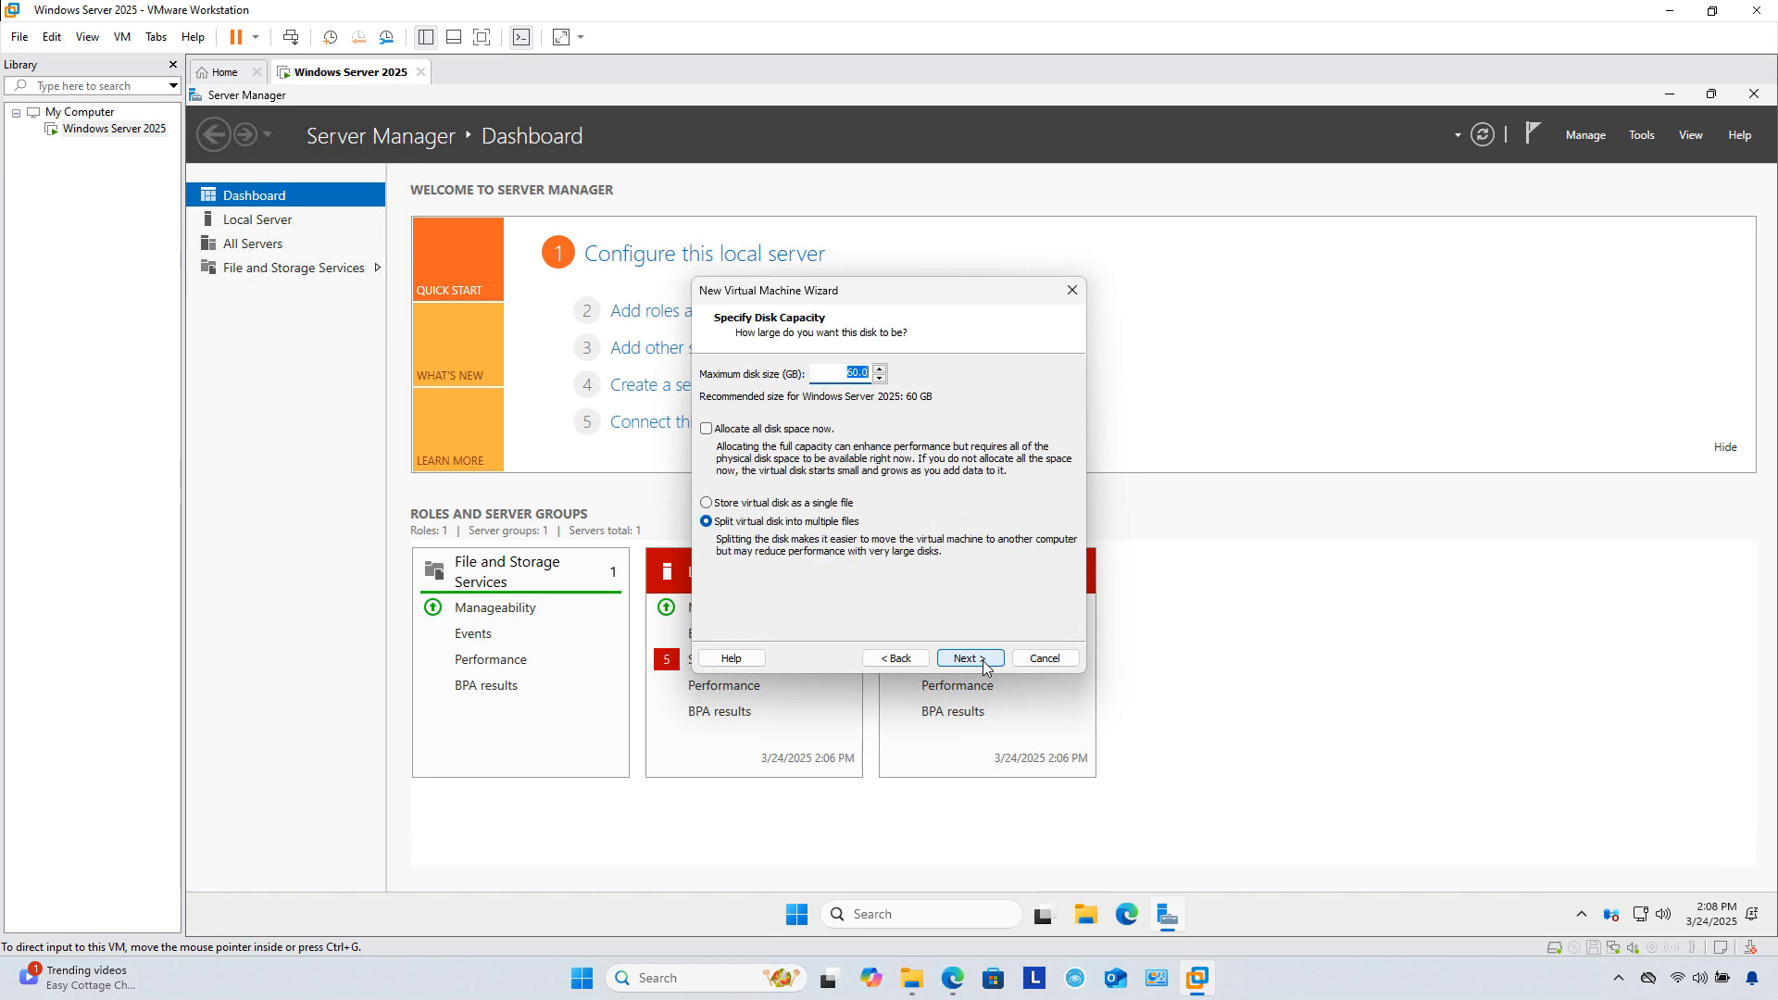
left_click(985, 665)
left_click(986, 665)
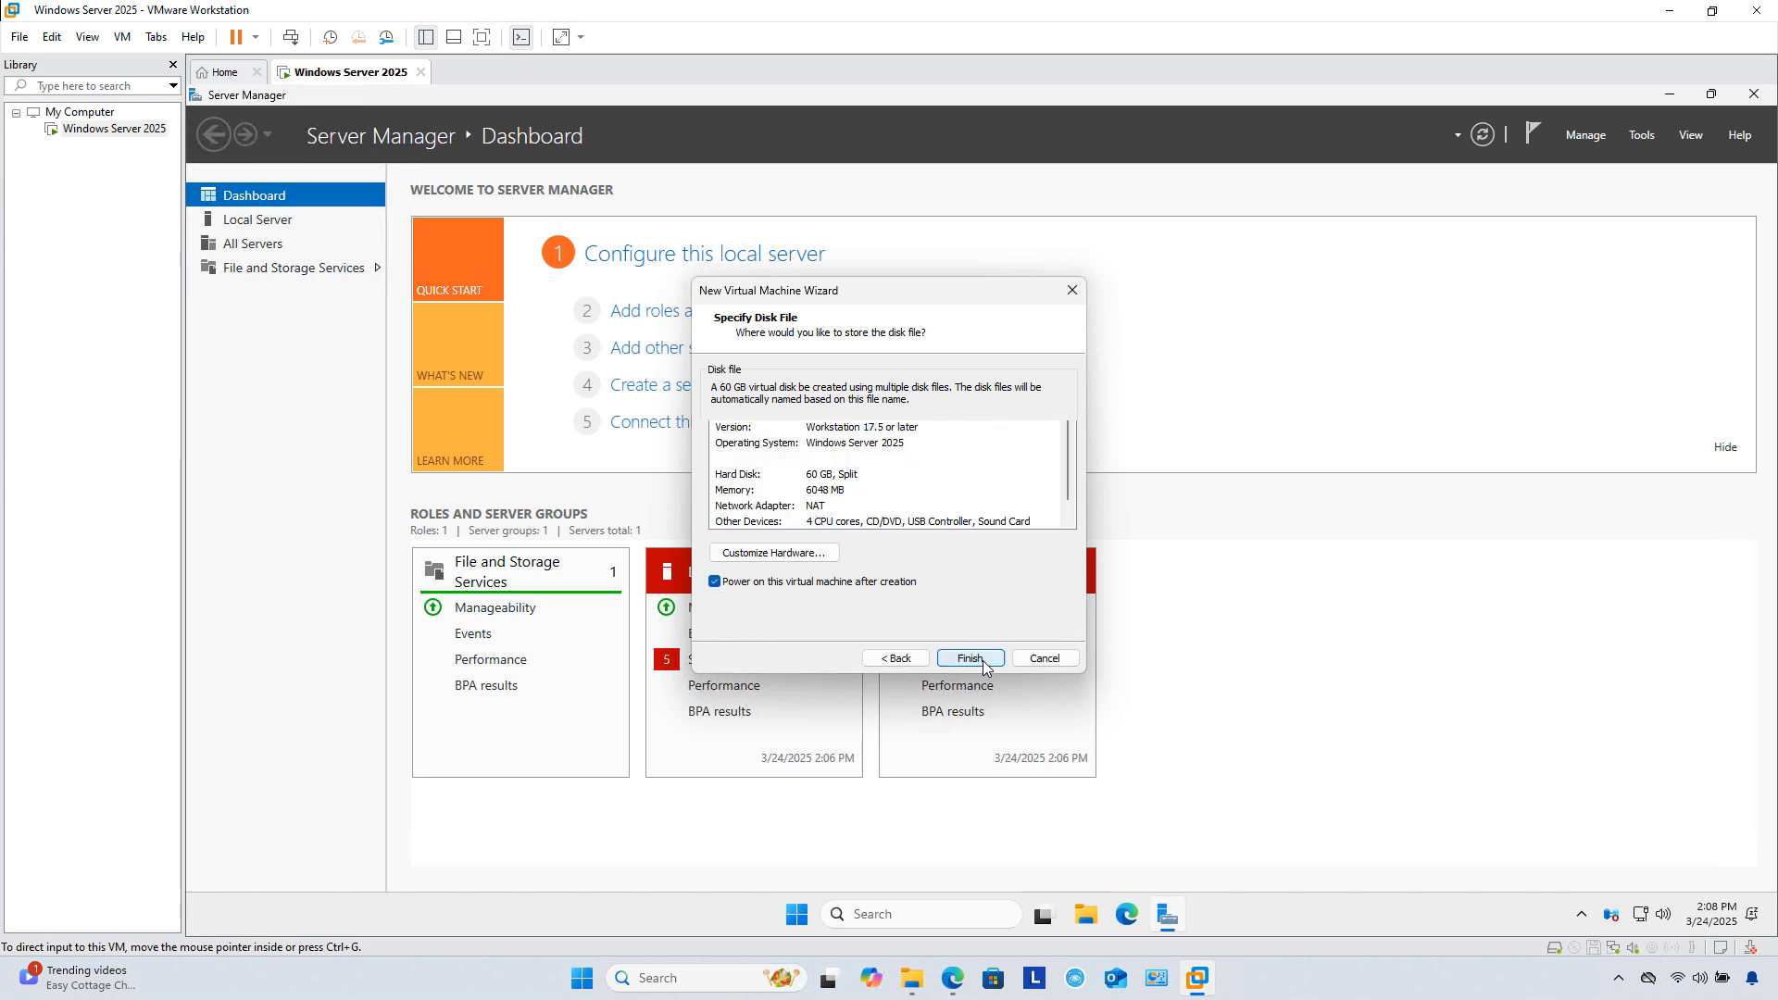
left_click(970, 658)
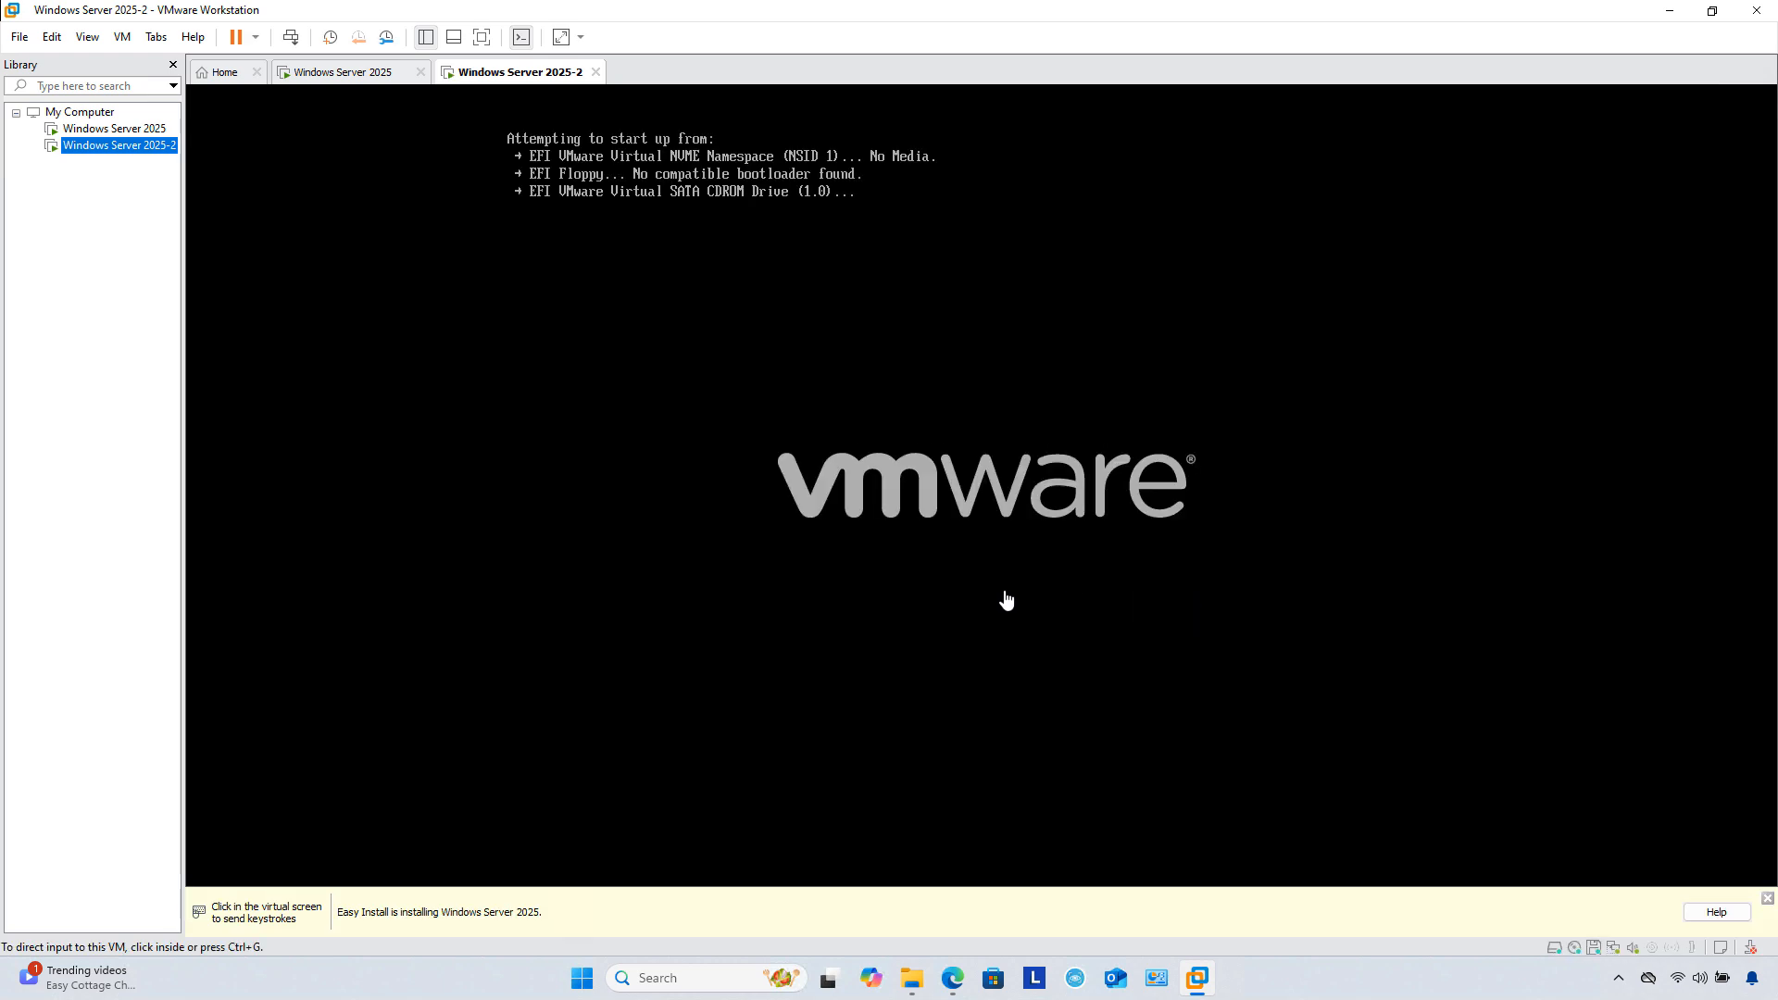
Step: Boot Windows Server 2025-2 from the installer disc, then switch back to the first Windows Server 2025 VM
left_click(964, 596)
key("Return")
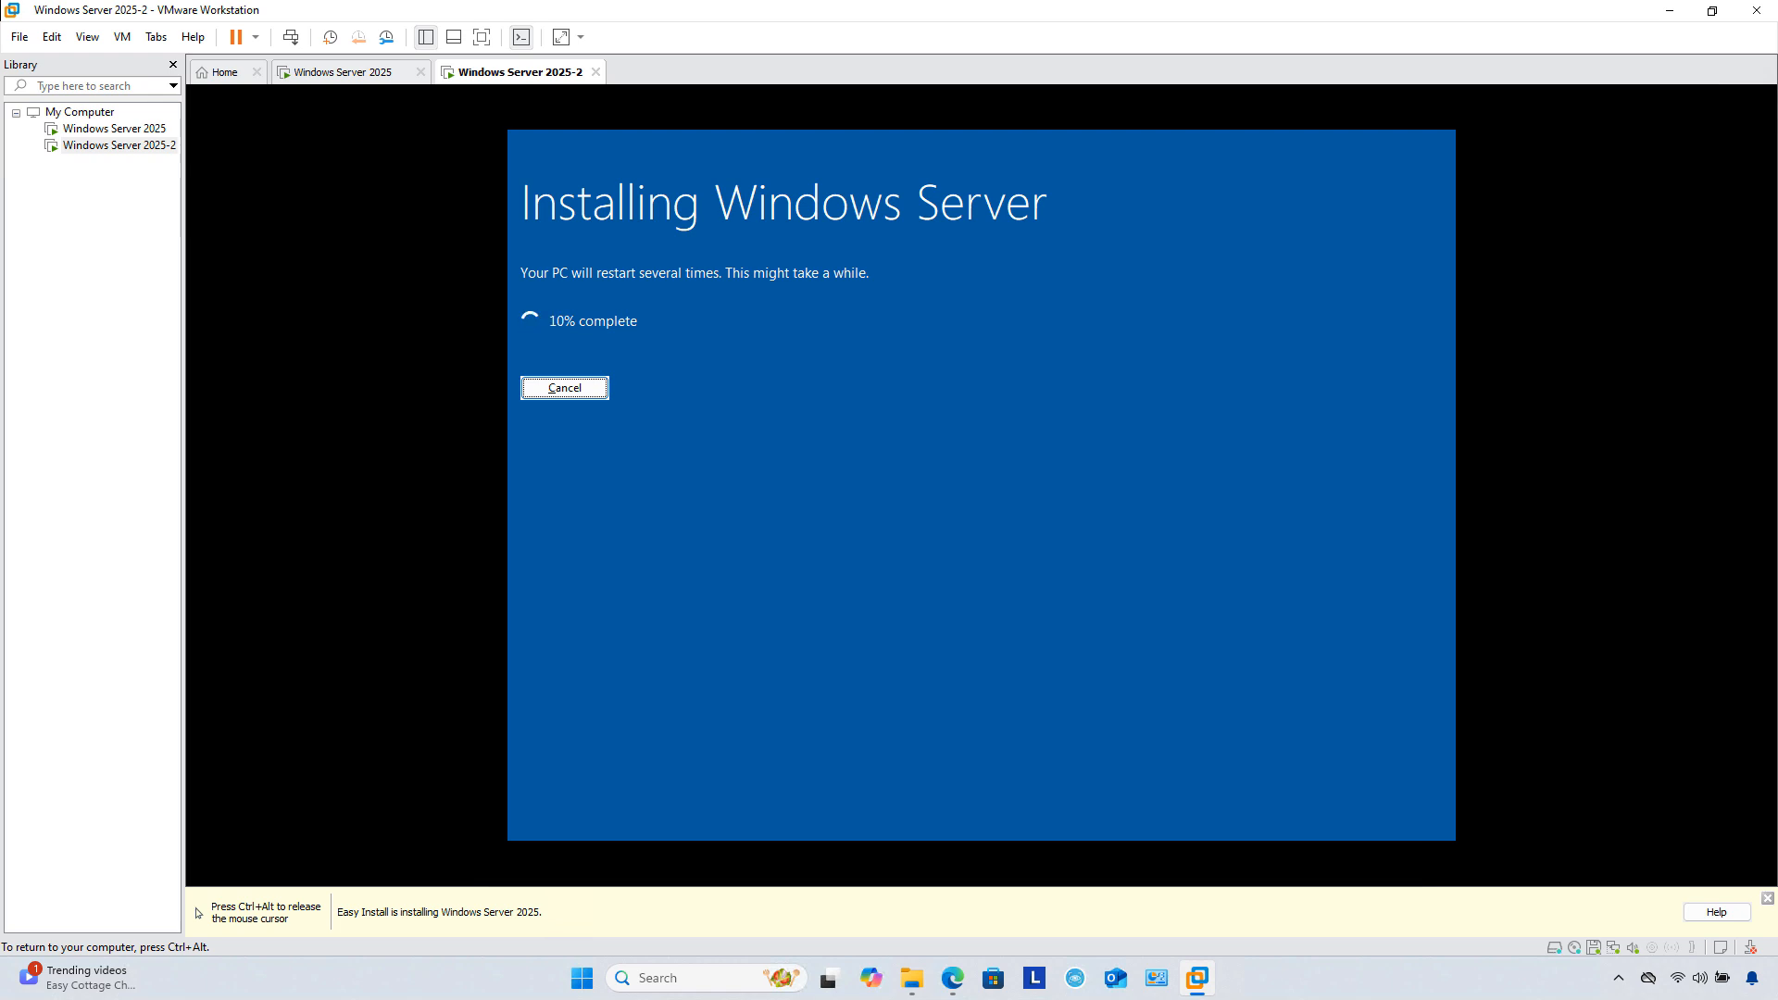
key("ctrl+alt")
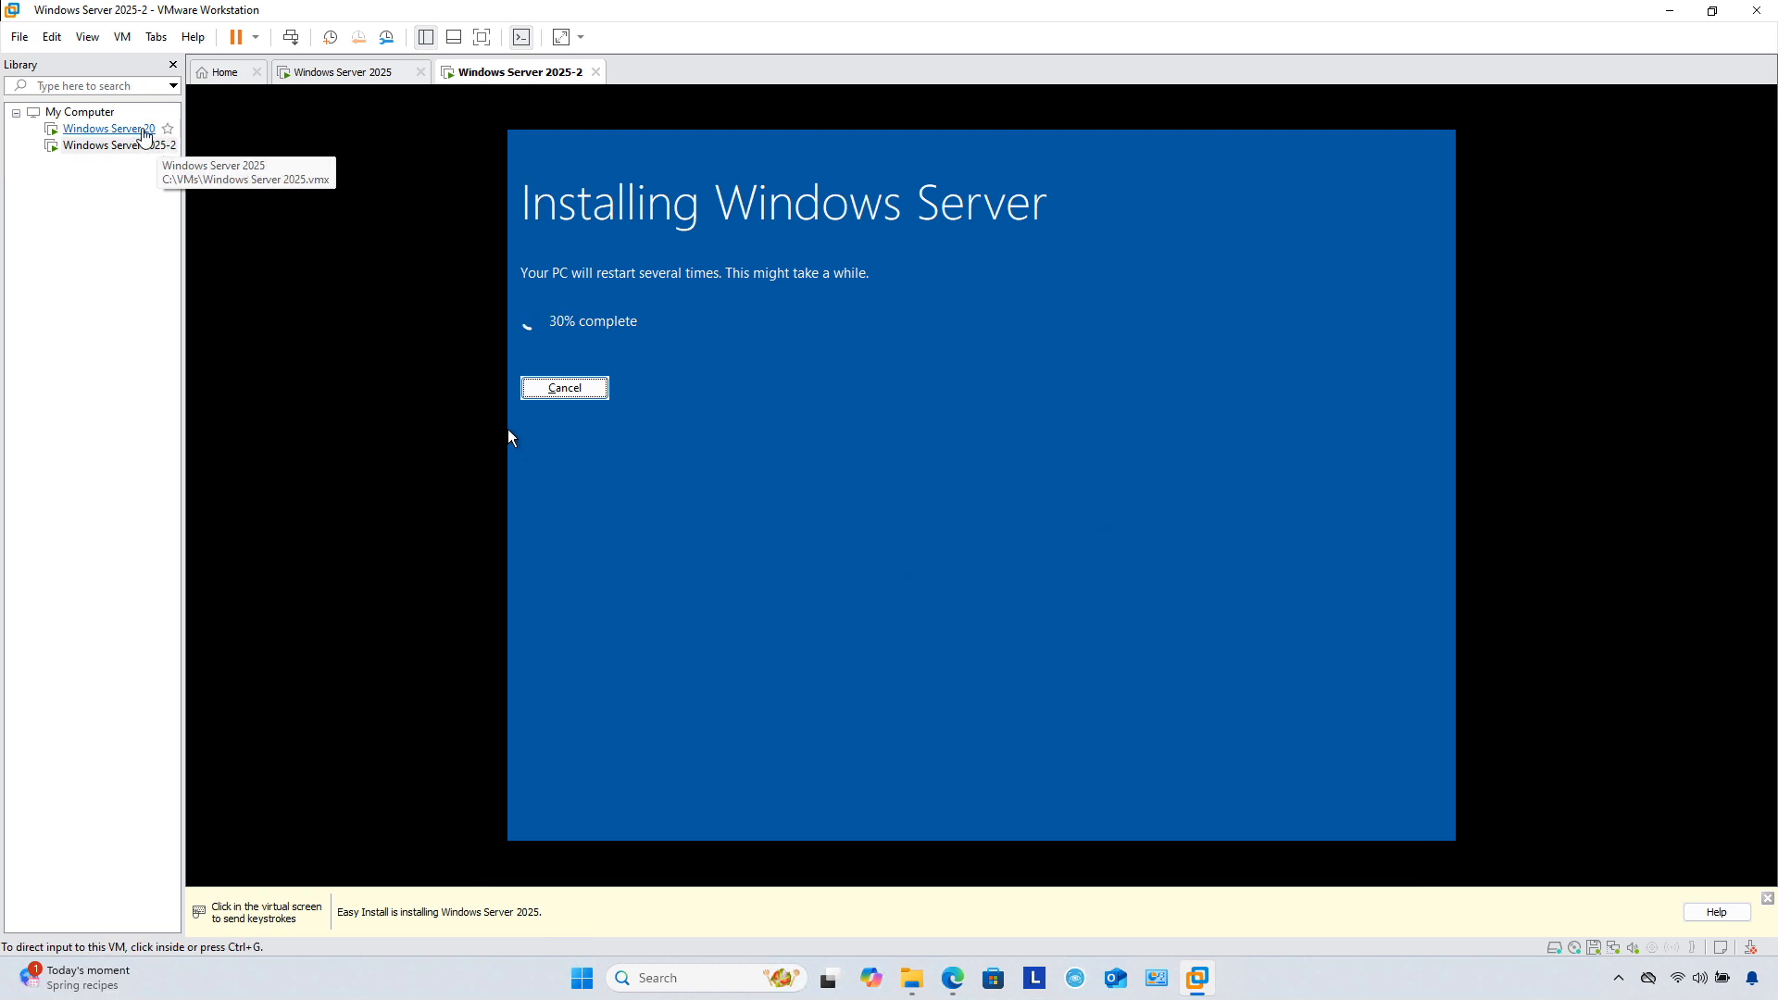
left_click(138, 130)
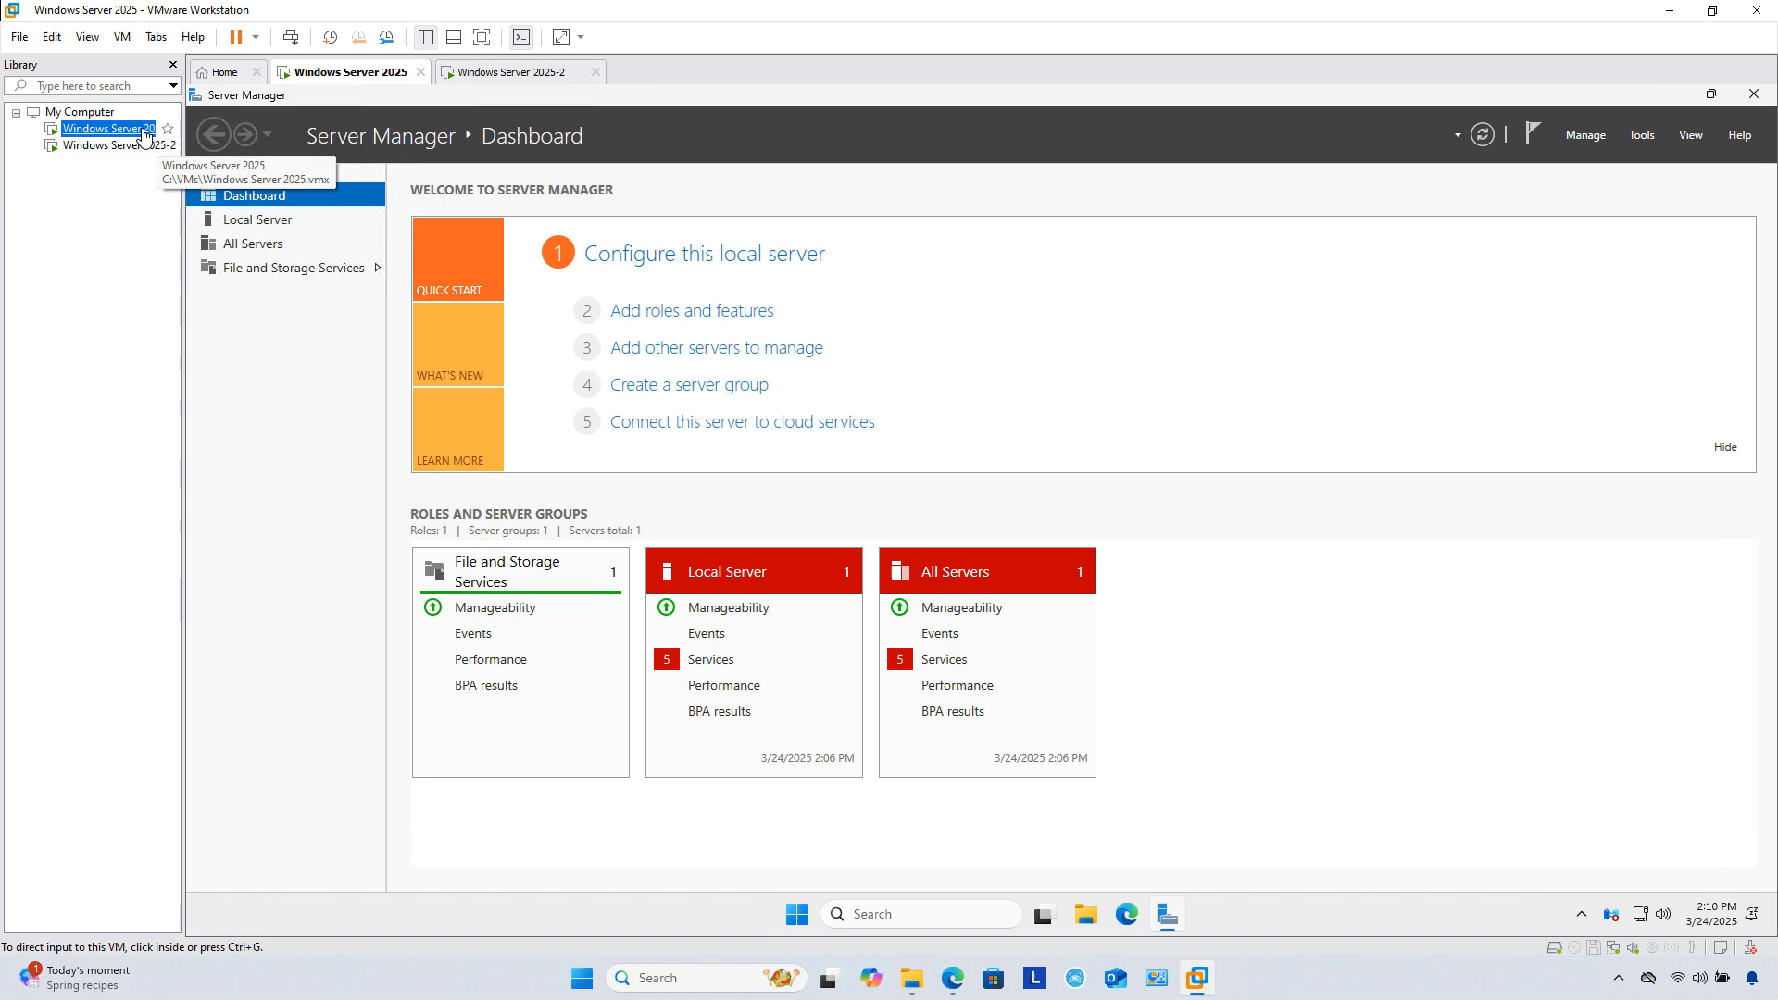
Step: In the first server guest, run Check for updates in Windows Update, then switch to Windows Server 2025-2
left_click(798, 917)
left_click(798, 917)
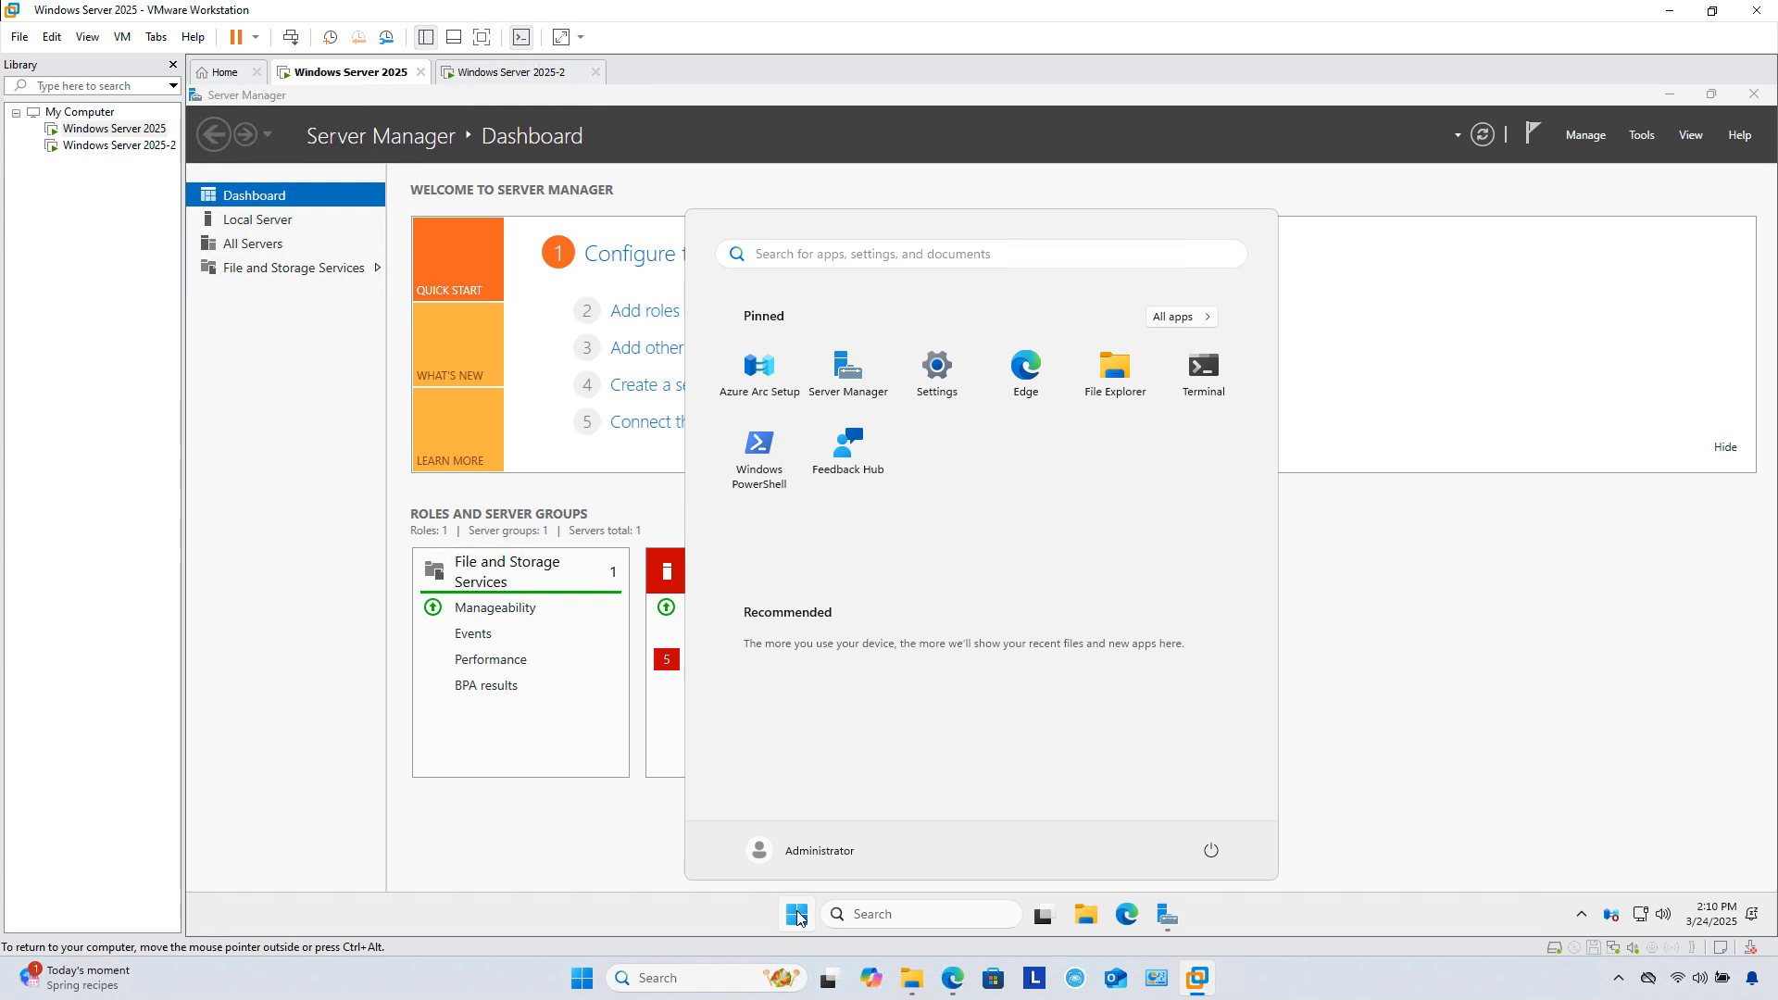
left_click(937, 383)
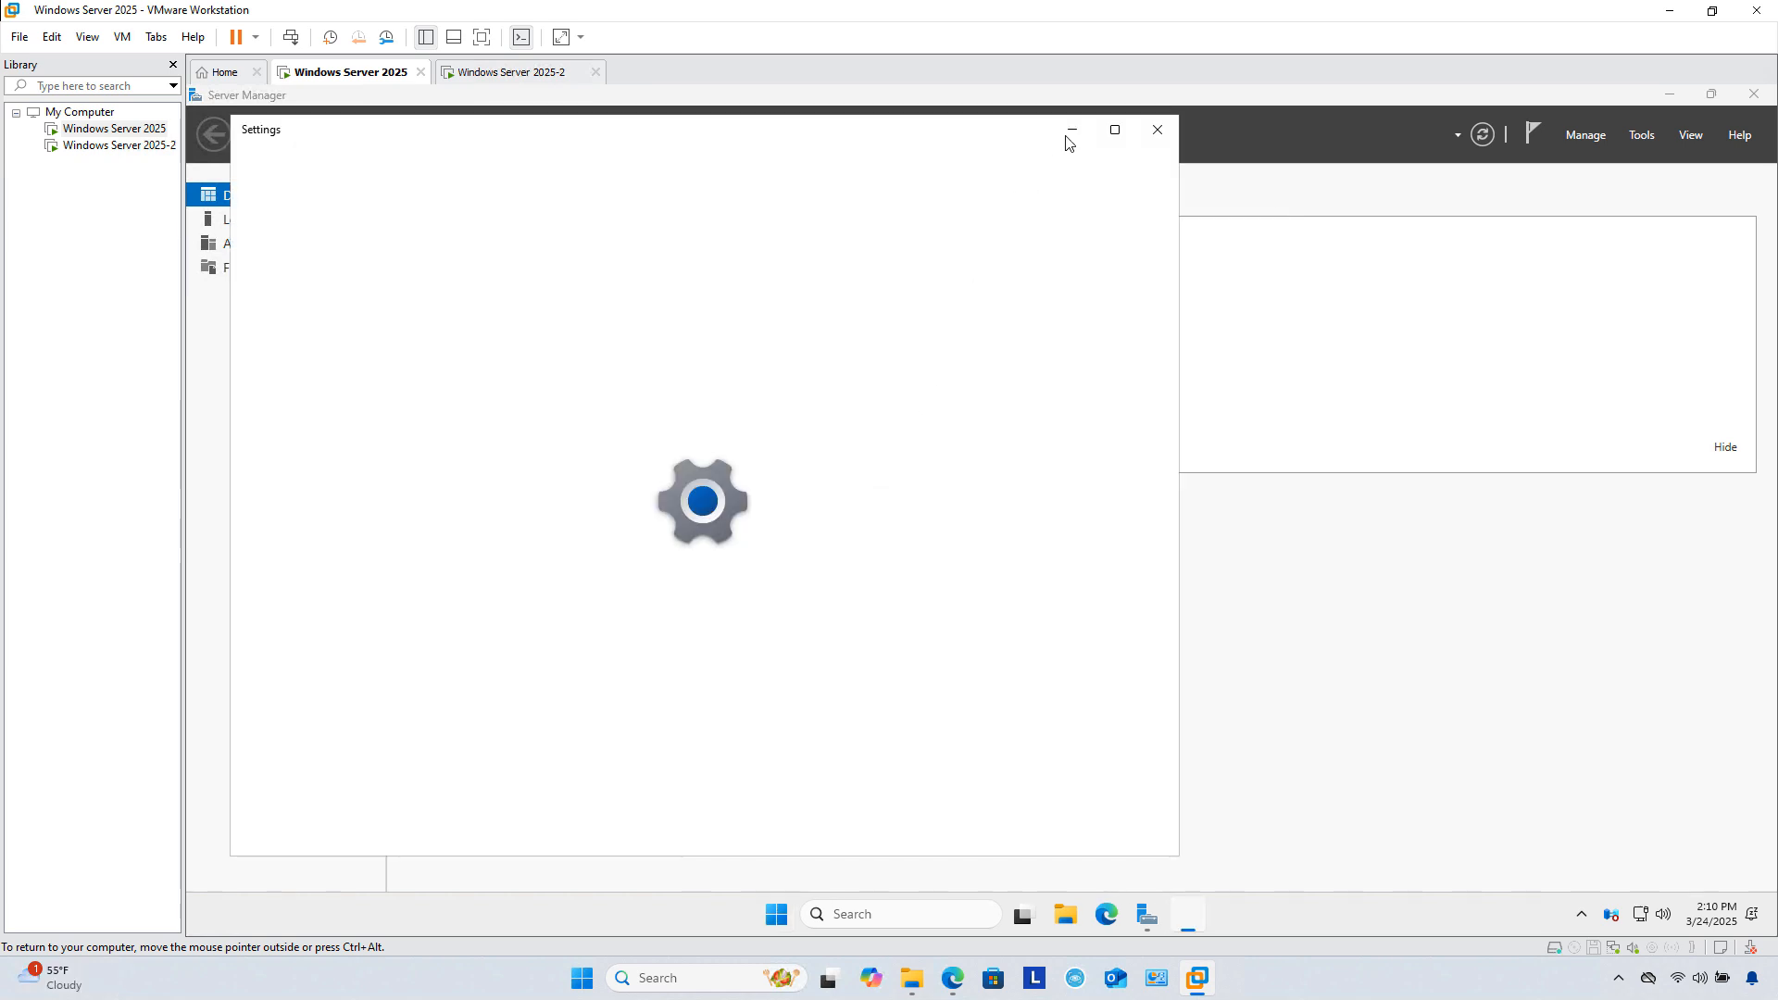
left_click(1115, 130)
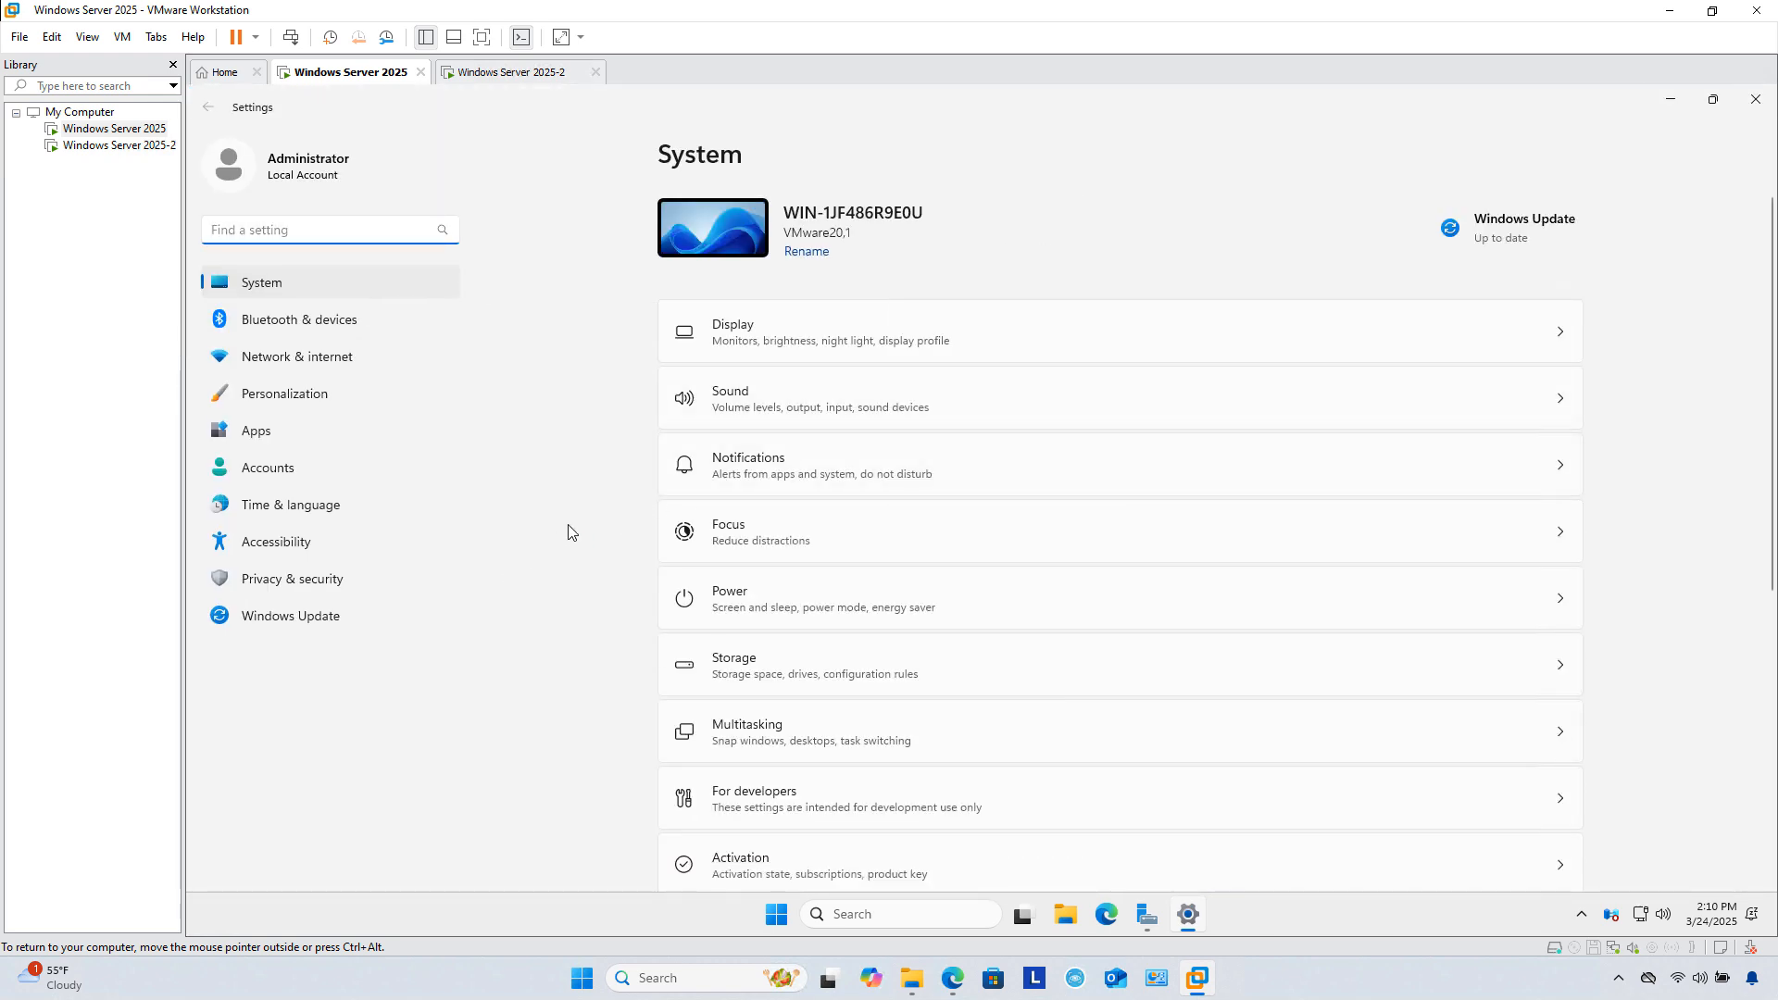
left_click(305, 617)
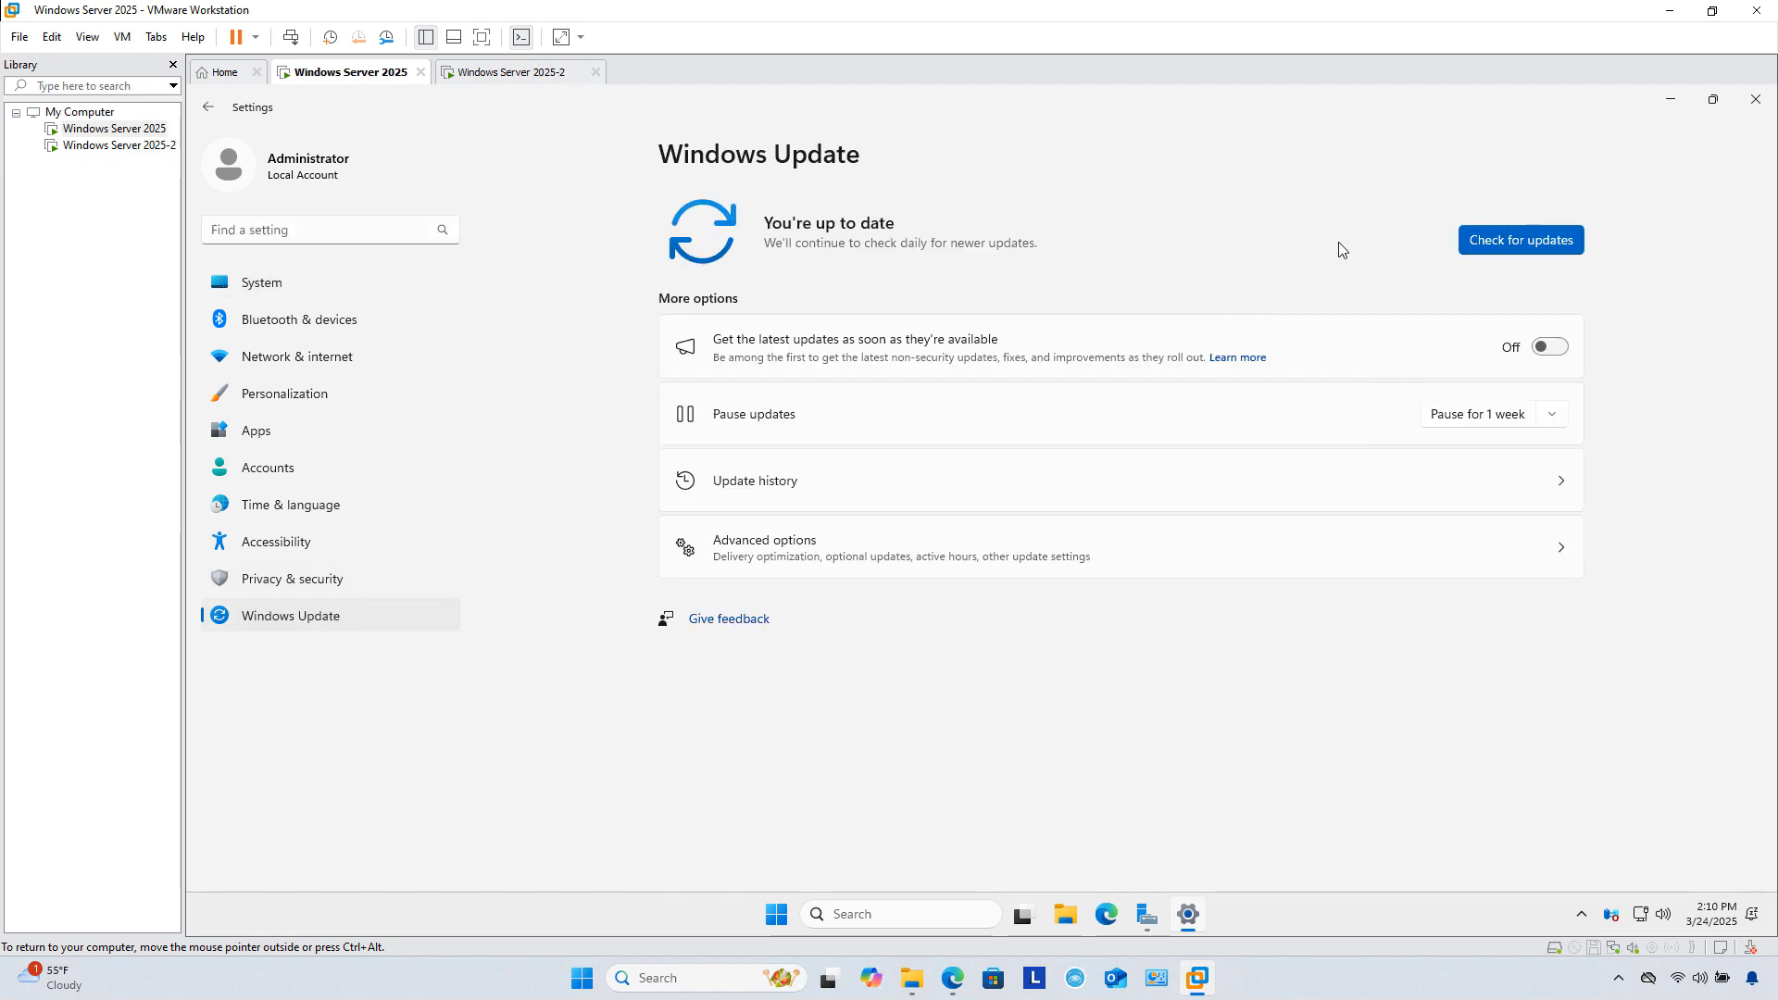
left_click(1490, 244)
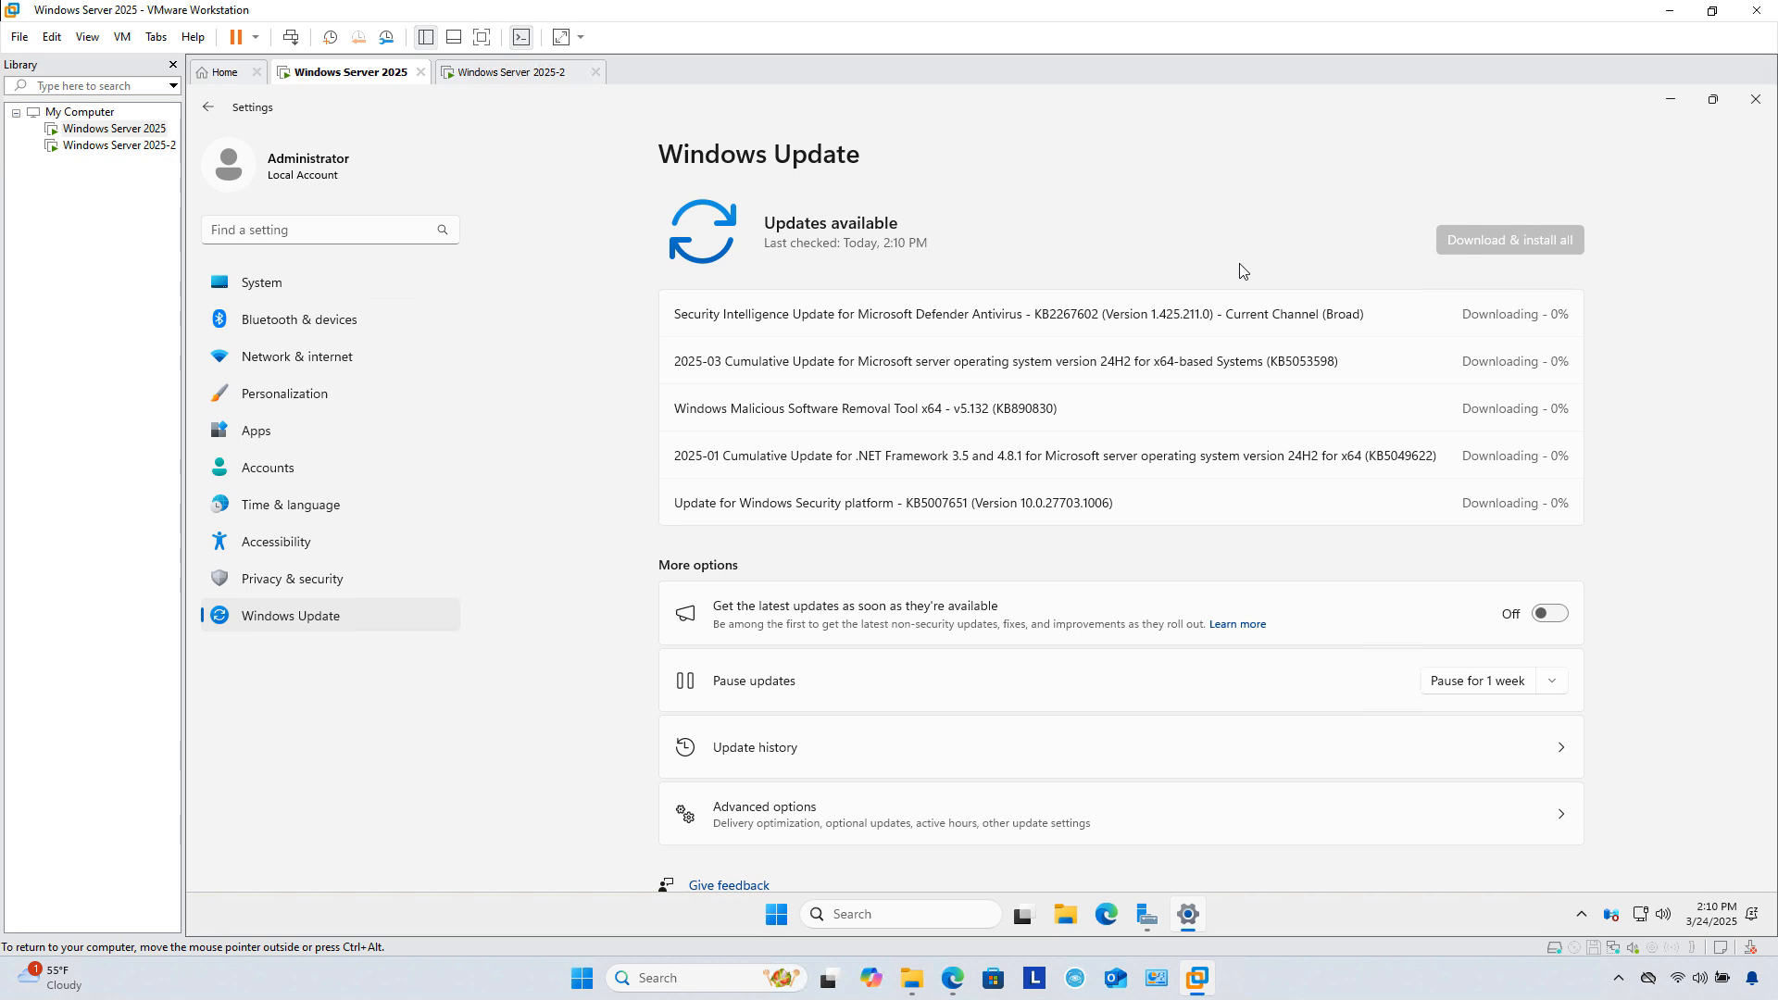
left_click(139, 146)
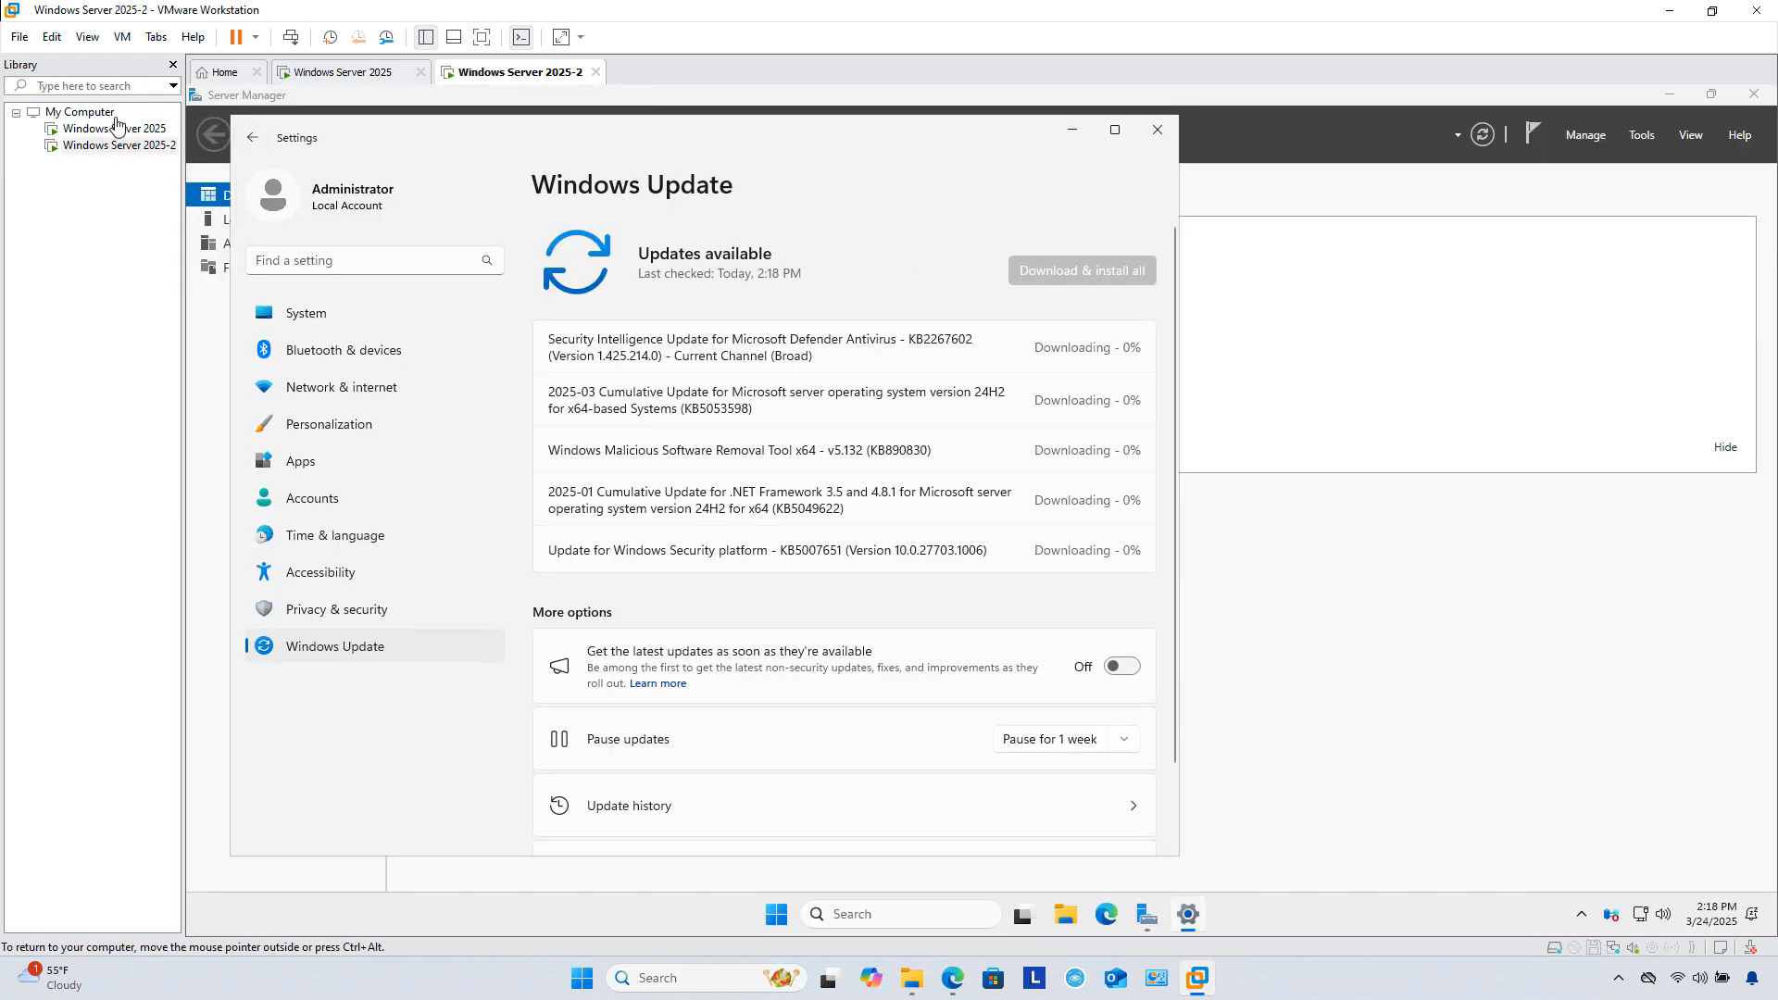
Step: Start a Typical new virtual machine using the Windows Server evaluation ISO as the installer
left_click(20, 38)
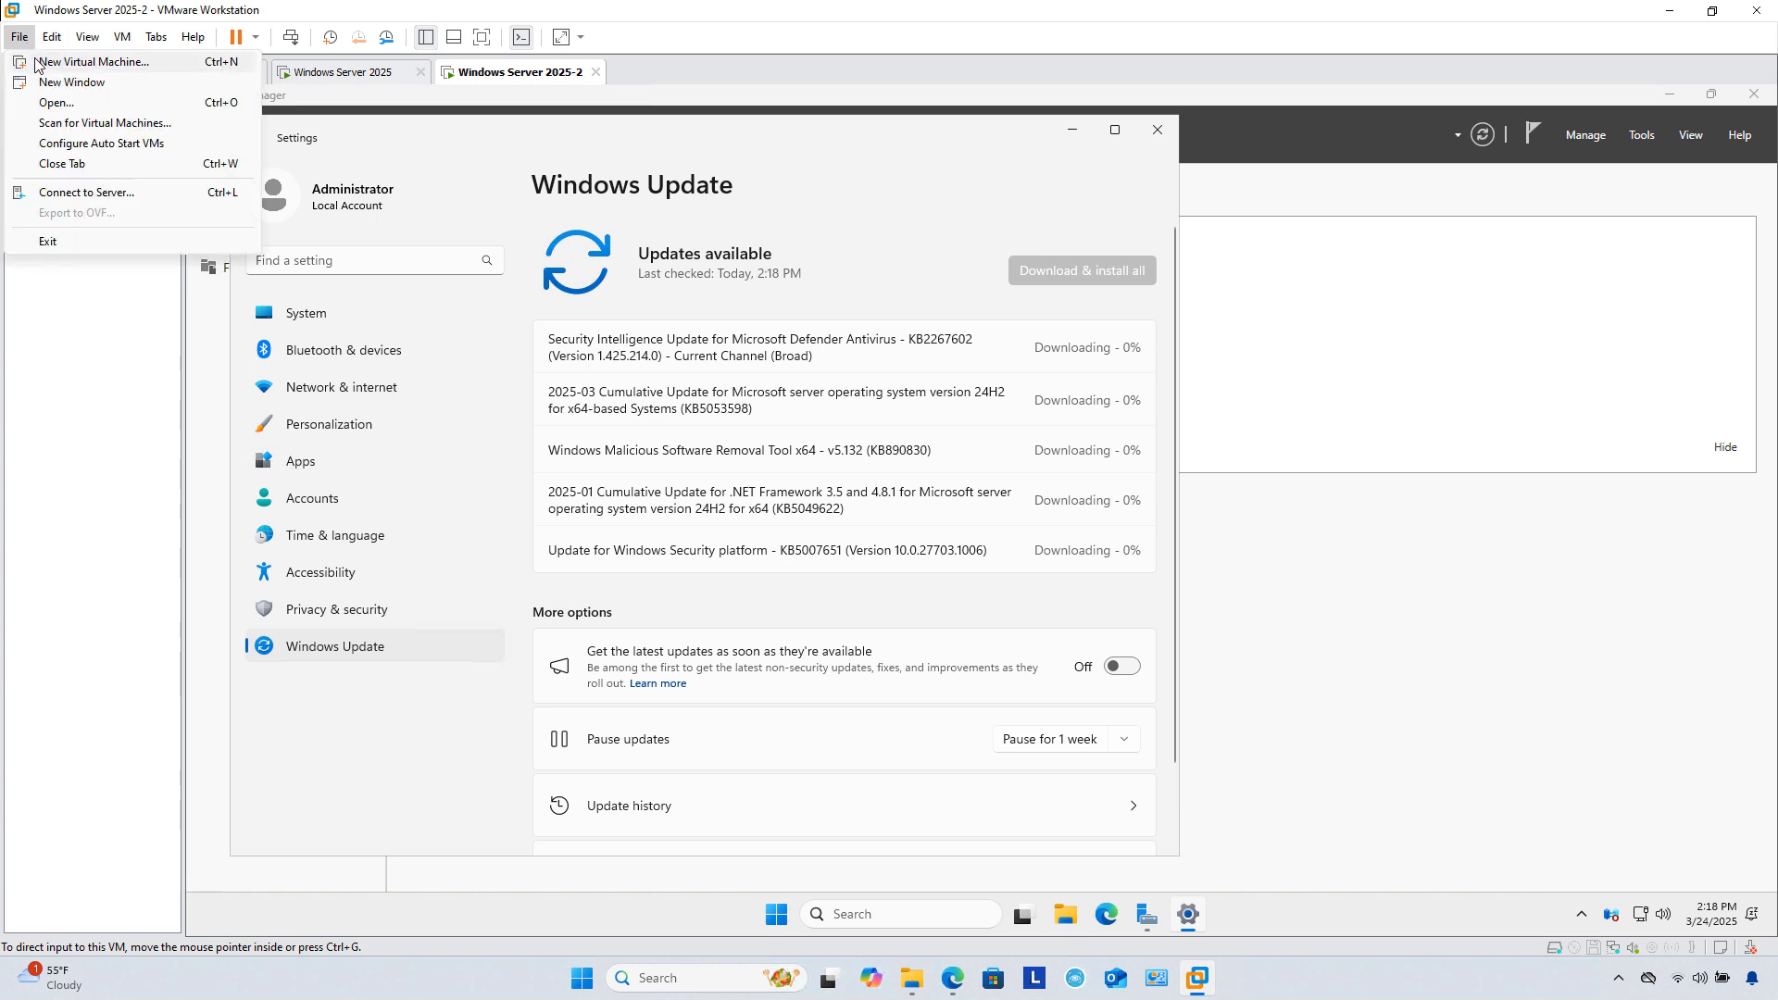
left_click(41, 62)
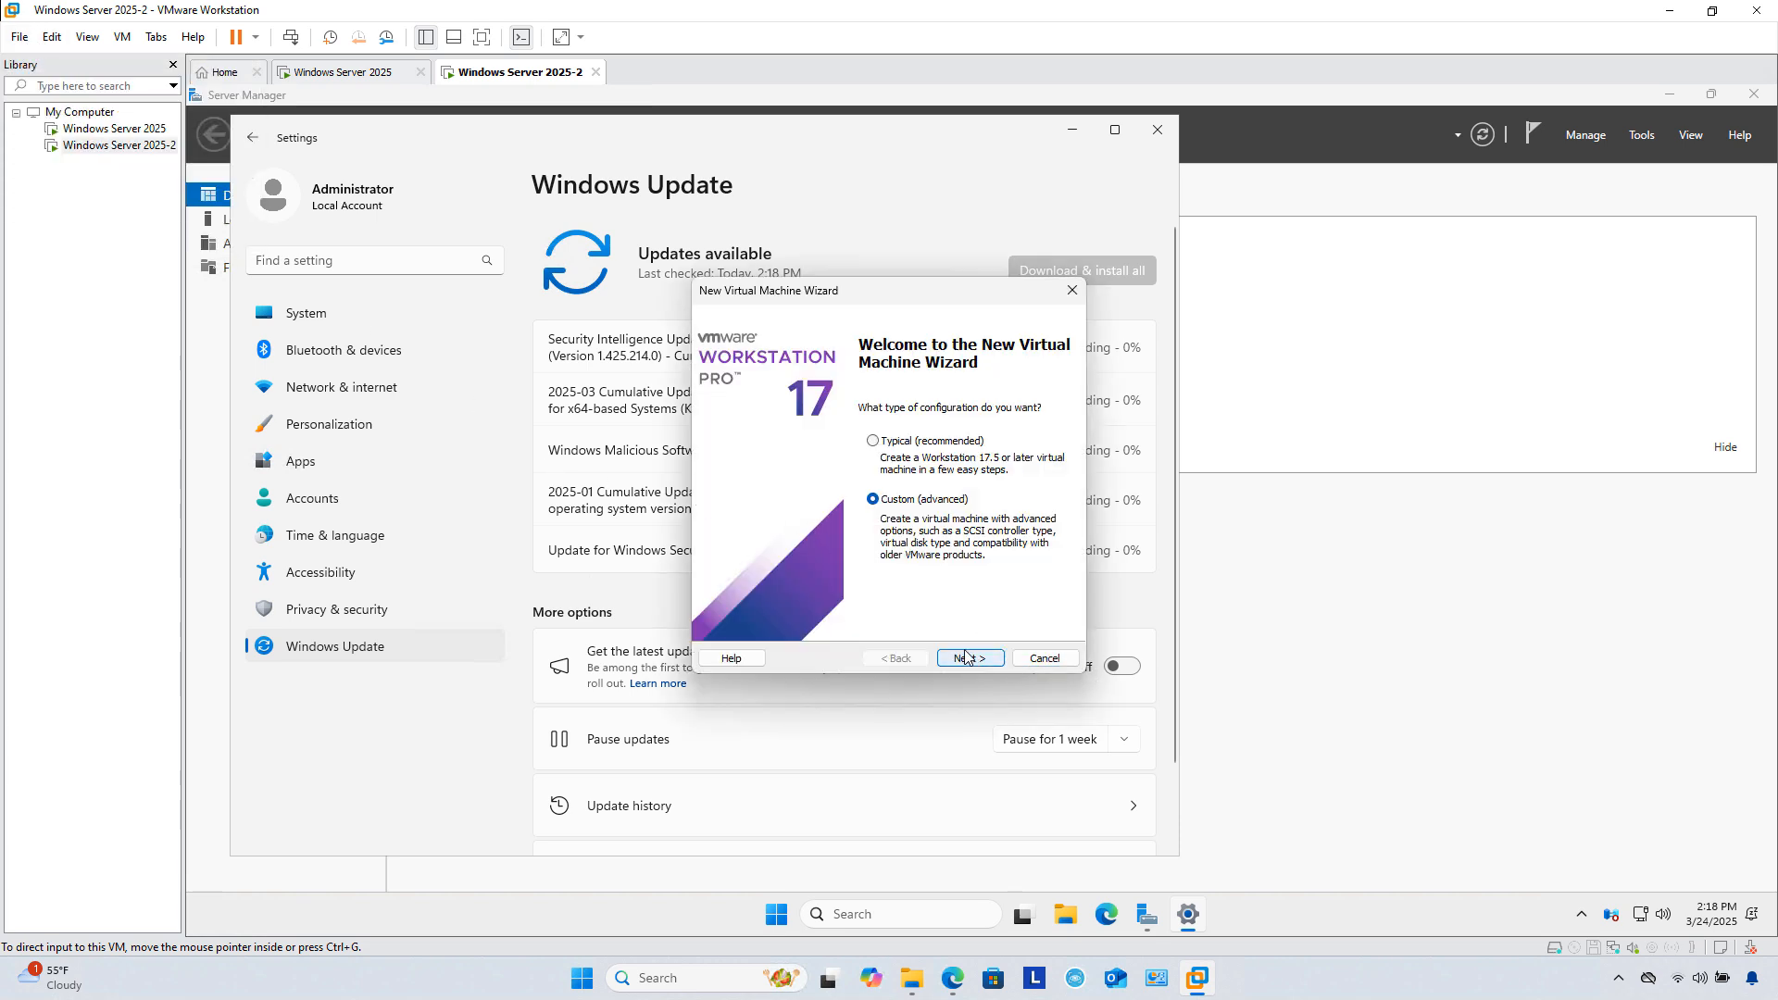
left_click(910, 443)
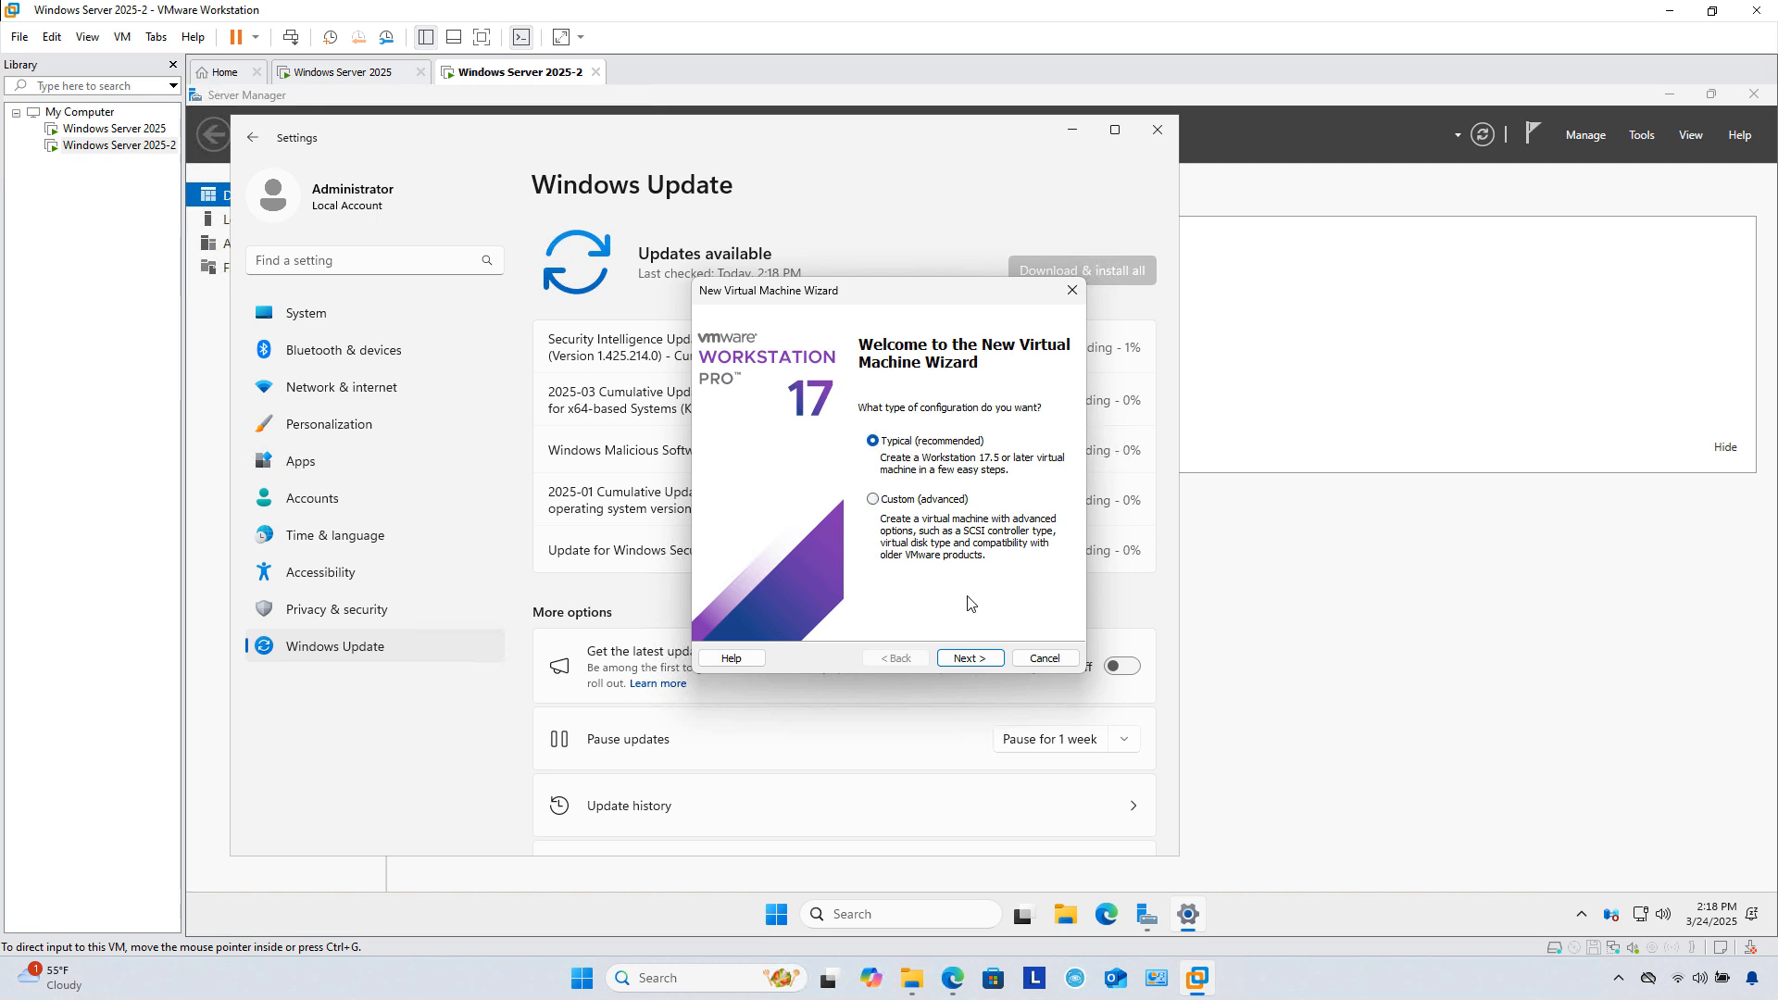
left_click(965, 656)
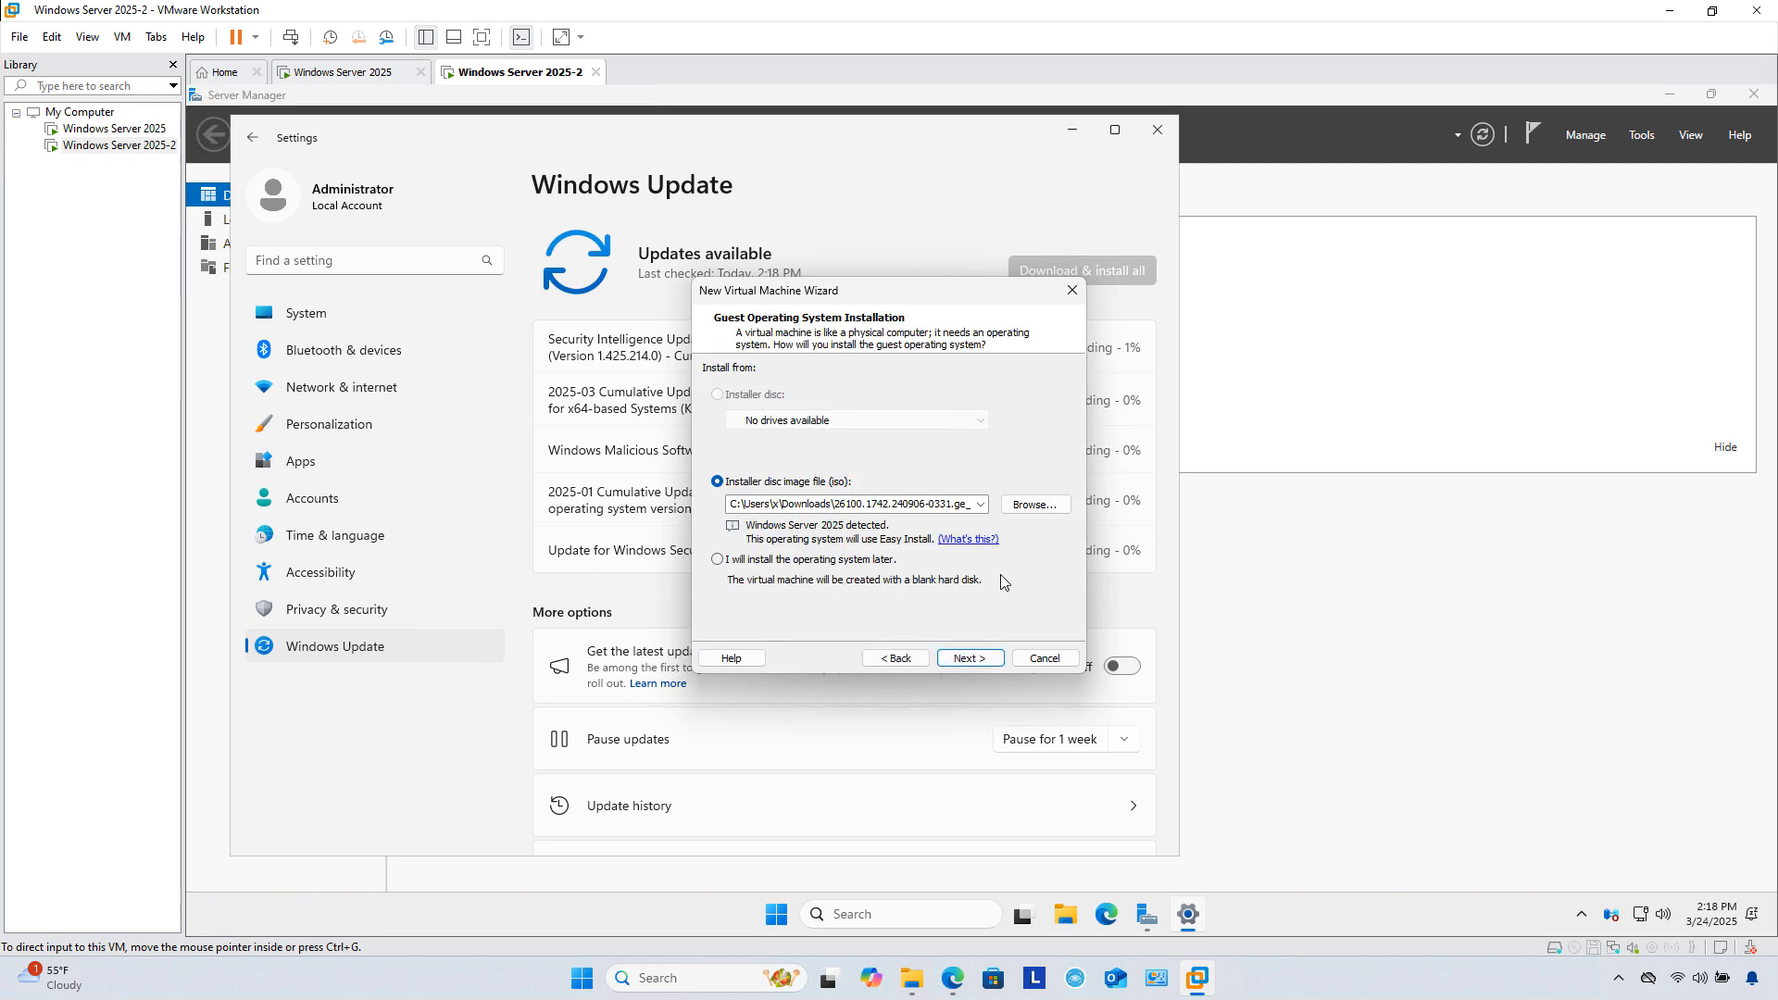
left_click(1048, 509)
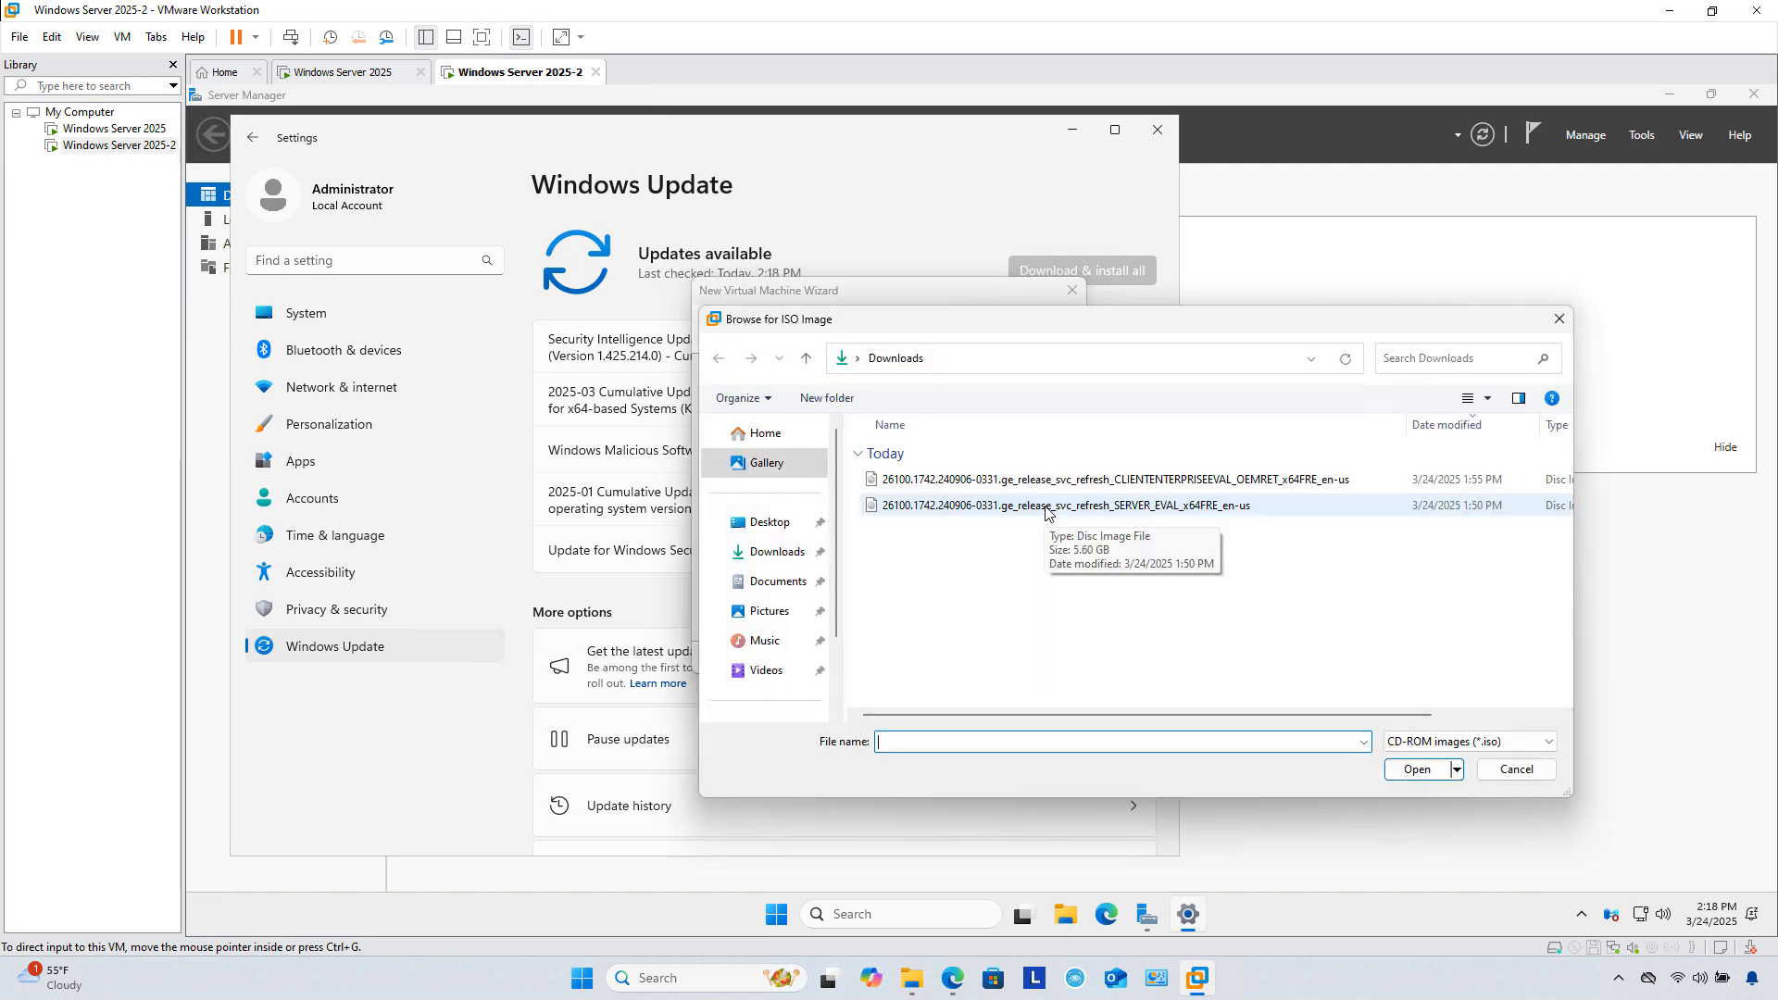
double_click(1048, 509)
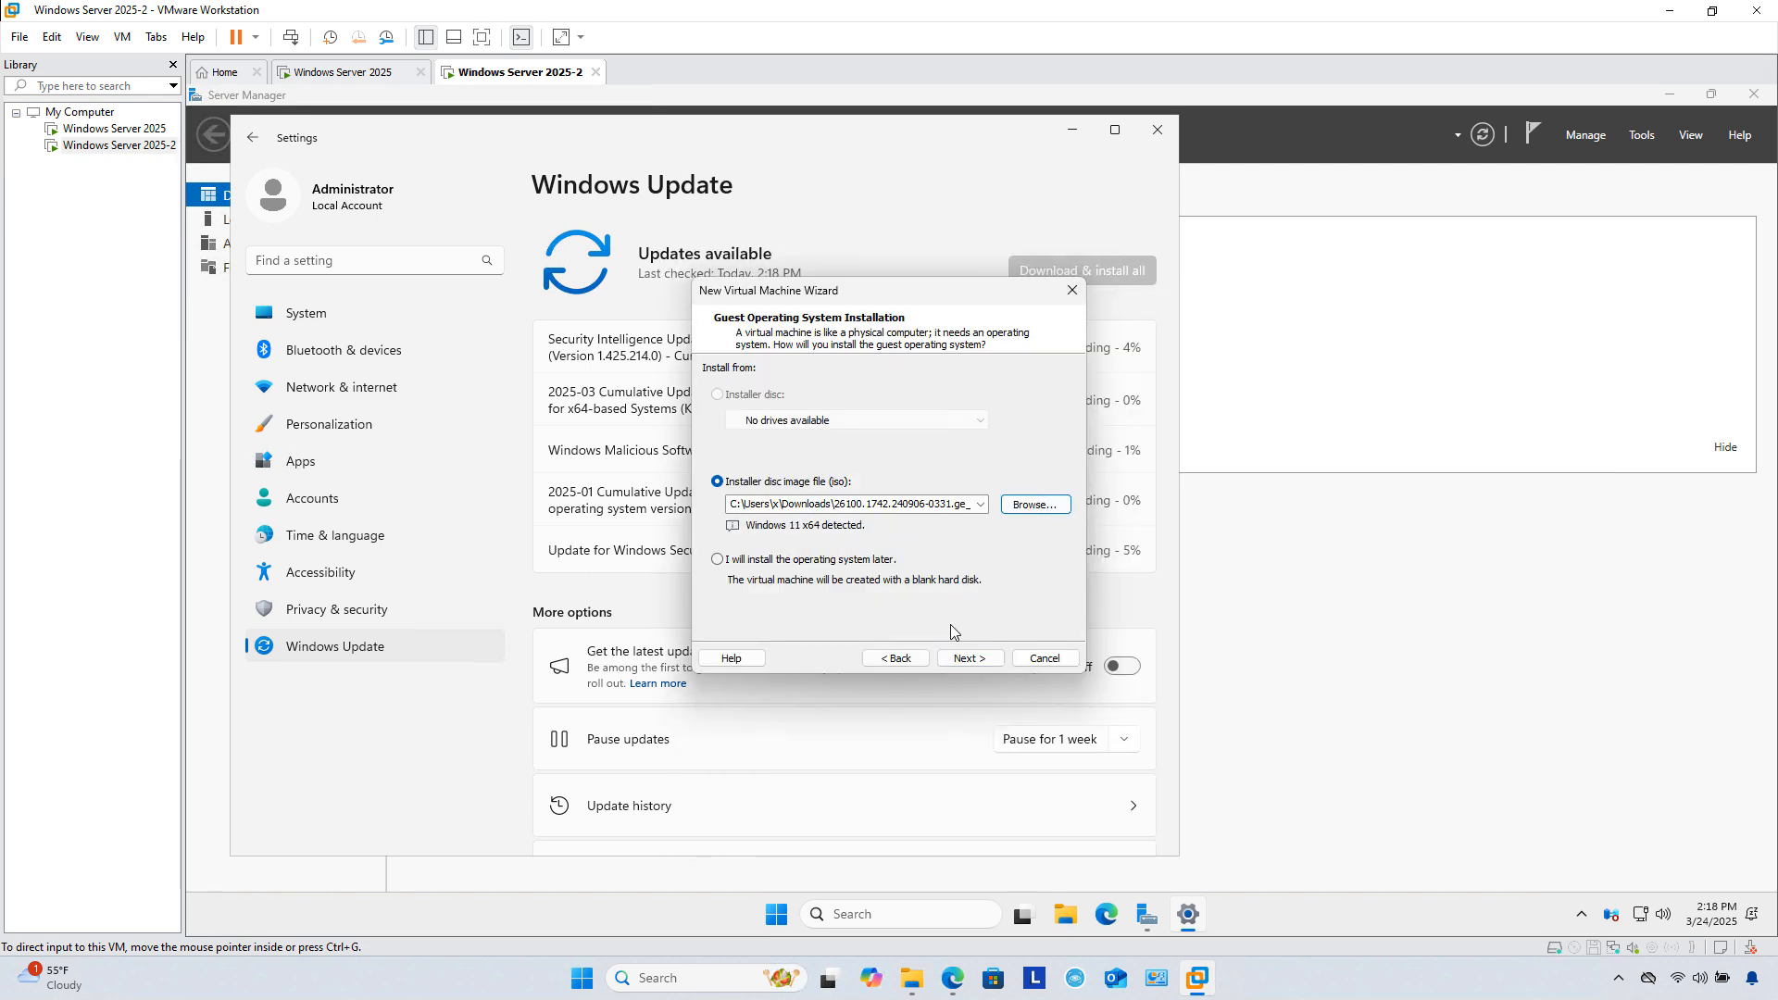
left_click(963, 658)
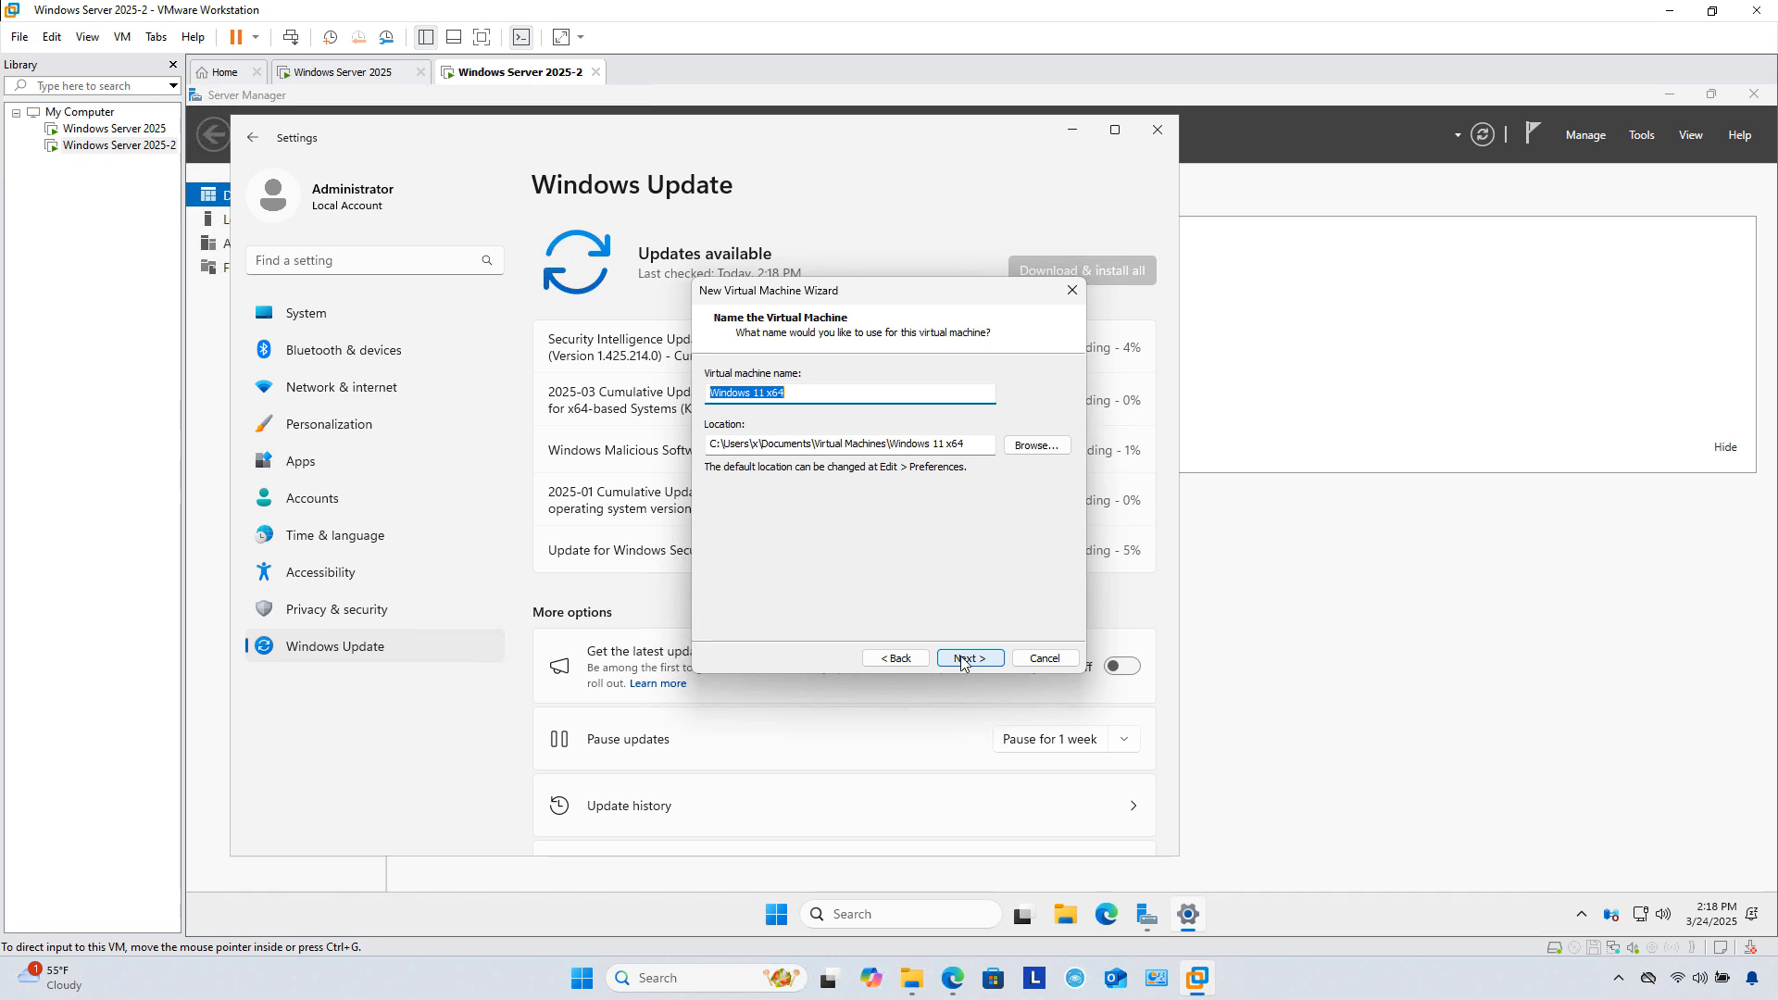
Step: Store the Windows 11 x64 VM in C:\VMs\Win11 with a generated encryption password and a 64 GB disk
left_click(1037, 445)
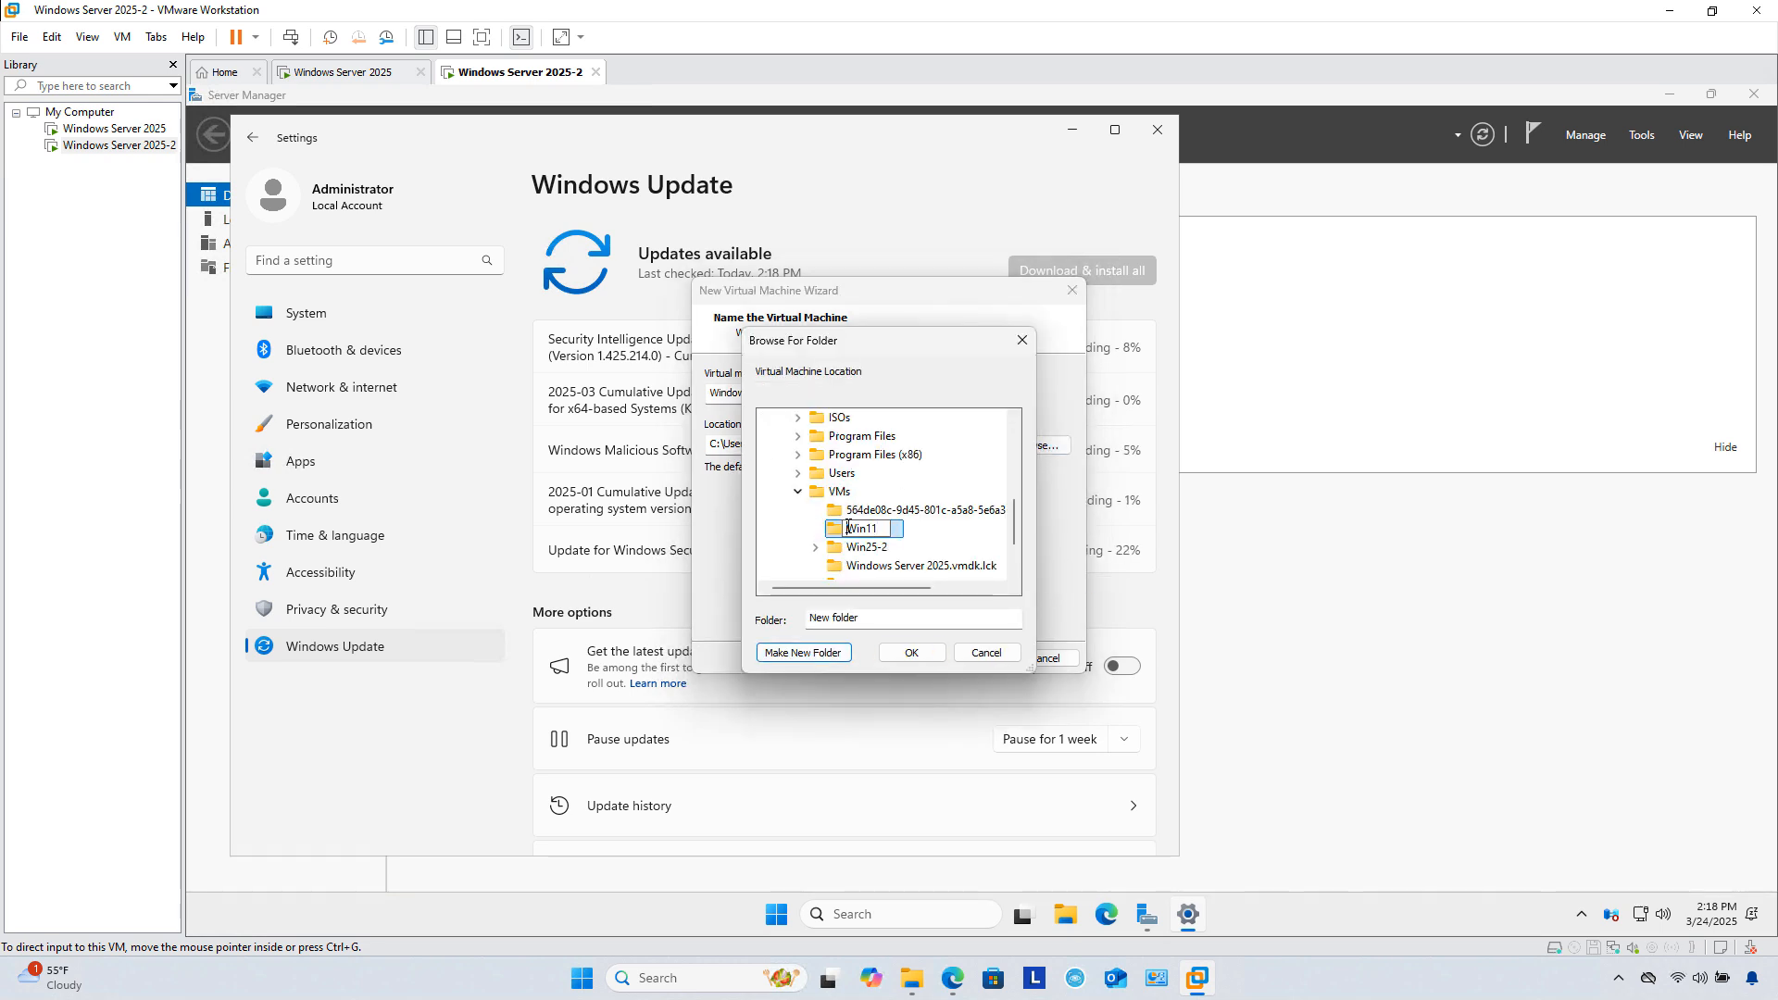
key("Return")
left_click(926, 653)
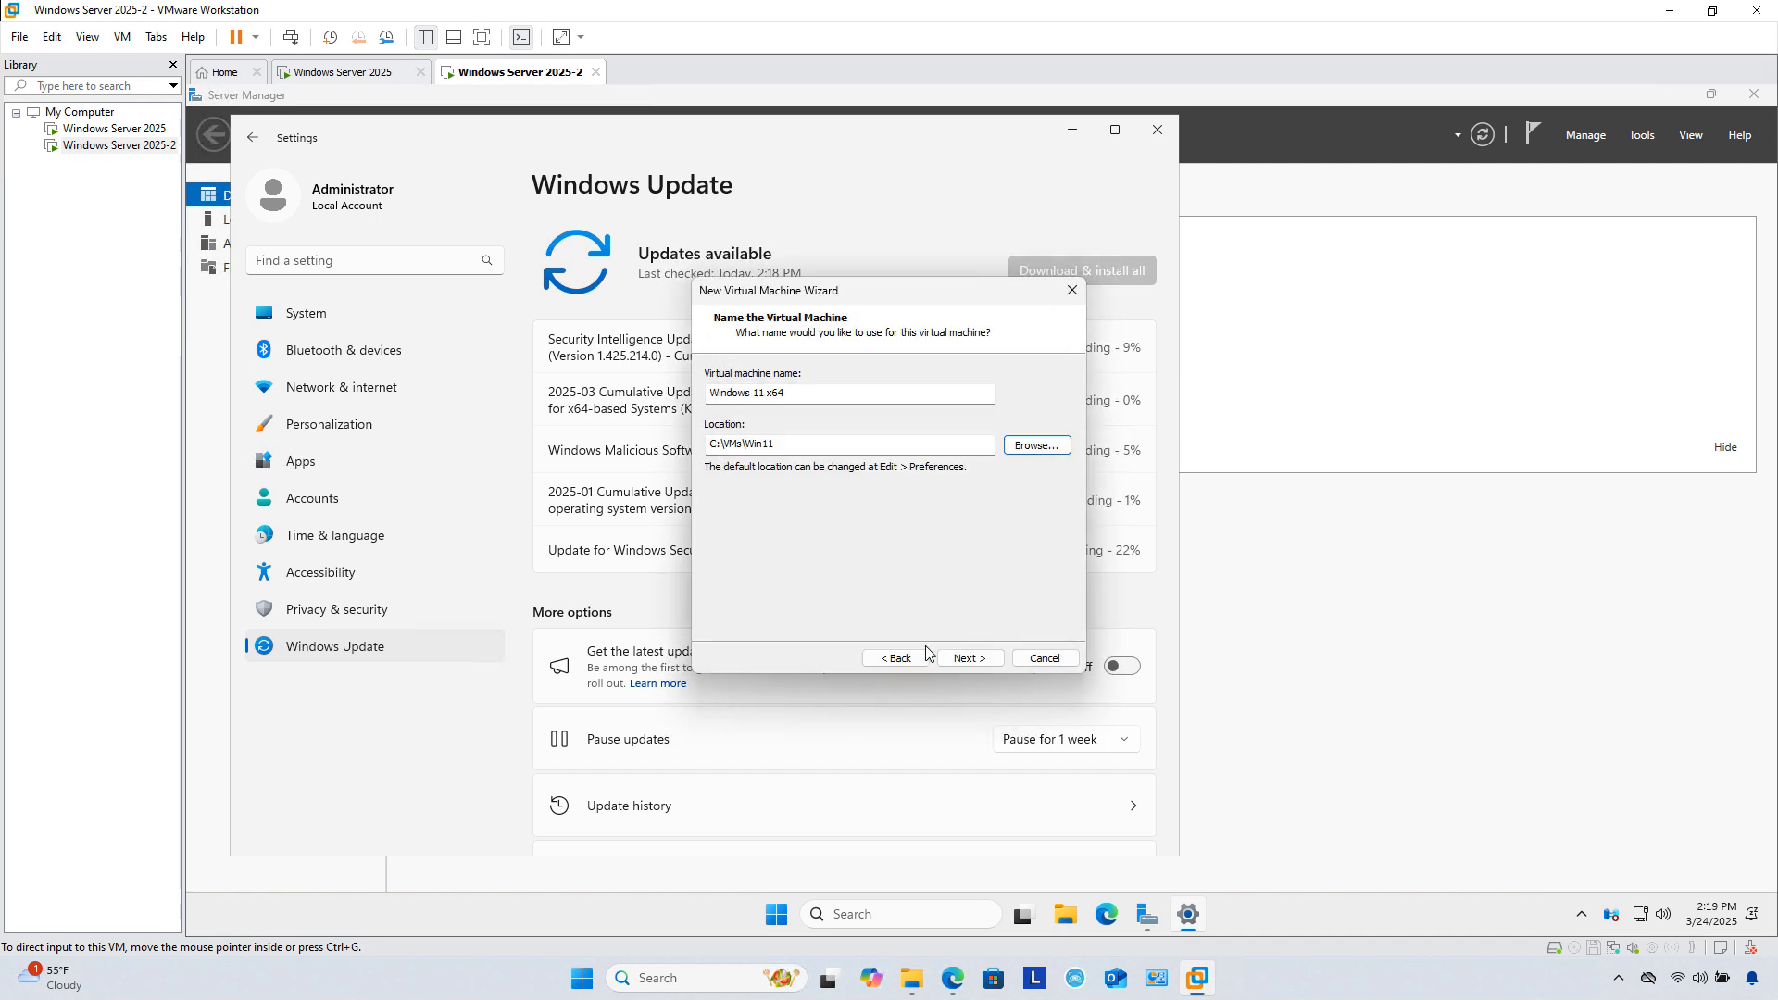
left_click(968, 658)
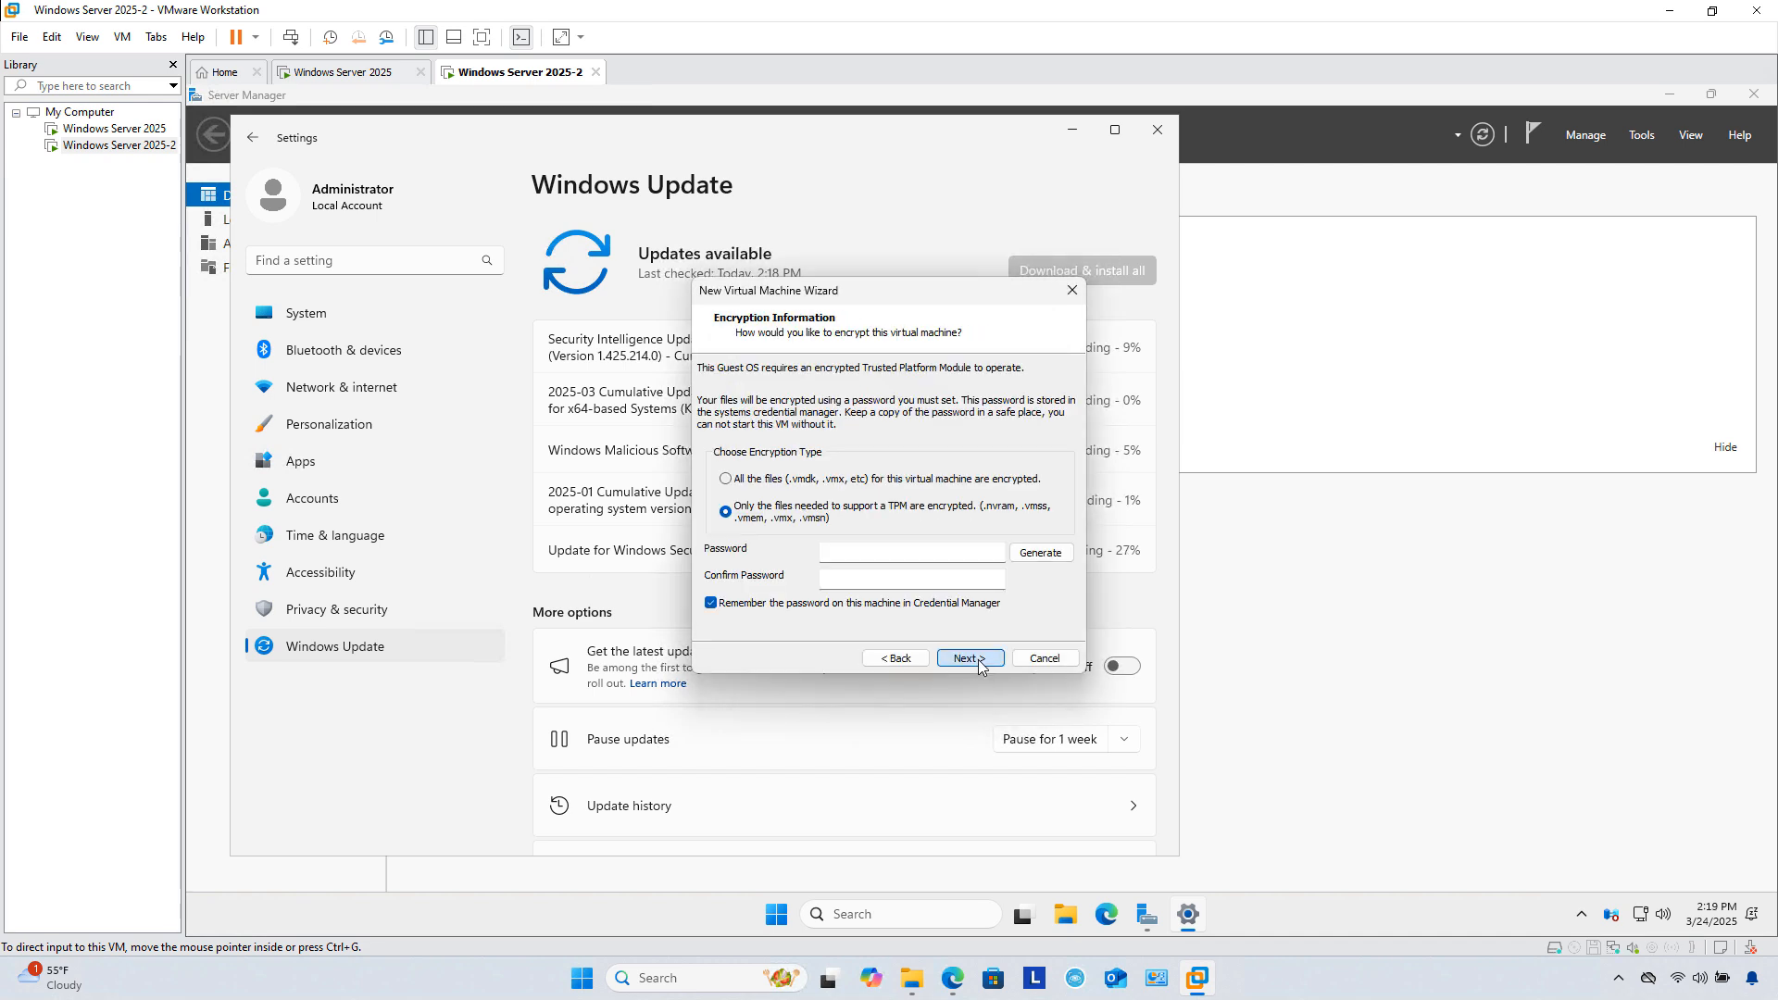
left_click(979, 660)
key("Return")
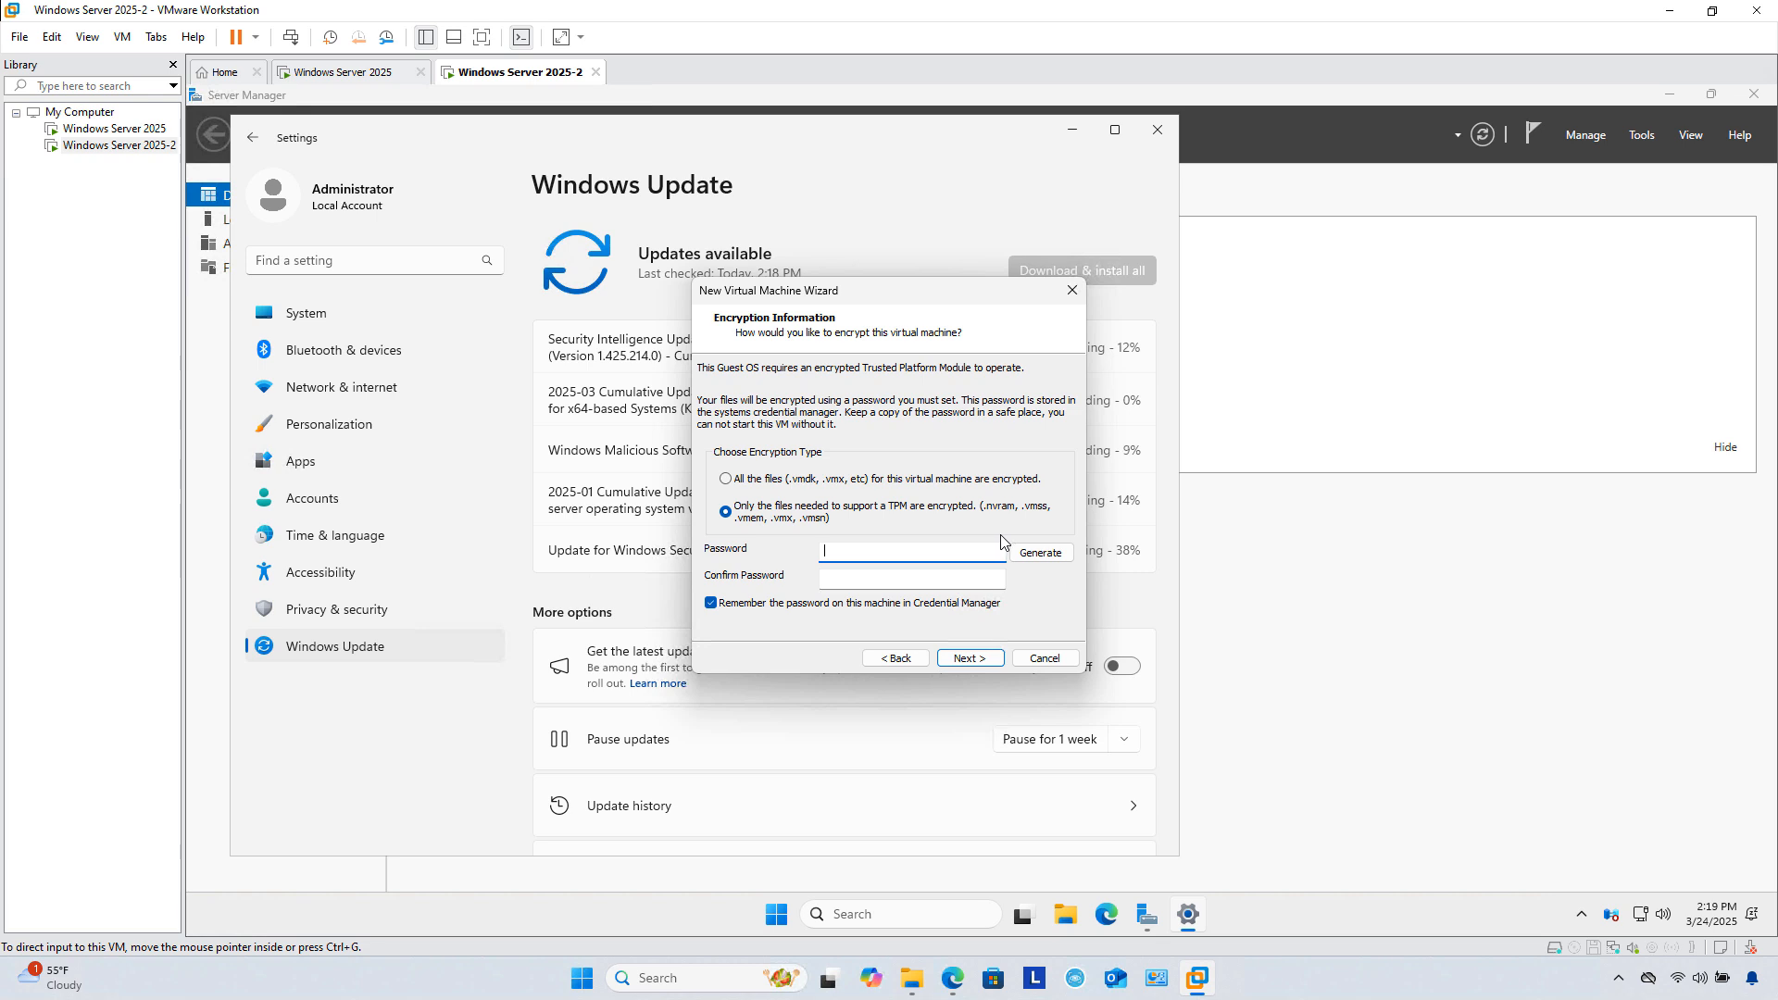
left_click(1036, 560)
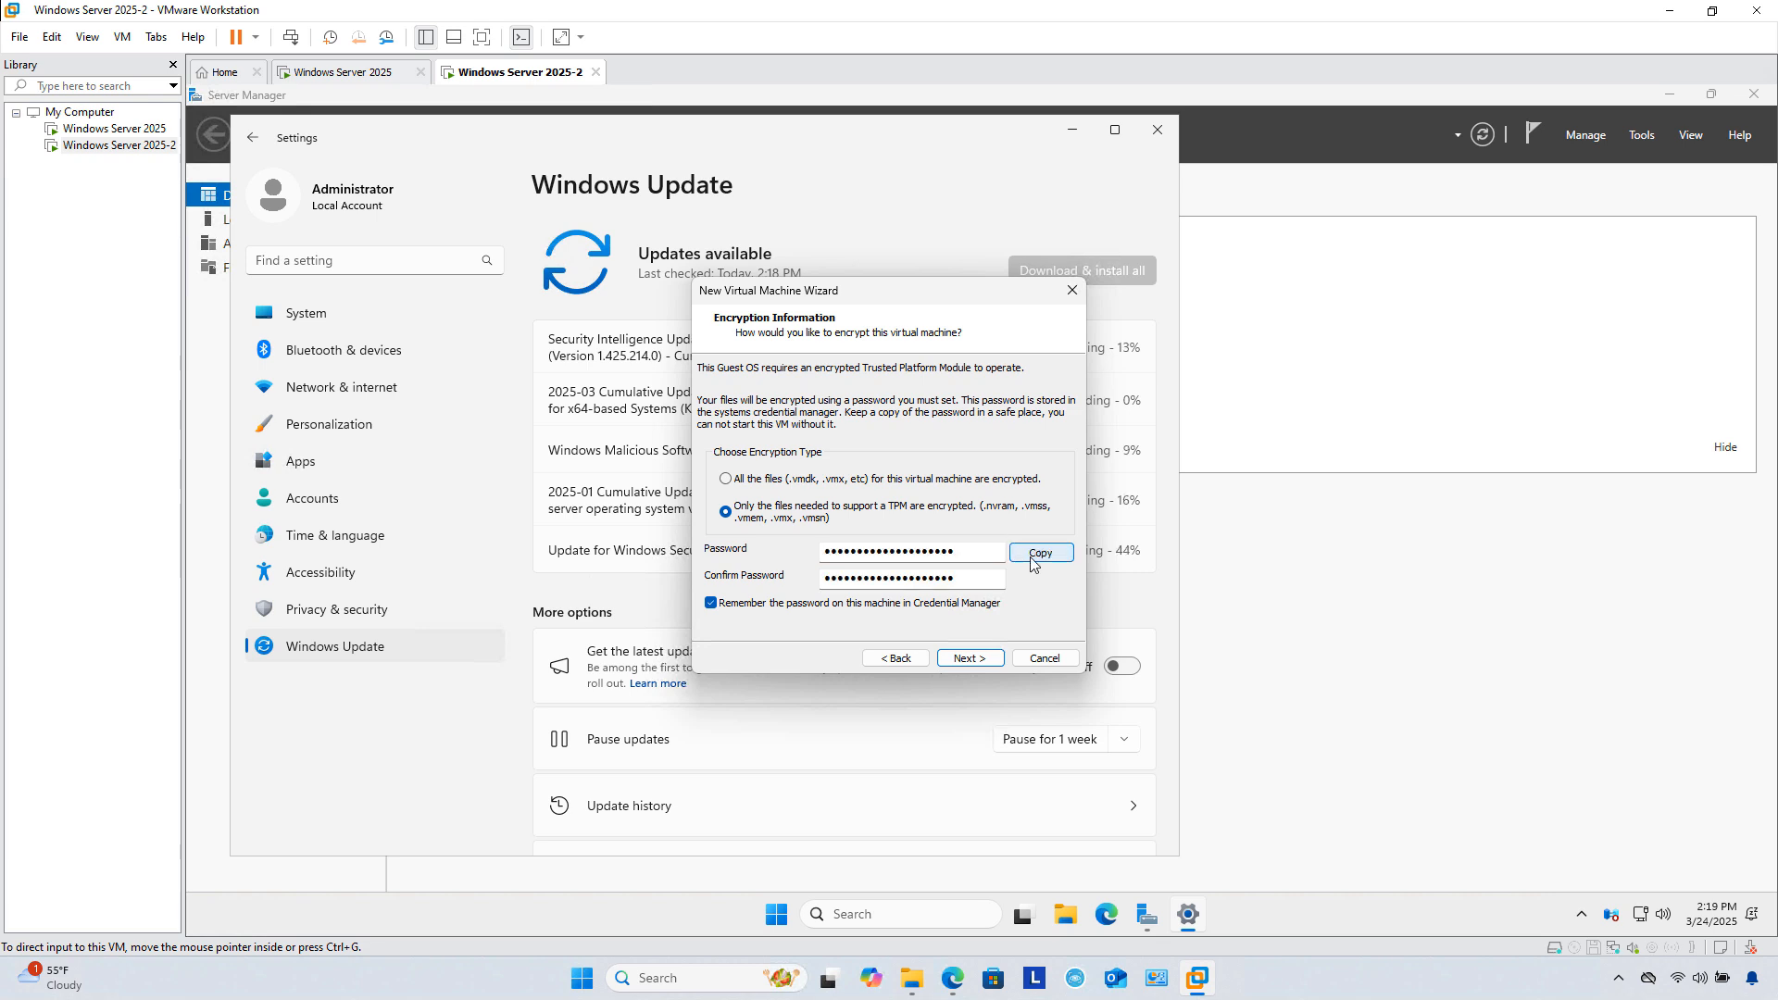
left_click(1039, 553)
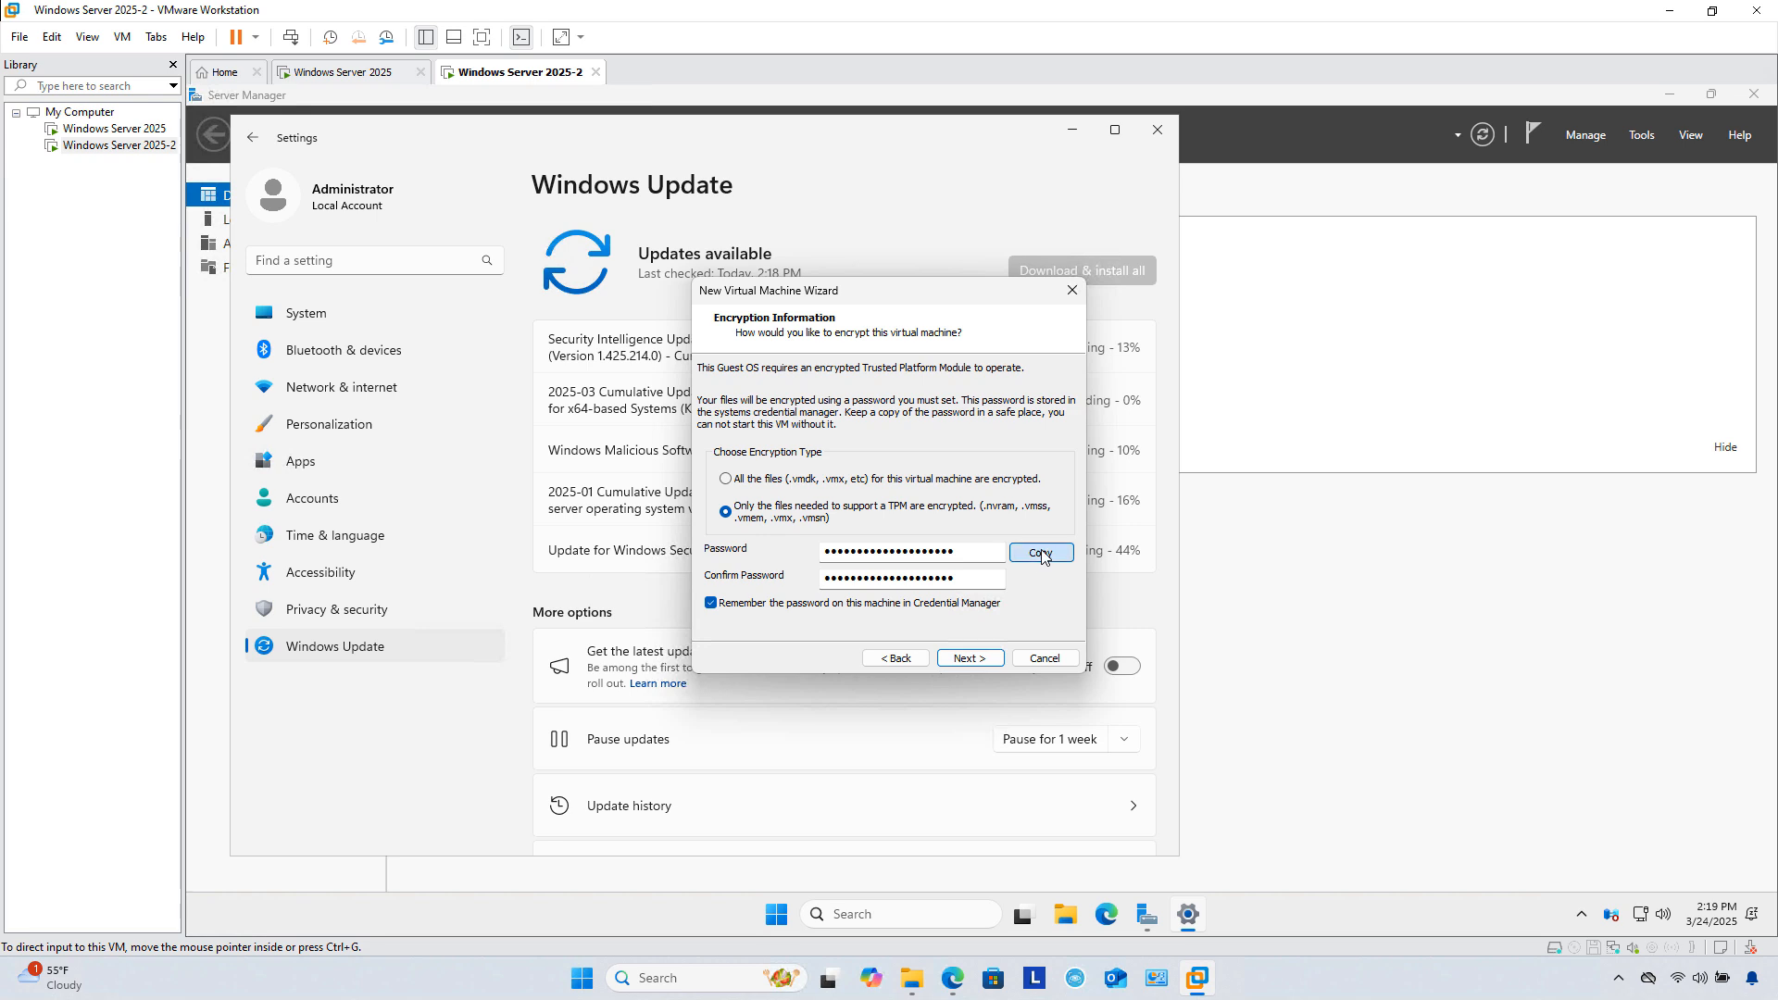
left_click(971, 659)
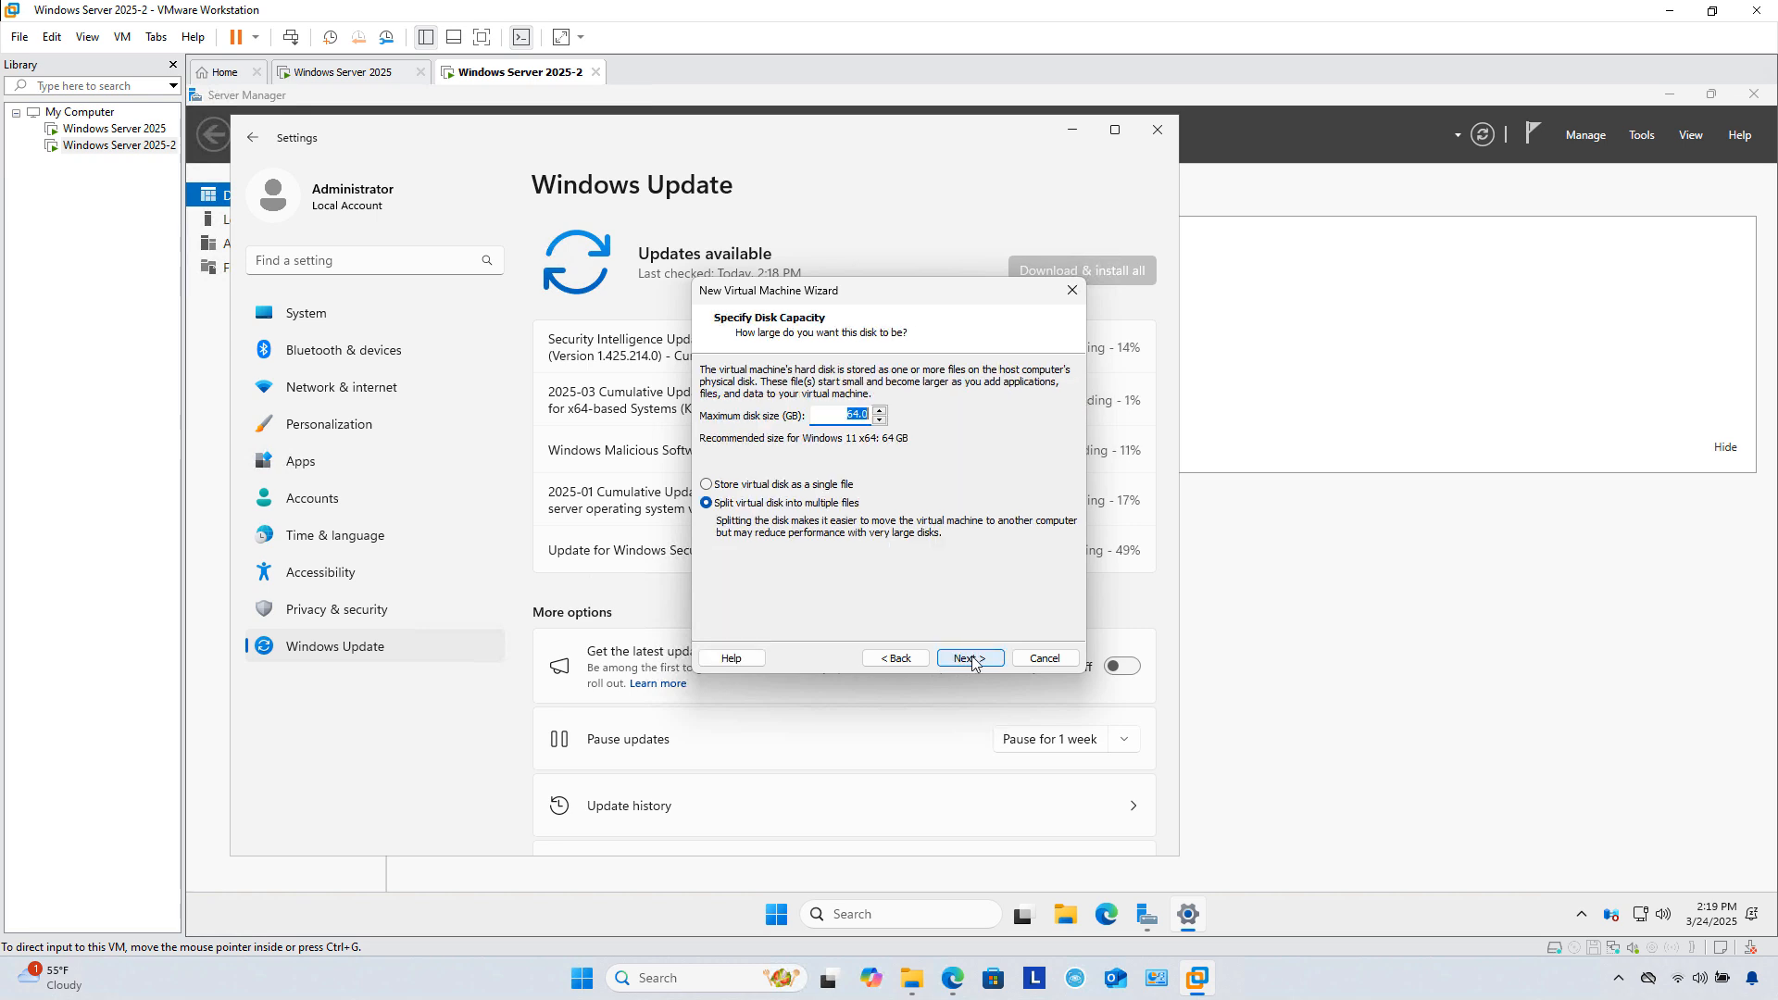
left_click(971, 659)
left_click(969, 659)
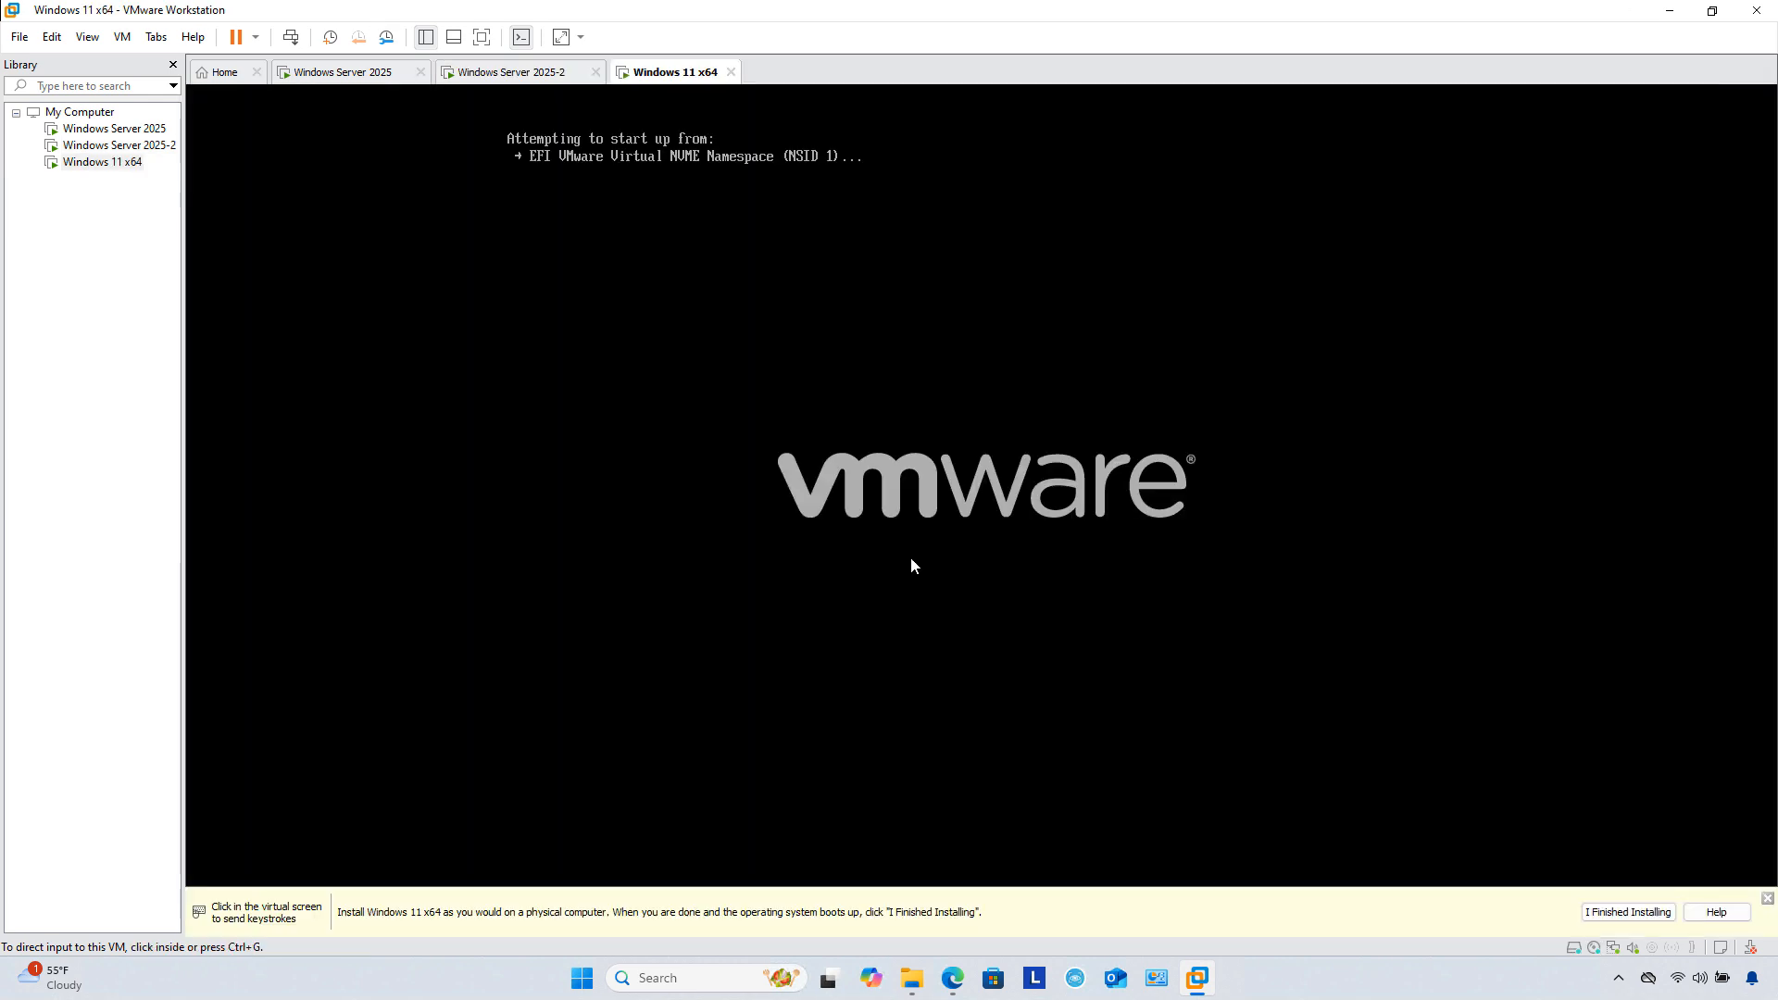
Step: Accept the default language and US keyboard, agree to a fresh install wiping files, and accept the license terms
left_click(911, 559)
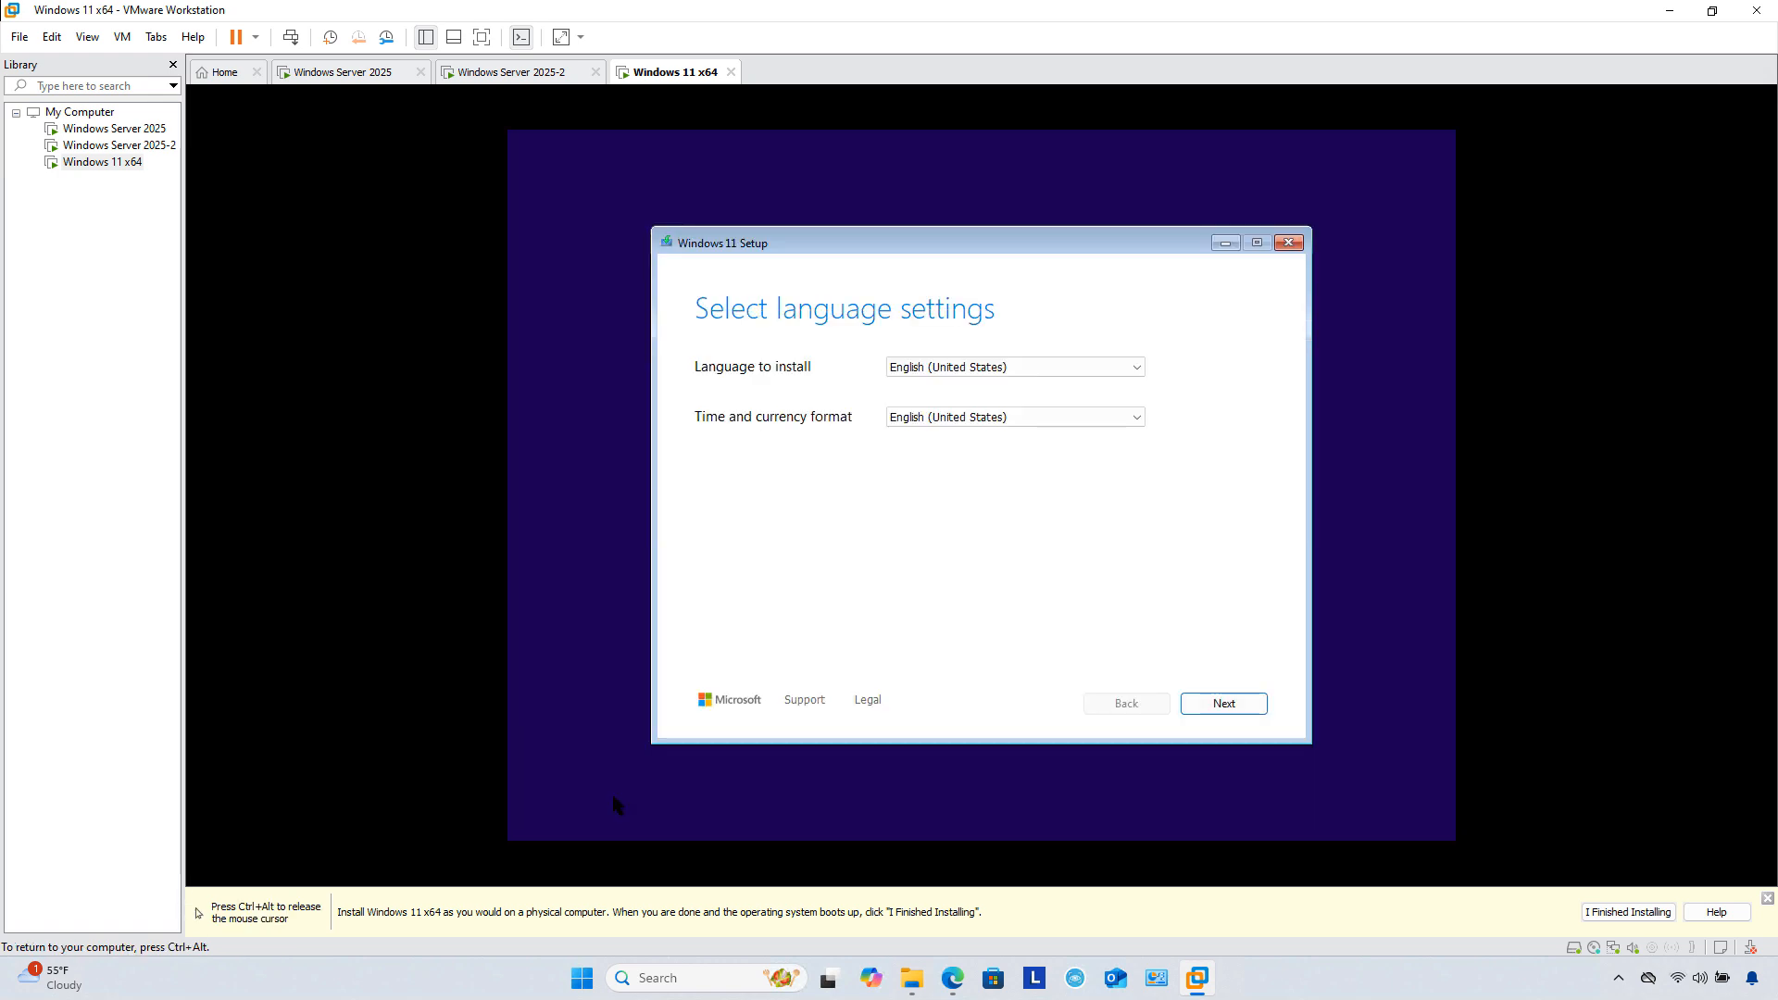
key("ctrl+alt")
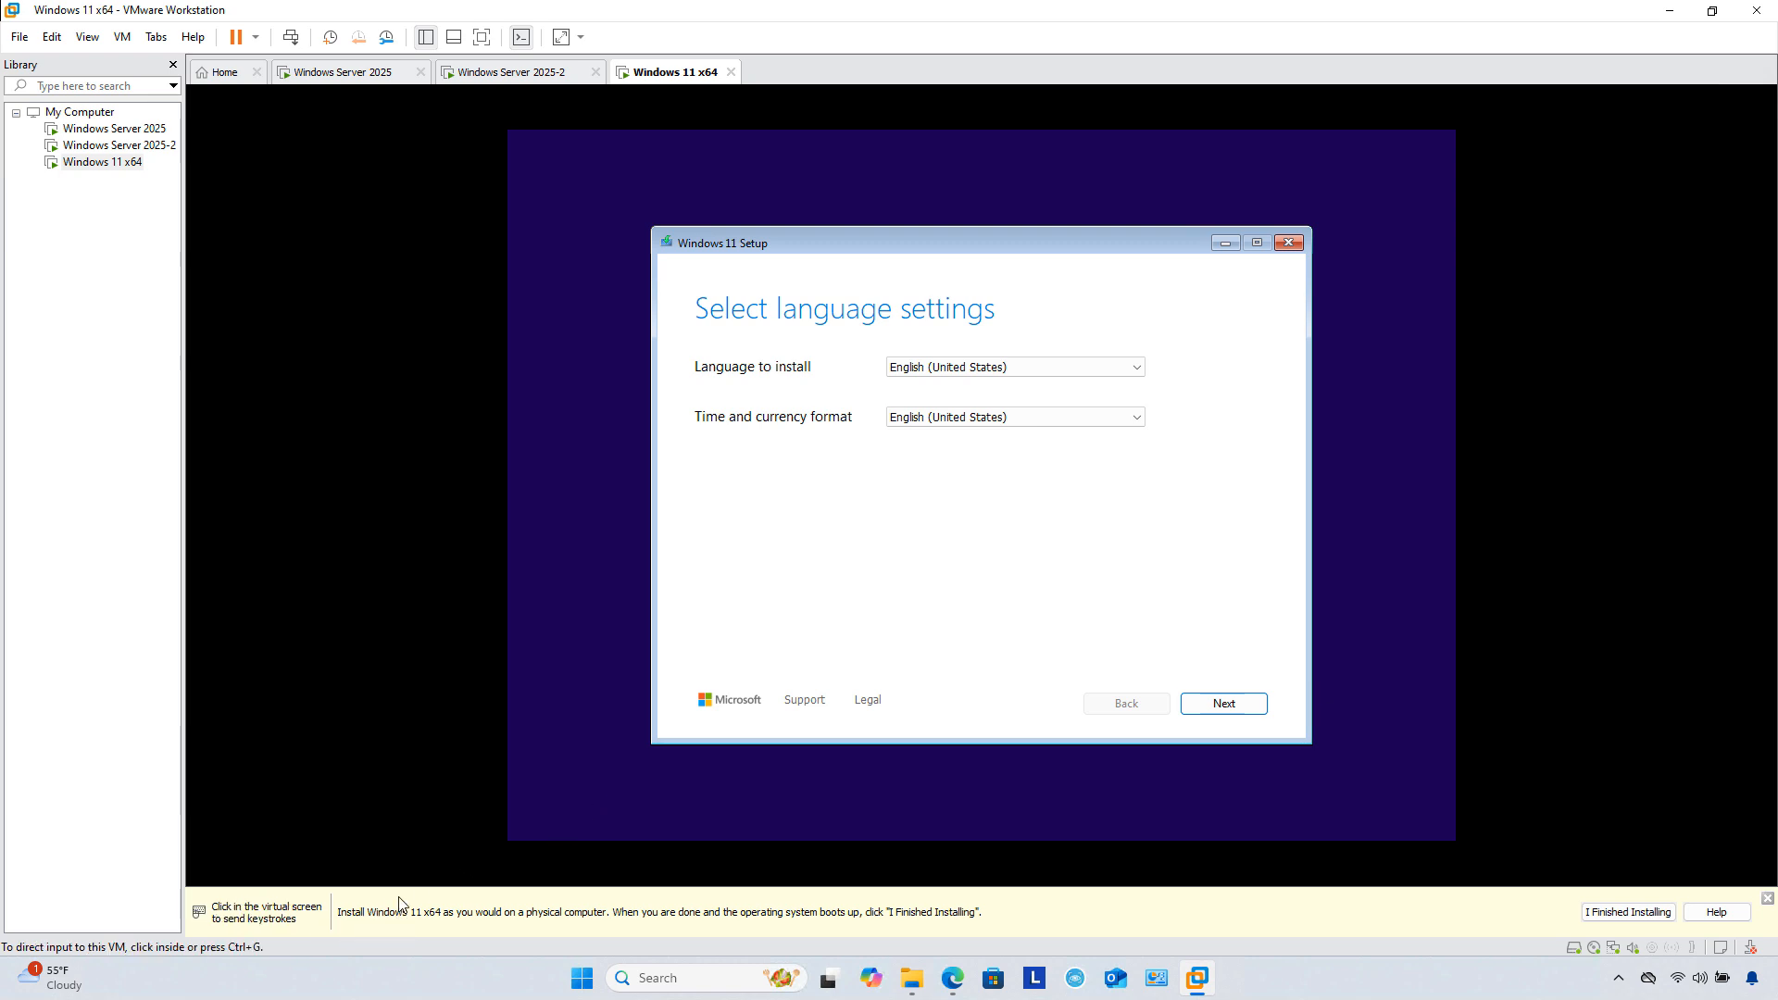
left_click(558, 756)
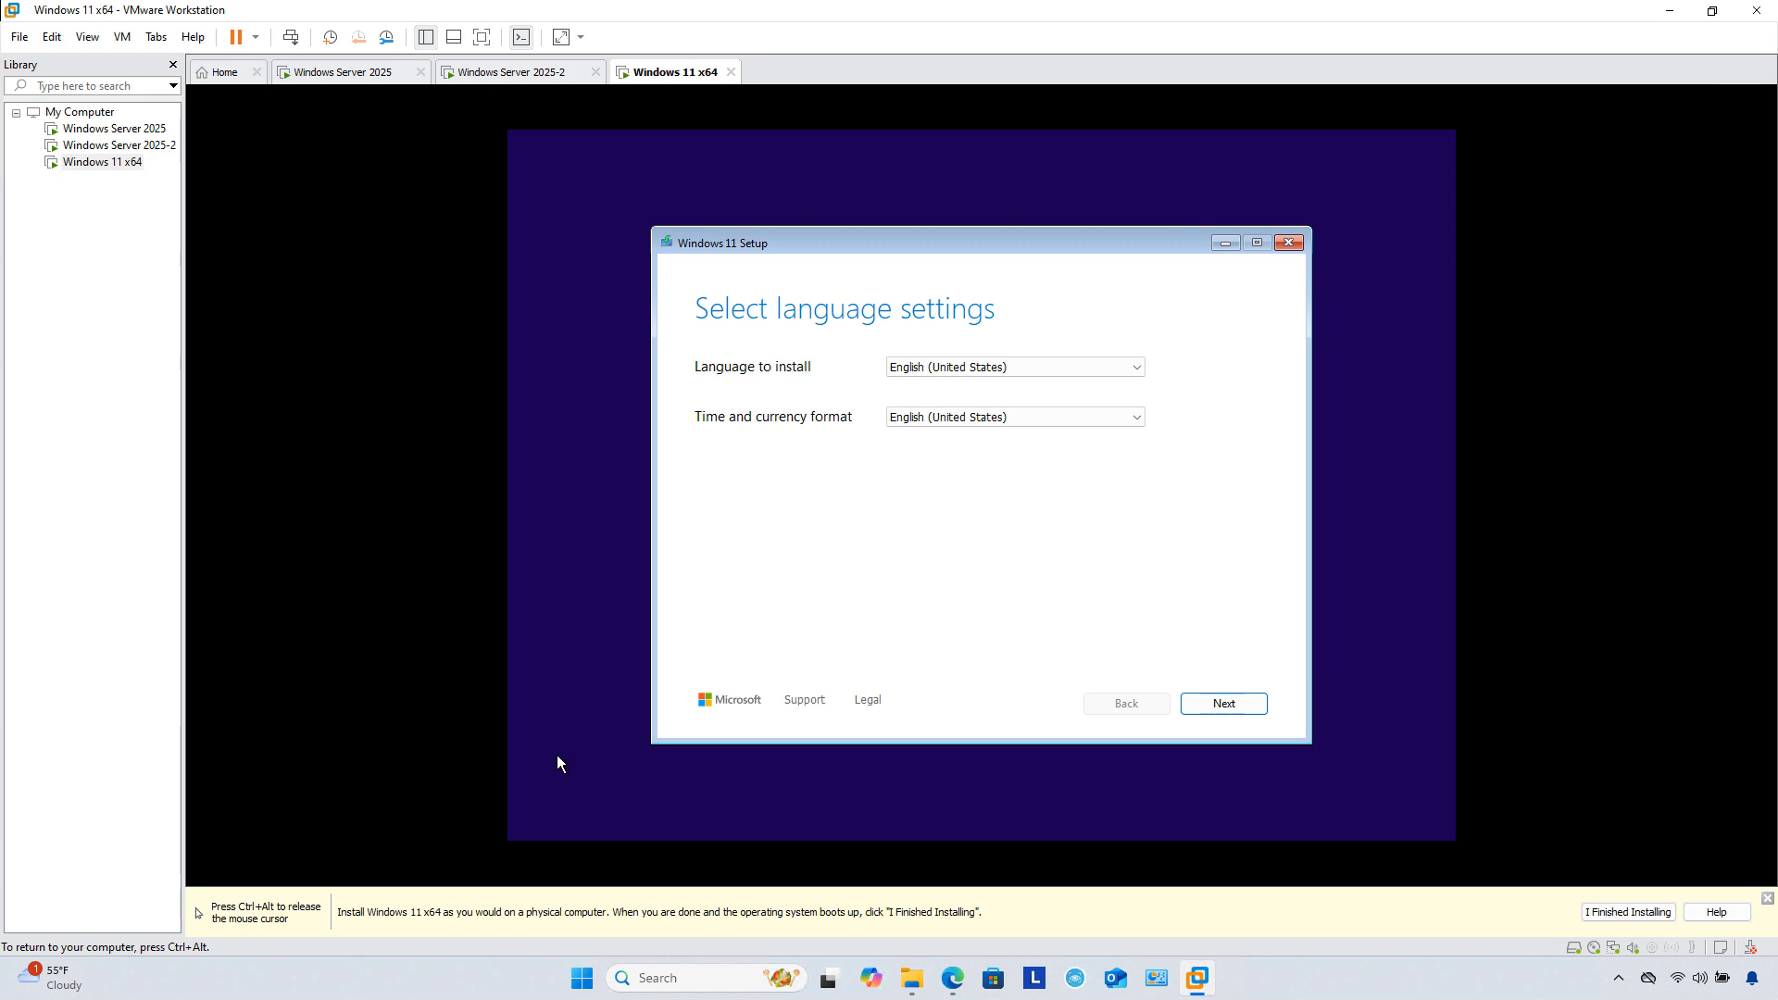
key("ctrl+alt")
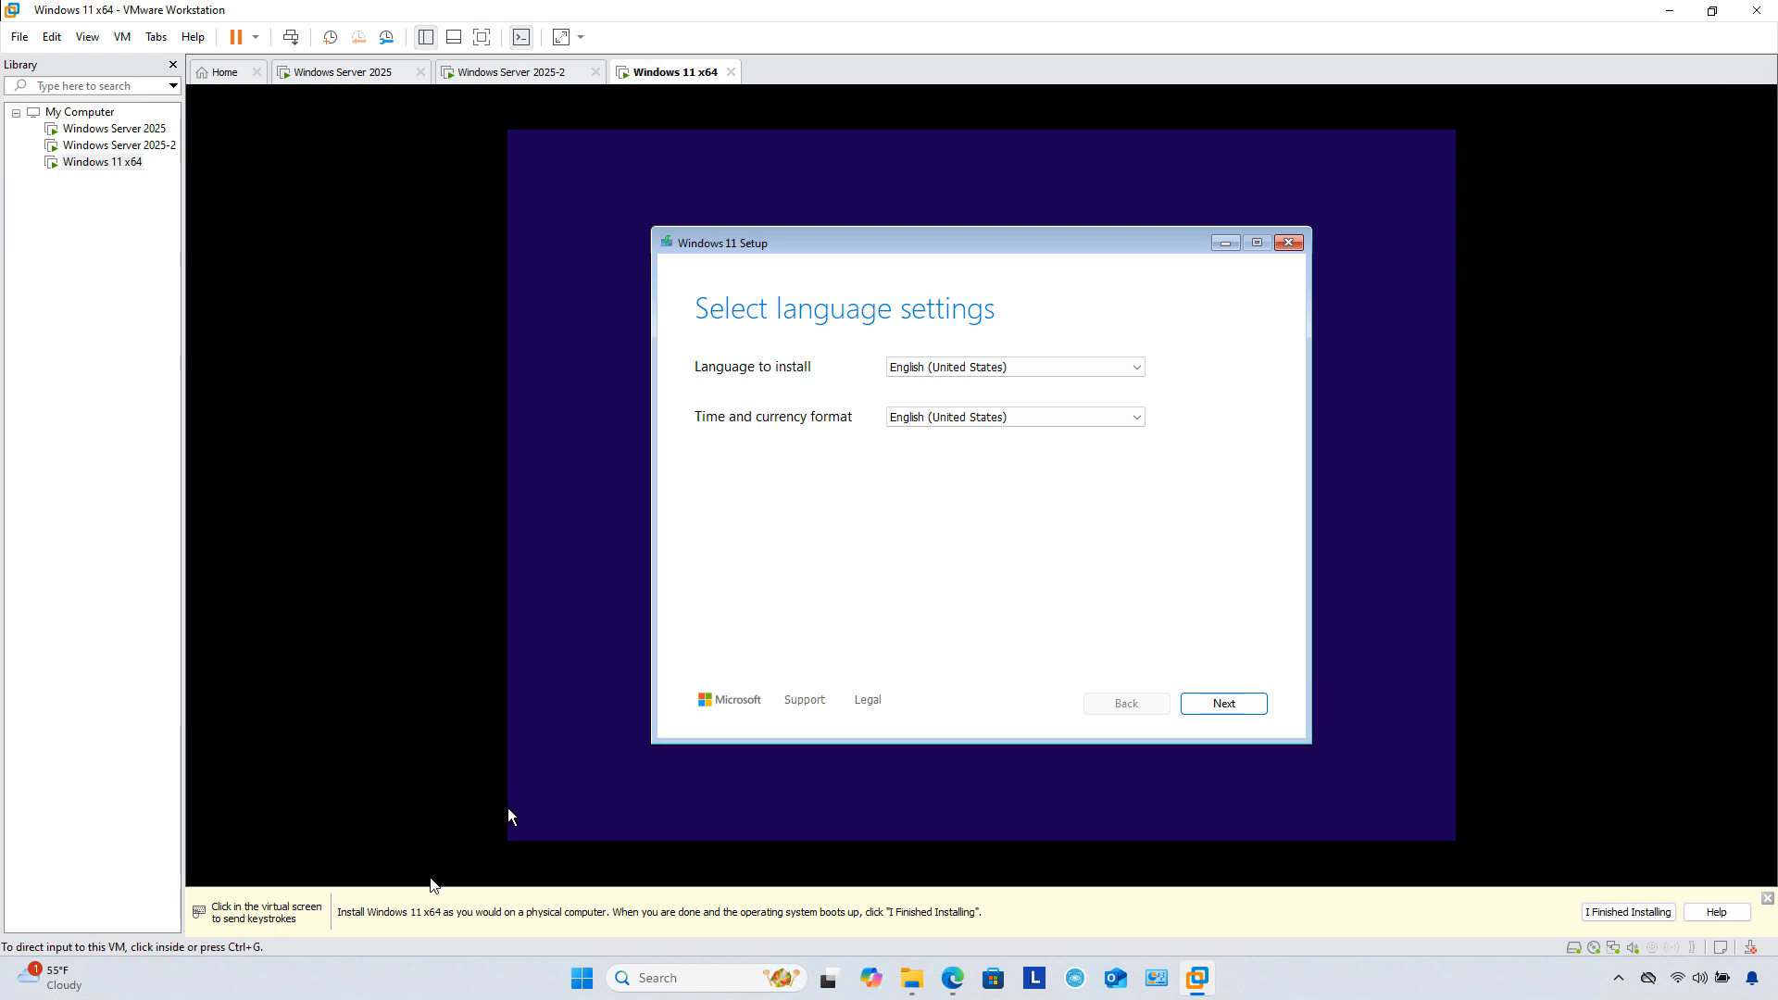
left_click(556, 875)
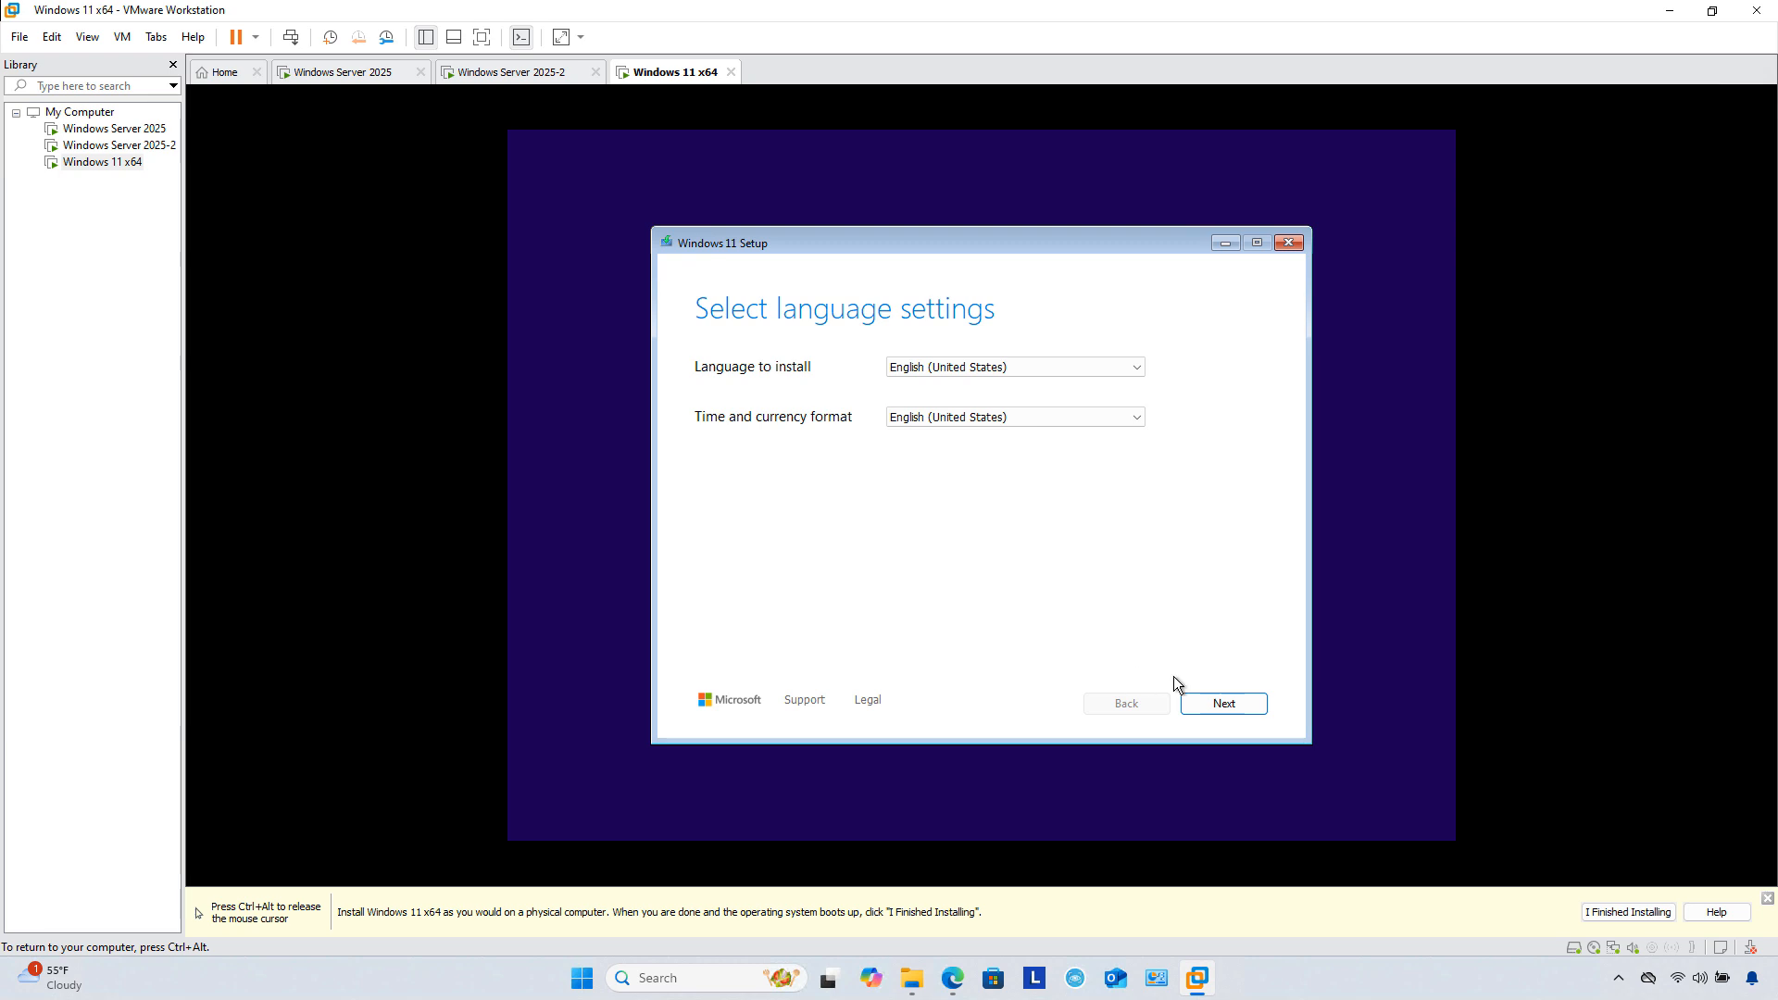
left_click(1239, 710)
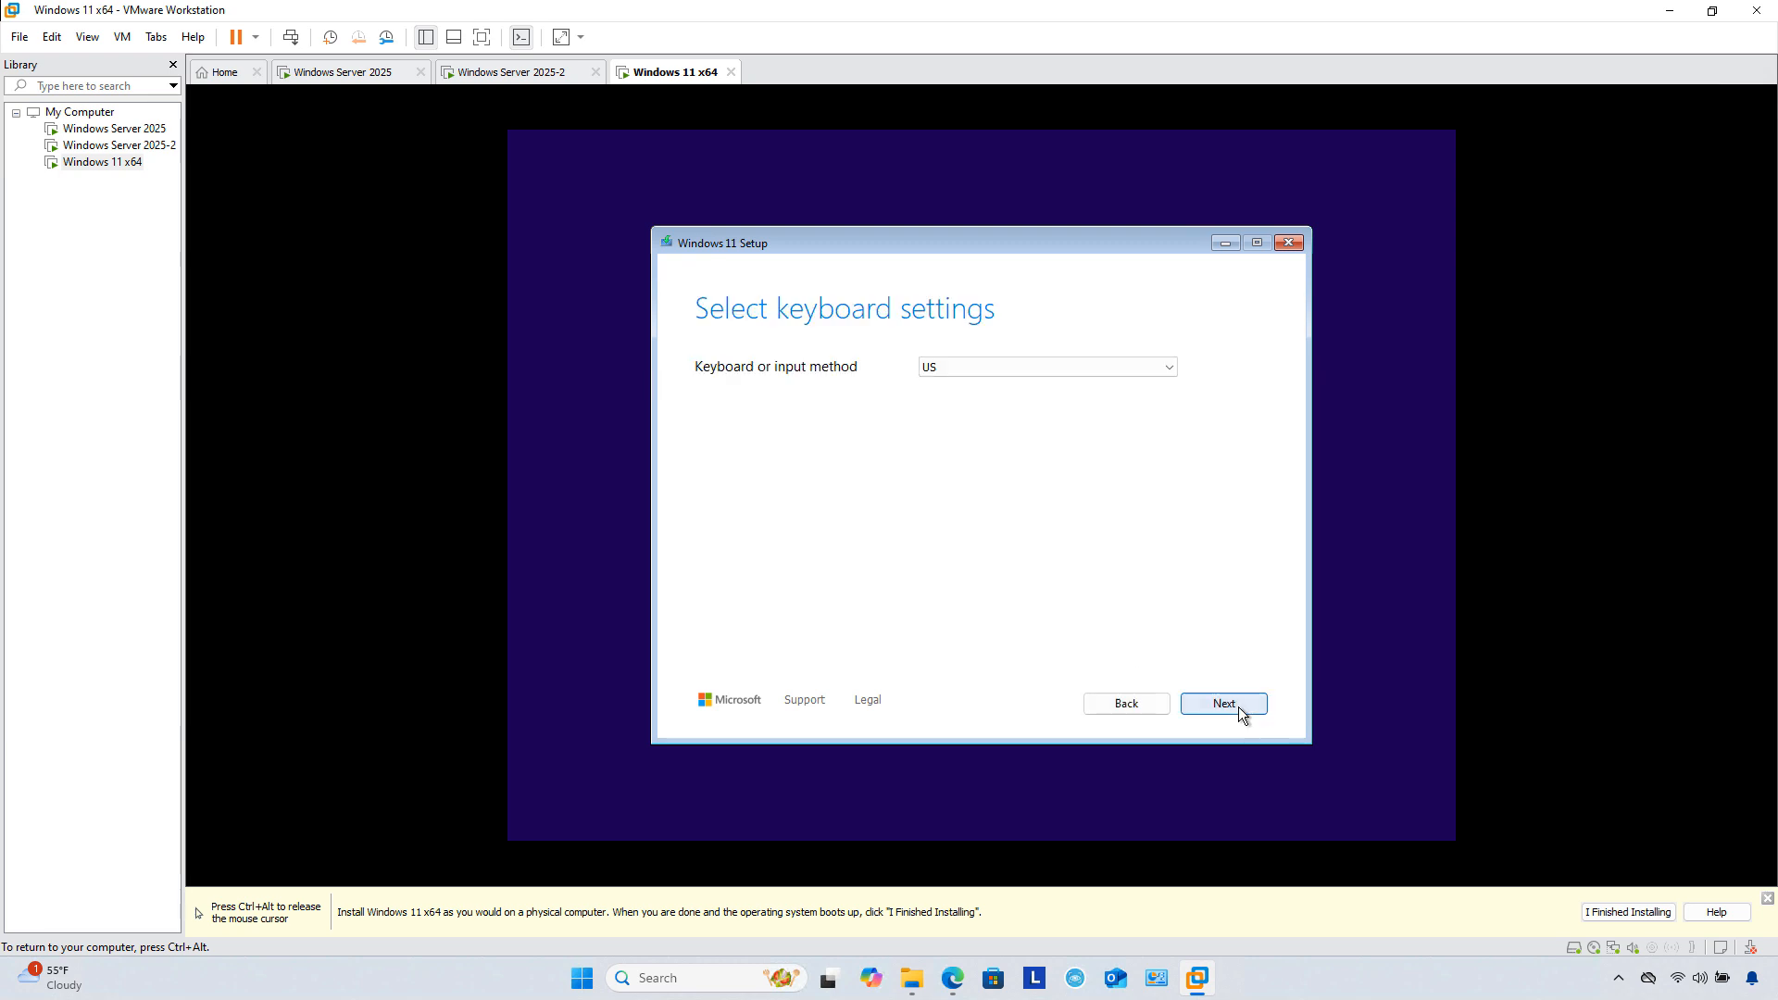
left_click(1225, 704)
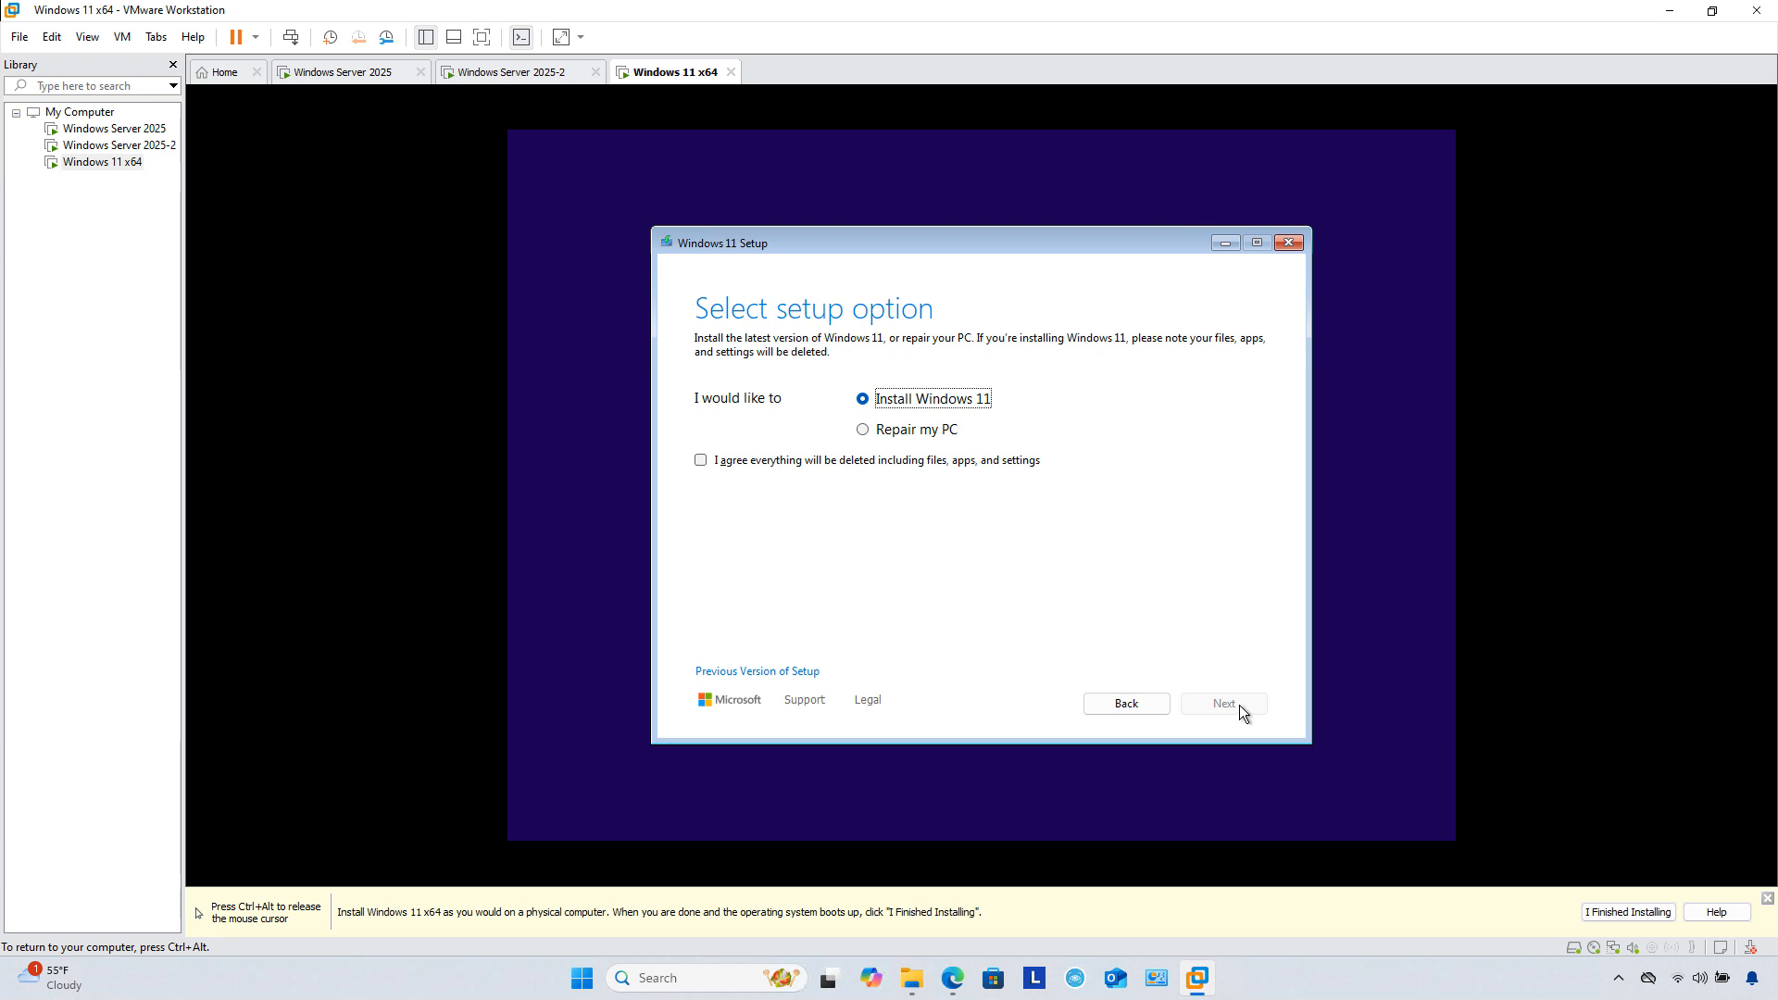
left_click(913, 460)
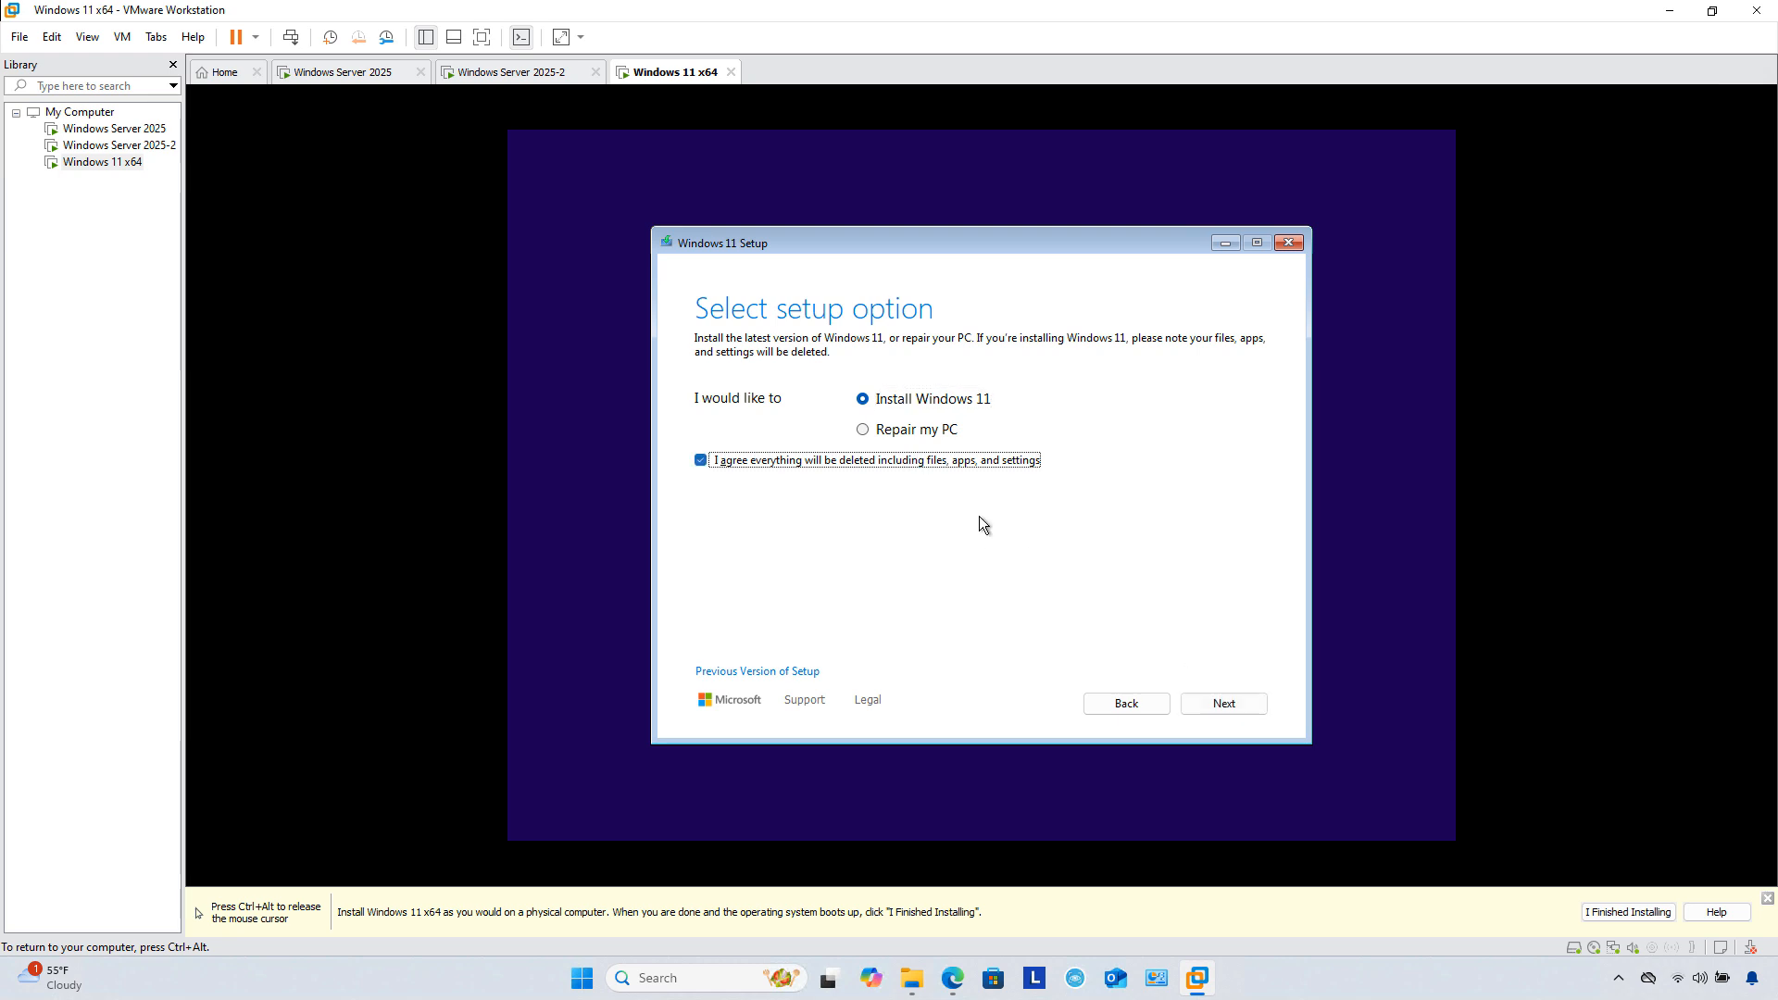
left_click(1204, 703)
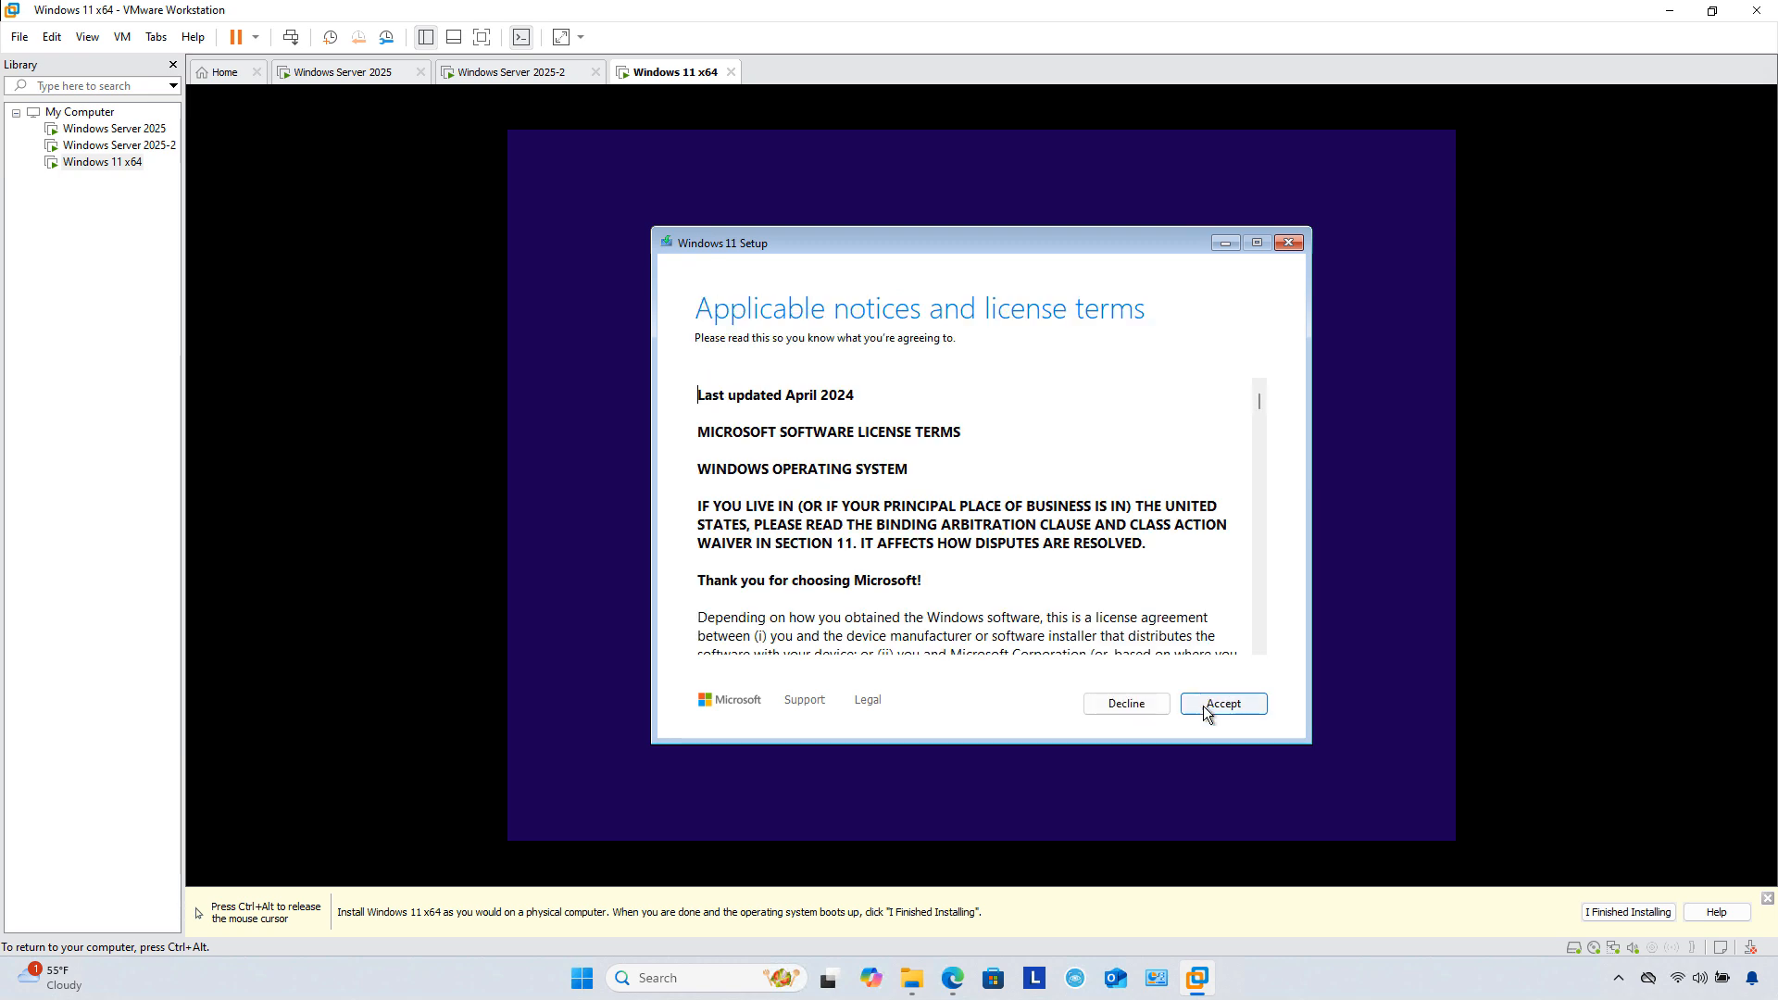
left_click(1204, 706)
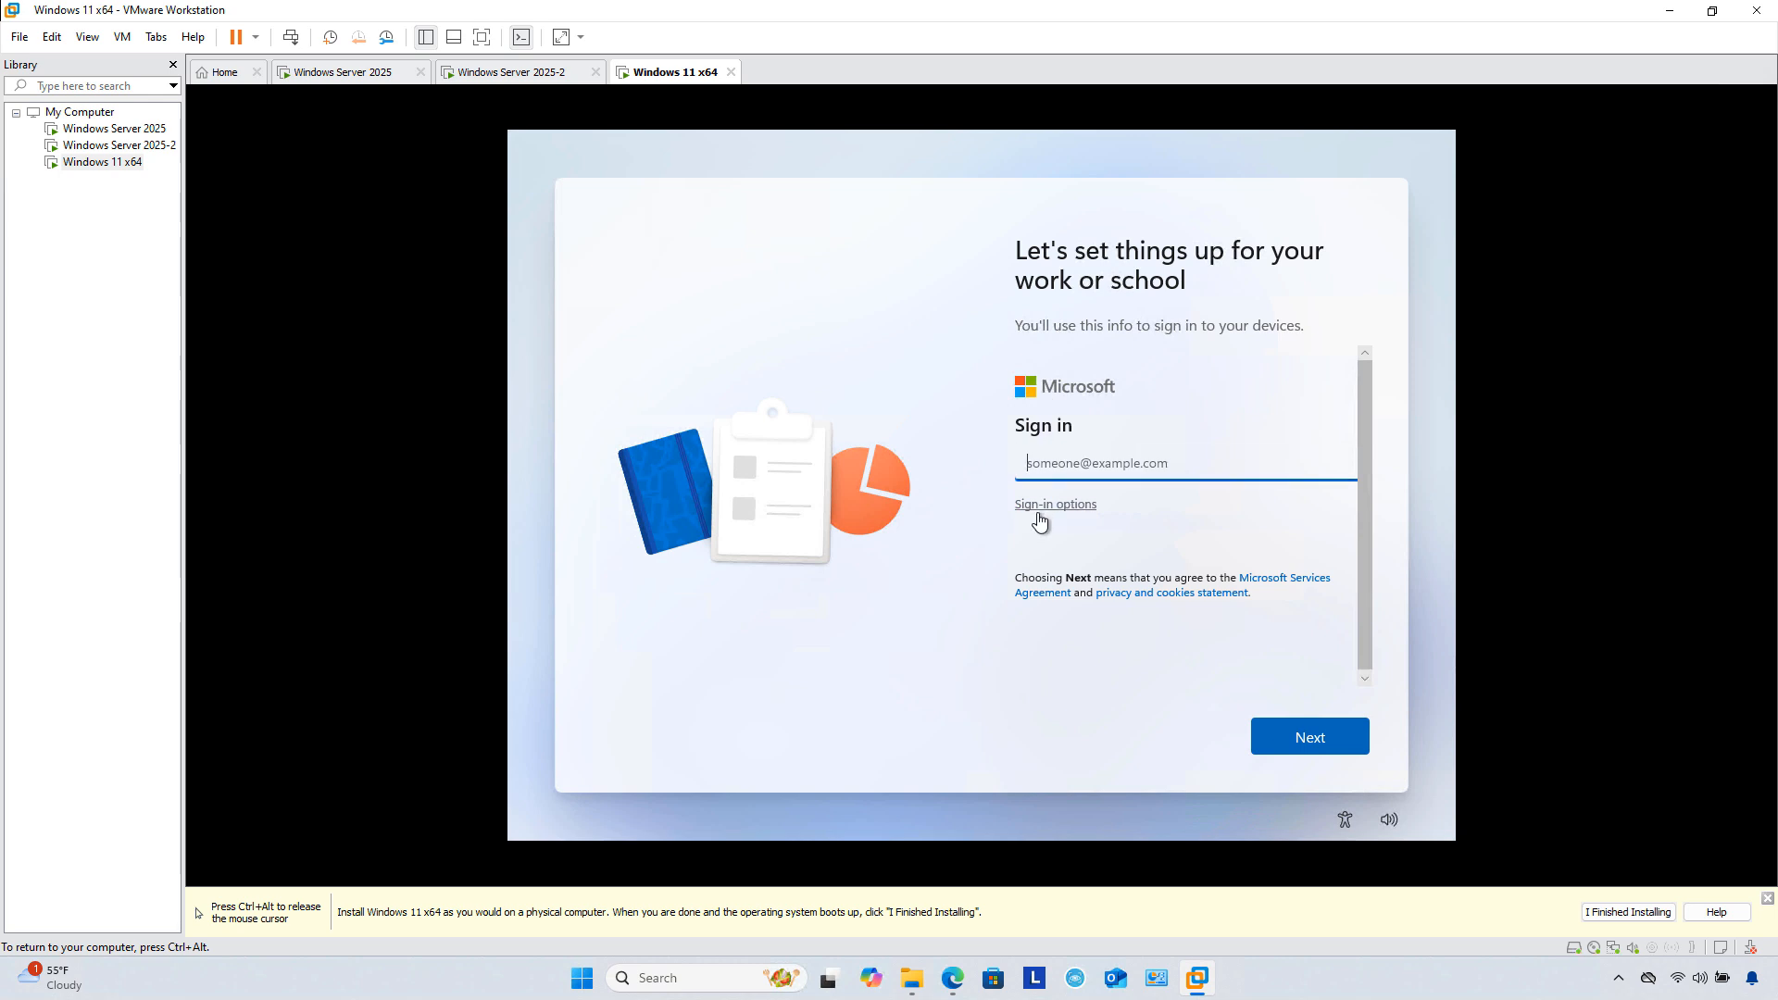
Step: Choose Domain join instead and create a local account with a name and confirmed password
left_click(1036, 506)
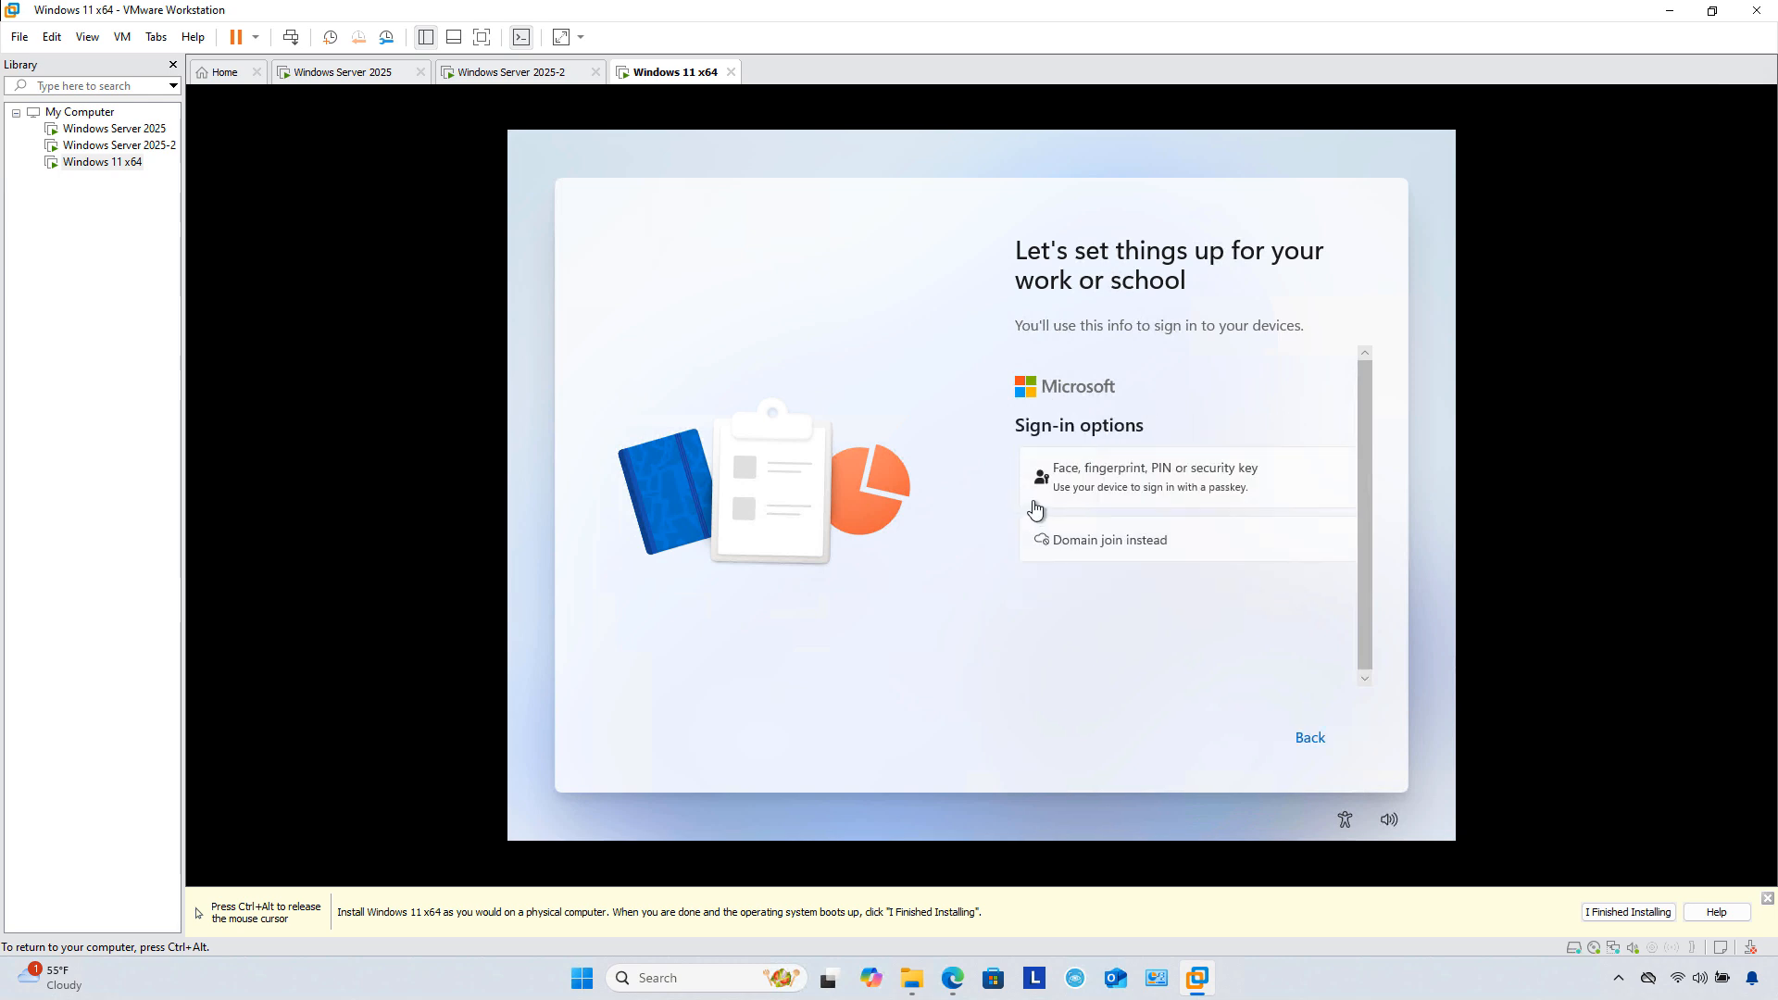
left_click(1059, 548)
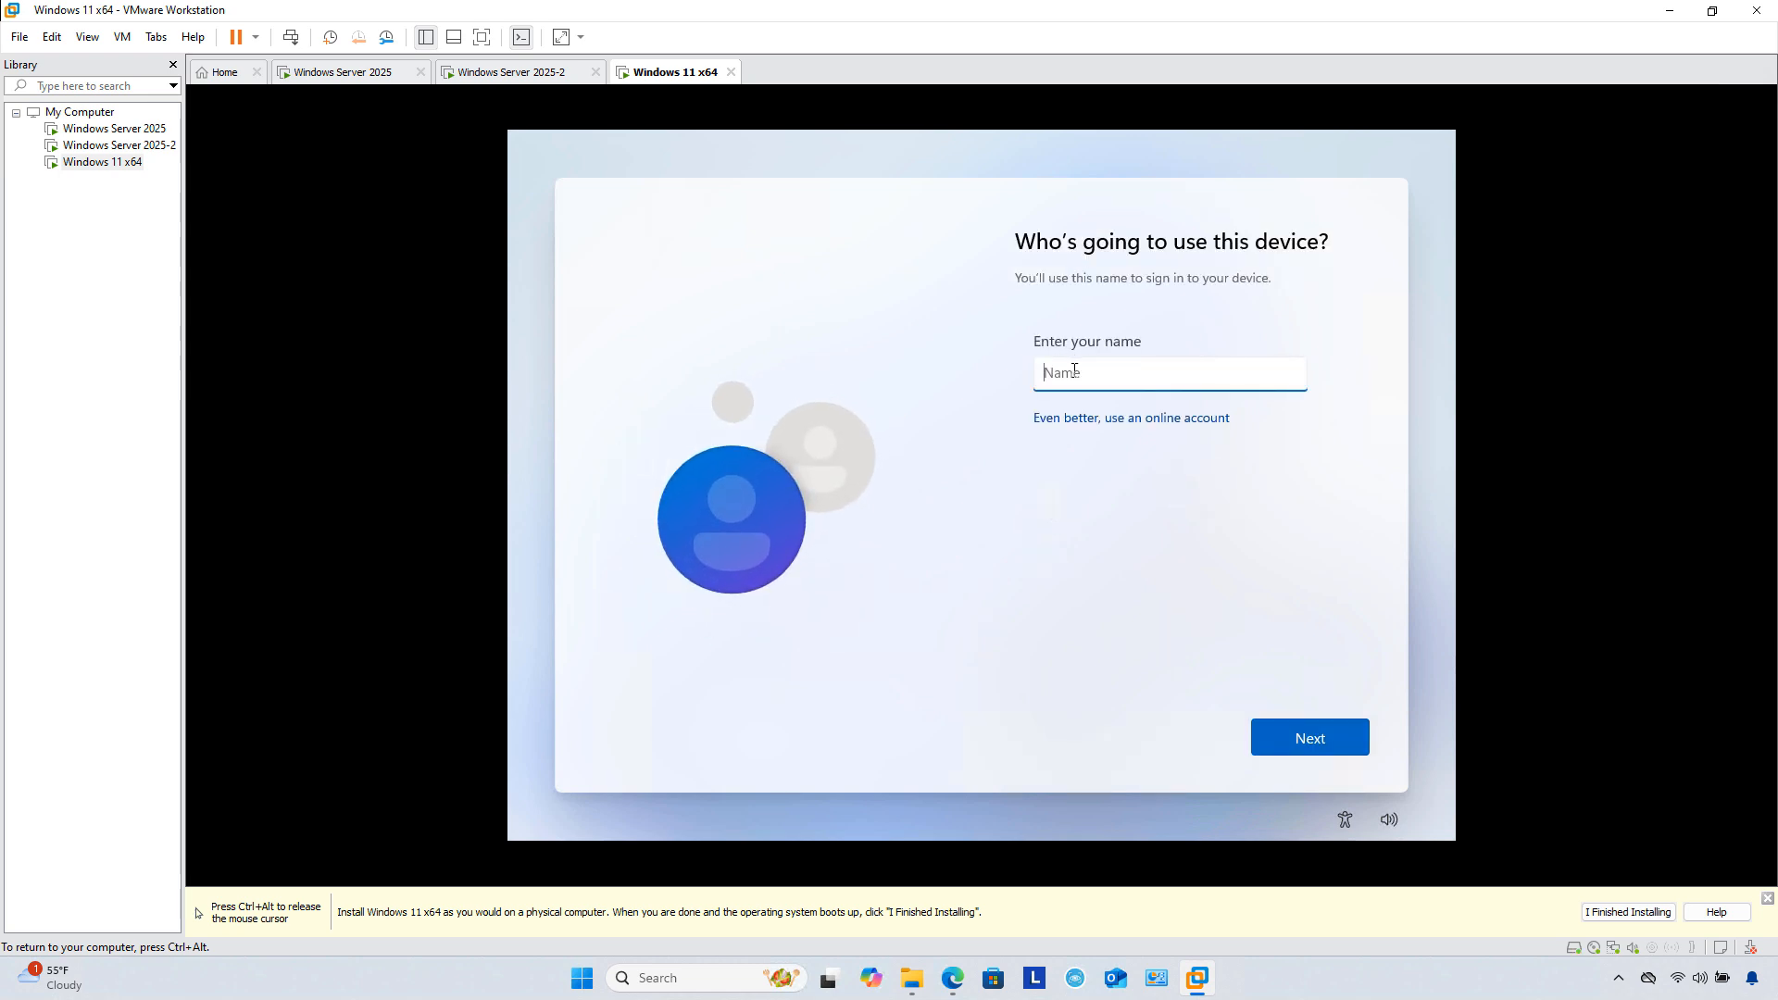
type("x")
left_click(1302, 744)
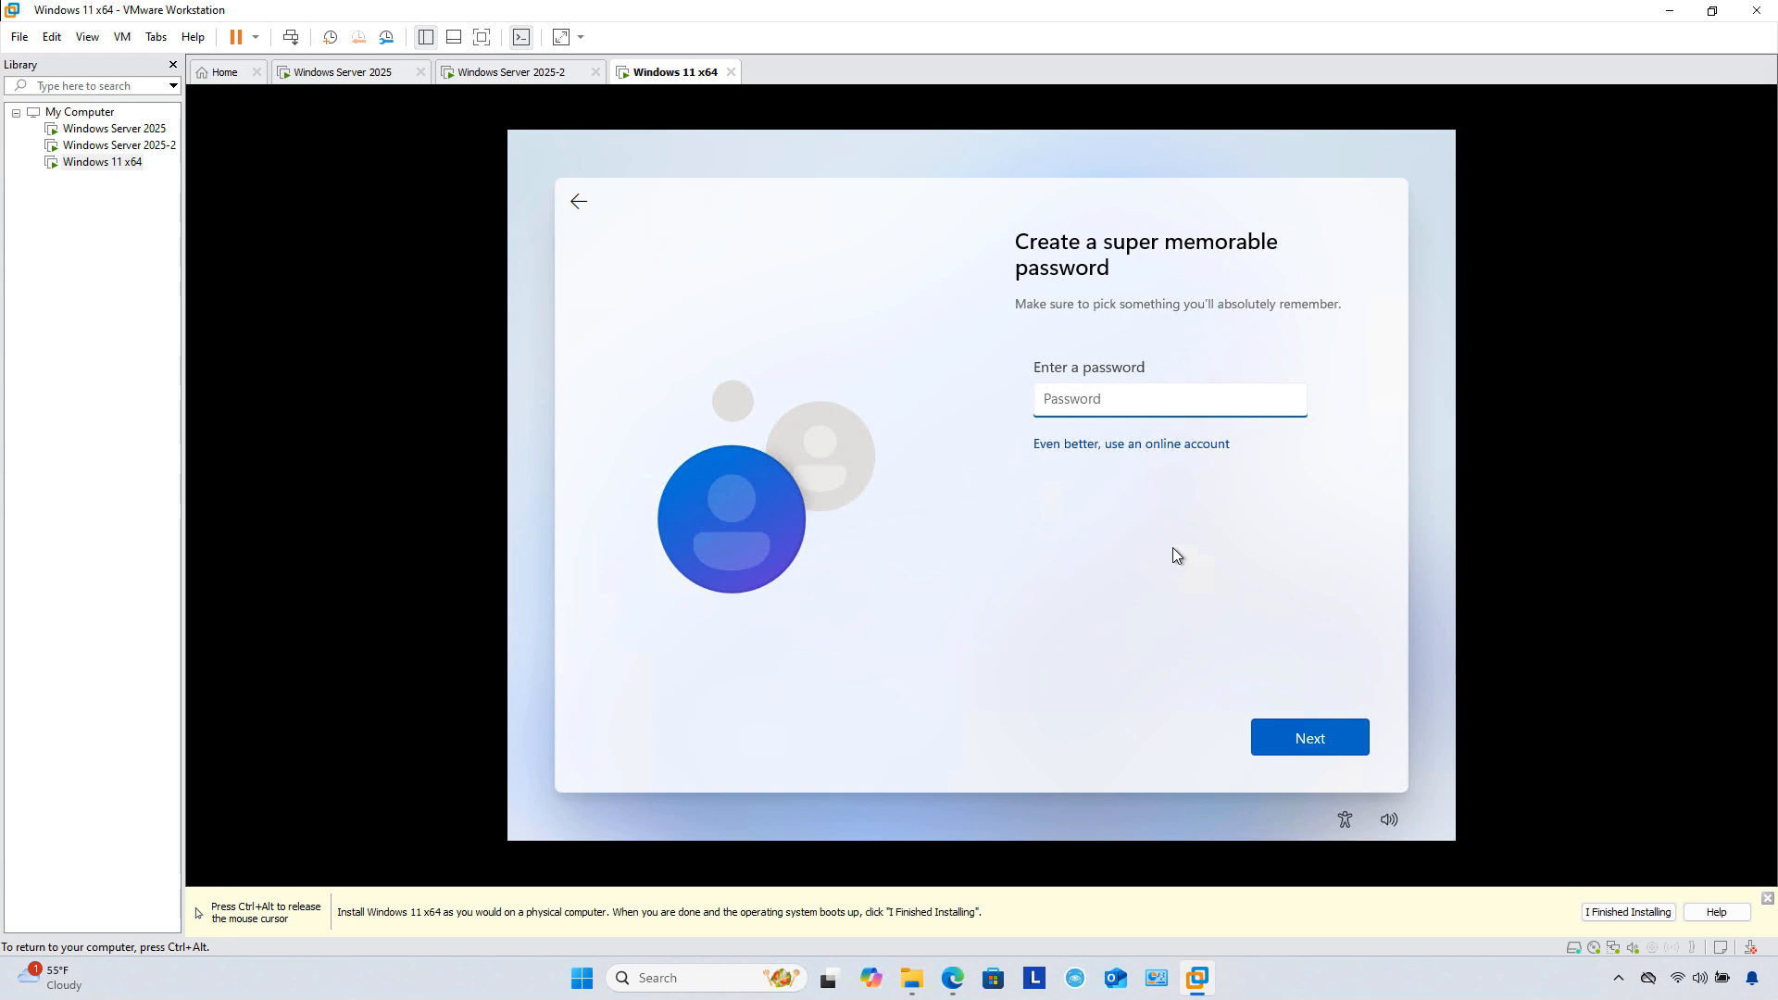
type("Password1")
left_click(1308, 730)
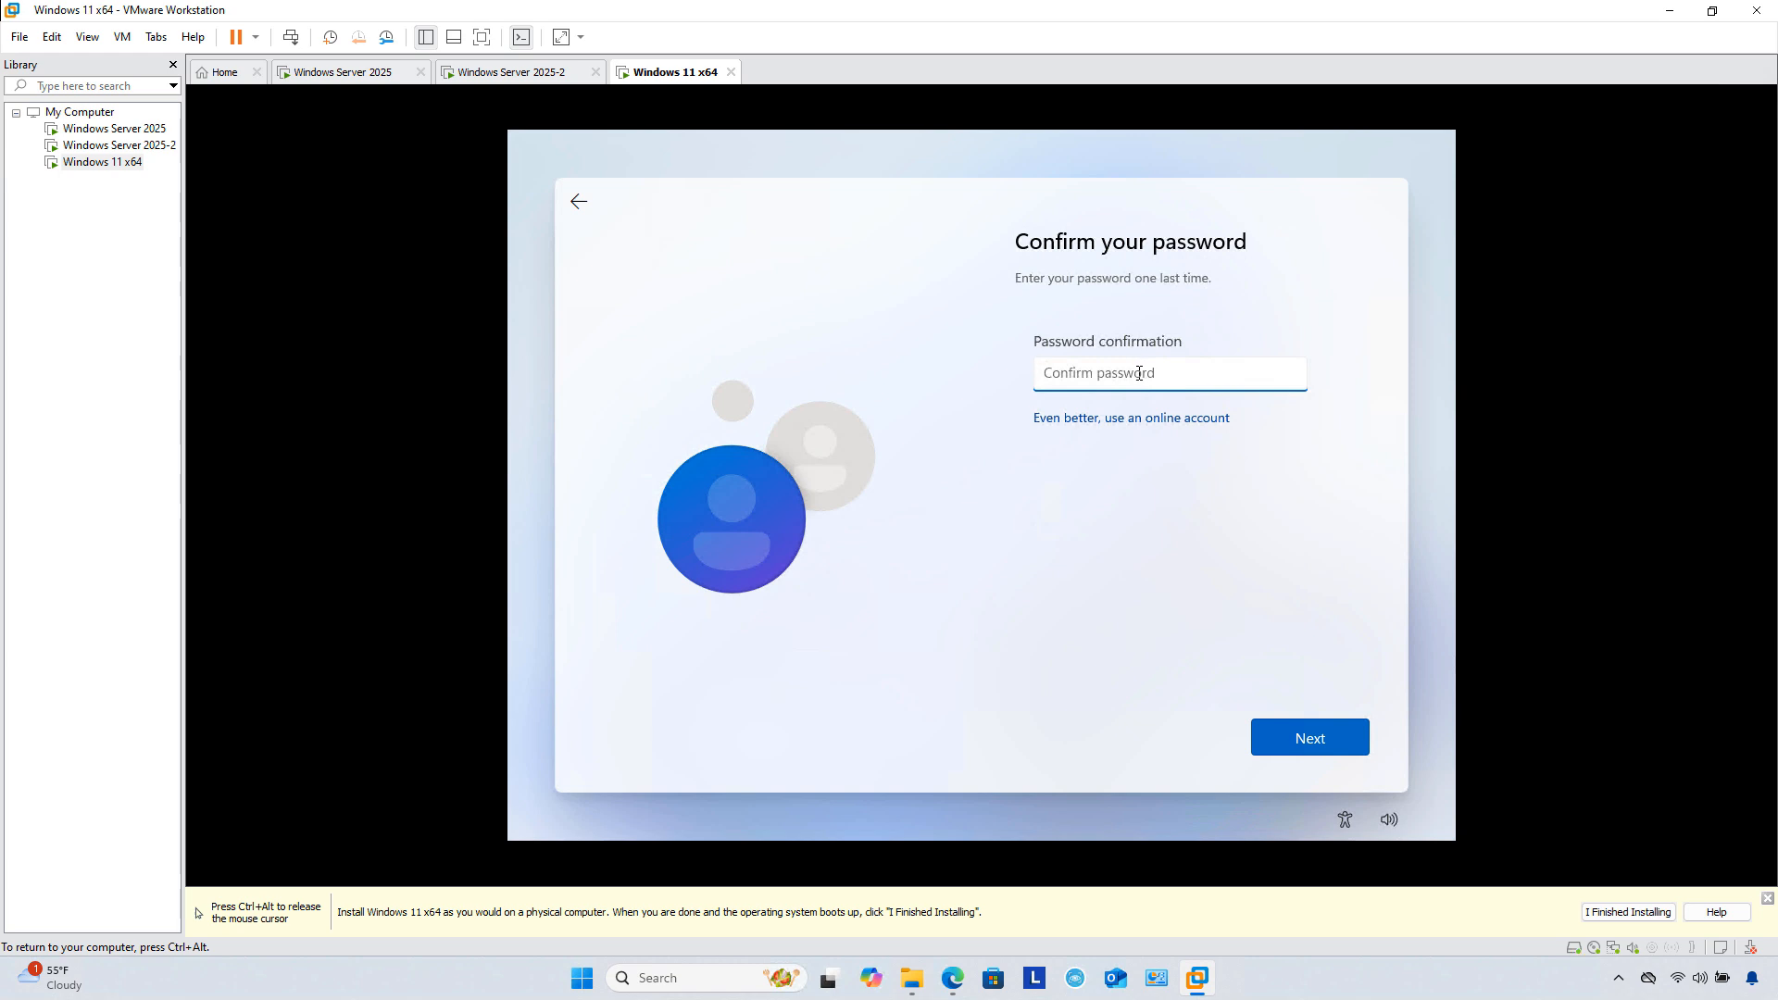
type("Password1")
key("Return")
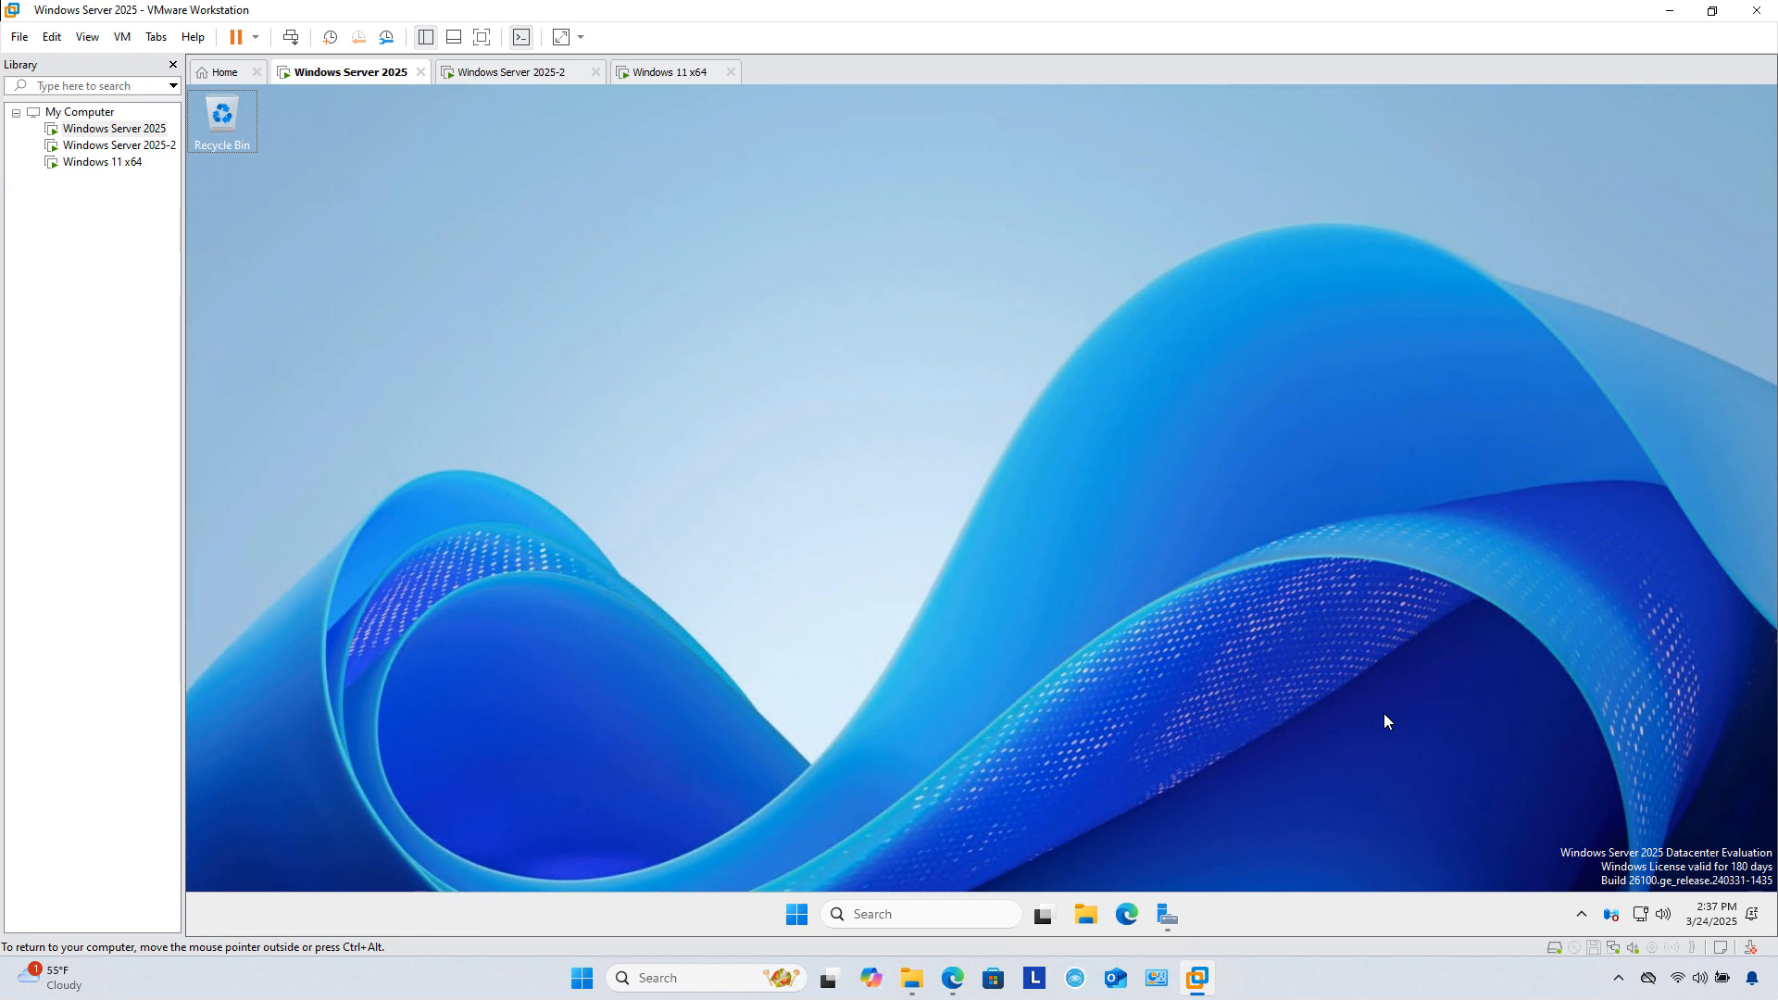
Step: Open Settings in the server guest maximized and go to the Ethernet connection page
left_click(973, 447)
key("super+i")
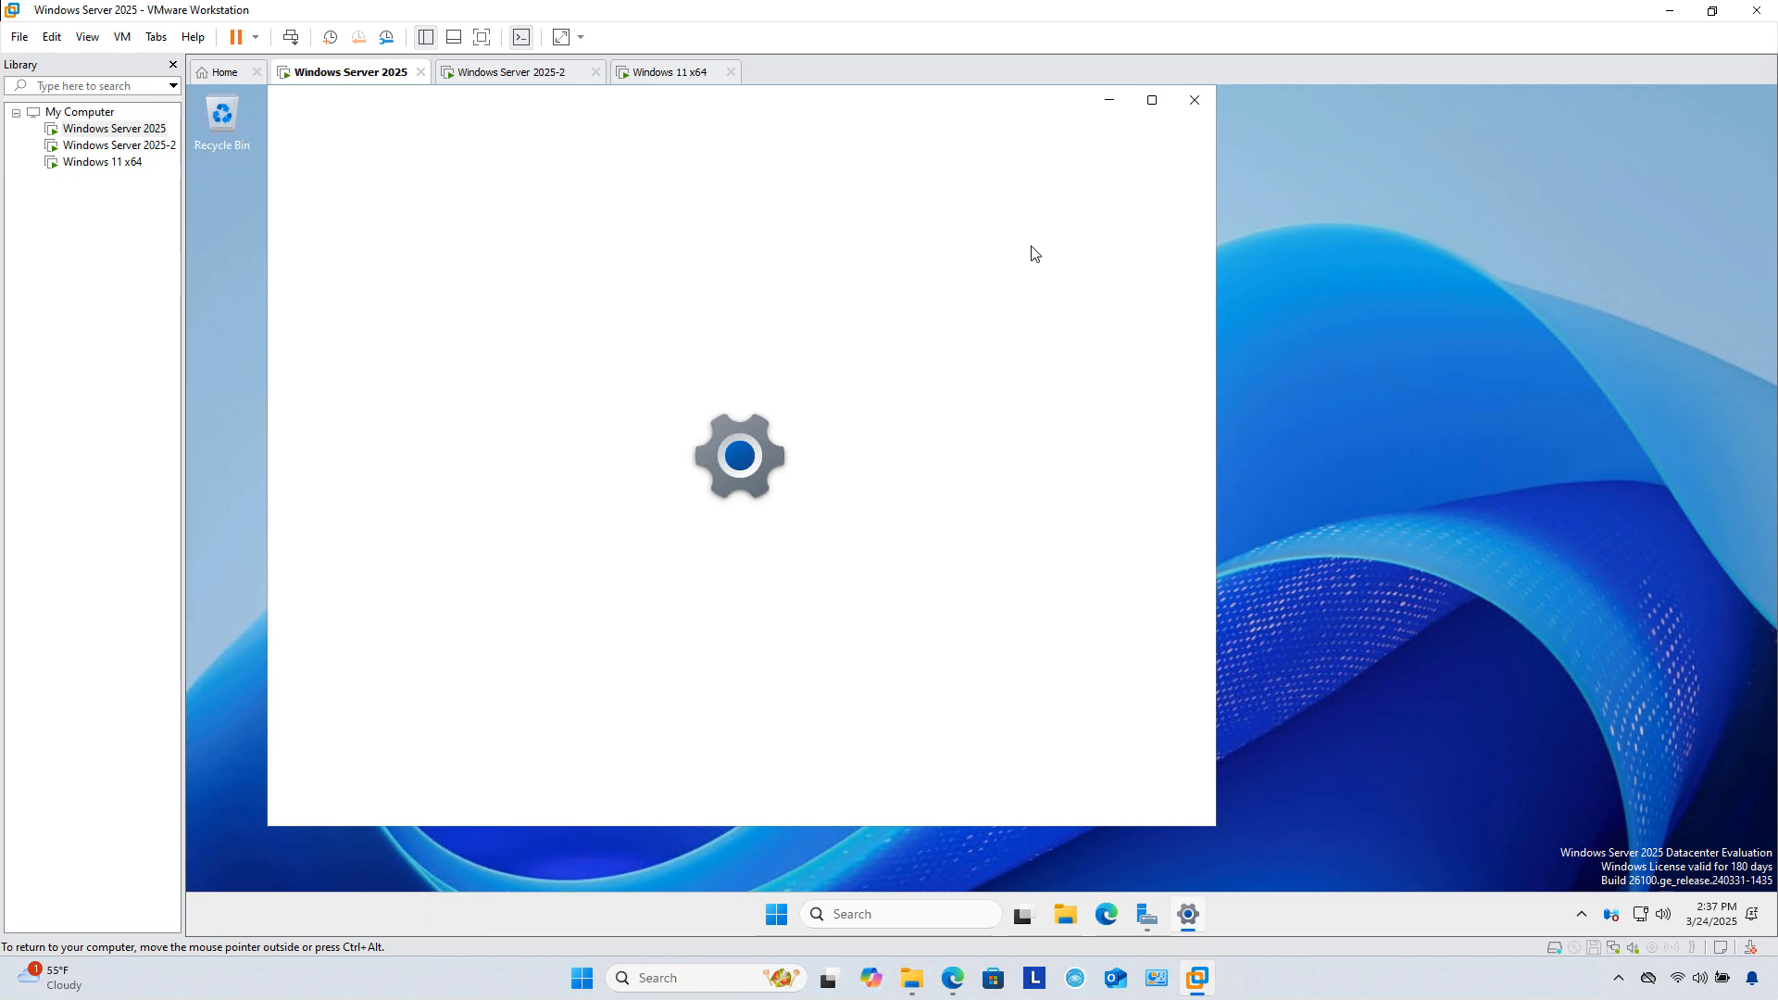
left_click(1152, 102)
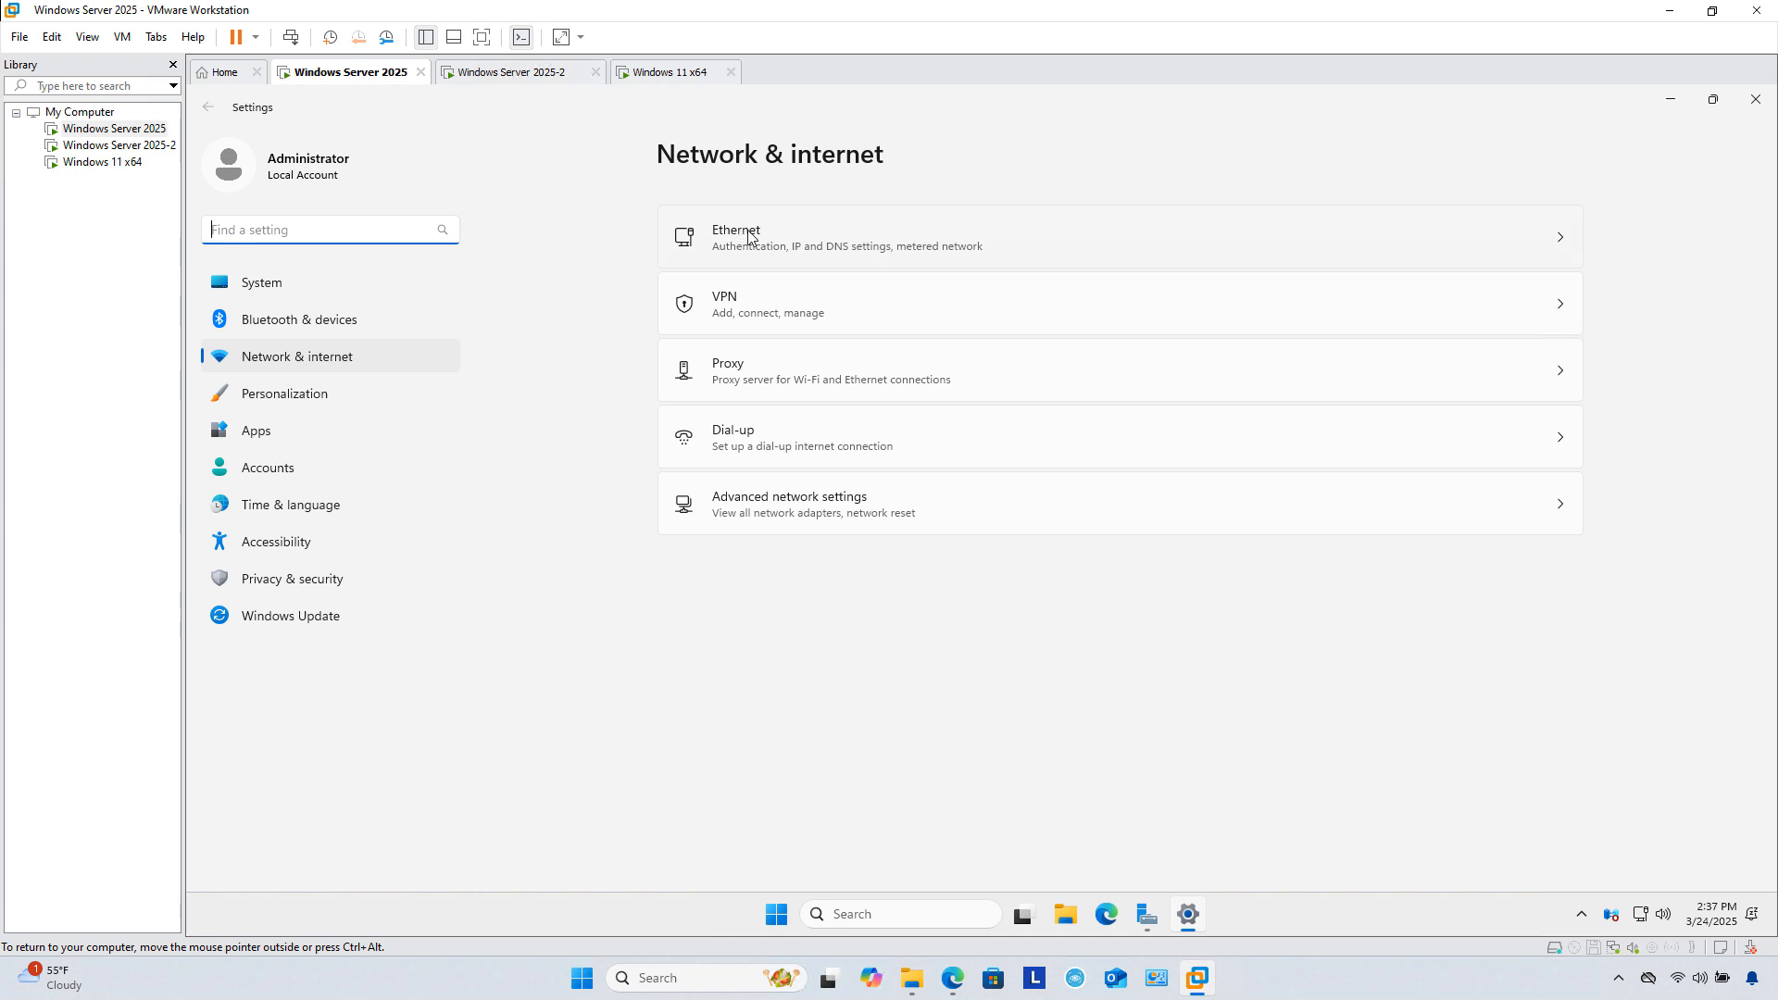
left_click(750, 237)
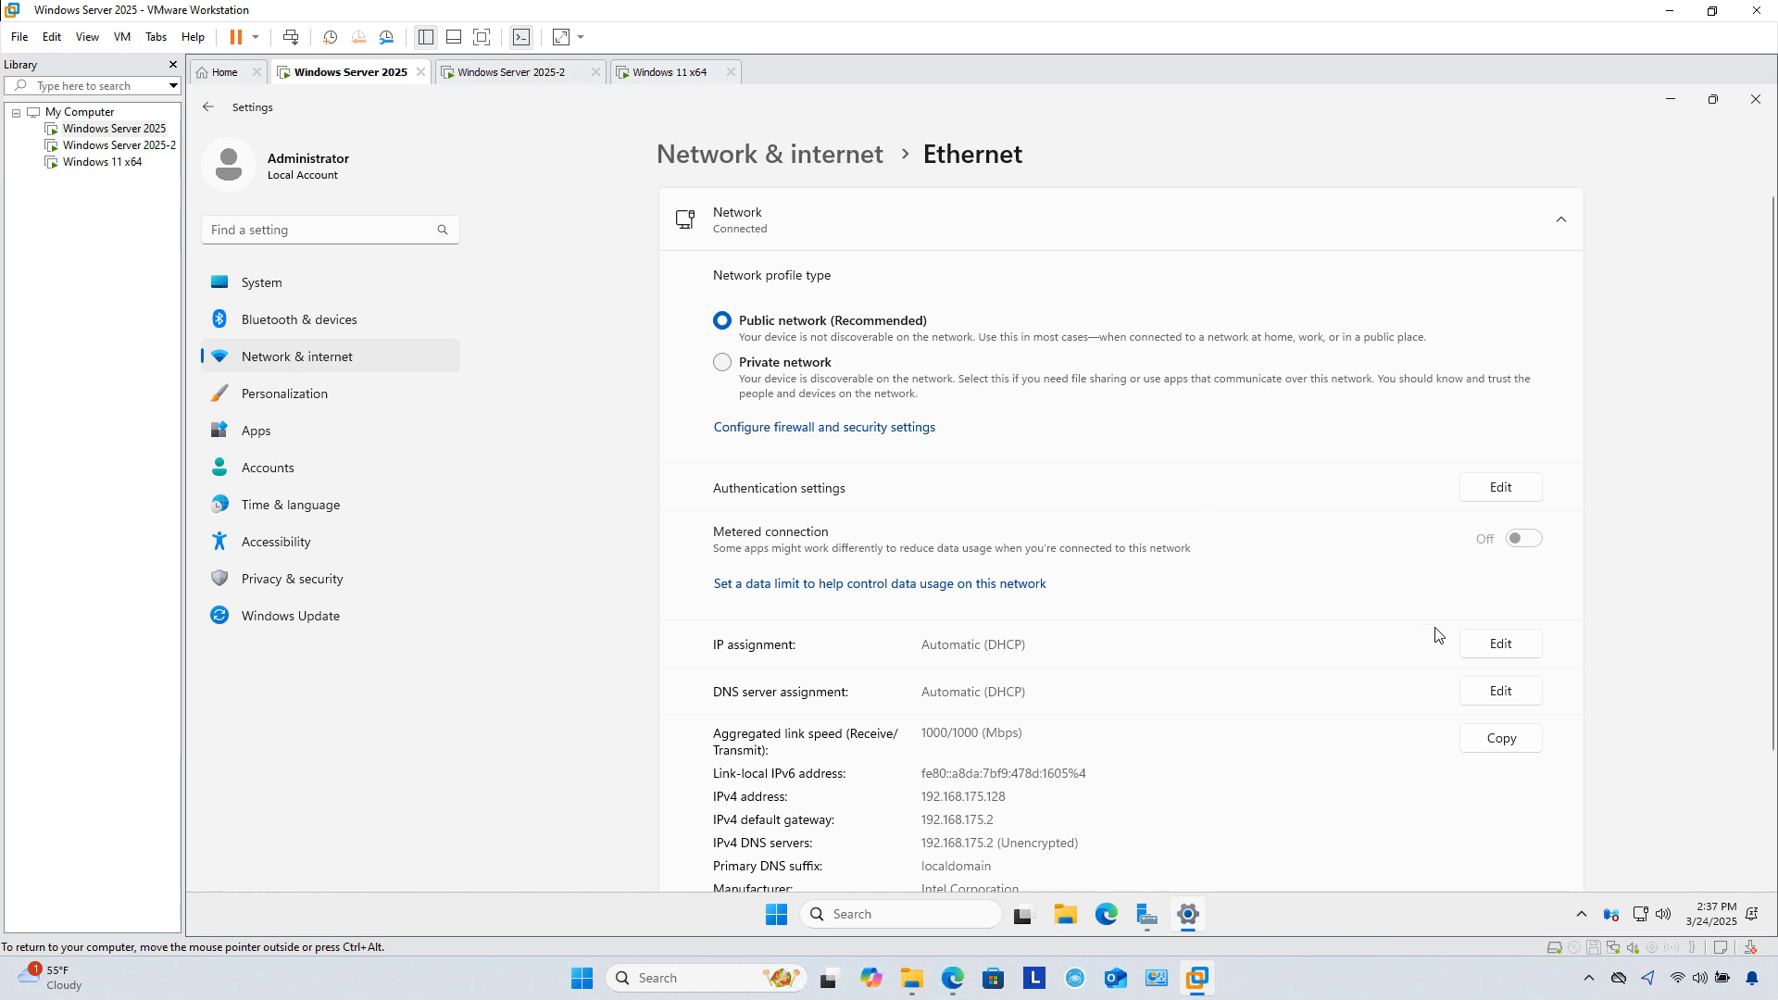
Step: Switch IP assignment to Manual with IPv4 on and enter IP address 192.168.175.100
left_click(1512, 651)
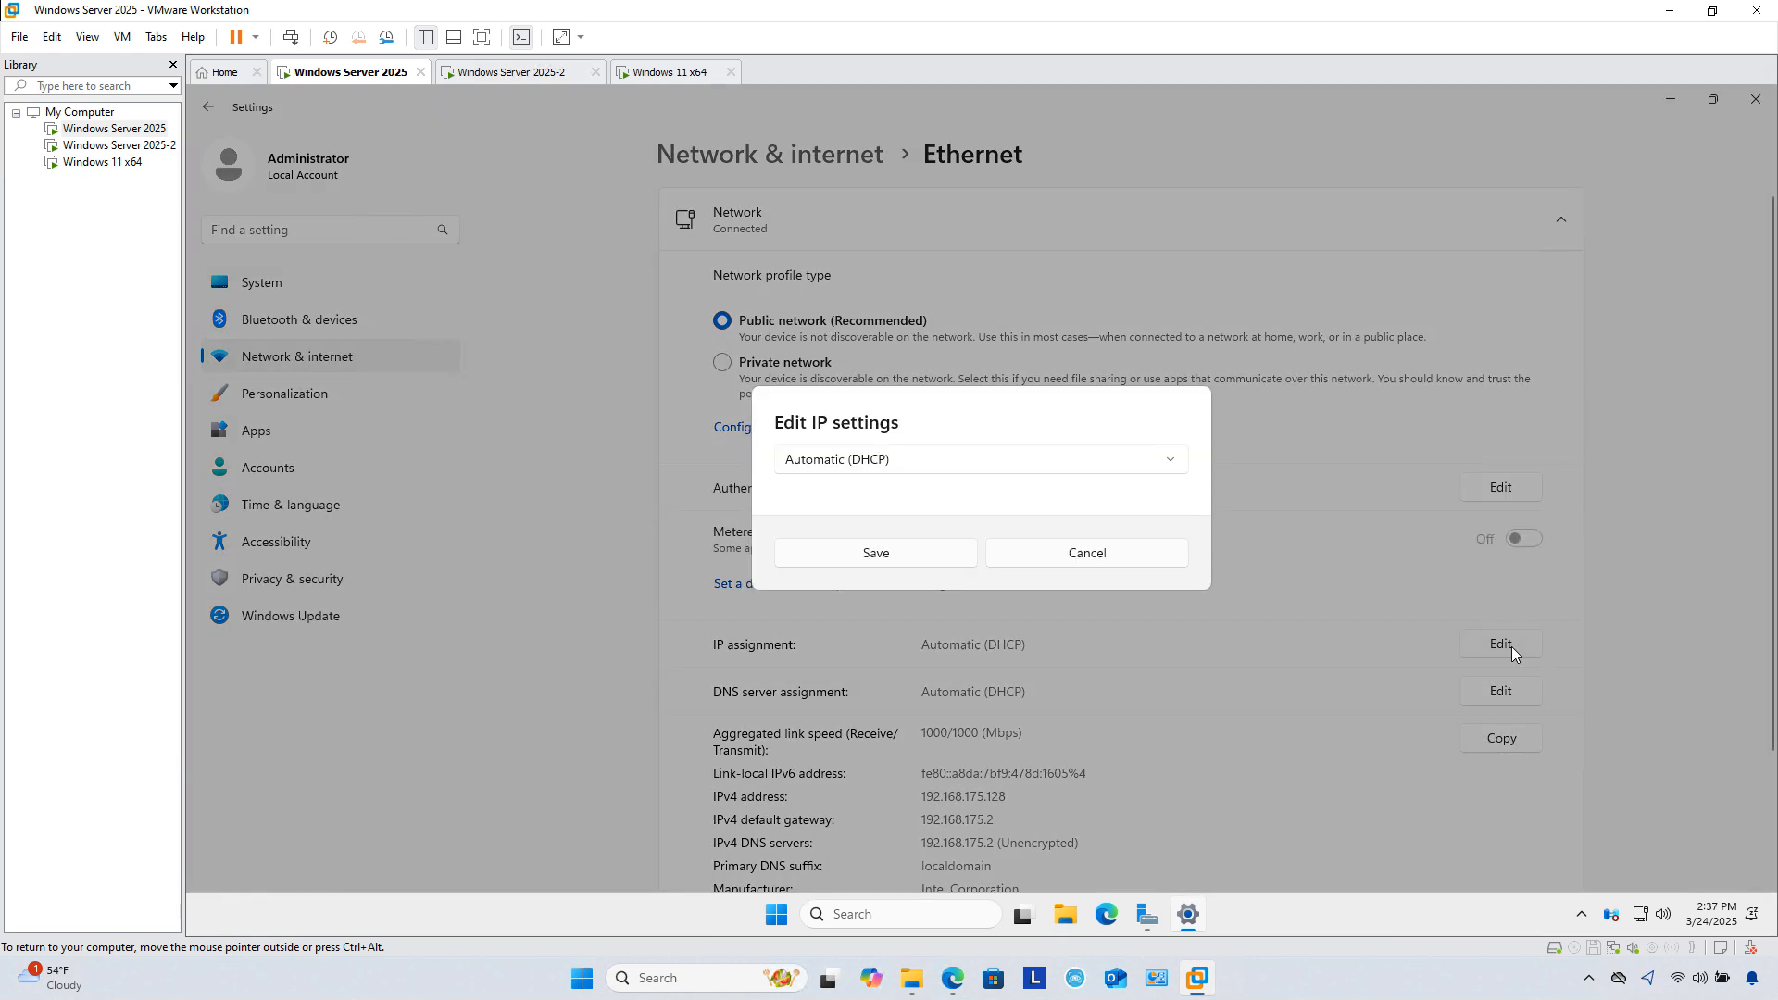
left_click(989, 468)
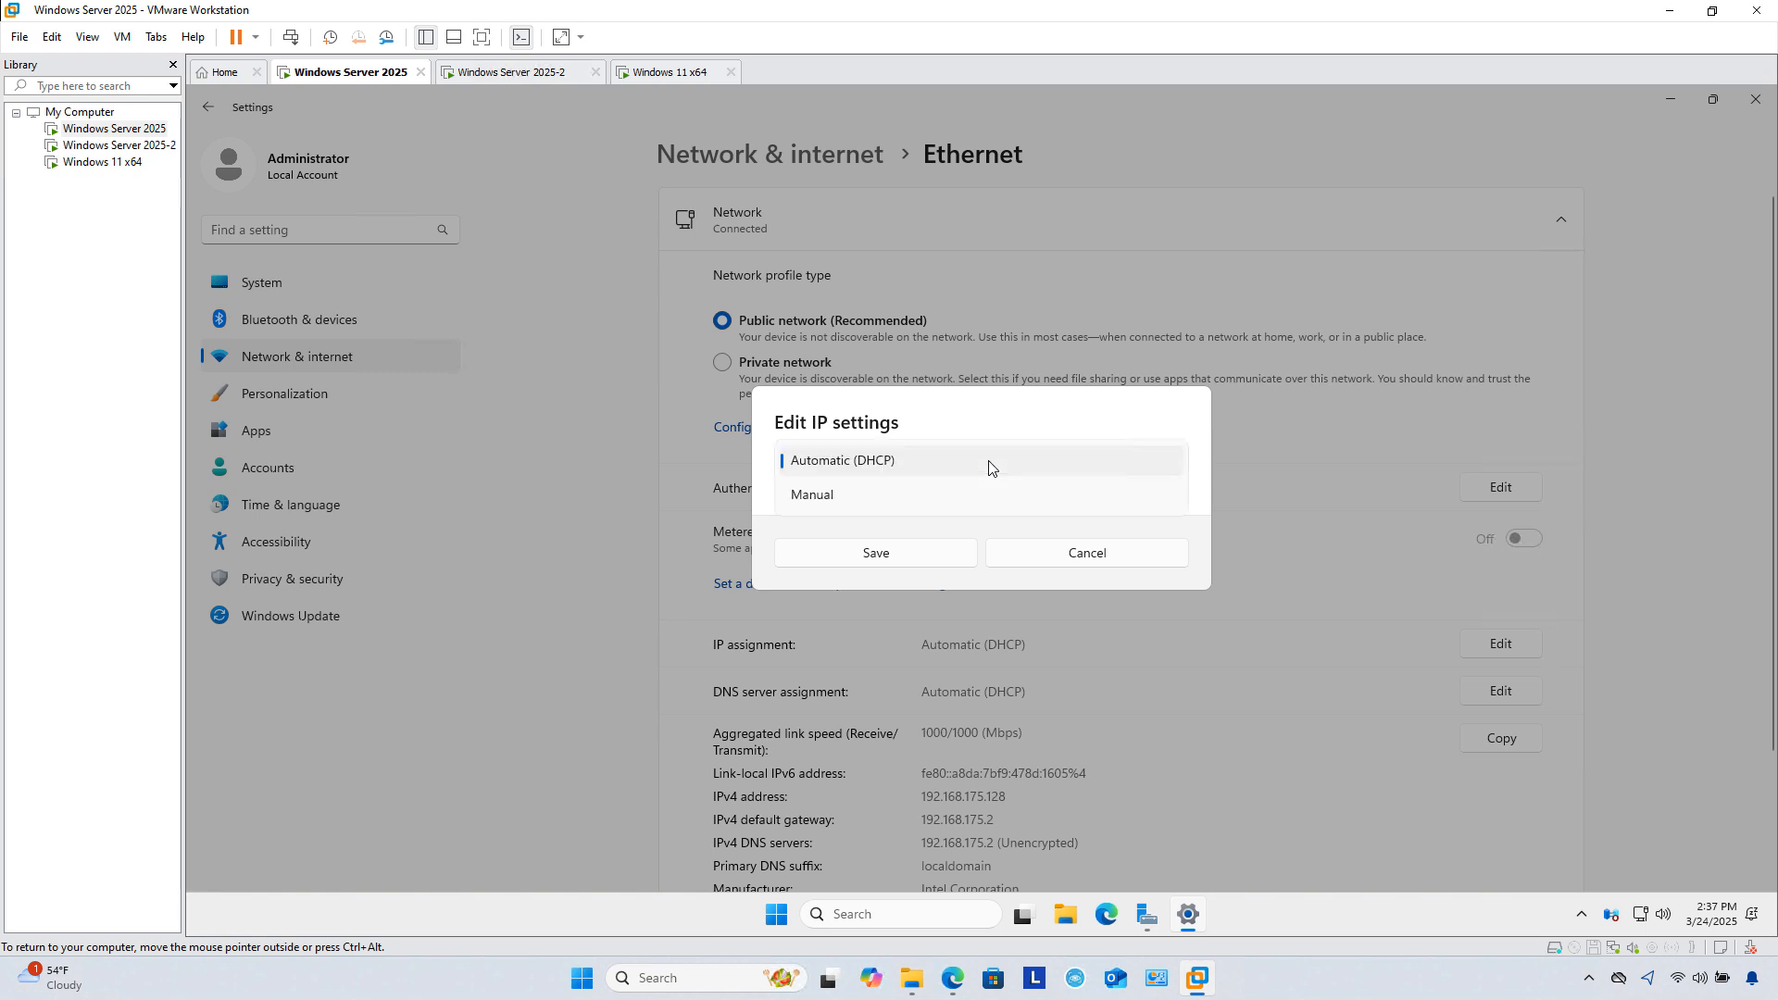
left_click(815, 497)
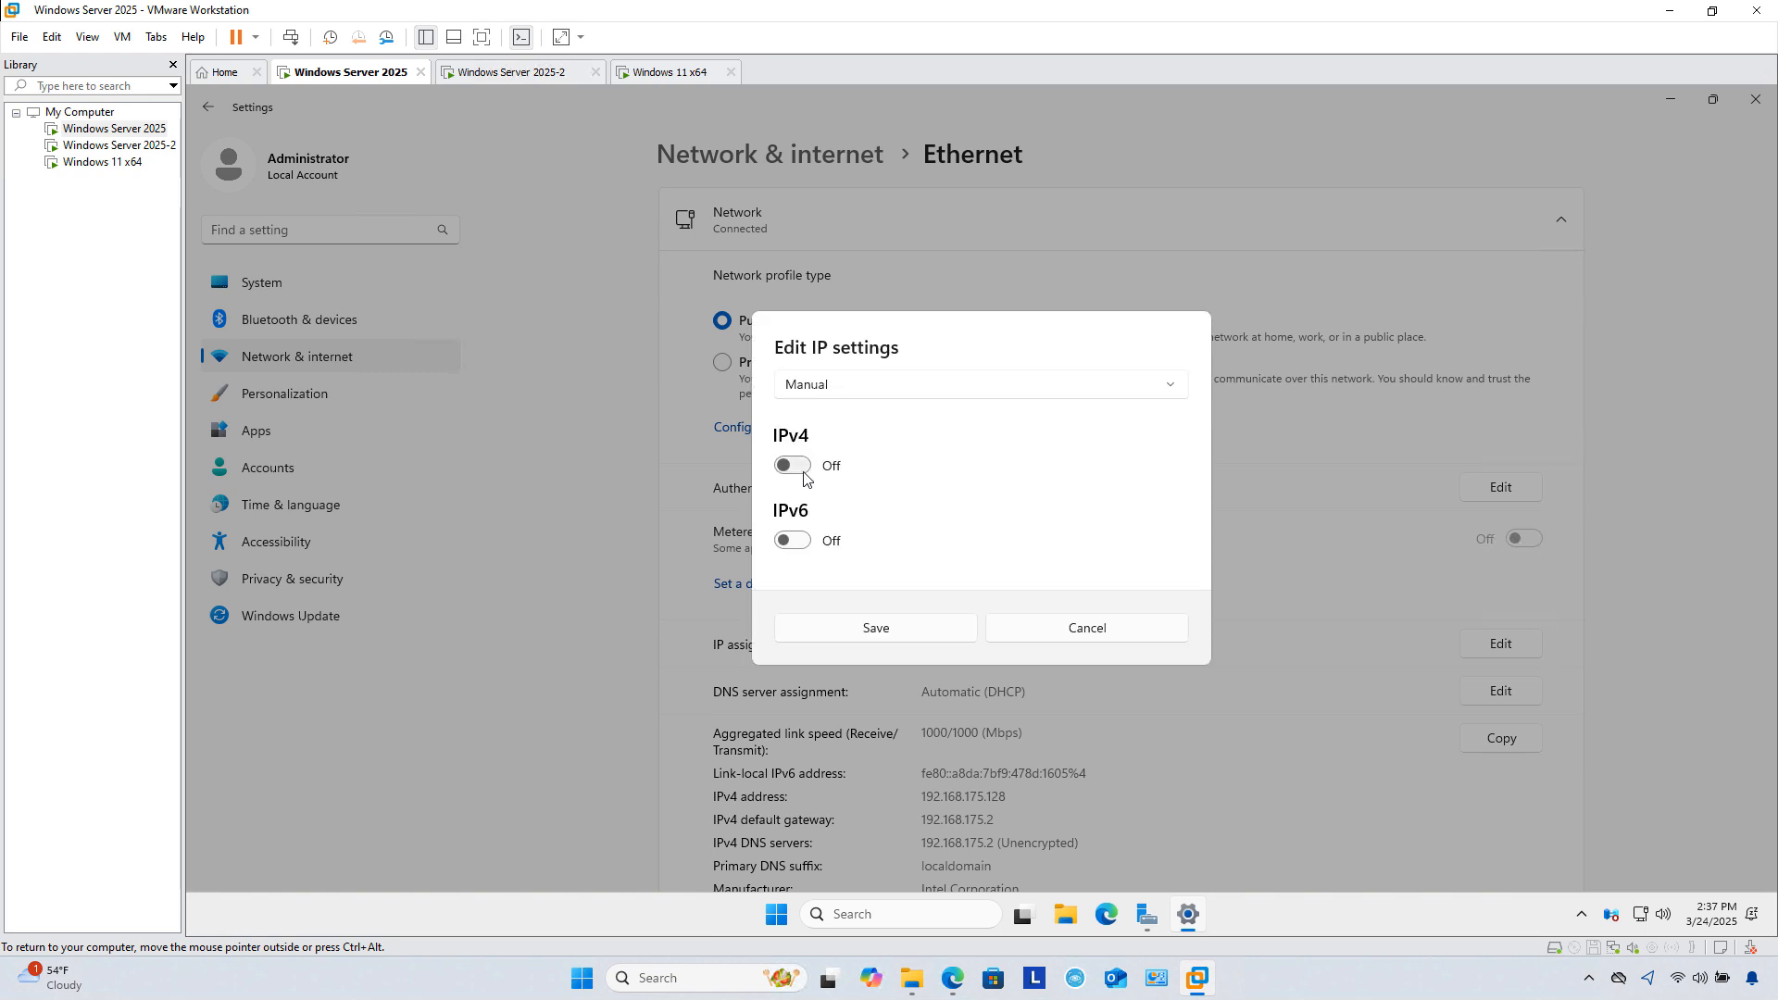
left_click(799, 466)
left_click(832, 362)
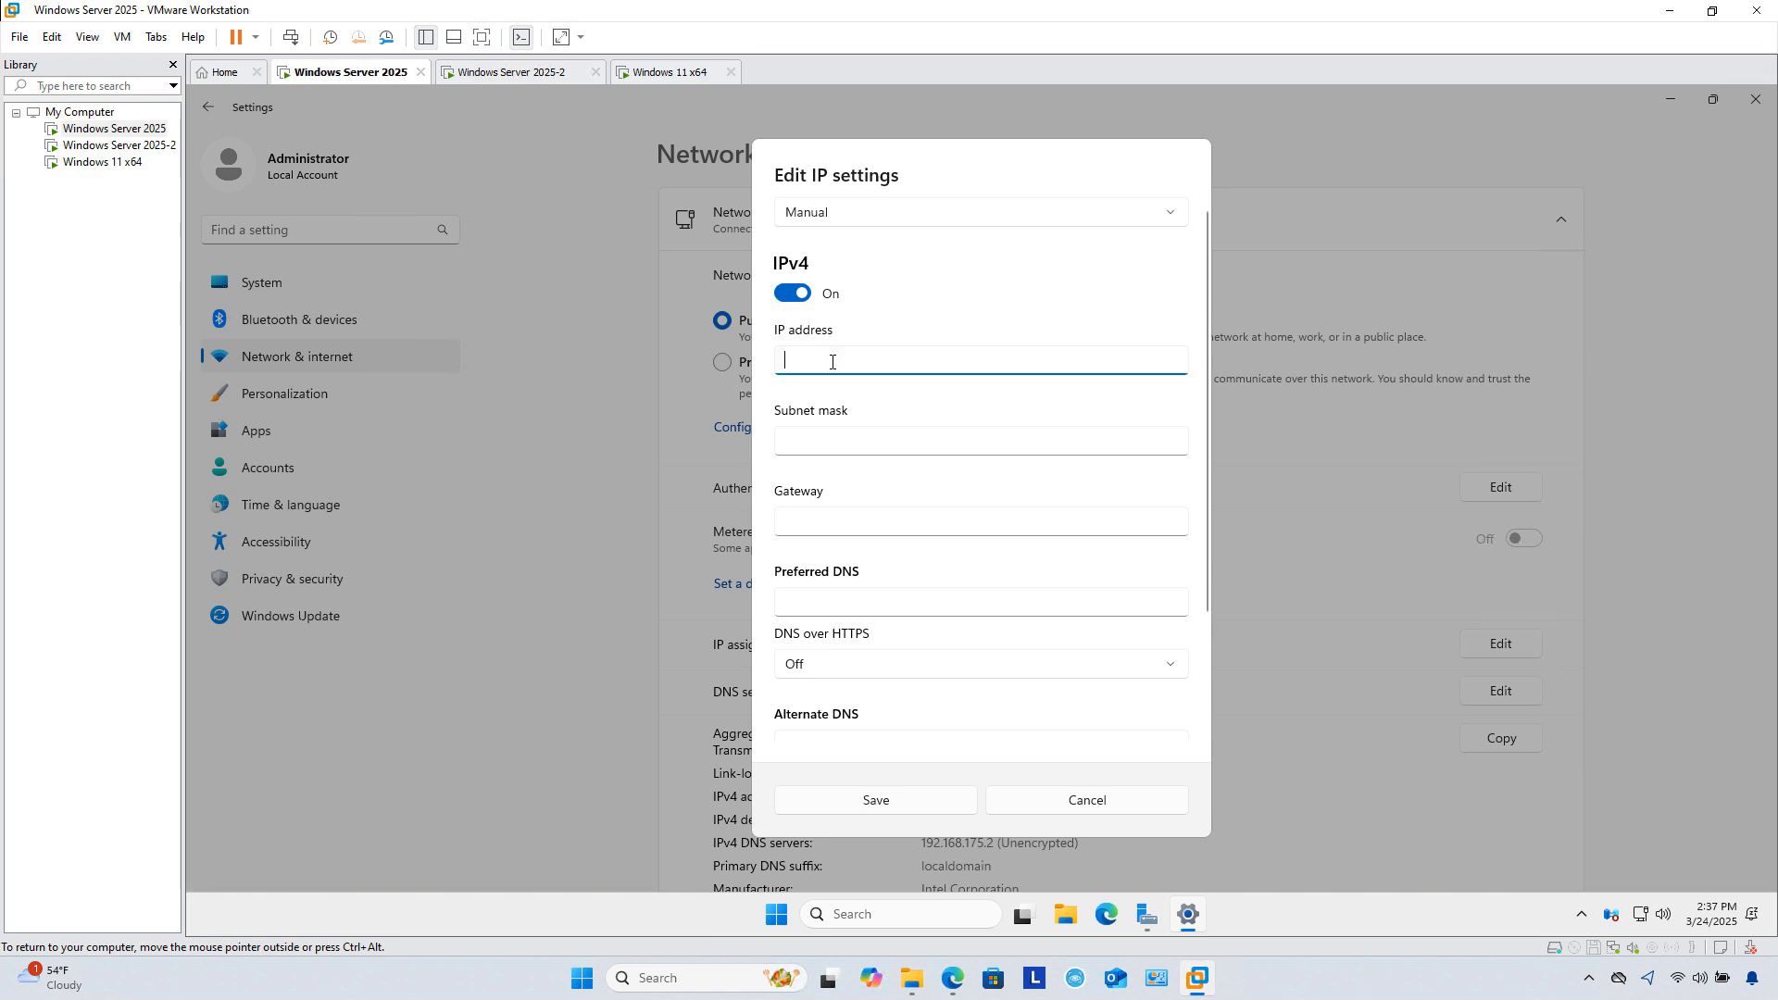
type("192.168.")
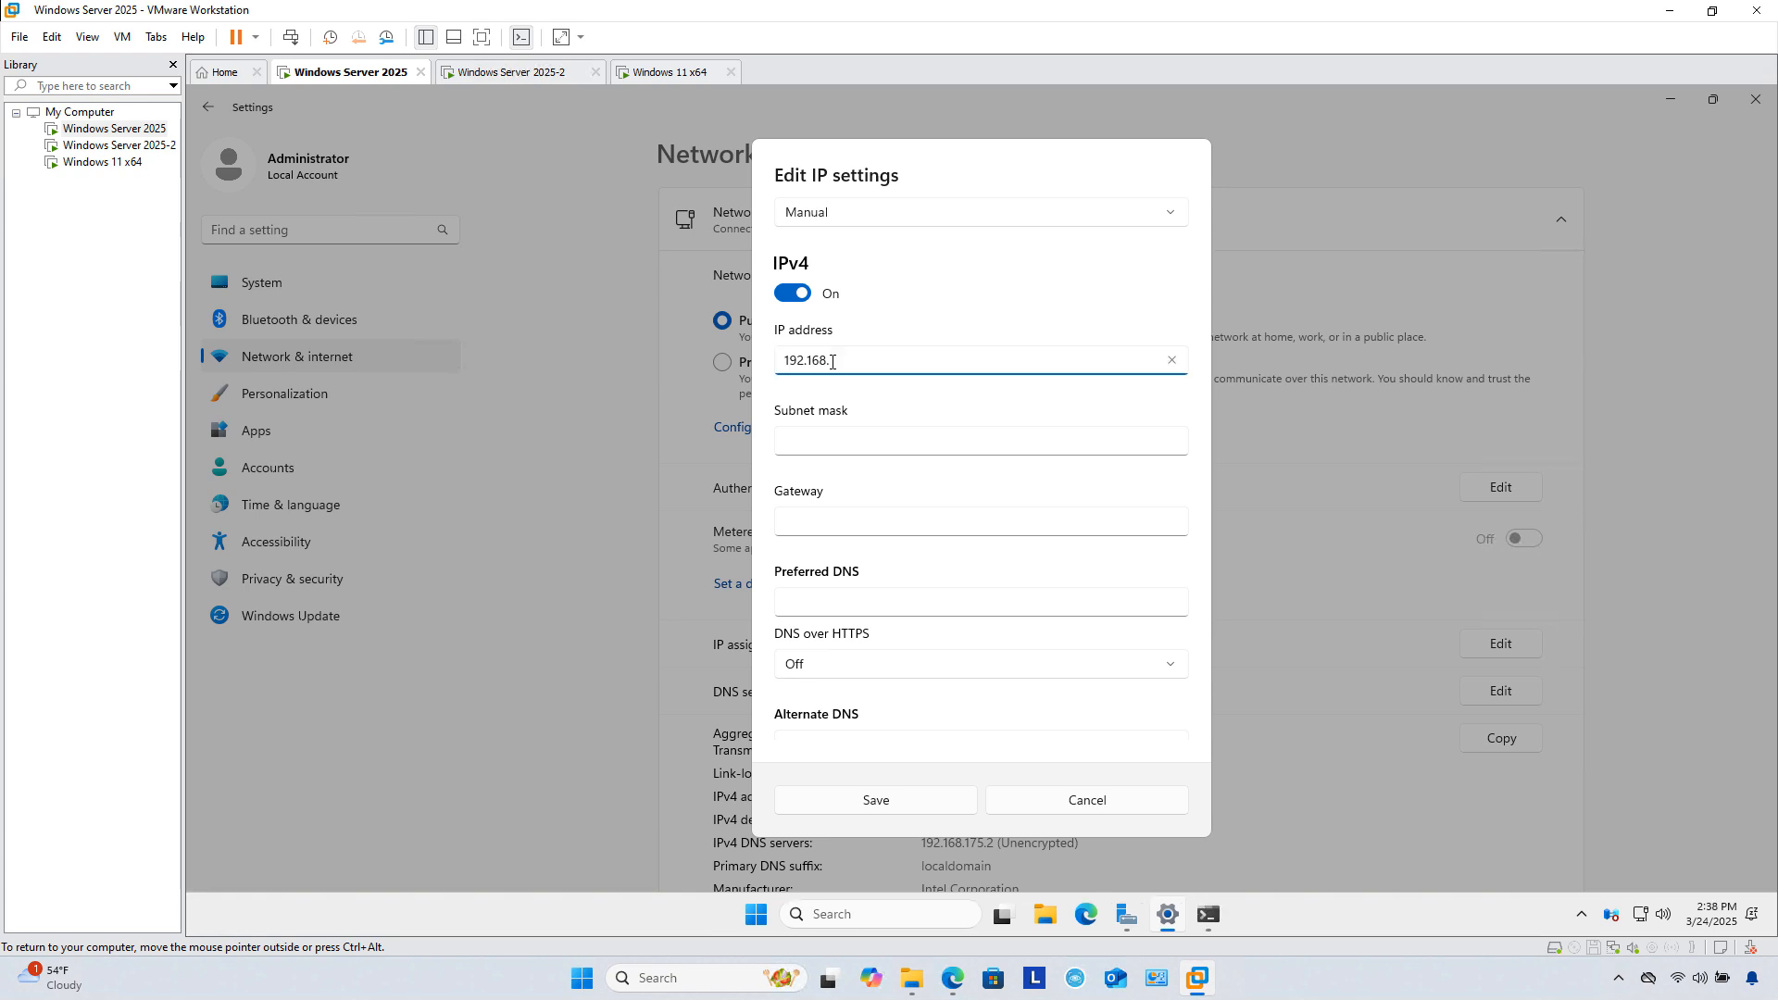
type("175.100")
Step: Enter mask 255.255.255.0, gateway 192.168.175.2 and DNS 192.168.175.100, save, and close Settings
left_click(866, 446)
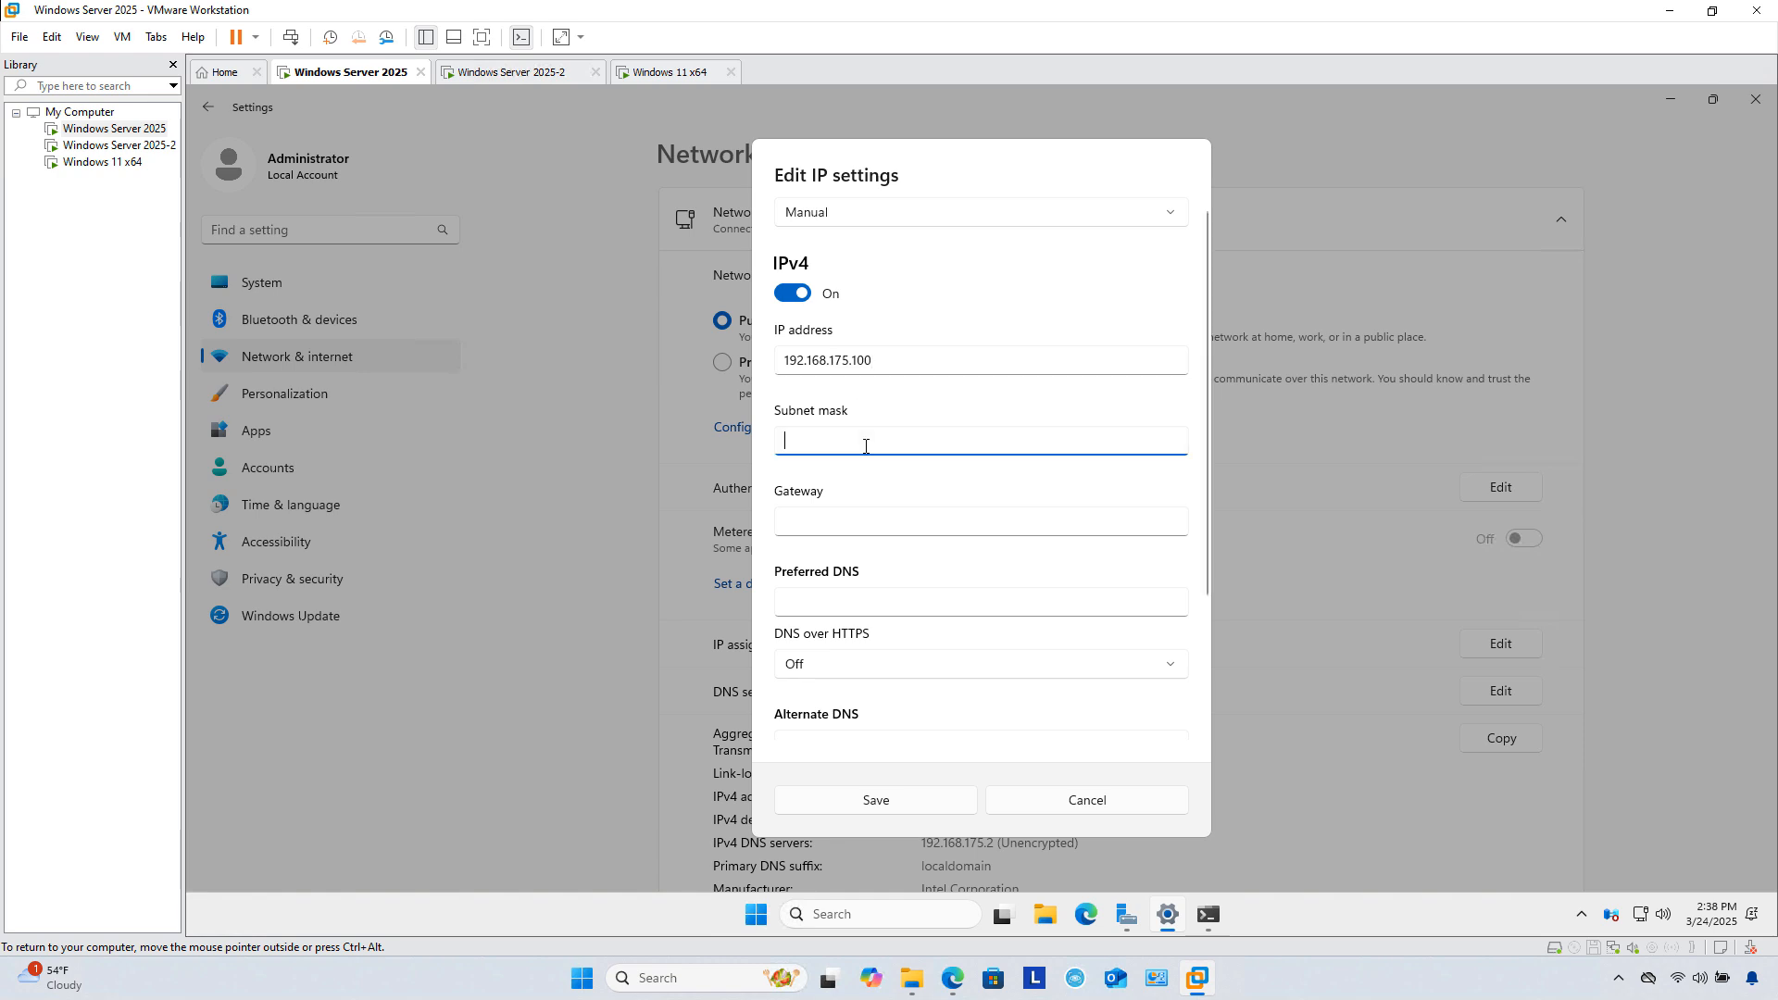
type("255.255.255.0")
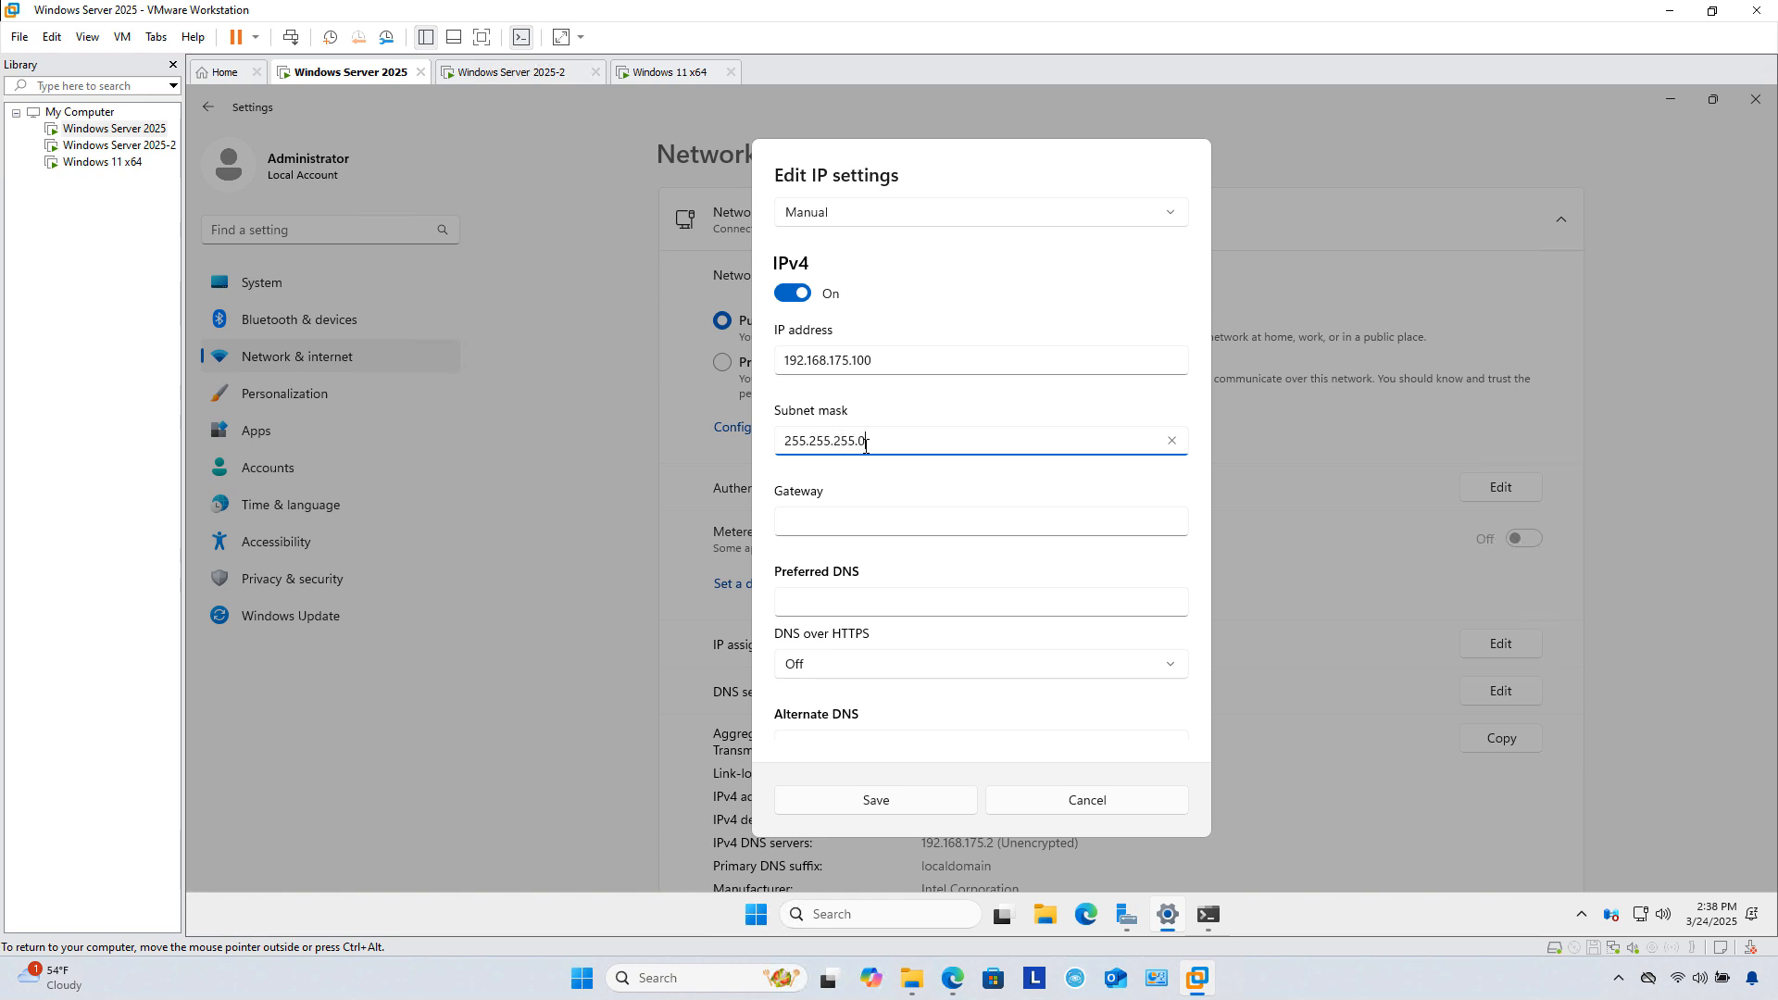
left_click(869, 526)
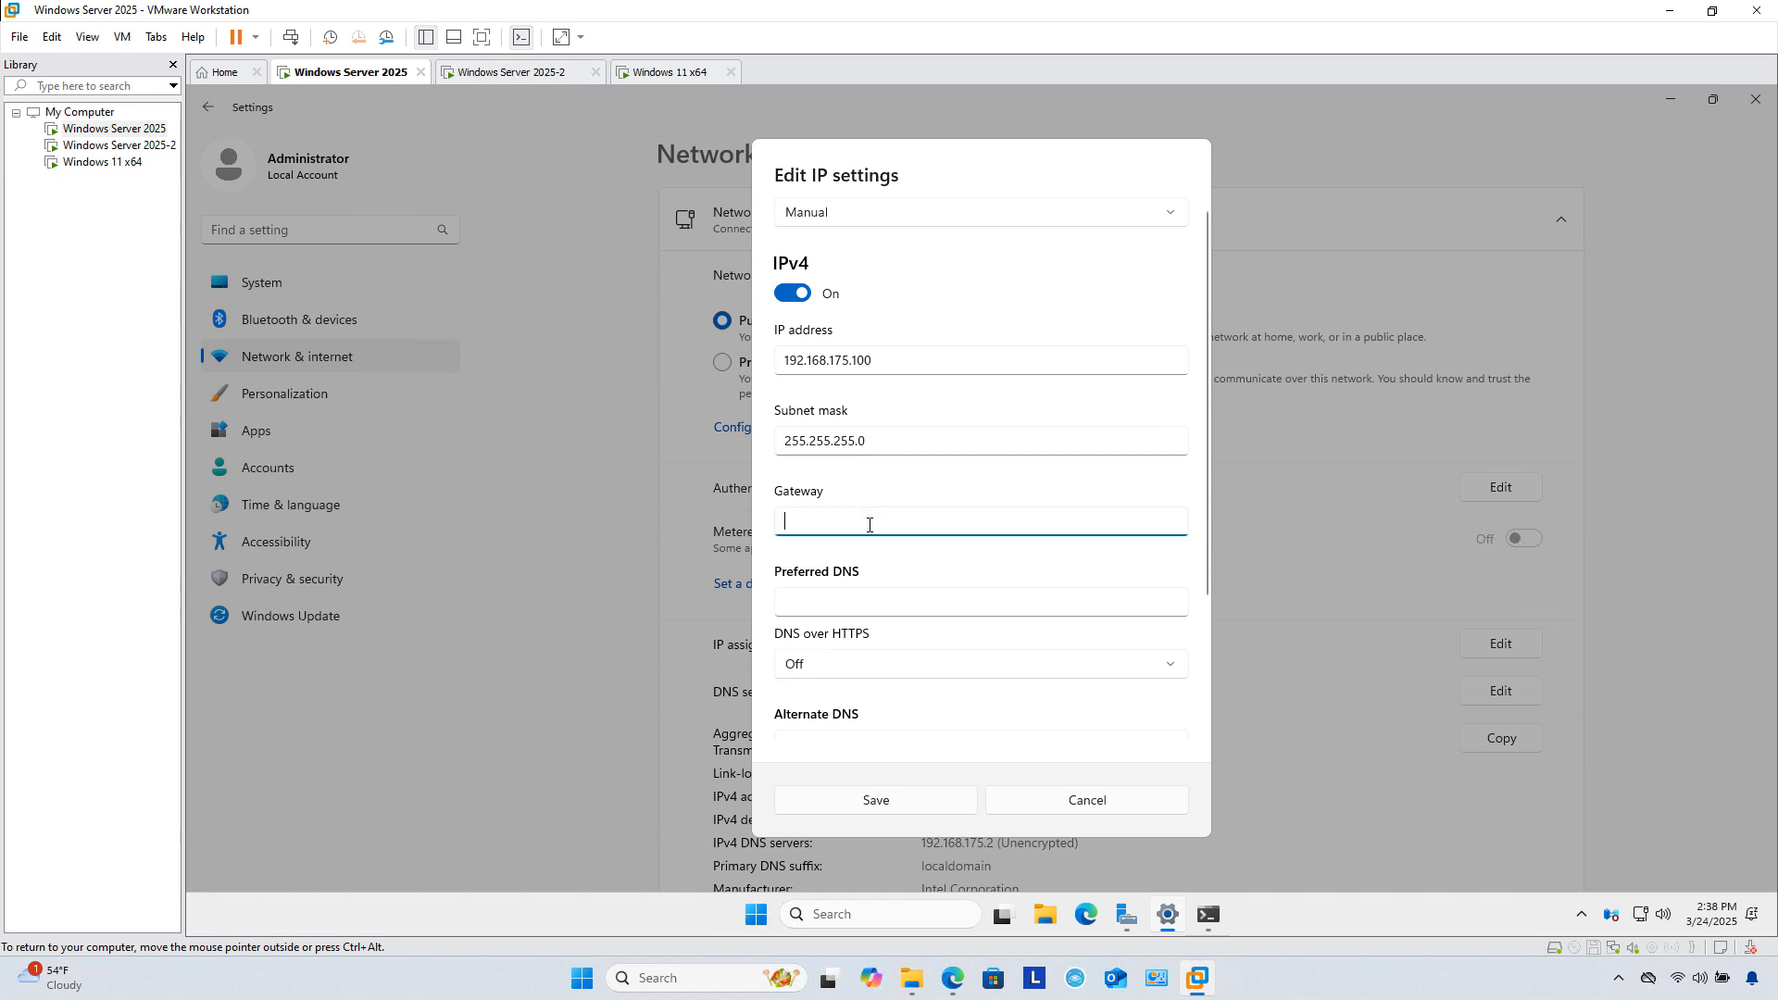
type("192.168.175.2")
key("Tab")
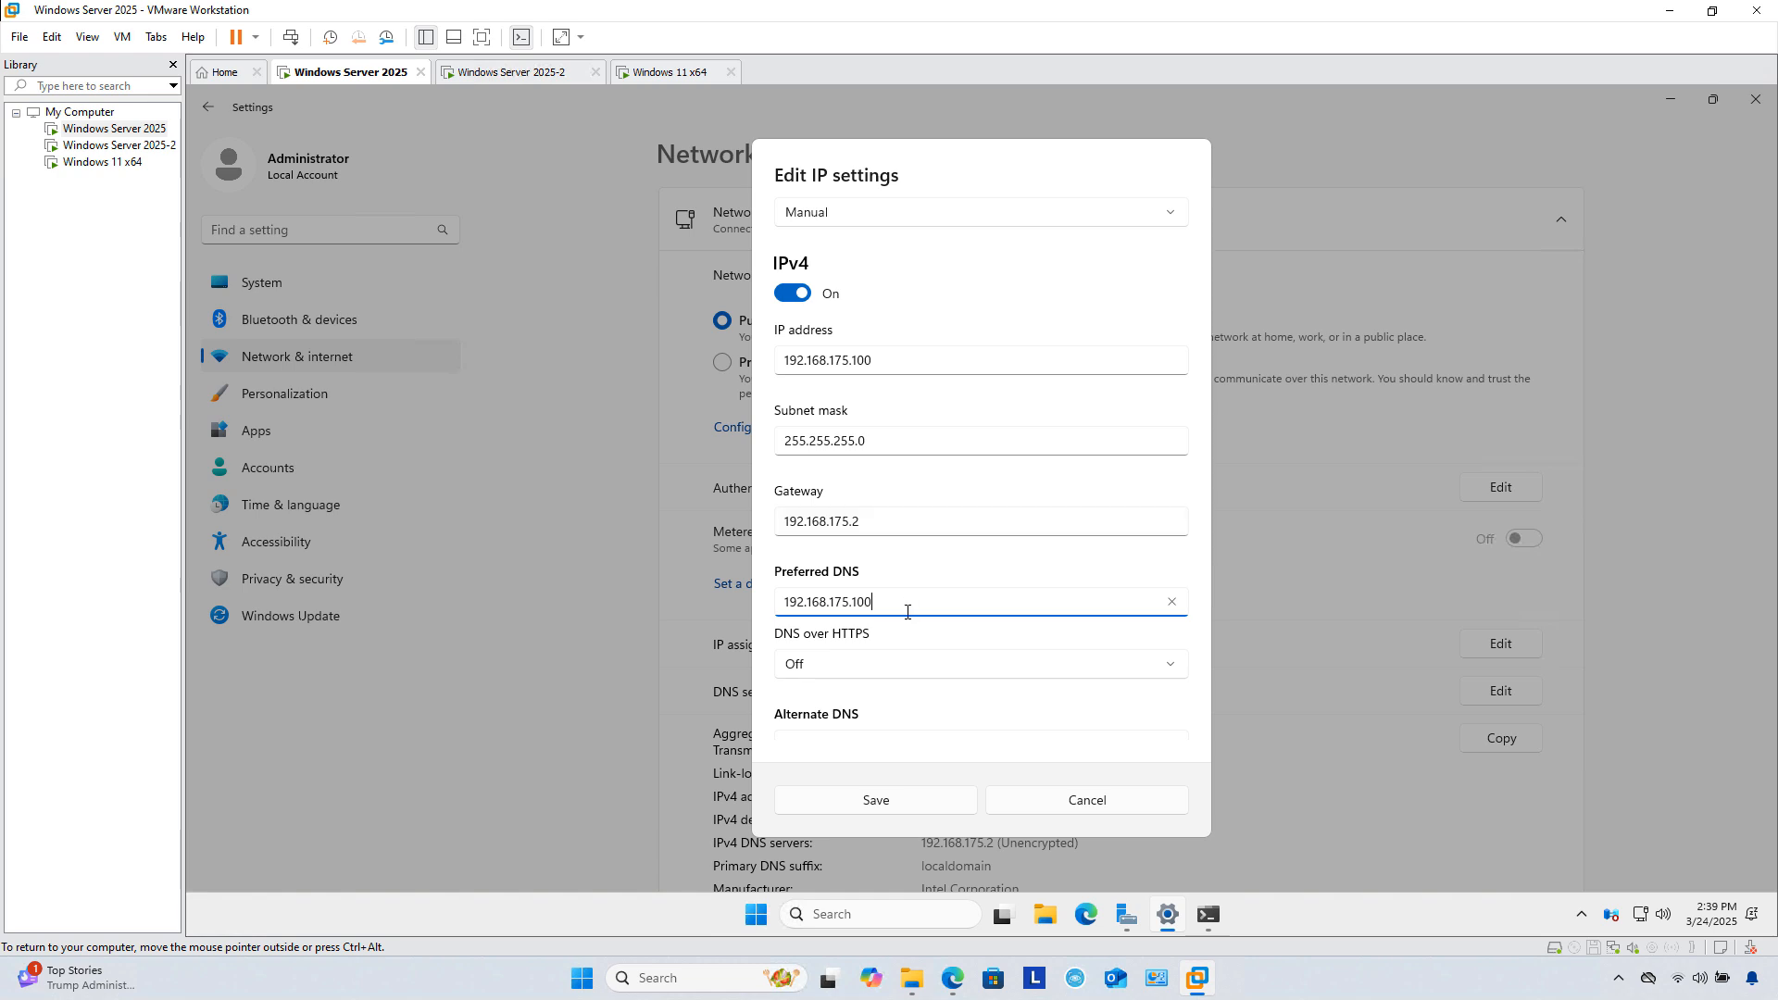
left_click(880, 804)
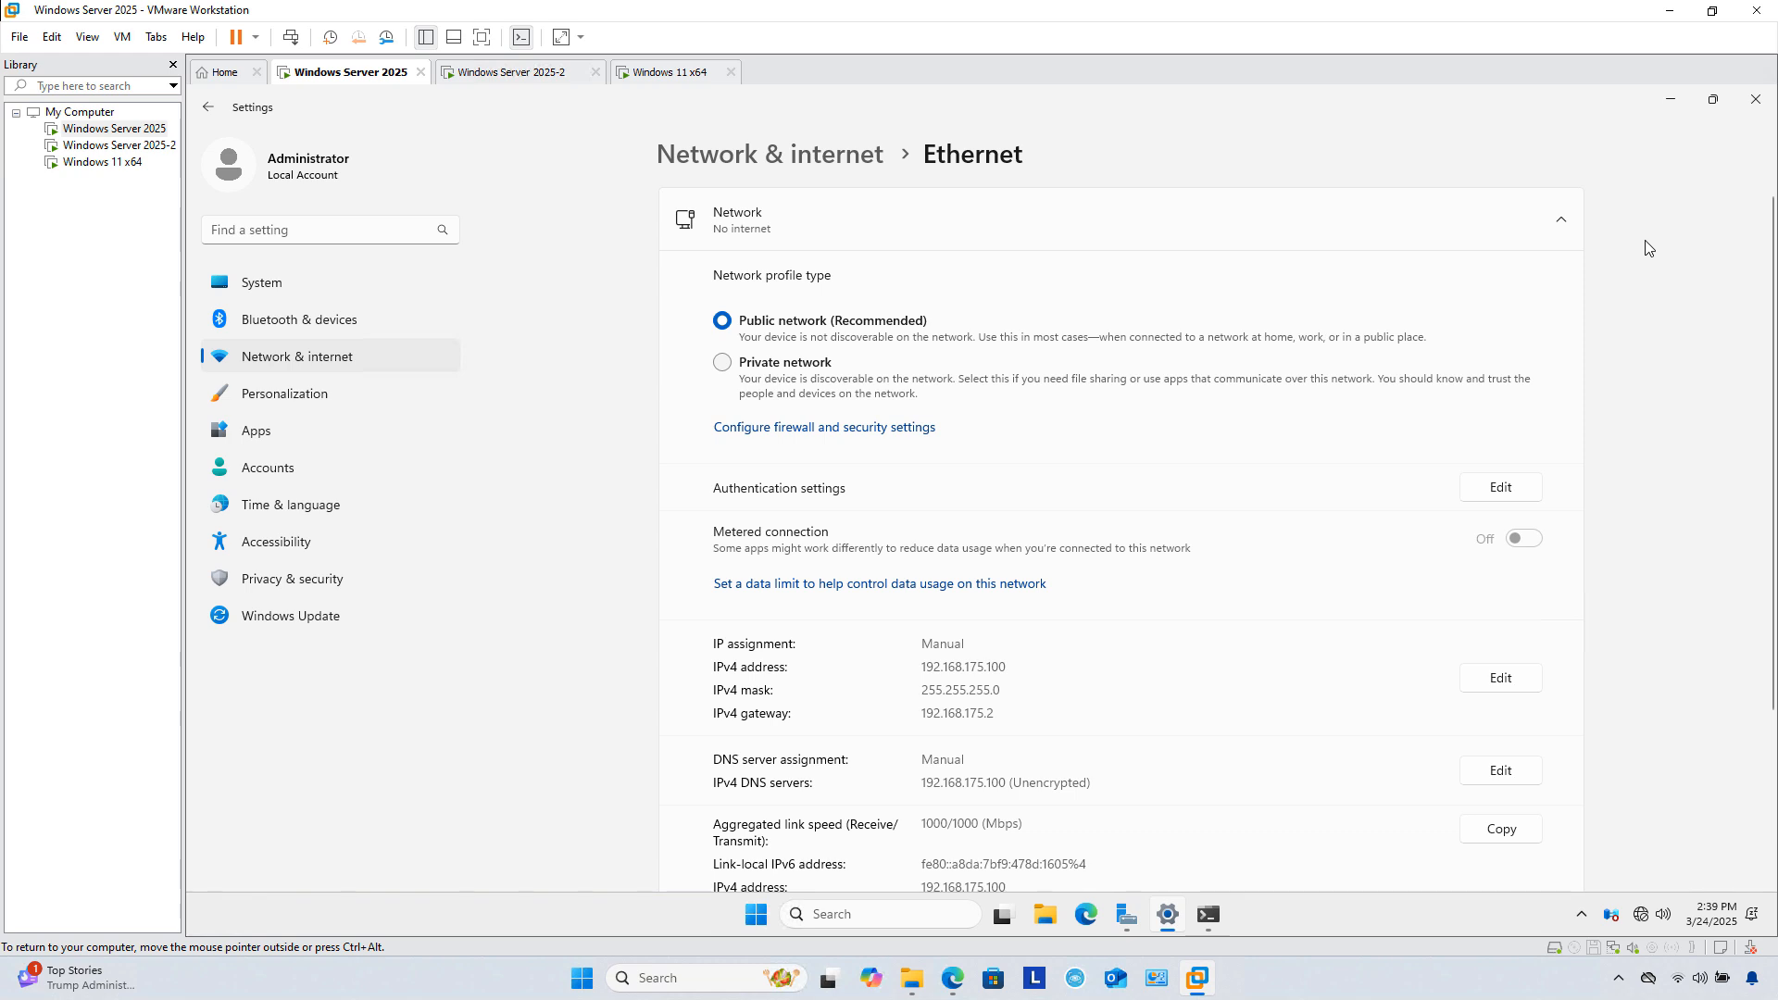
left_click(1755, 99)
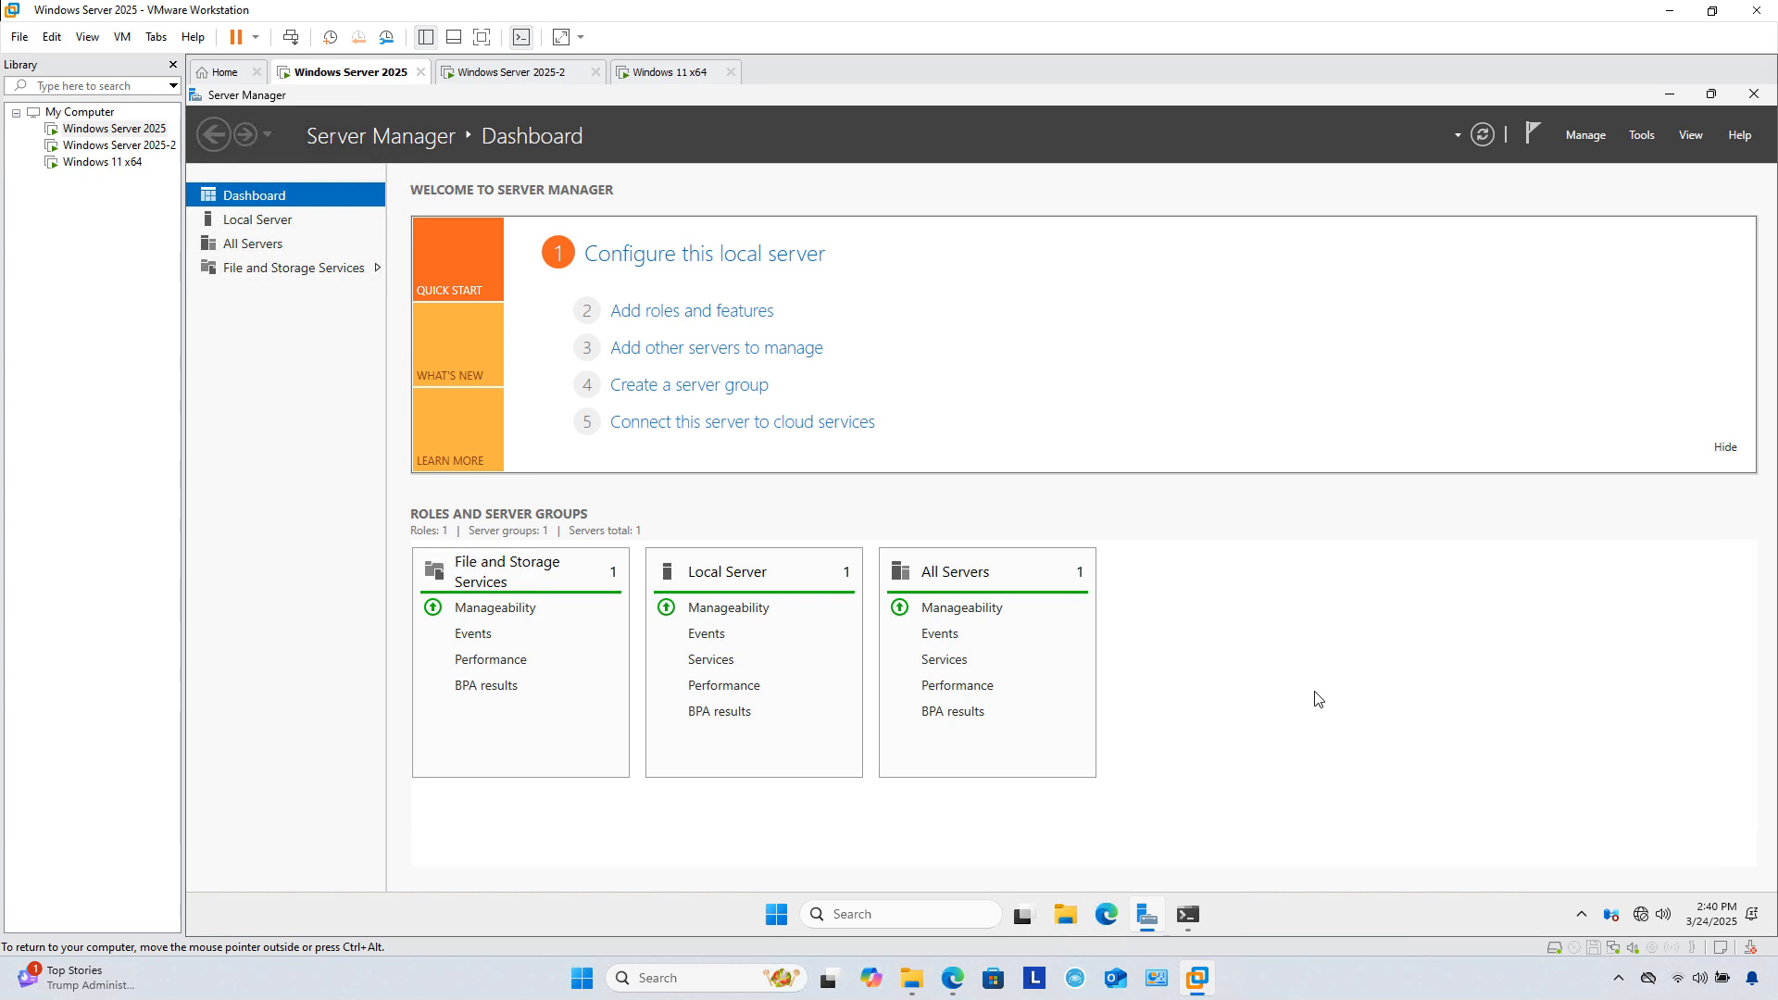
Step: Through Settings > System > About, rename the PC to DC1 and restart now, confirming the shutdown reason
left_click(777, 917)
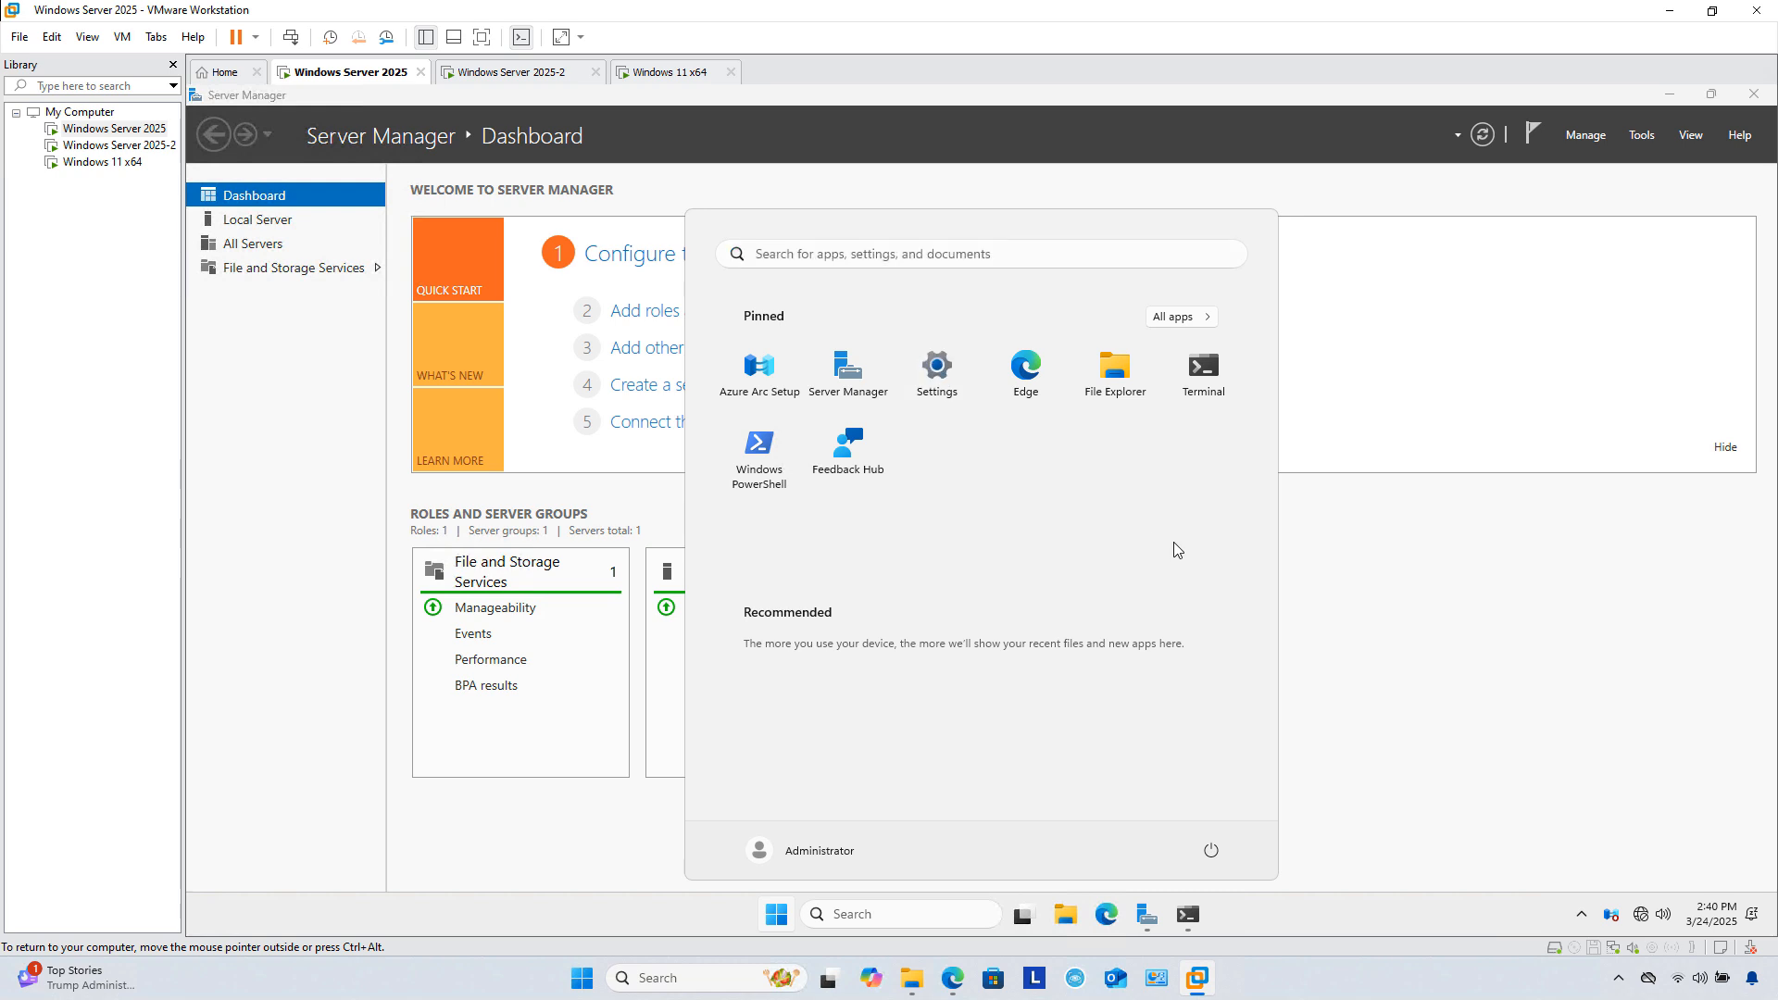
left_click(935, 370)
scroll(1129, 506, "down", 5)
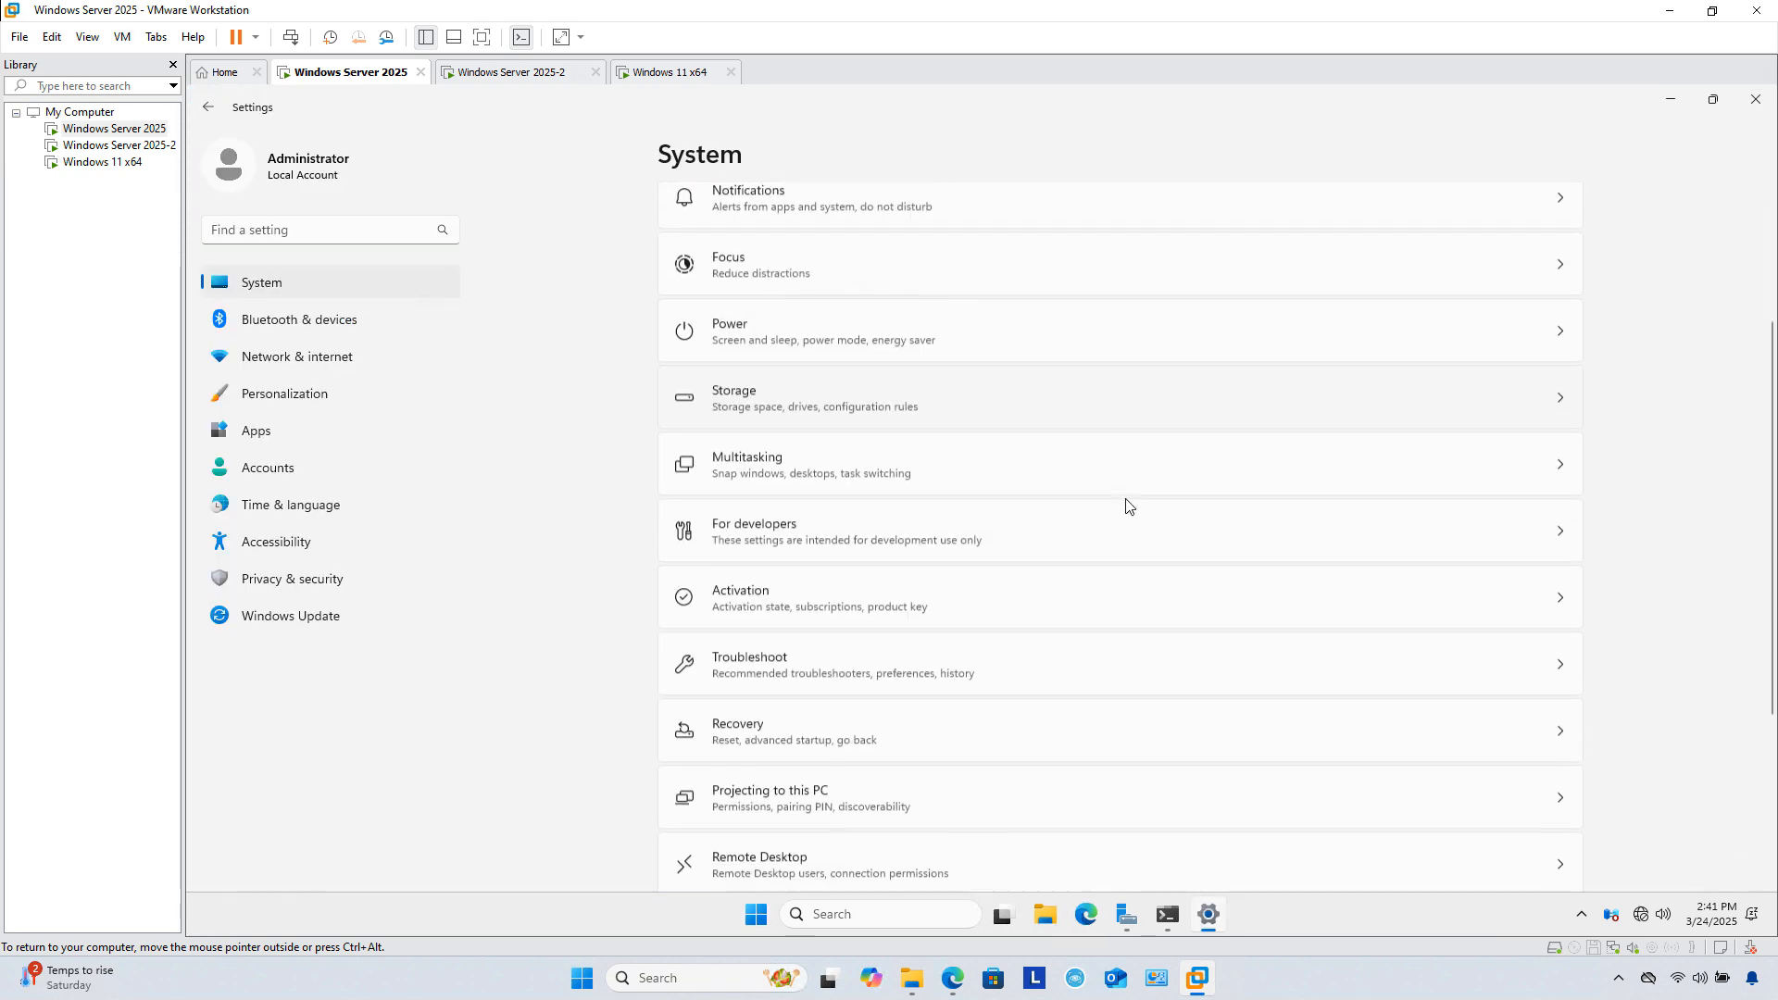
left_click(722, 819)
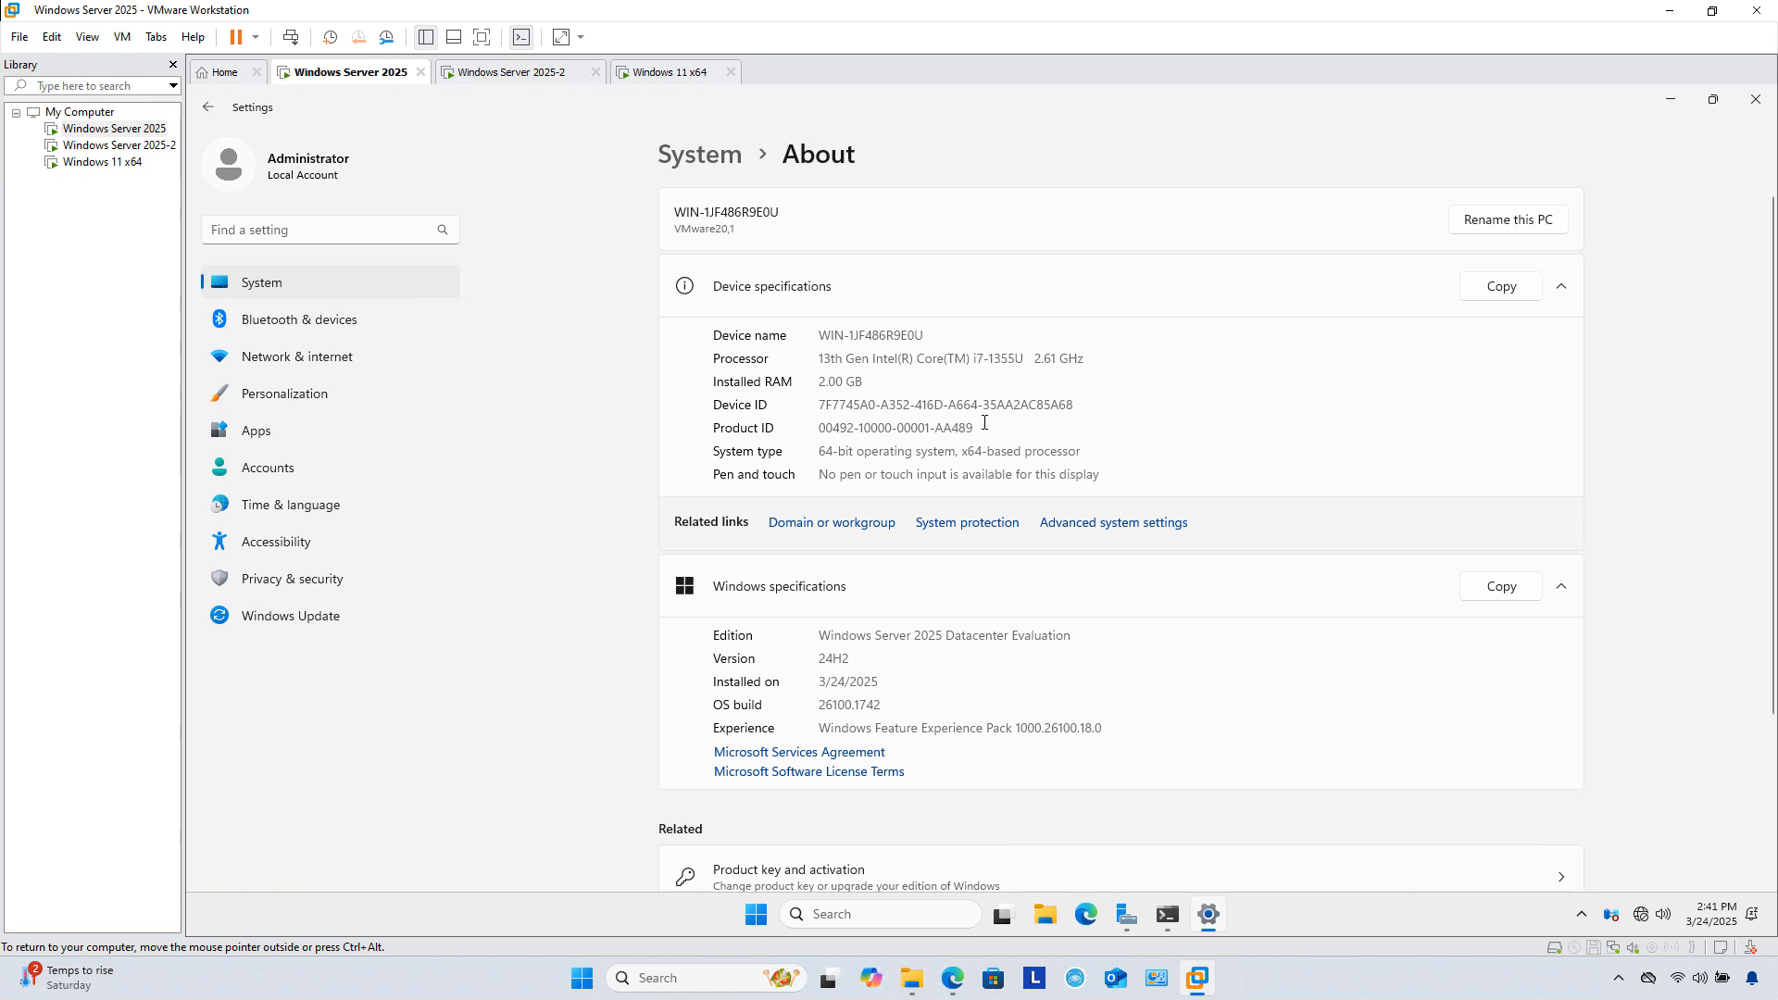
left_click(1474, 225)
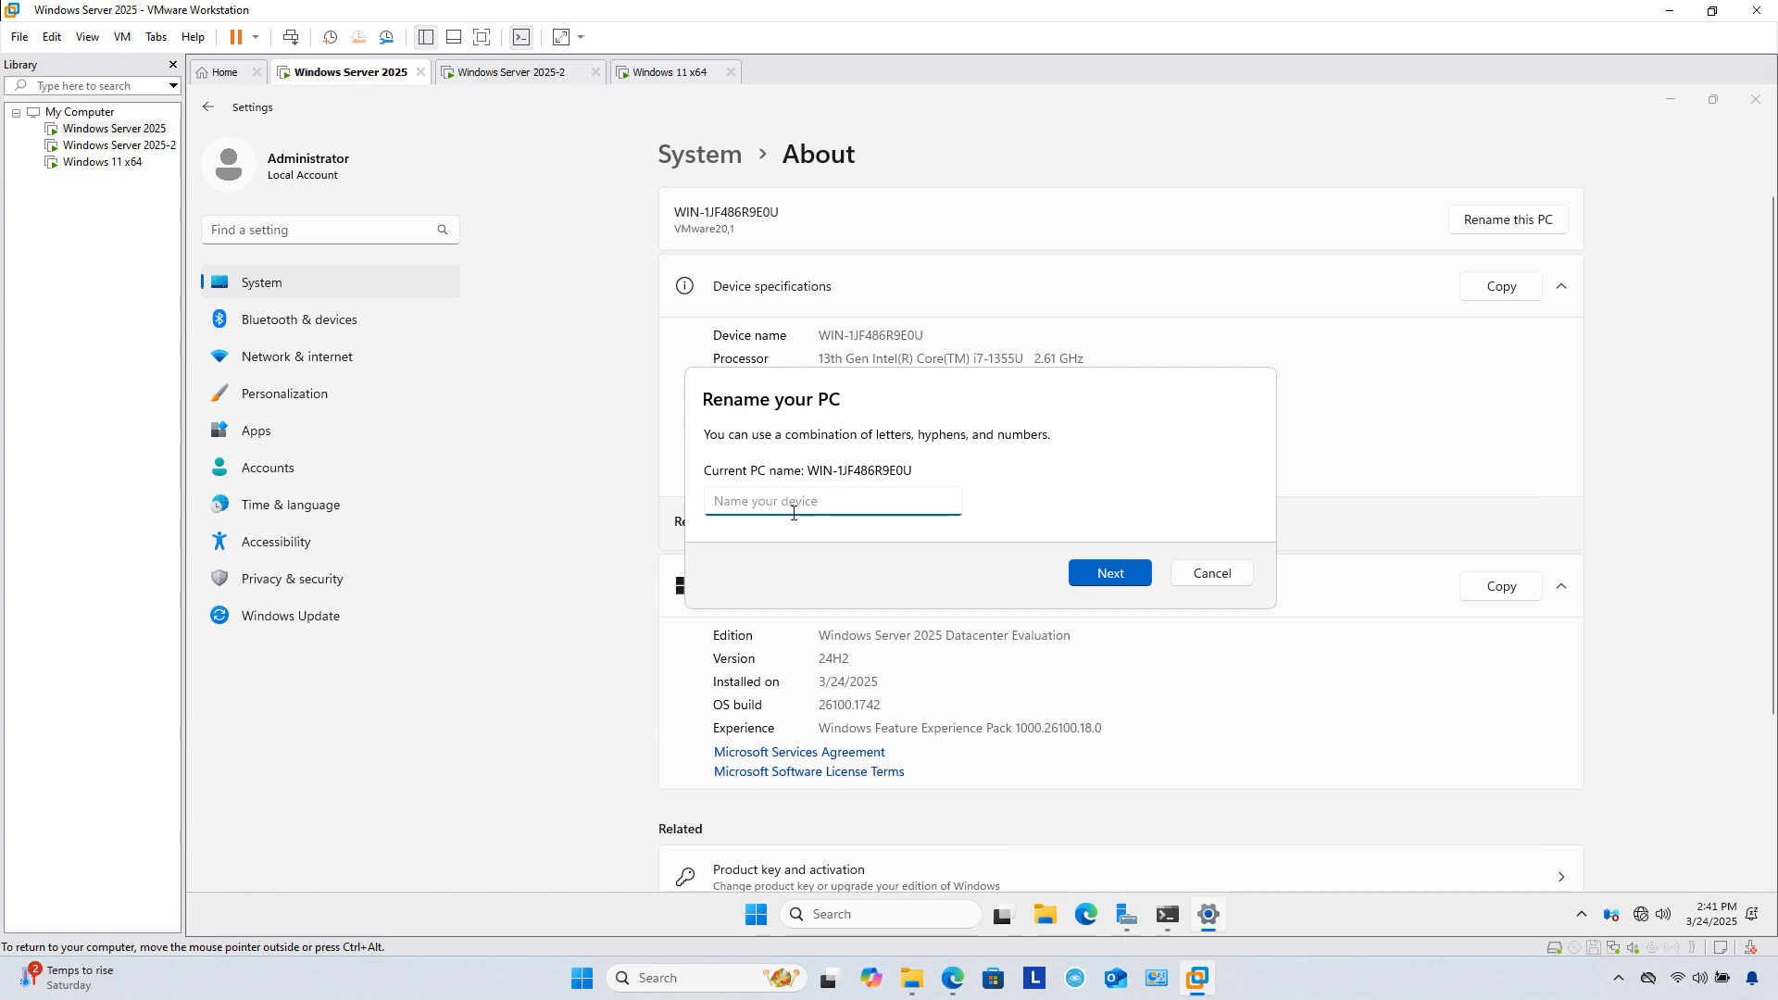
type("DC1")
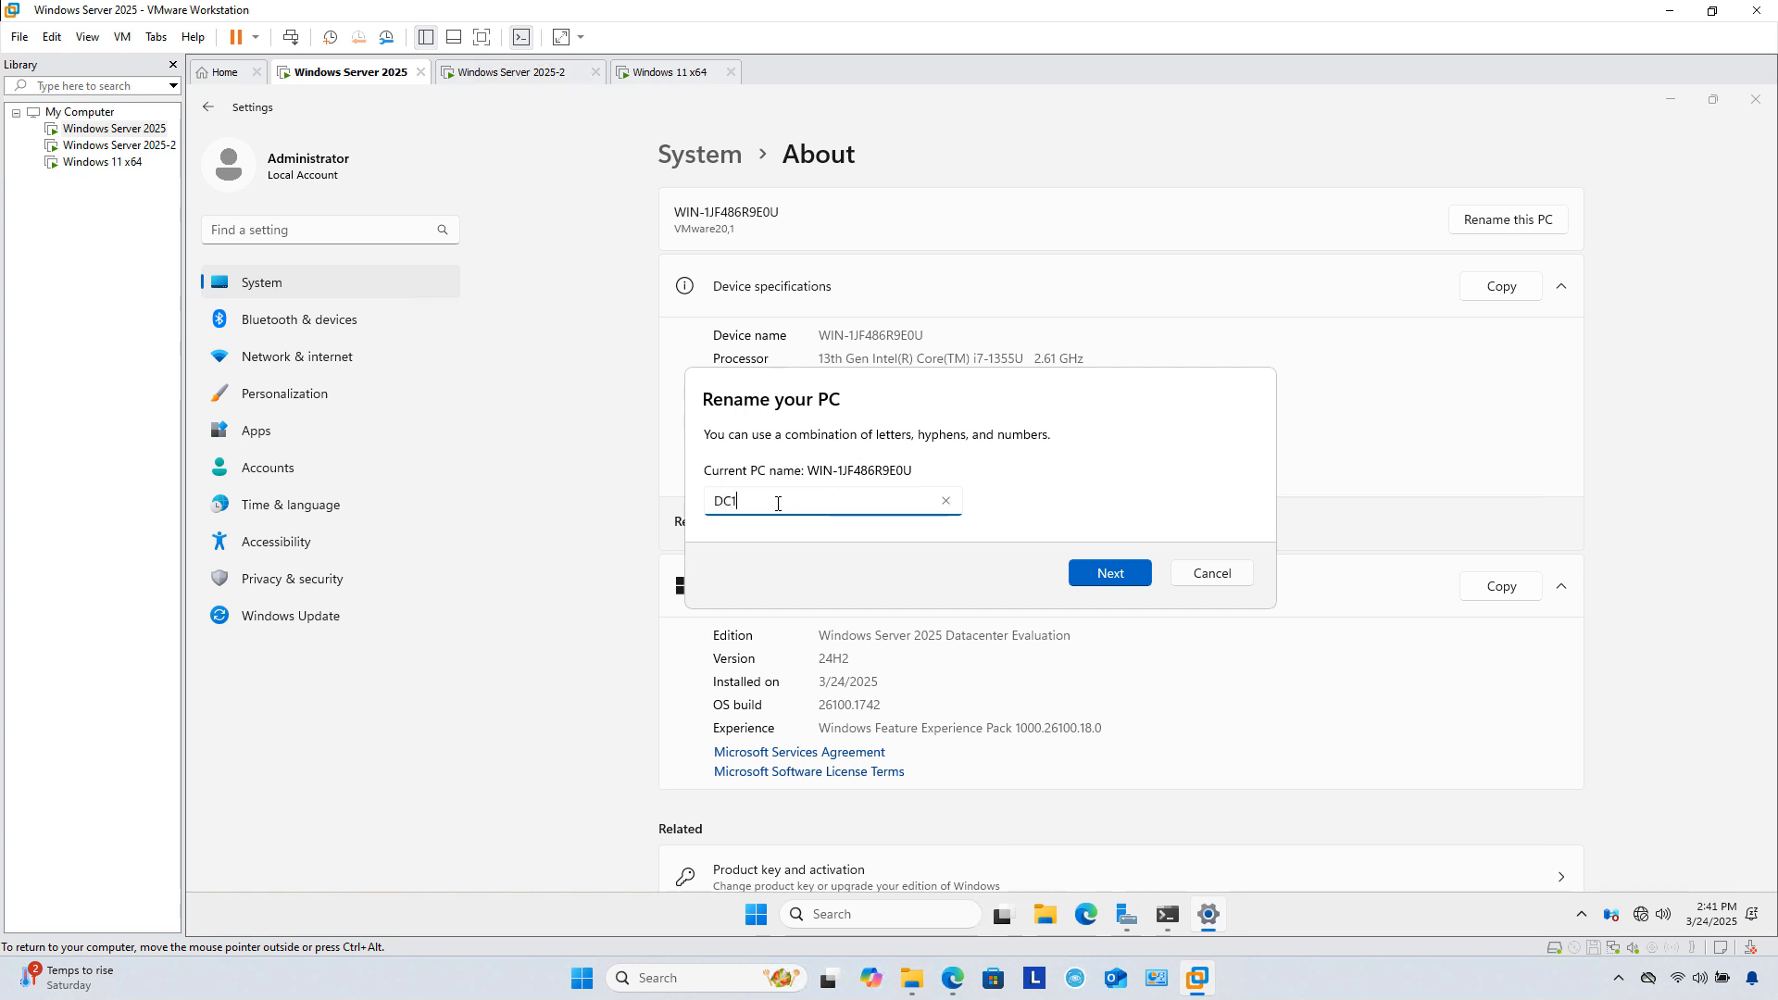
left_click(1110, 572)
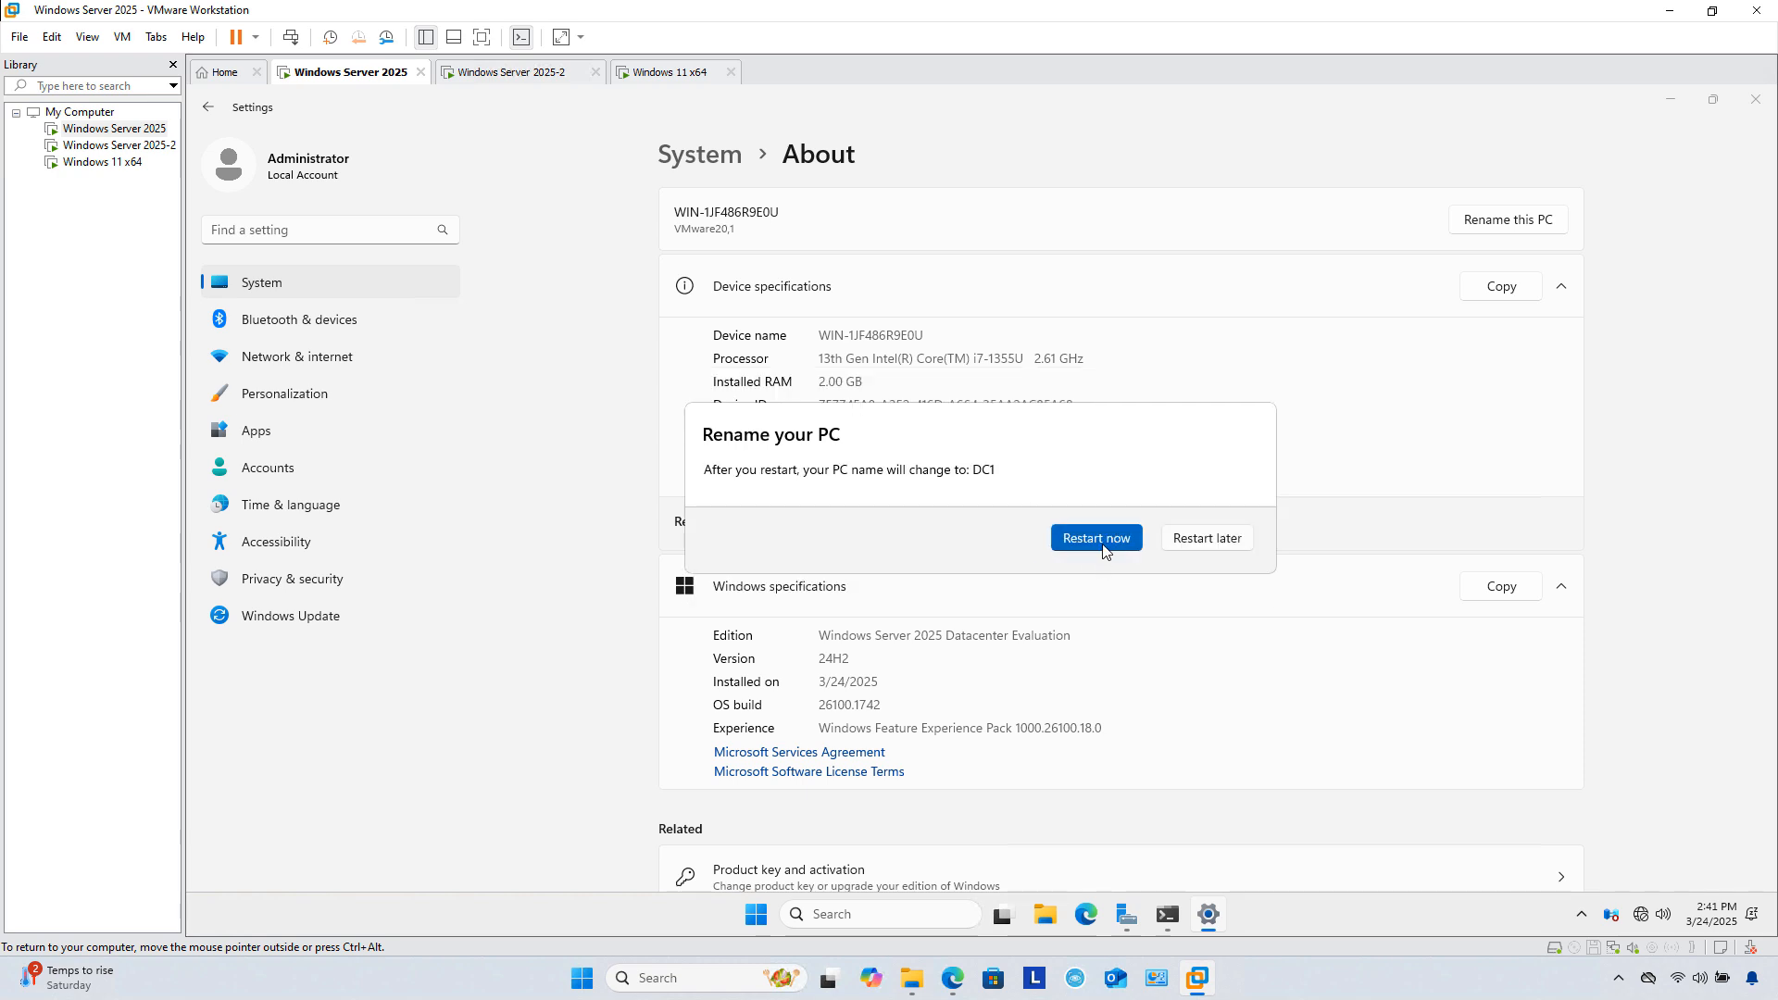
left_click(1102, 535)
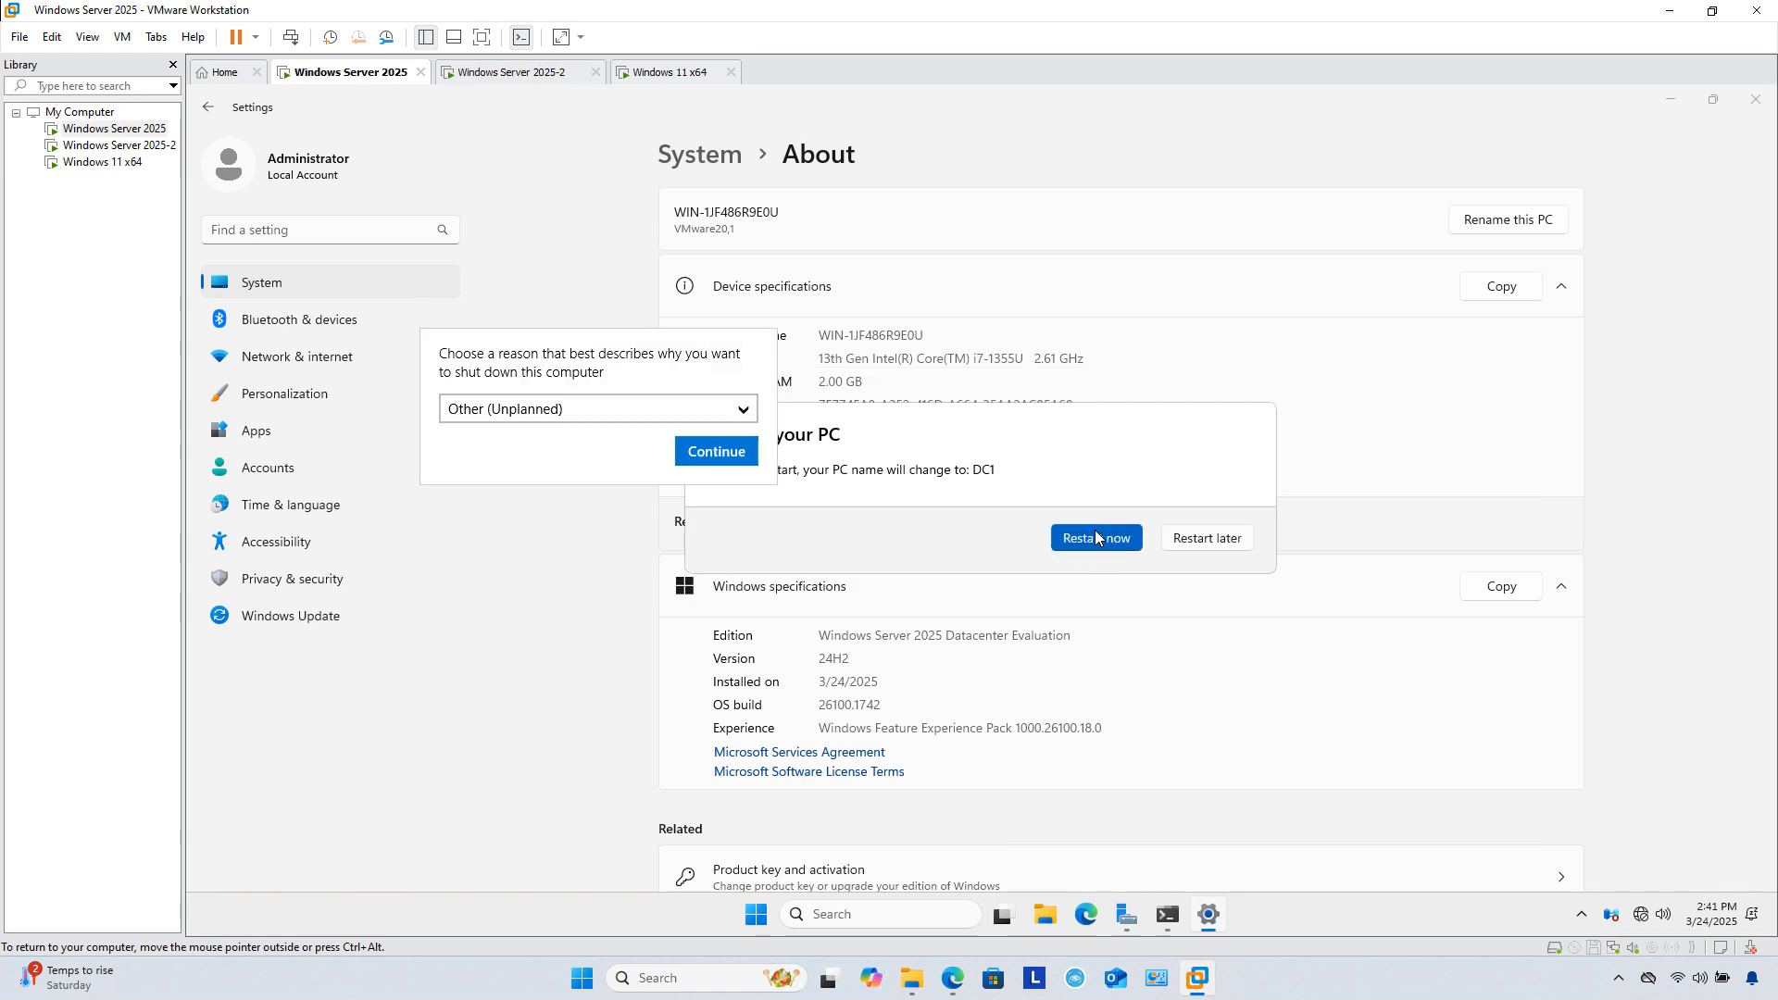
left_click(717, 453)
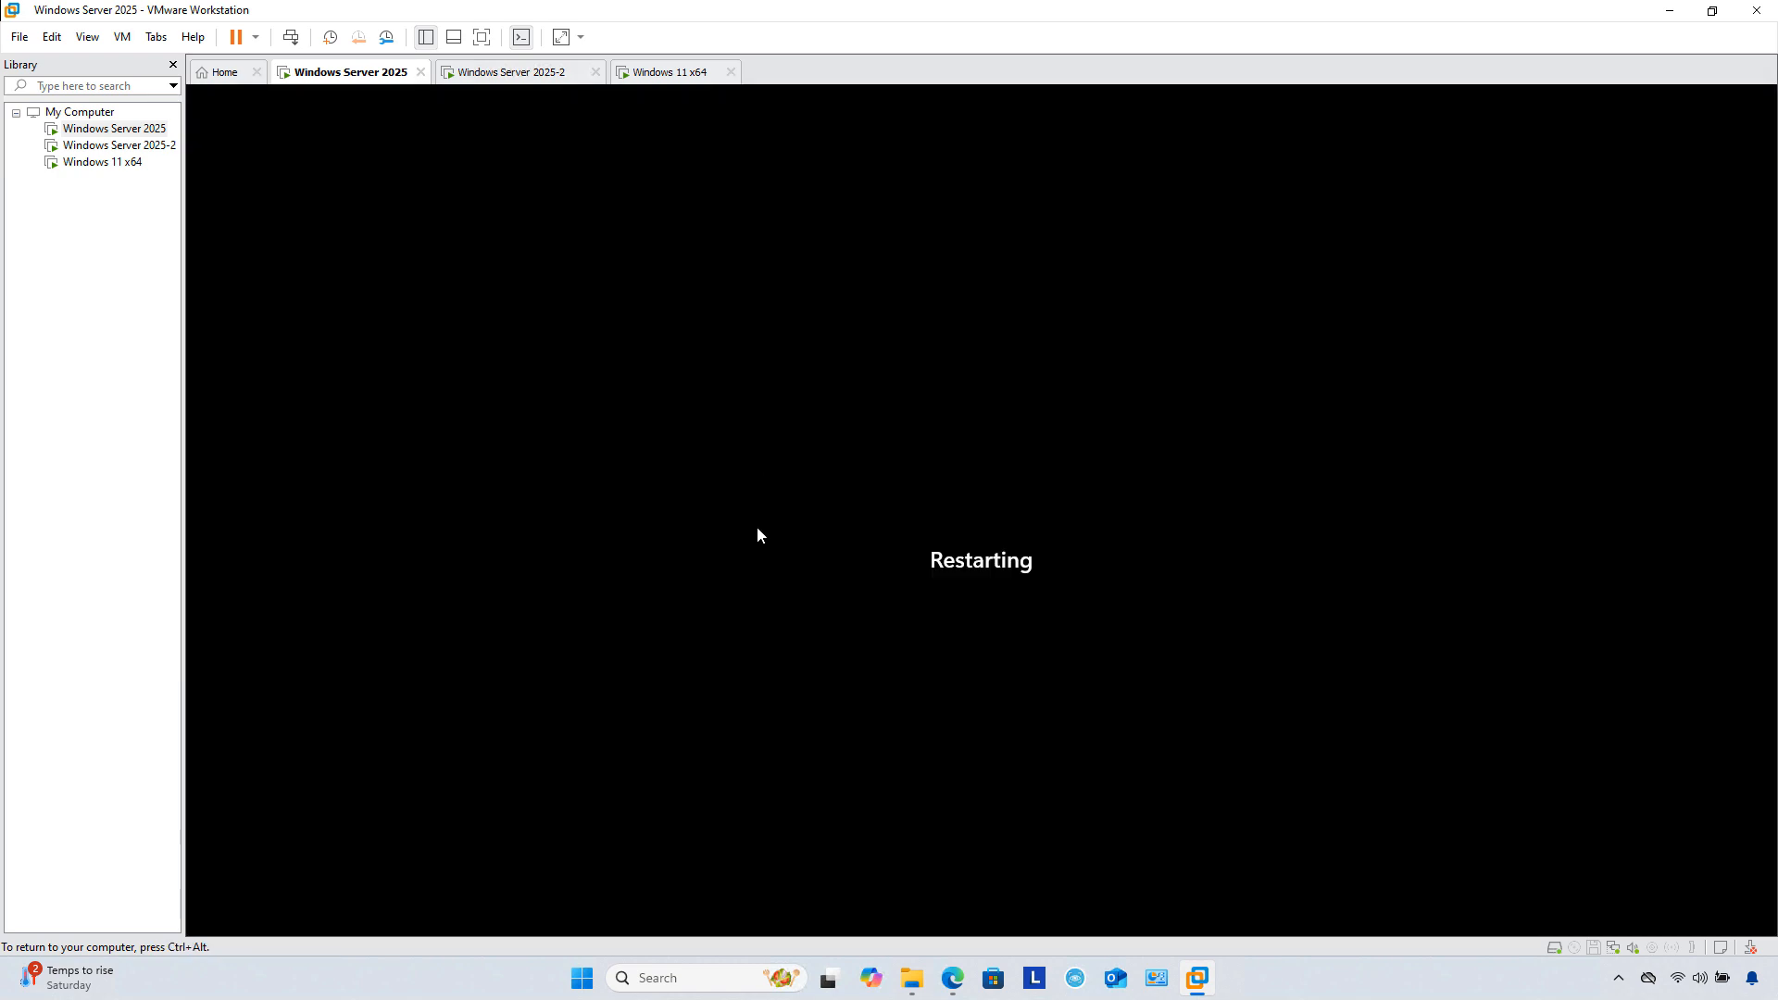
Step: On Windows Server 2025-2, open the Ethernet connection's network settings, maximized
left_click(139, 146)
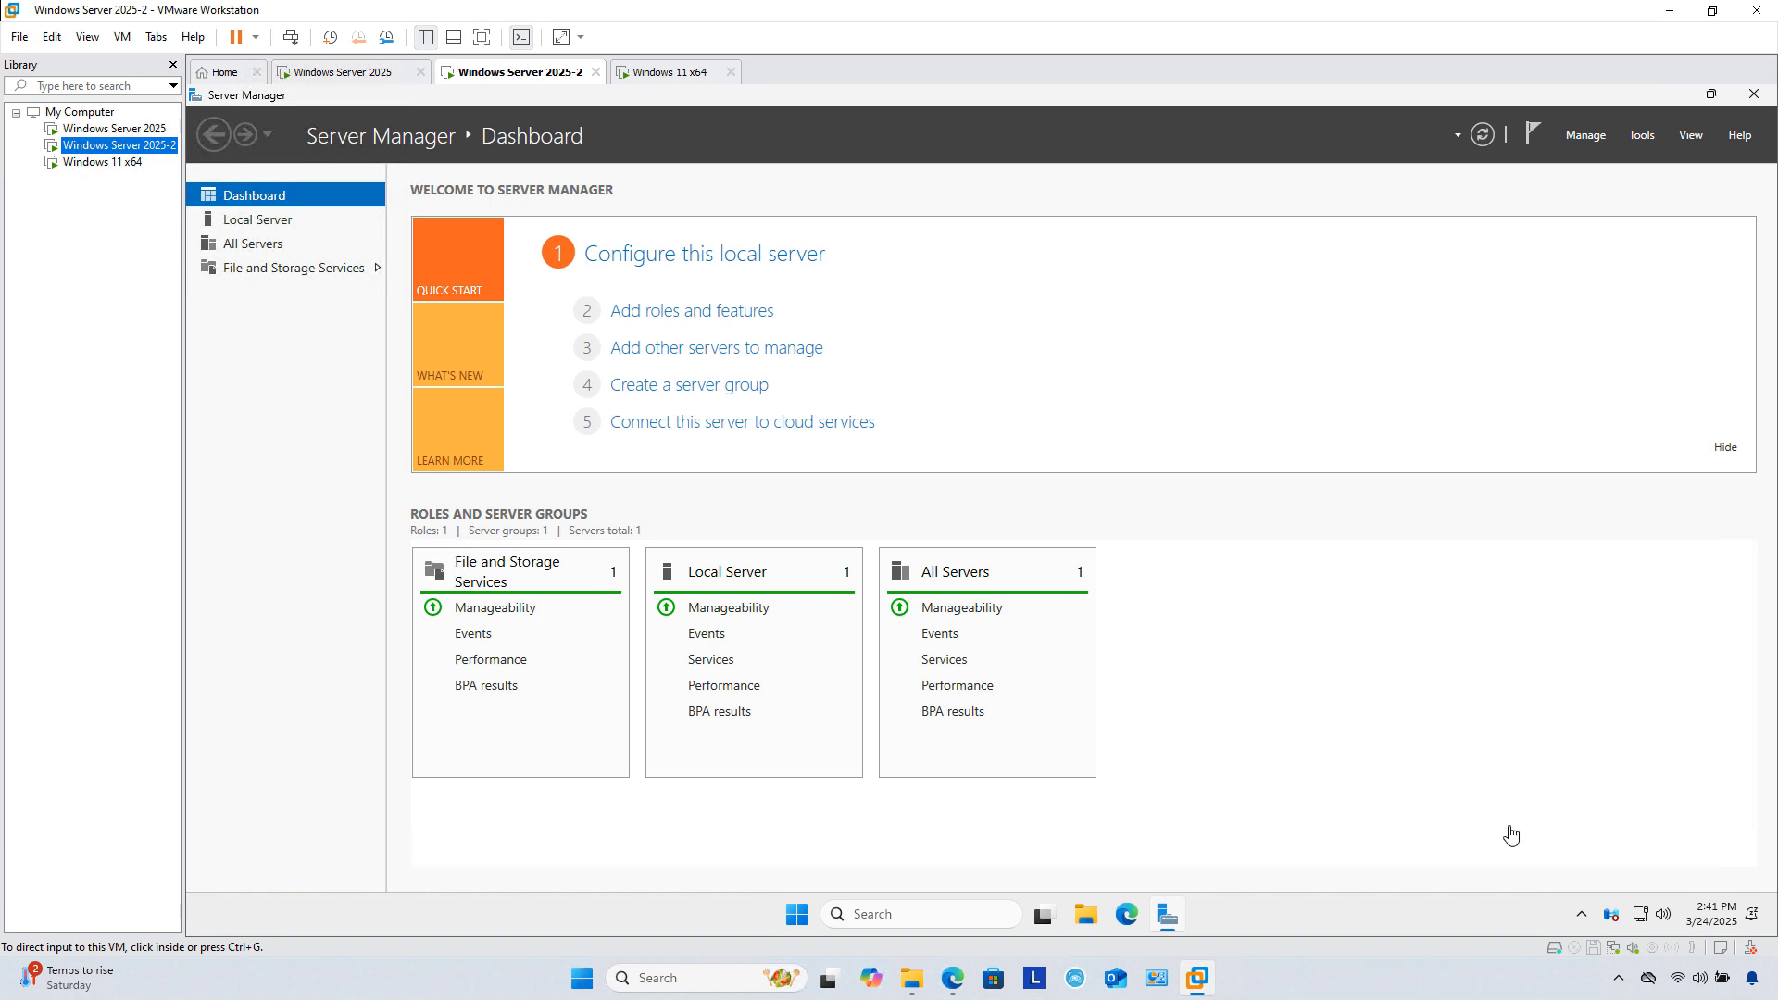
left_click(1535, 851)
right_click(1640, 915)
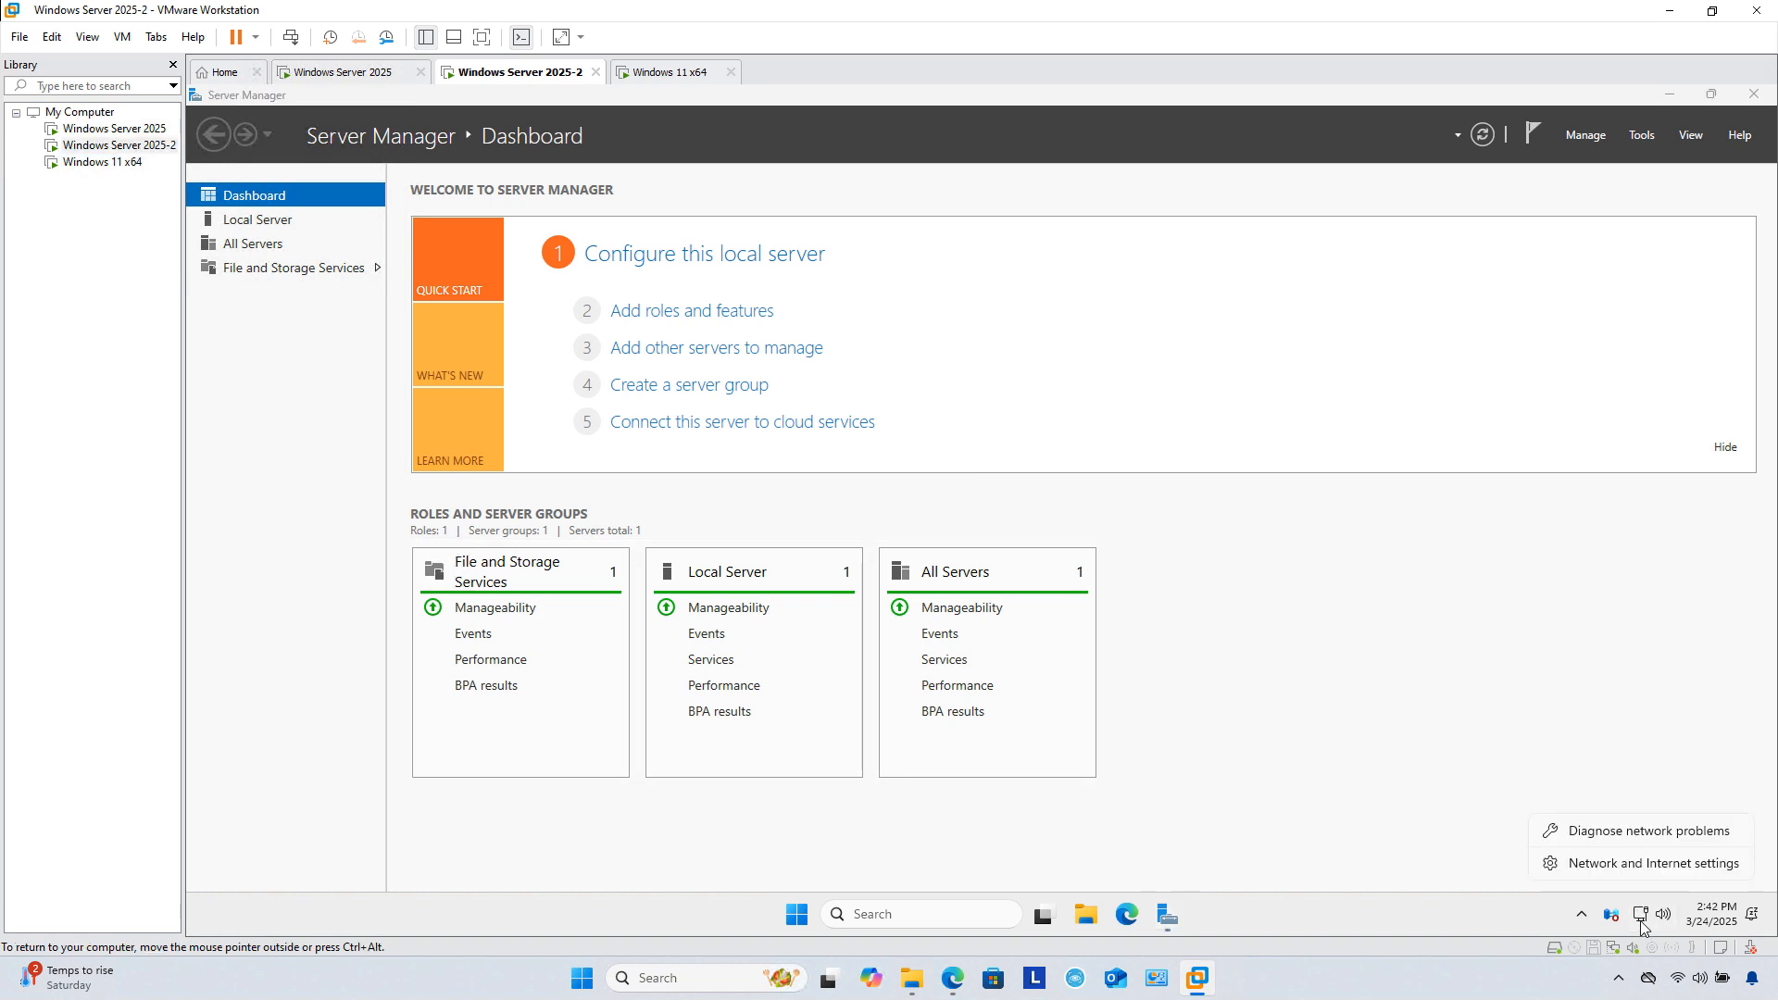
left_click(1630, 864)
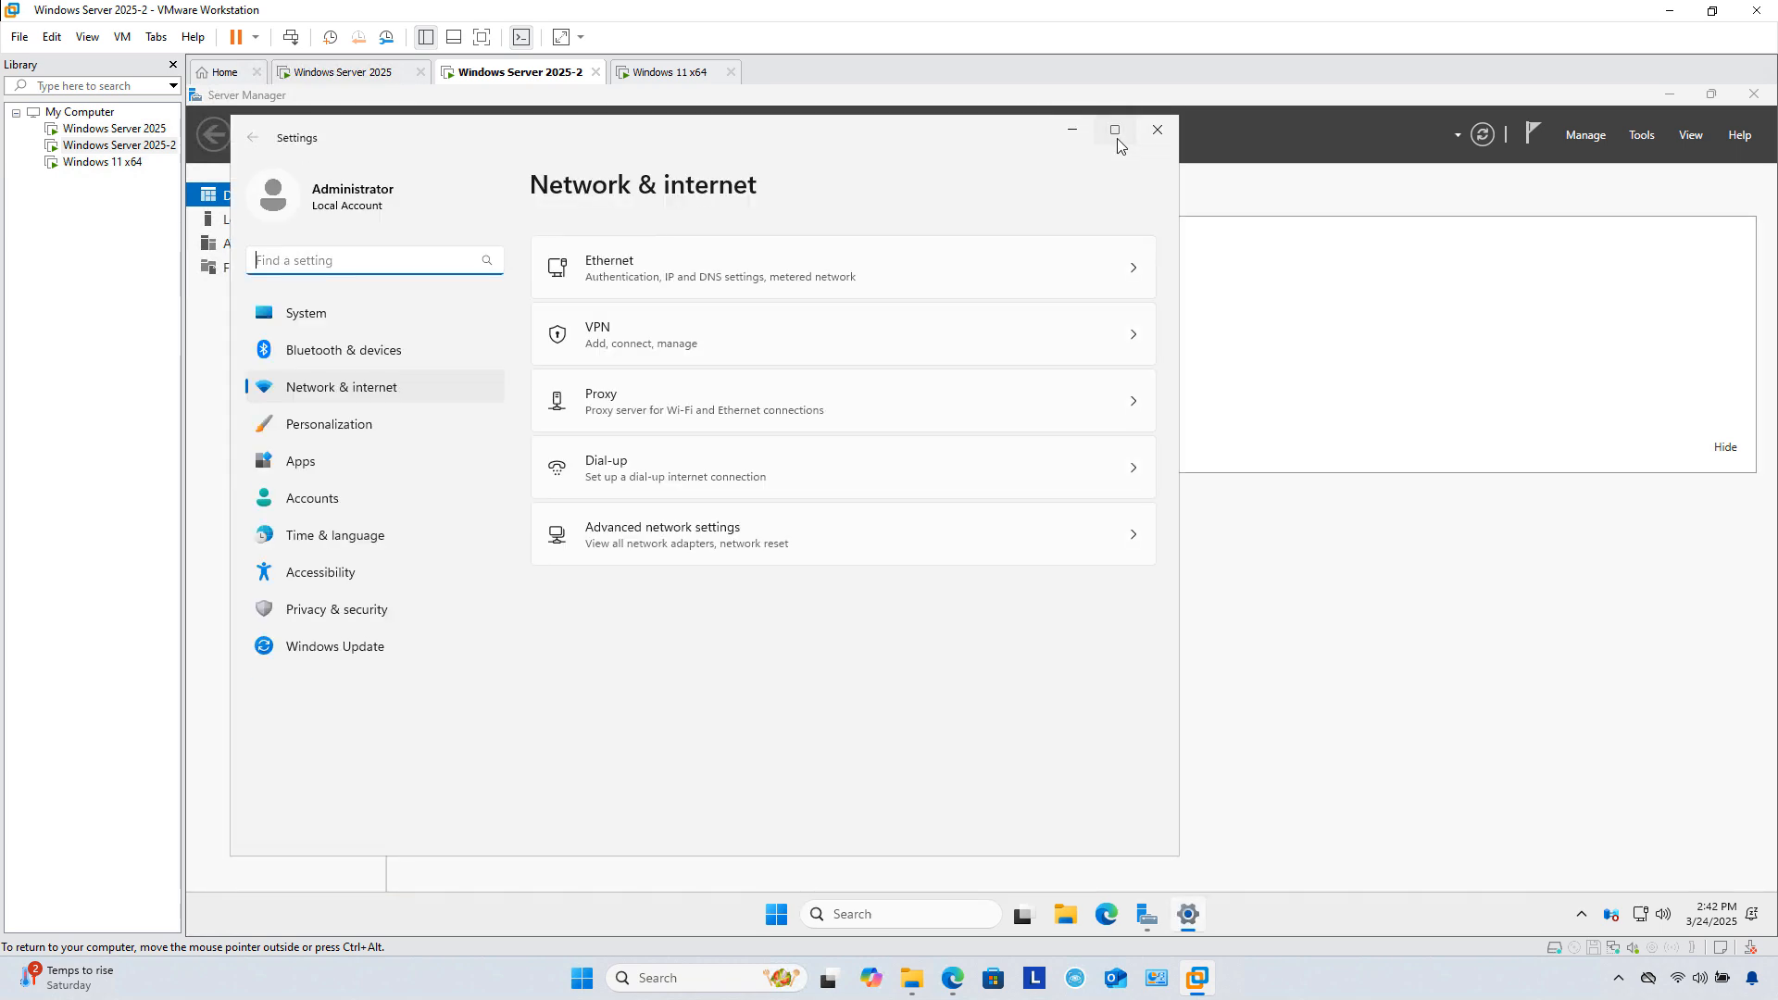
left_click(1113, 135)
left_click(842, 231)
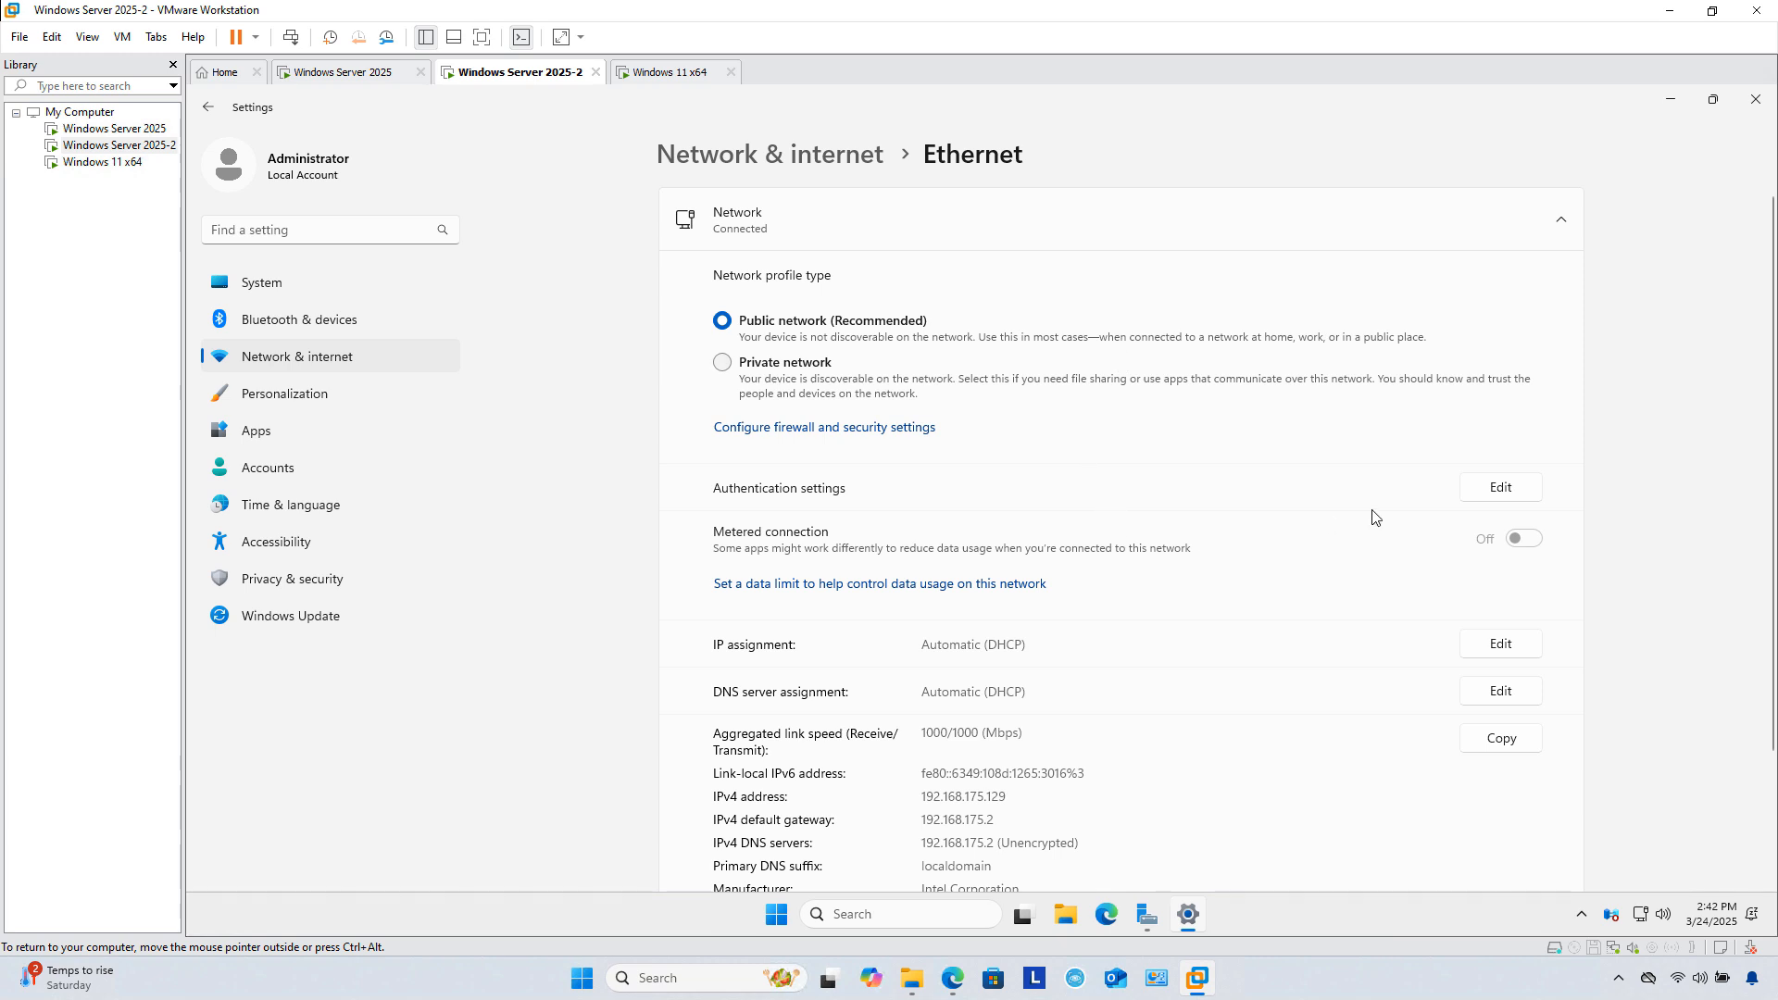
Step: Set manual IPv4: 192.168.175.101, mask 255.255.255.0, gateway 192.168.175.2, DNS 192.168.175.100, and save
left_click(1498, 644)
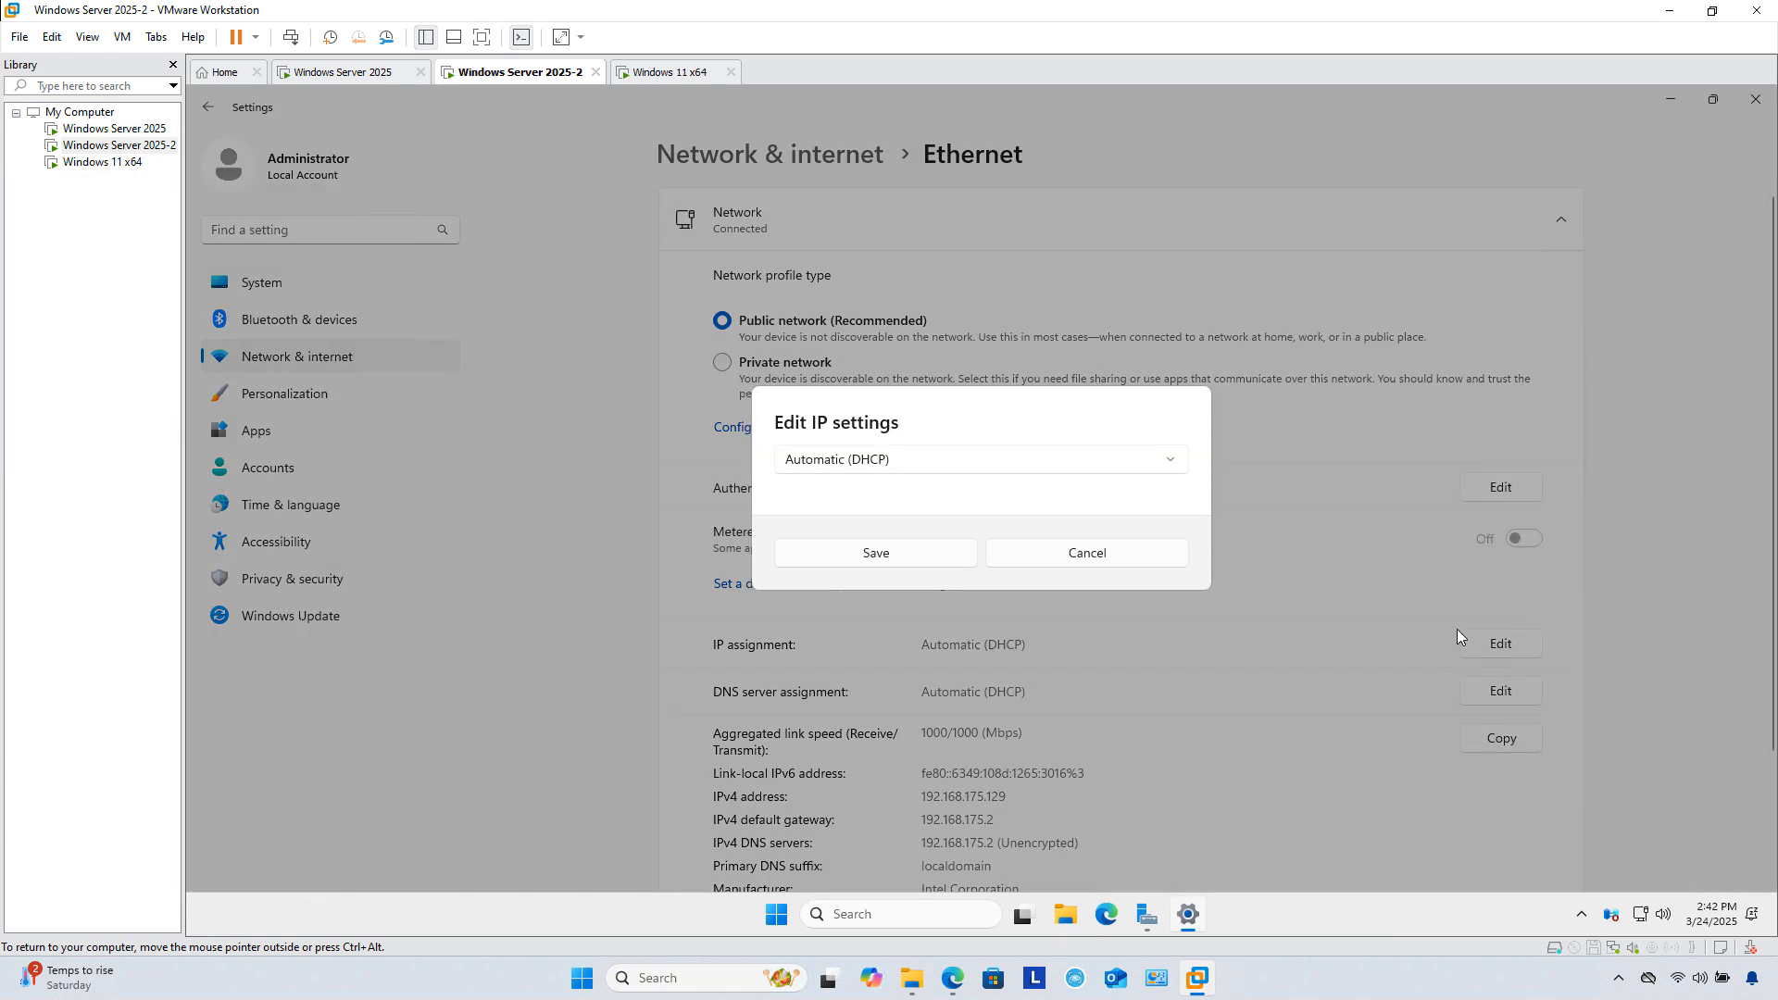
left_click(1073, 463)
left_click(828, 497)
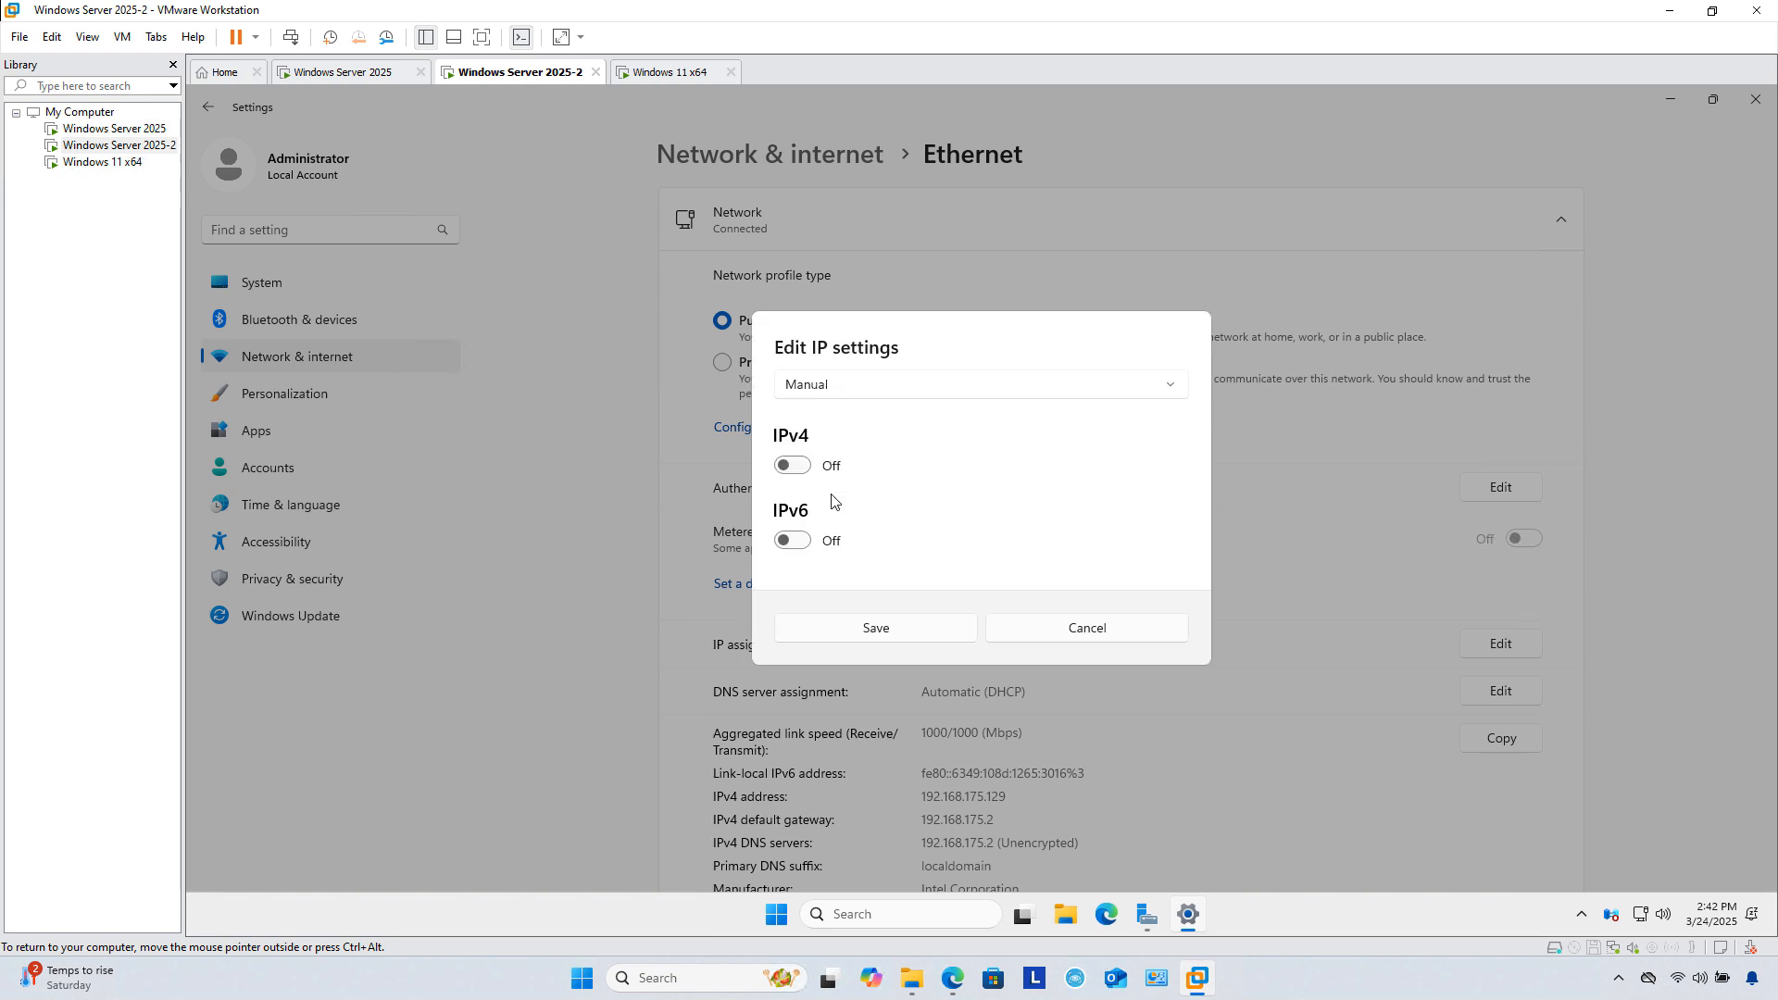
left_click(802, 464)
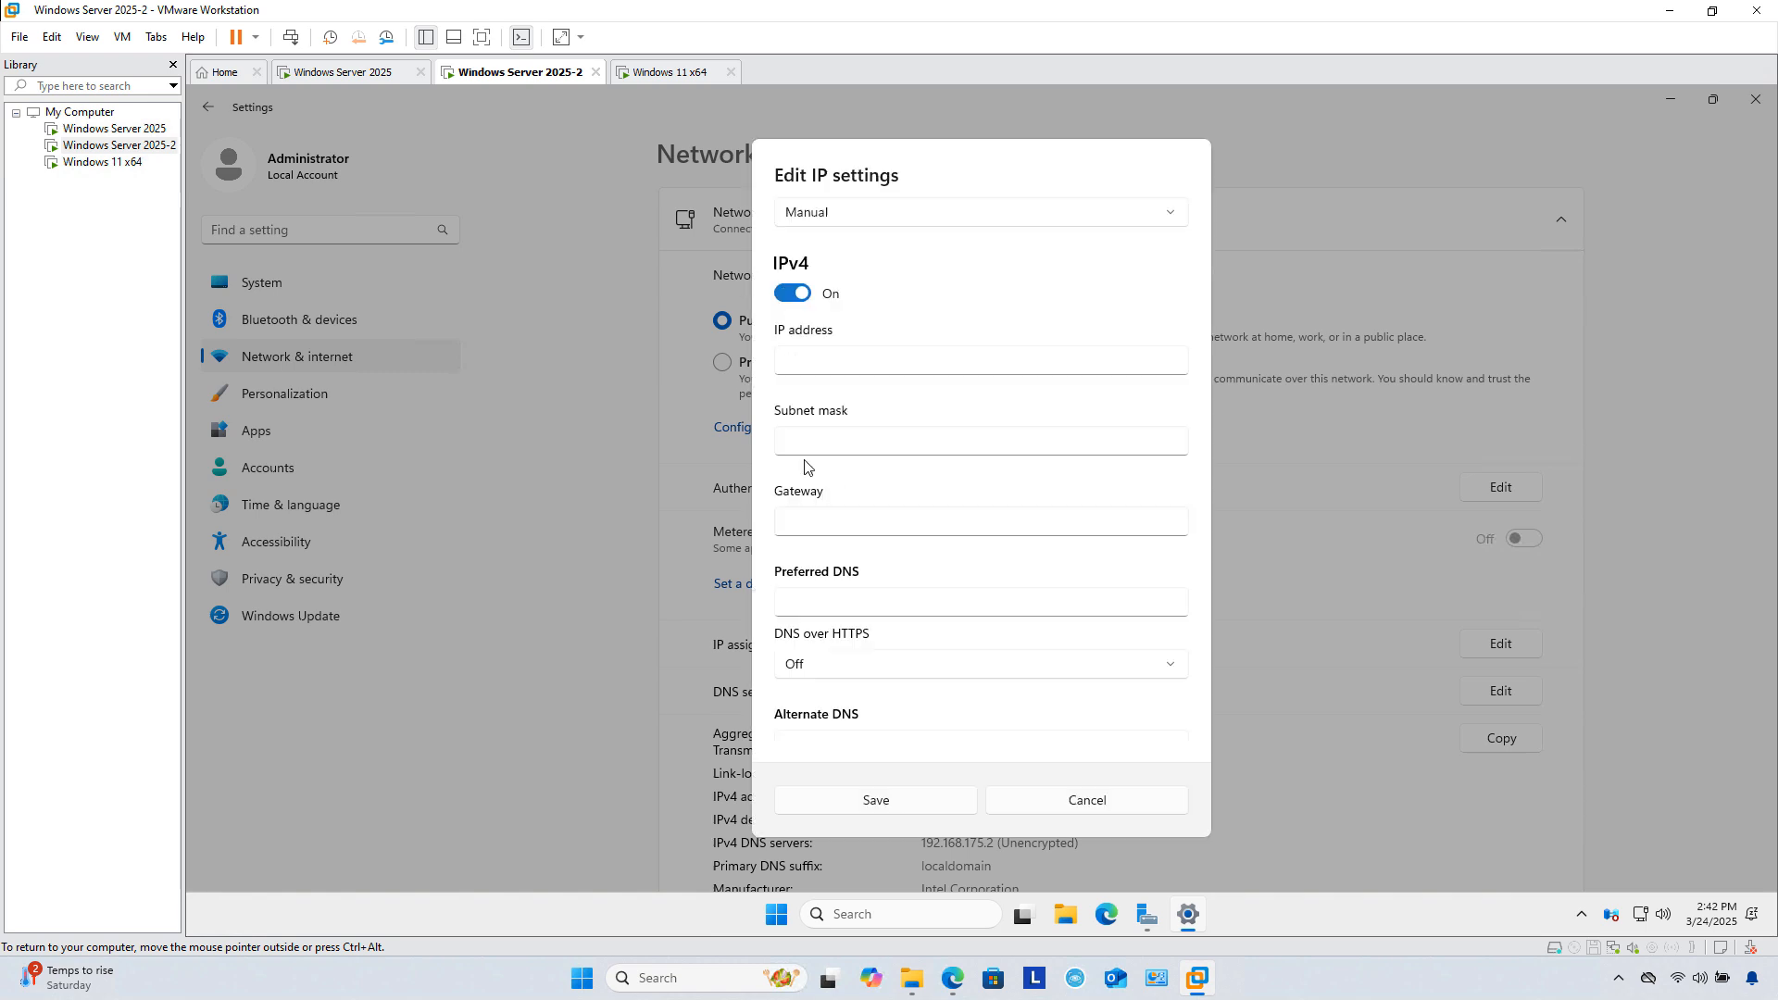
left_click(837, 361)
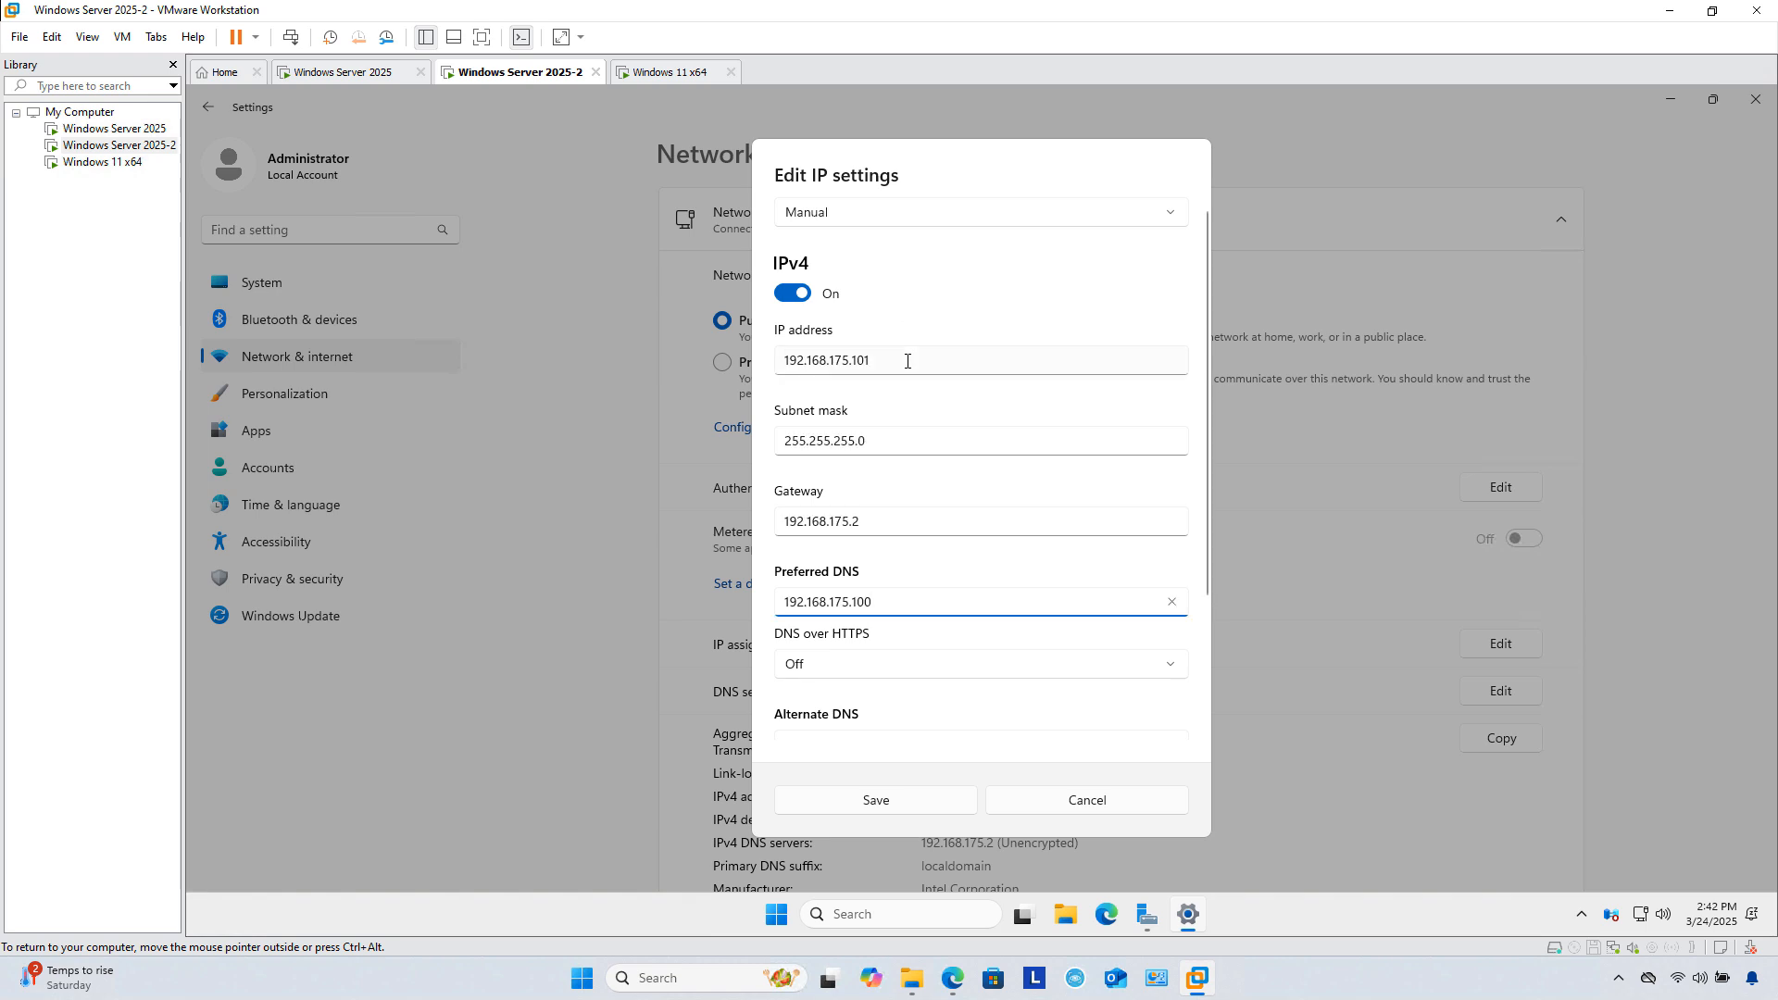
left_click(912, 356)
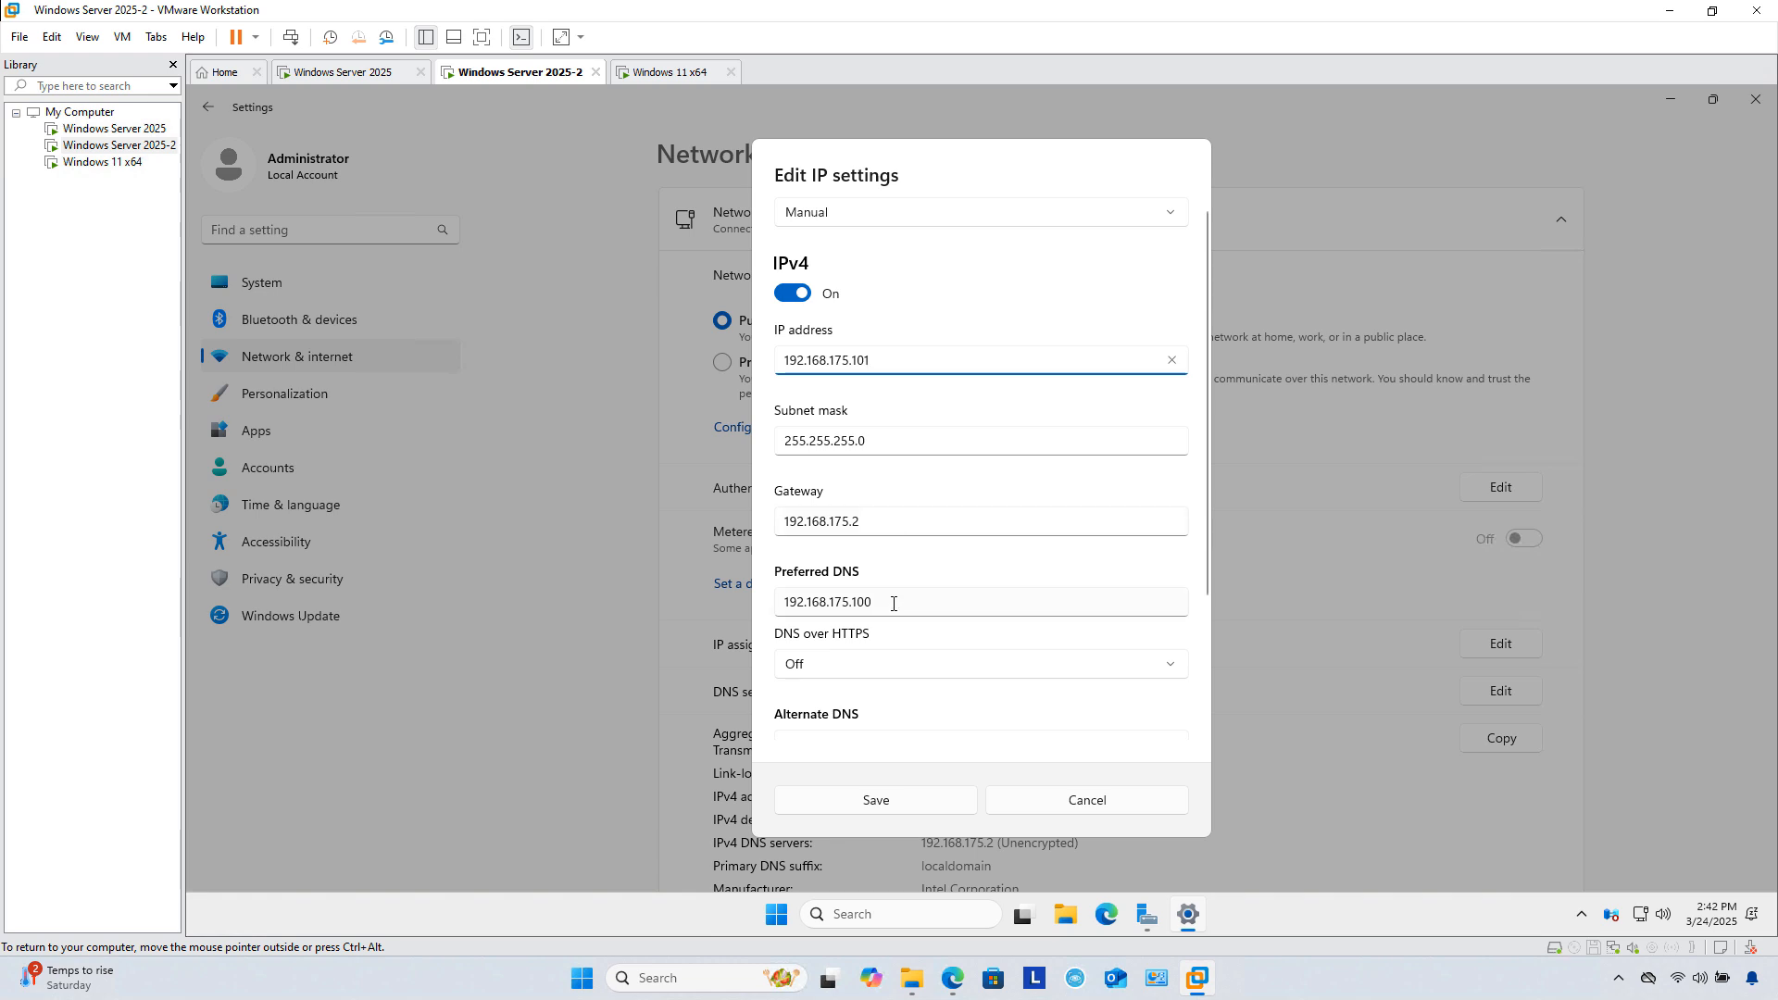
left_click(884, 799)
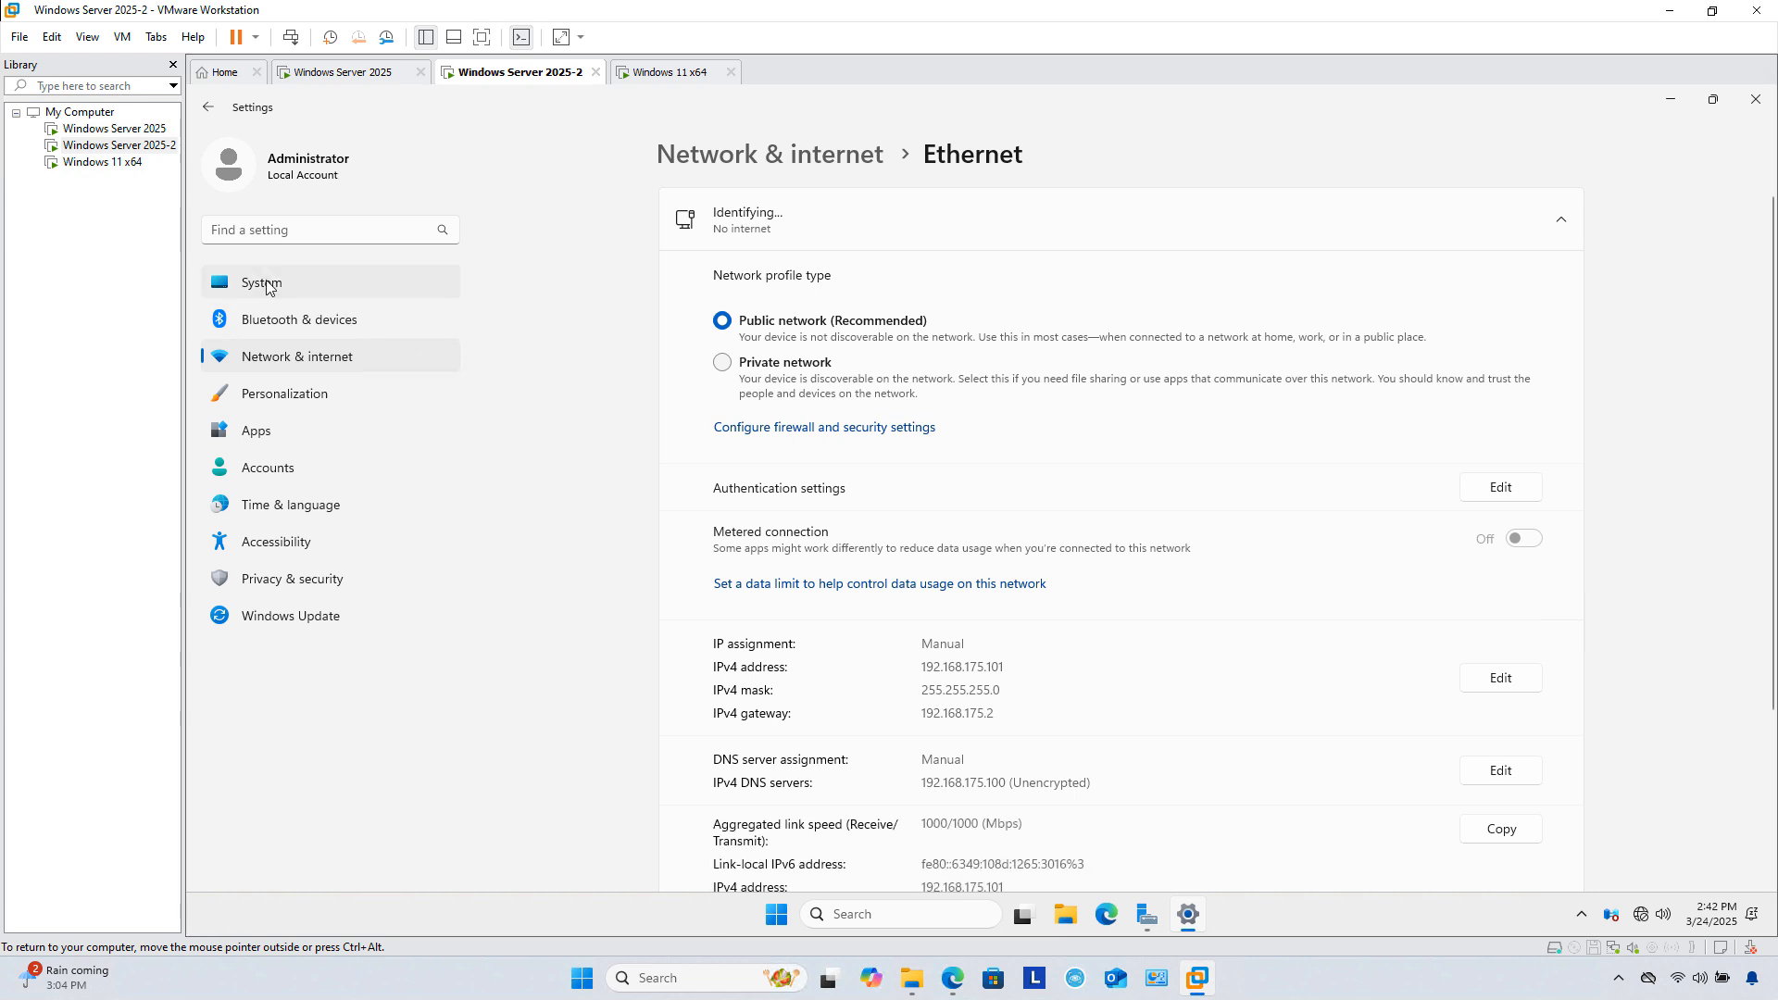
Step: Rename the second server's computer to DC2 from System > About
left_click(267, 285)
scroll(1098, 649, "down", 5)
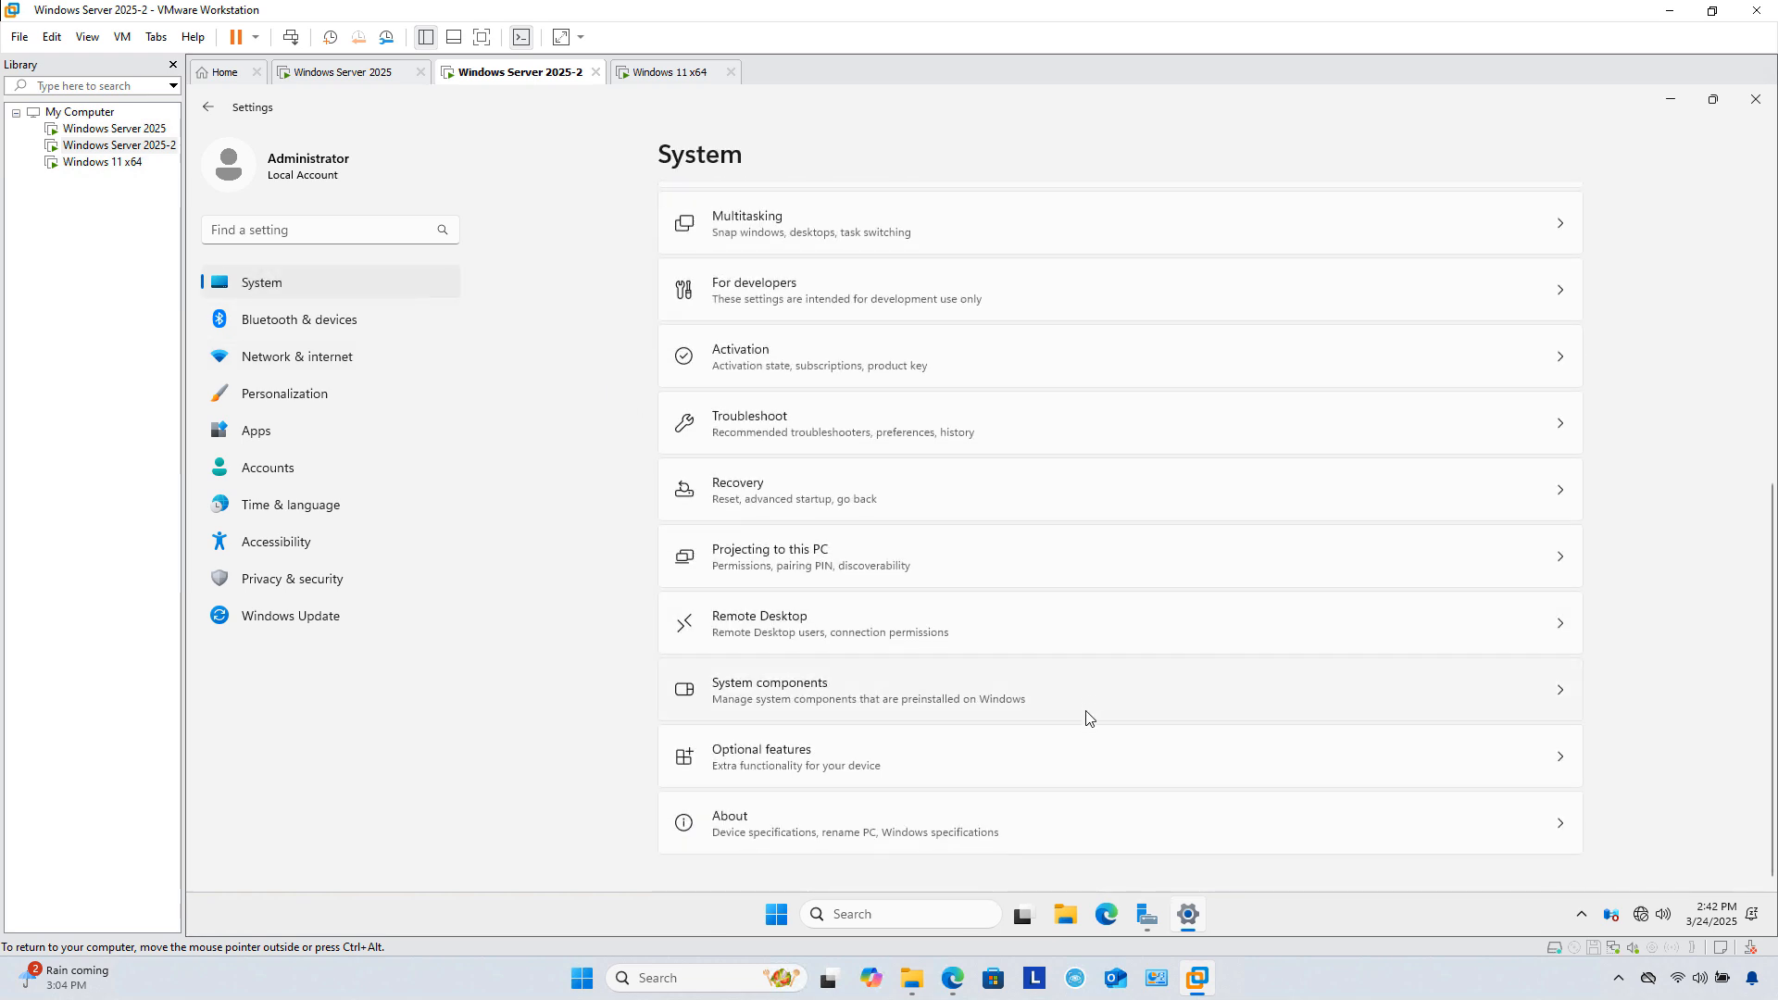
left_click(802, 817)
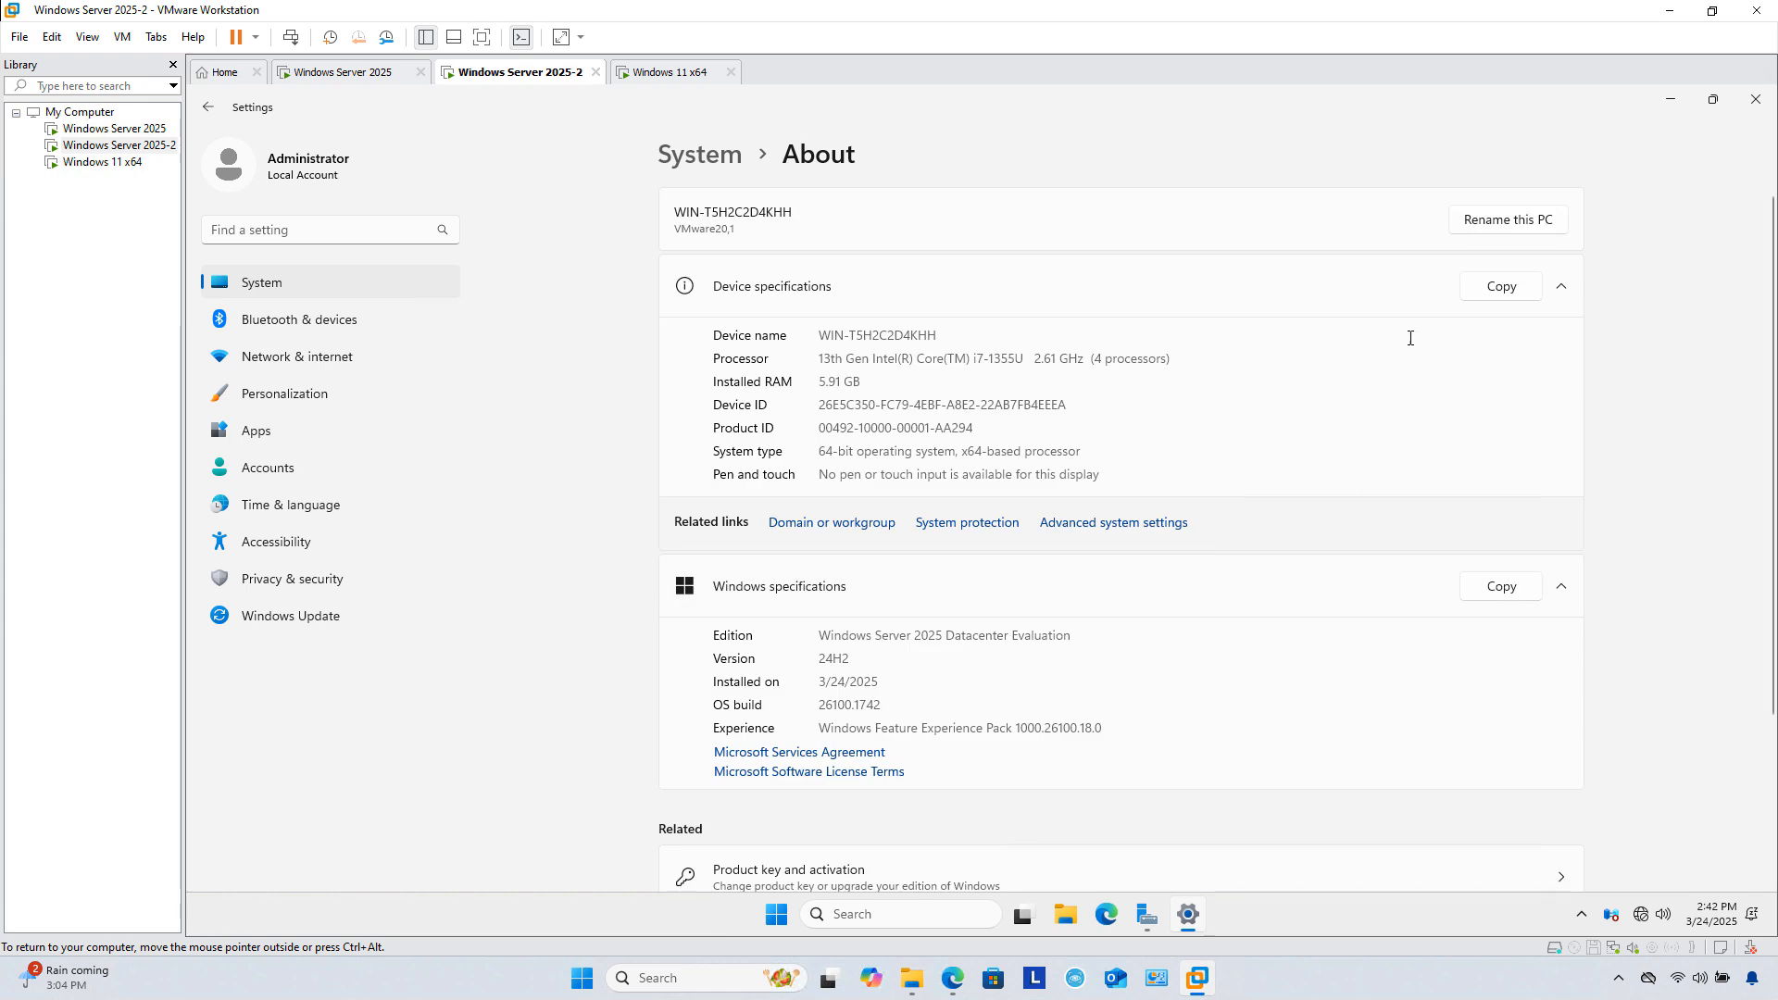
left_click(1477, 229)
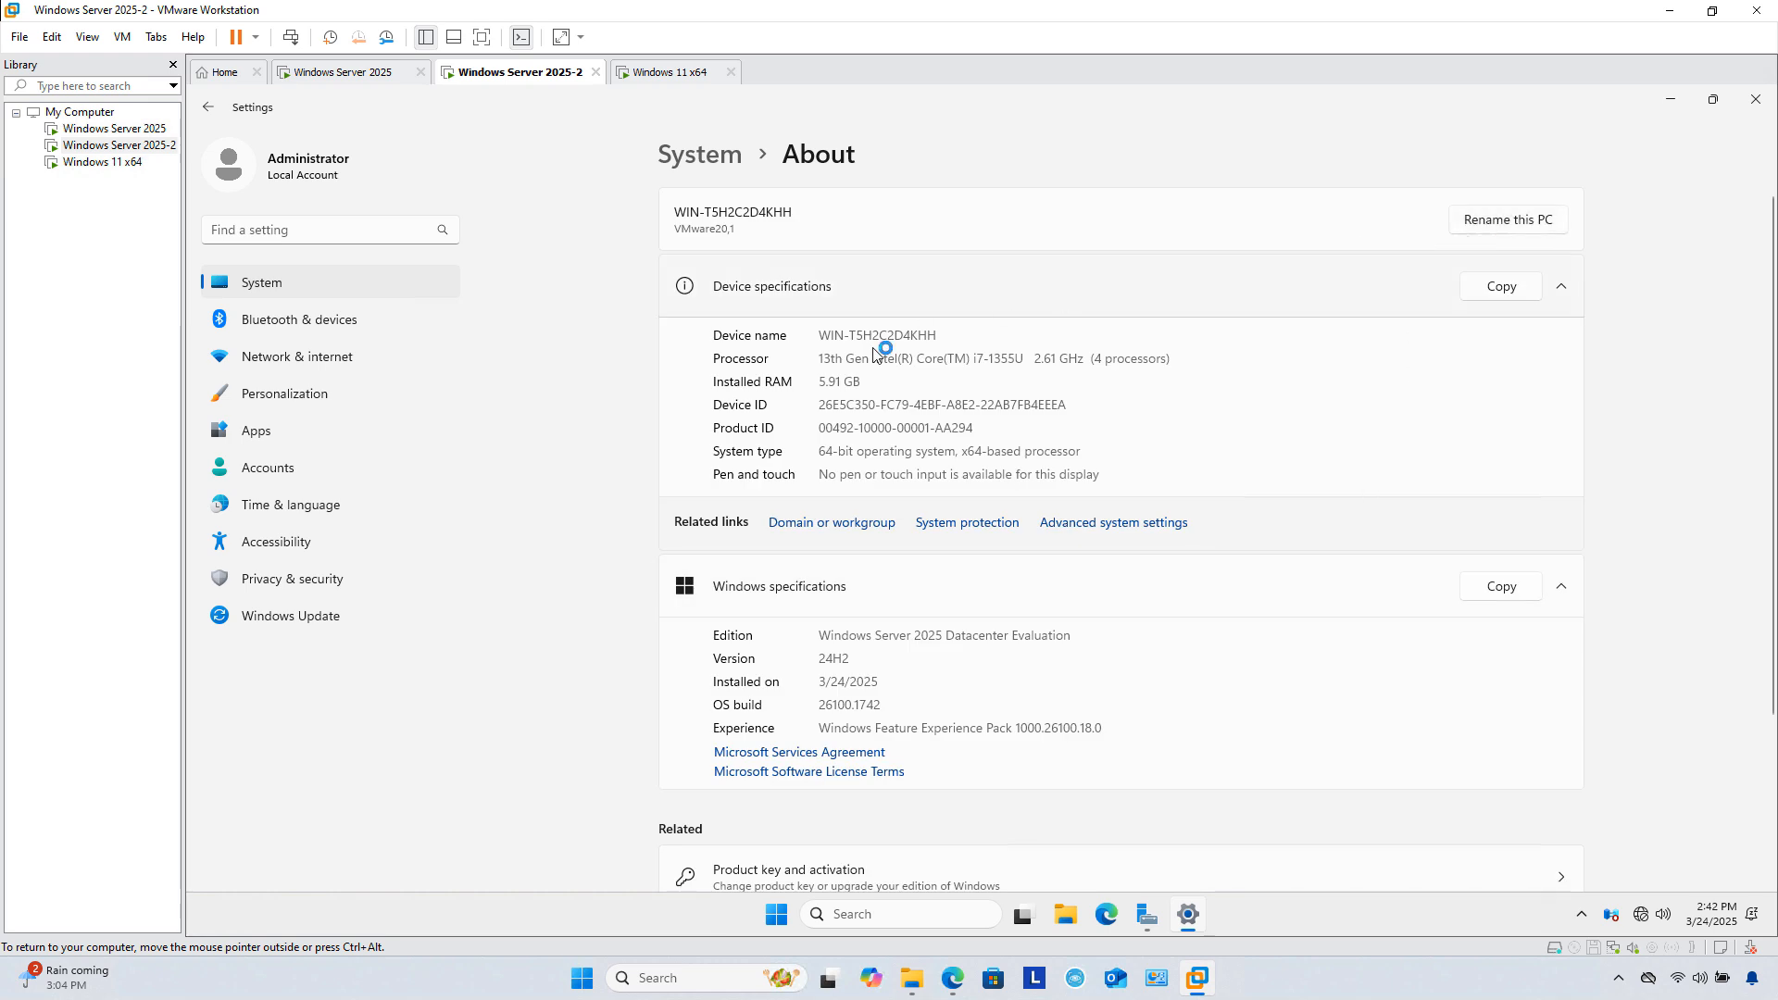
type("D")
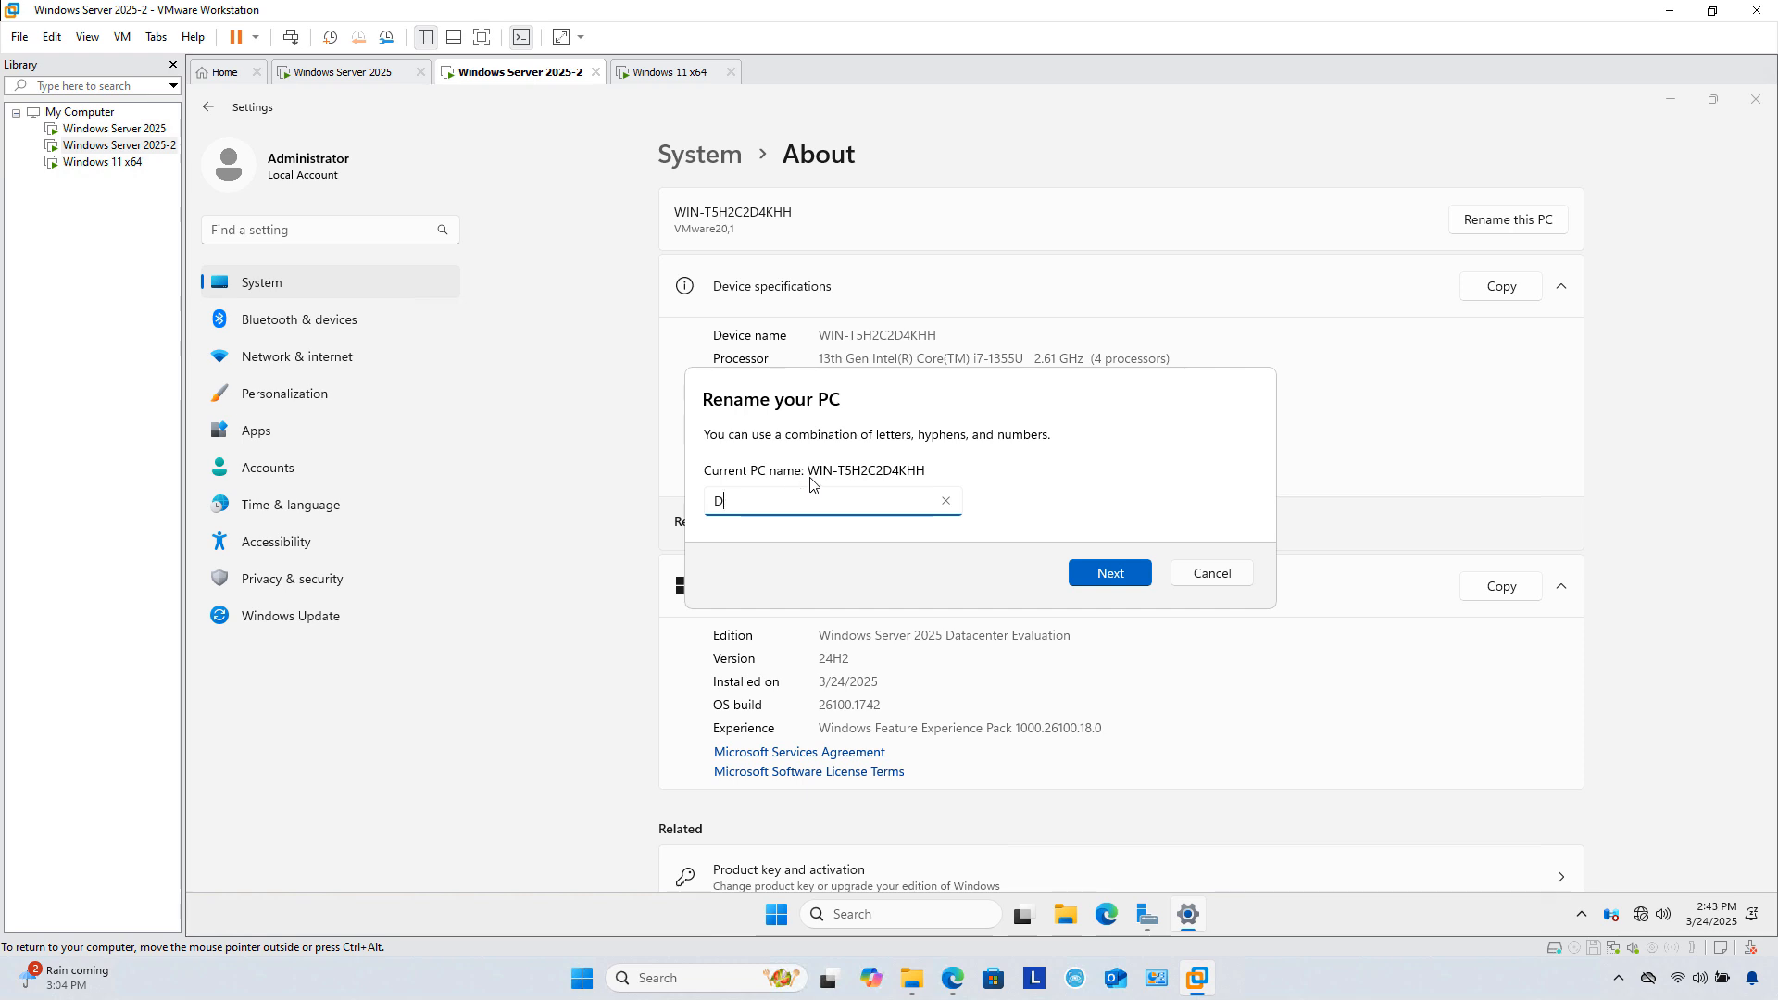
type("cC2")
left_click(1113, 574)
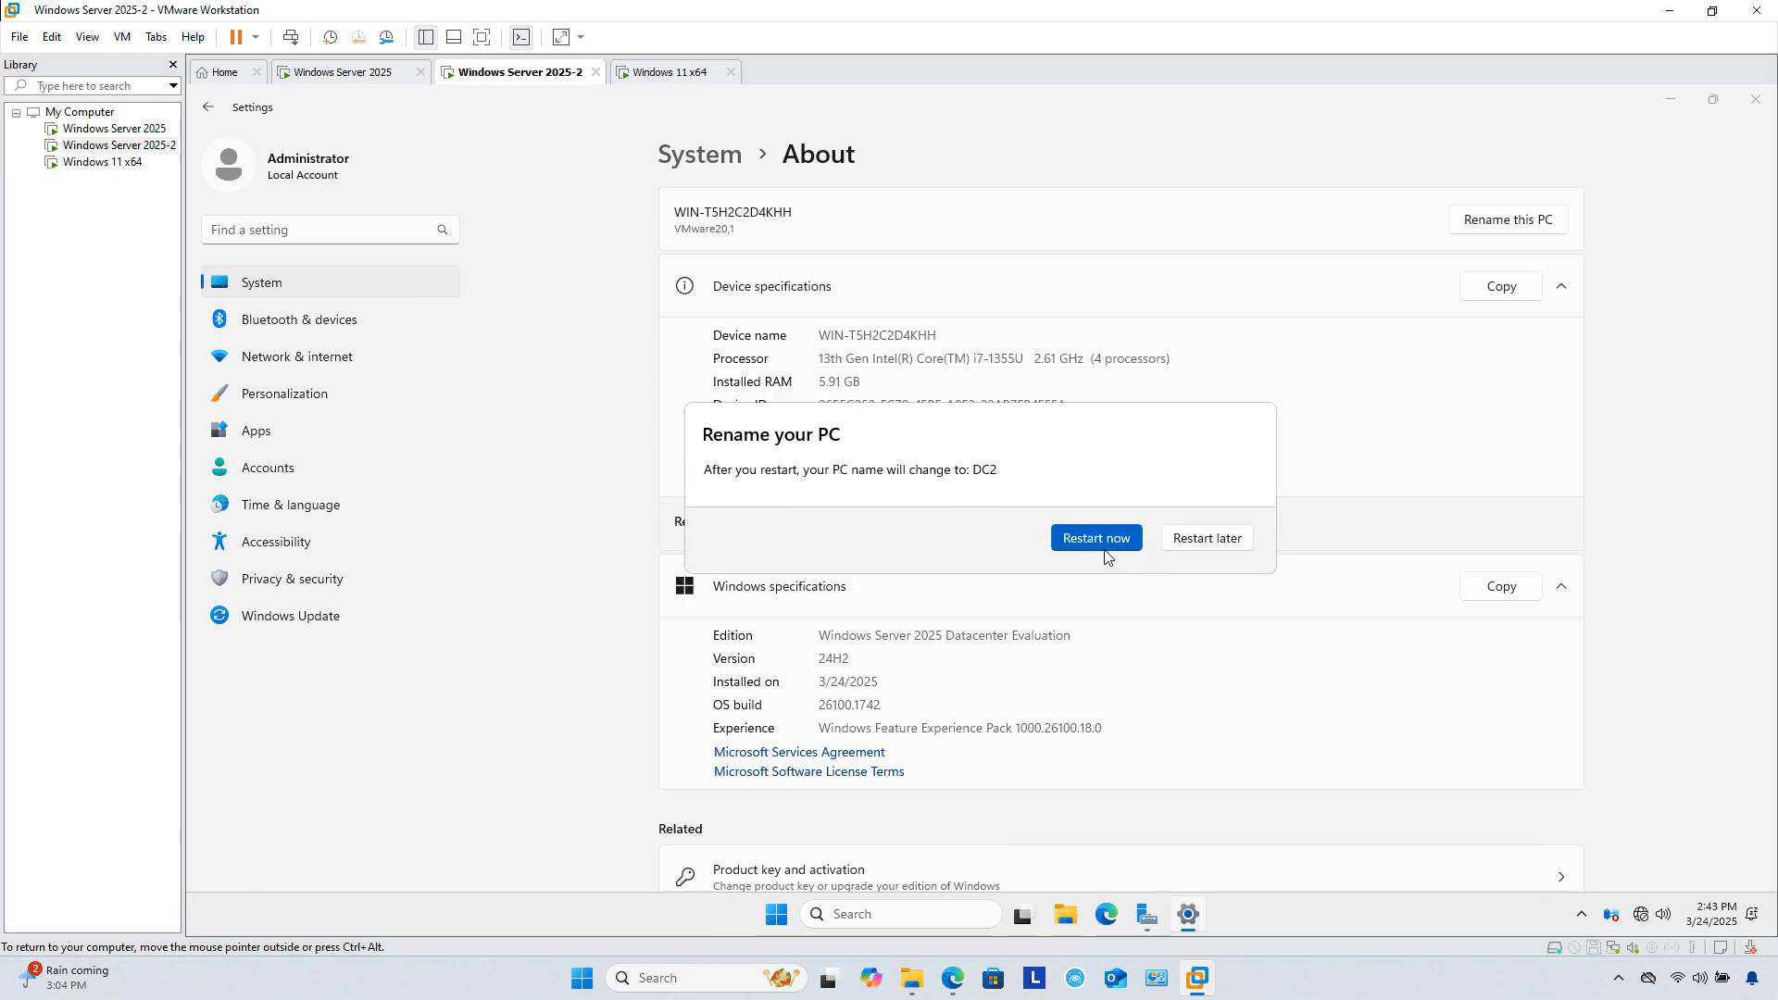
Step: Restart the server now to apply DC2, then switch to the Windows Server 2025 VM
left_click(1110, 549)
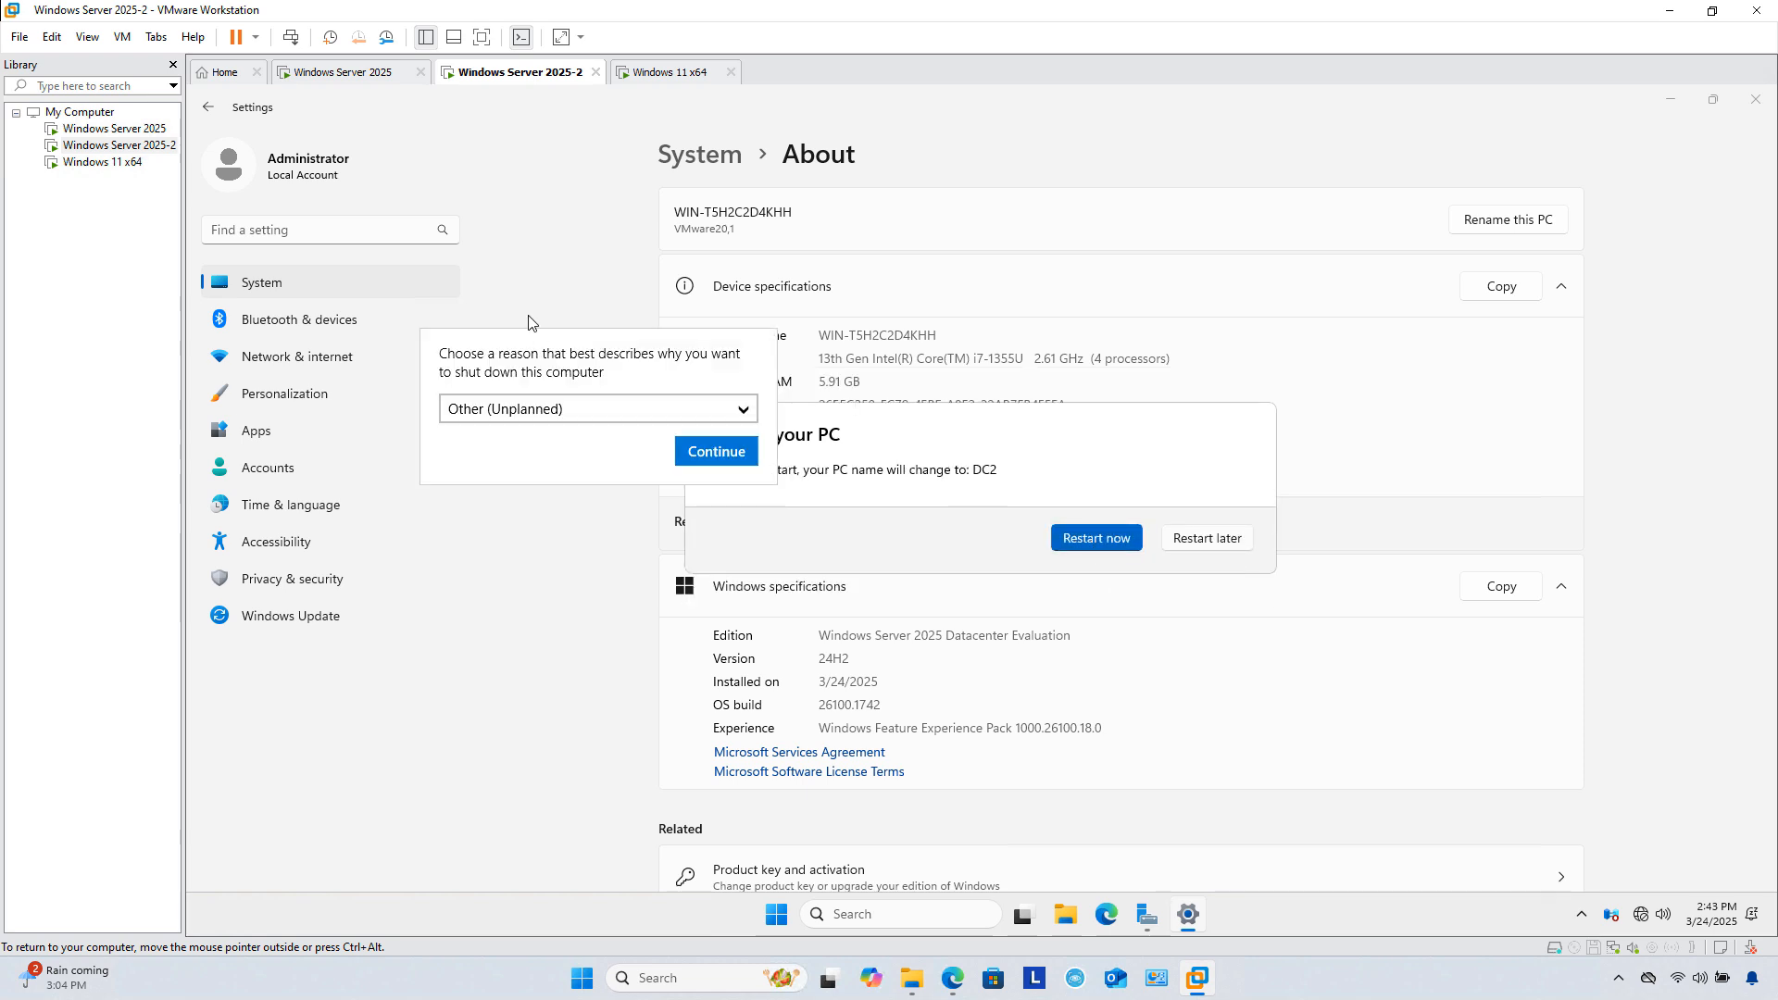
left_click(697, 451)
left_click(103, 130)
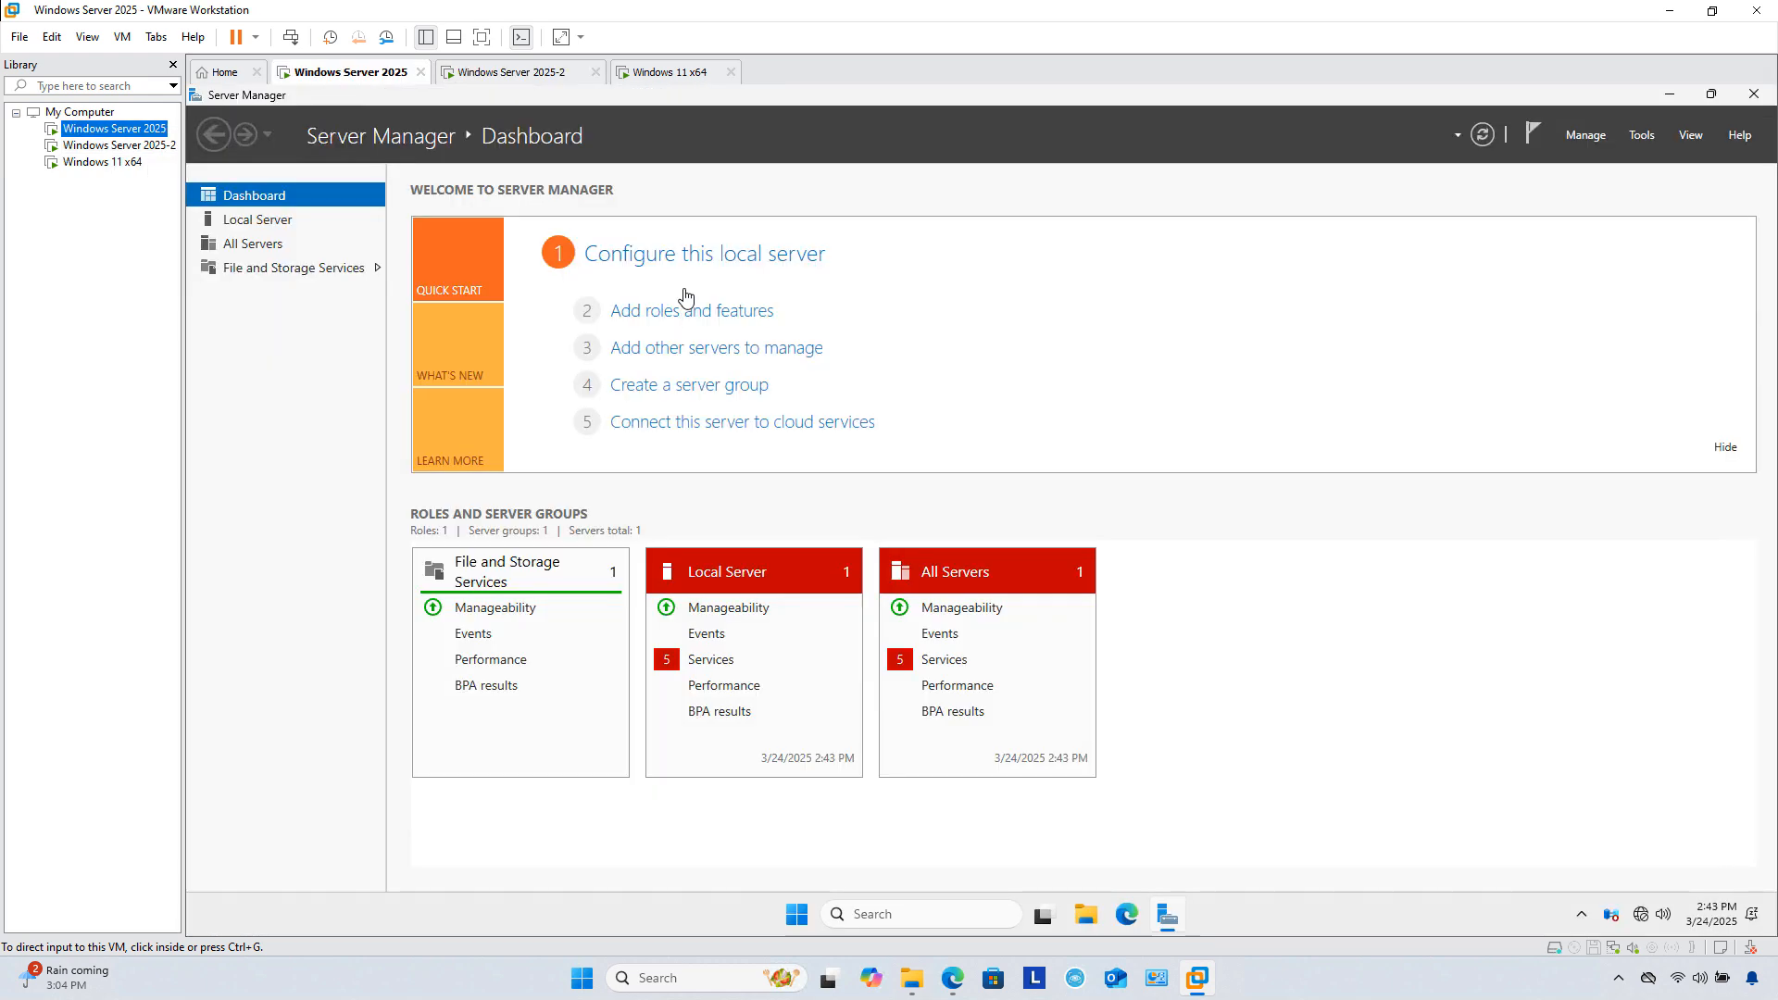
Step: Open Computer Management and show the local accounts under Local Users and Groups > Users
left_click(1643, 139)
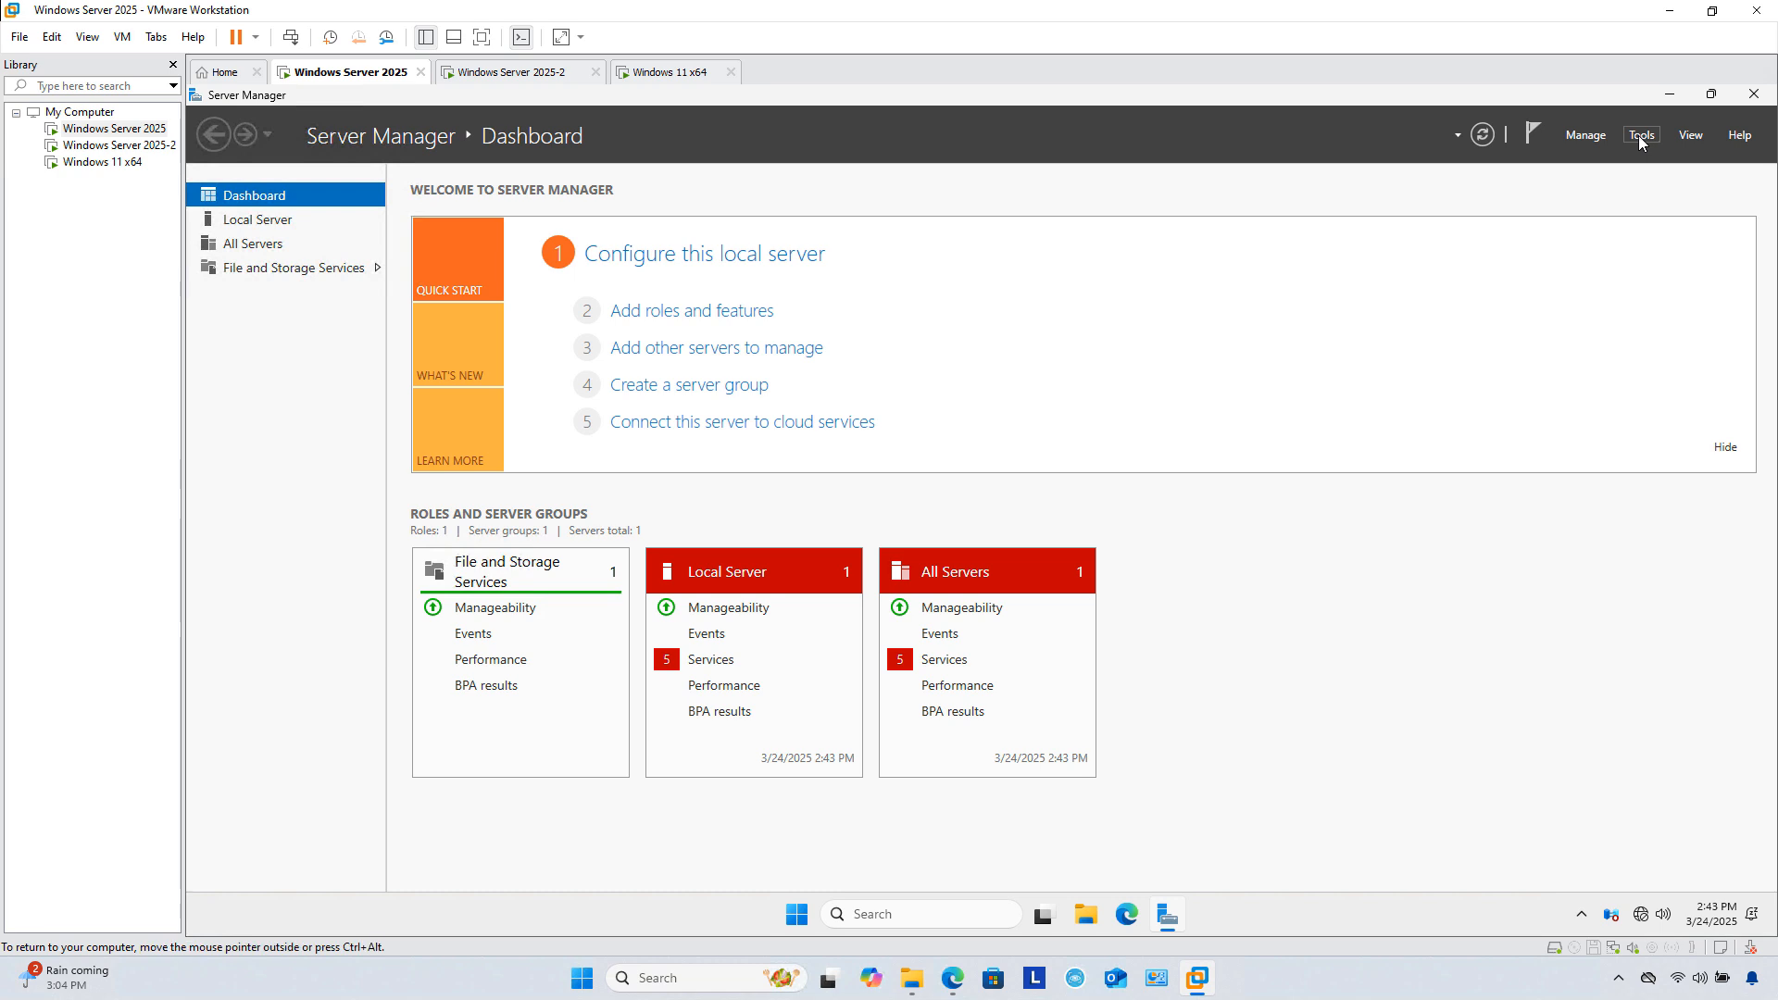
left_click(1641, 139)
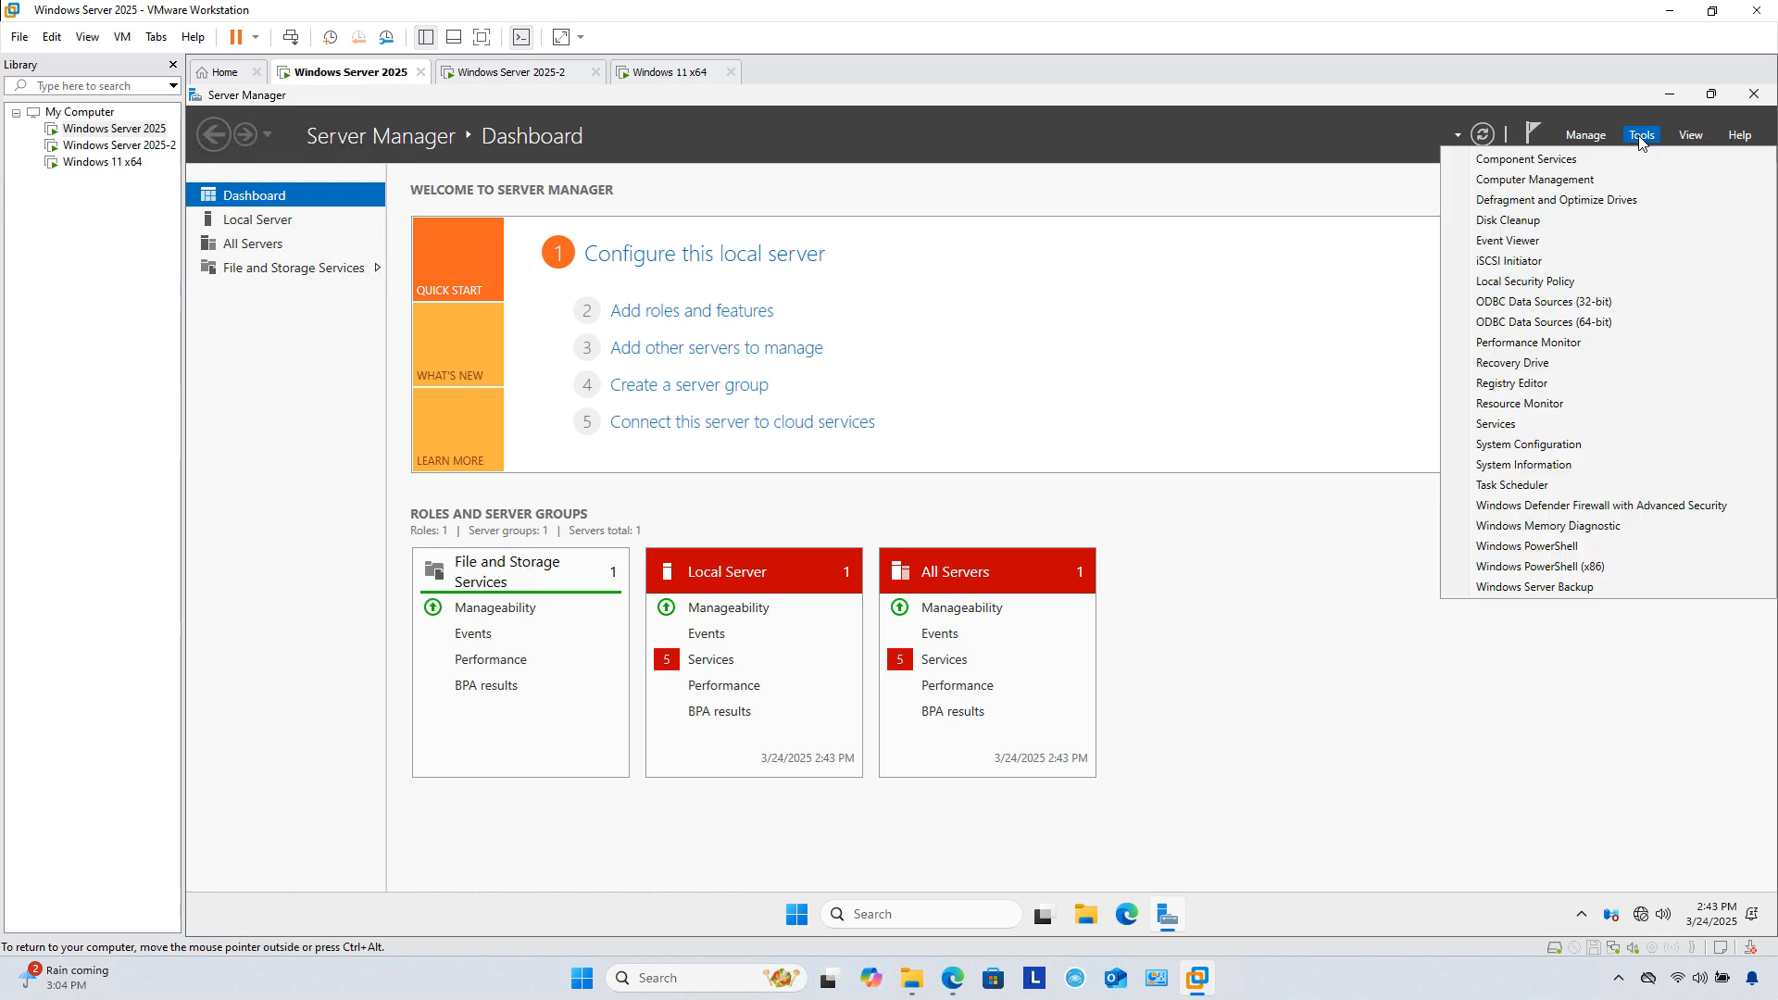
left_click(1569, 184)
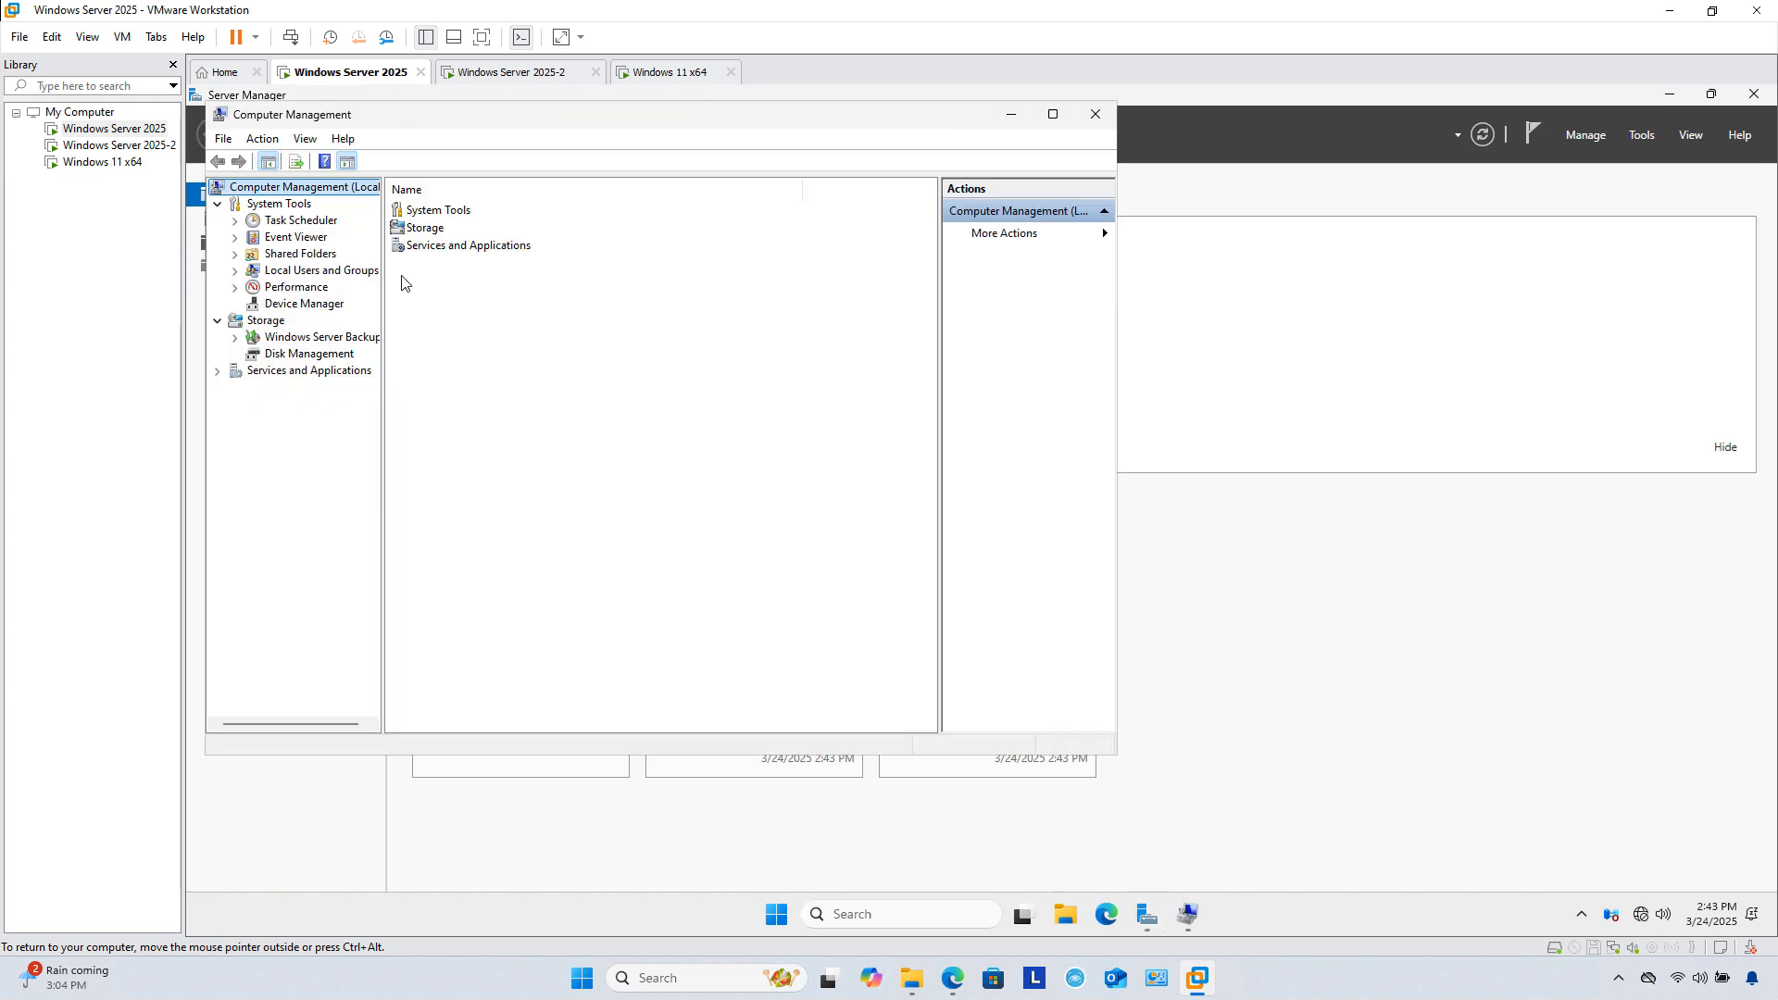
left_click(350, 272)
double_click(349, 272)
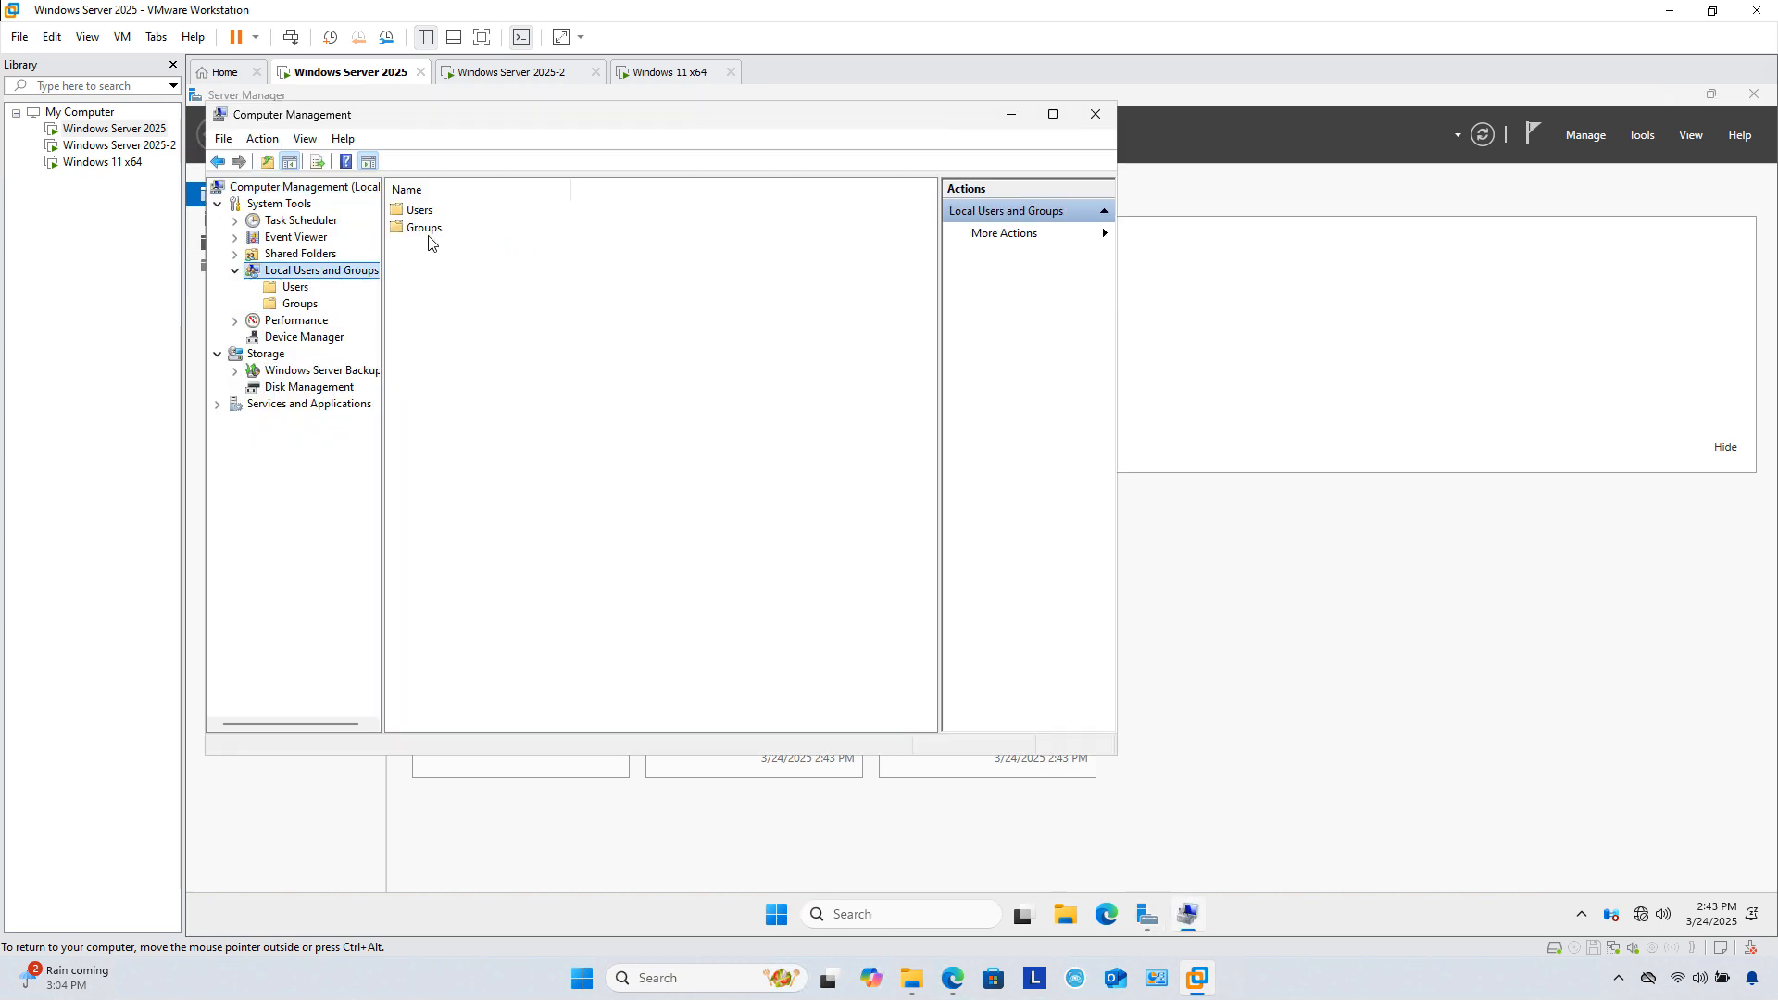
double_click(414, 210)
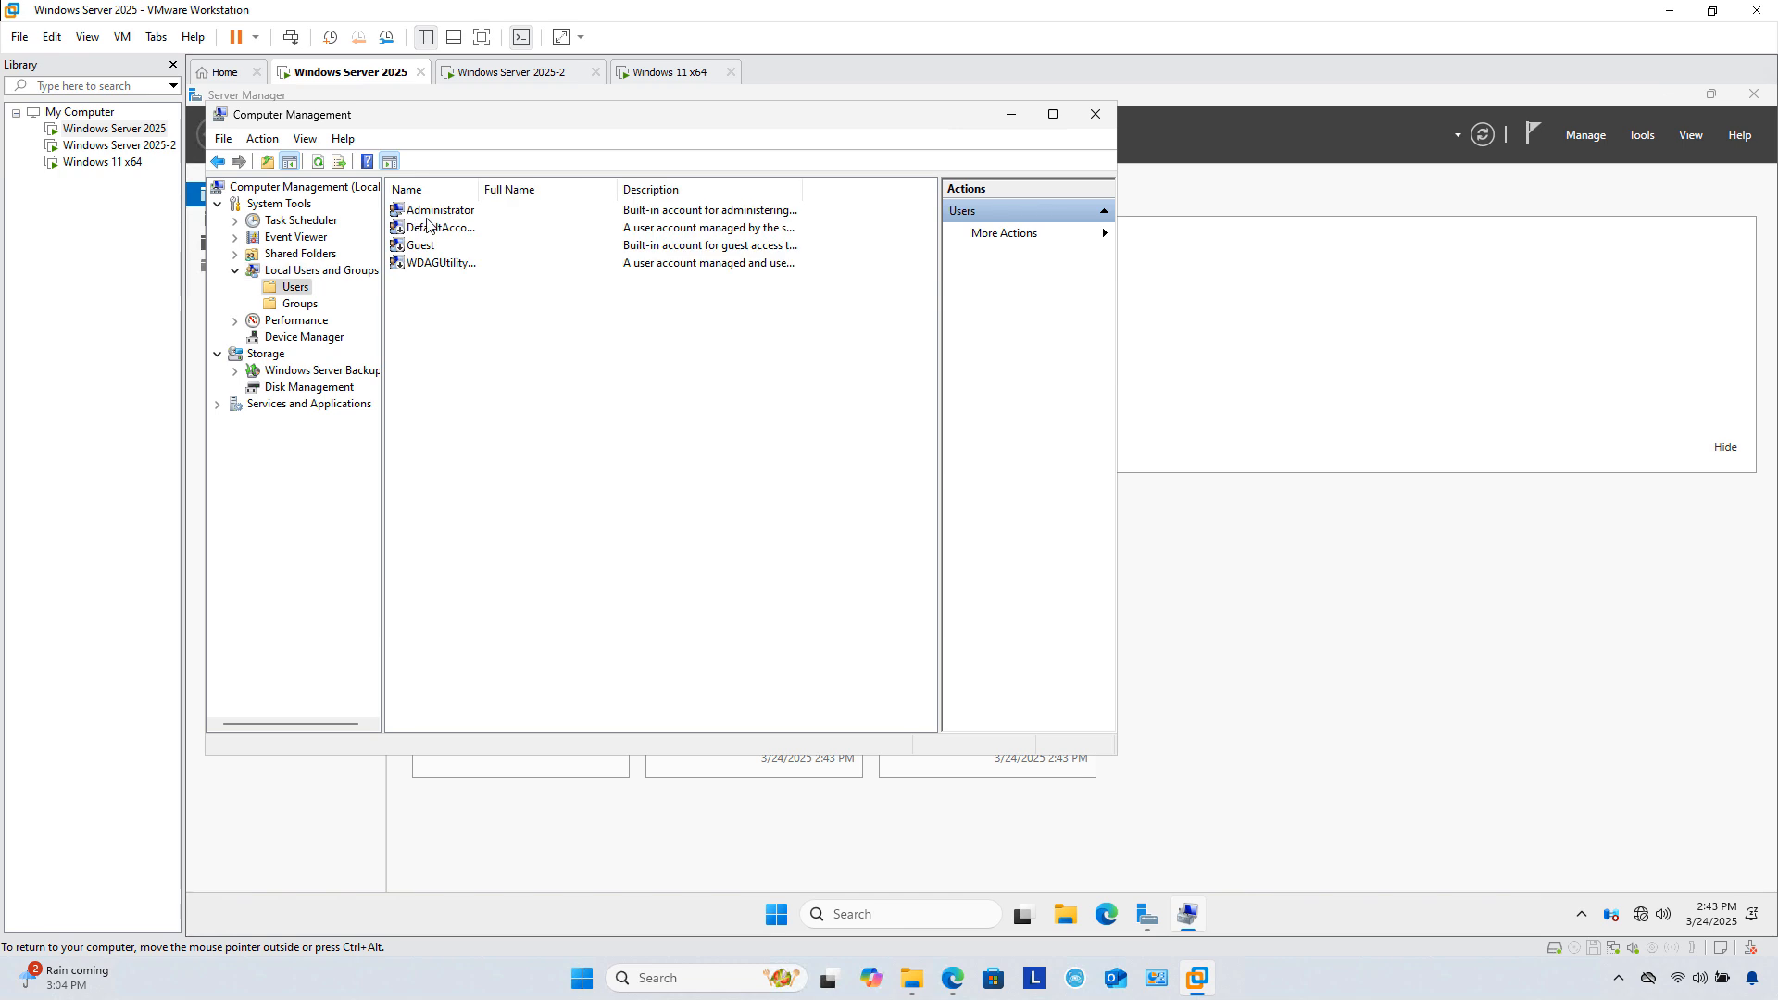
Step: Set a new password for the Administrator account, then close Computer Management
right_click(432, 211)
left_click(471, 223)
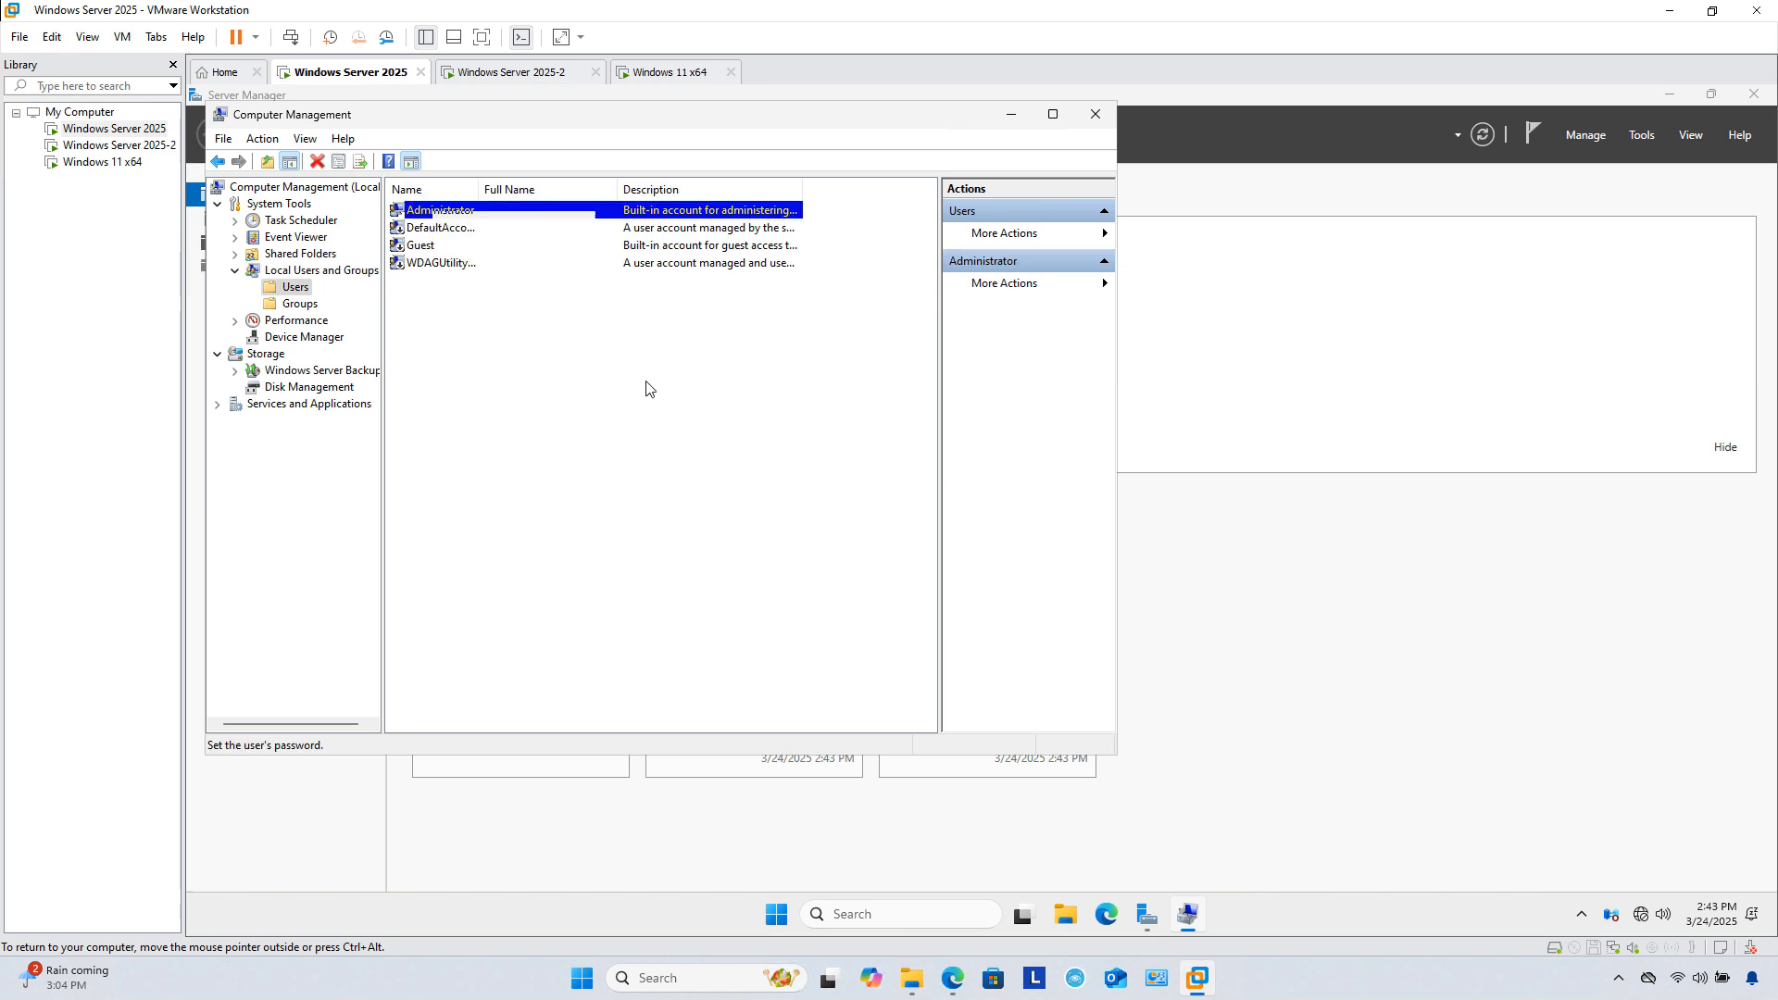
left_click(579, 532)
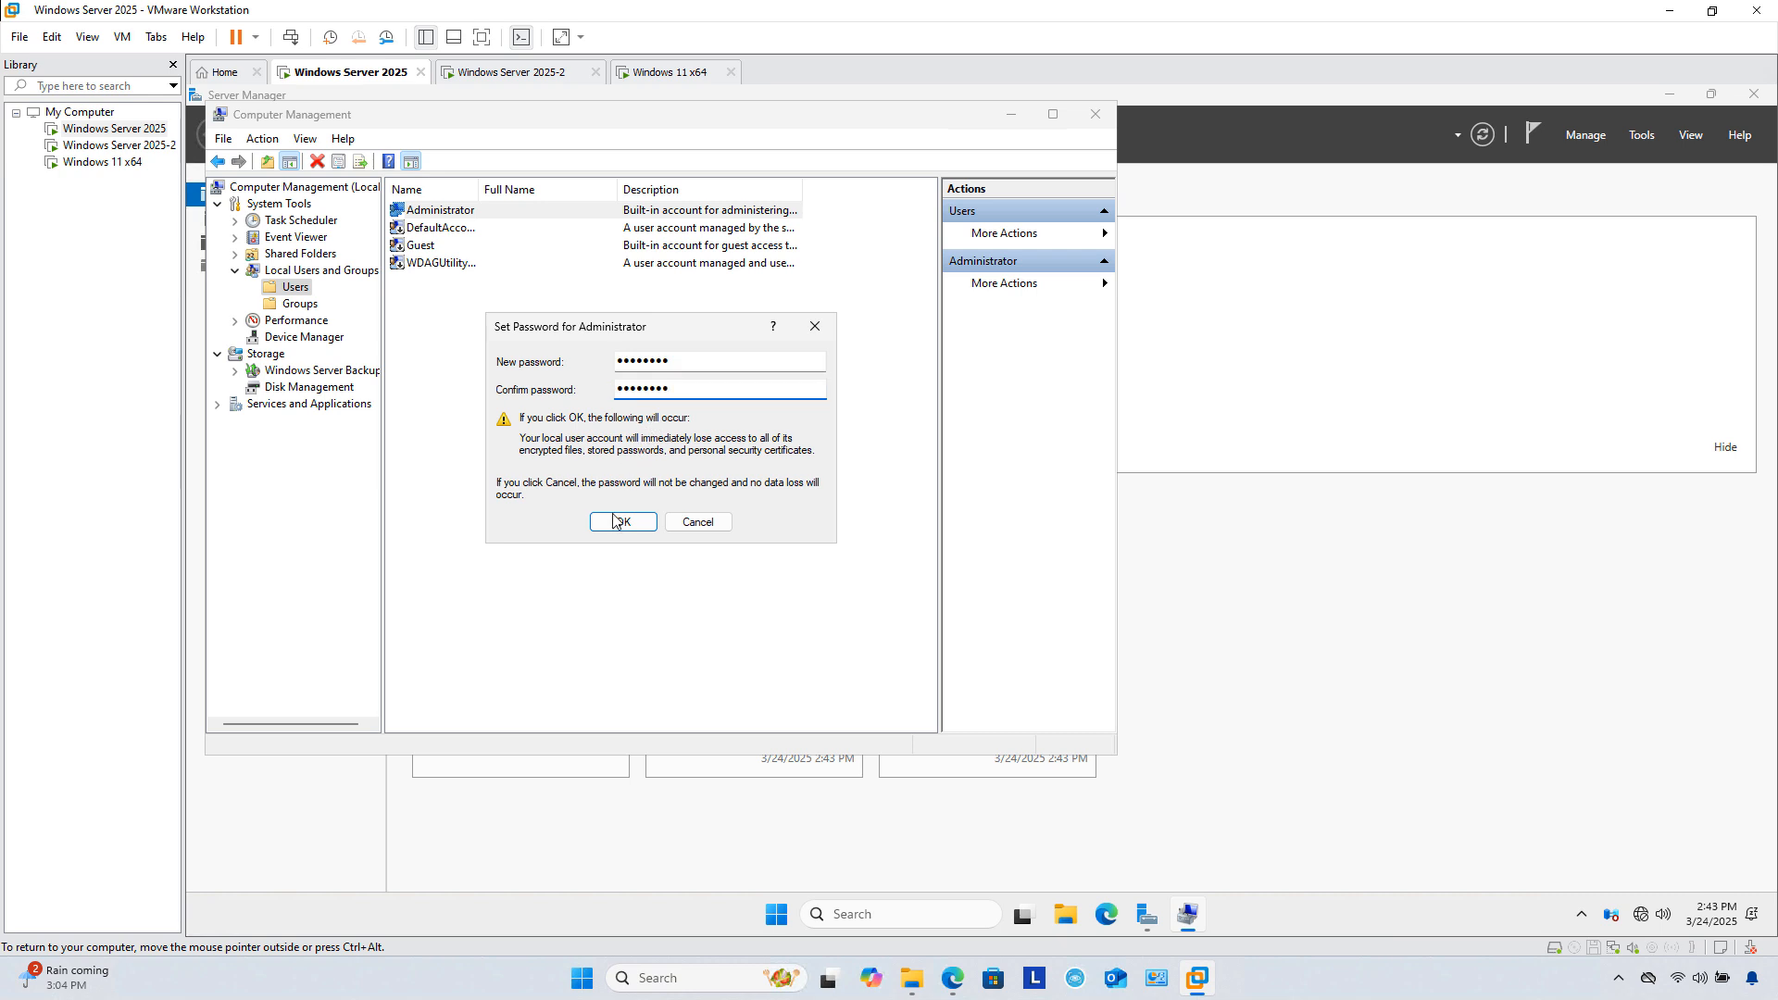
left_click(618, 519)
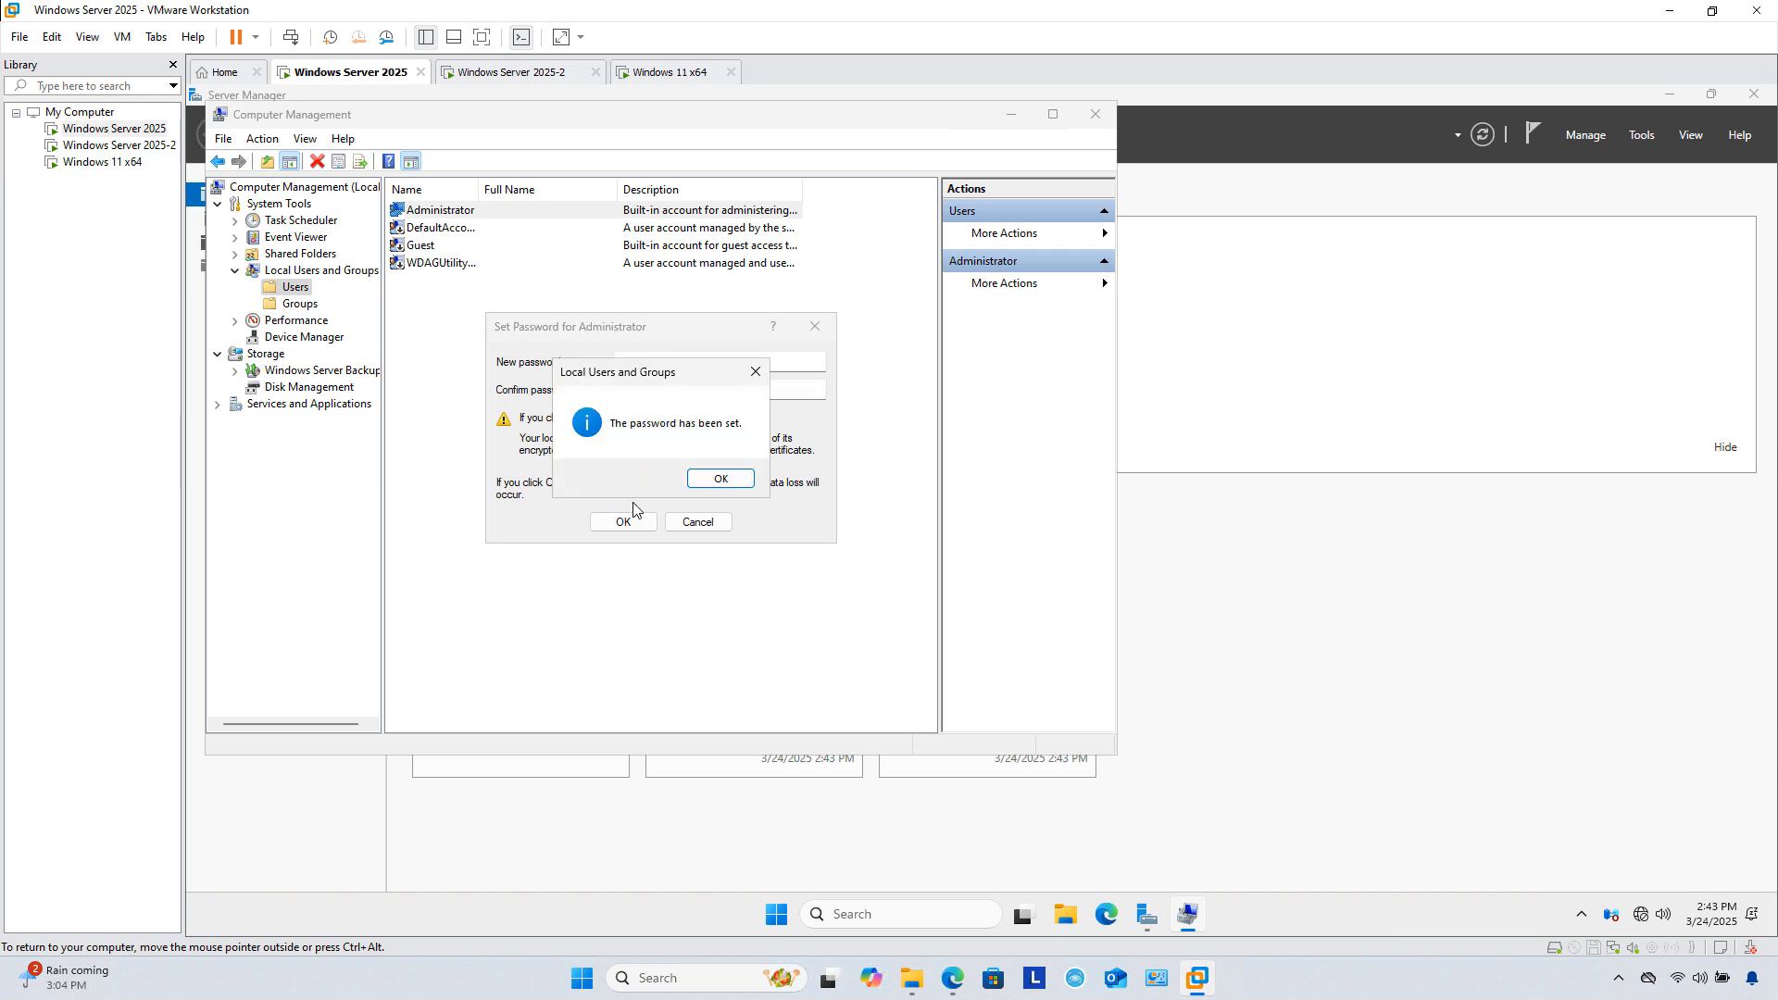
left_click(720, 479)
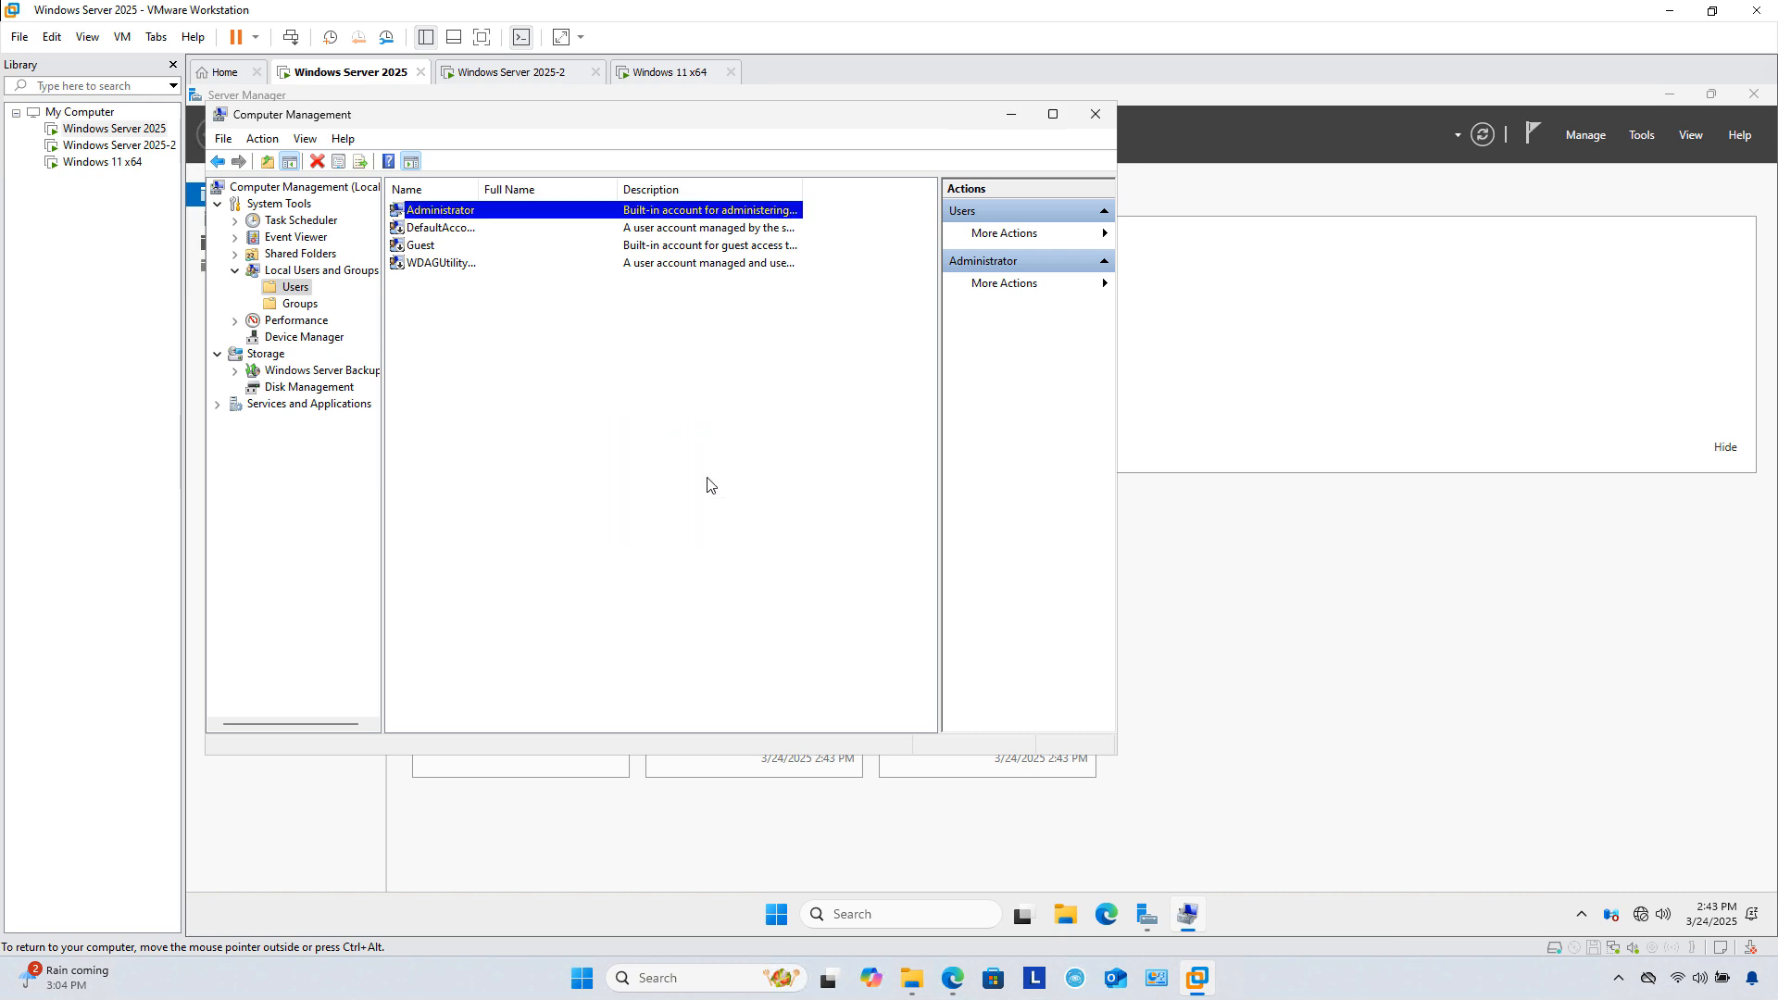
left_click(1094, 114)
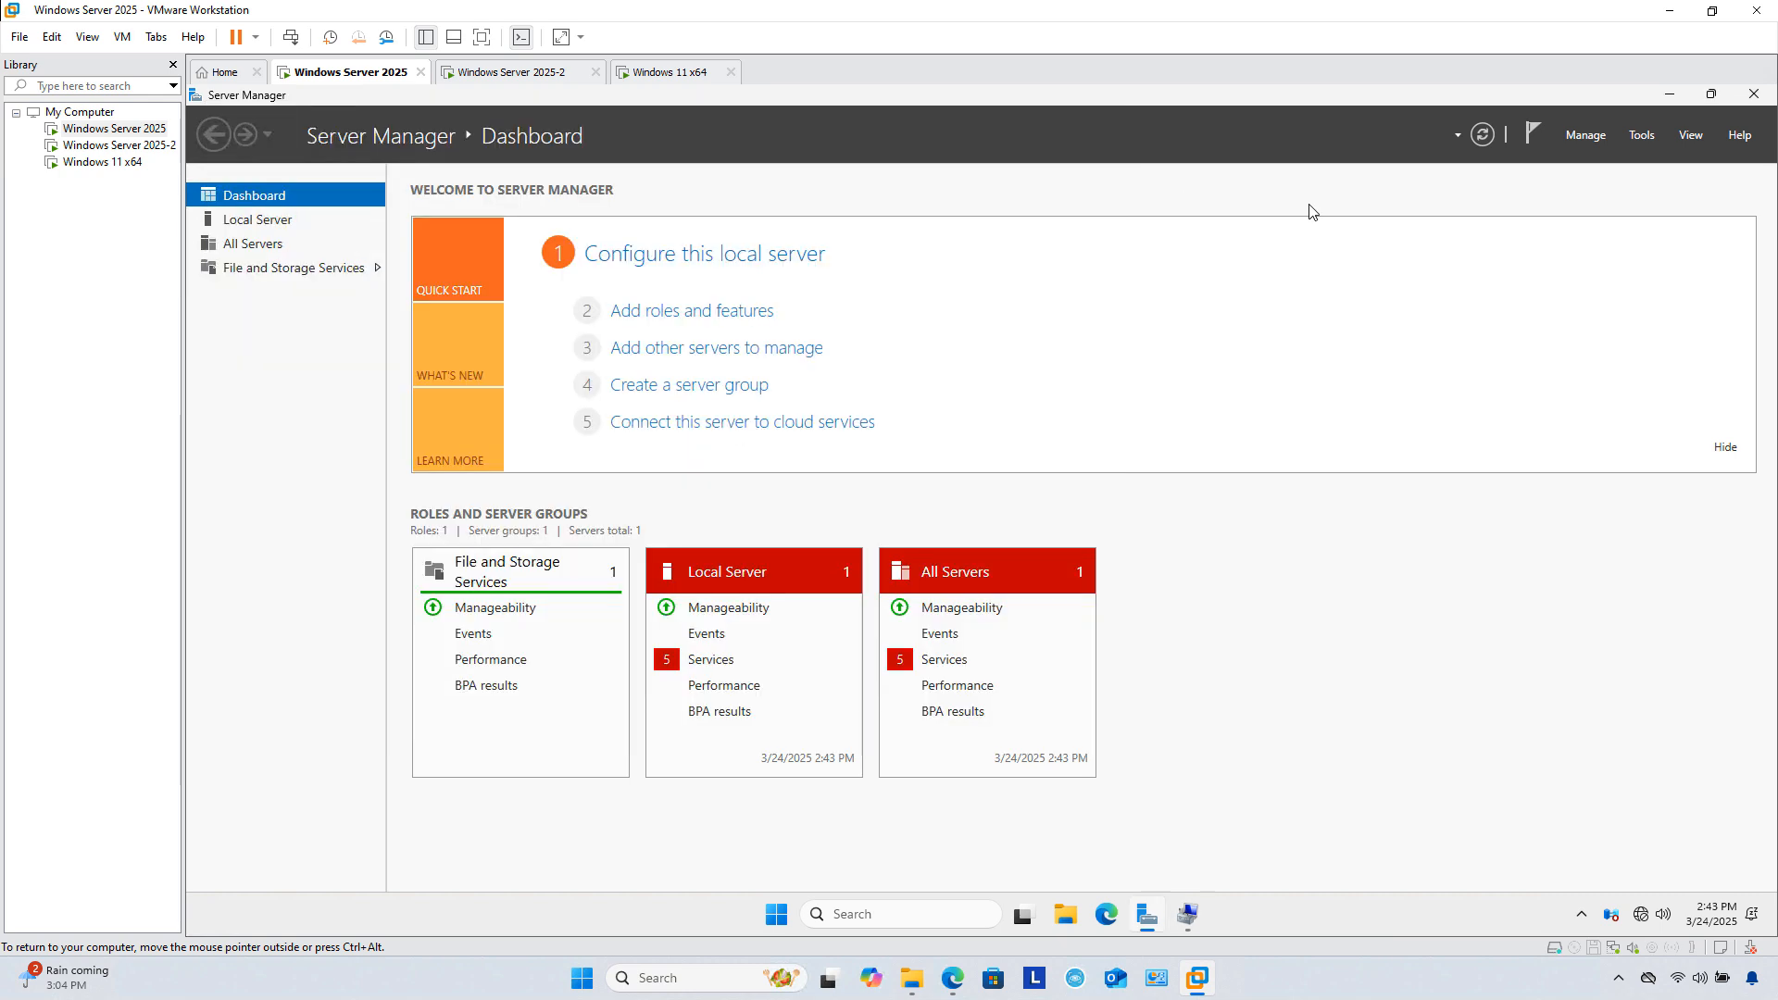
Step: In Add Roles and Features, select Active Directory Domain Services with its management features for DC1
left_click(713, 313)
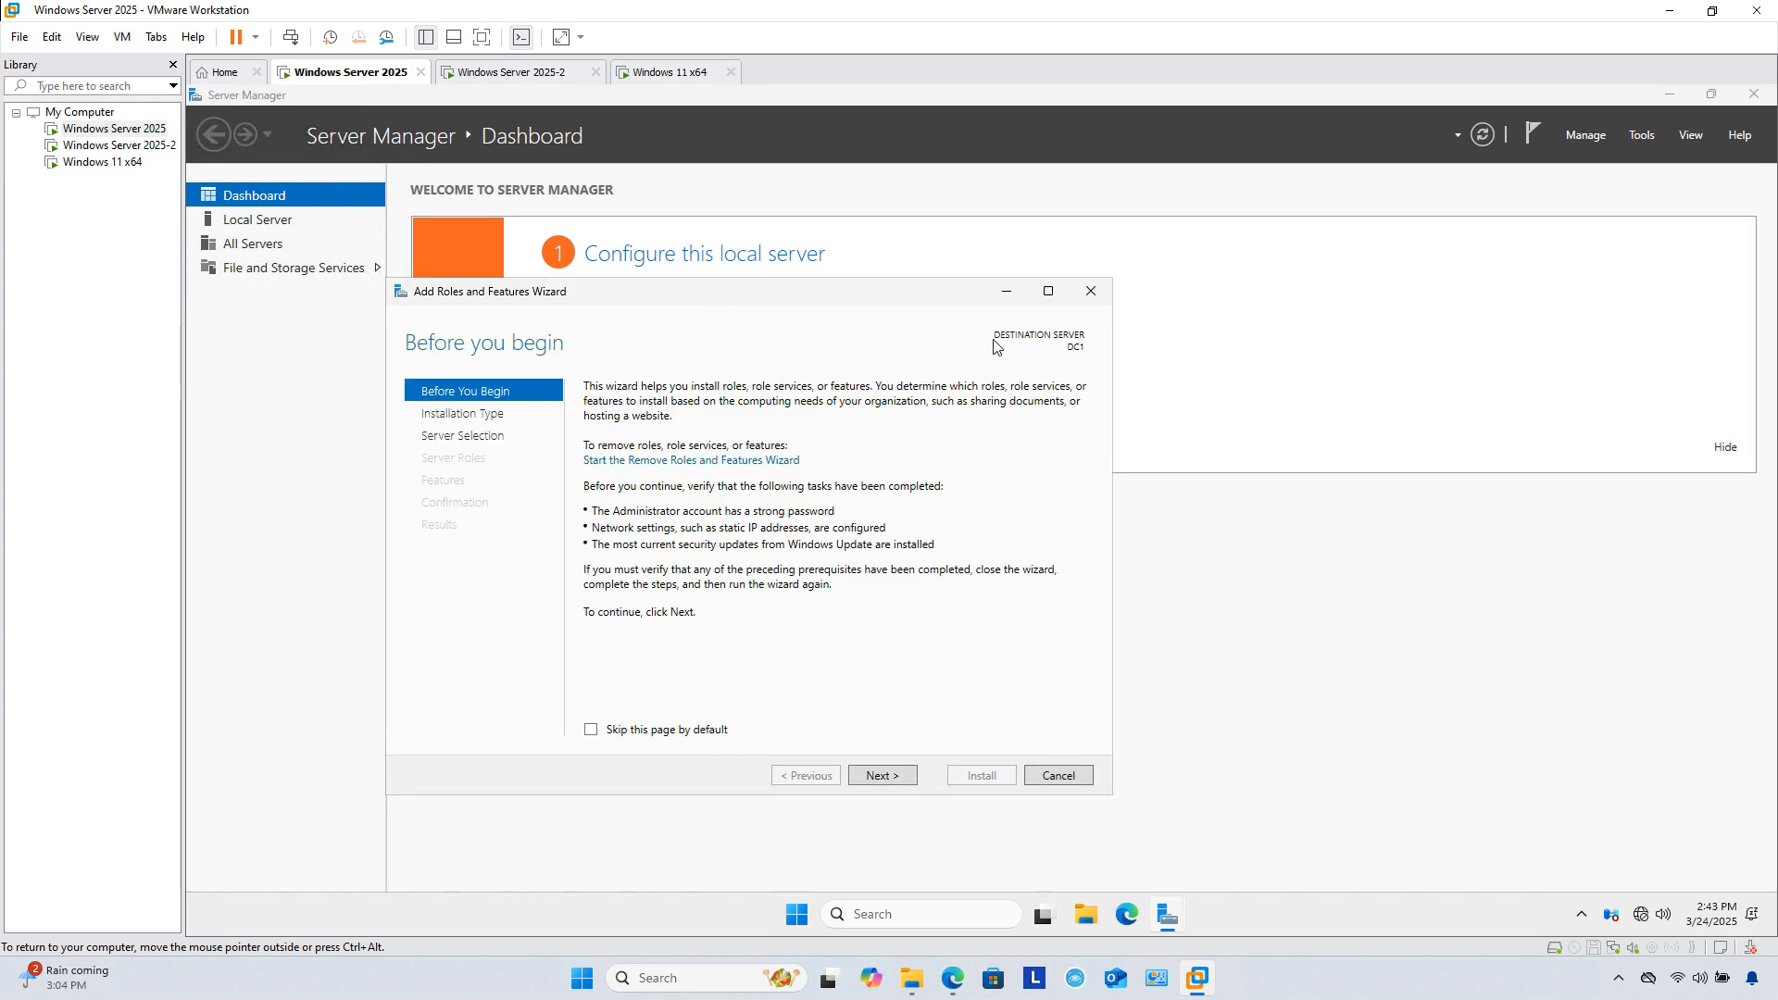
left_click(1050, 293)
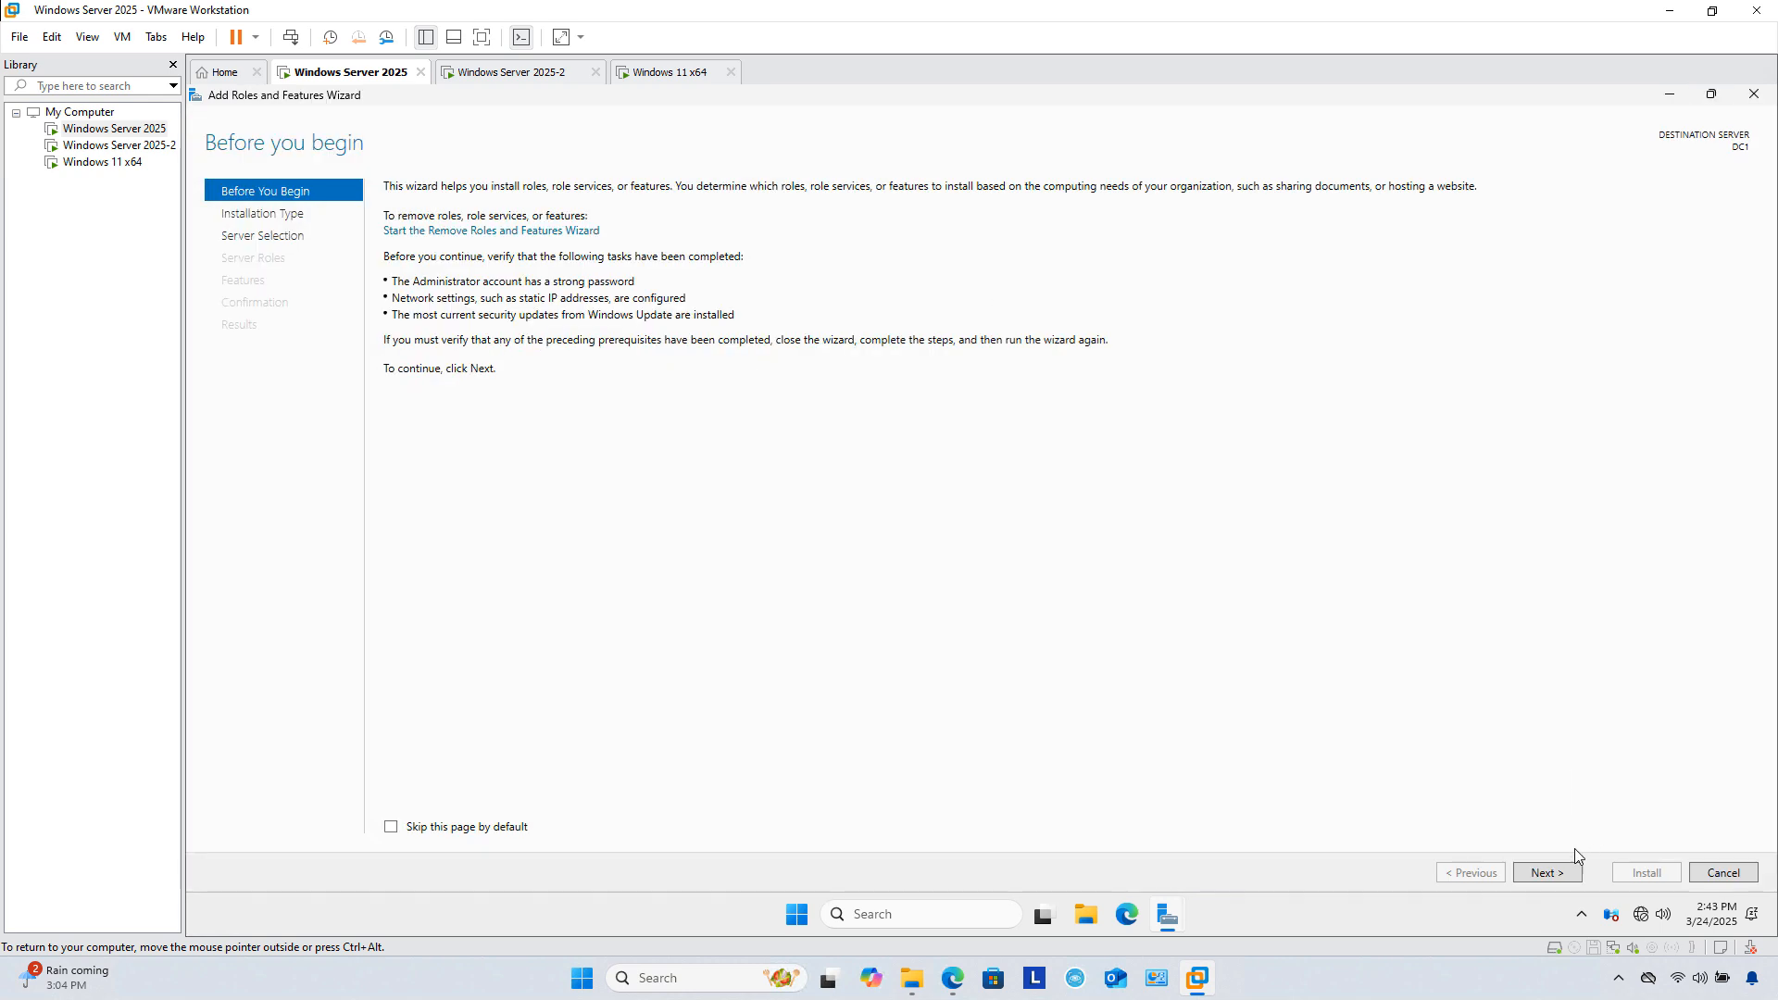
left_click(1550, 872)
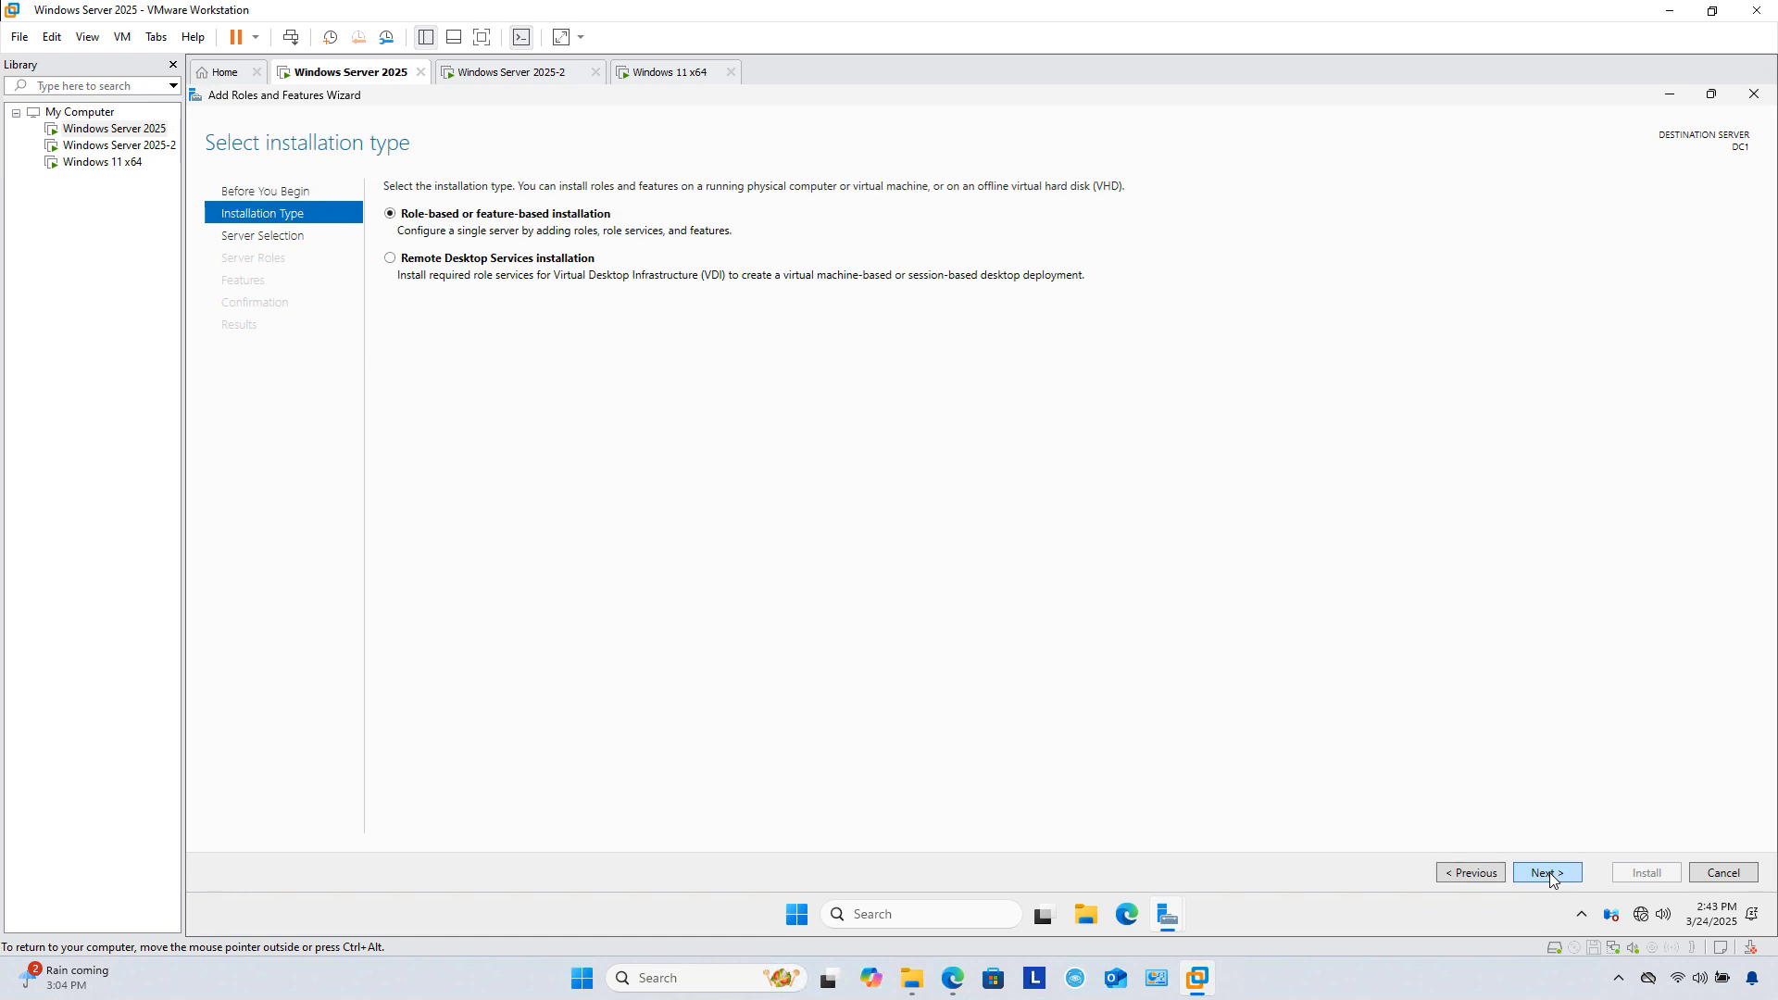
left_click(1549, 872)
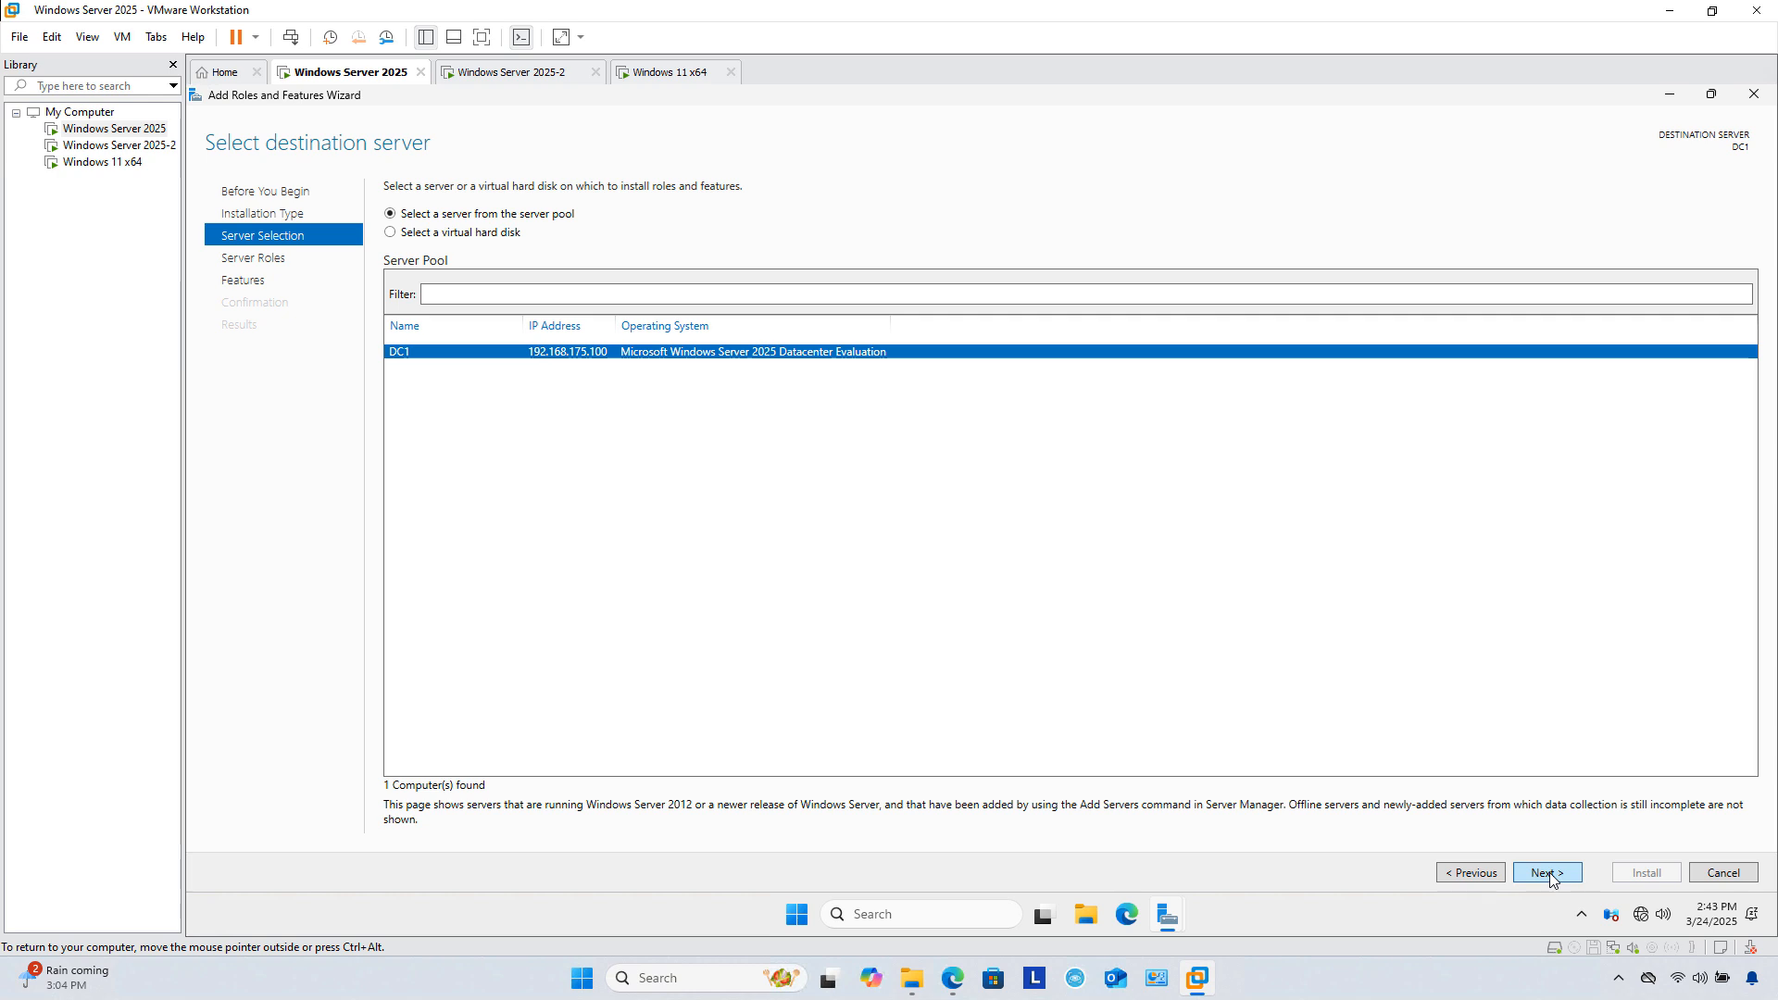
left_click(1549, 873)
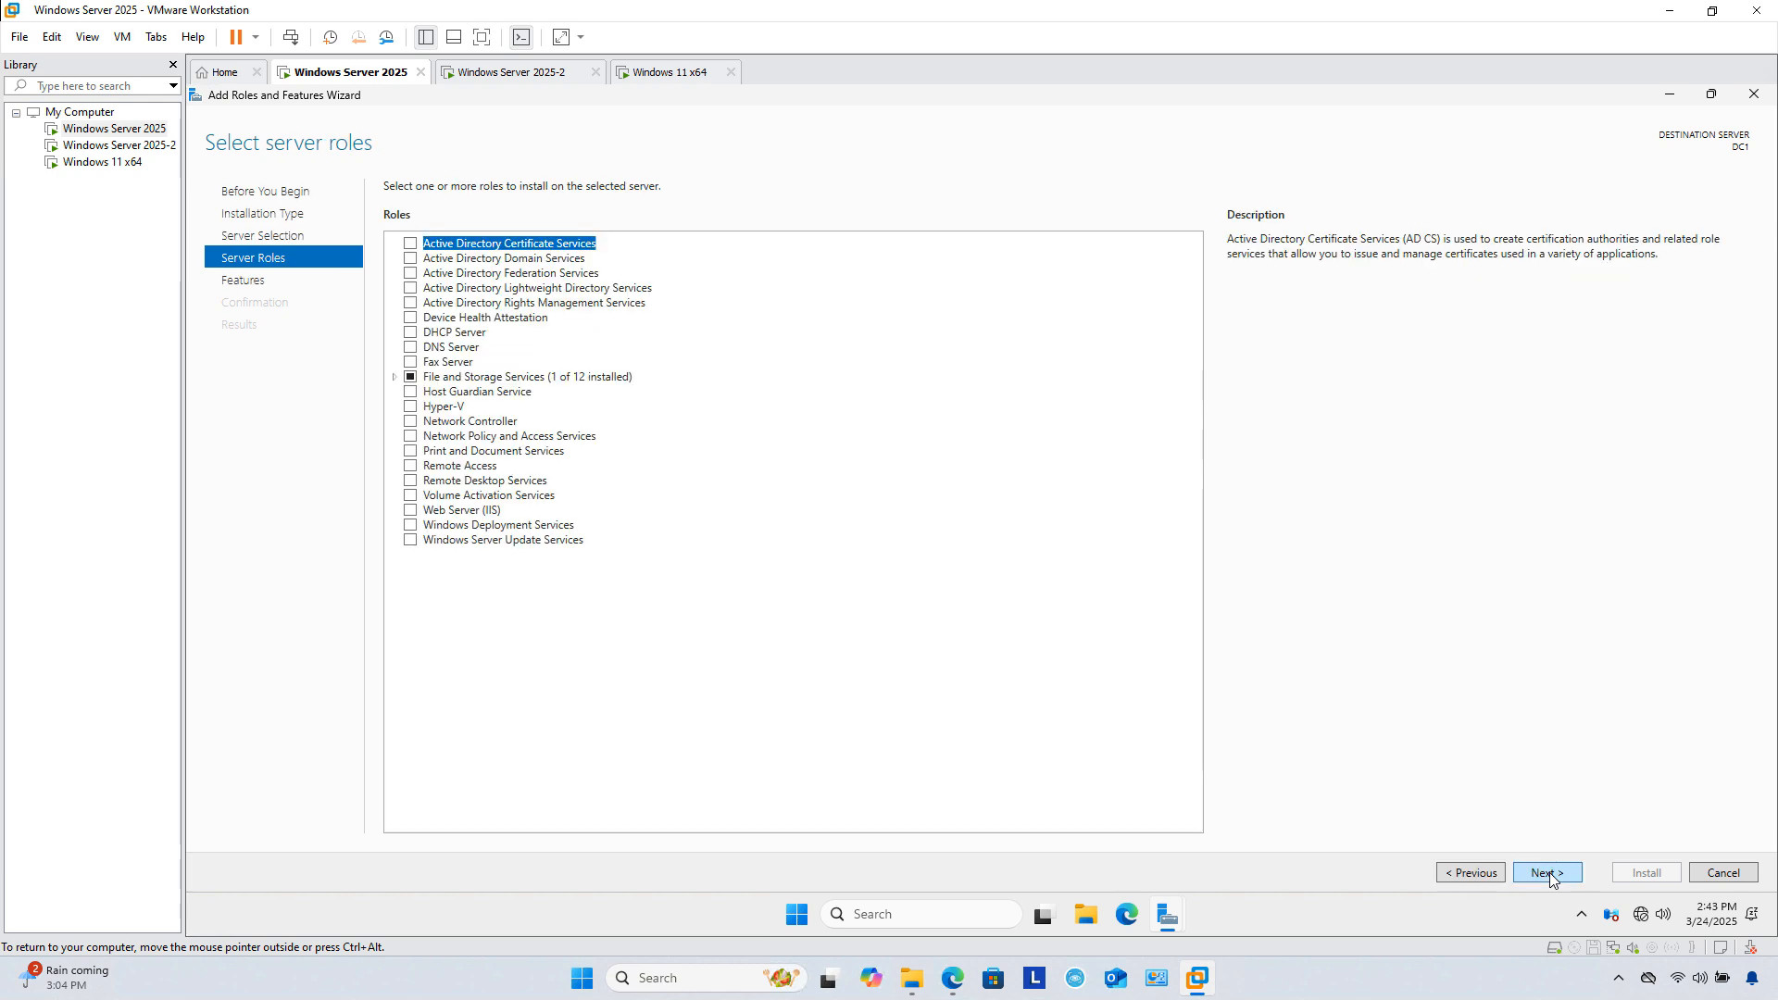
left_click(411, 260)
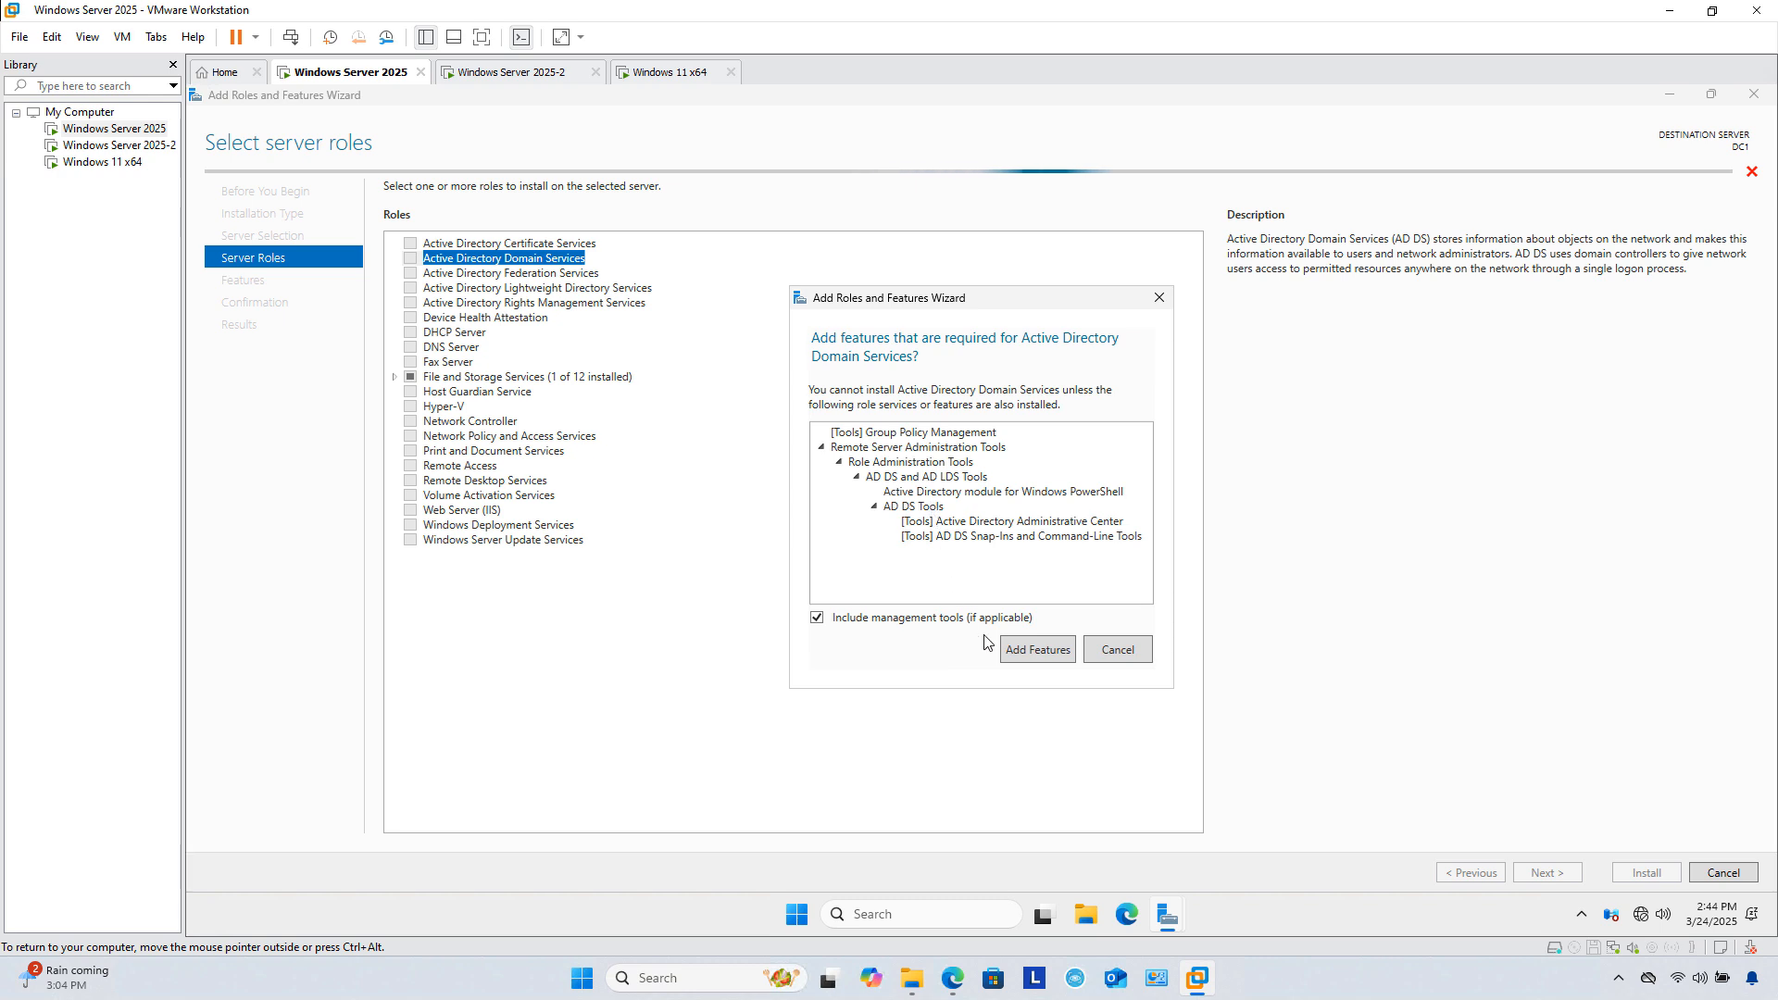
left_click(1030, 653)
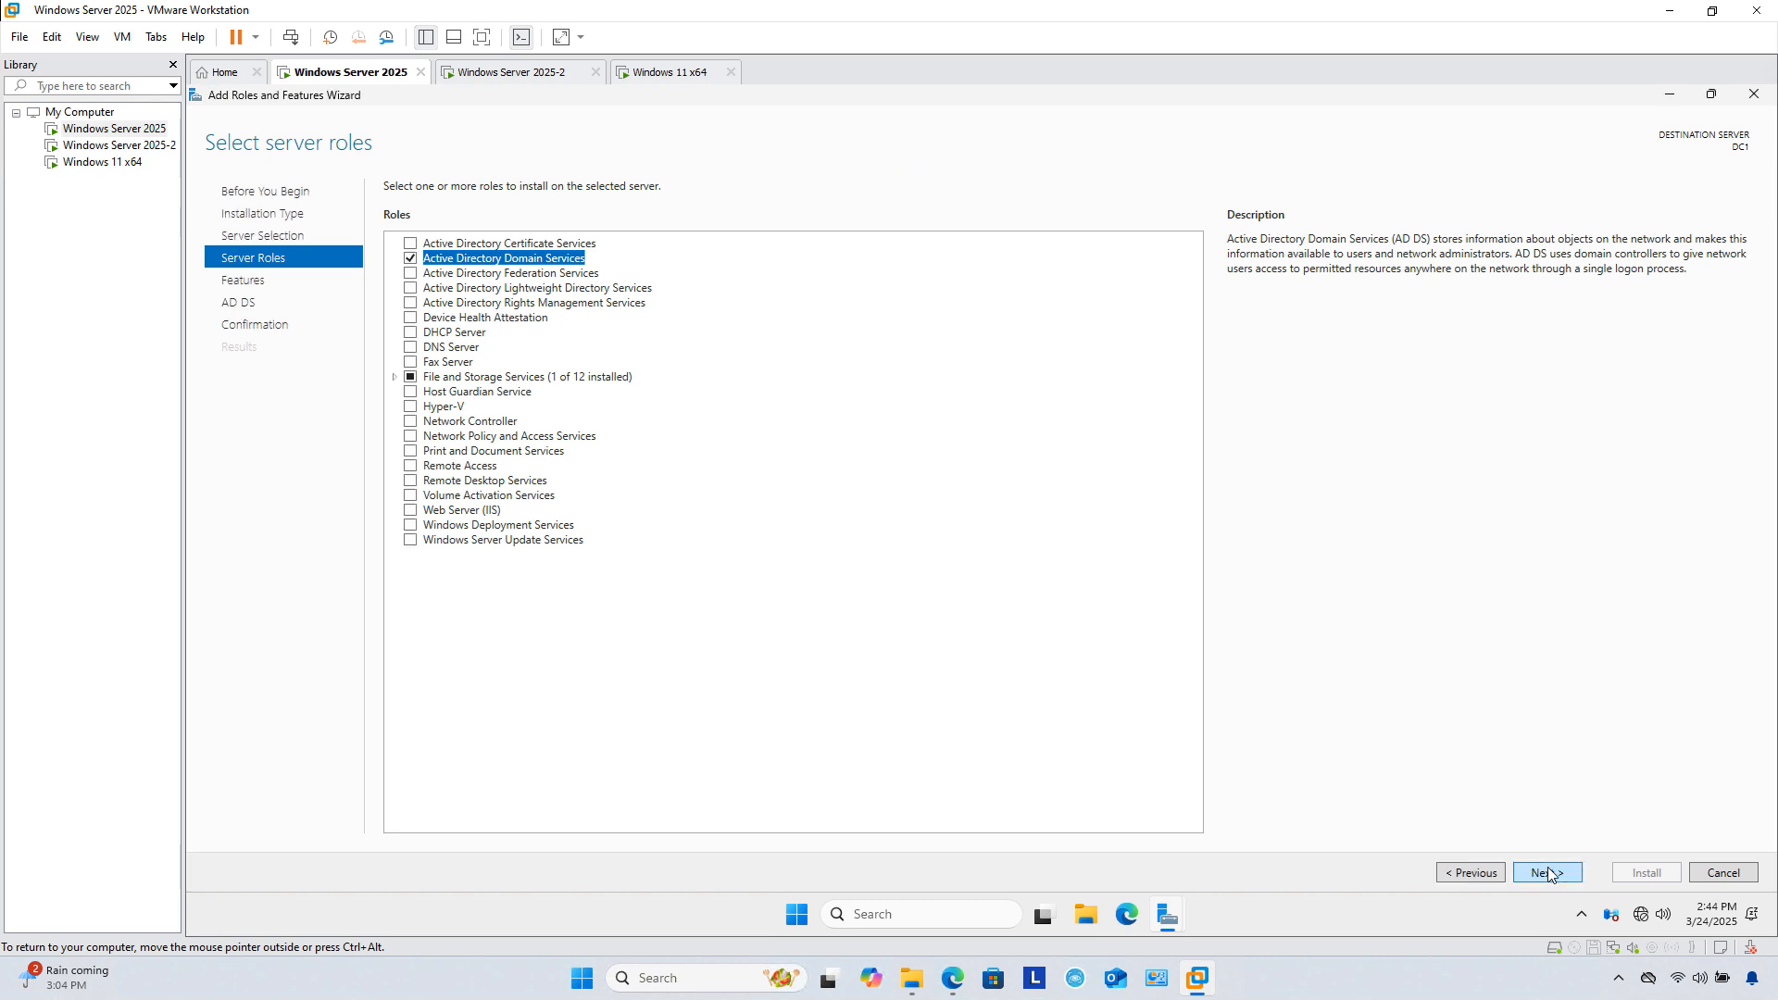
Step: Install the AD DS role and close the finished wizard
left_click(1546, 874)
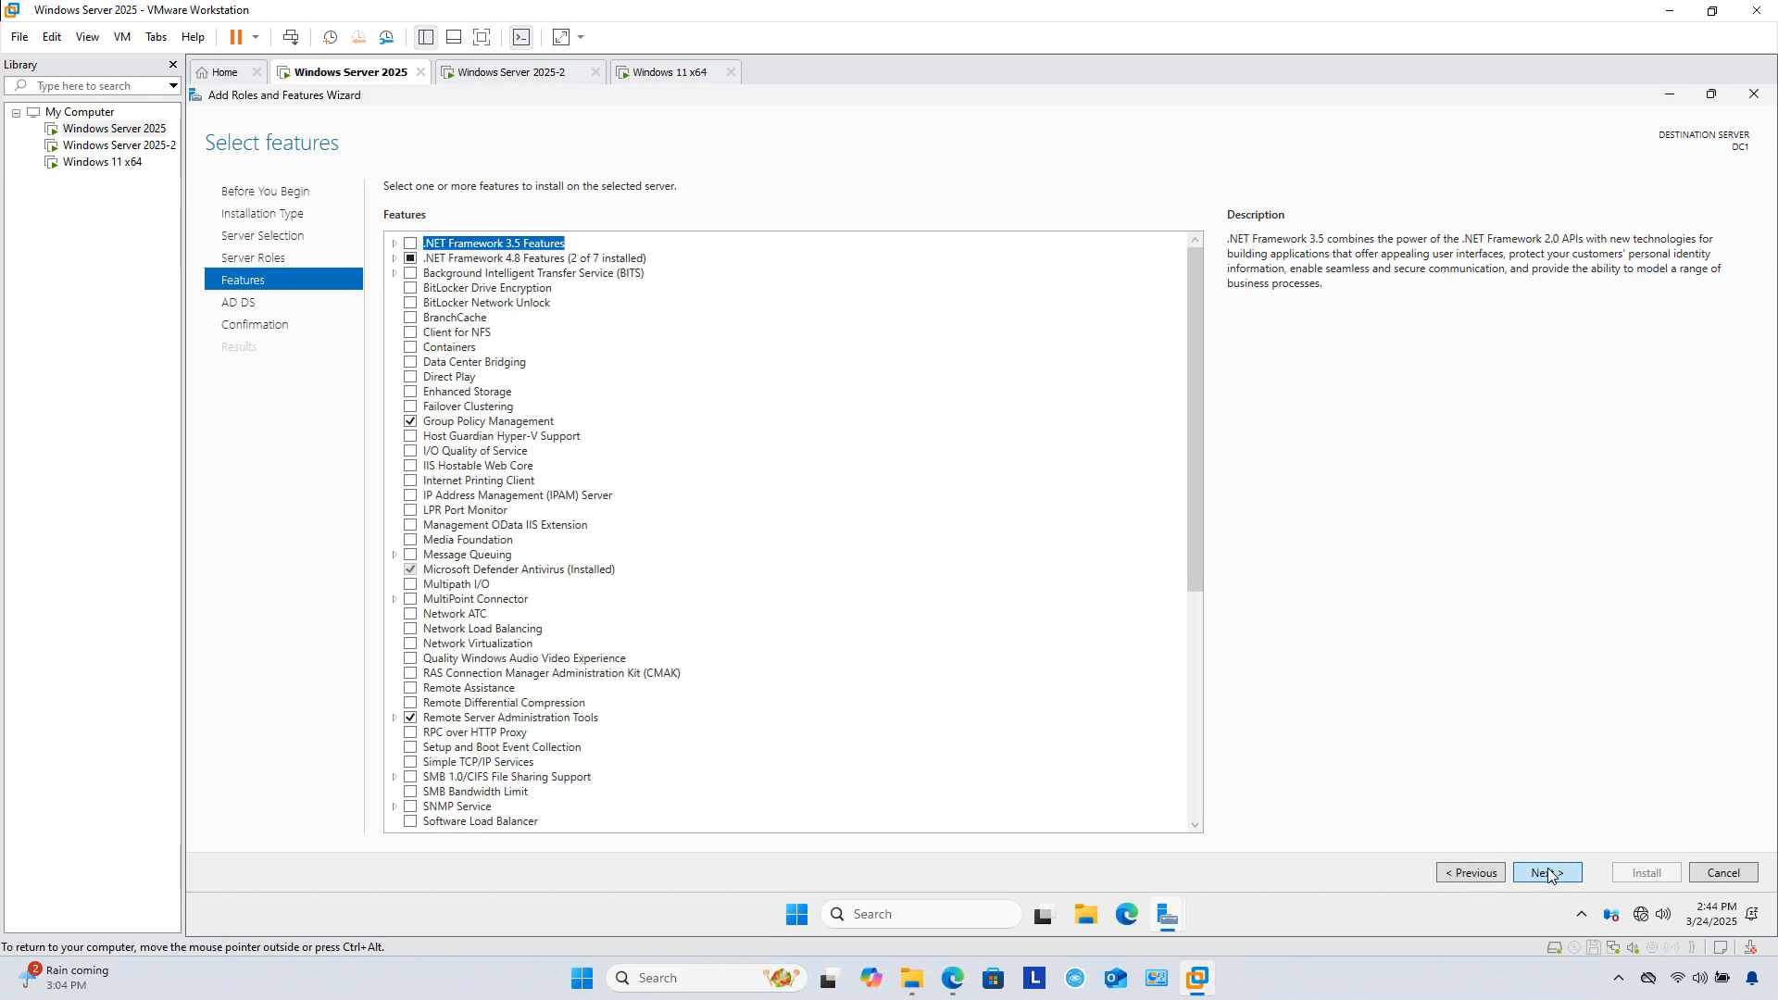
left_click(1548, 872)
left_click(1548, 870)
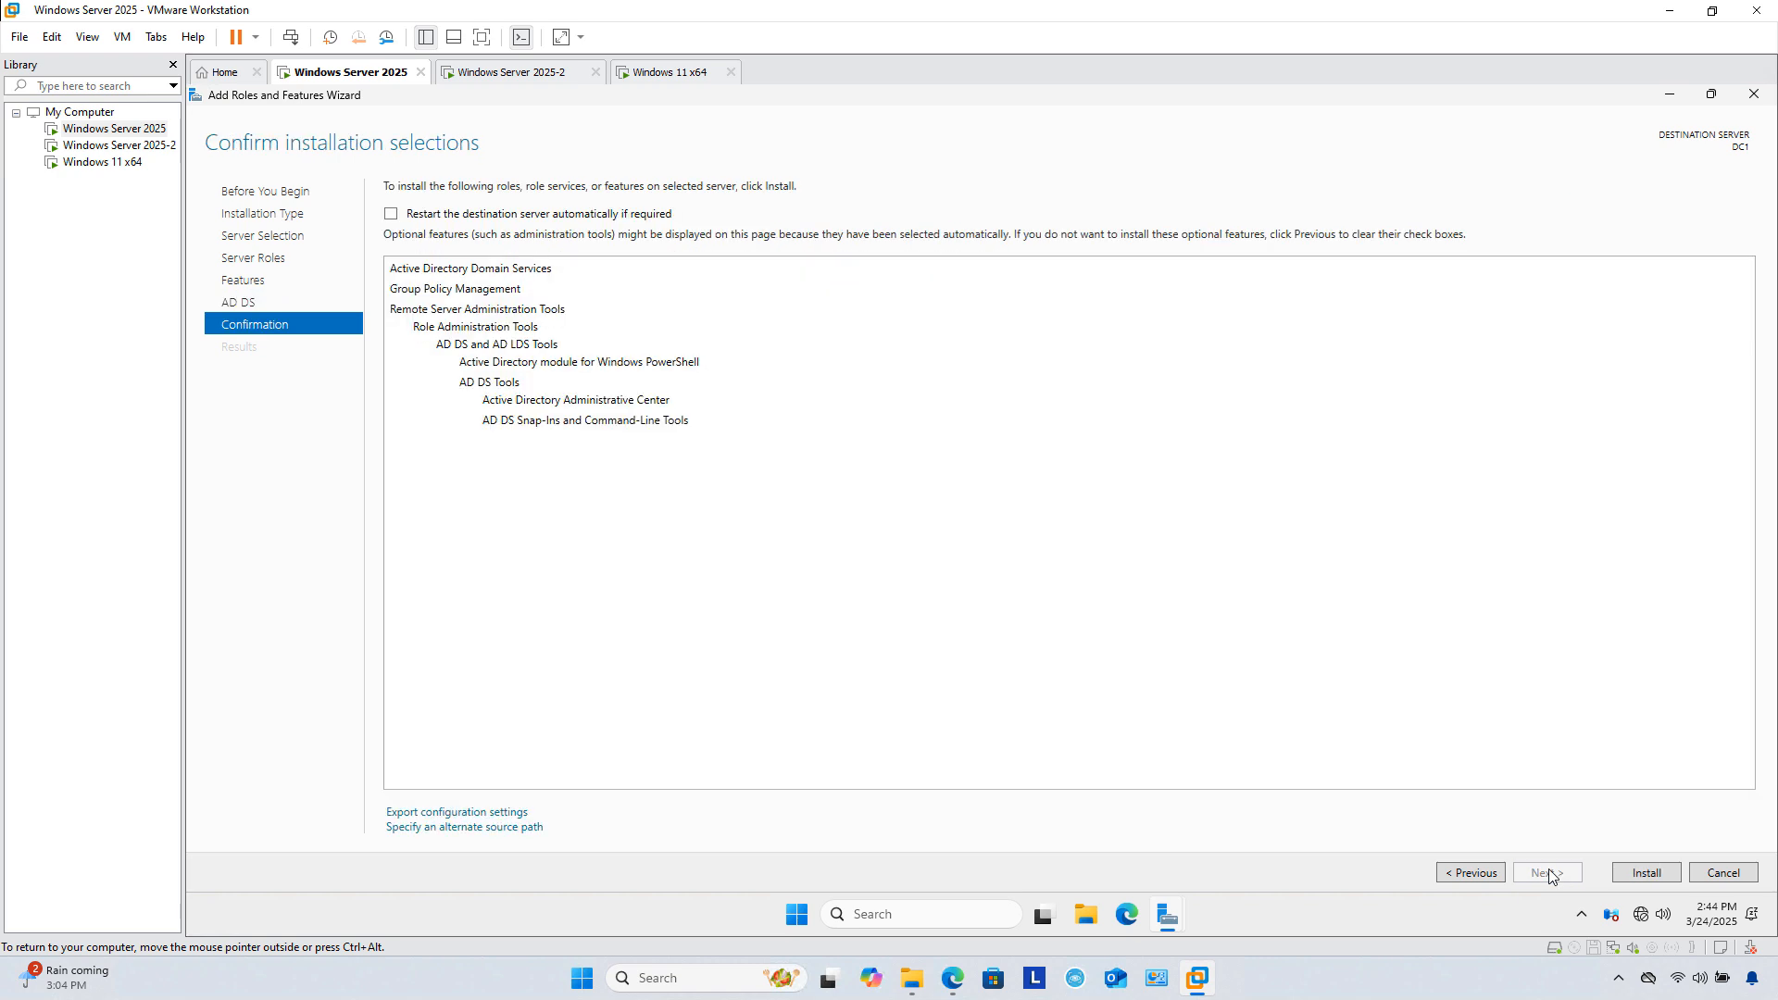
left_click(1640, 871)
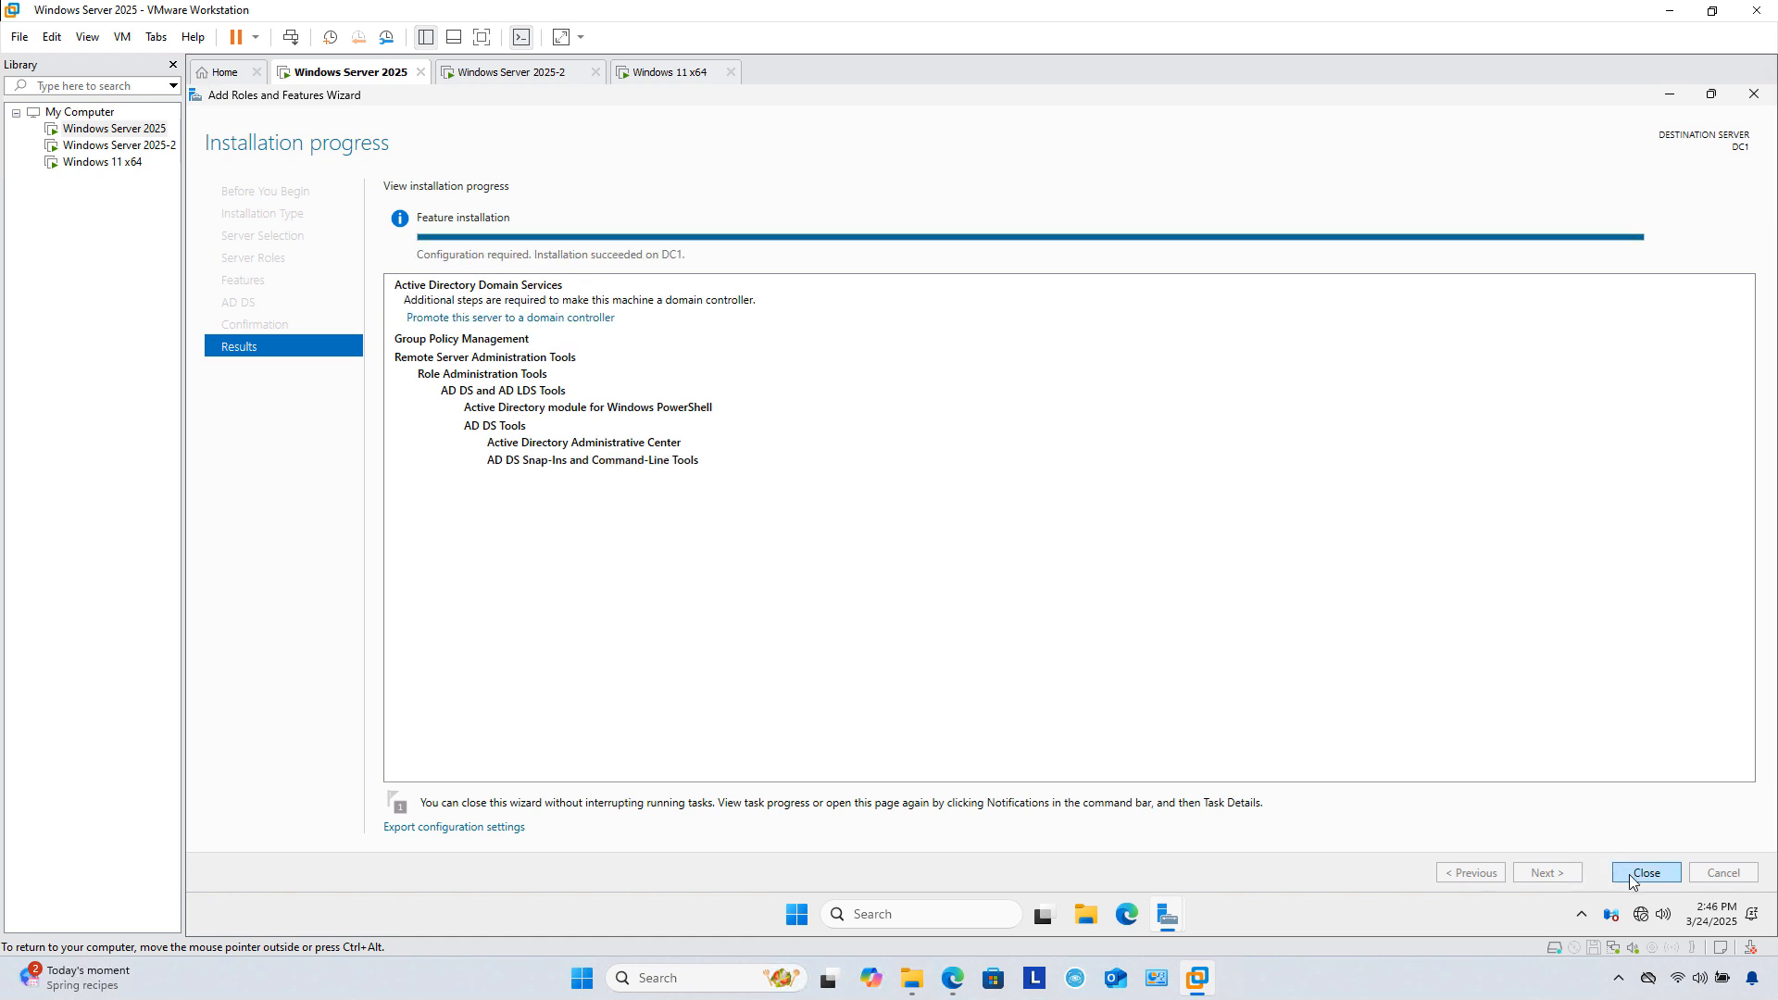
left_click(1641, 874)
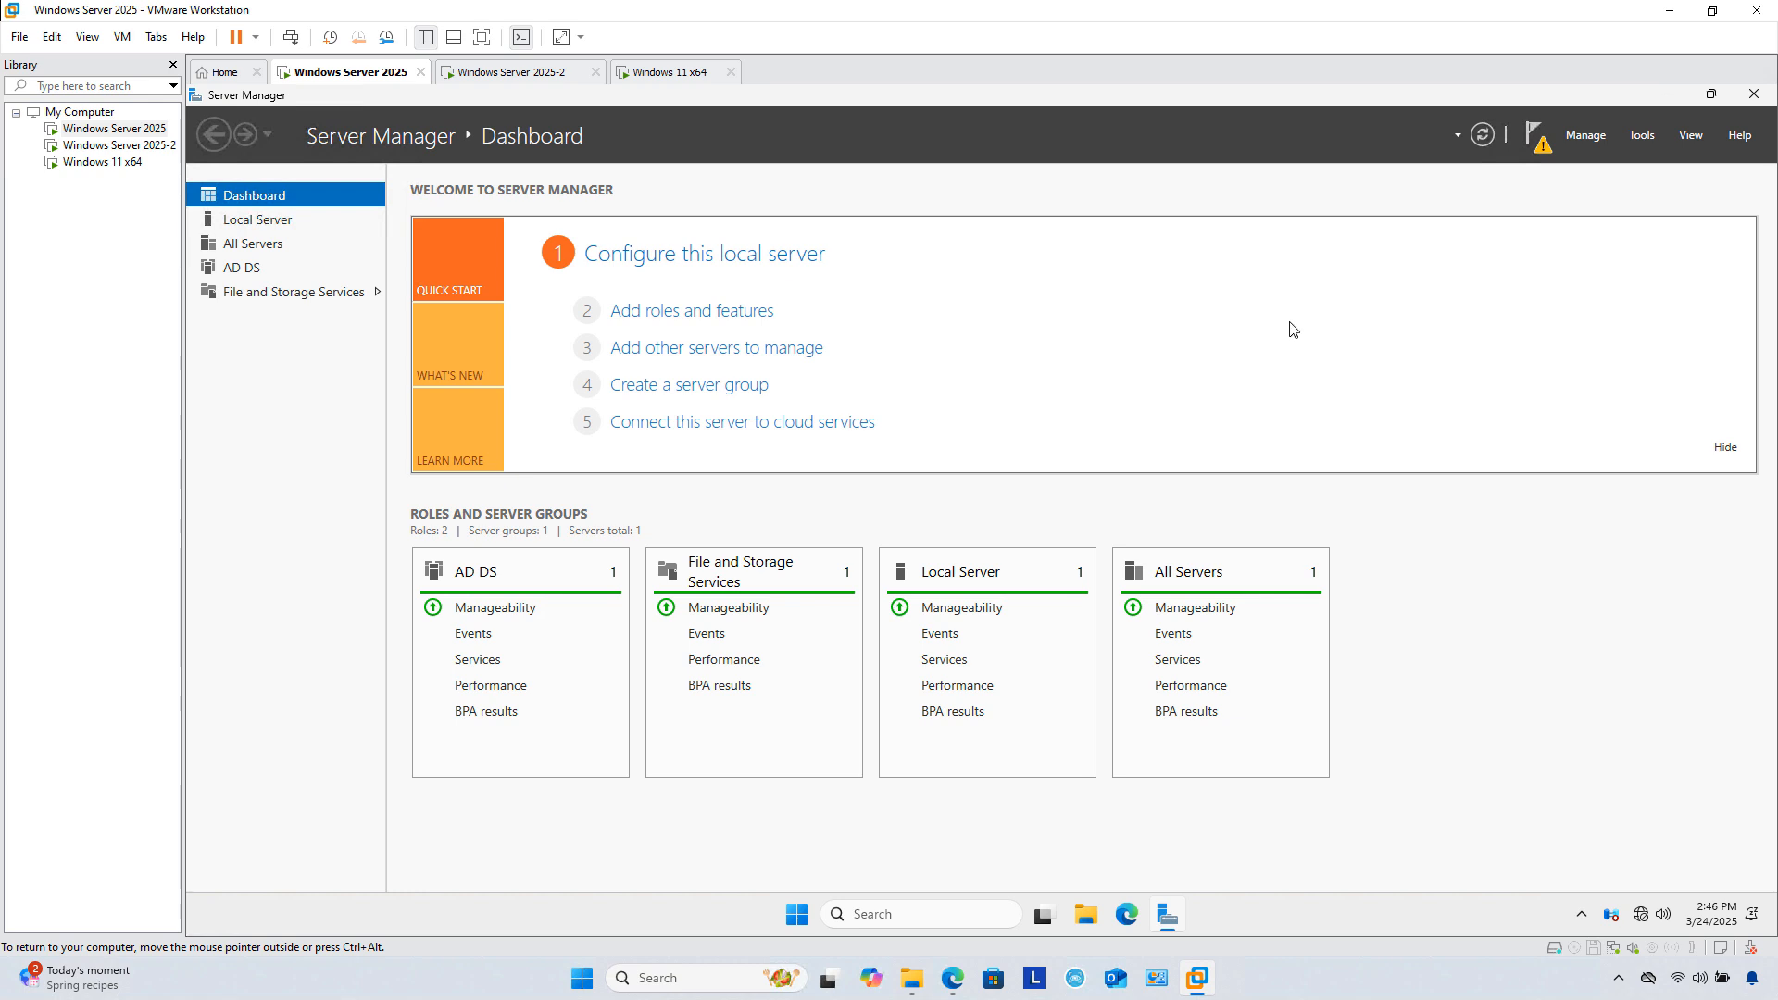
Step: Promote DC1 via the notification, choosing Add a new forest with root domain MyDomain.Int
left_click(1542, 142)
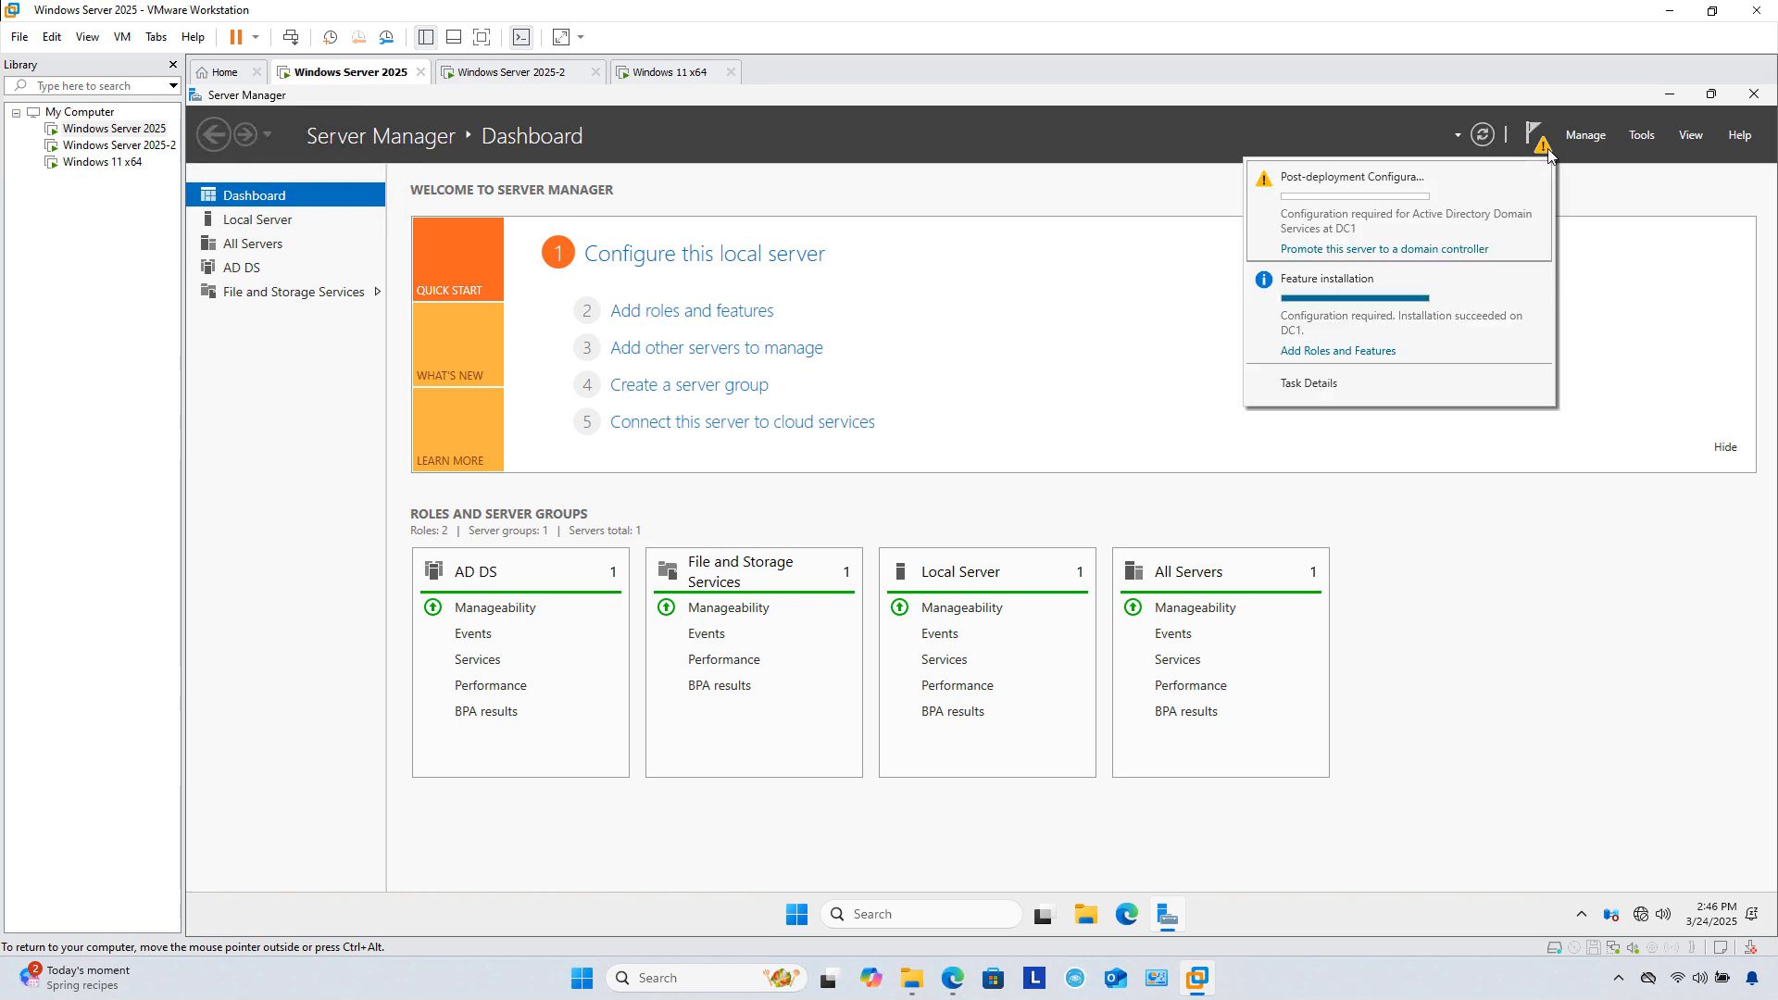
left_click(1368, 248)
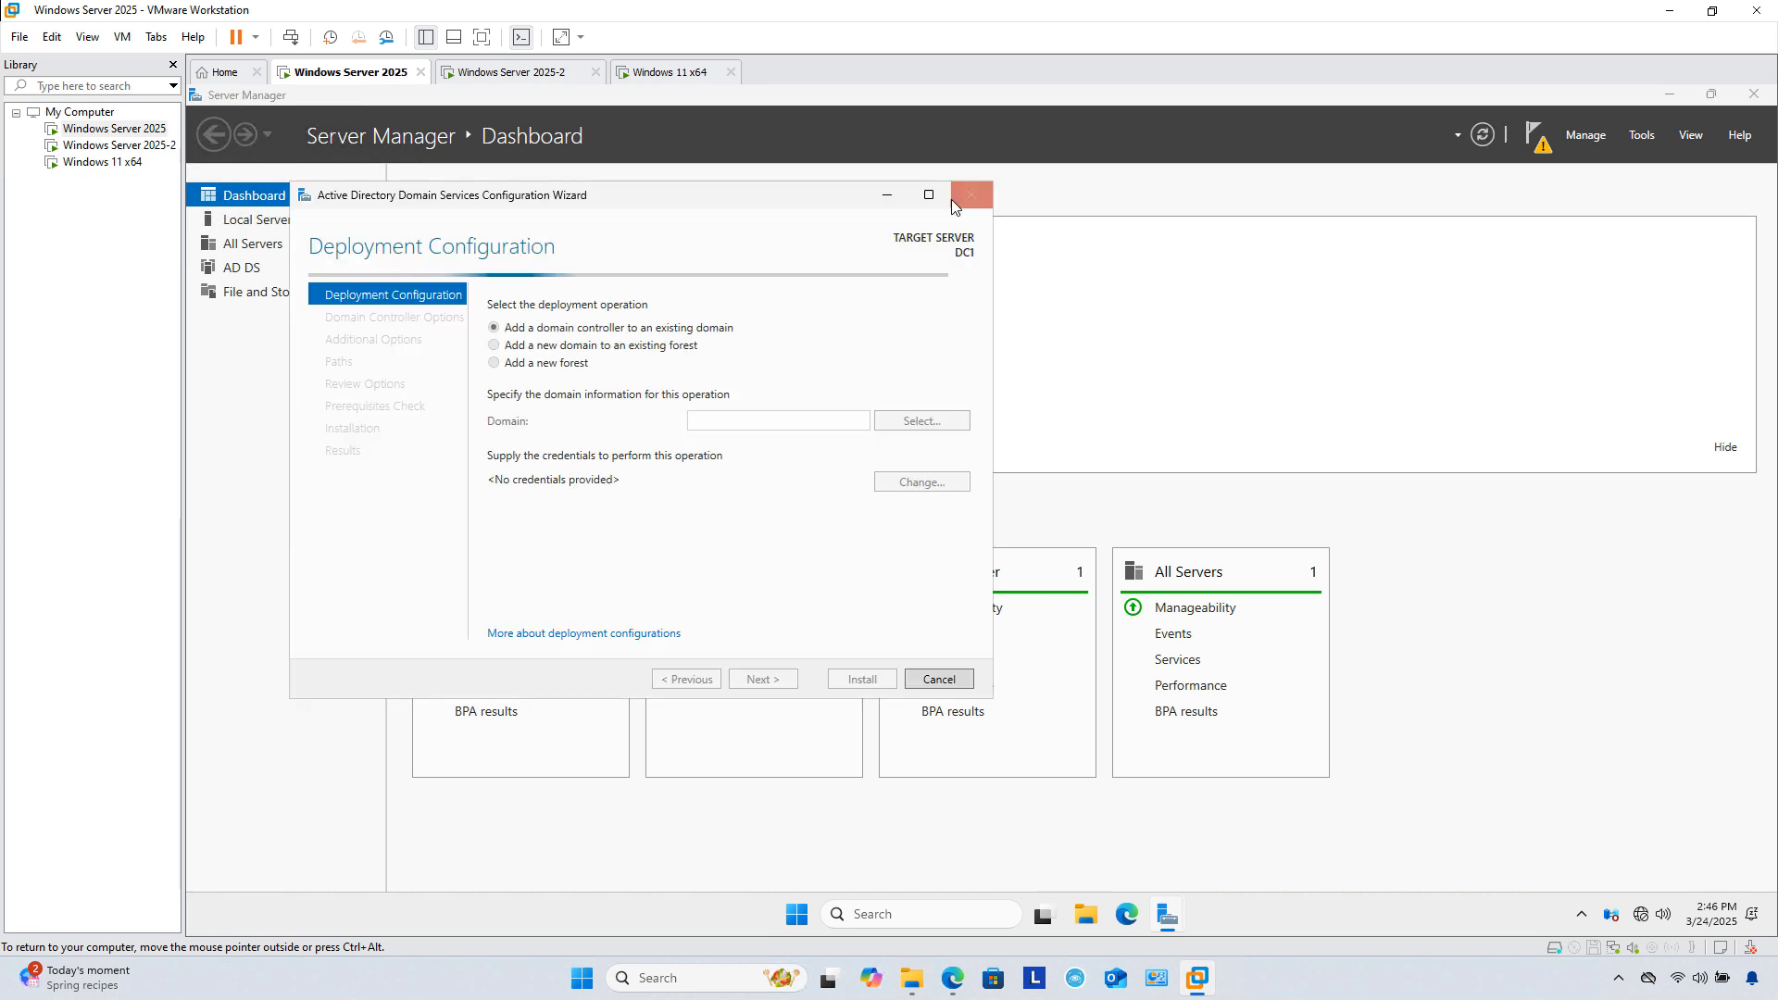
left_click(929, 195)
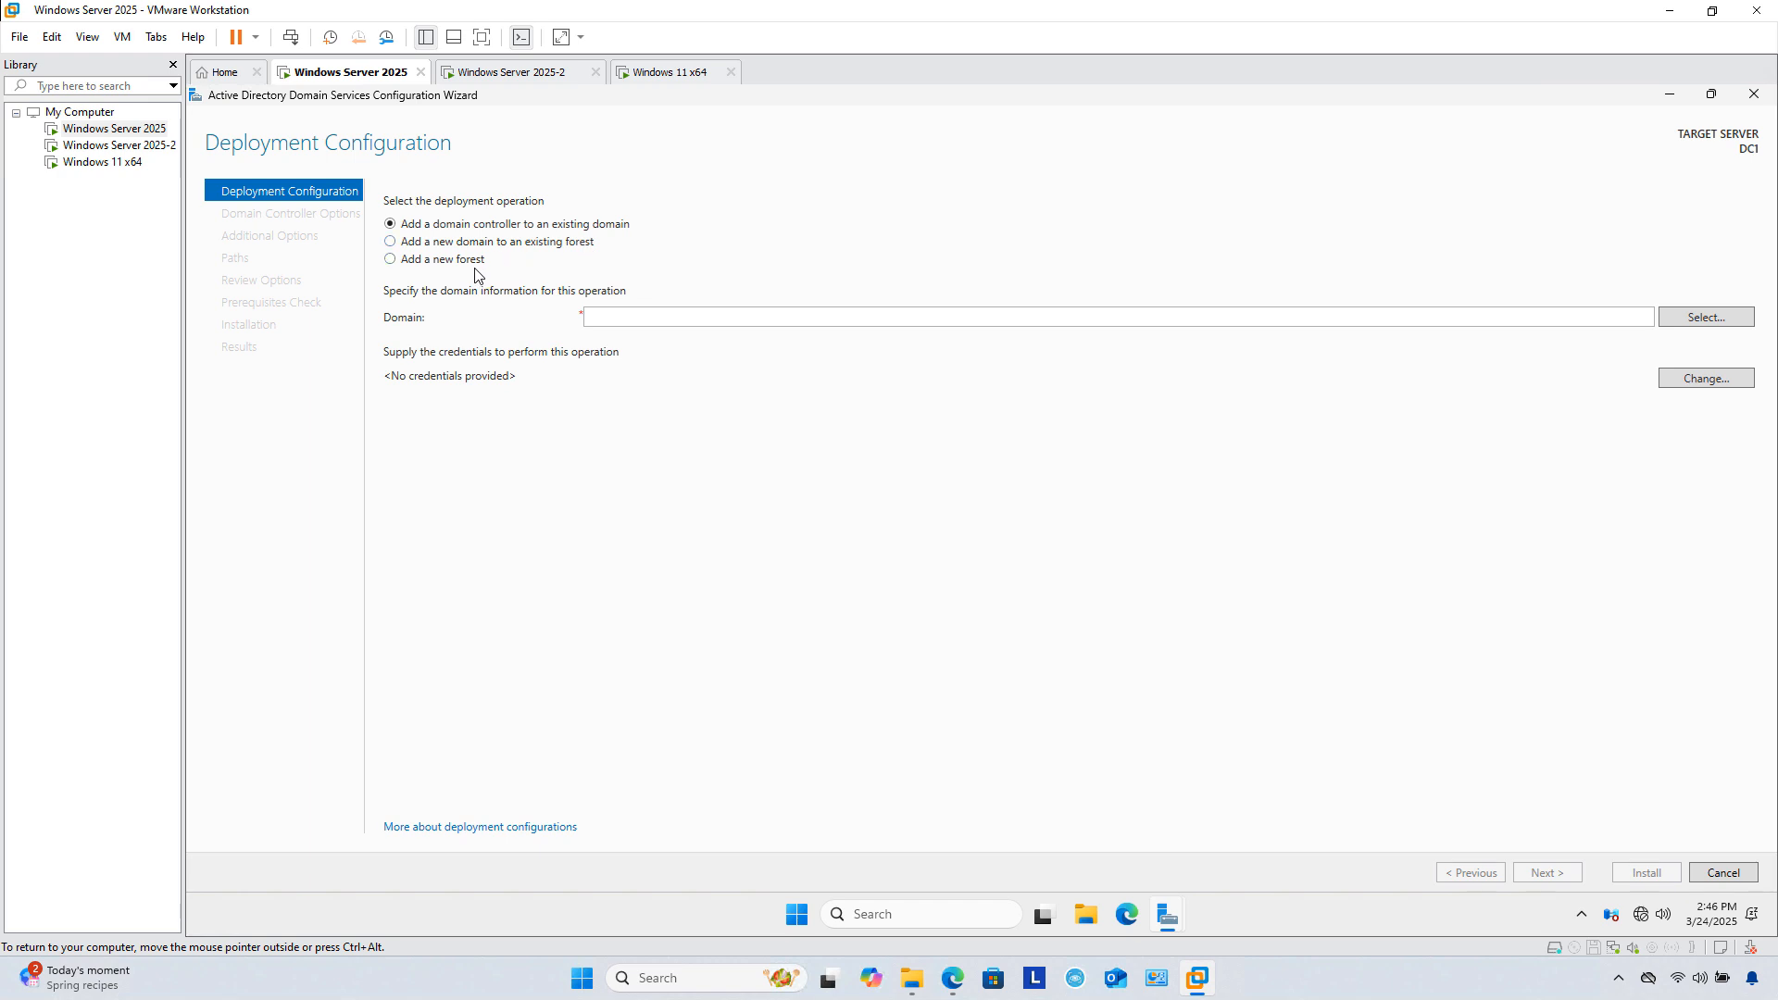
left_click(390, 261)
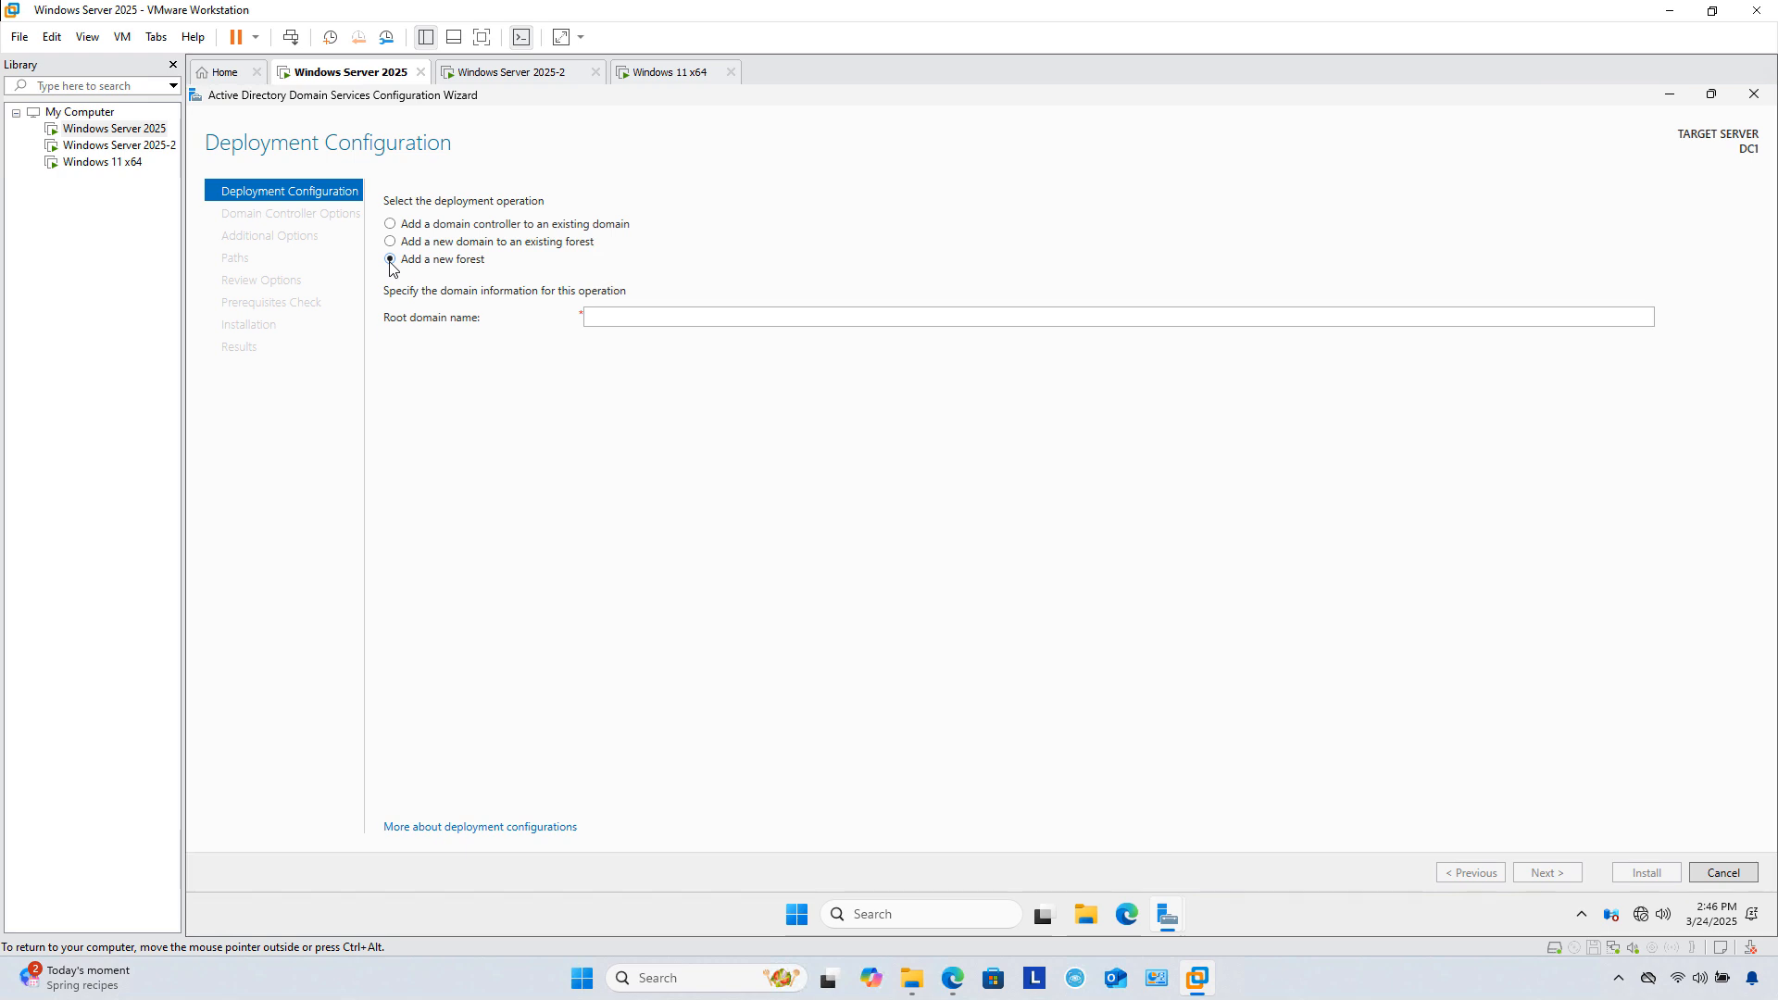
left_click(637, 314)
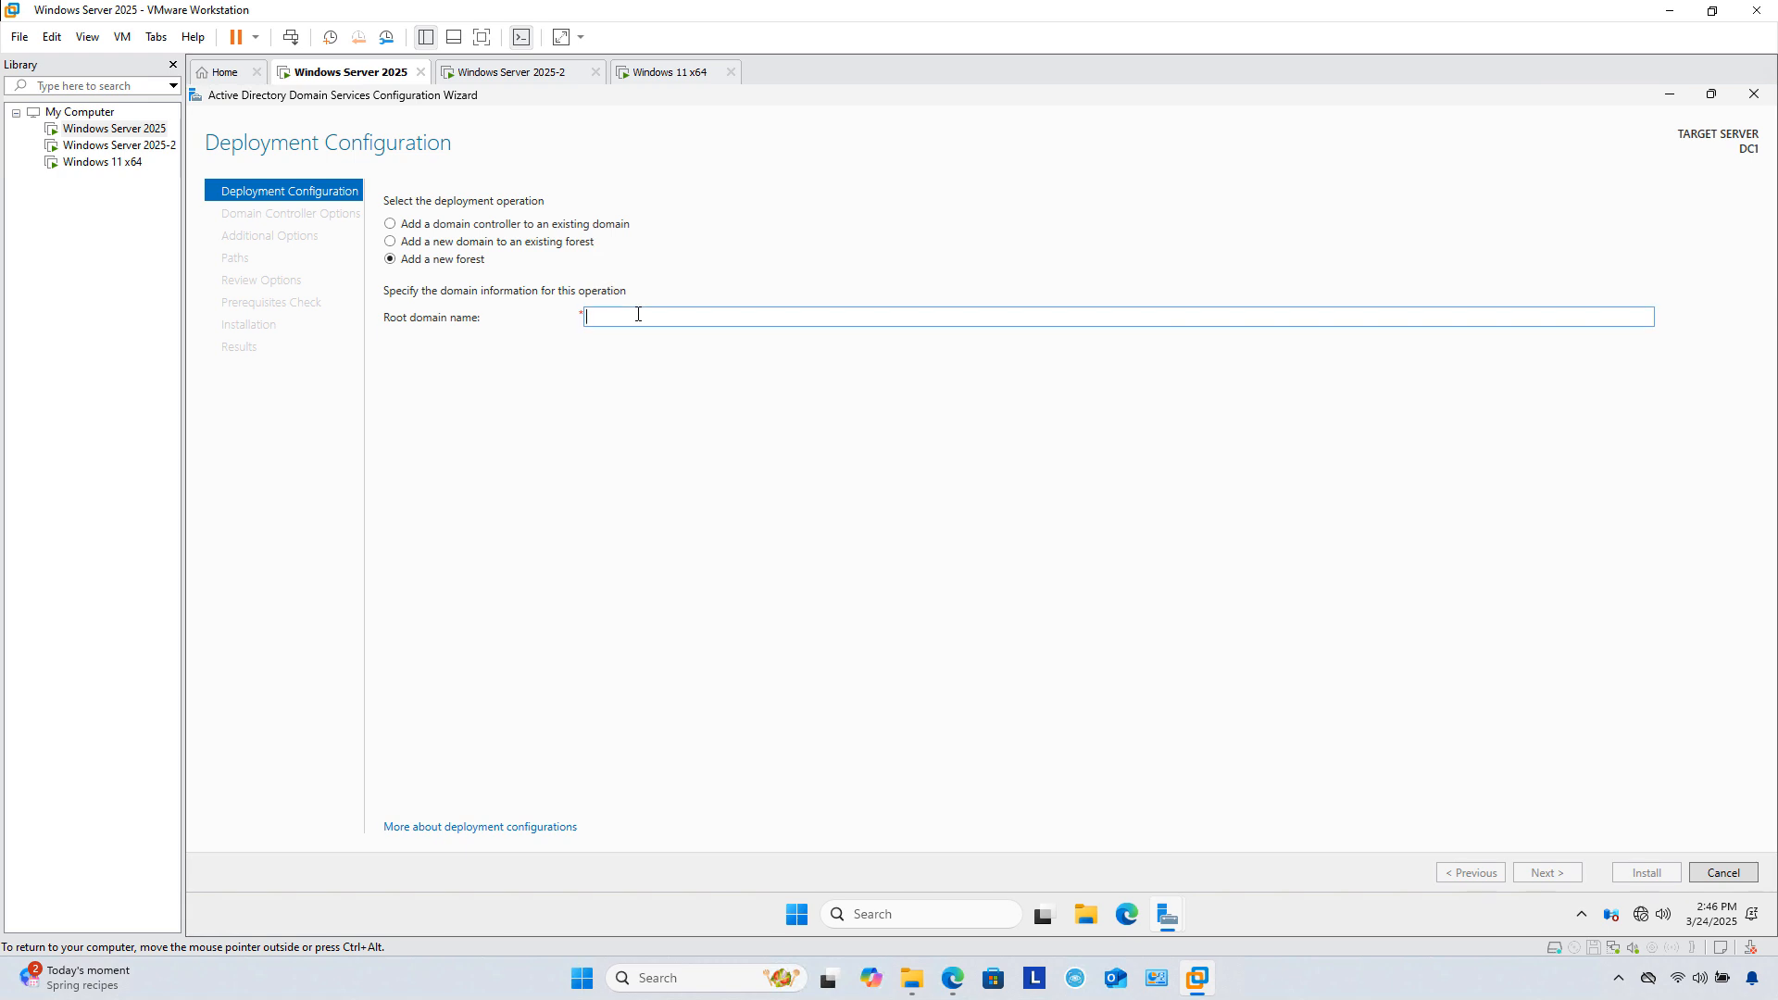
type("MyDomain.Int")
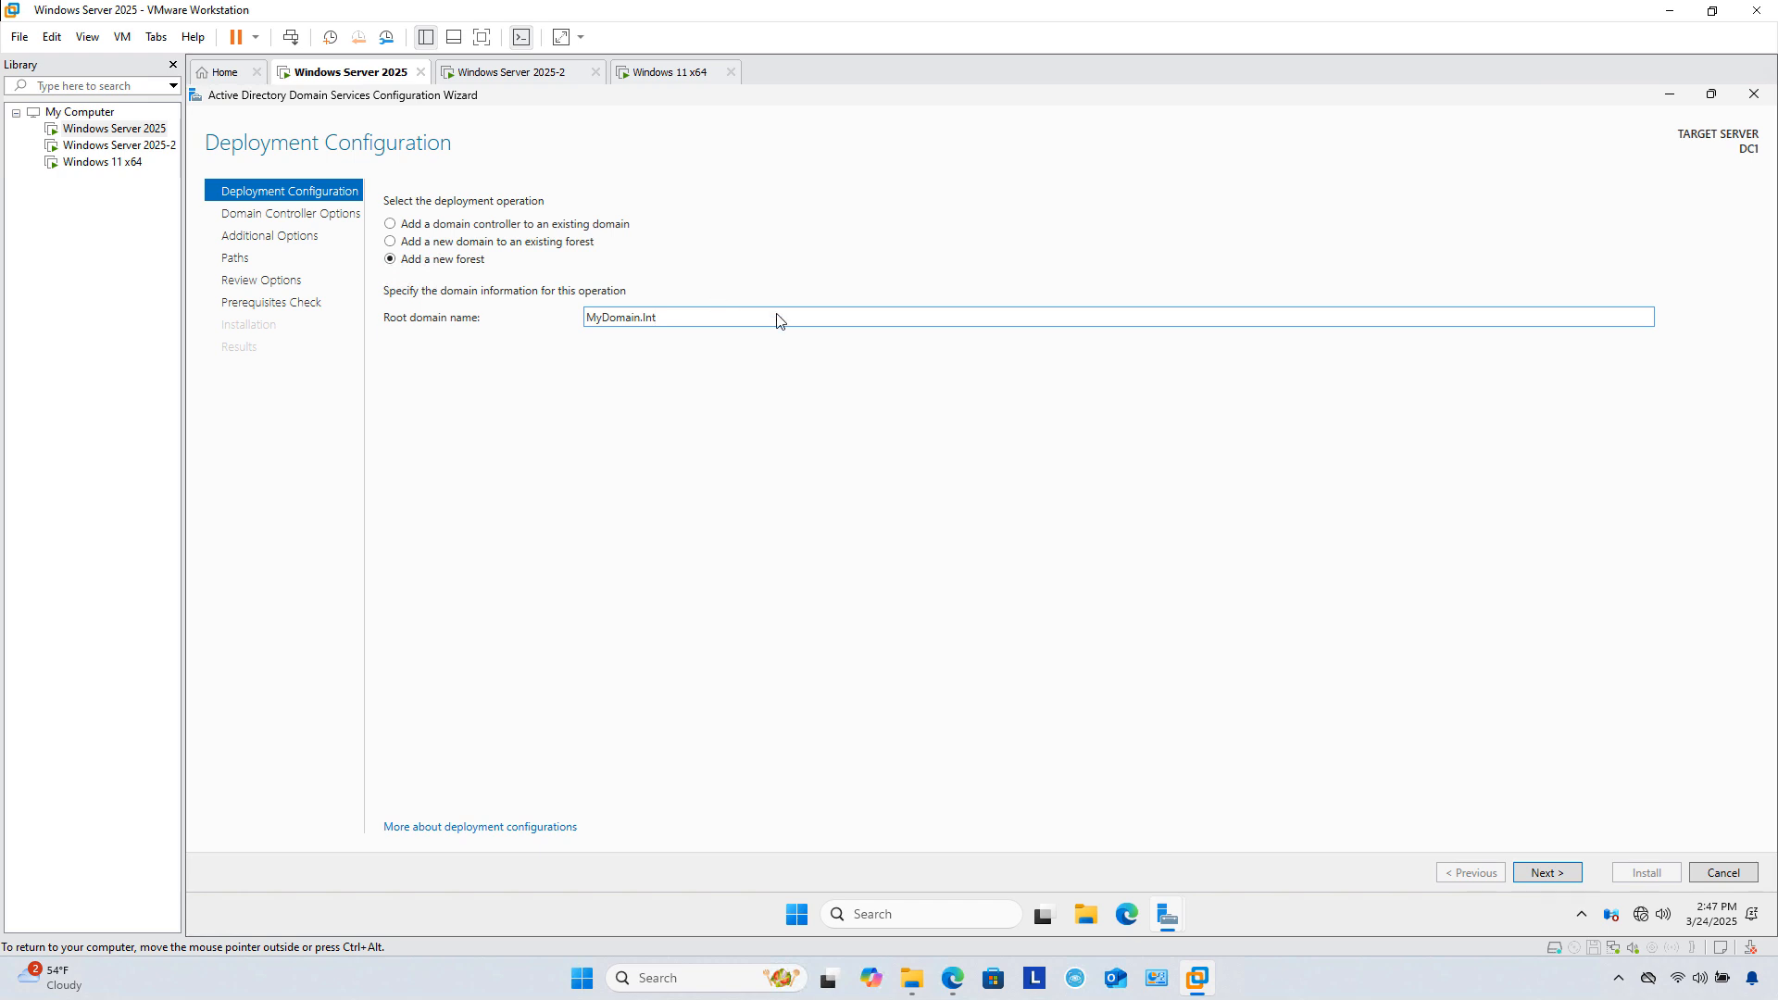
Step: Accept the new forest MyDomain.Int settings and continue to Domain Controller Options
left_click(1546, 872)
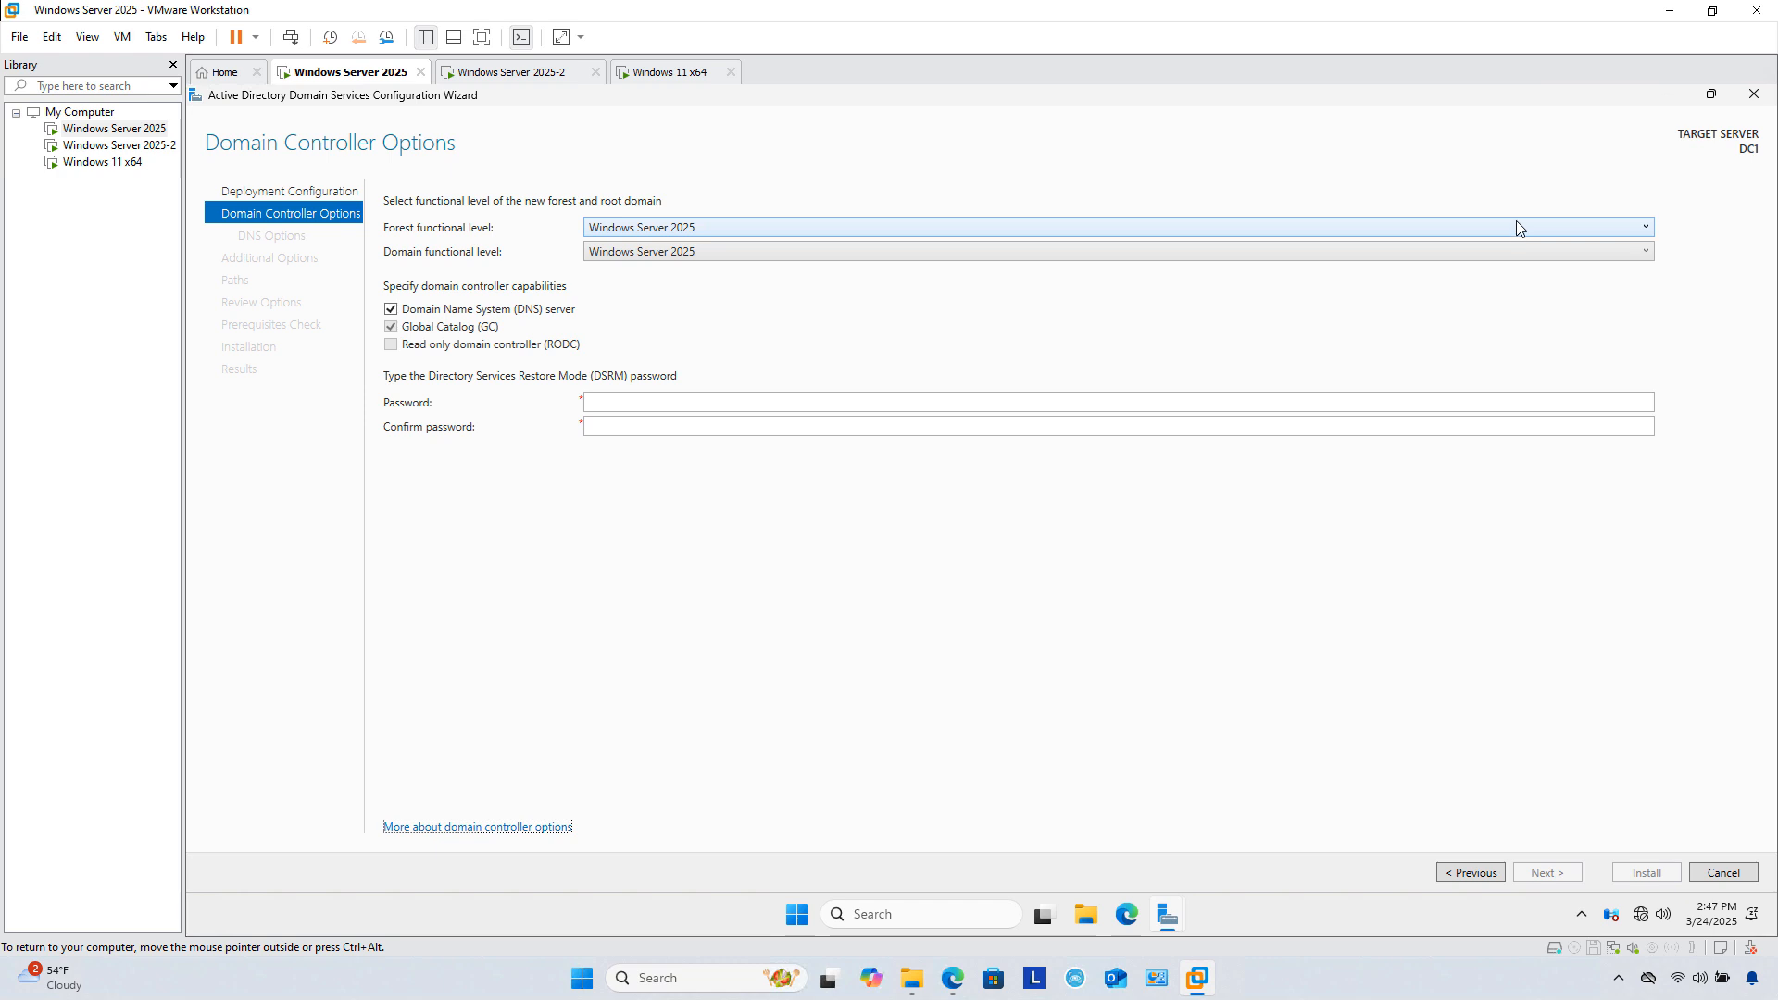
Step: Keep the Windows Server 2025 functional levels, enter the DSRM password, and continue to DNS Options
left_click(1522, 225)
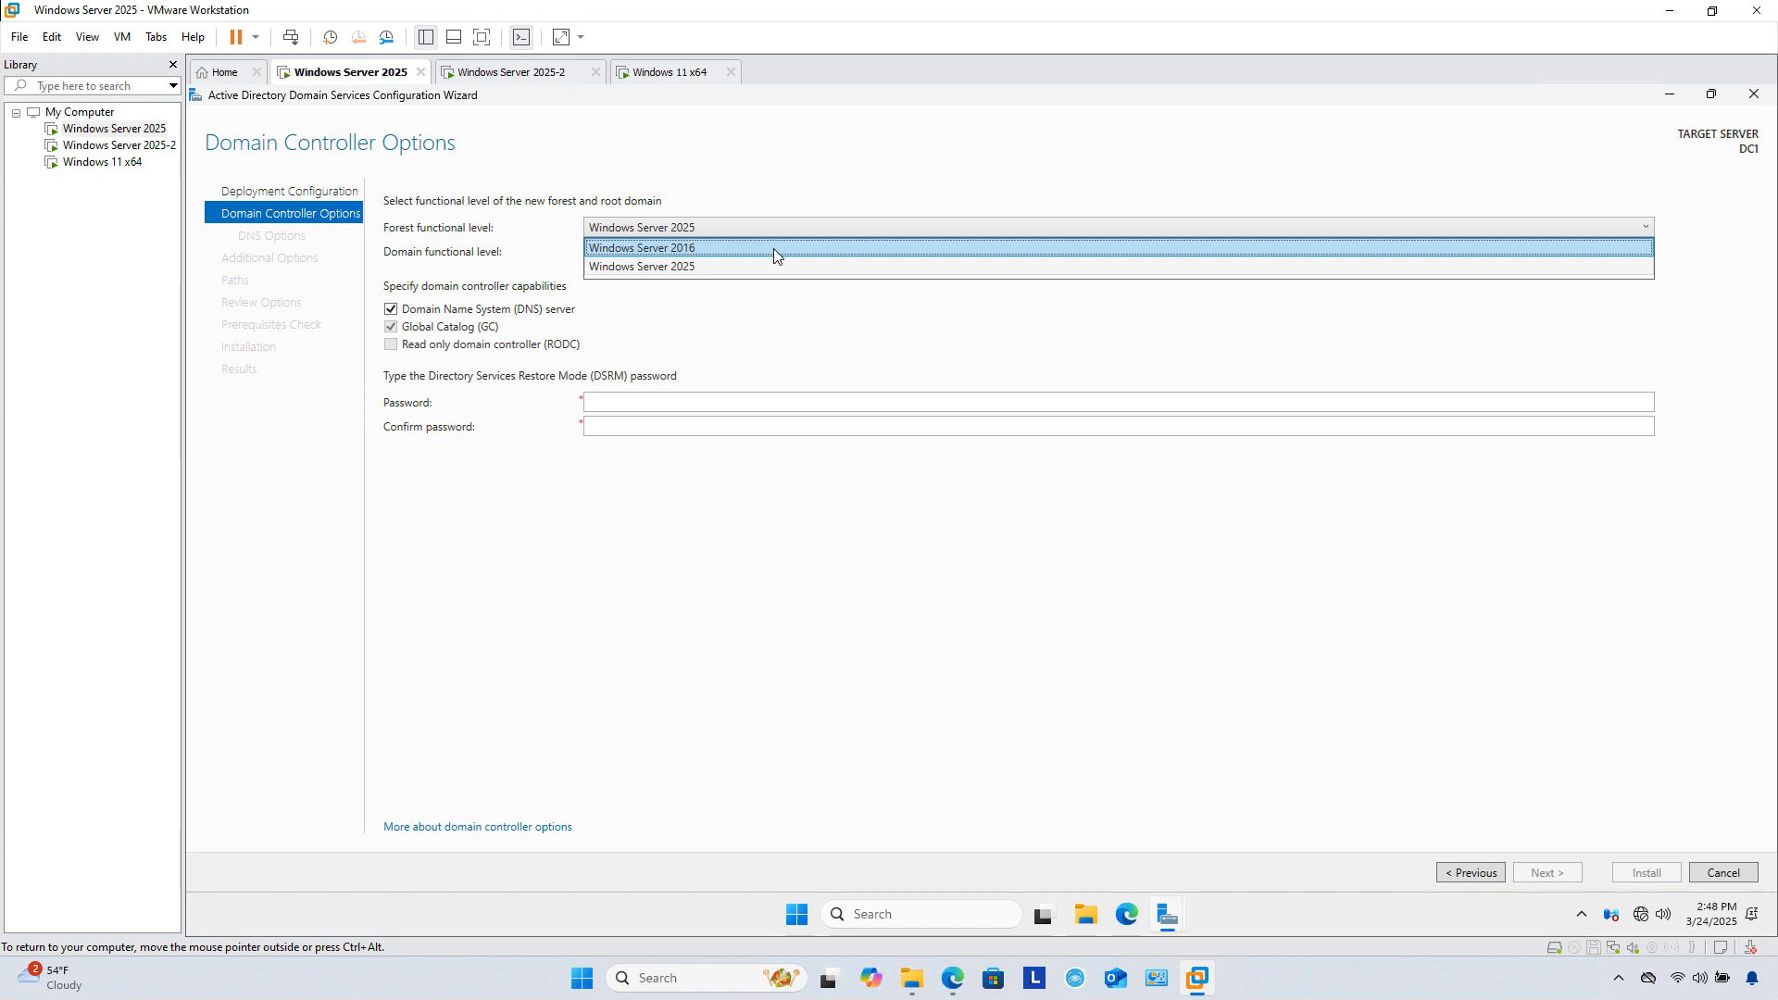
left_click(1104, 180)
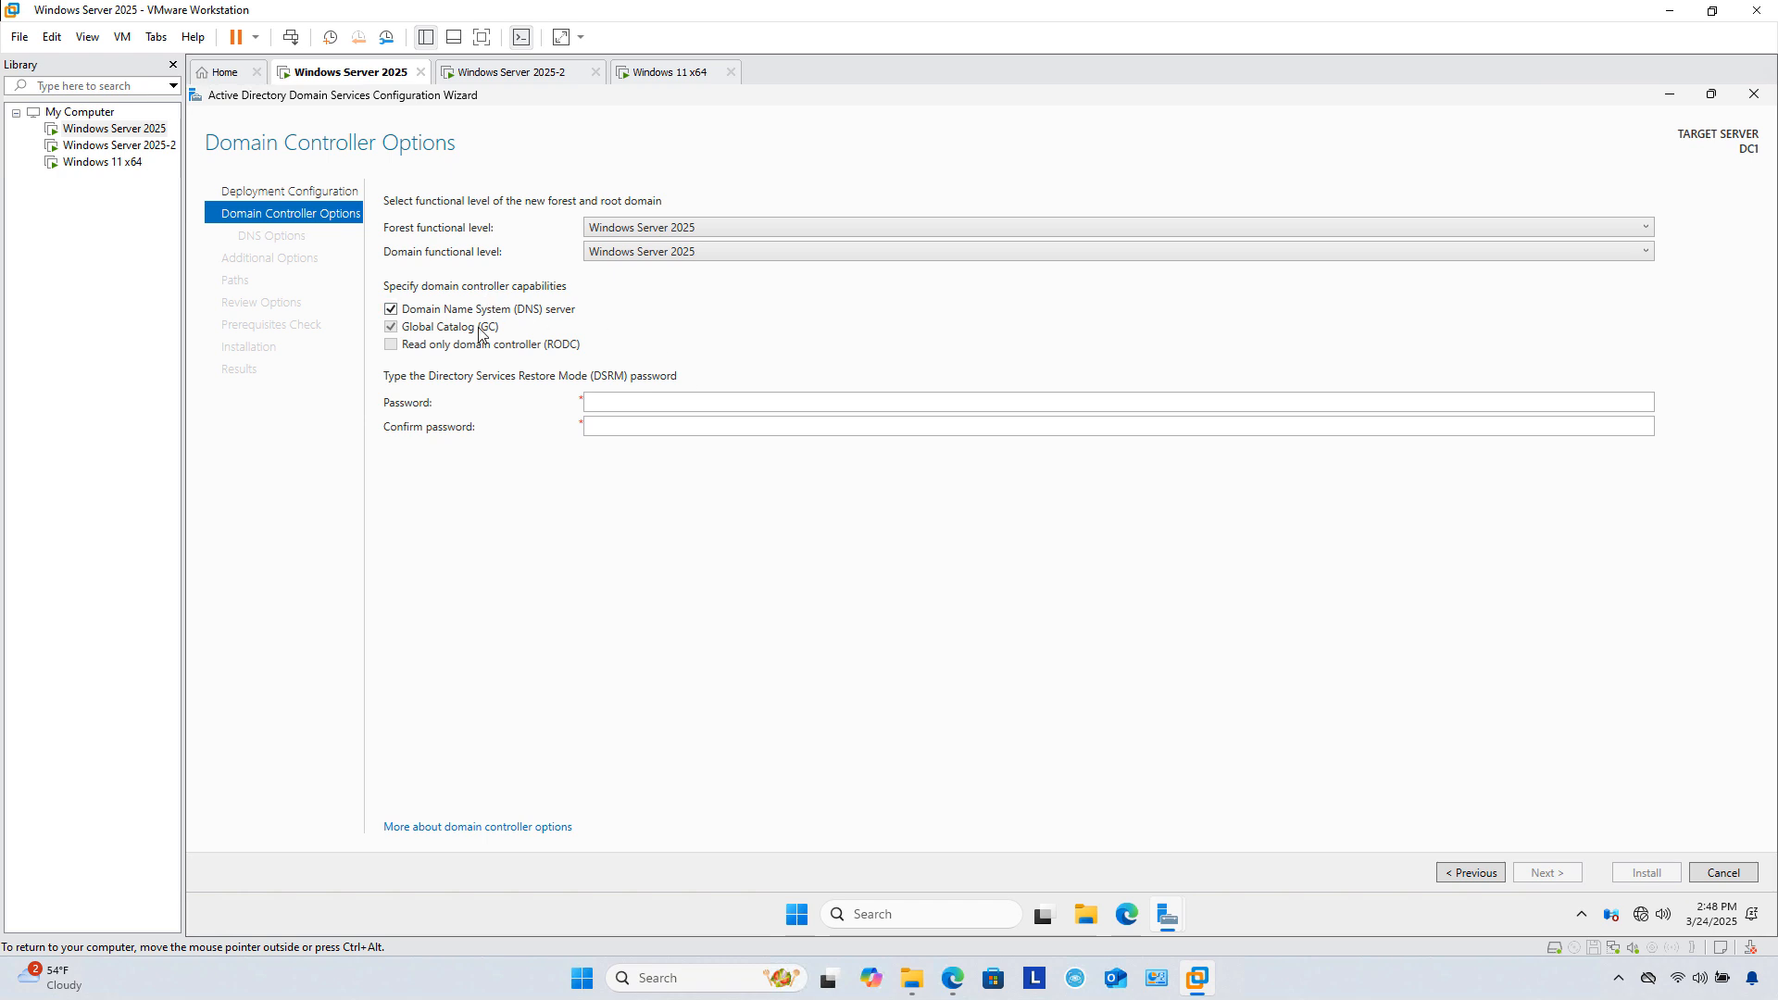
left_click(615, 400)
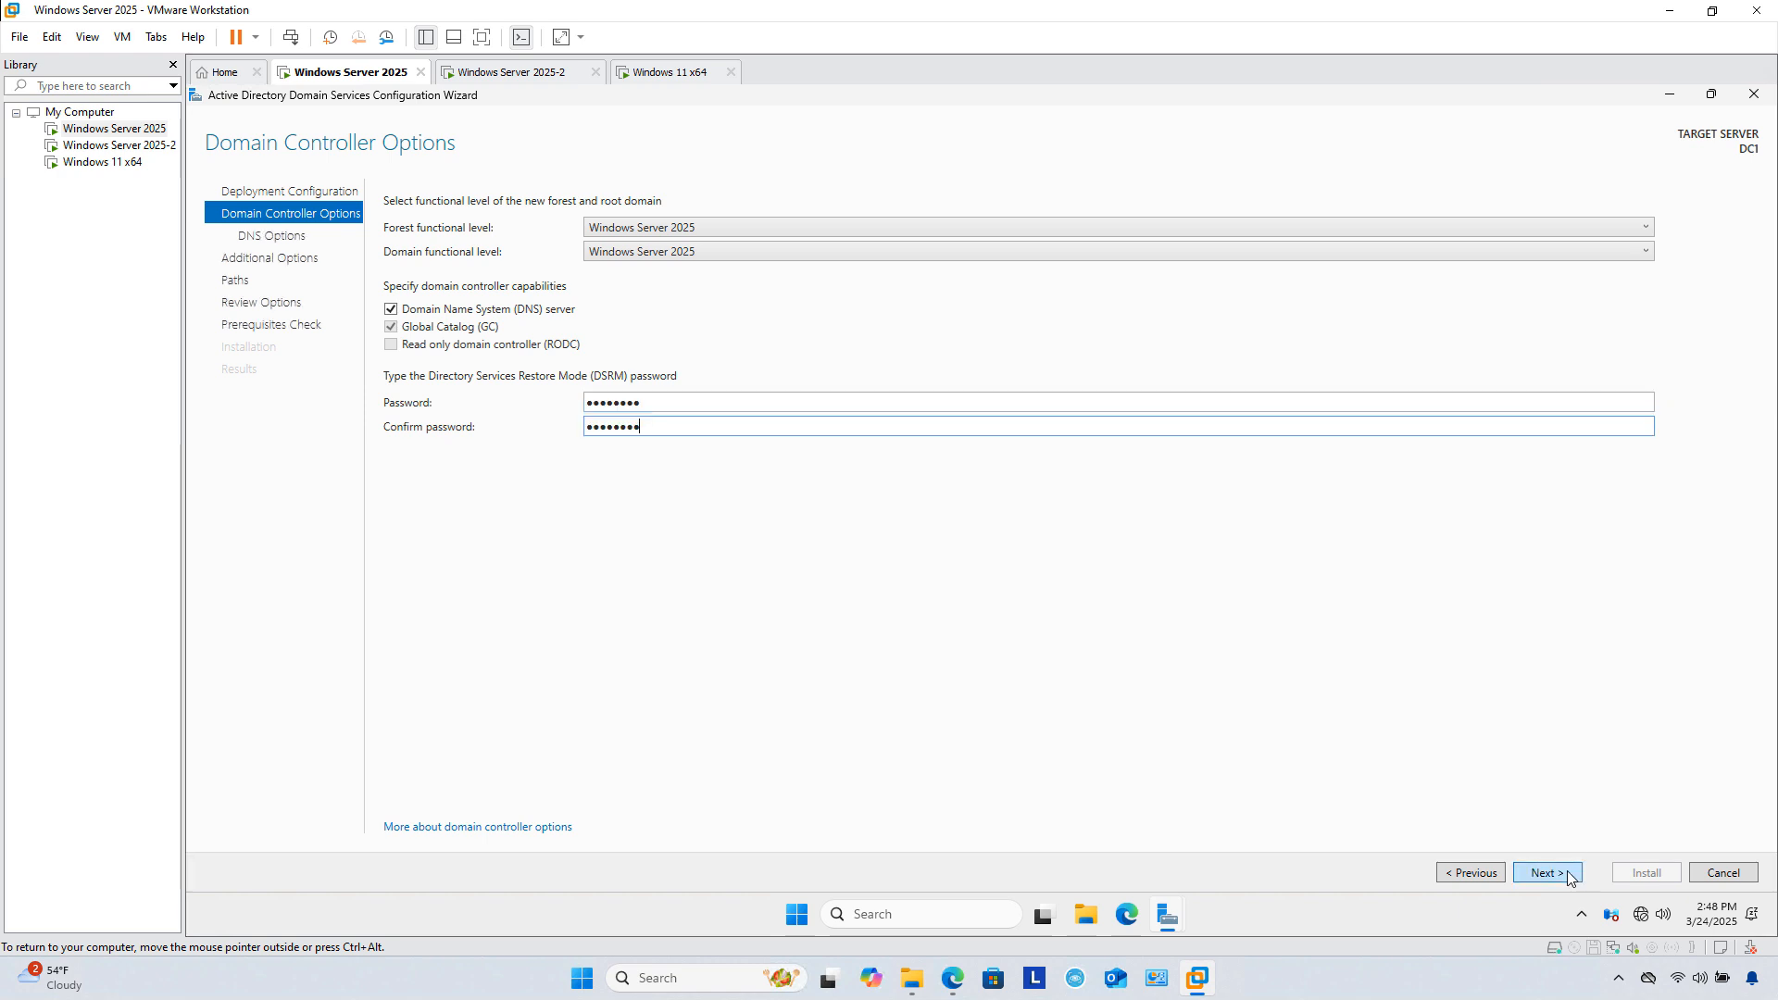
left_click(1565, 873)
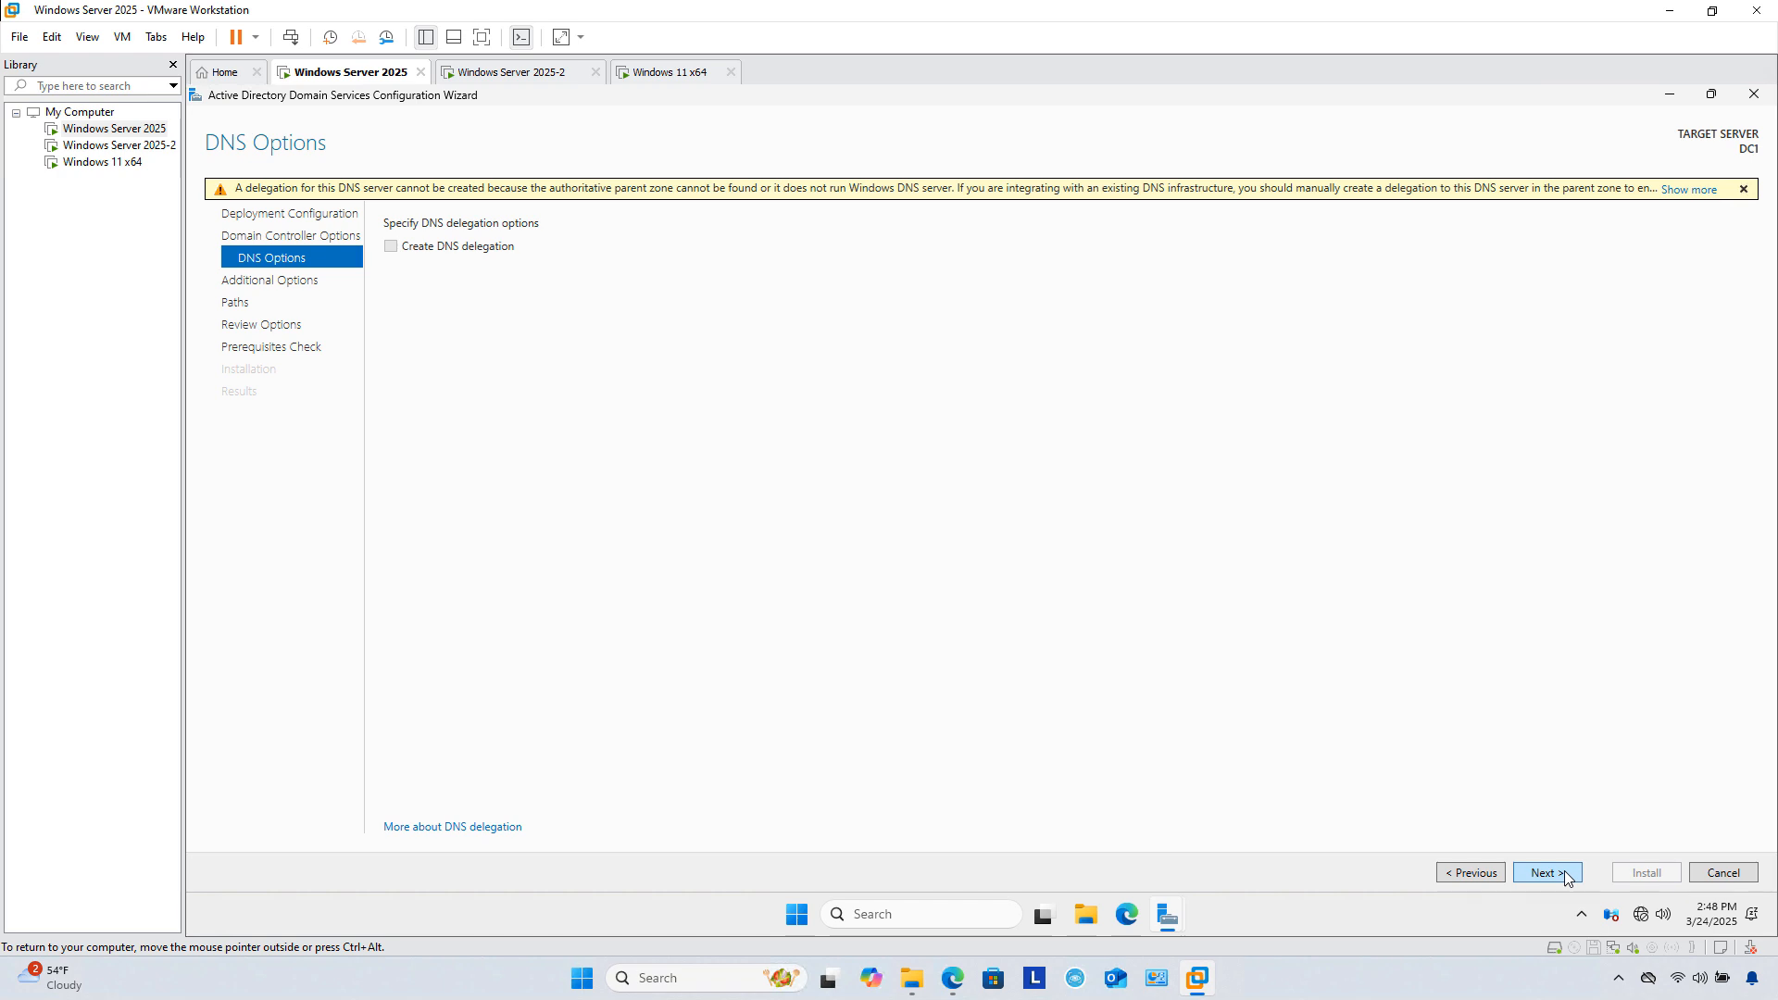
Step: Pass DNS Options without delegation and accept the NetBIOS name MYDOMAIN
left_click(1565, 874)
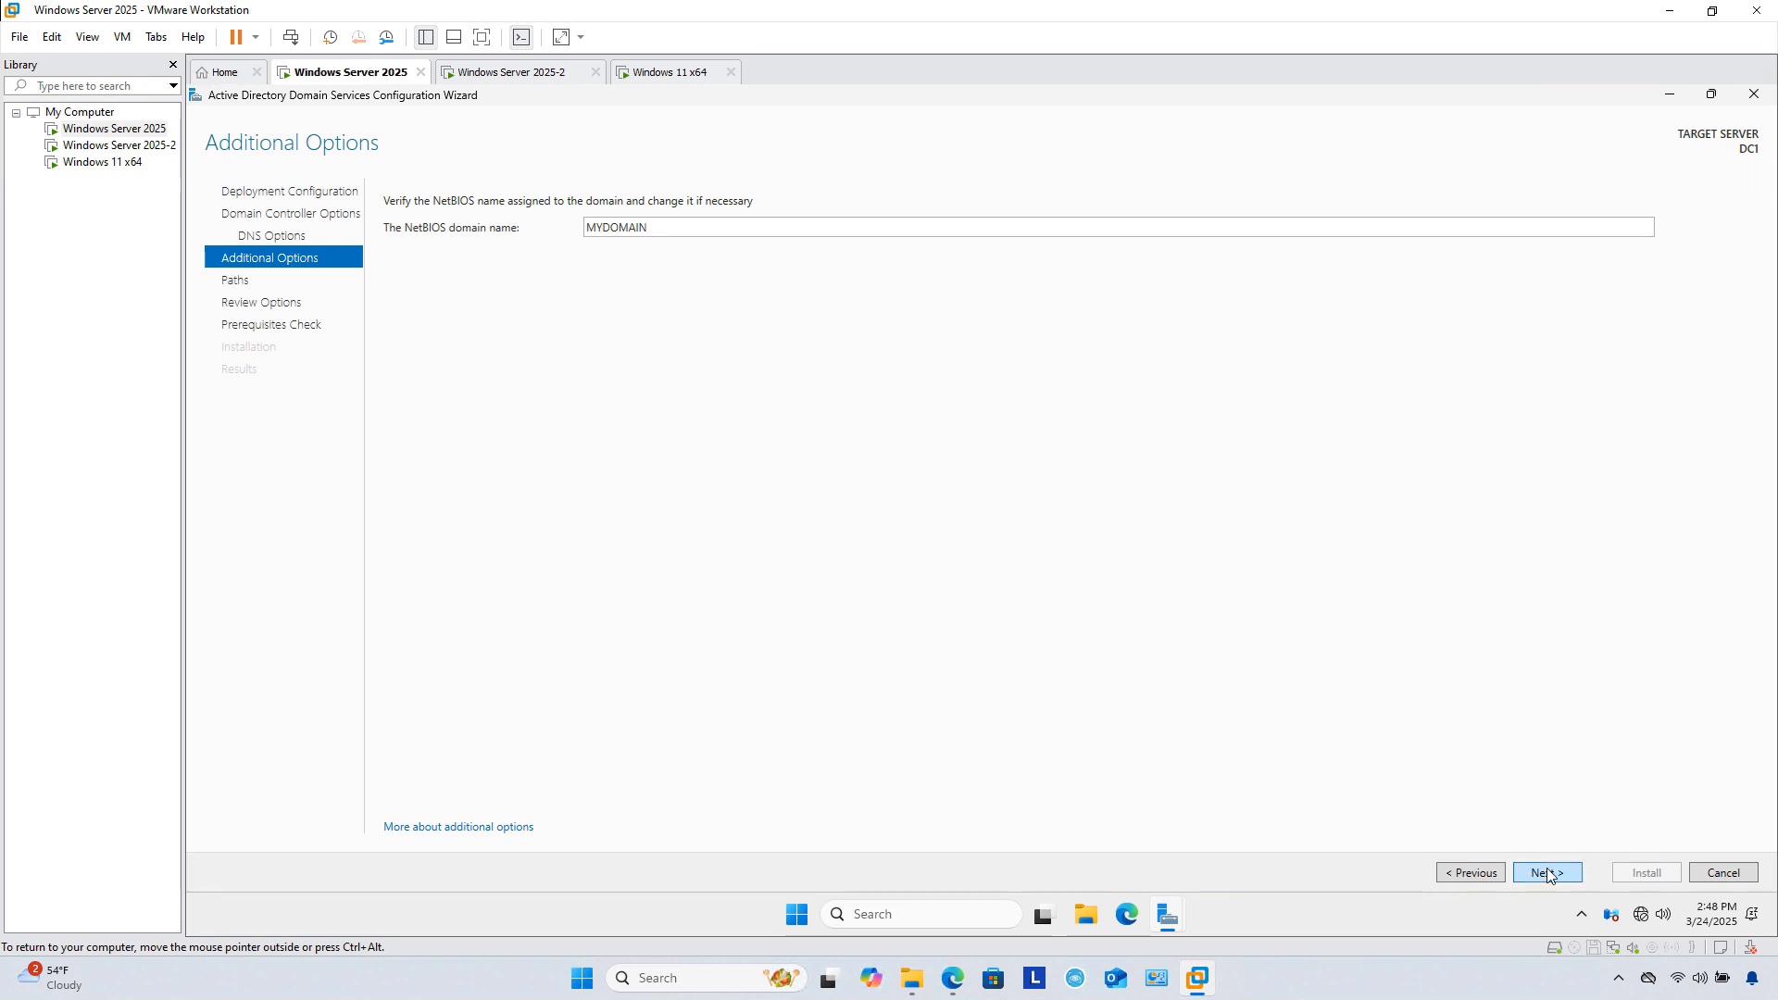
left_click(1547, 874)
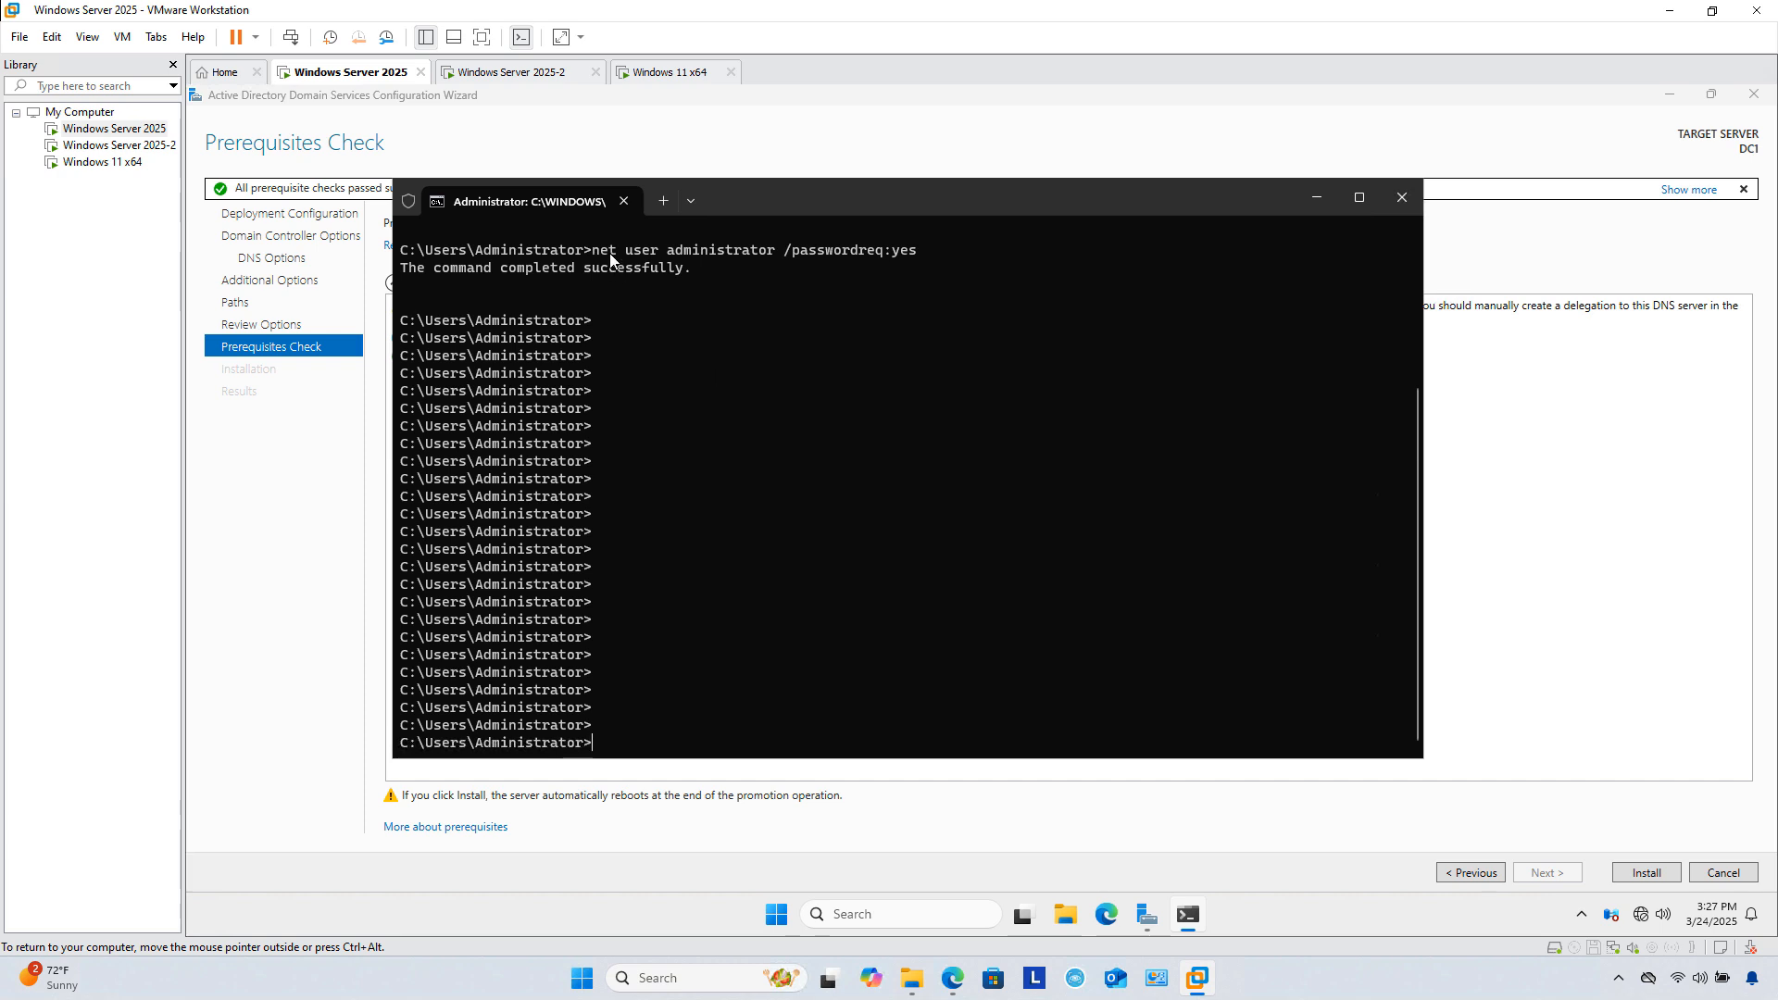
Step: Select the net user command text, minimize the terminal, and start the AD DS installation on DC1
left_click_drag(593, 251, 808, 268)
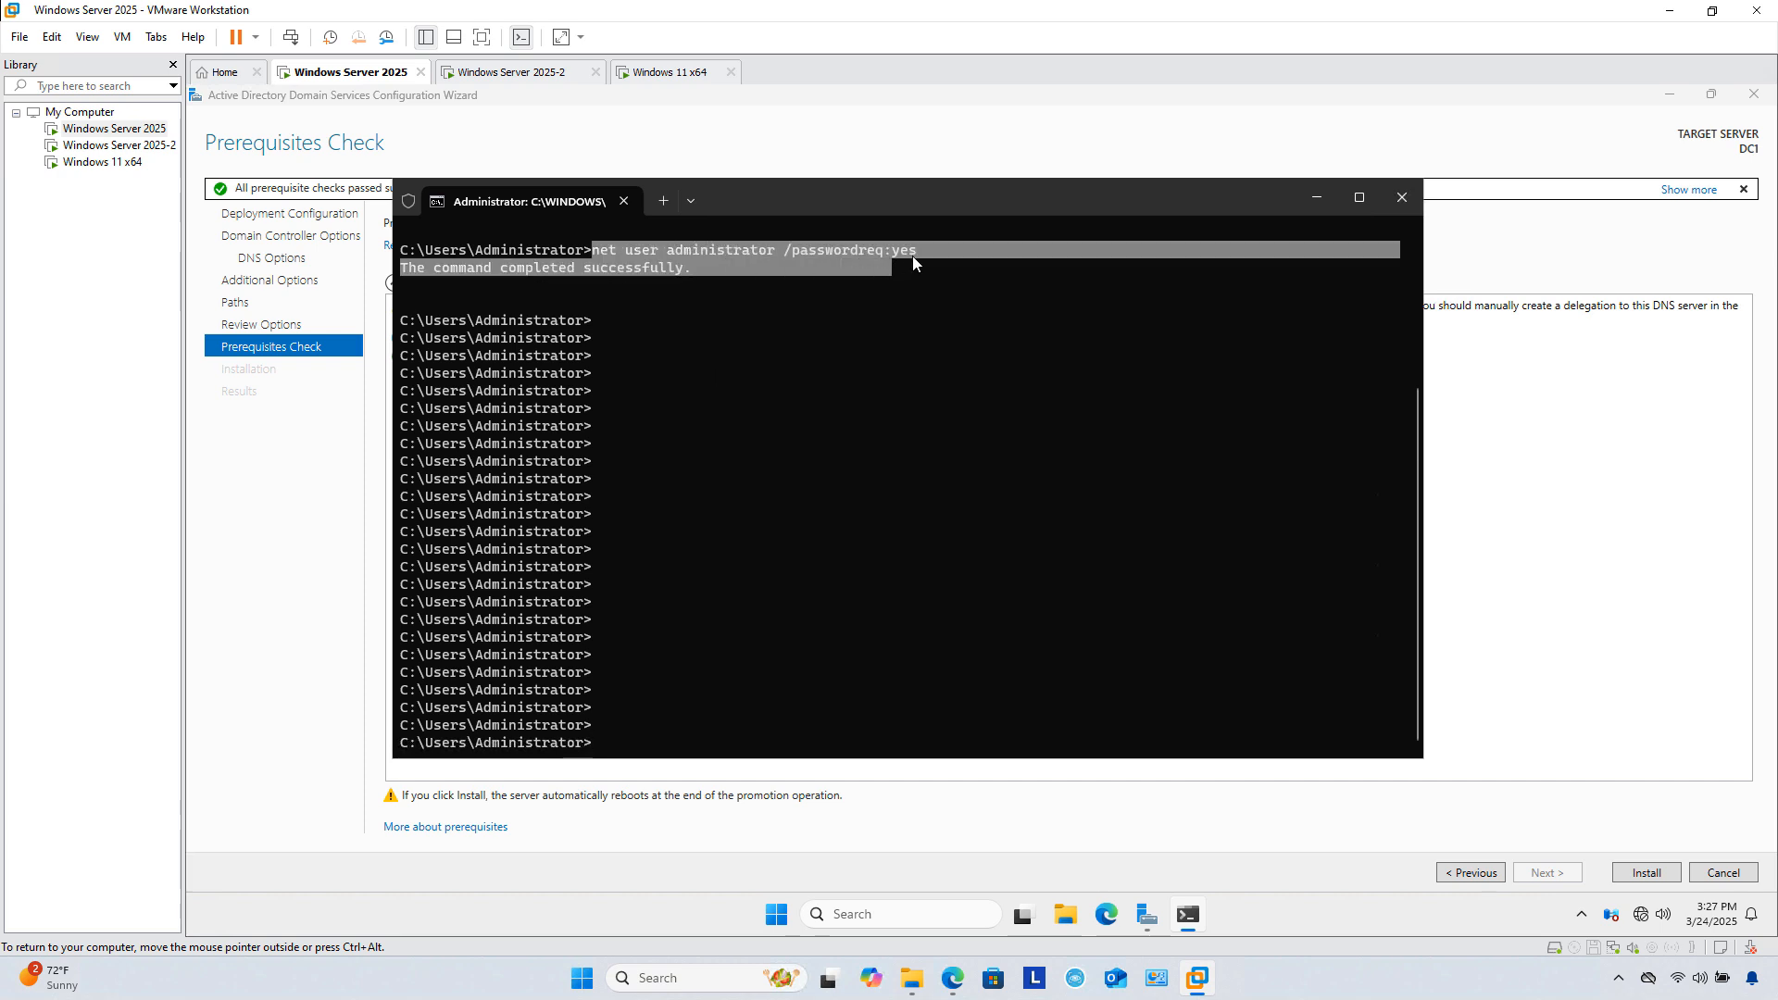
left_click_drag(914, 256, 929, 252)
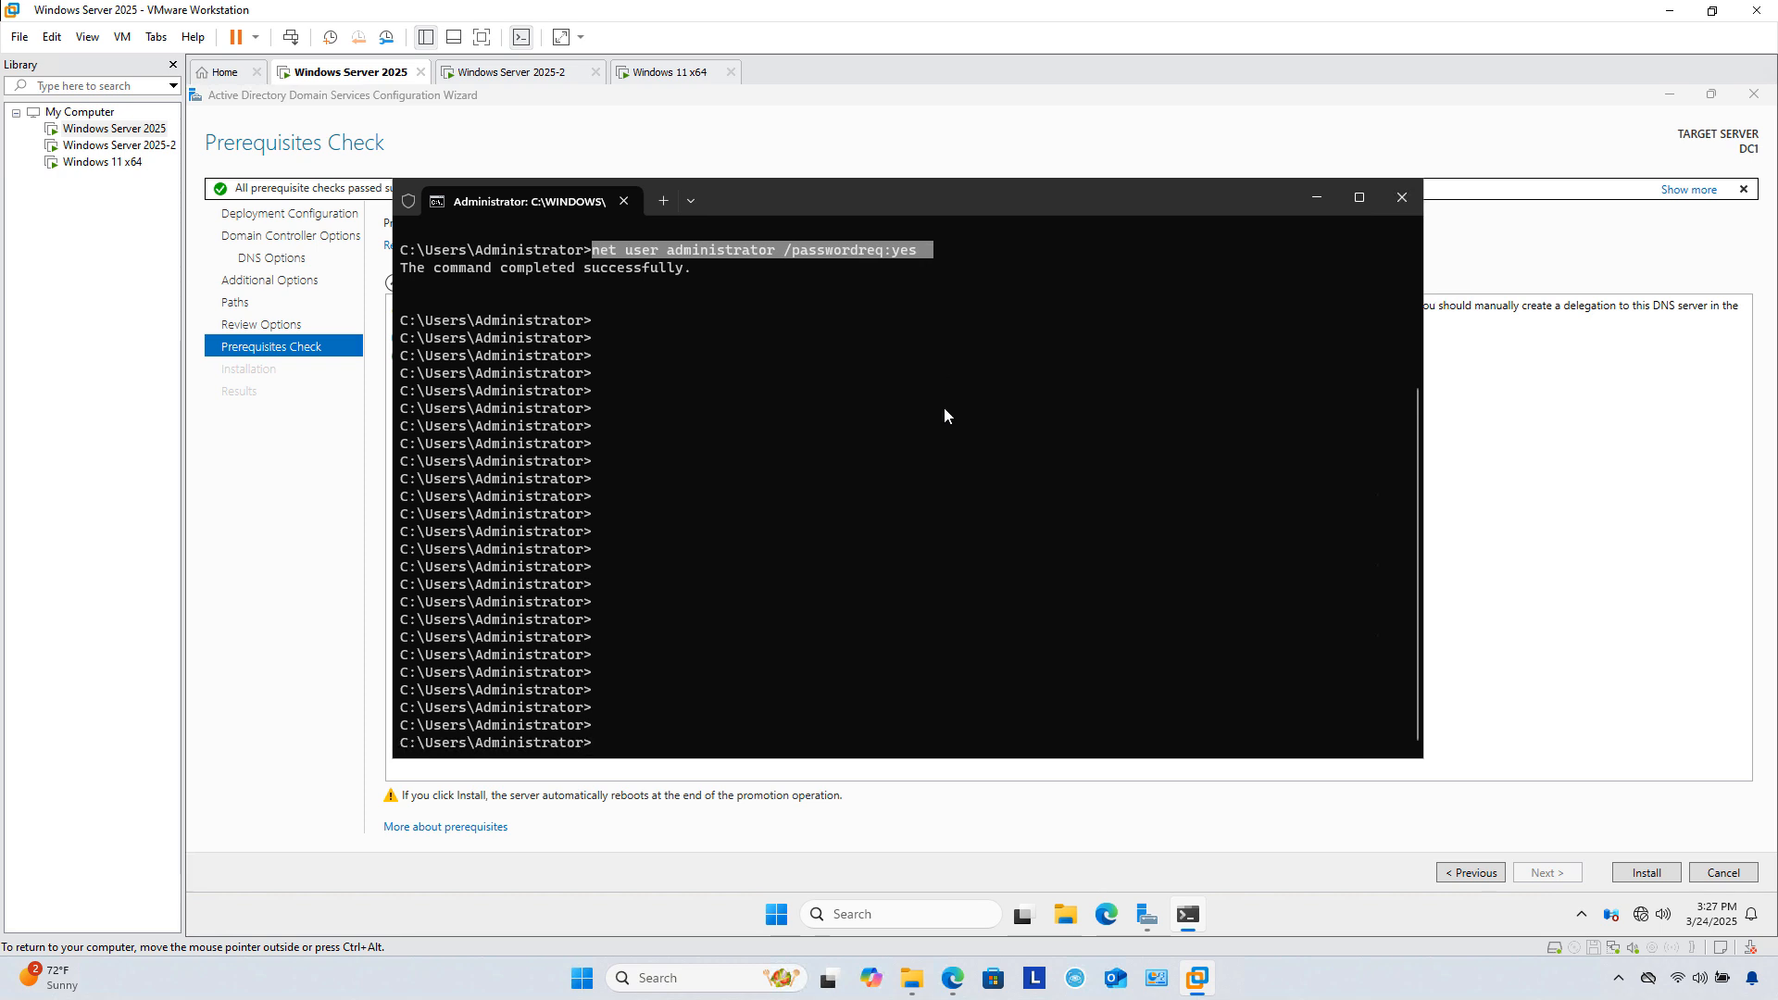
left_click(1307, 197)
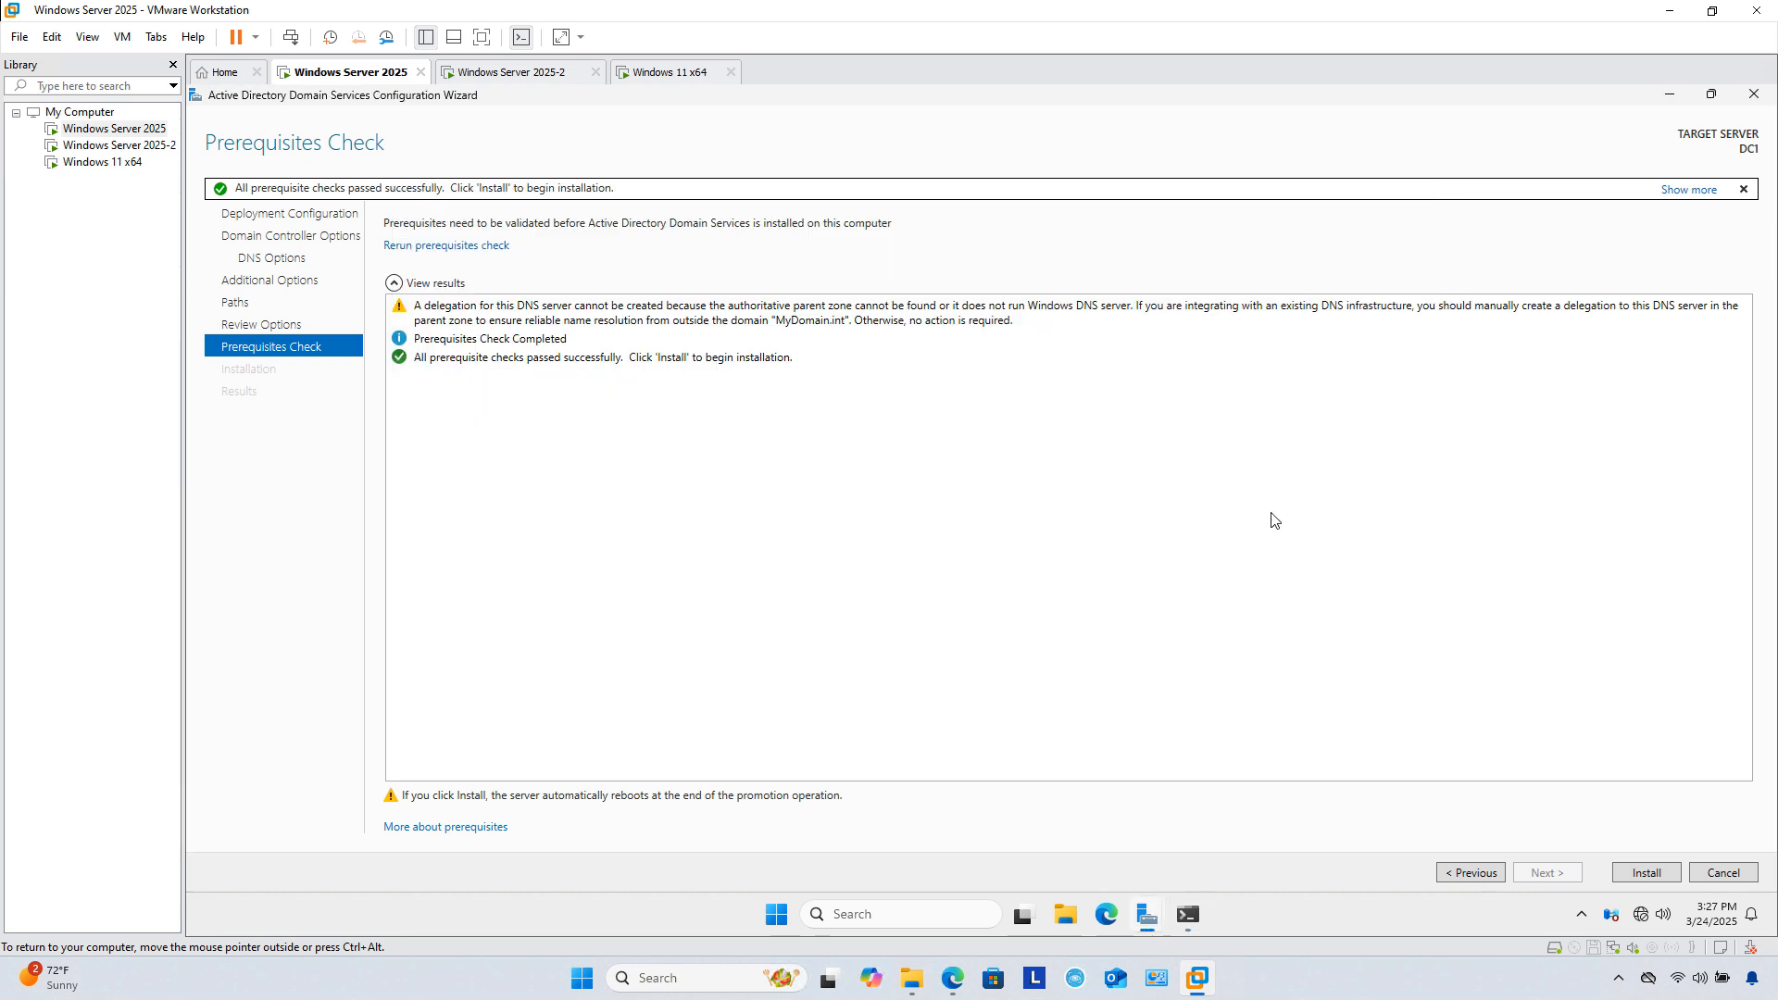
left_click(1642, 876)
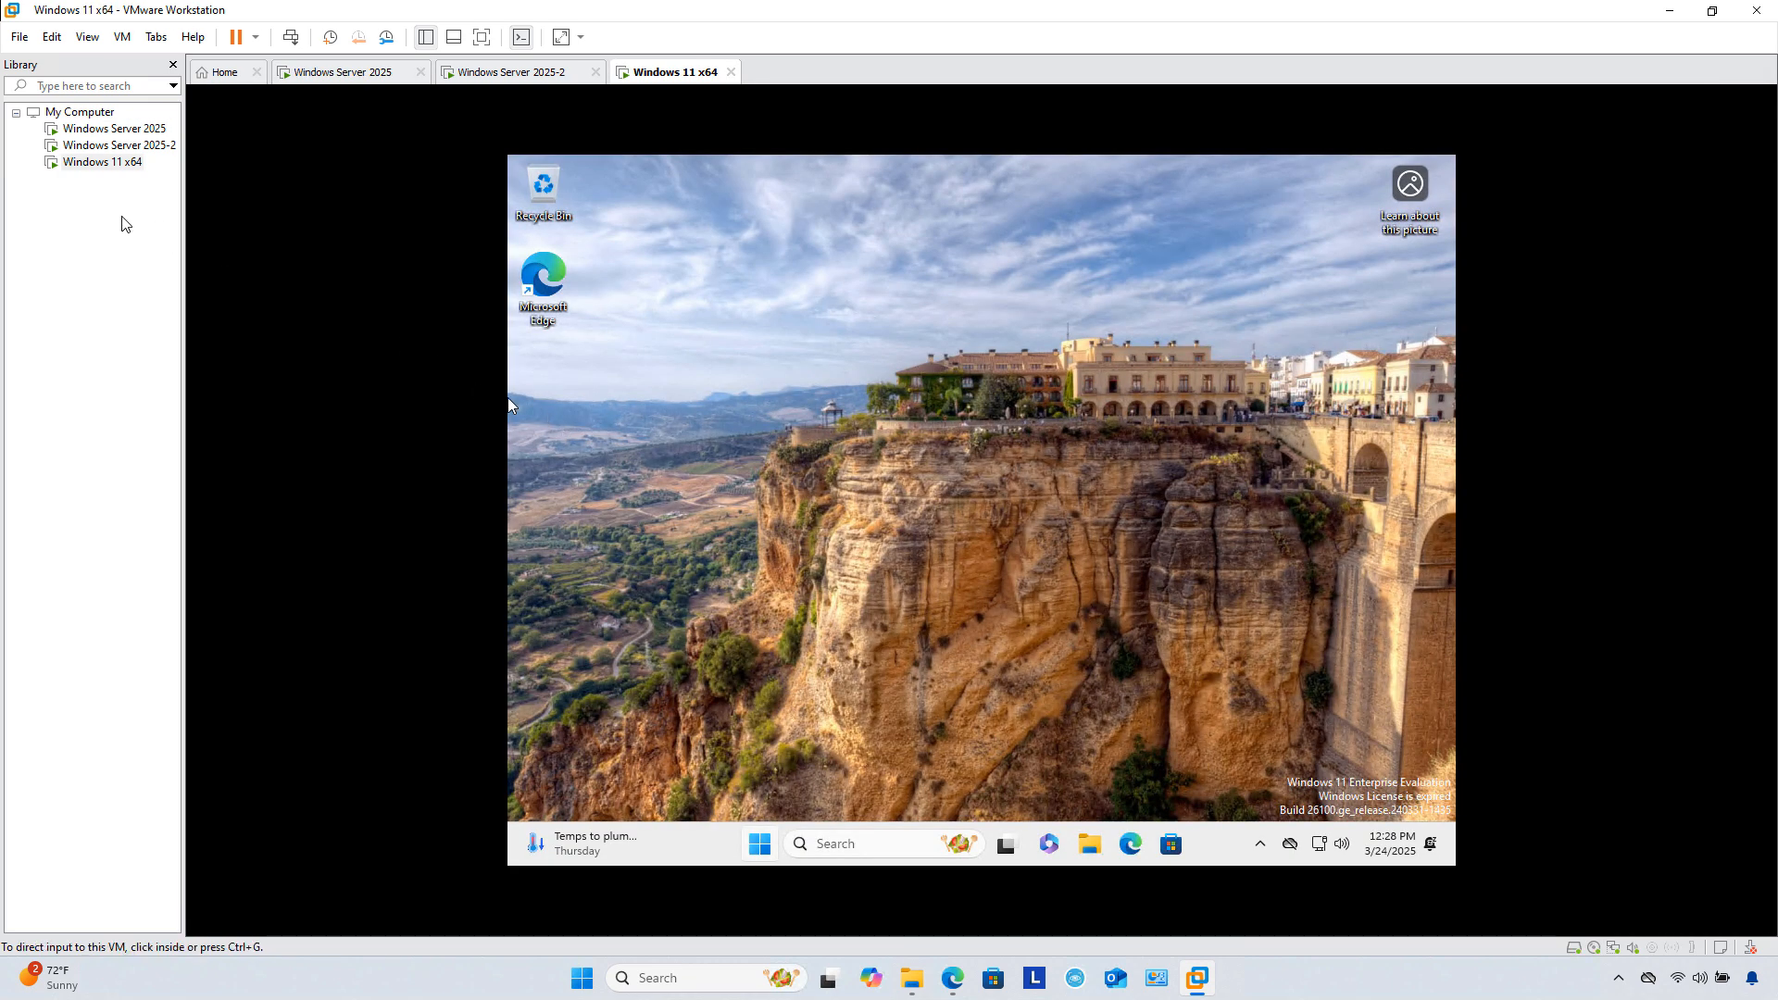
Step: Launch Install VMware Tools for the Windows 11 x64 VM and approve the installer's permission prompt
right_click(103, 164)
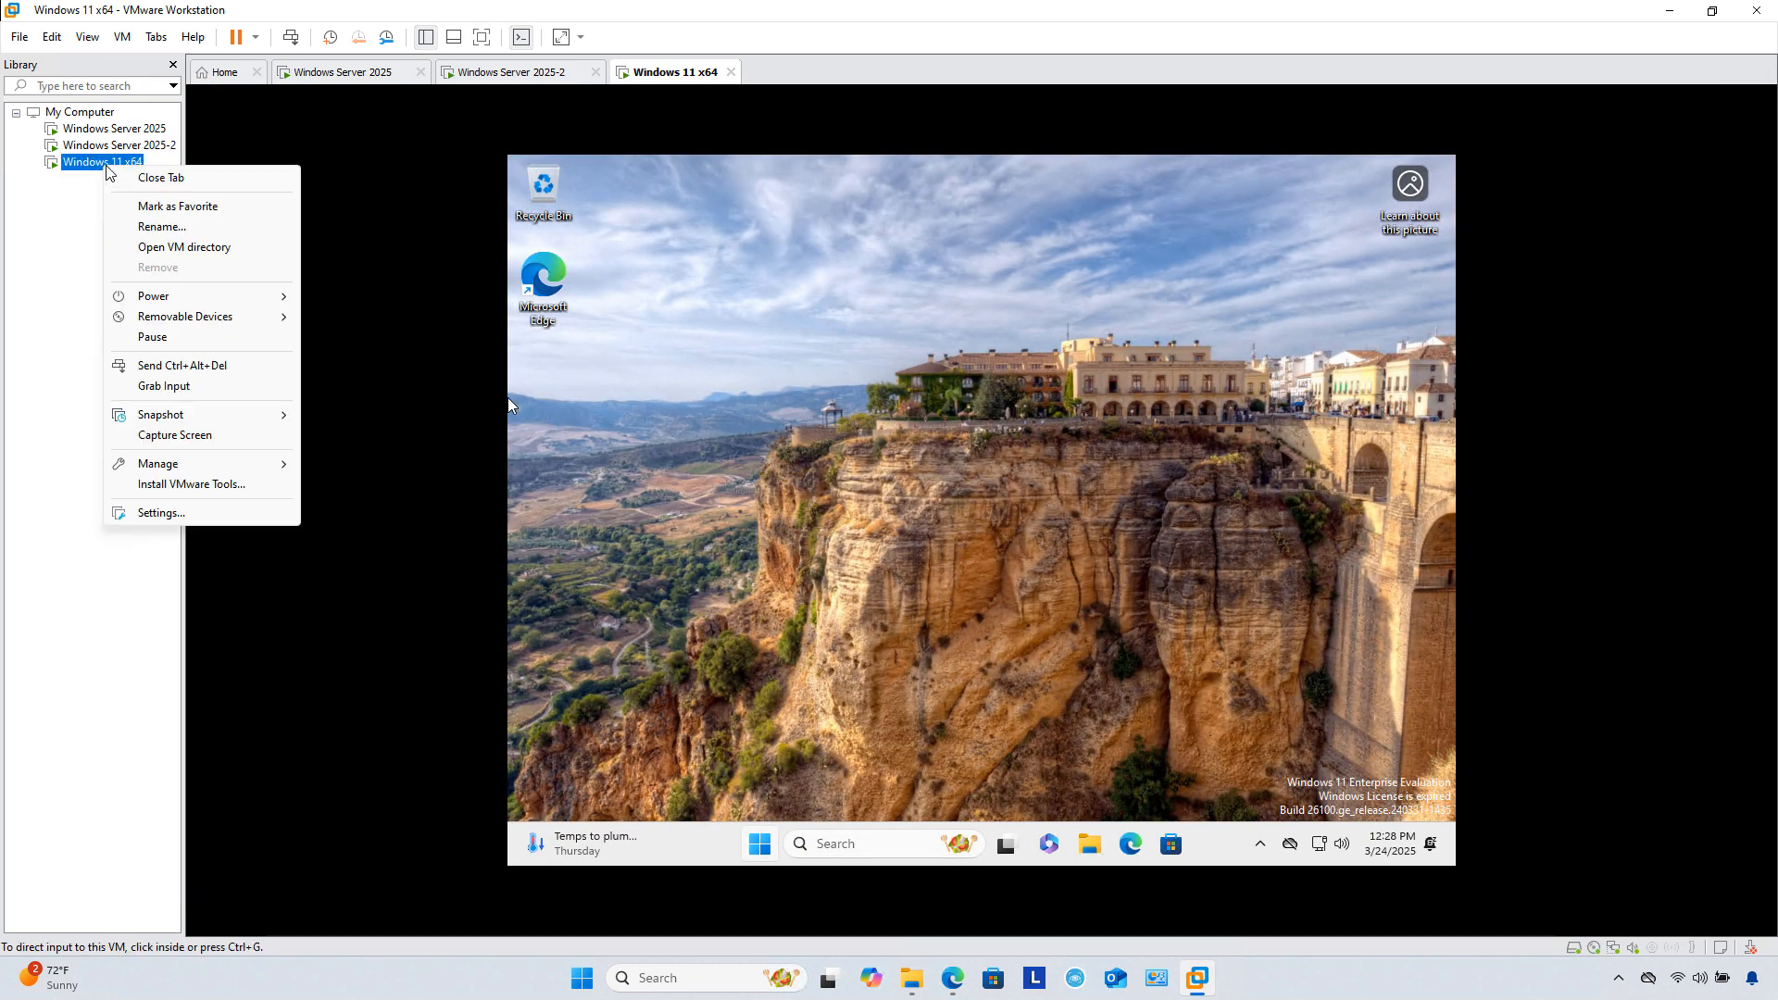
left_click(221, 484)
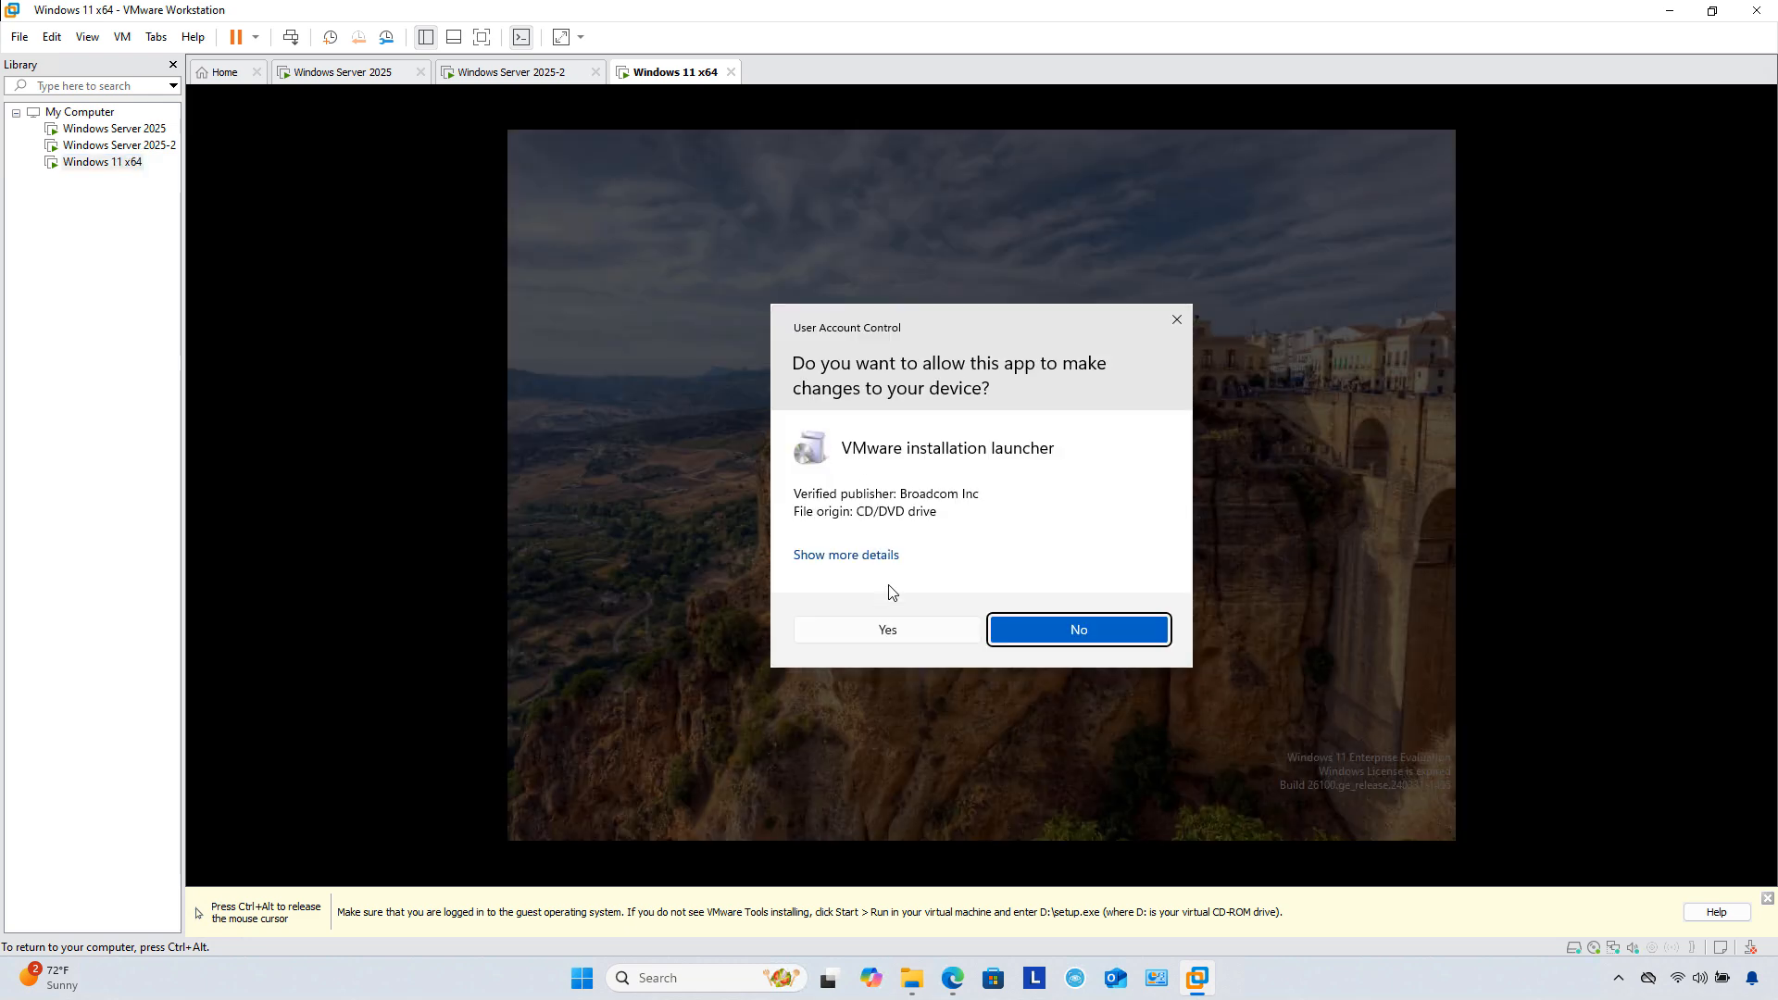
left_click(895, 635)
key("super")
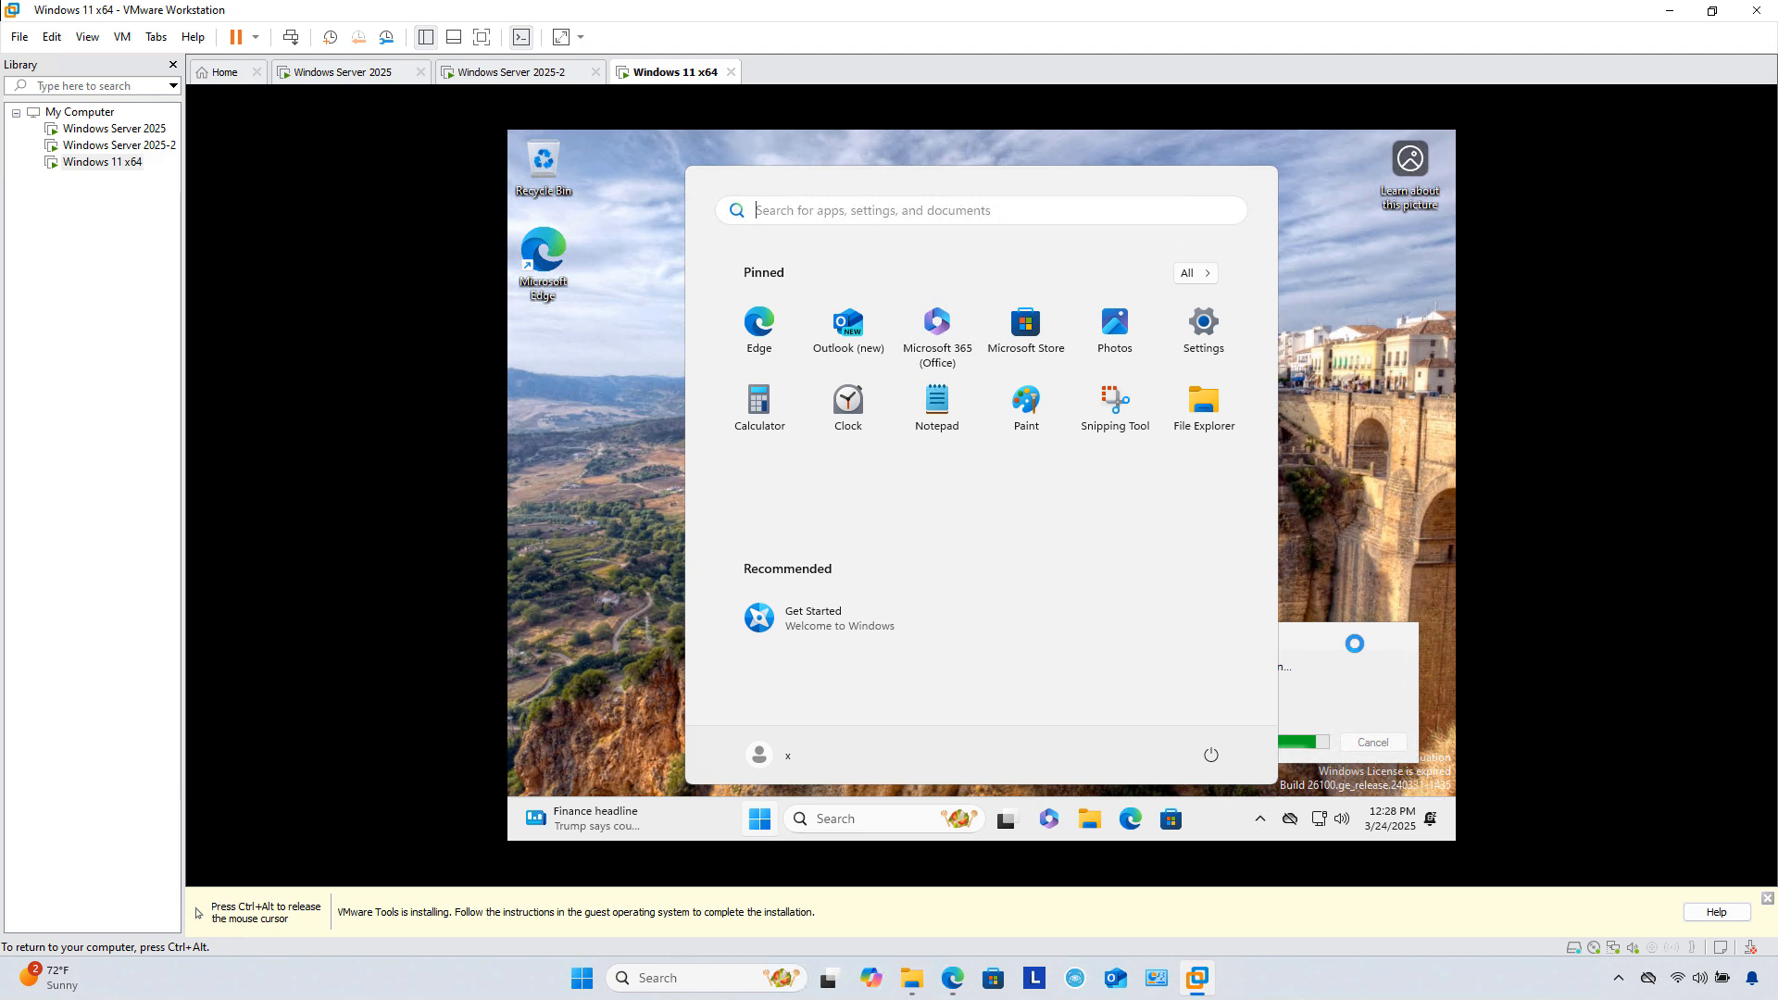
left_click(1355, 643)
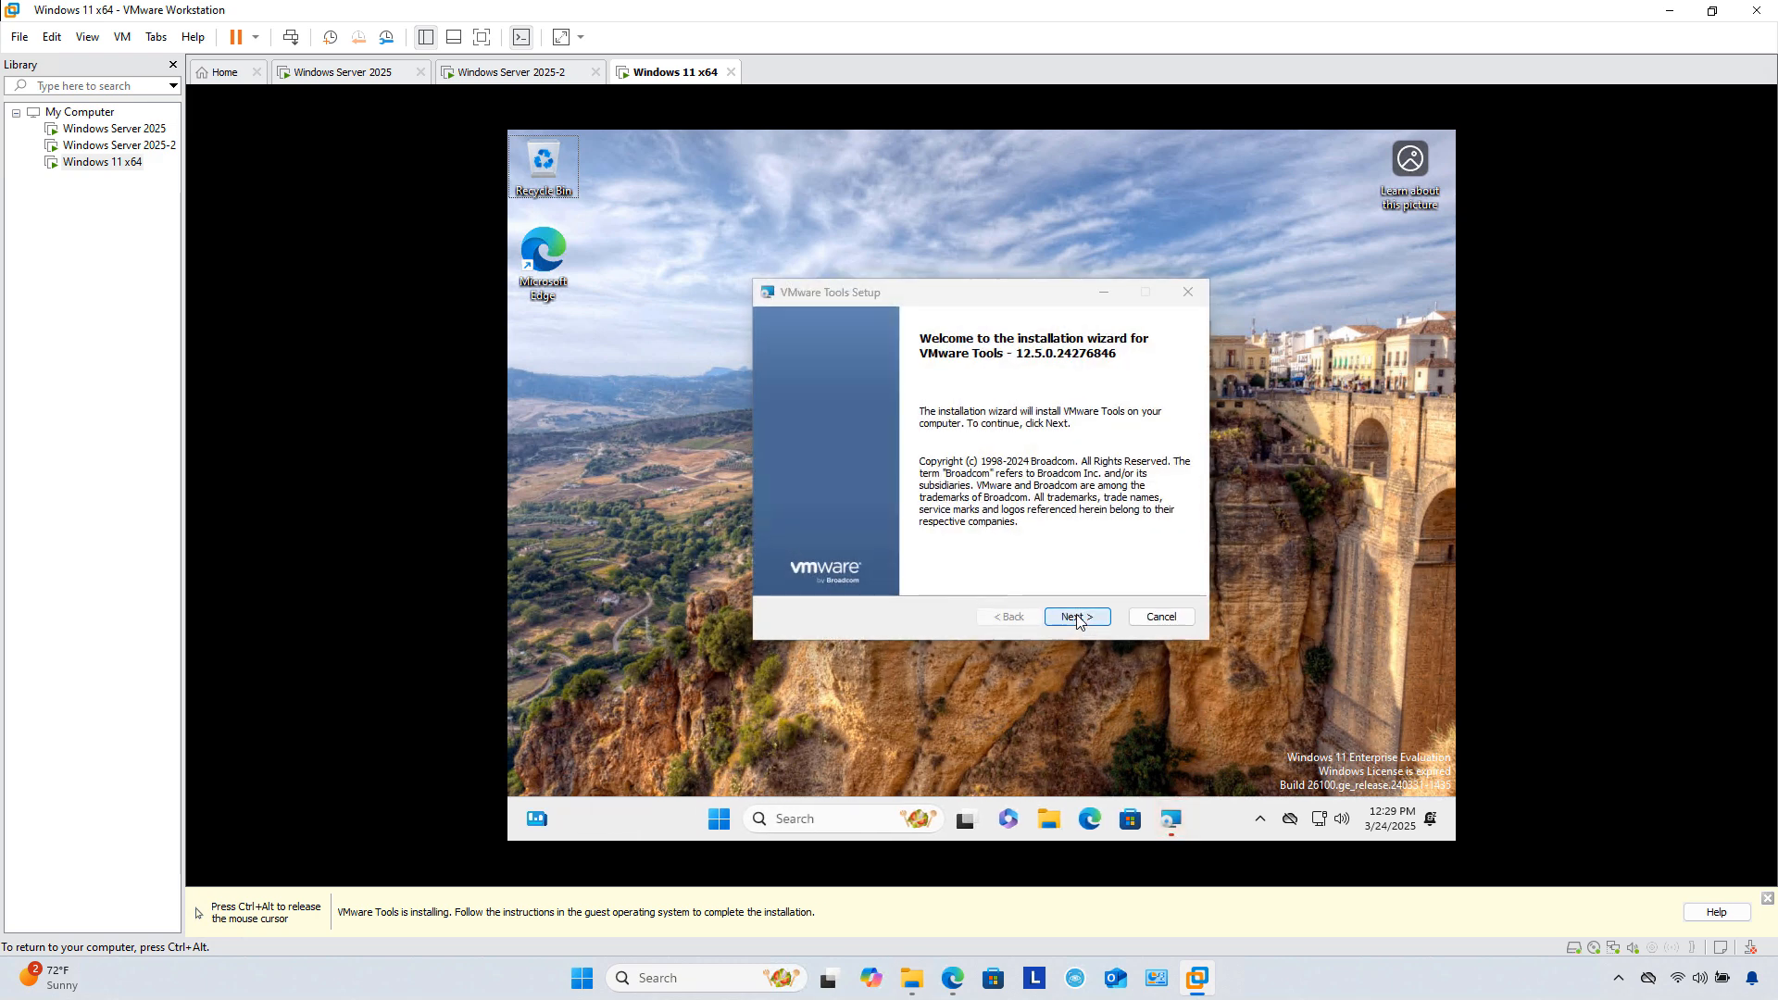
Step: Run the VMware Tools typical setup to completion and restart the guest
left_click(1077, 617)
left_click(1077, 616)
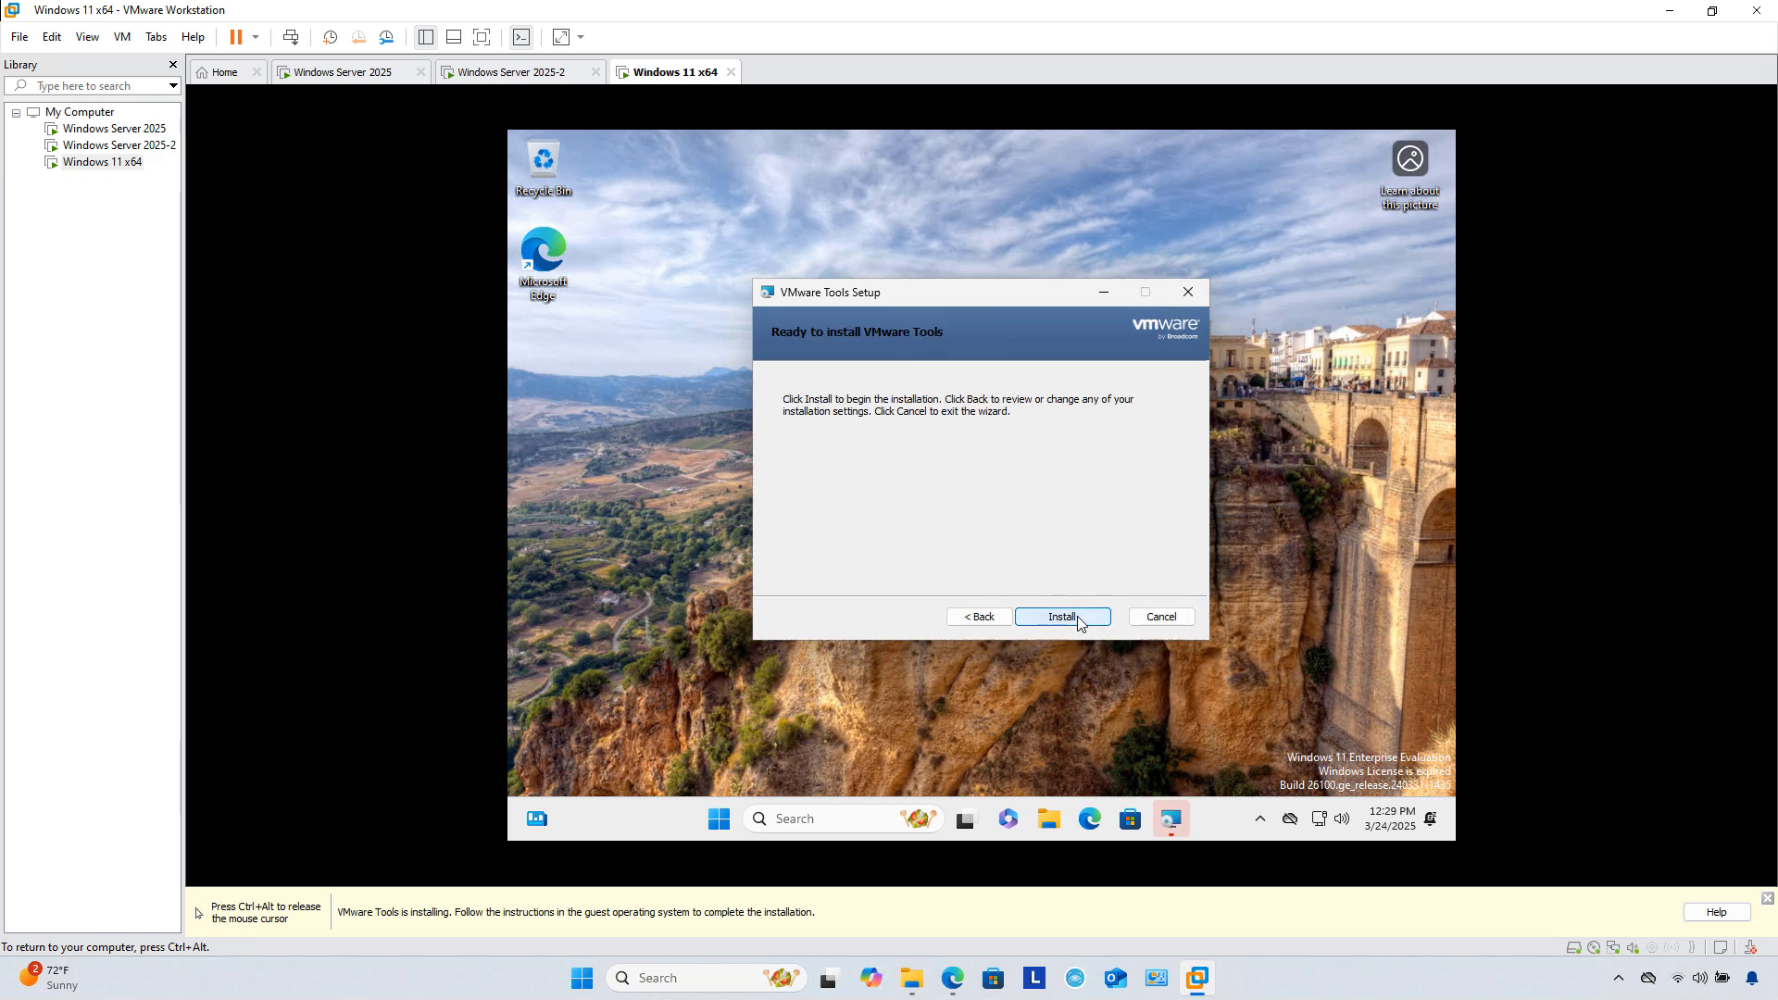
left_click(1077, 617)
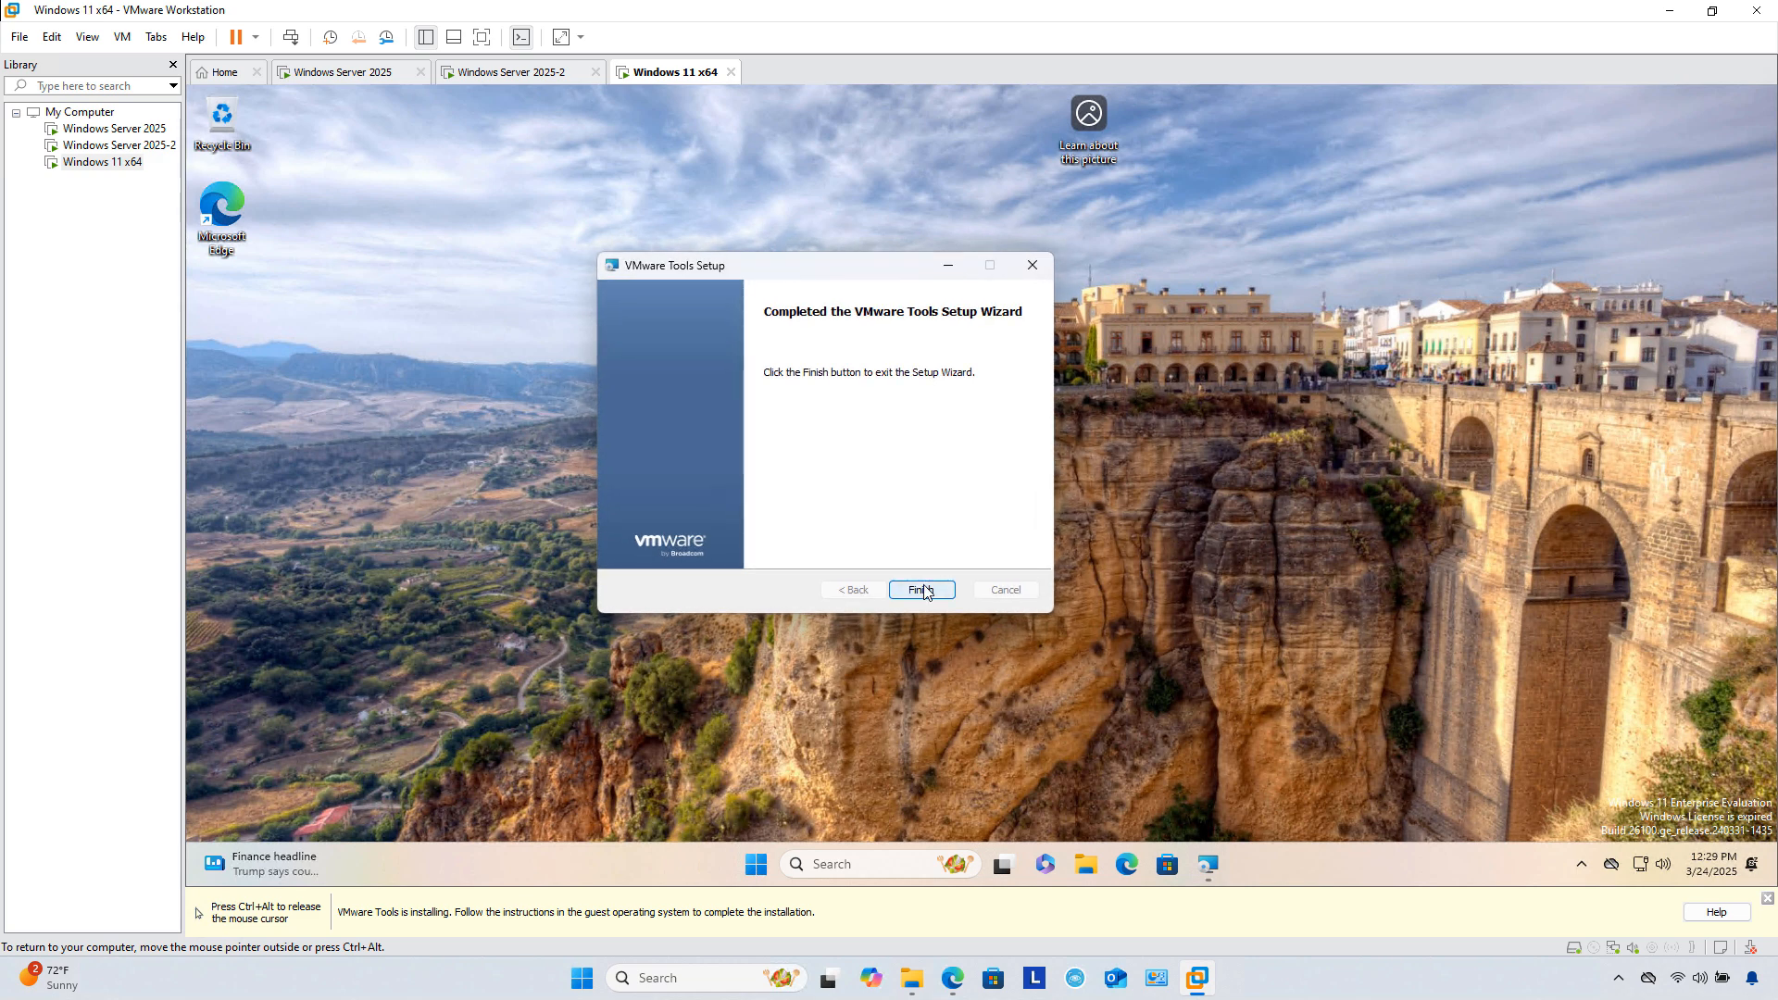
left_click(922, 590)
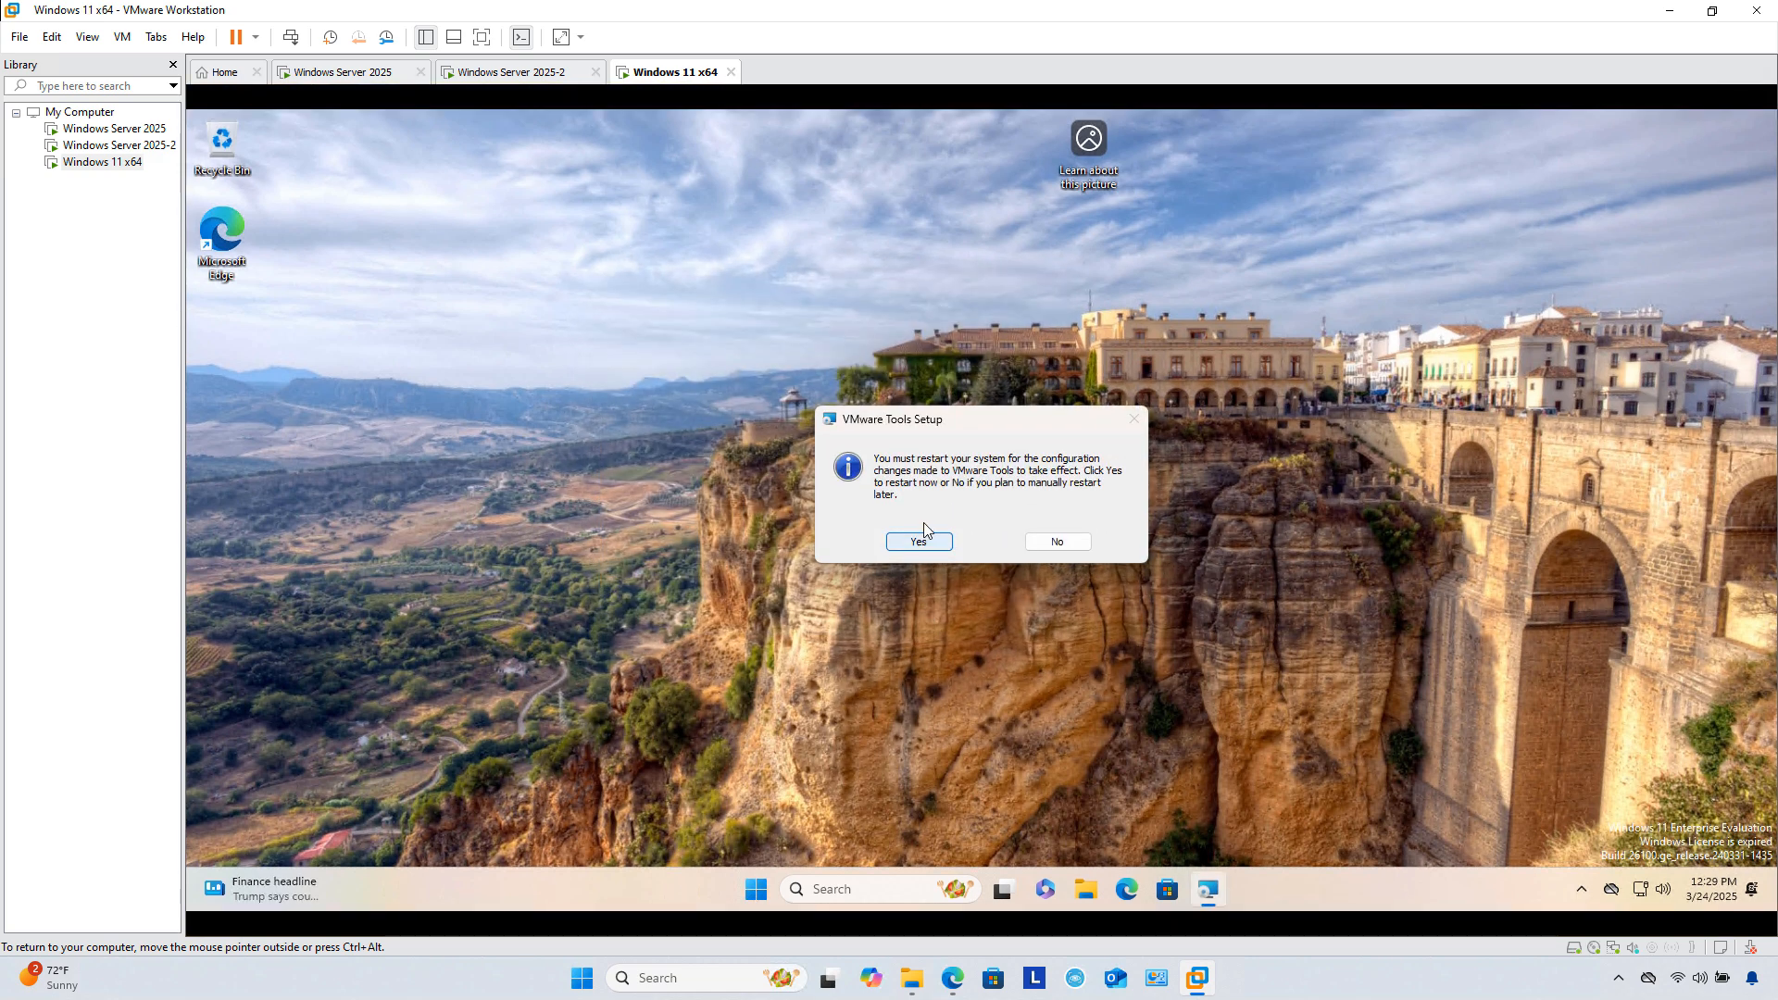
left_click(924, 528)
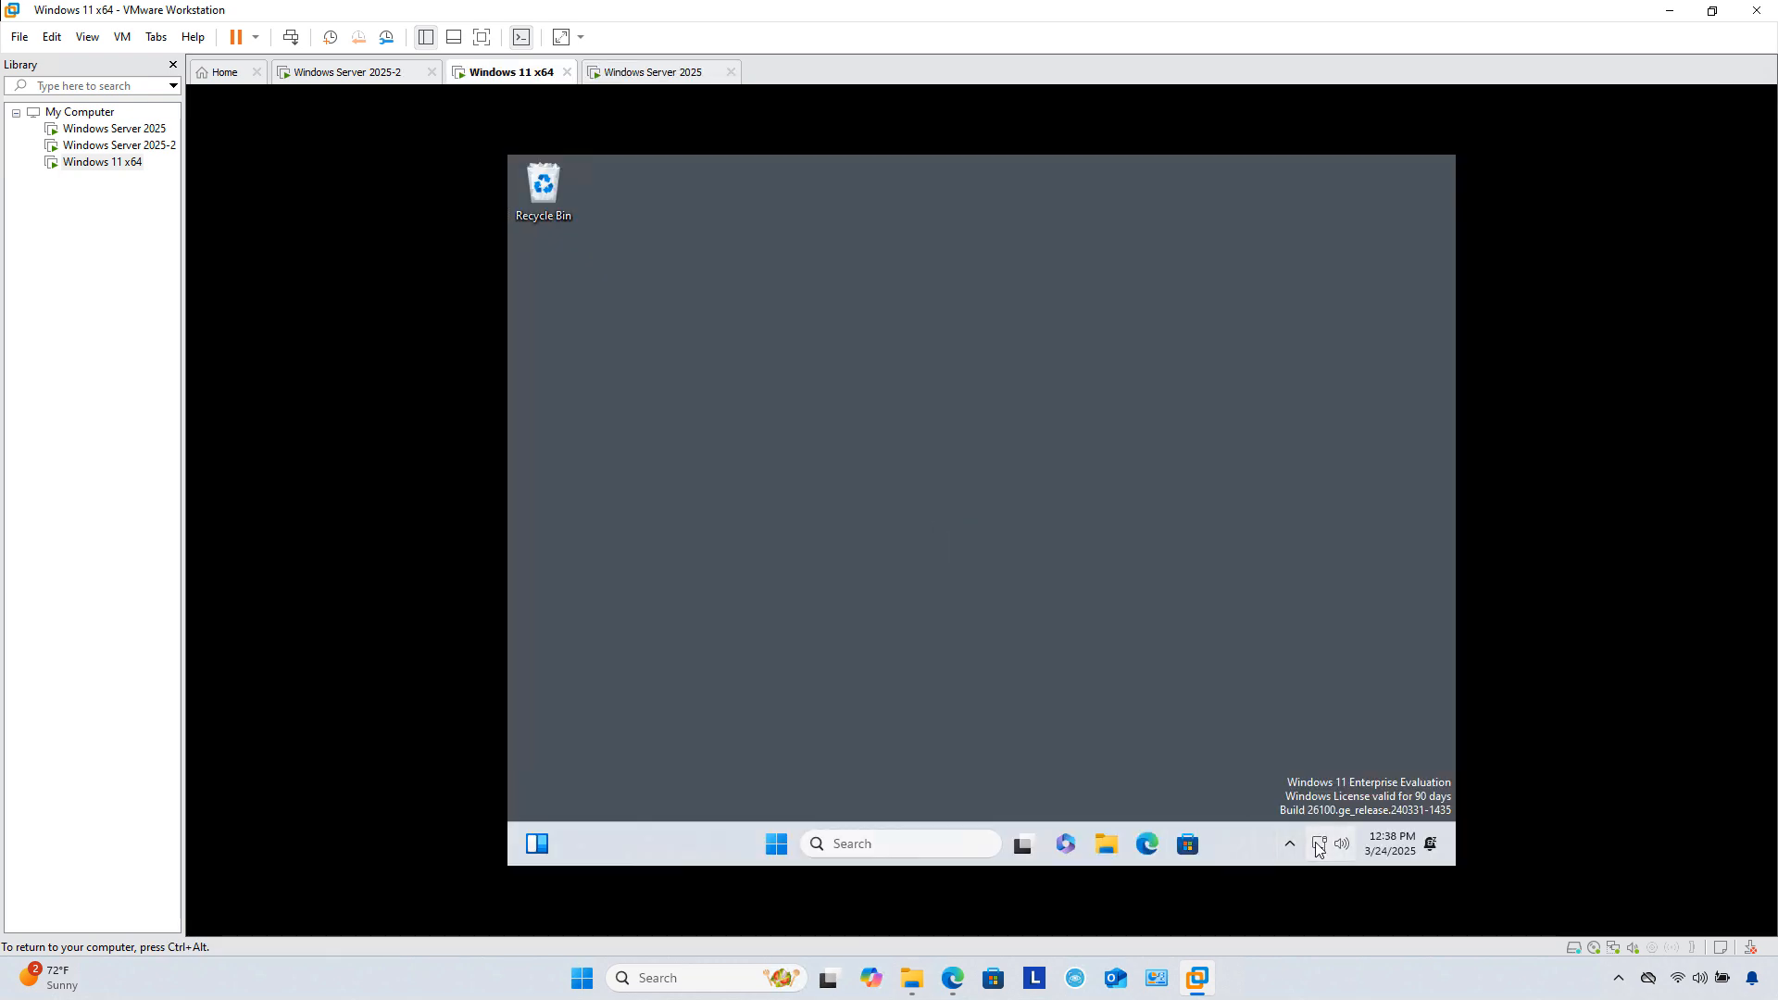
Step: Set Ethernet to manual IPv4 192.168.175.102, mask 255.255.255.0, gateway 192.168.175.2, DNS 192.168.175.100
right_click(1319, 844)
left_click(1313, 793)
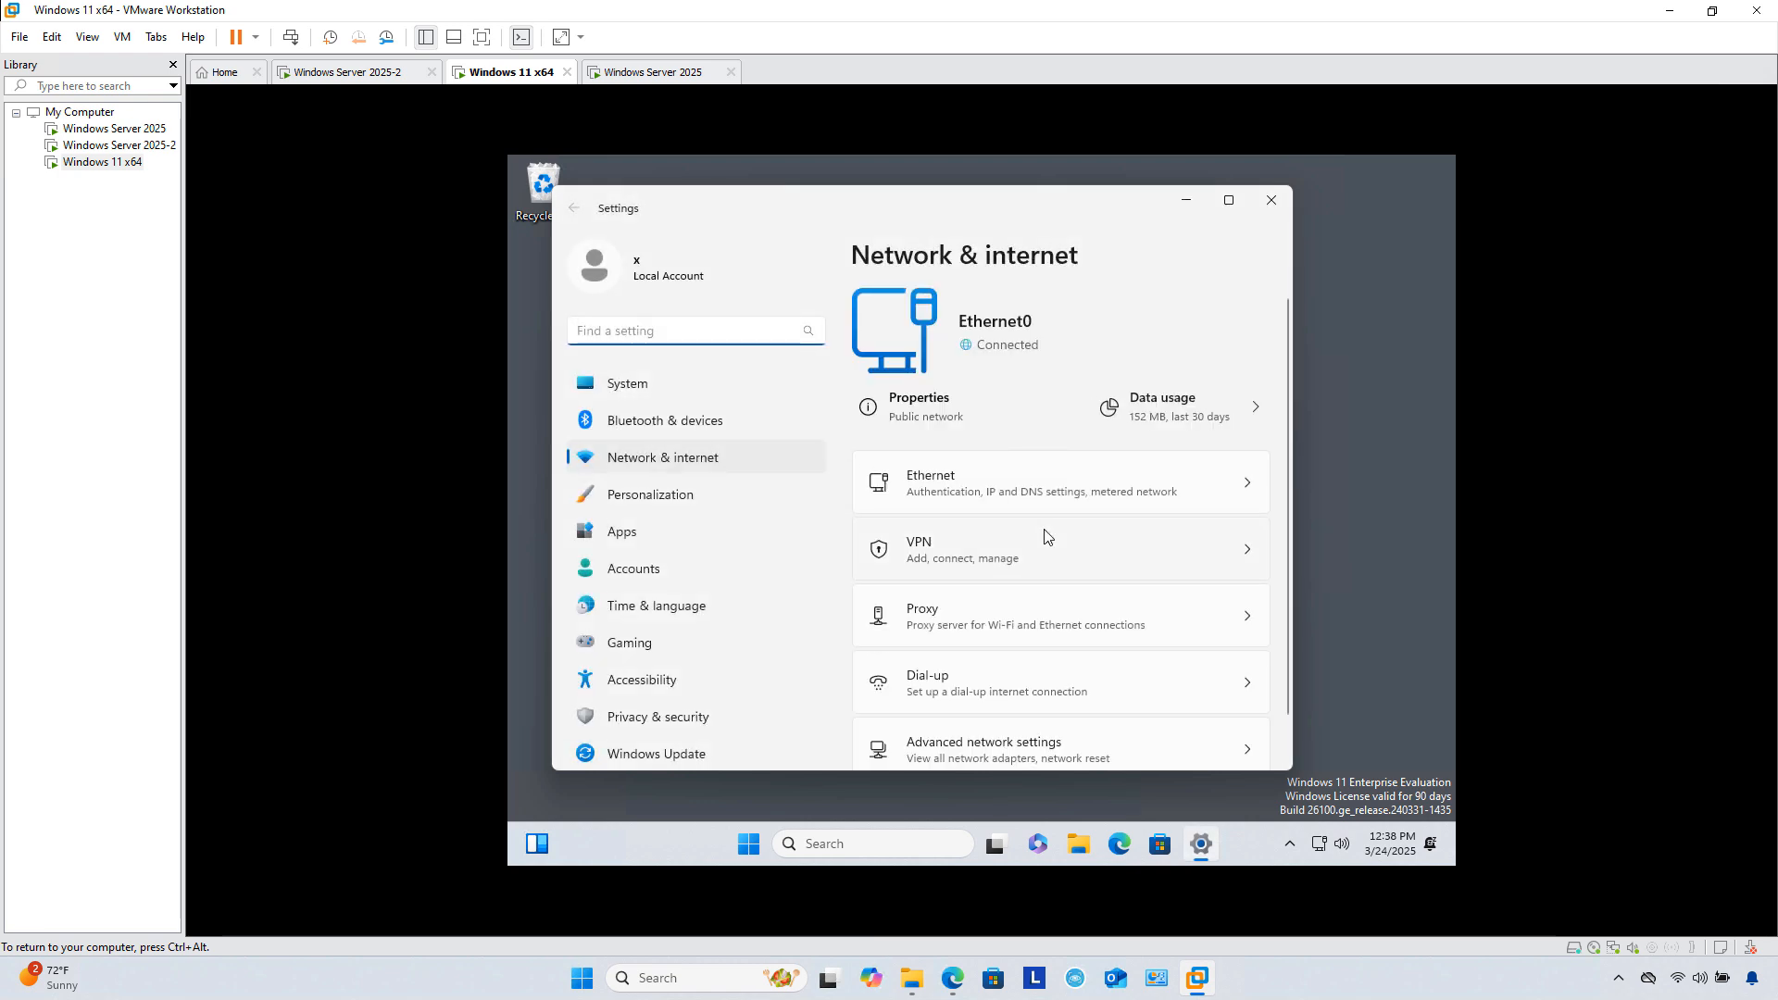
left_click(995, 476)
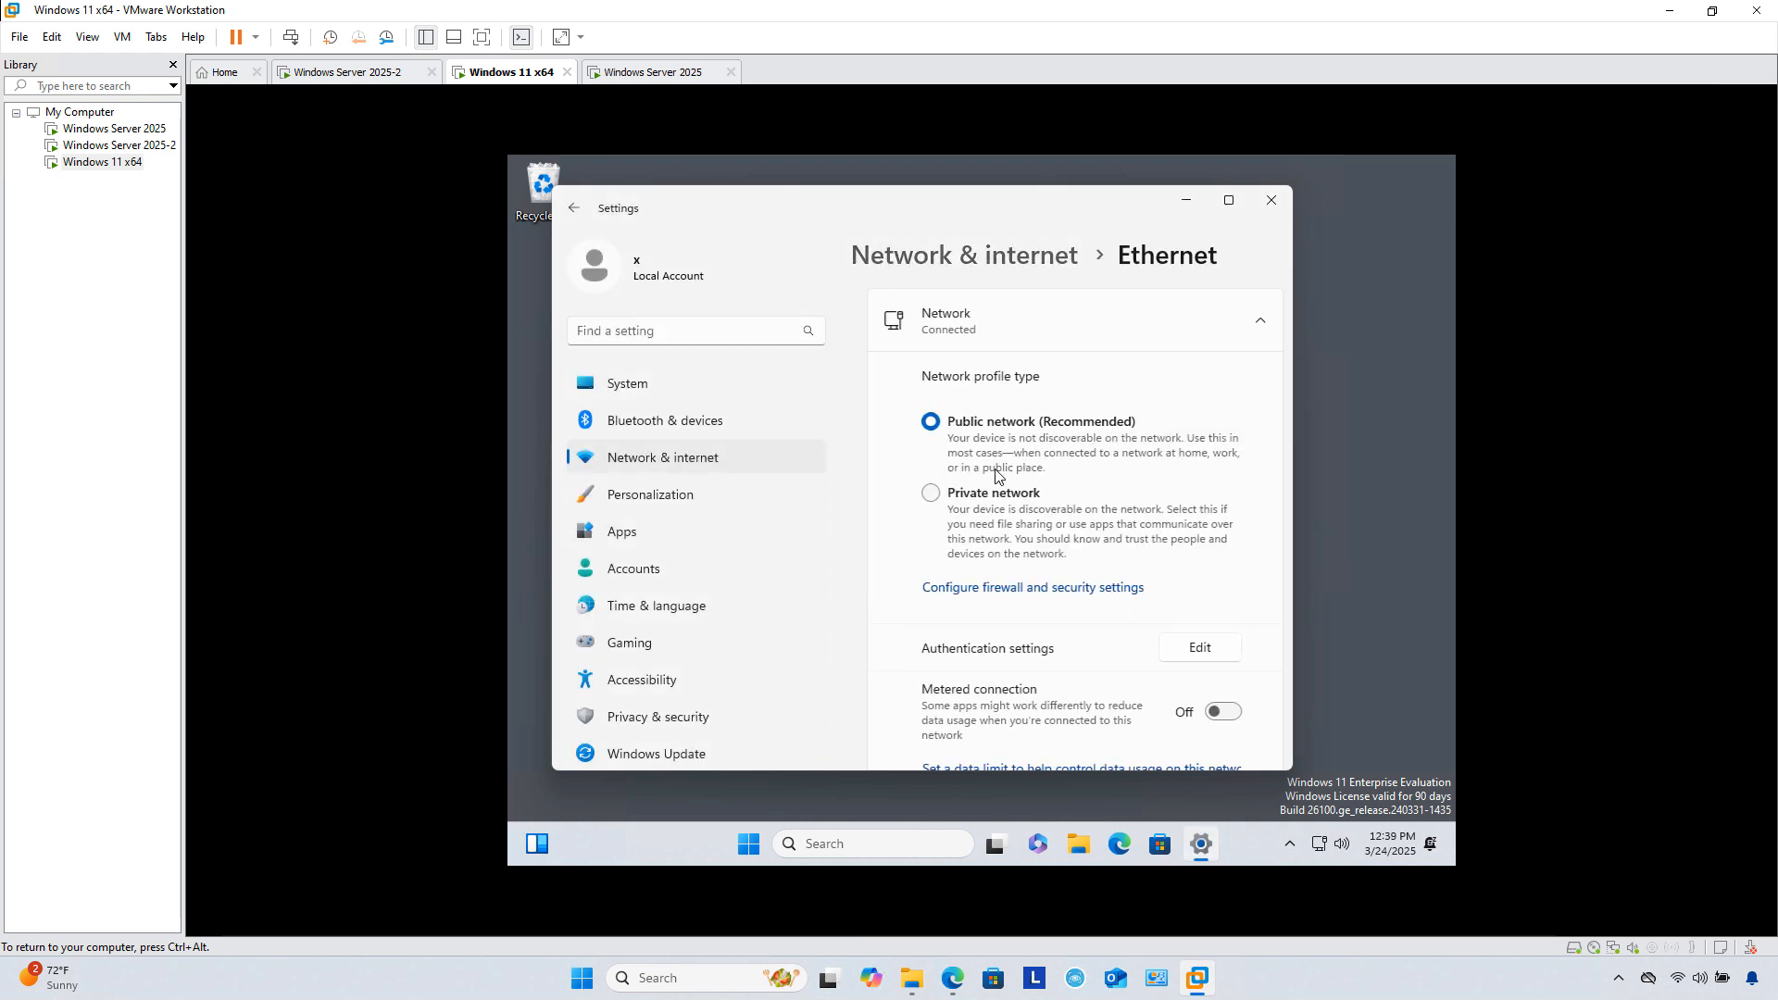
scroll(1100, 557, "down", 2)
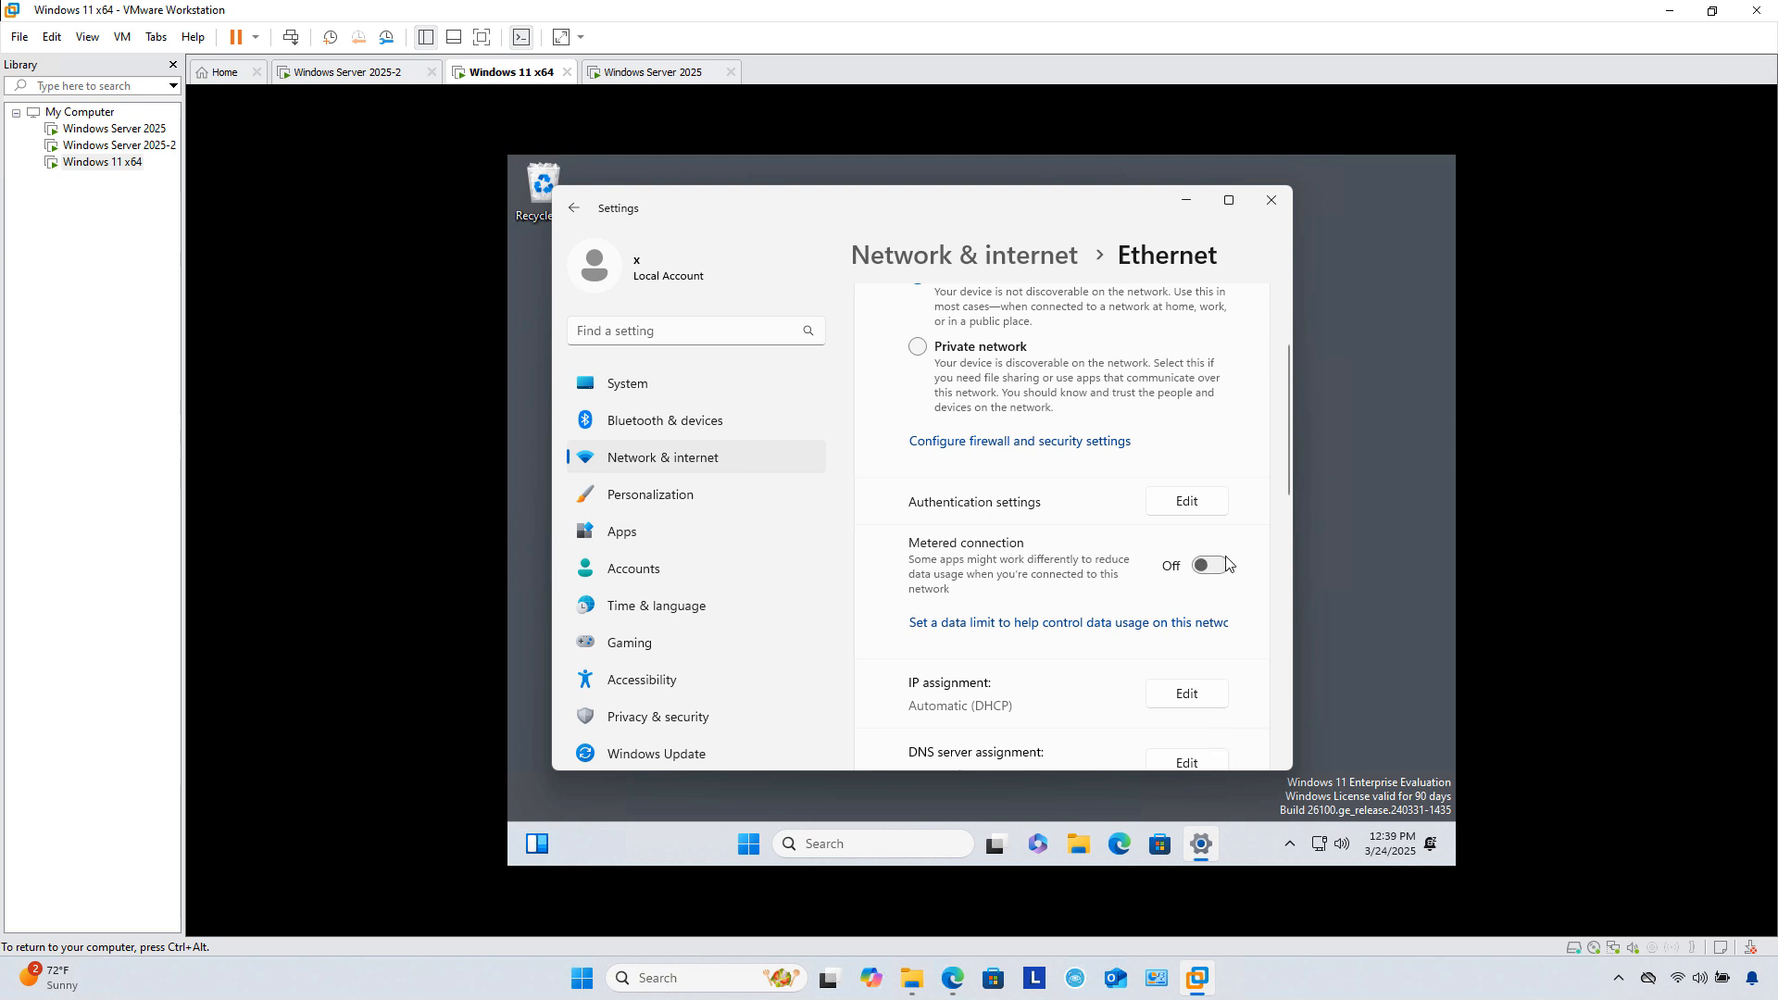
left_click(1204, 695)
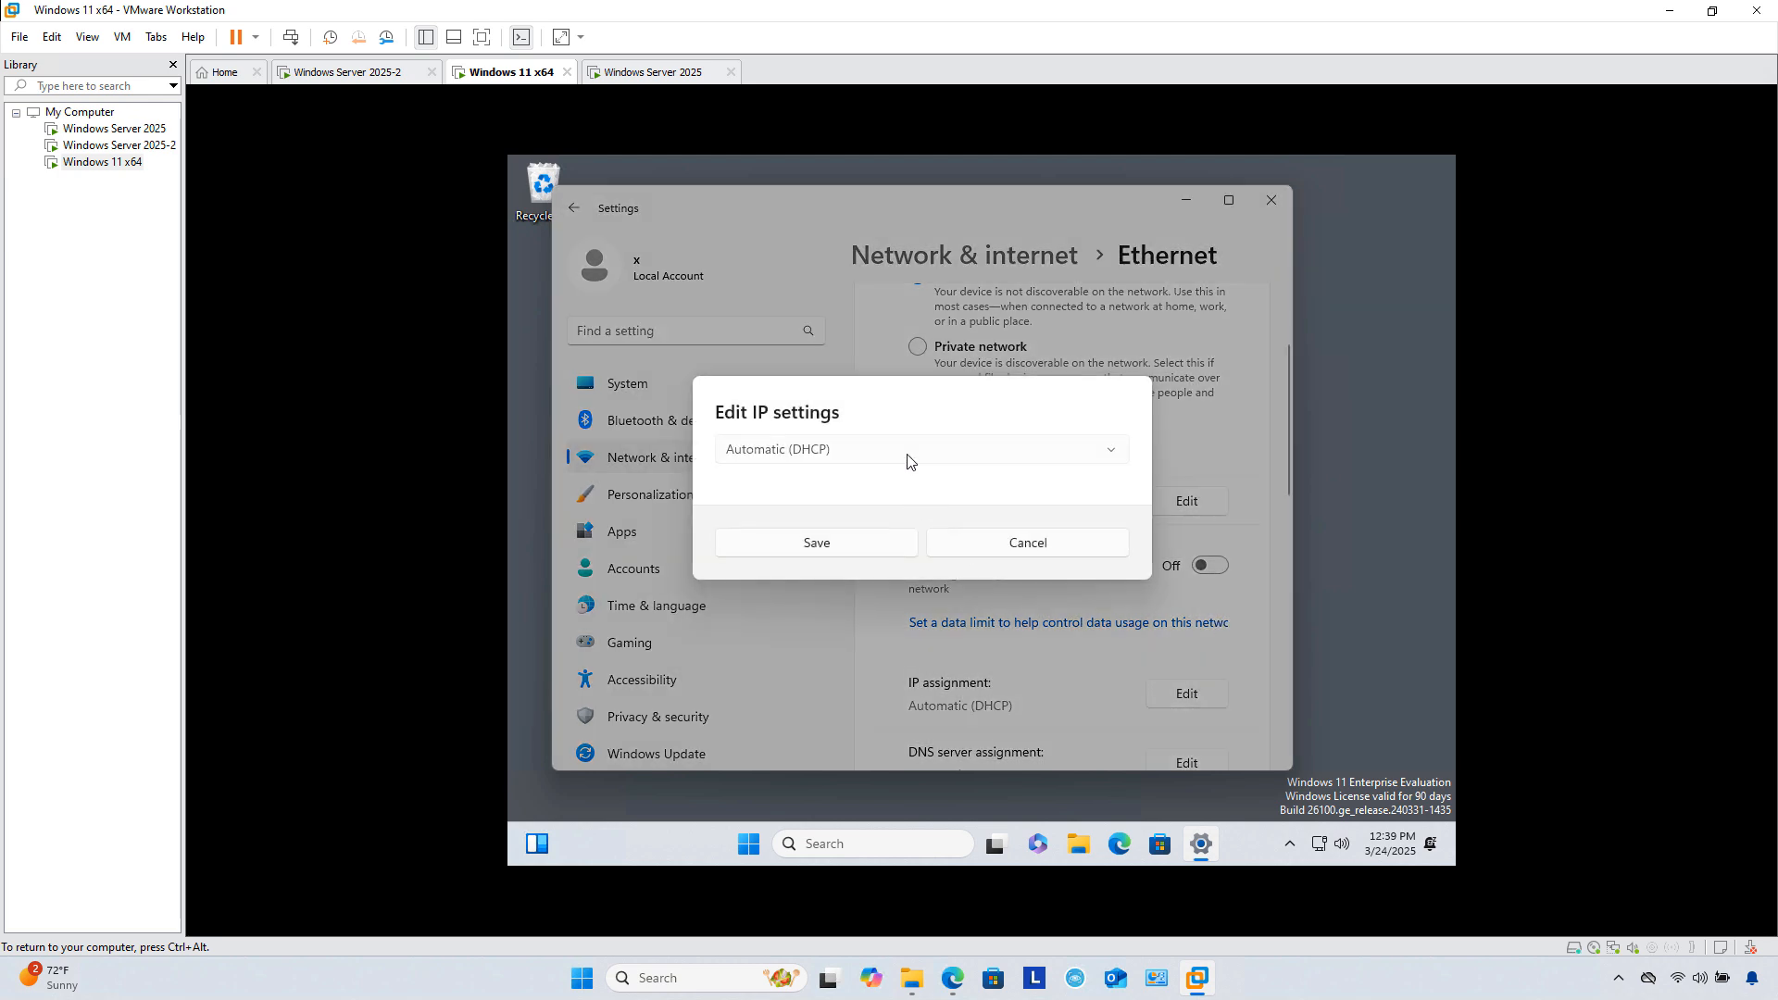
left_click(904, 456)
left_click(786, 491)
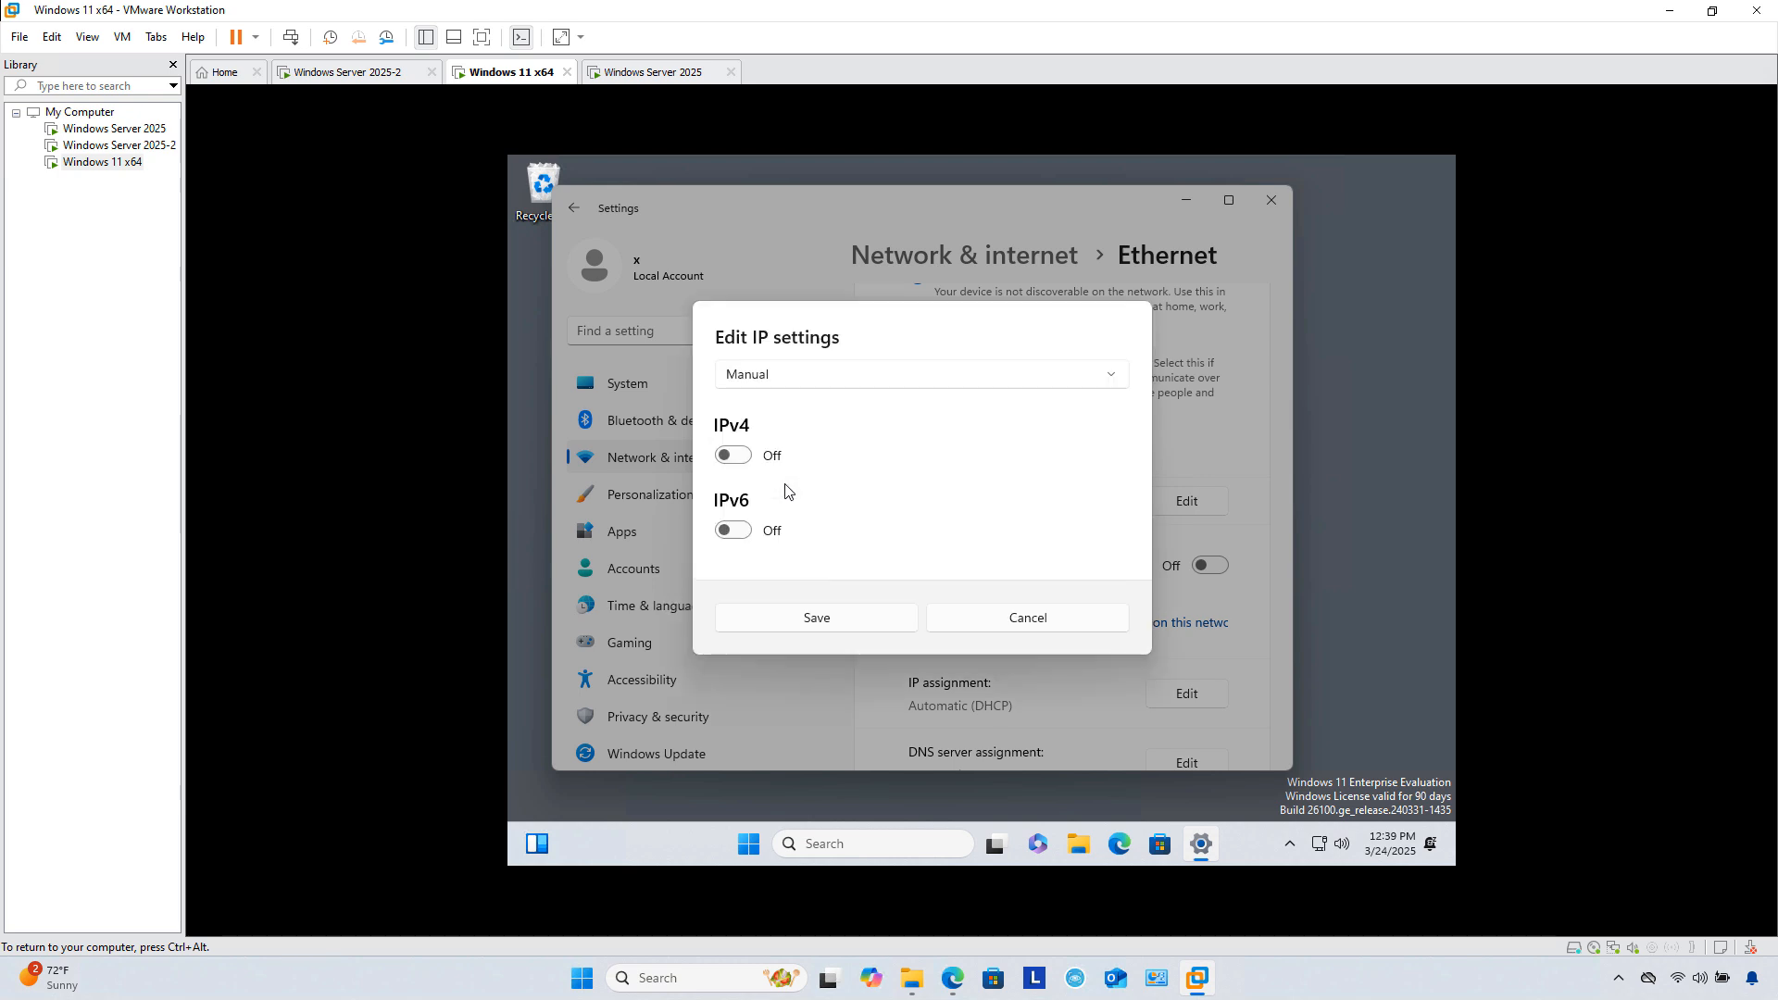
left_click(733, 455)
left_click(789, 399)
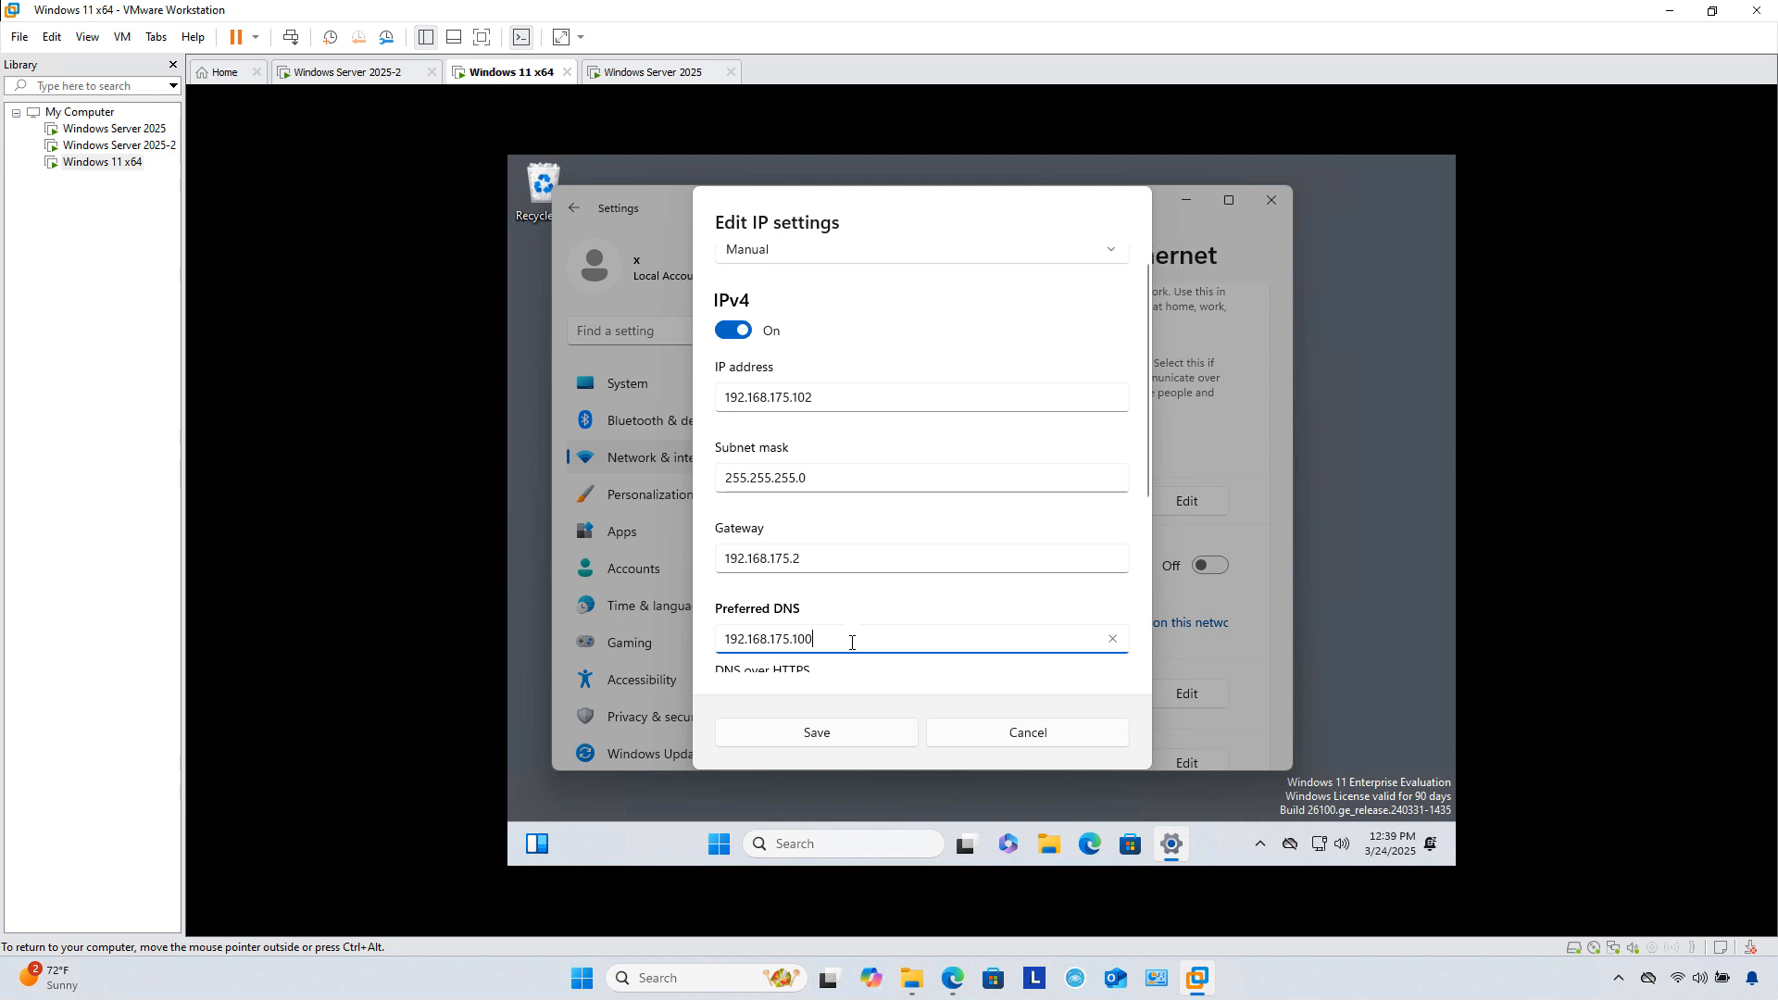
left_click(824, 739)
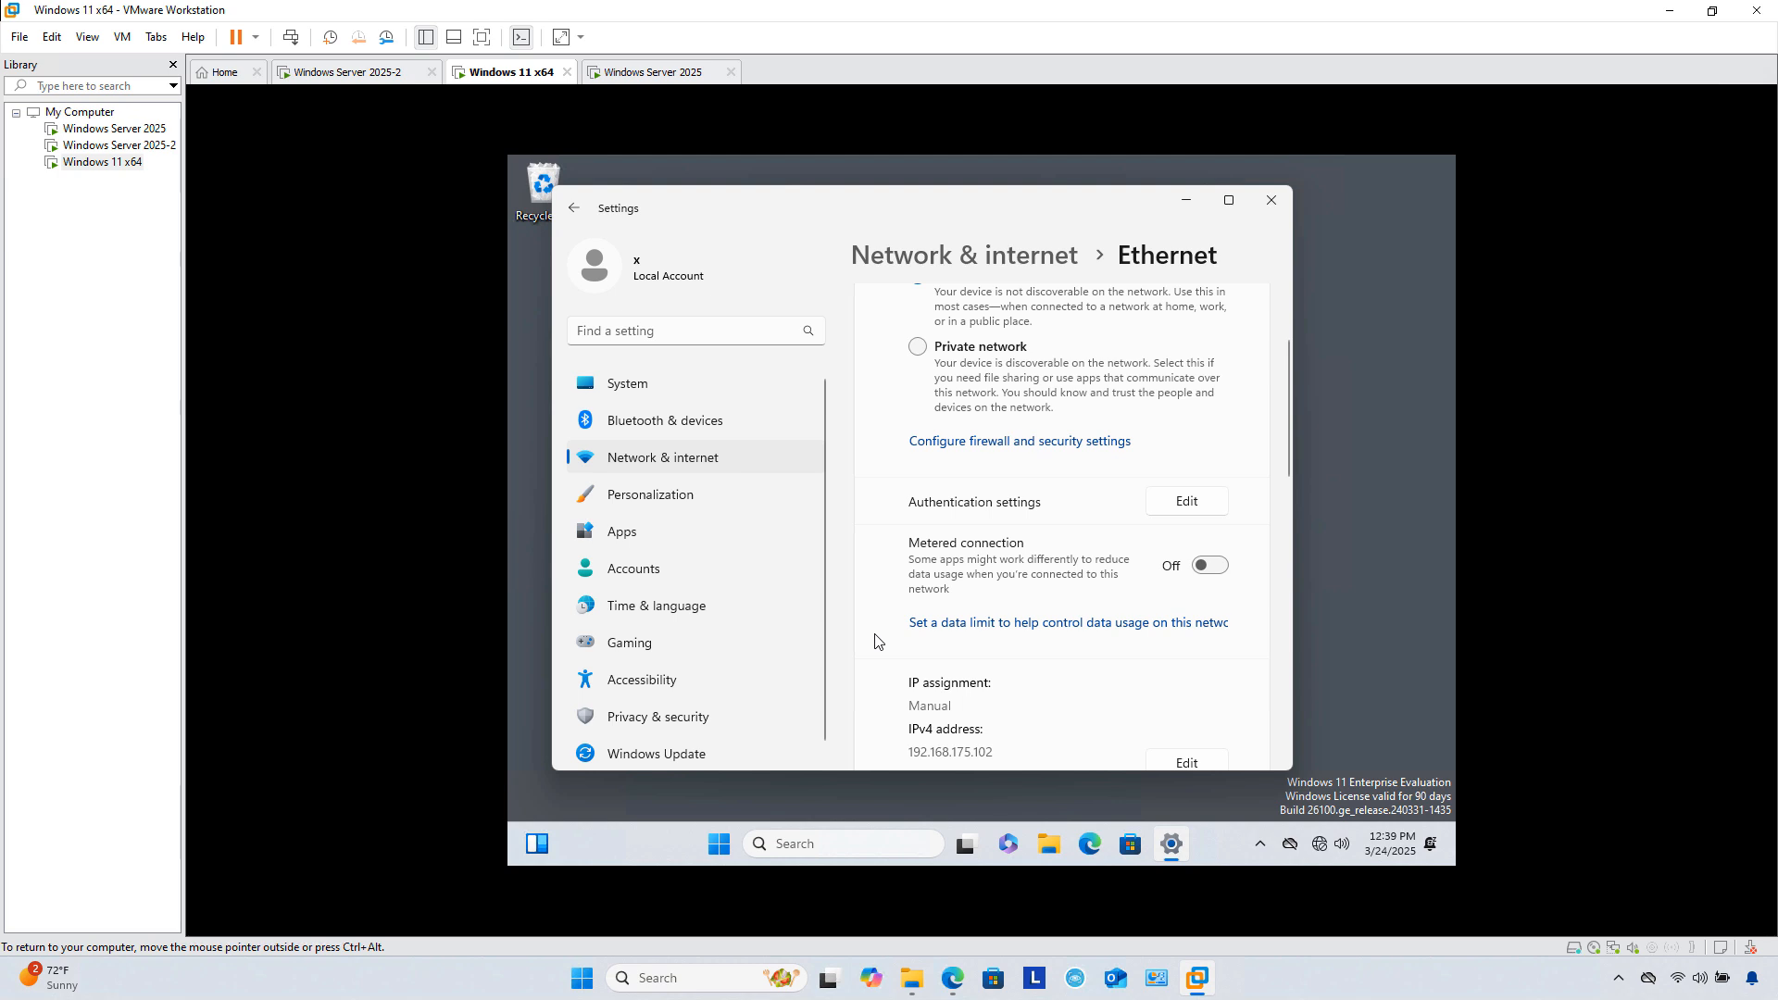
Step: Rename the Windows 11 PC to Clien01 under System > About and restart it
left_click(628, 386)
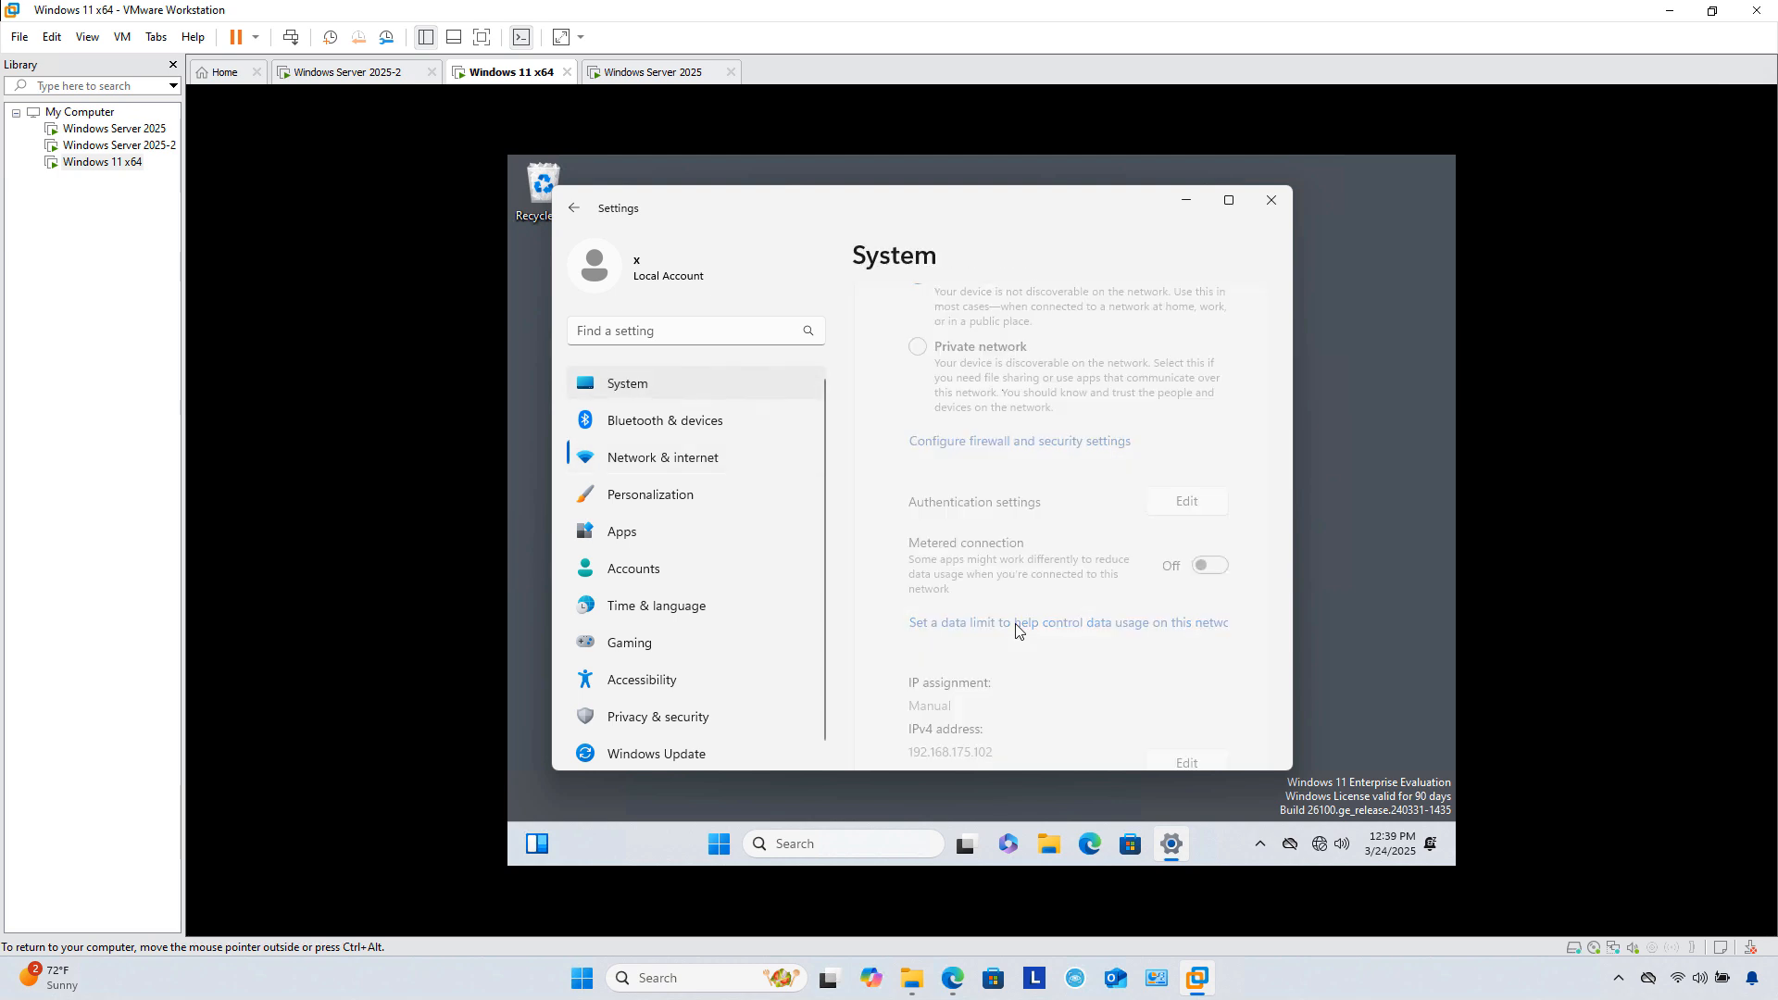
scroll(1016, 627, "down", 15)
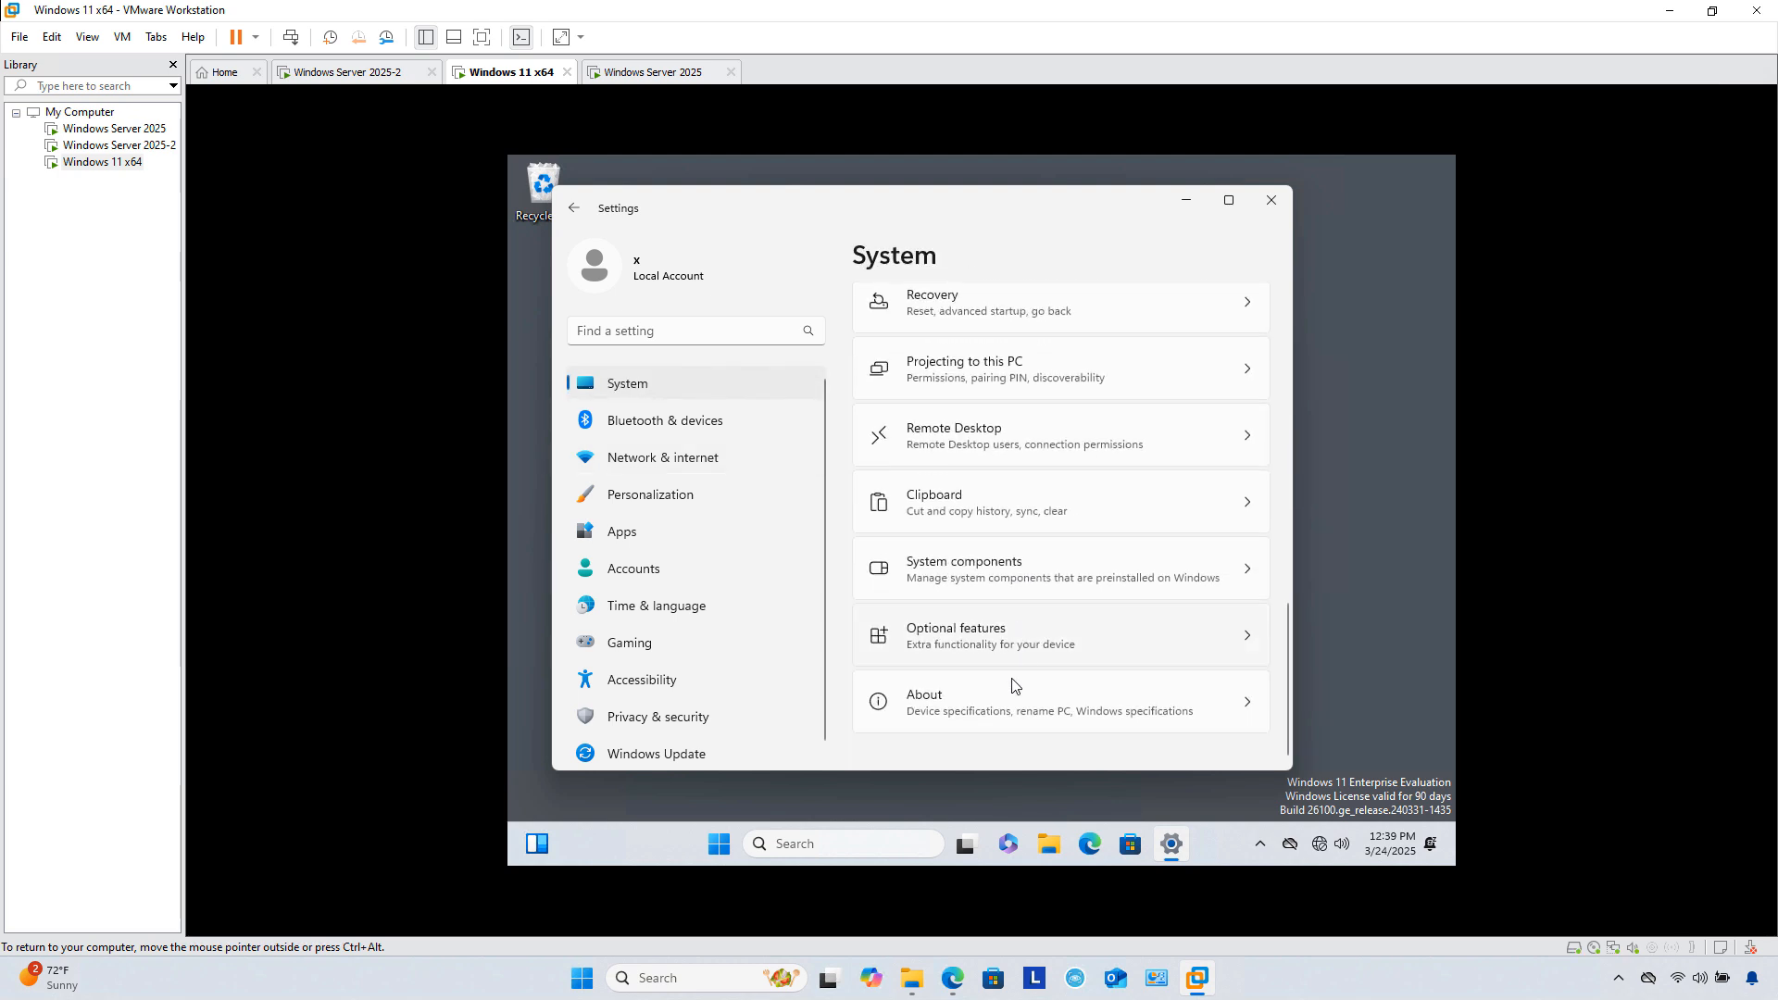
left_click(999, 690)
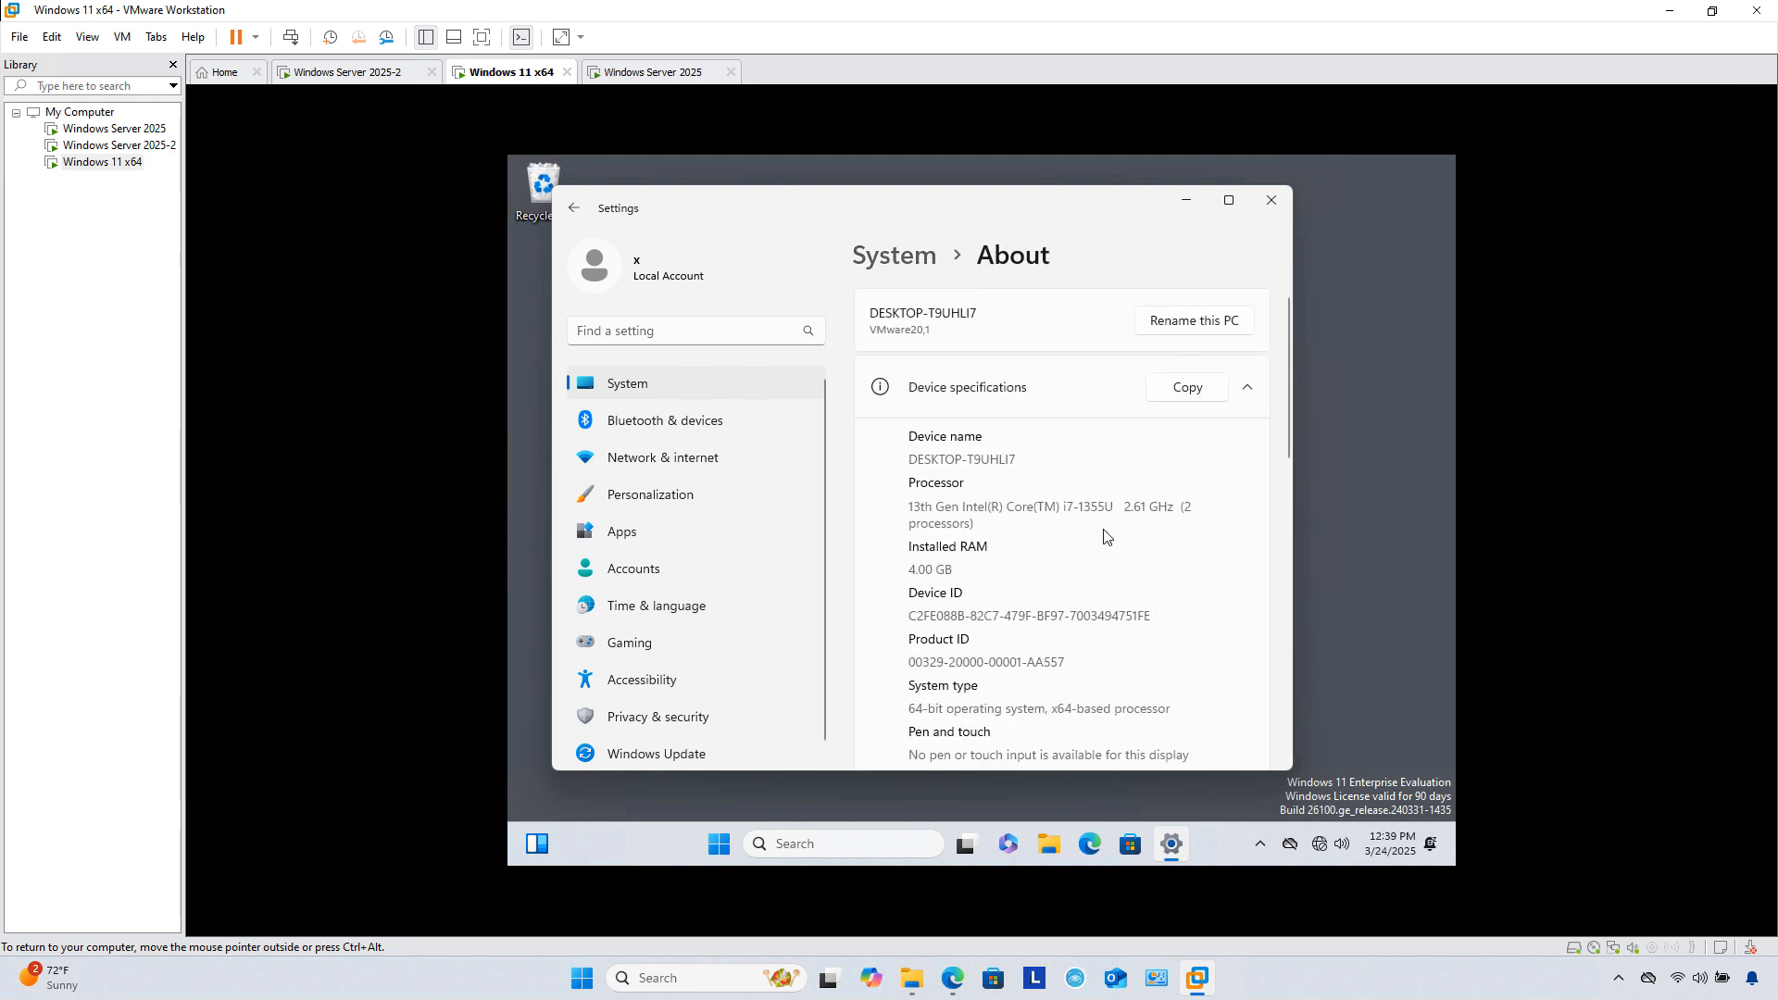
left_click(1181, 326)
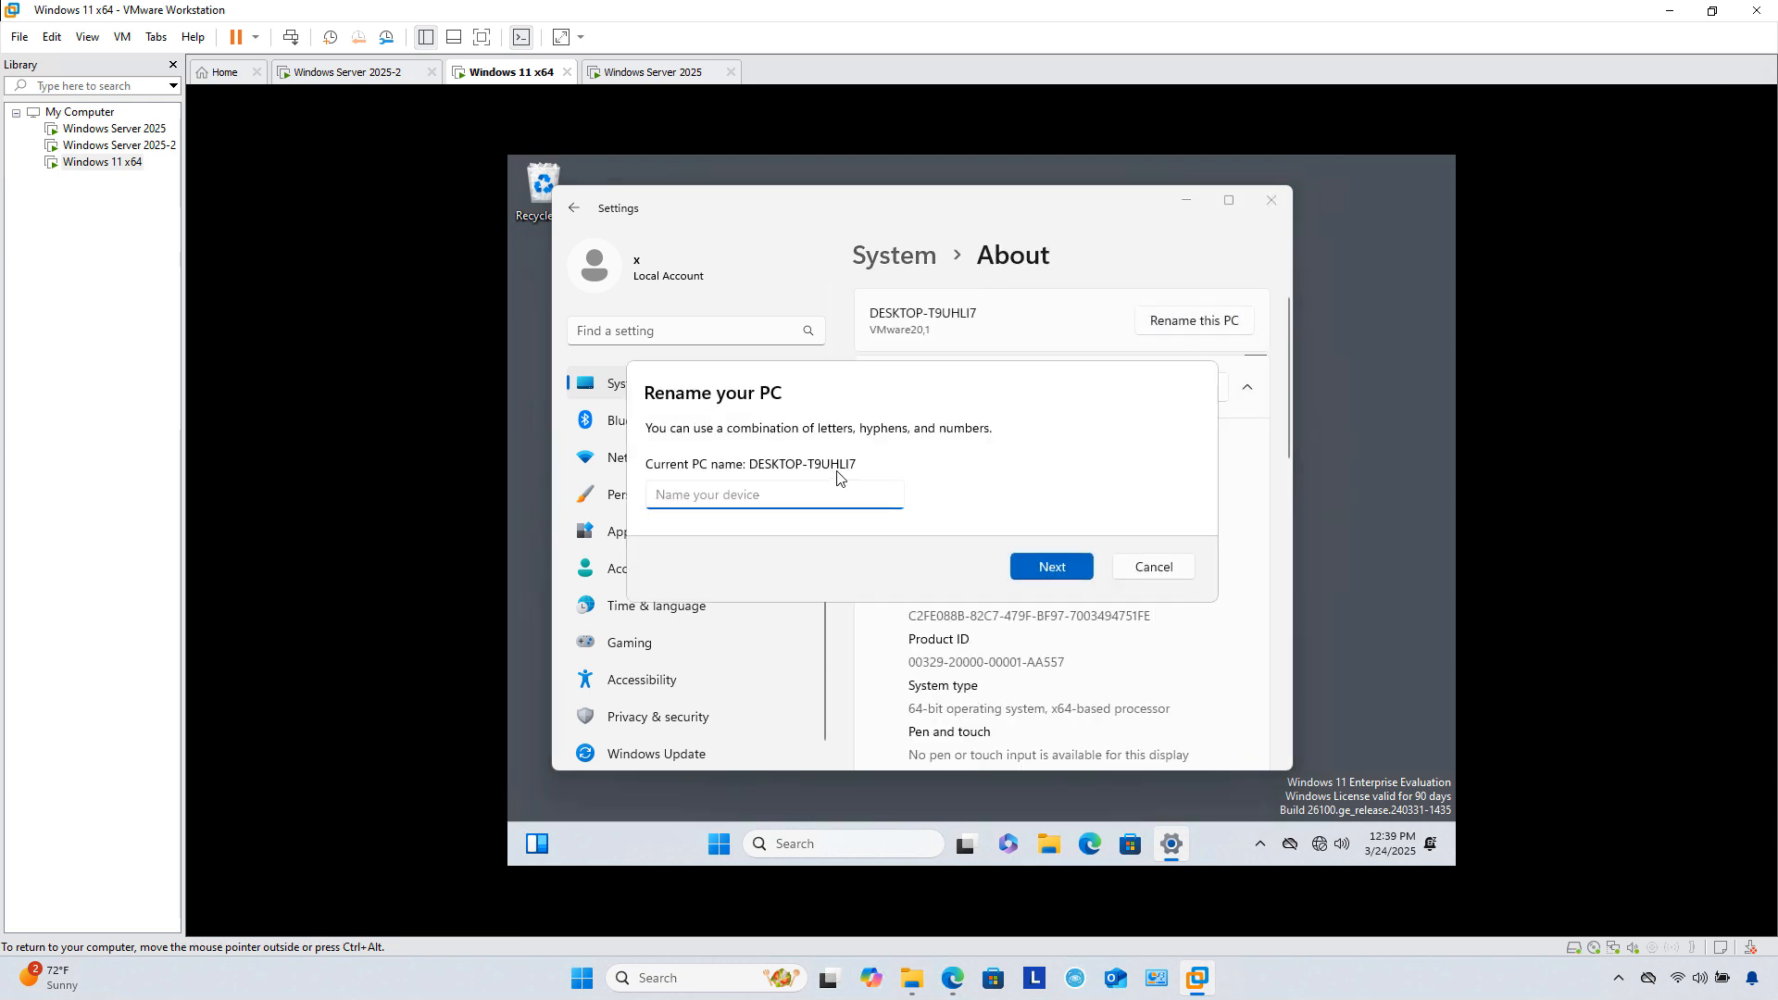
type("Clien01")
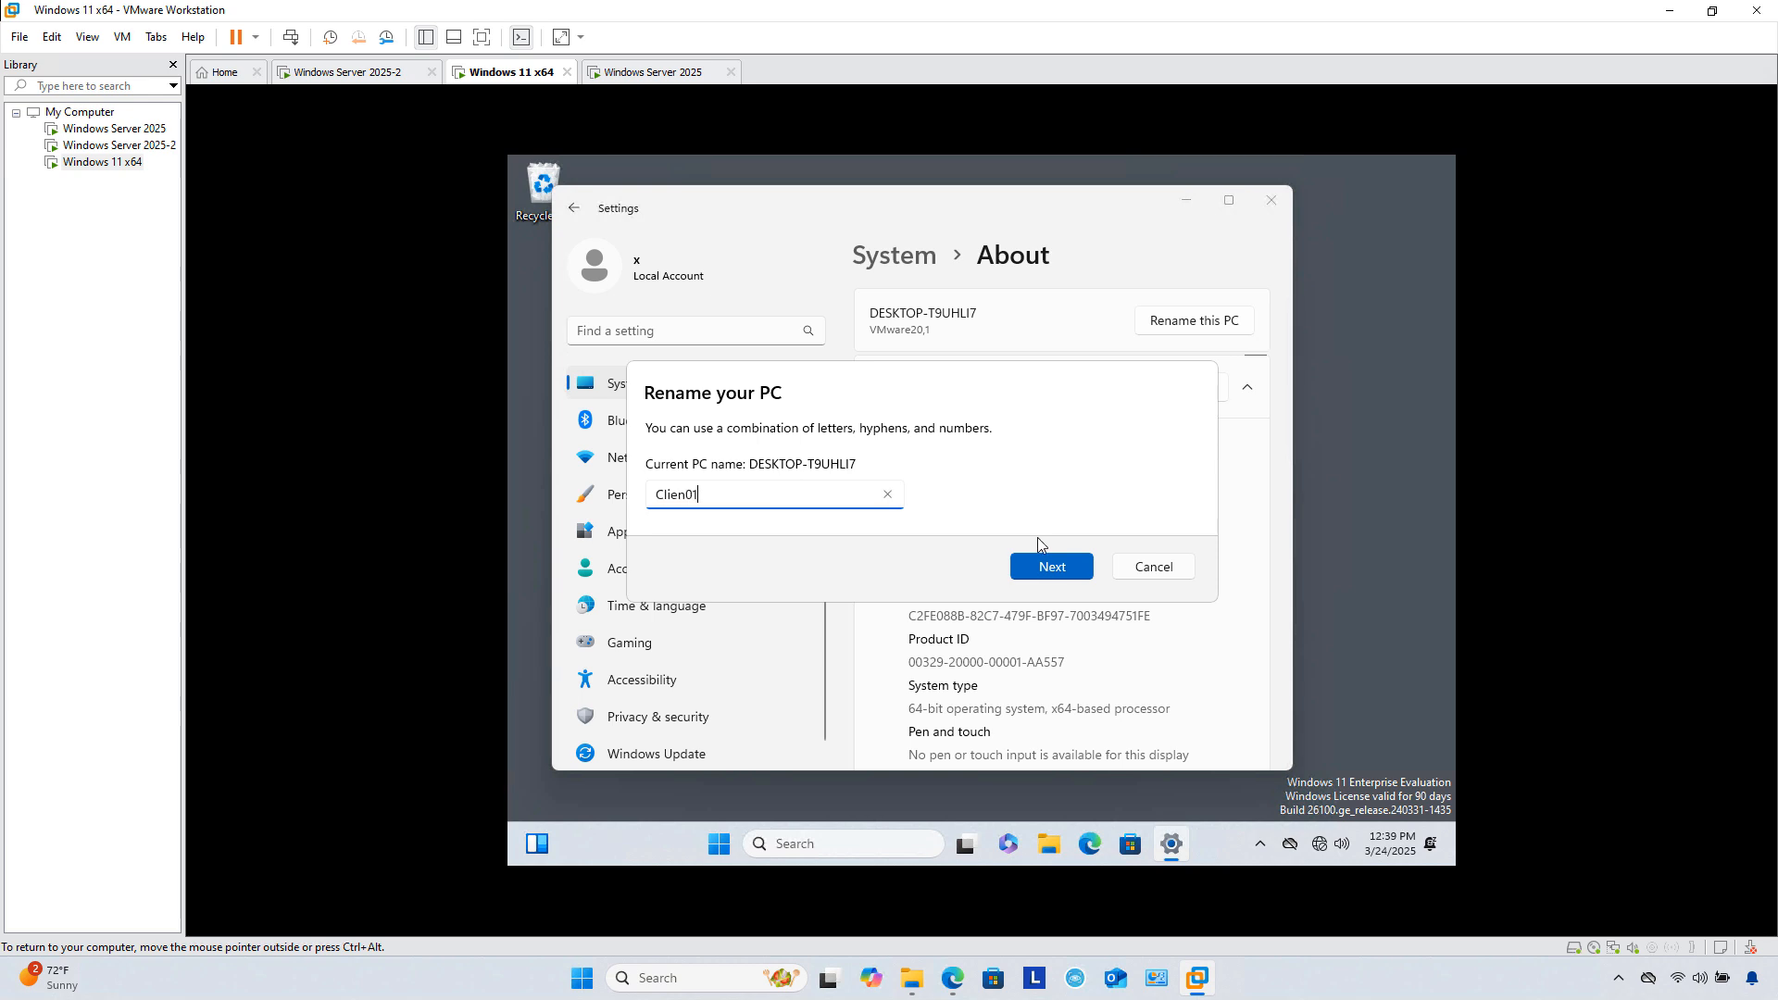
left_click(1052, 568)
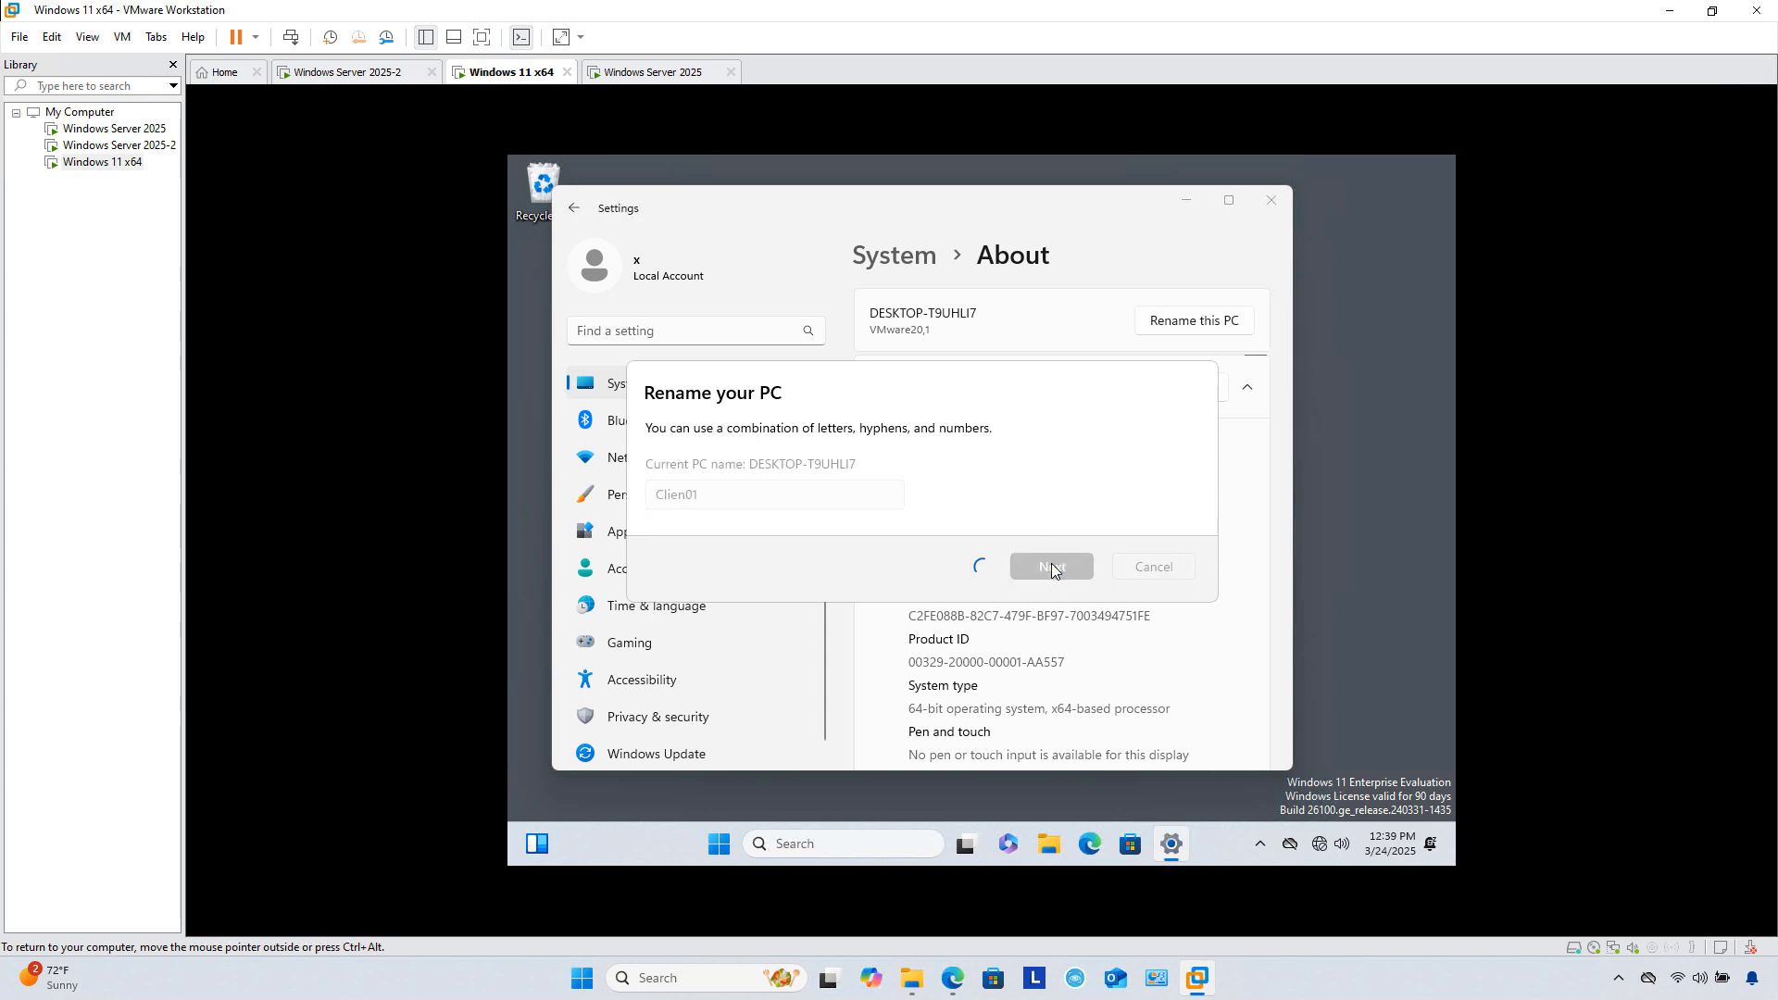
left_click(1031, 528)
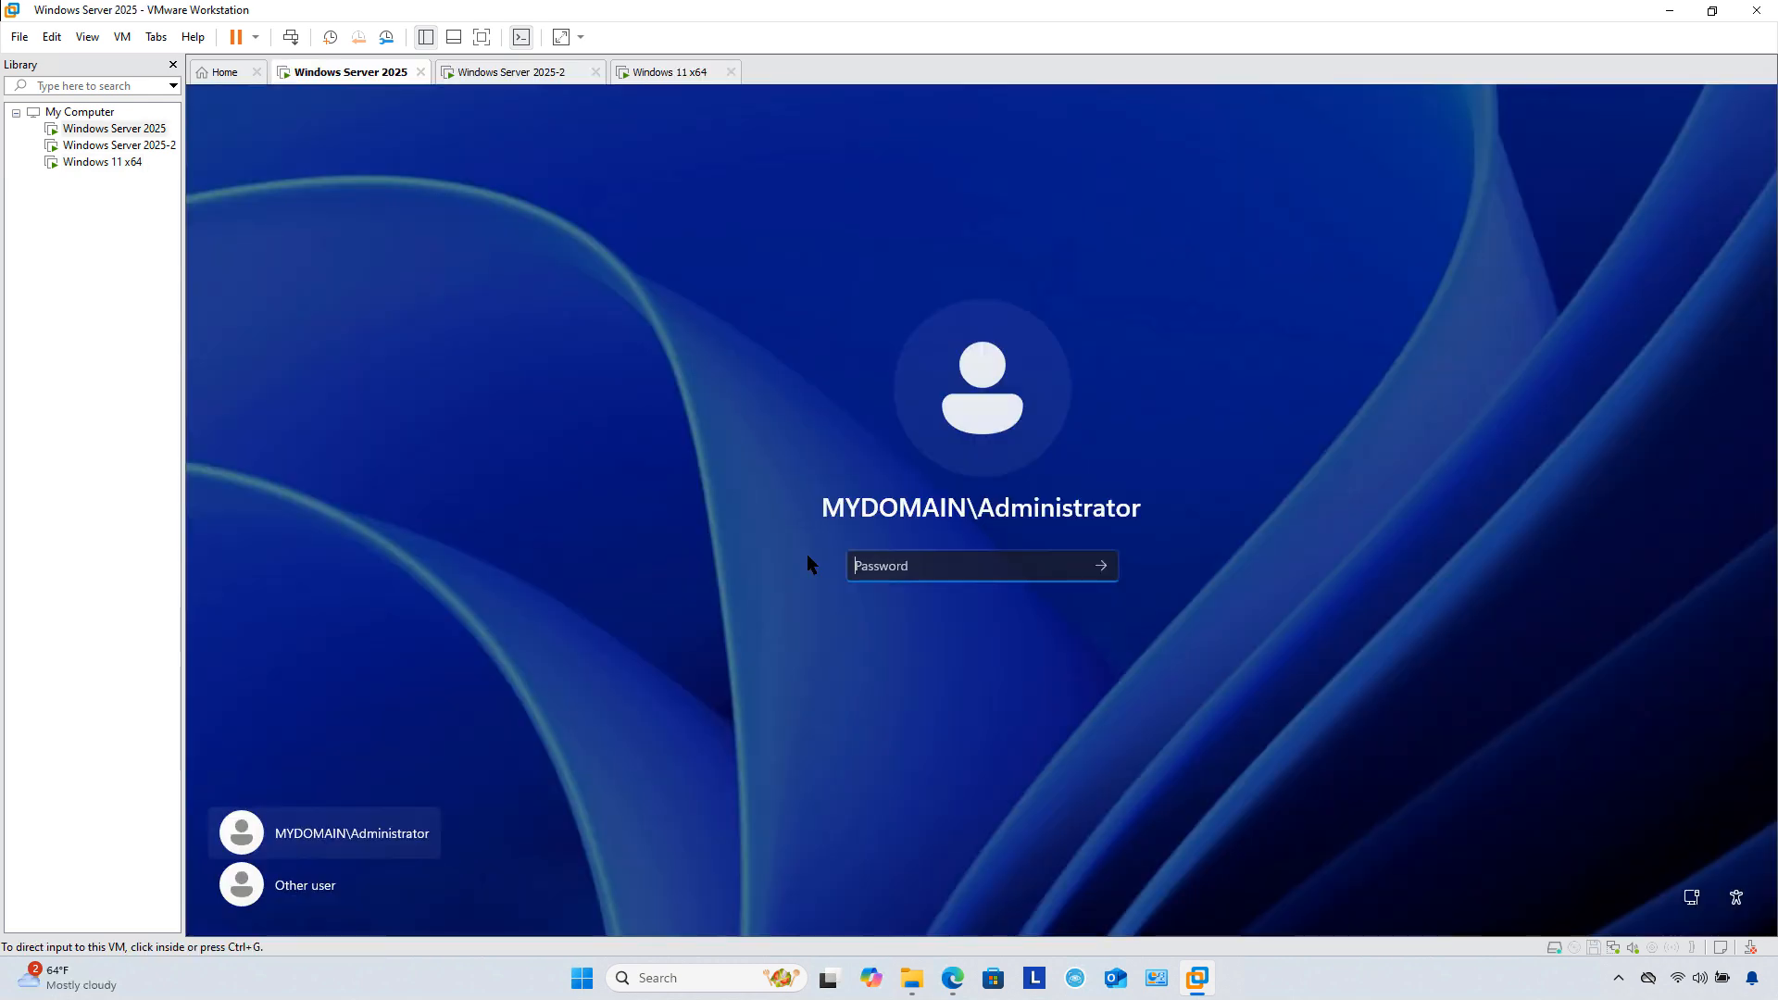
Step: Sign in to the Windows Server 2025 VM as the domain administrator
left_click(923, 565)
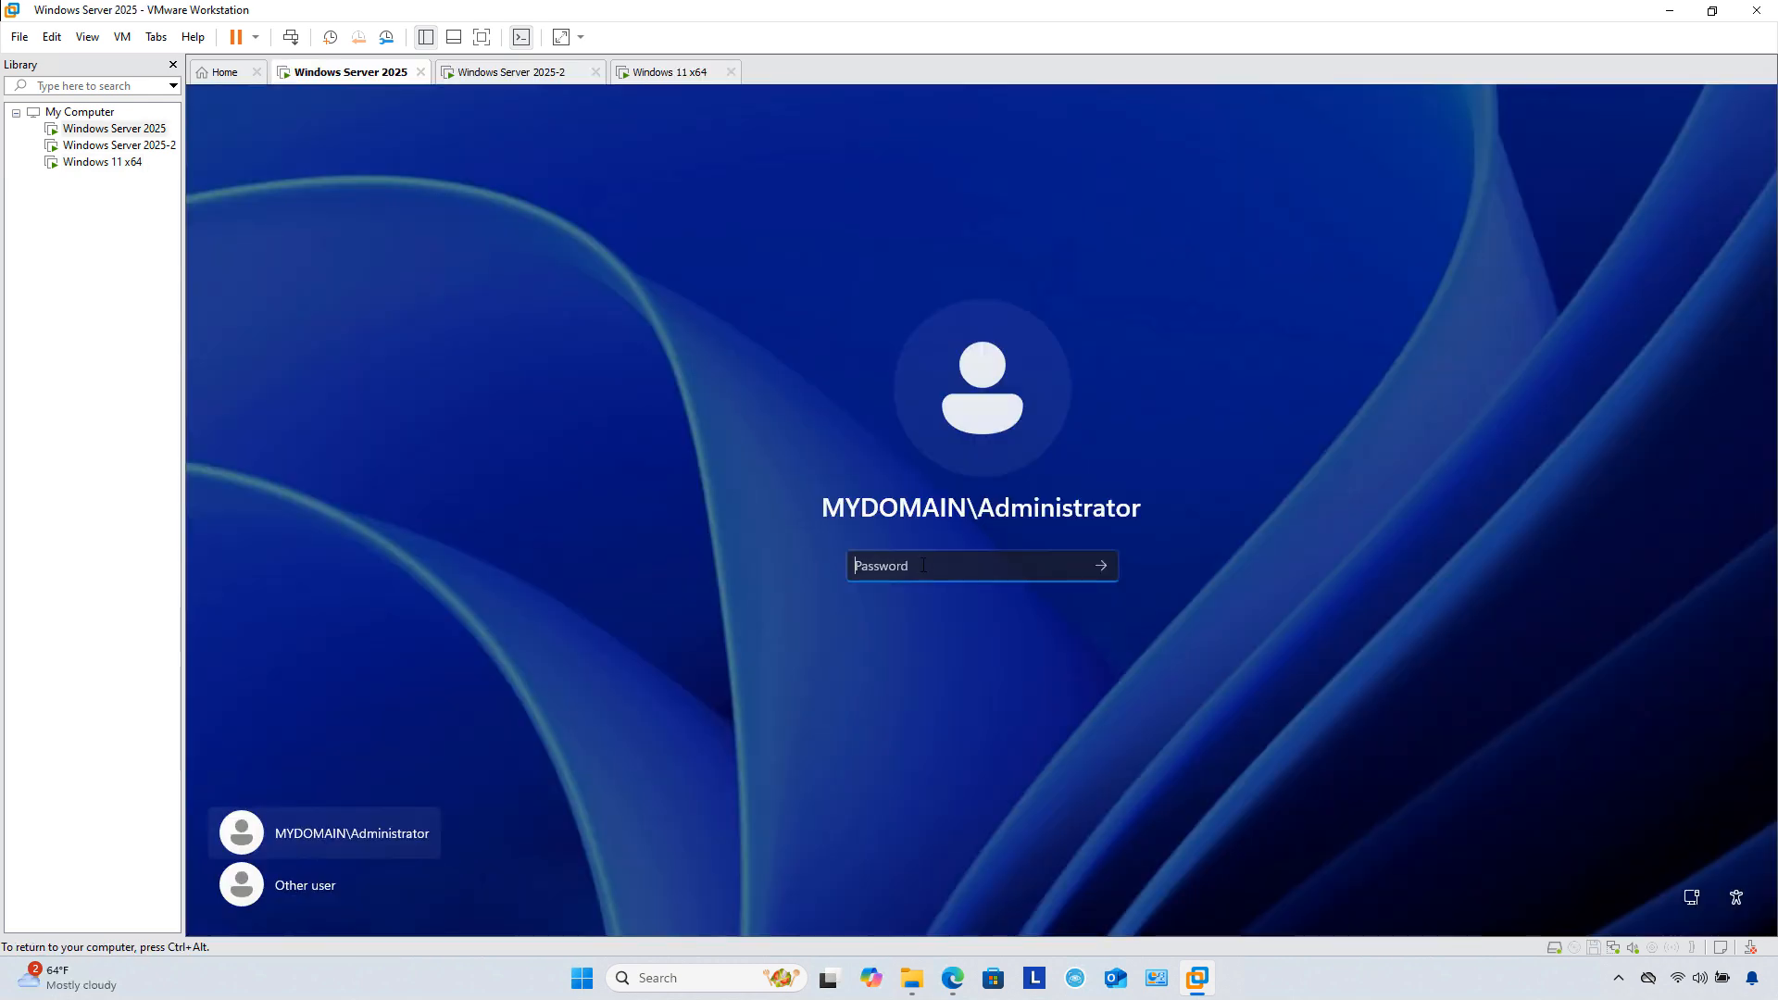
type("••••••••")
key("Return")
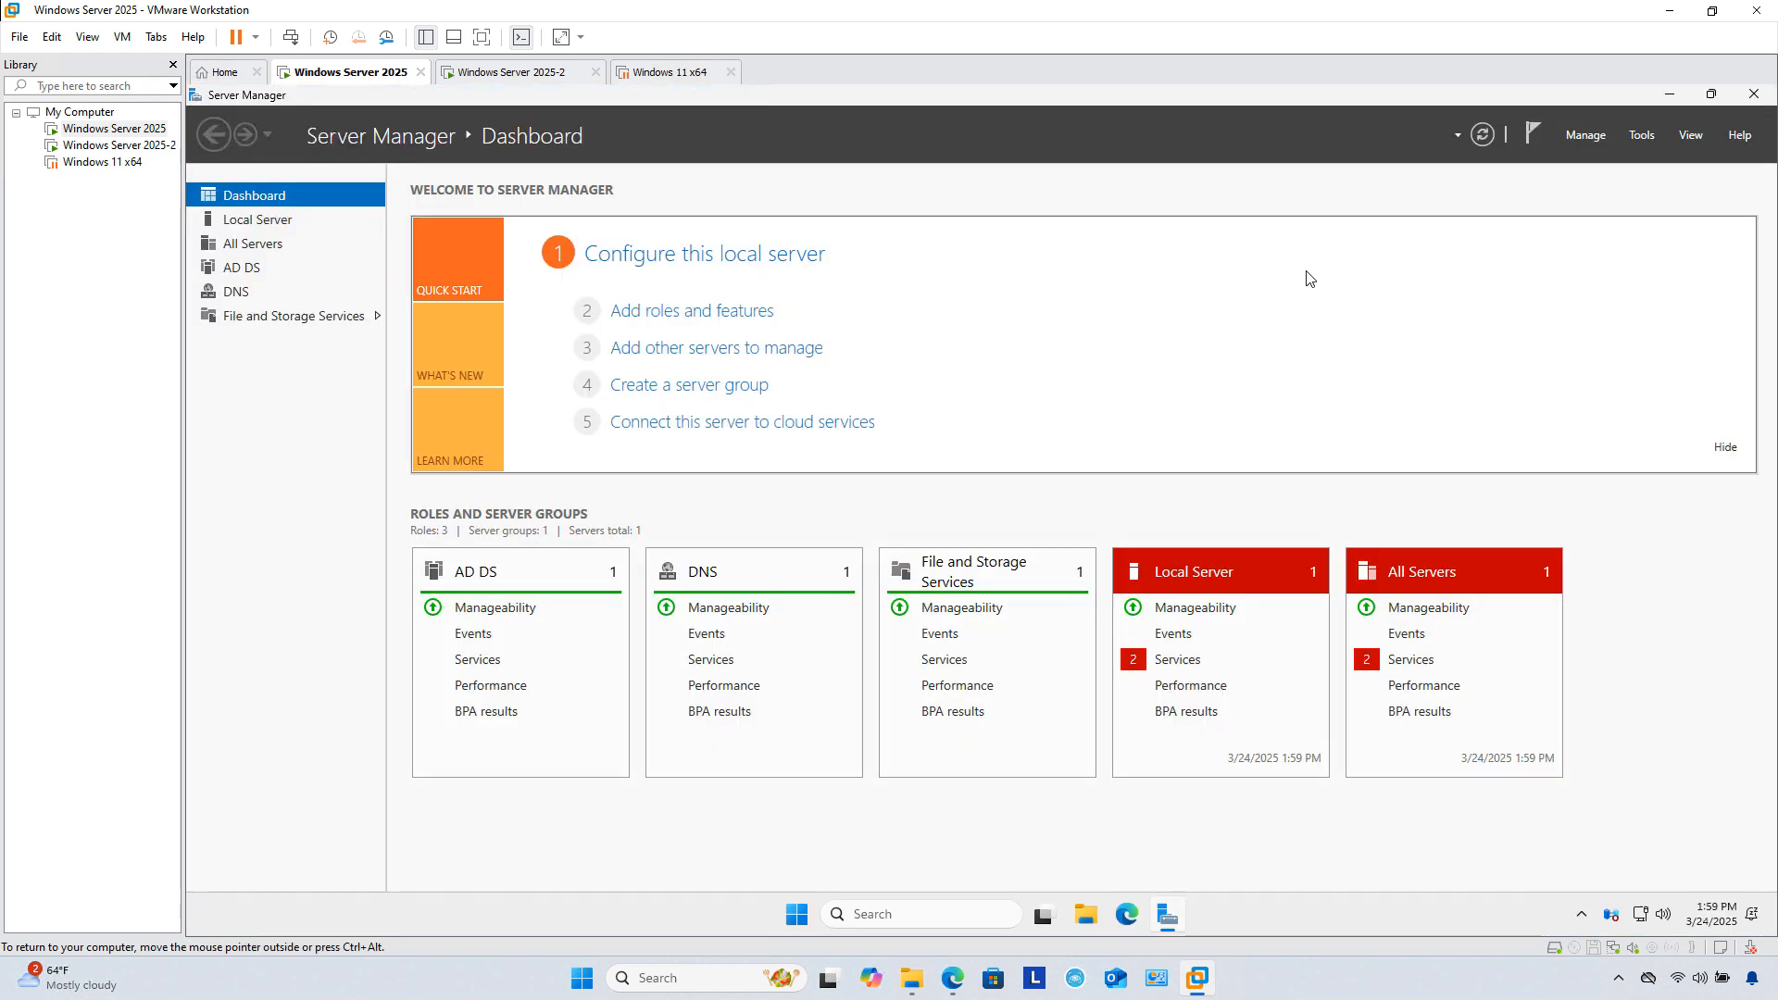
Step: In AD Users and Computers, confirm DC1 under MyDomain.int Domain Controllers, then switch to Windows Server 2025-2
left_click(1638, 146)
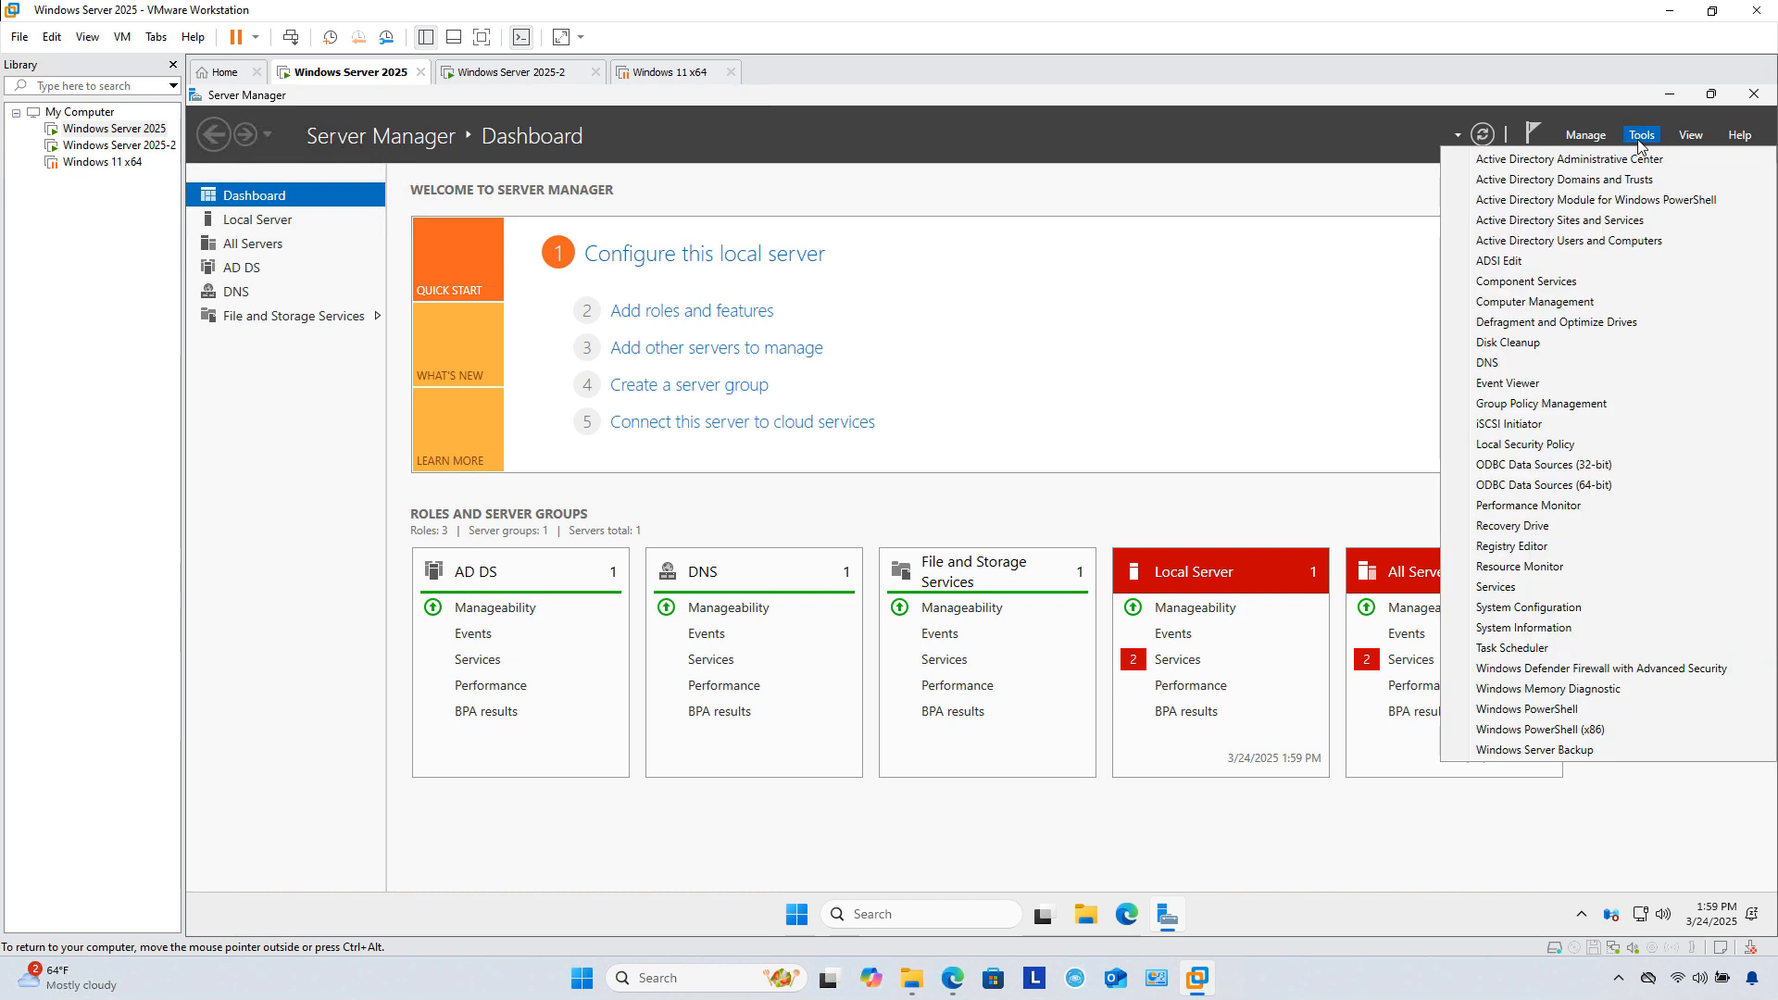
left_click(1593, 243)
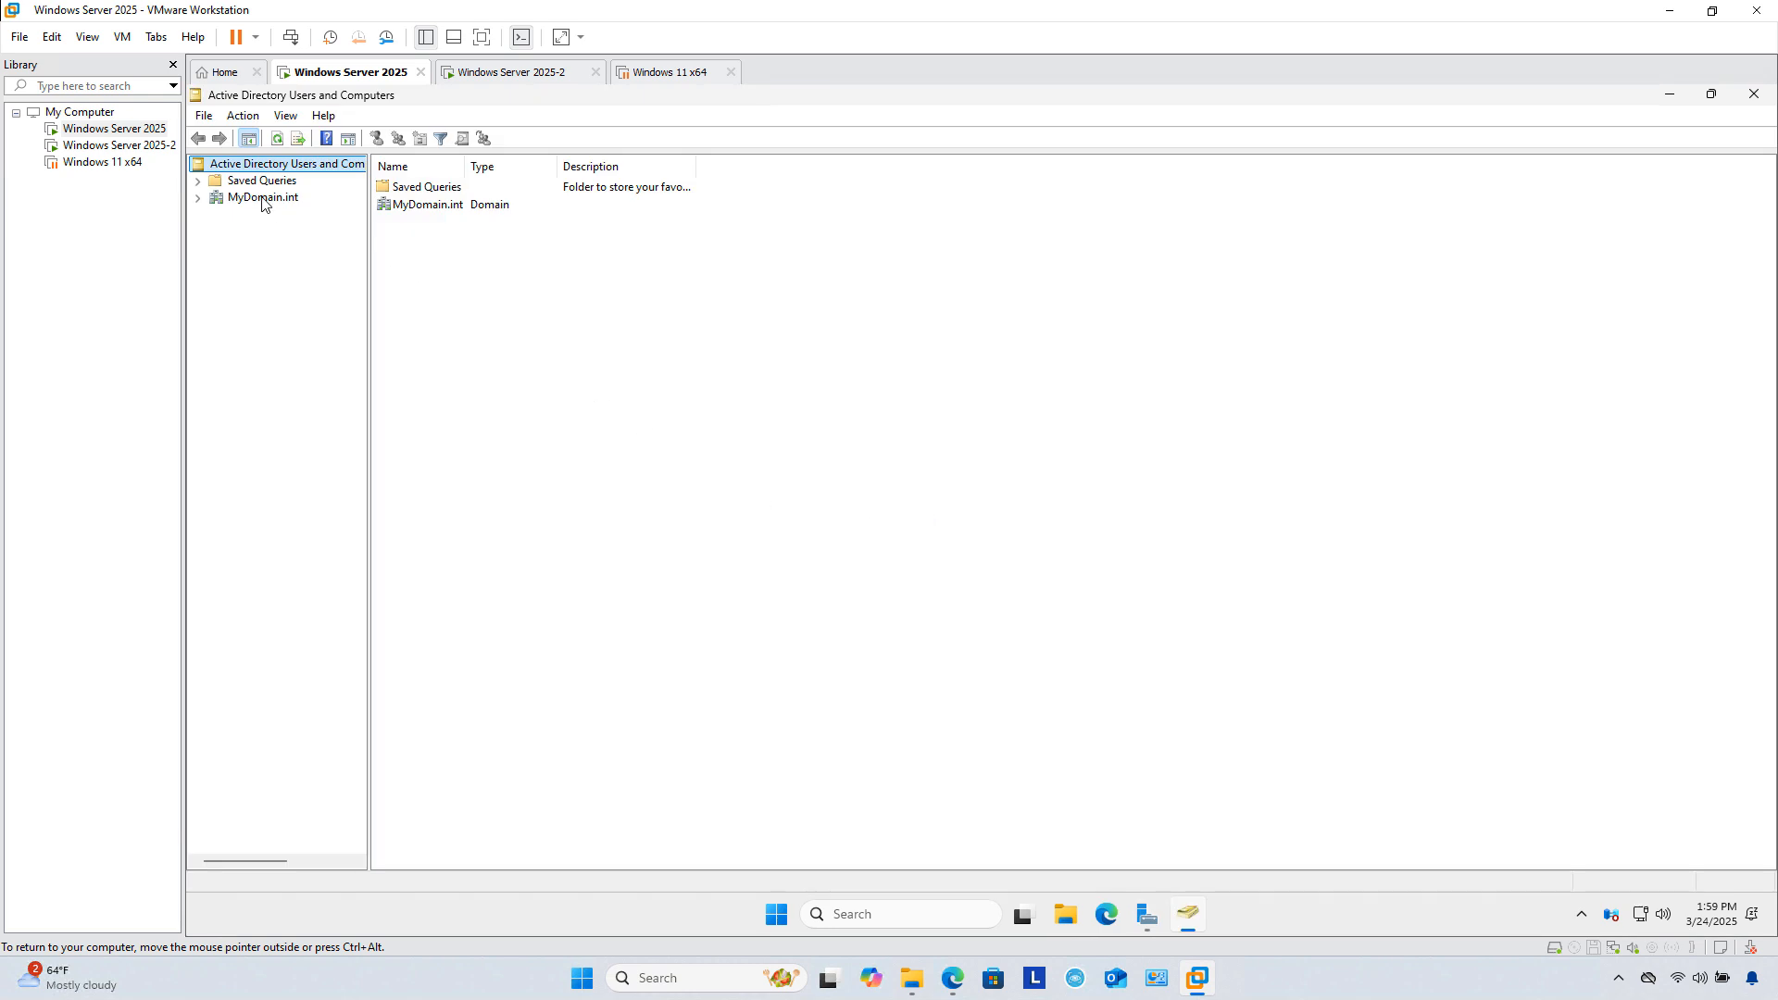
left_click(259, 199)
left_click(198, 199)
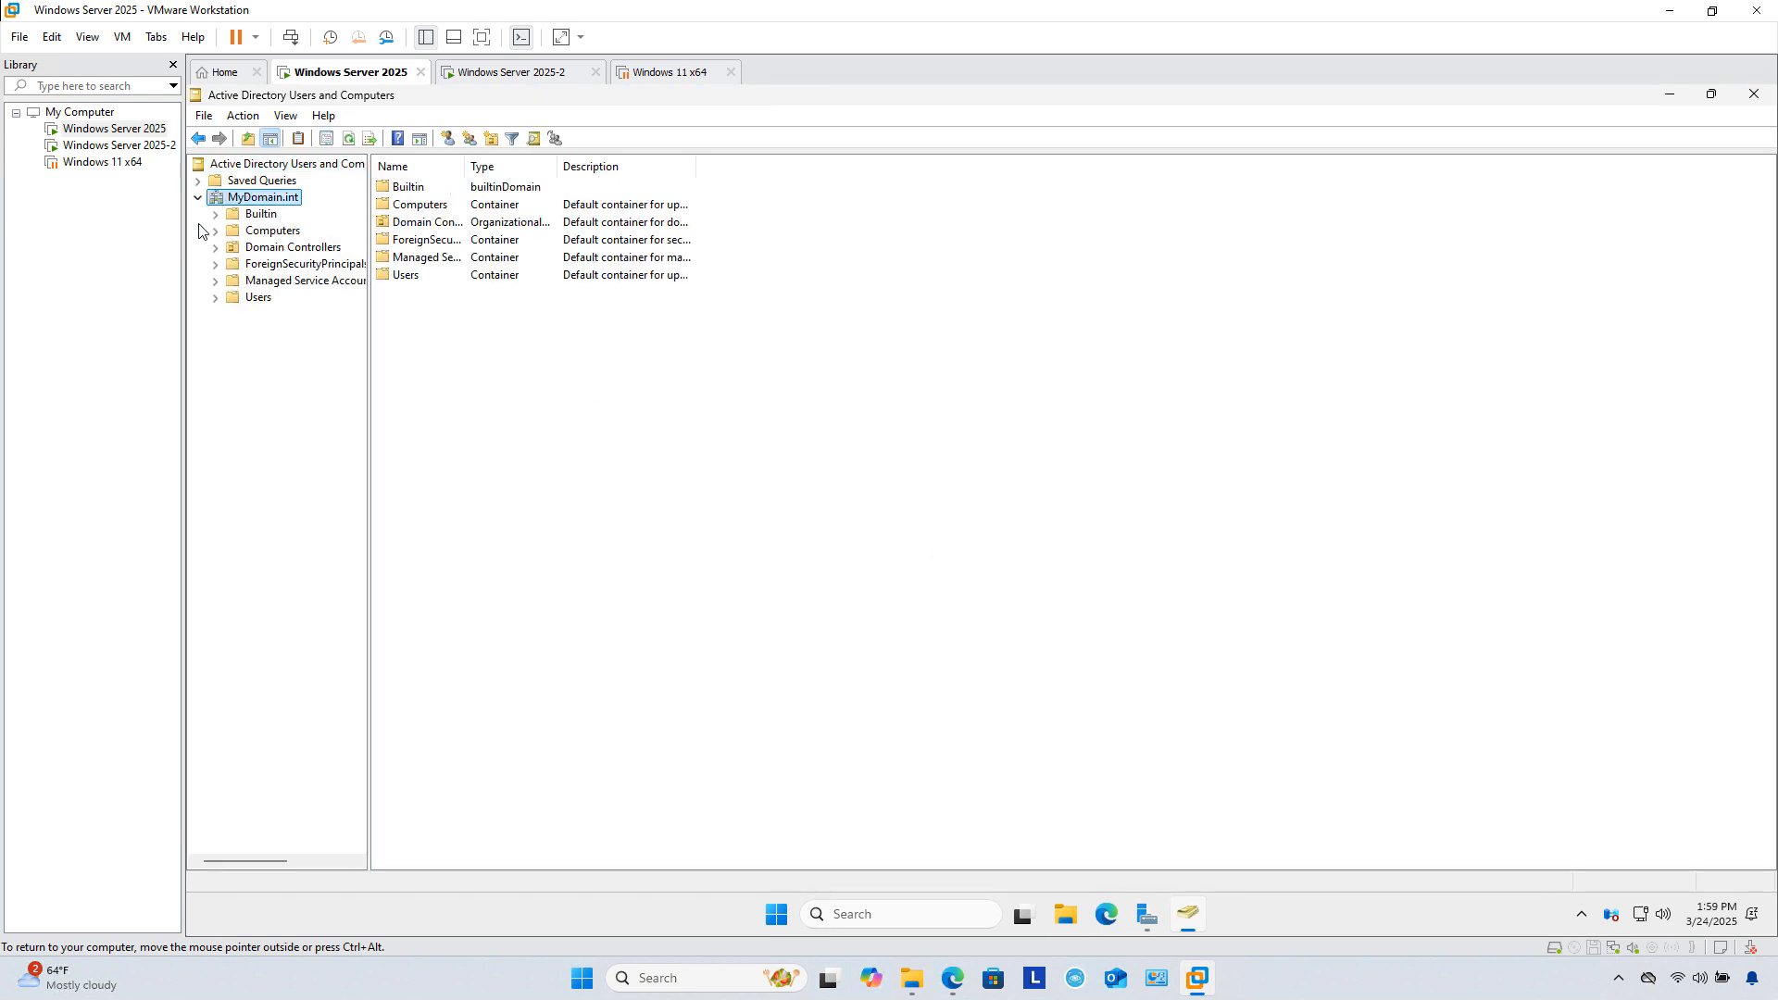
left_click(268, 252)
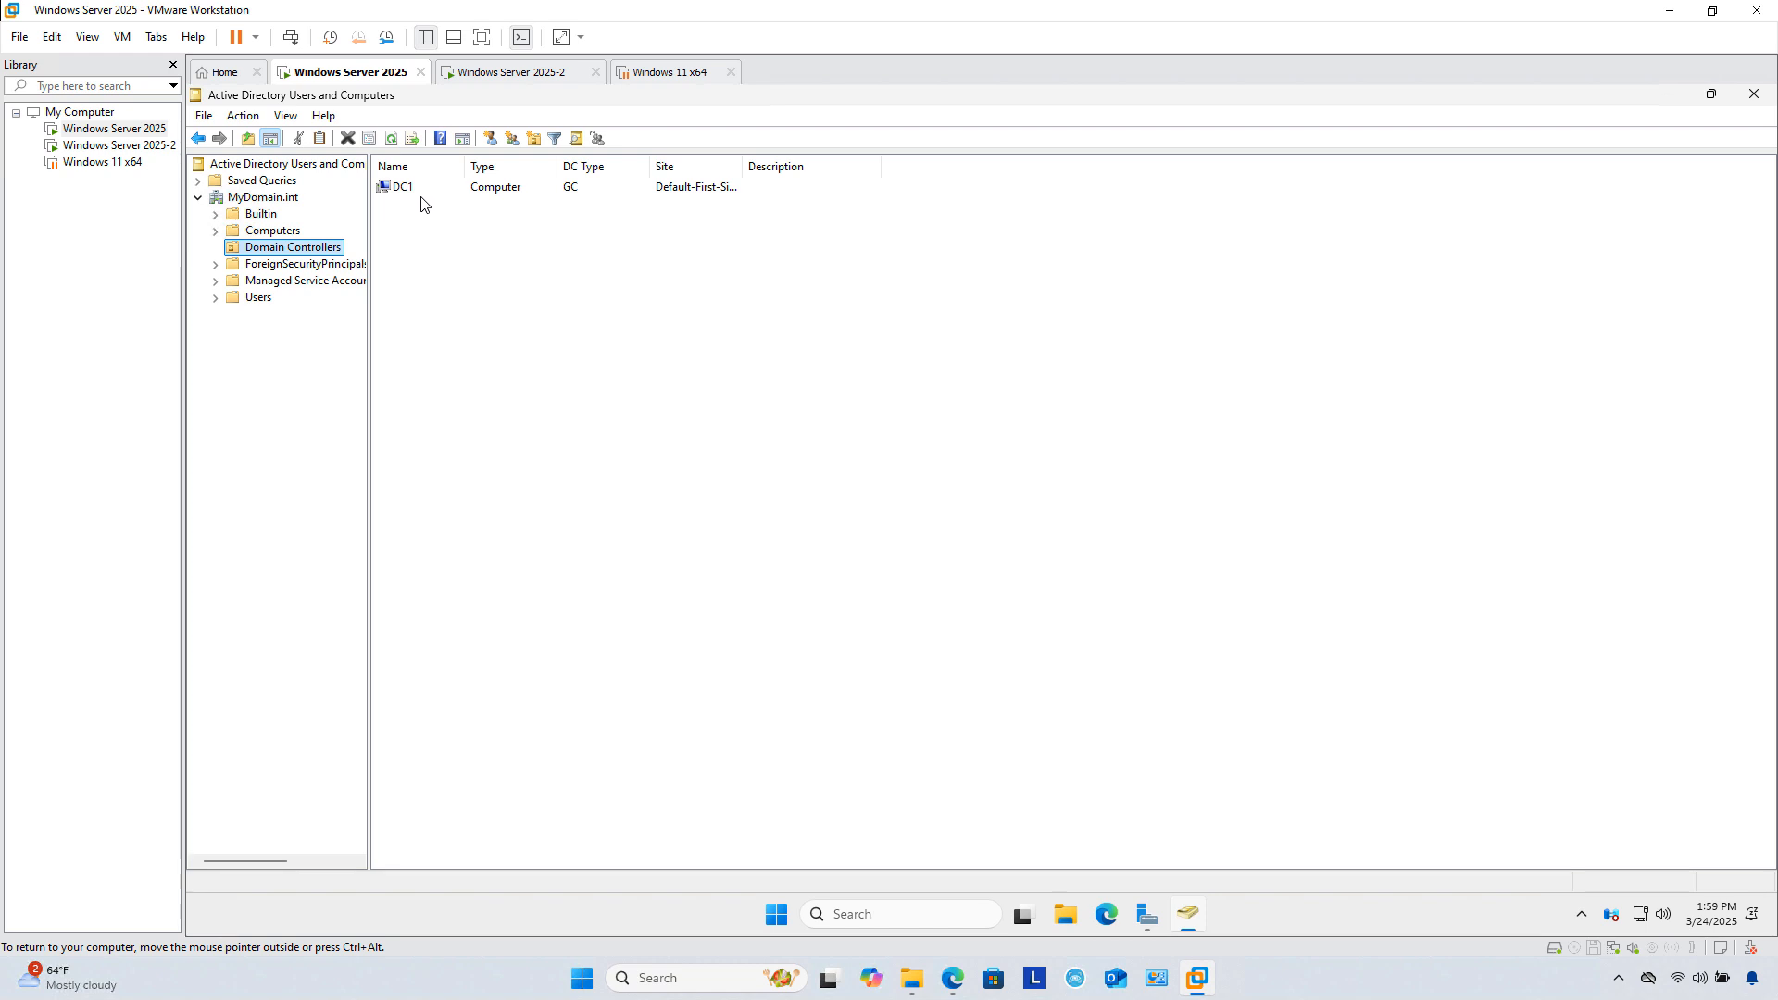
left_click(119, 146)
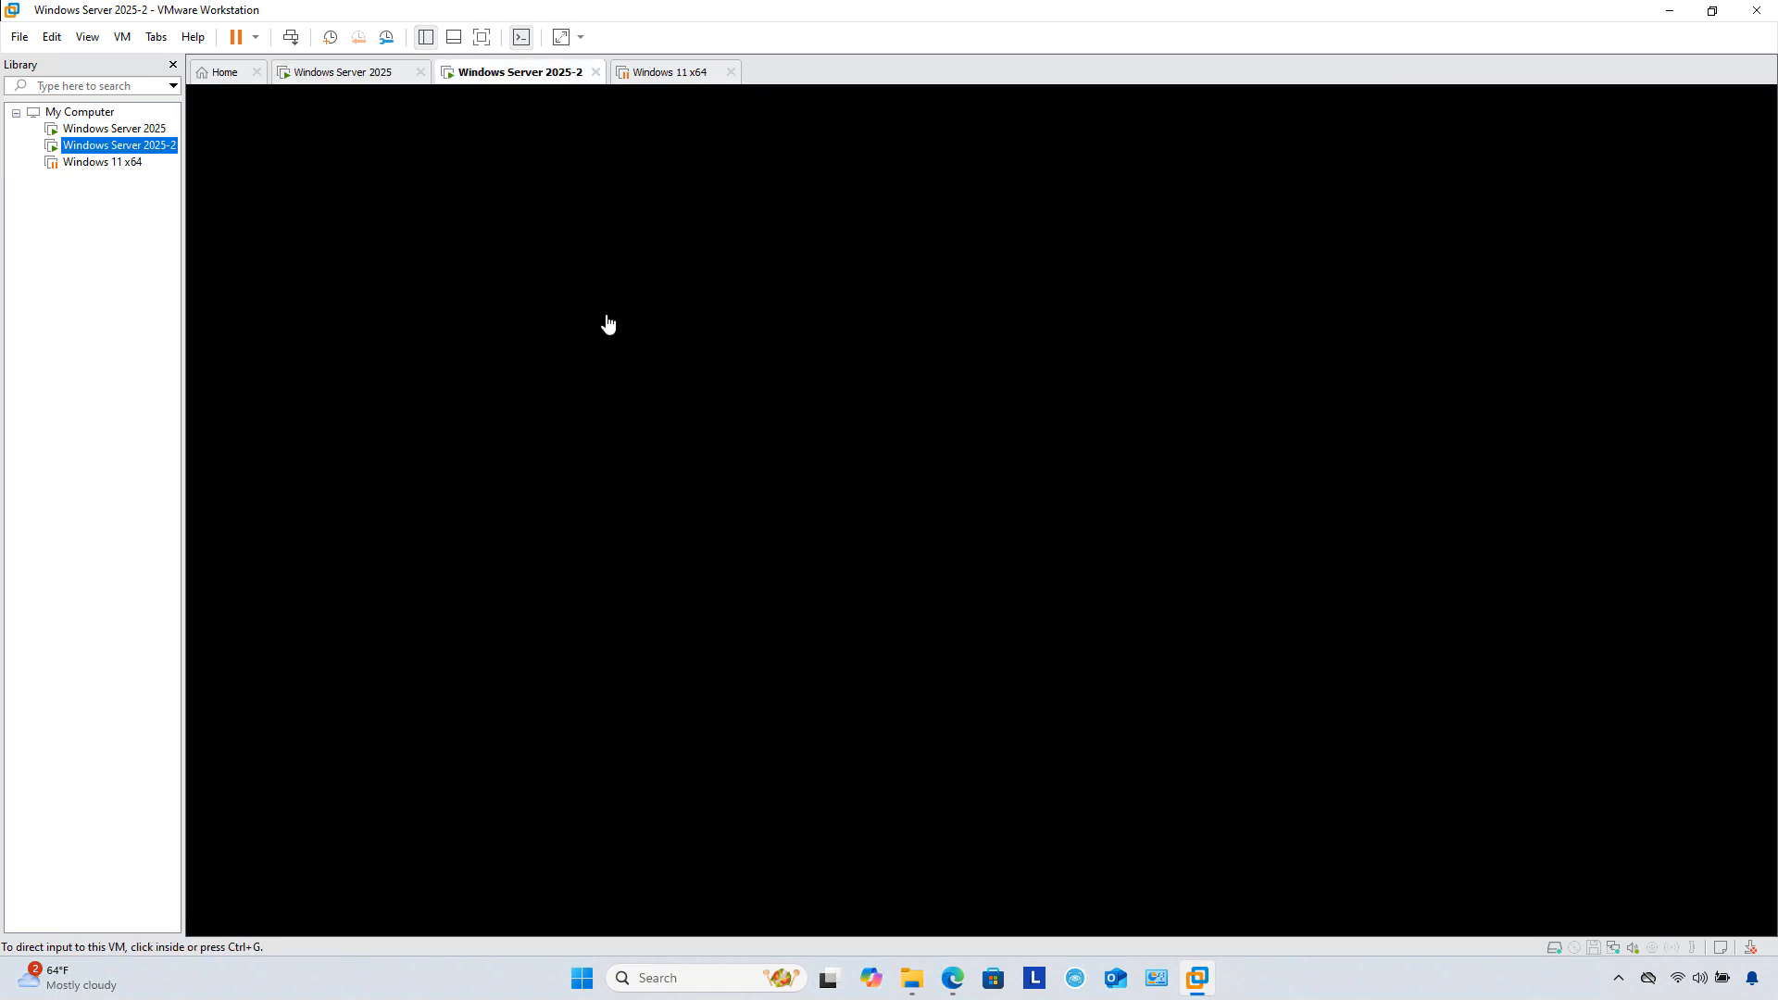
Step: On Windows Server 2025-2, choose 'Promote this server to a domain controller' from Server Manager notifications
left_click(839, 408)
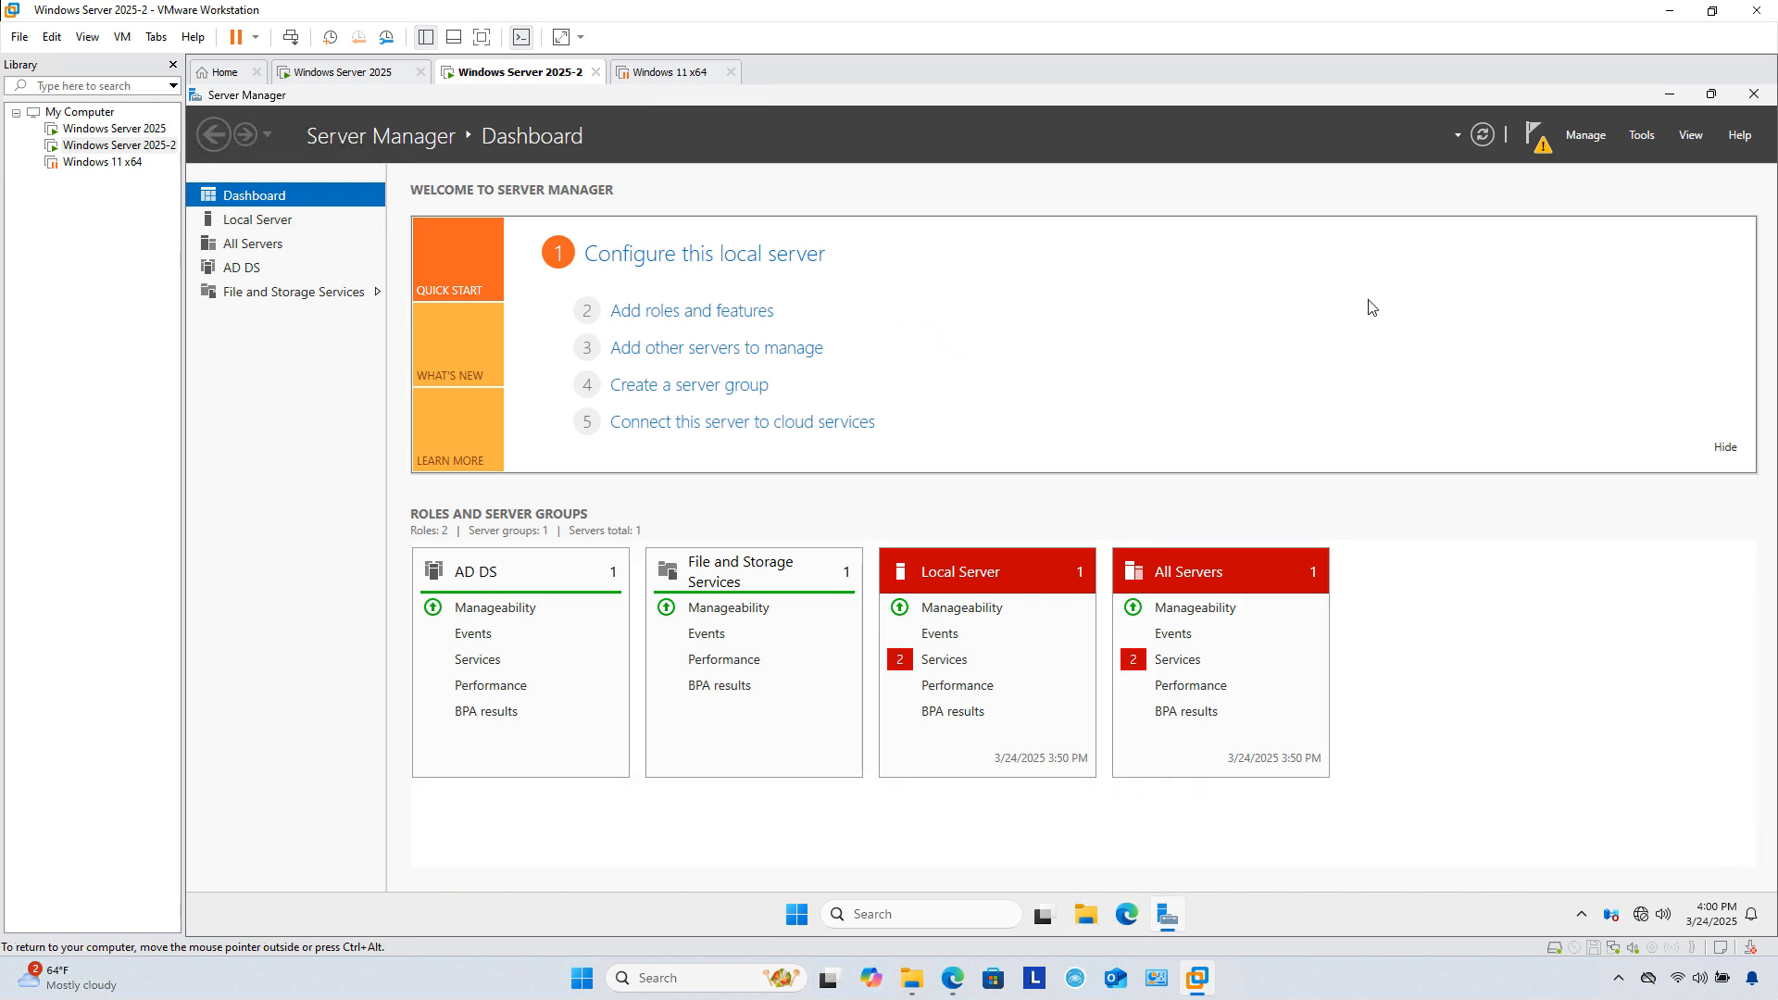
left_click(1544, 146)
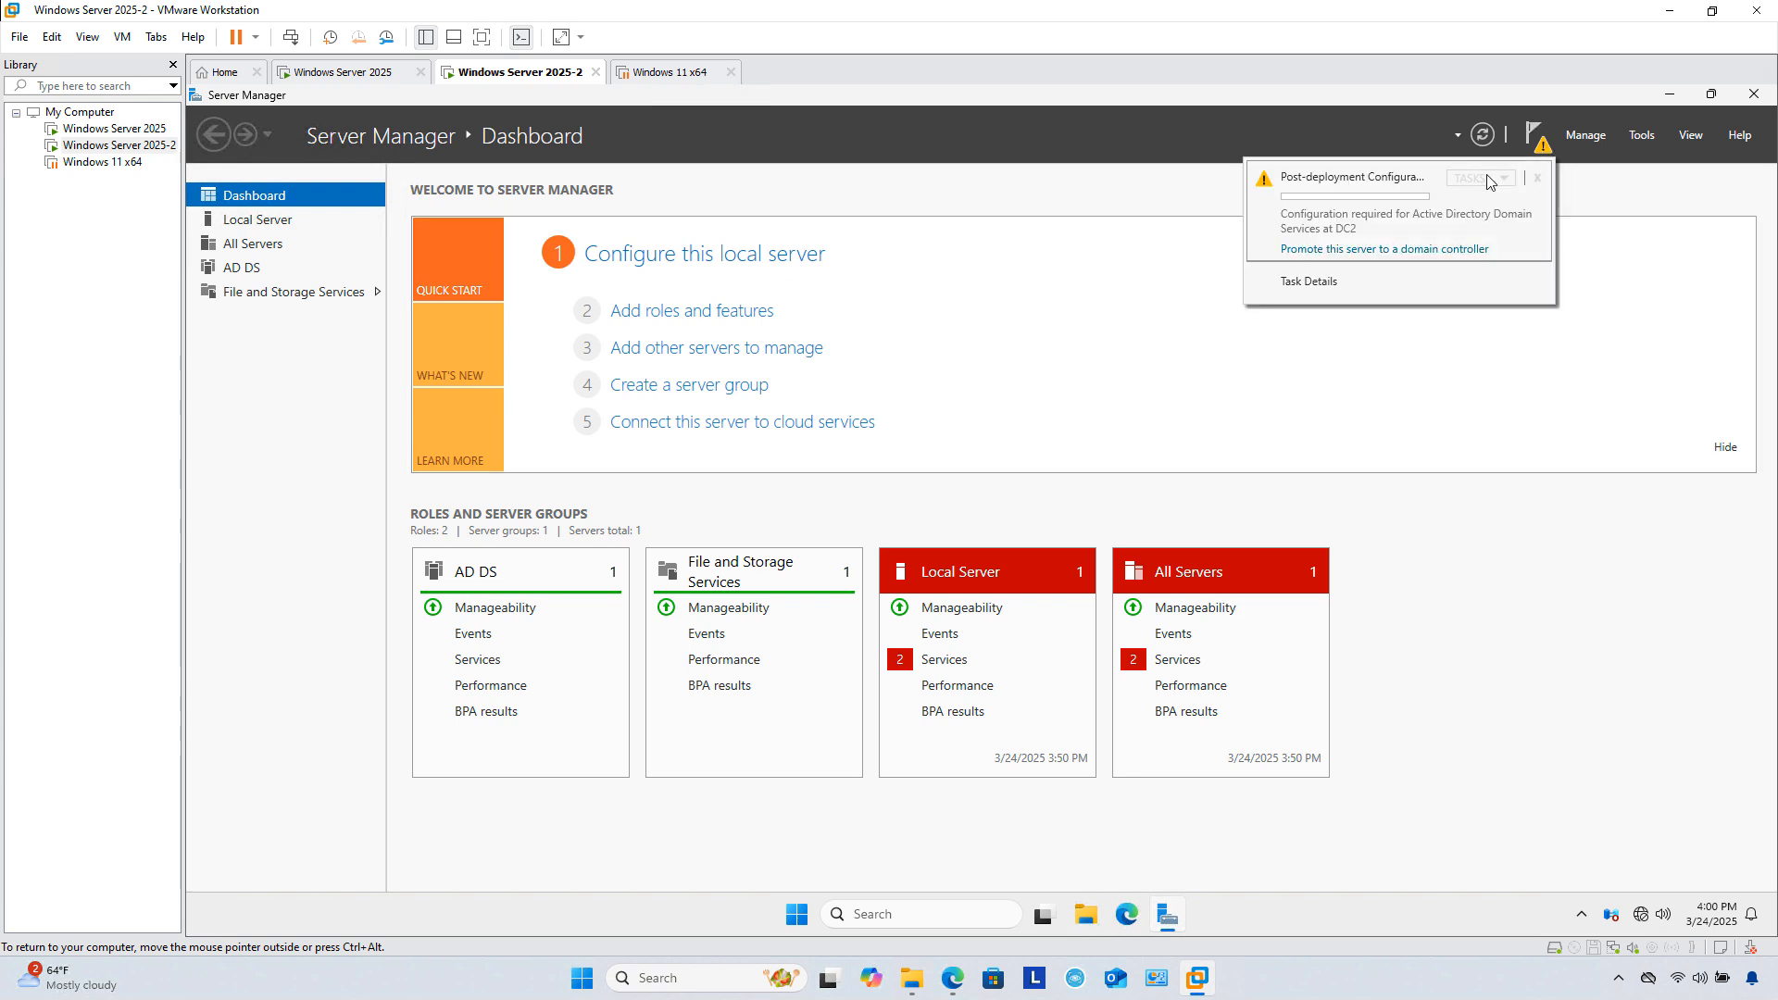
left_click(1367, 250)
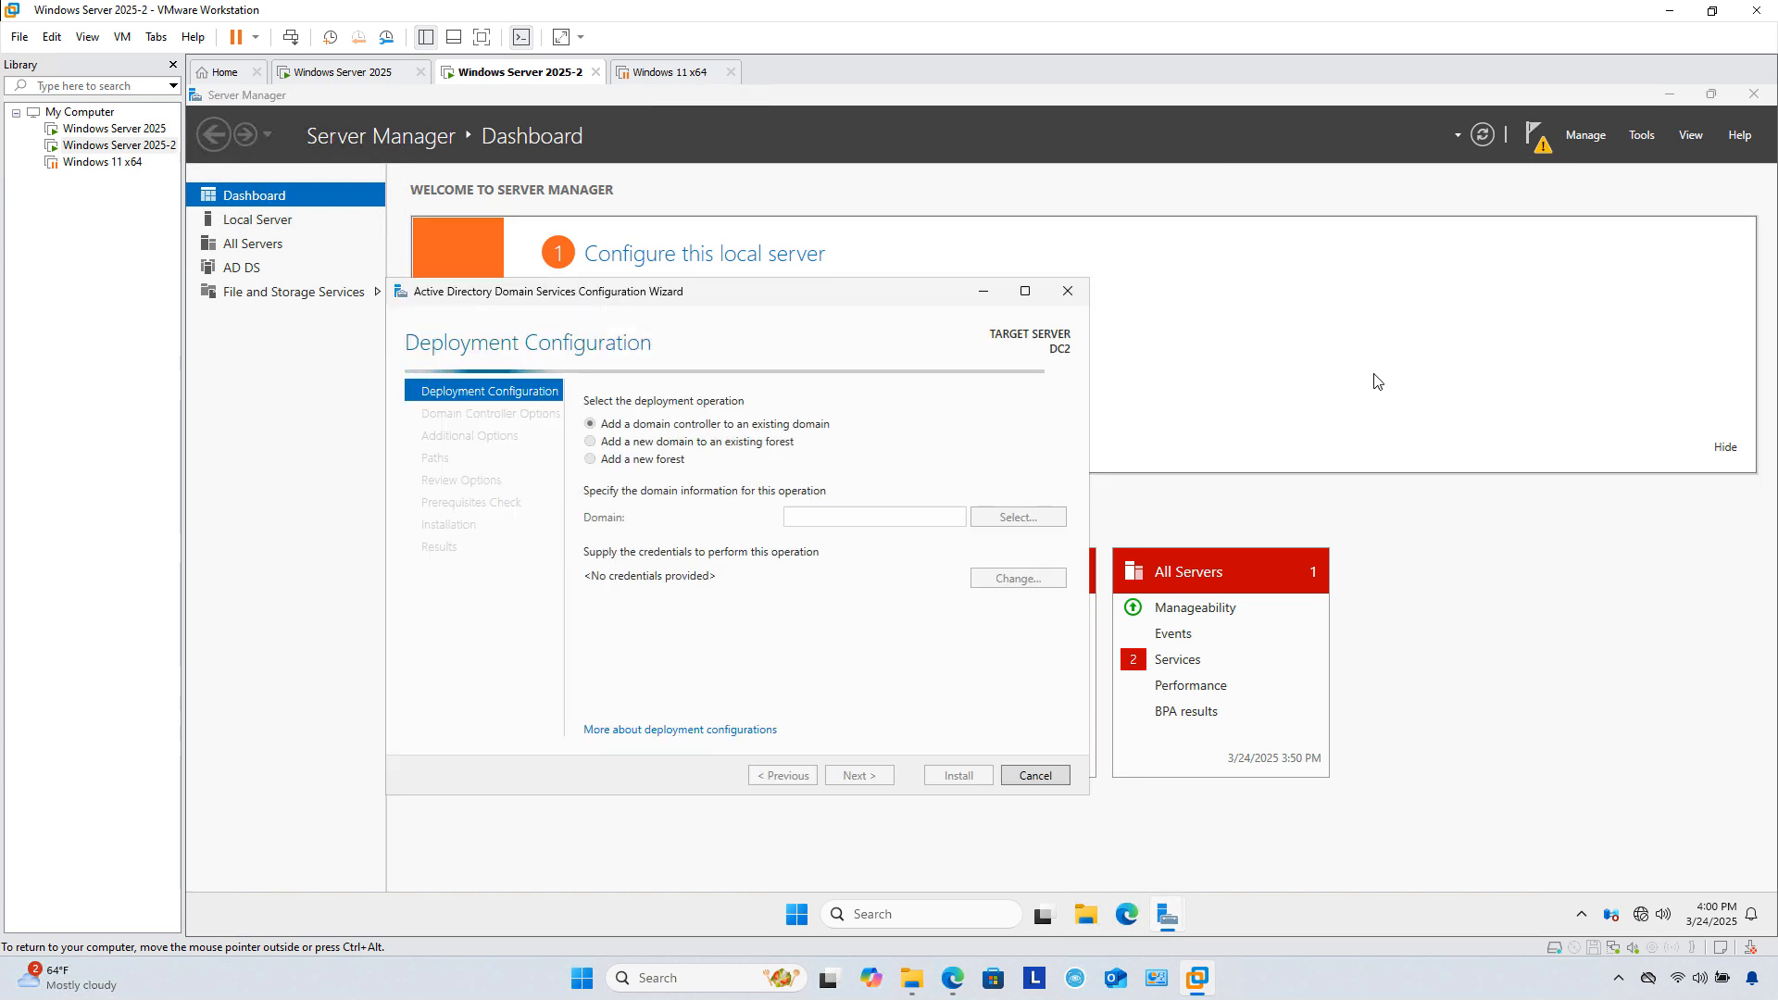
Step: Choose 'Add a domain controller to an existing domain', supply administrator credentials, and select MyDomain.int
left_click(1023, 292)
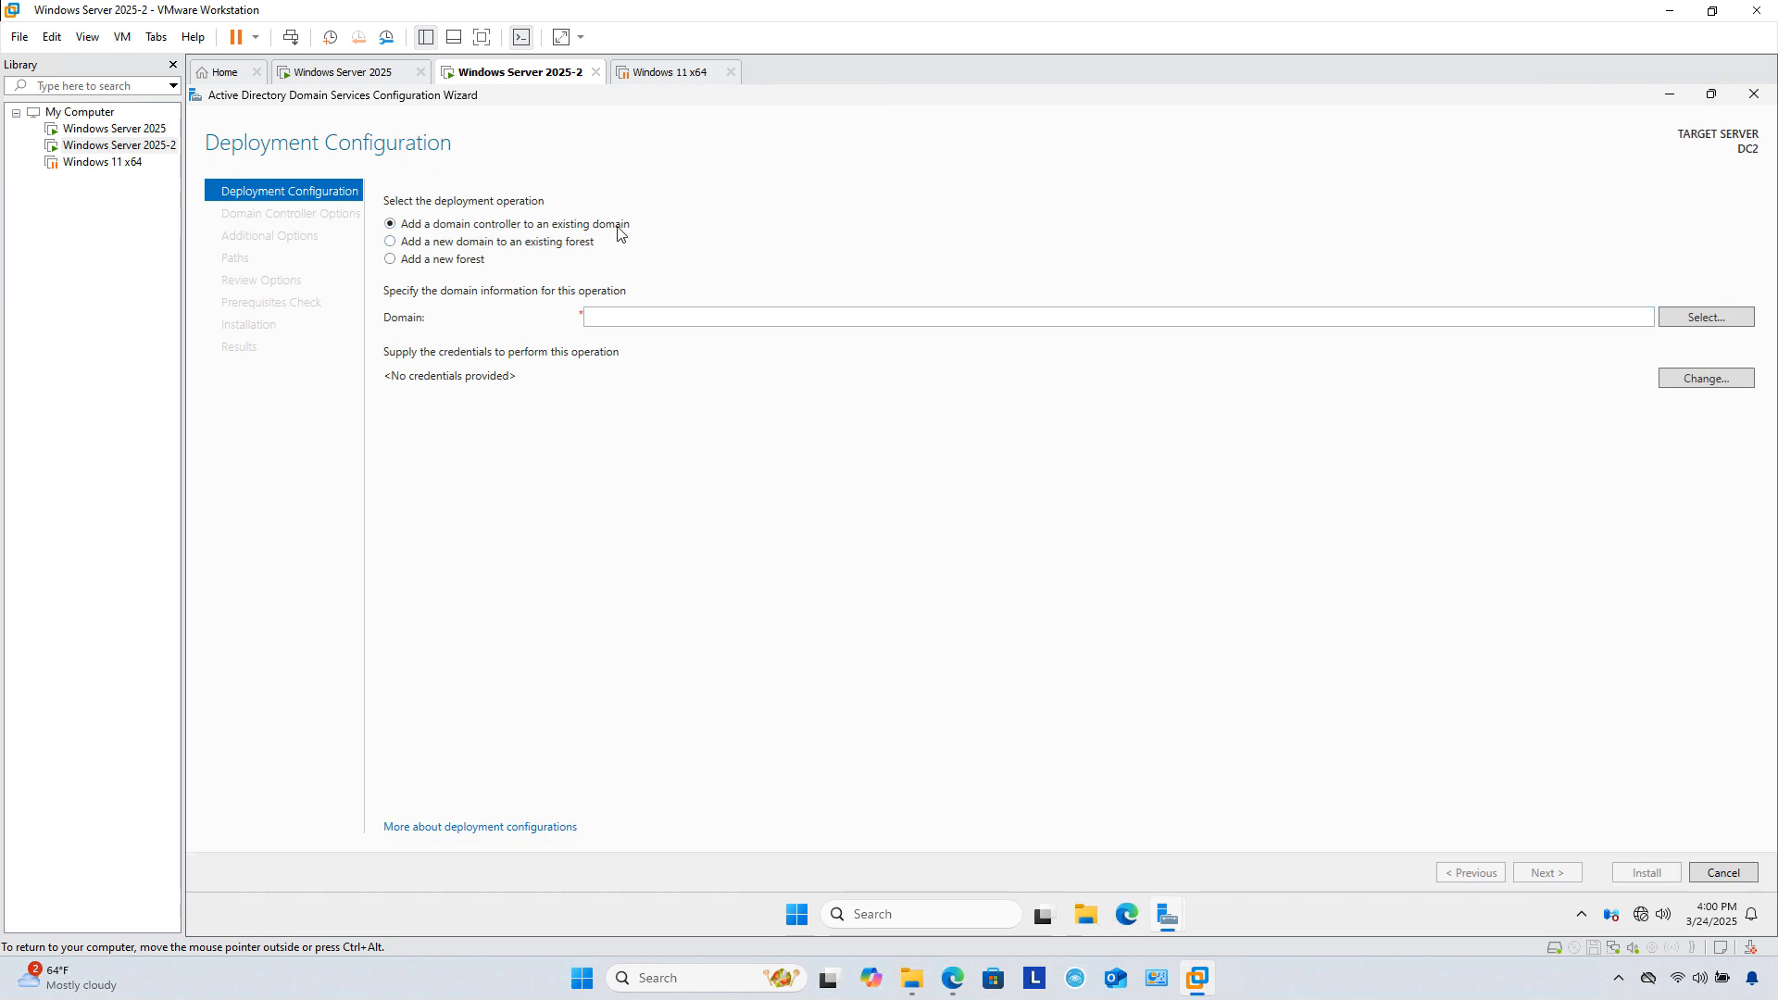
left_click(442, 259)
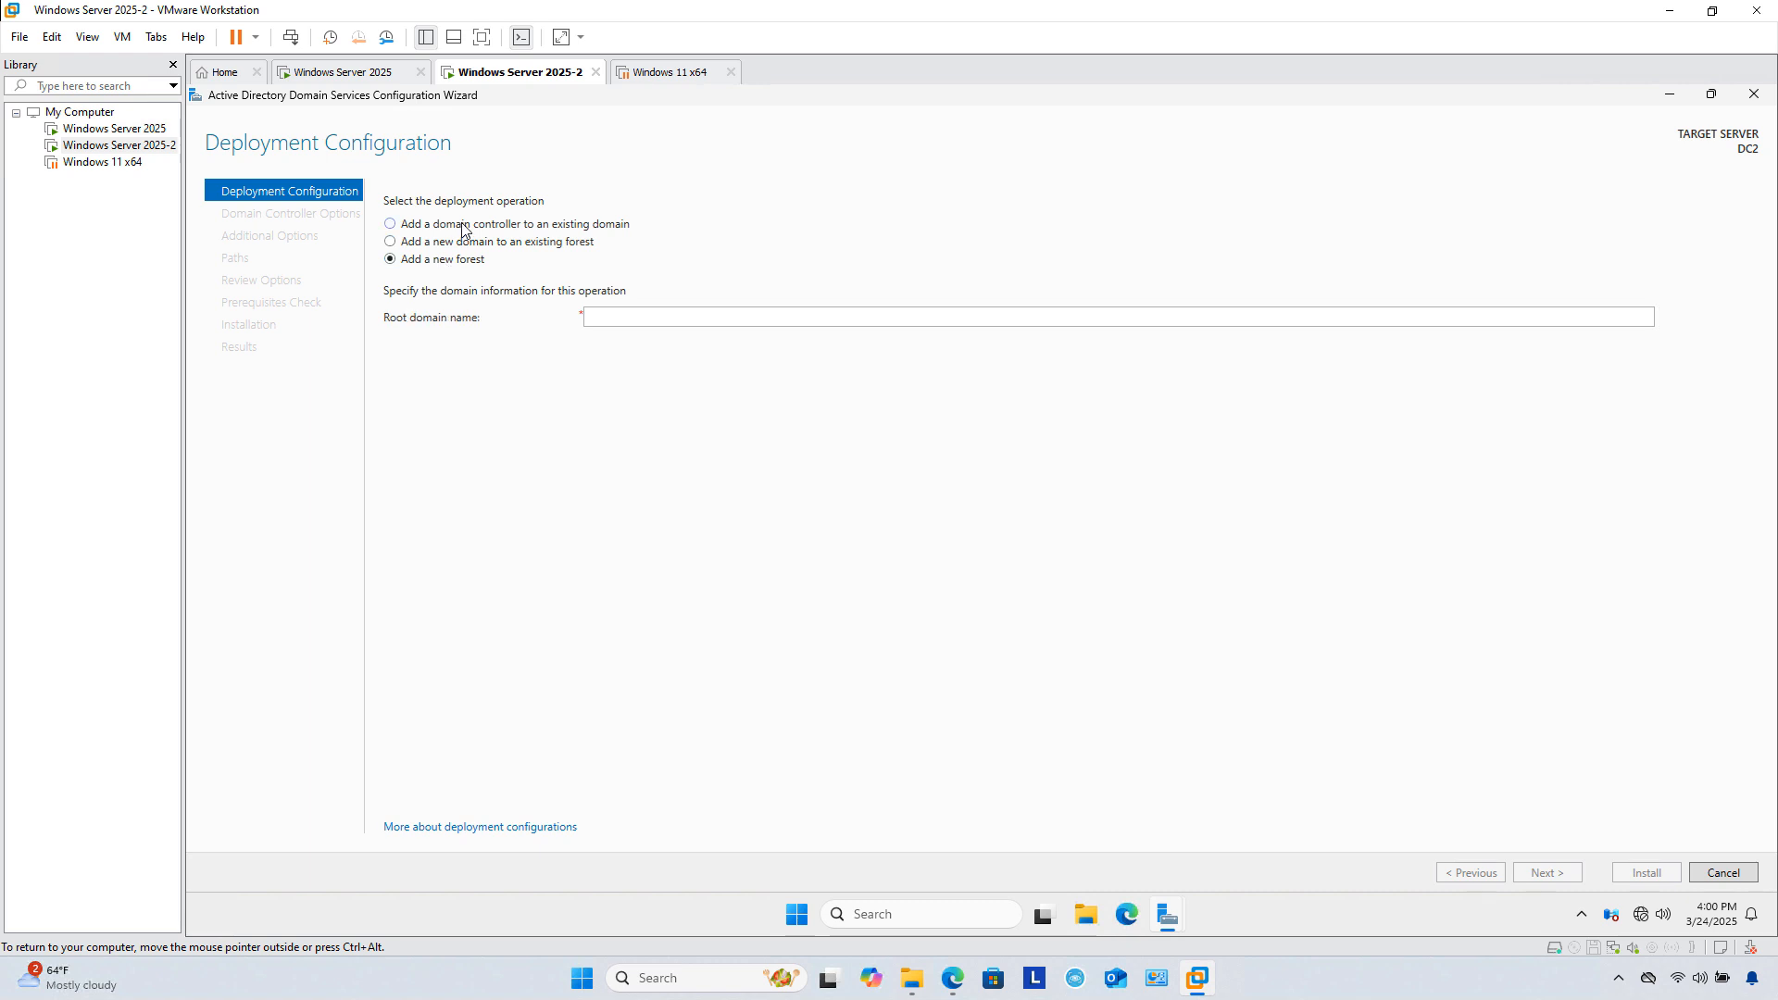
left_click(466, 226)
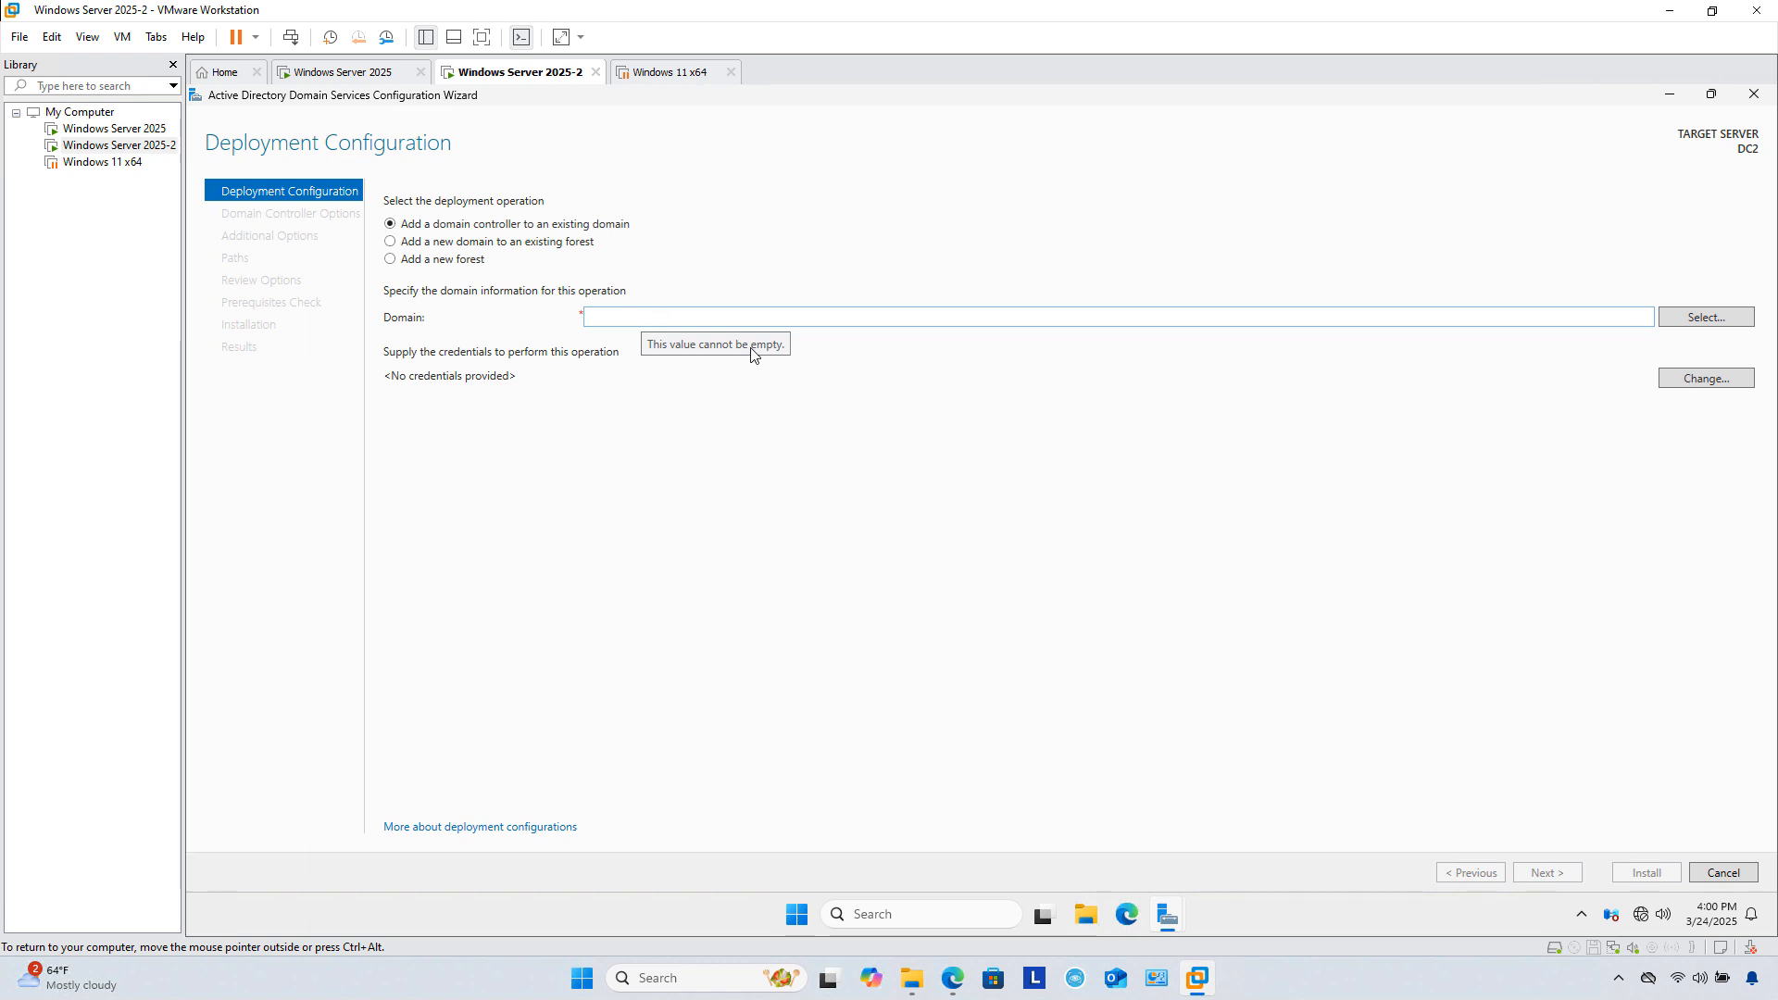
left_click(1682, 382)
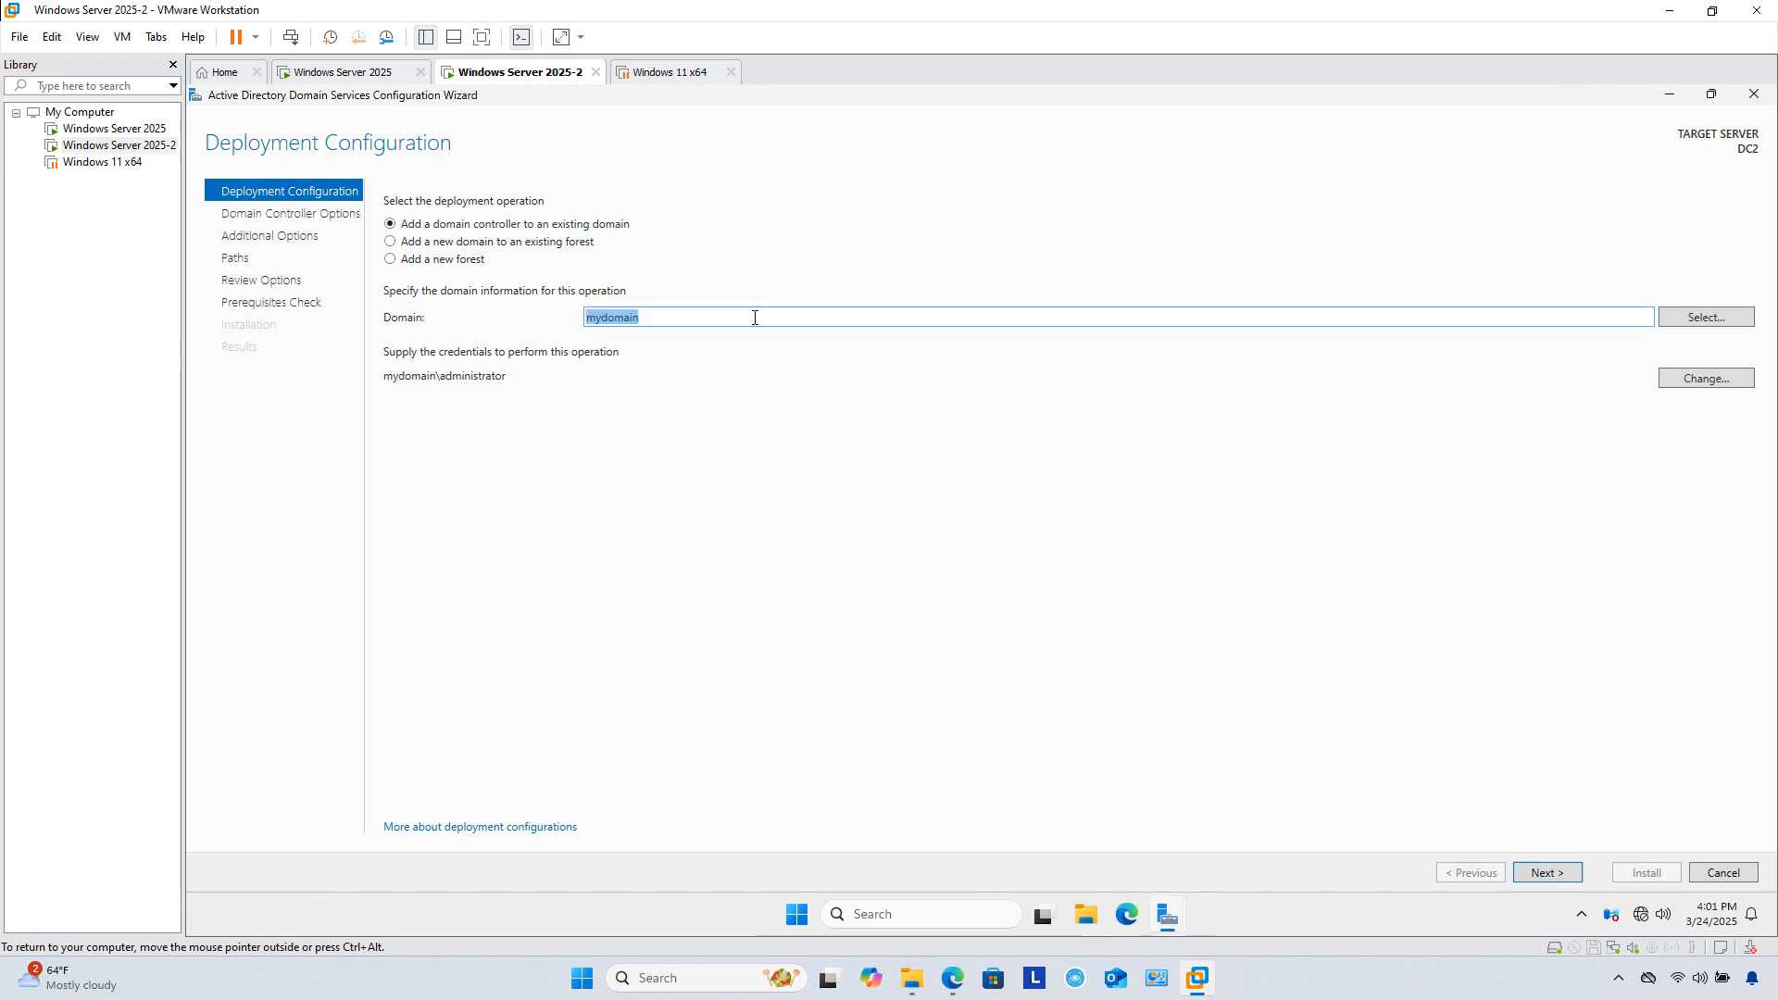
left_click(755, 316)
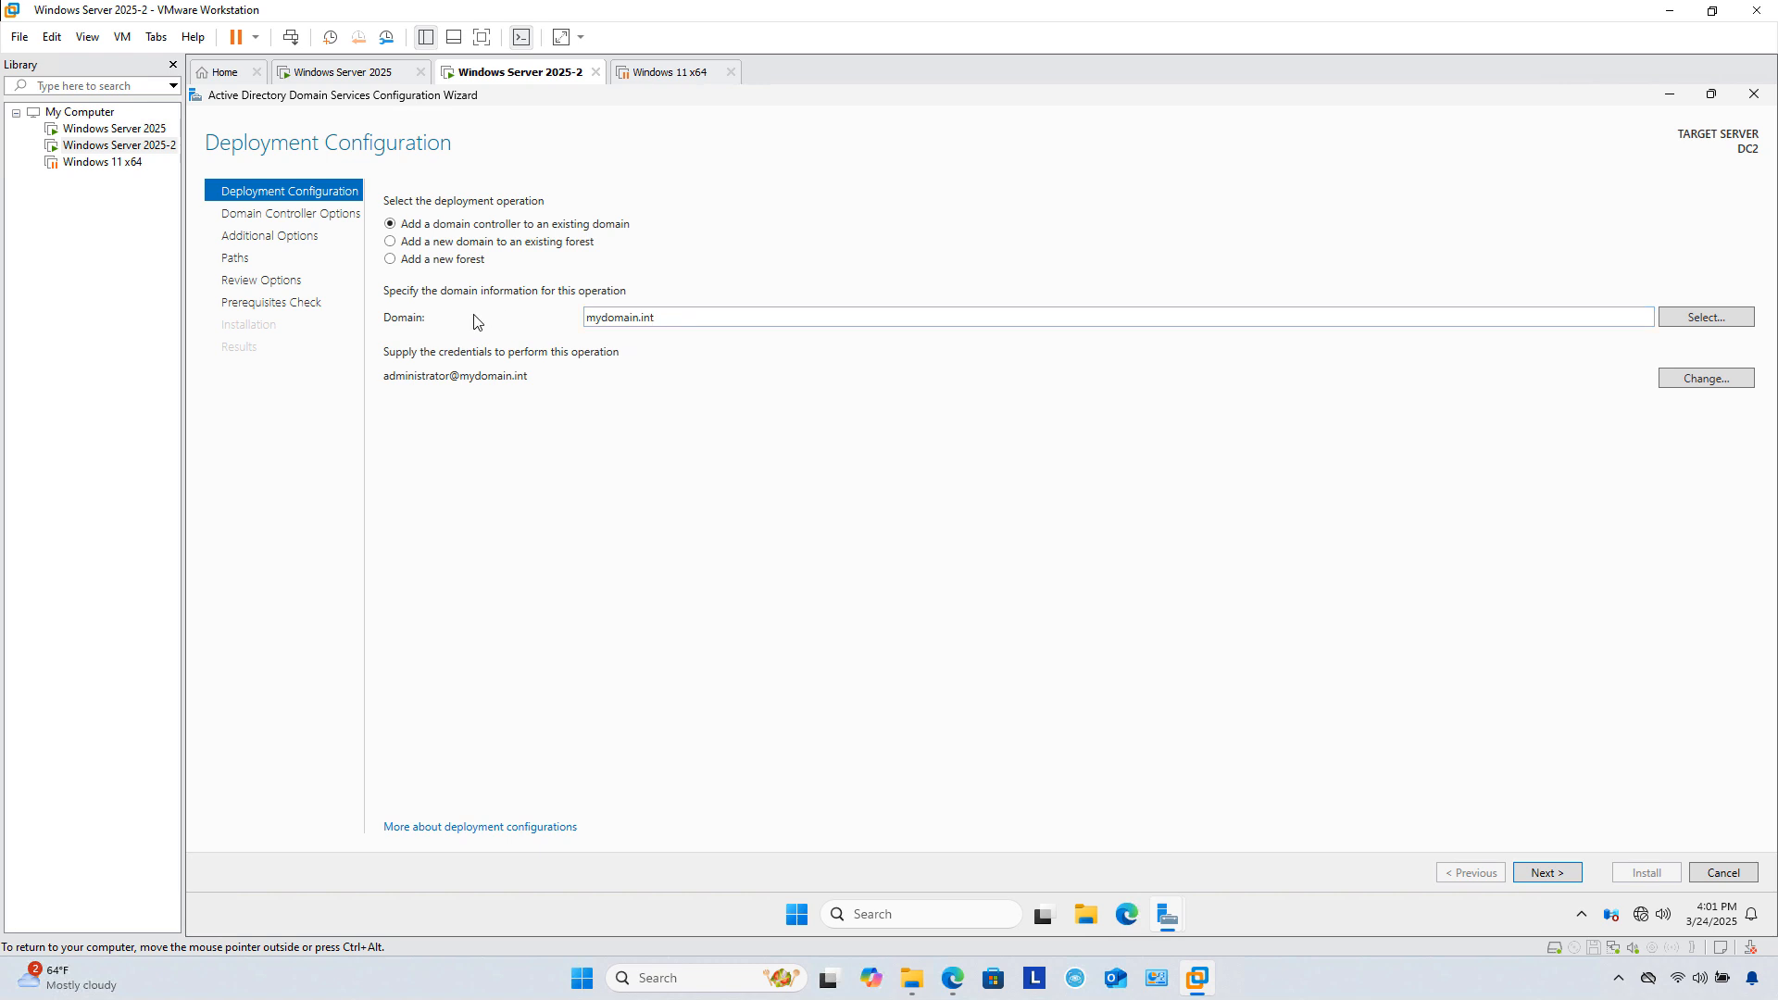
left_click(1709, 318)
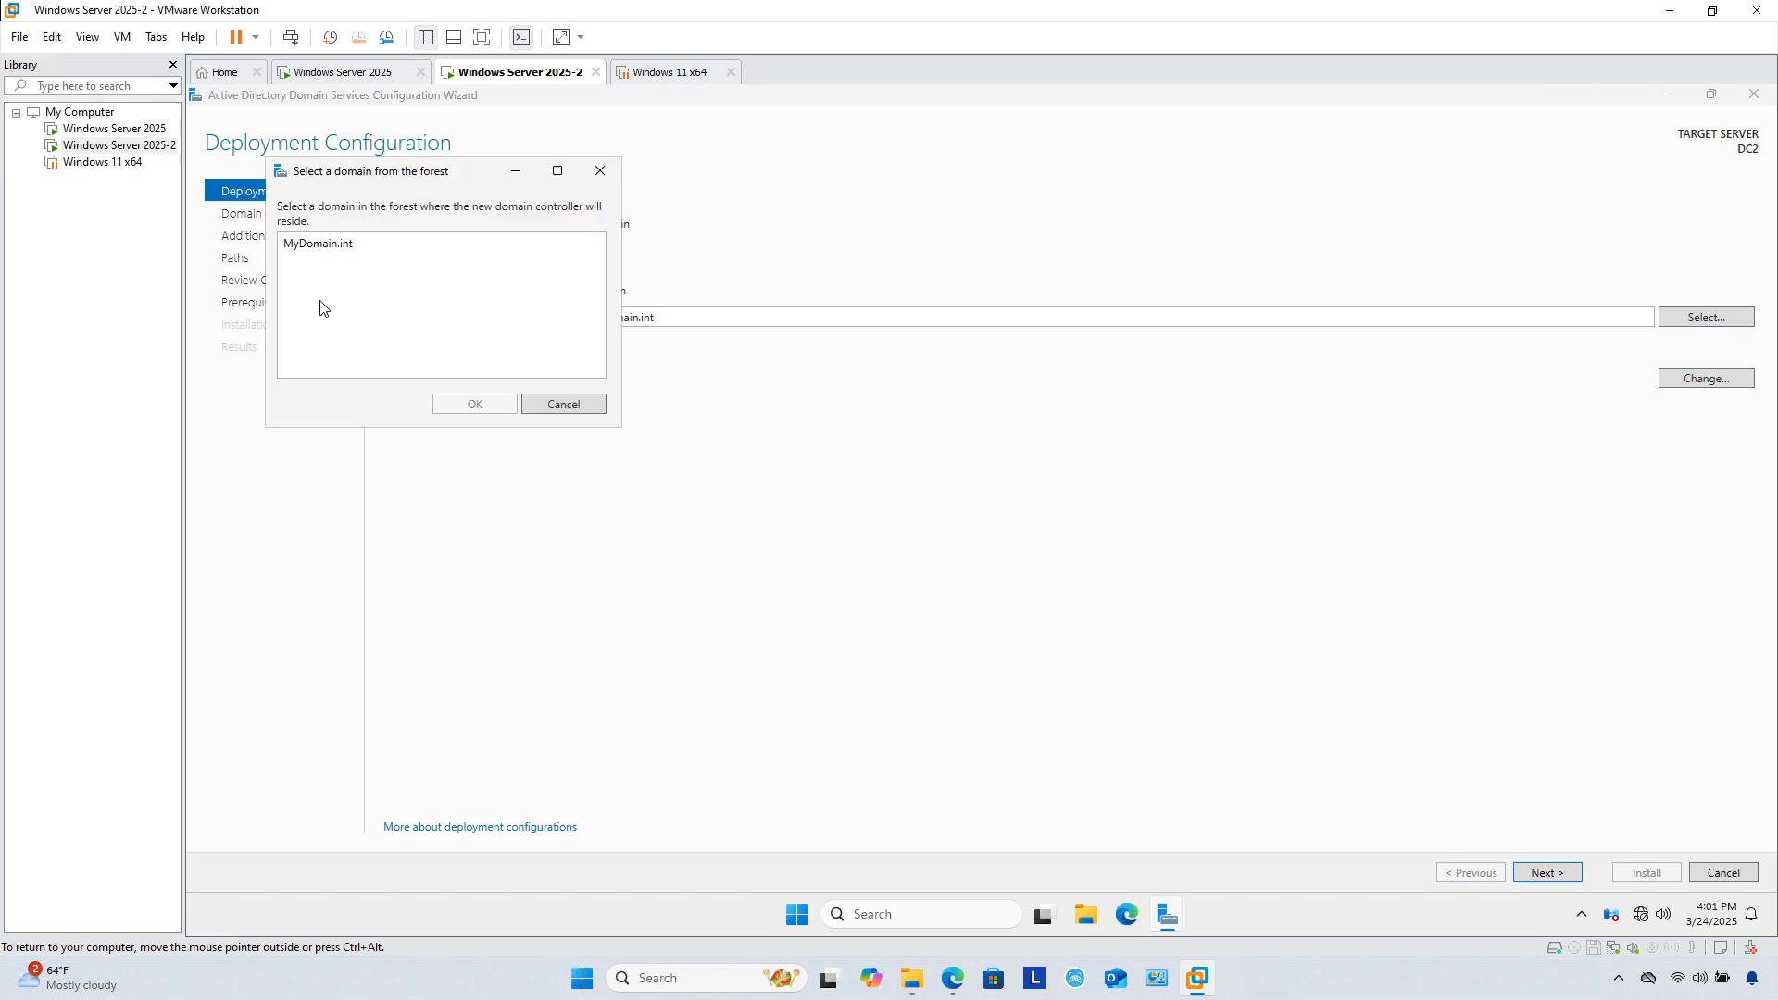
left_click(289, 244)
left_click(474, 404)
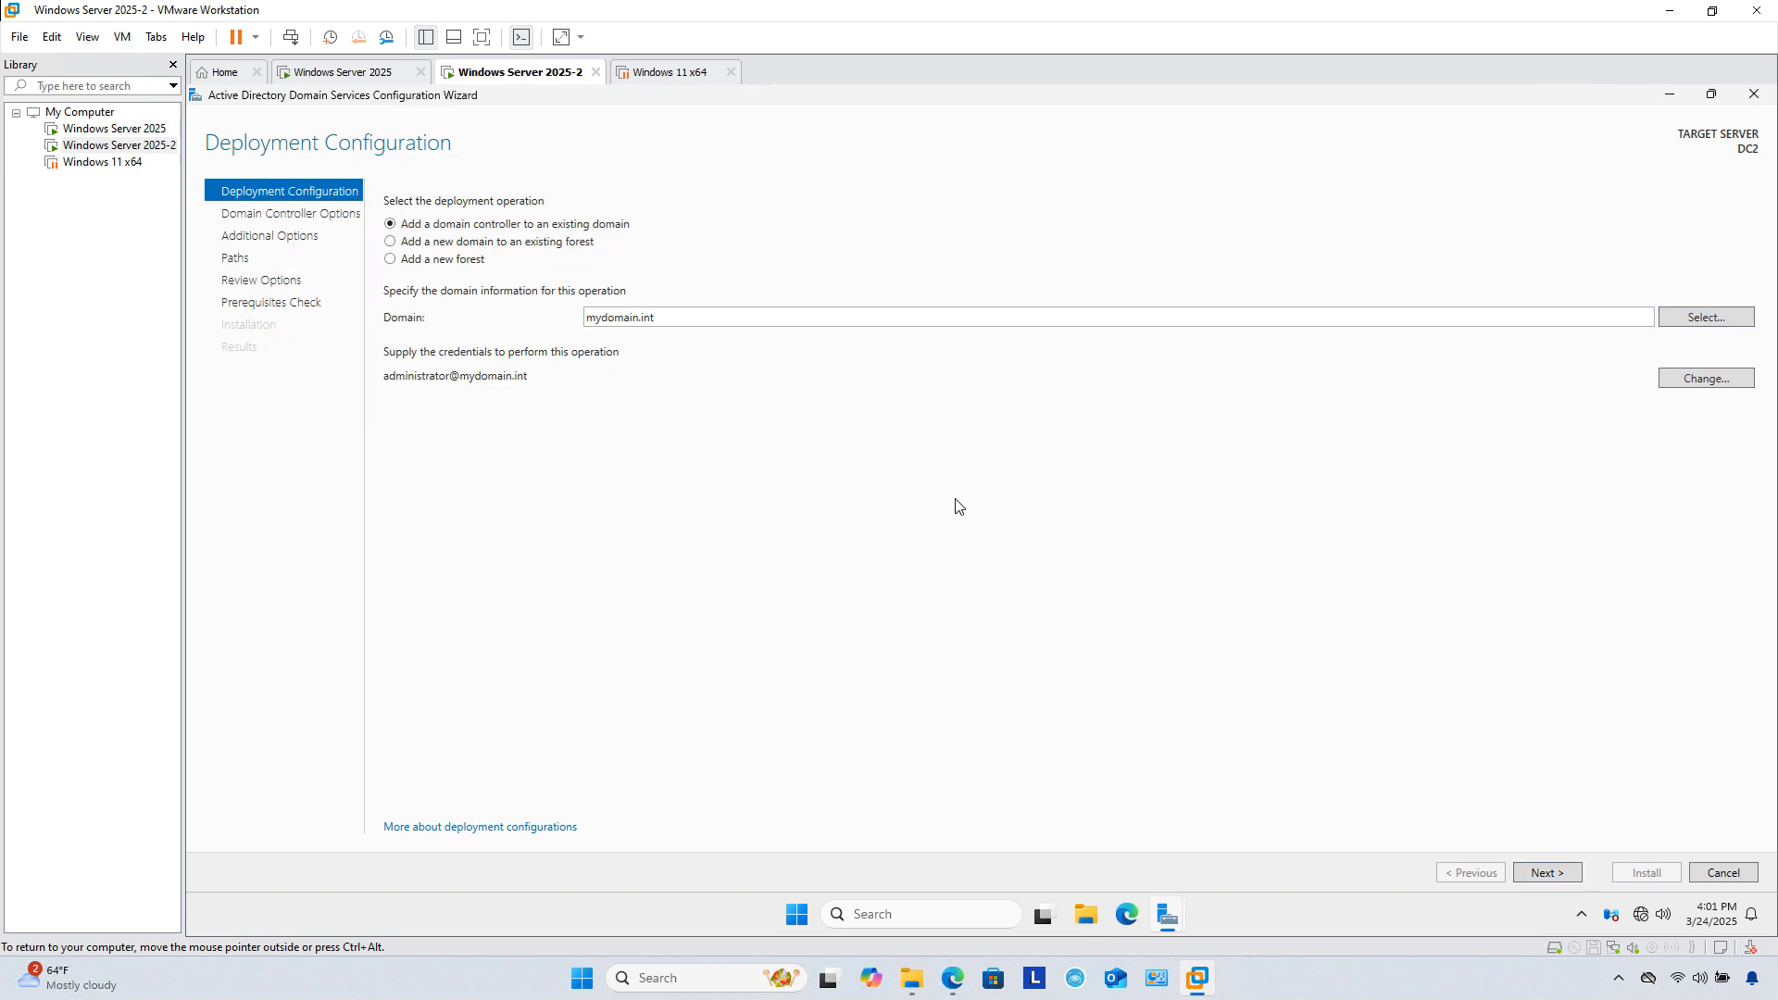
Step: Accept the remaining DC2 promotion pages, start the AD DS install, and select Windows 11 x64
left_click(1551, 875)
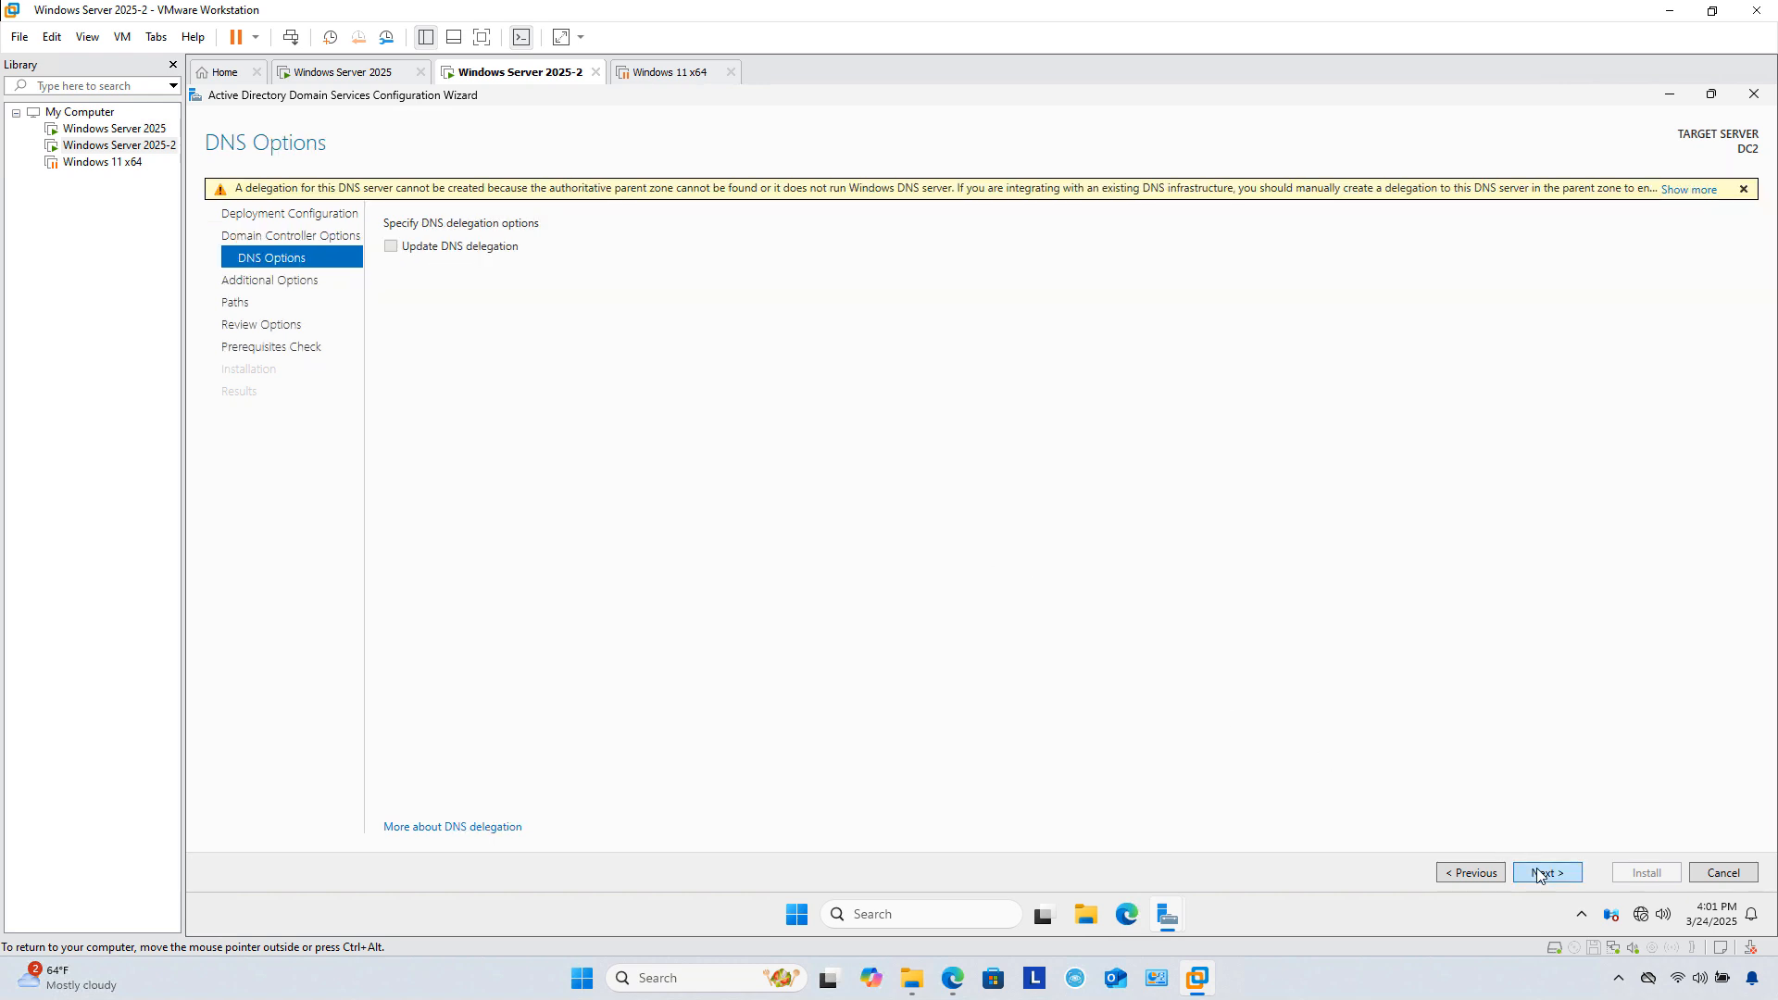
left_click(1540, 873)
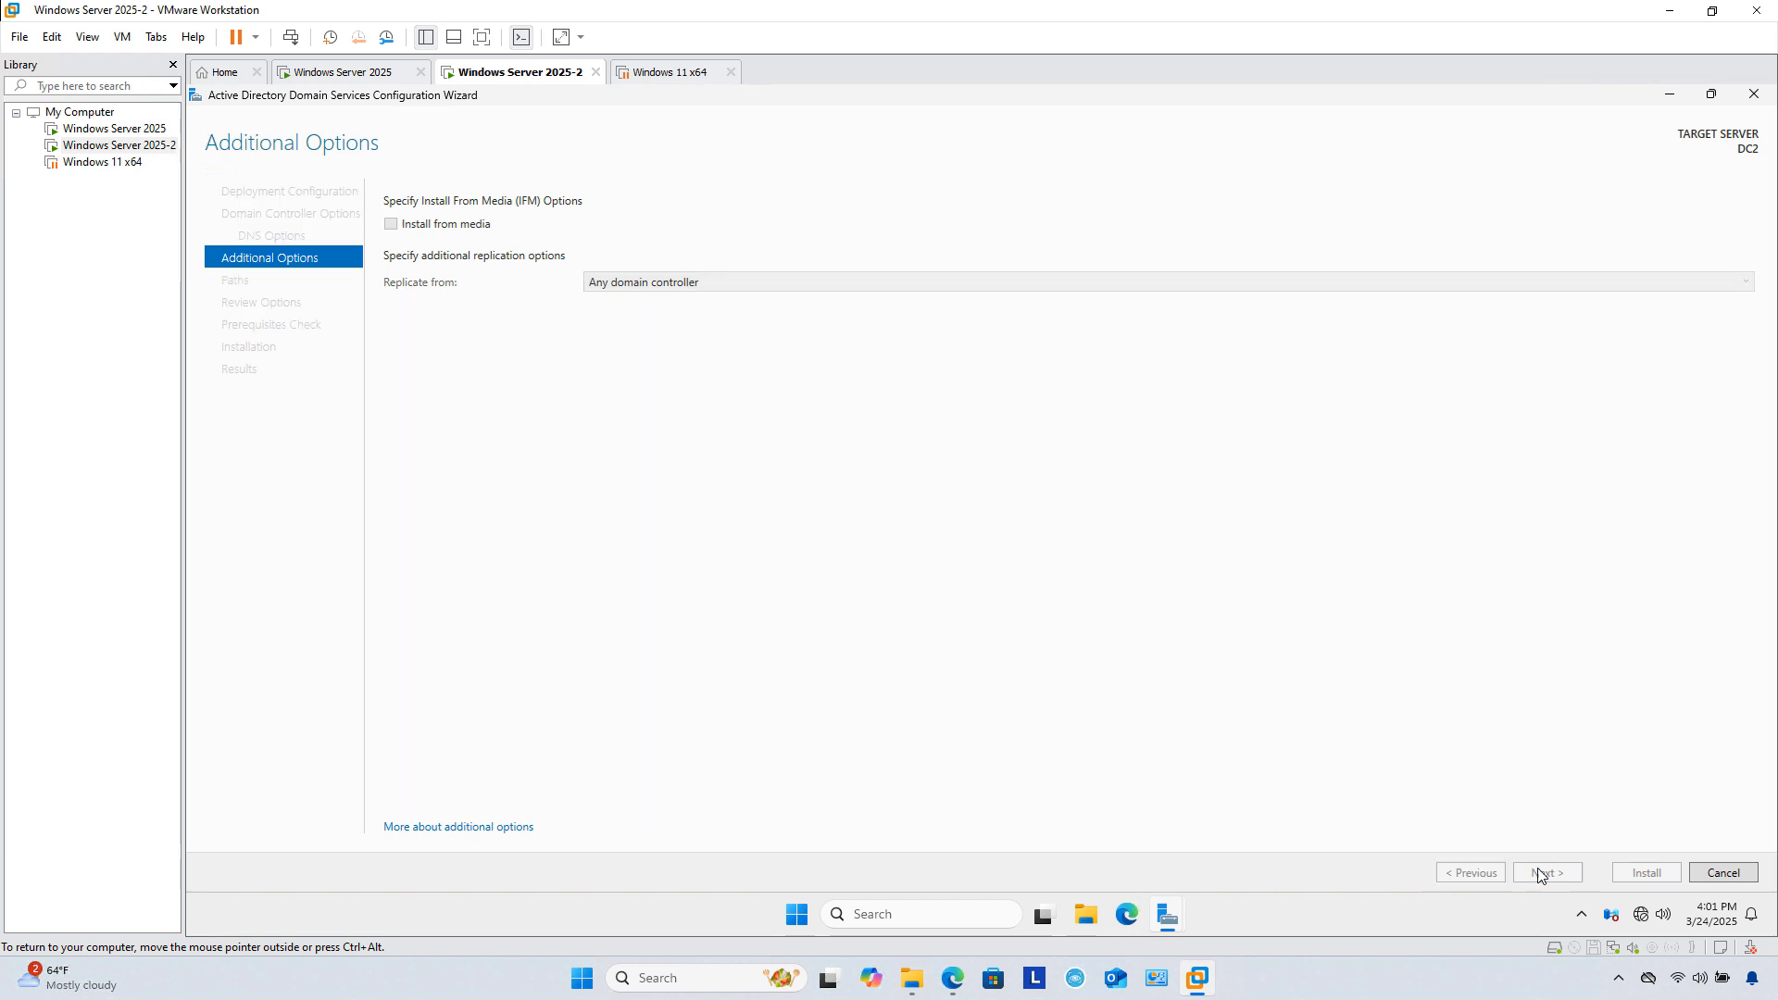
left_click(1540, 874)
left_click(1541, 874)
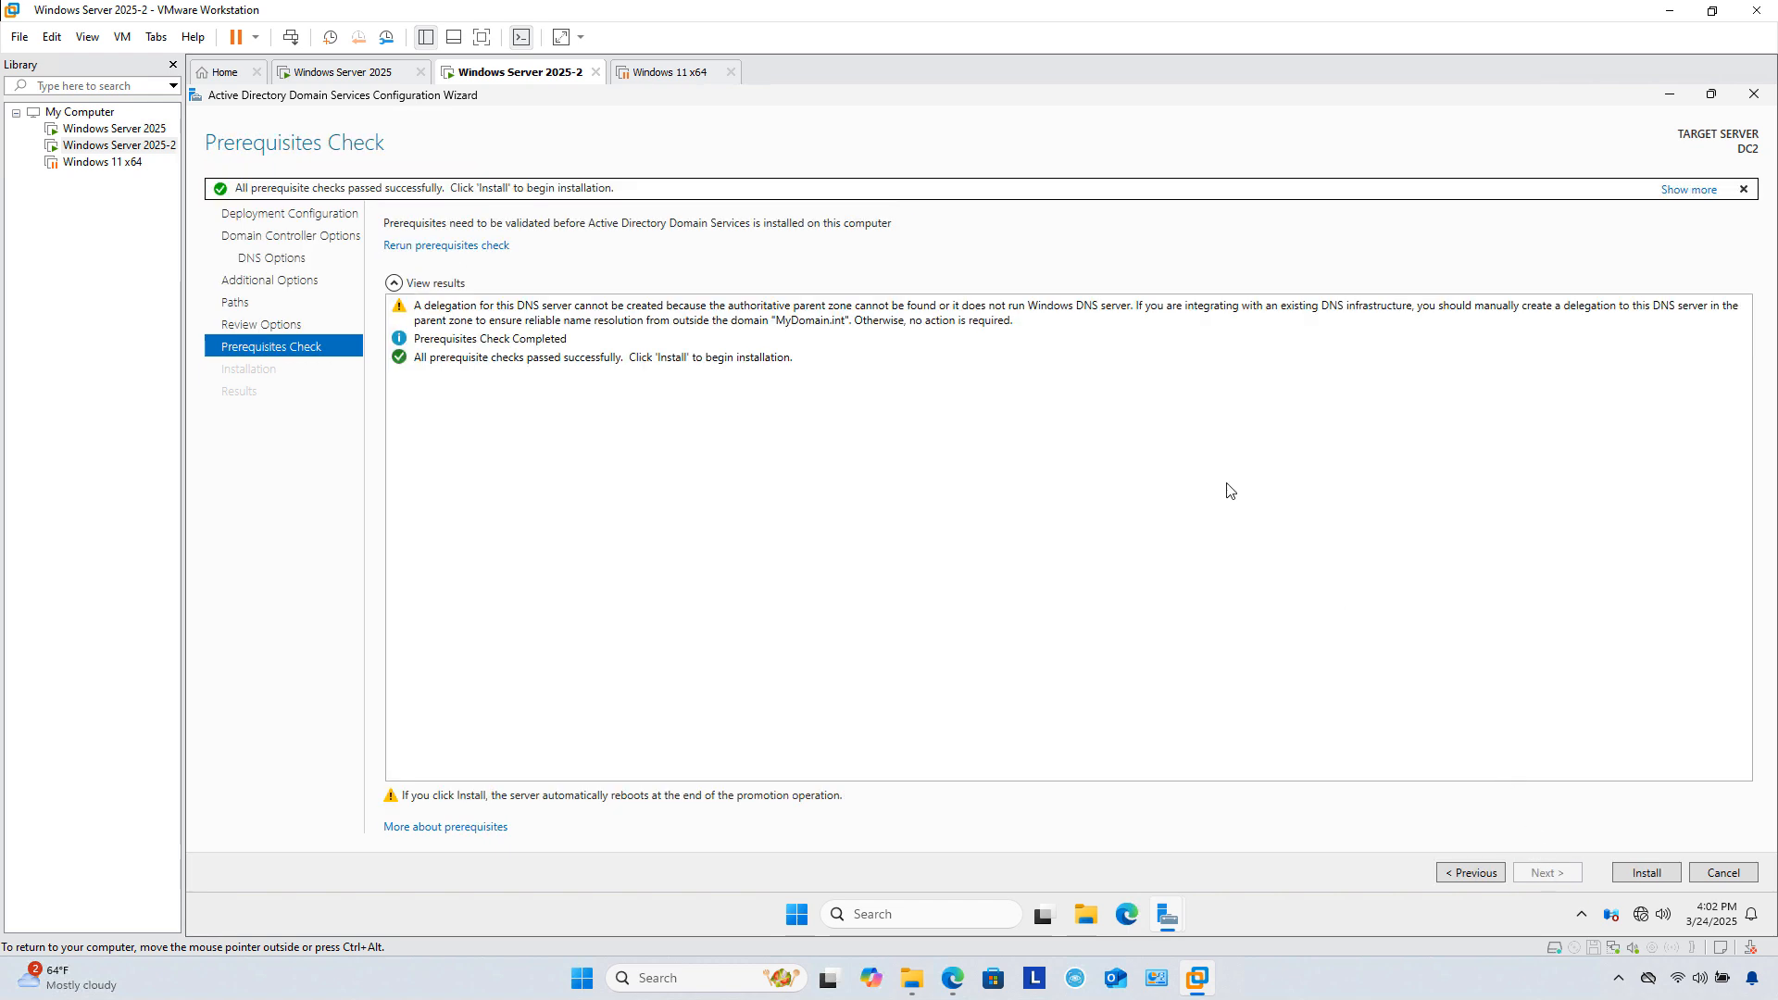
left_click(1633, 876)
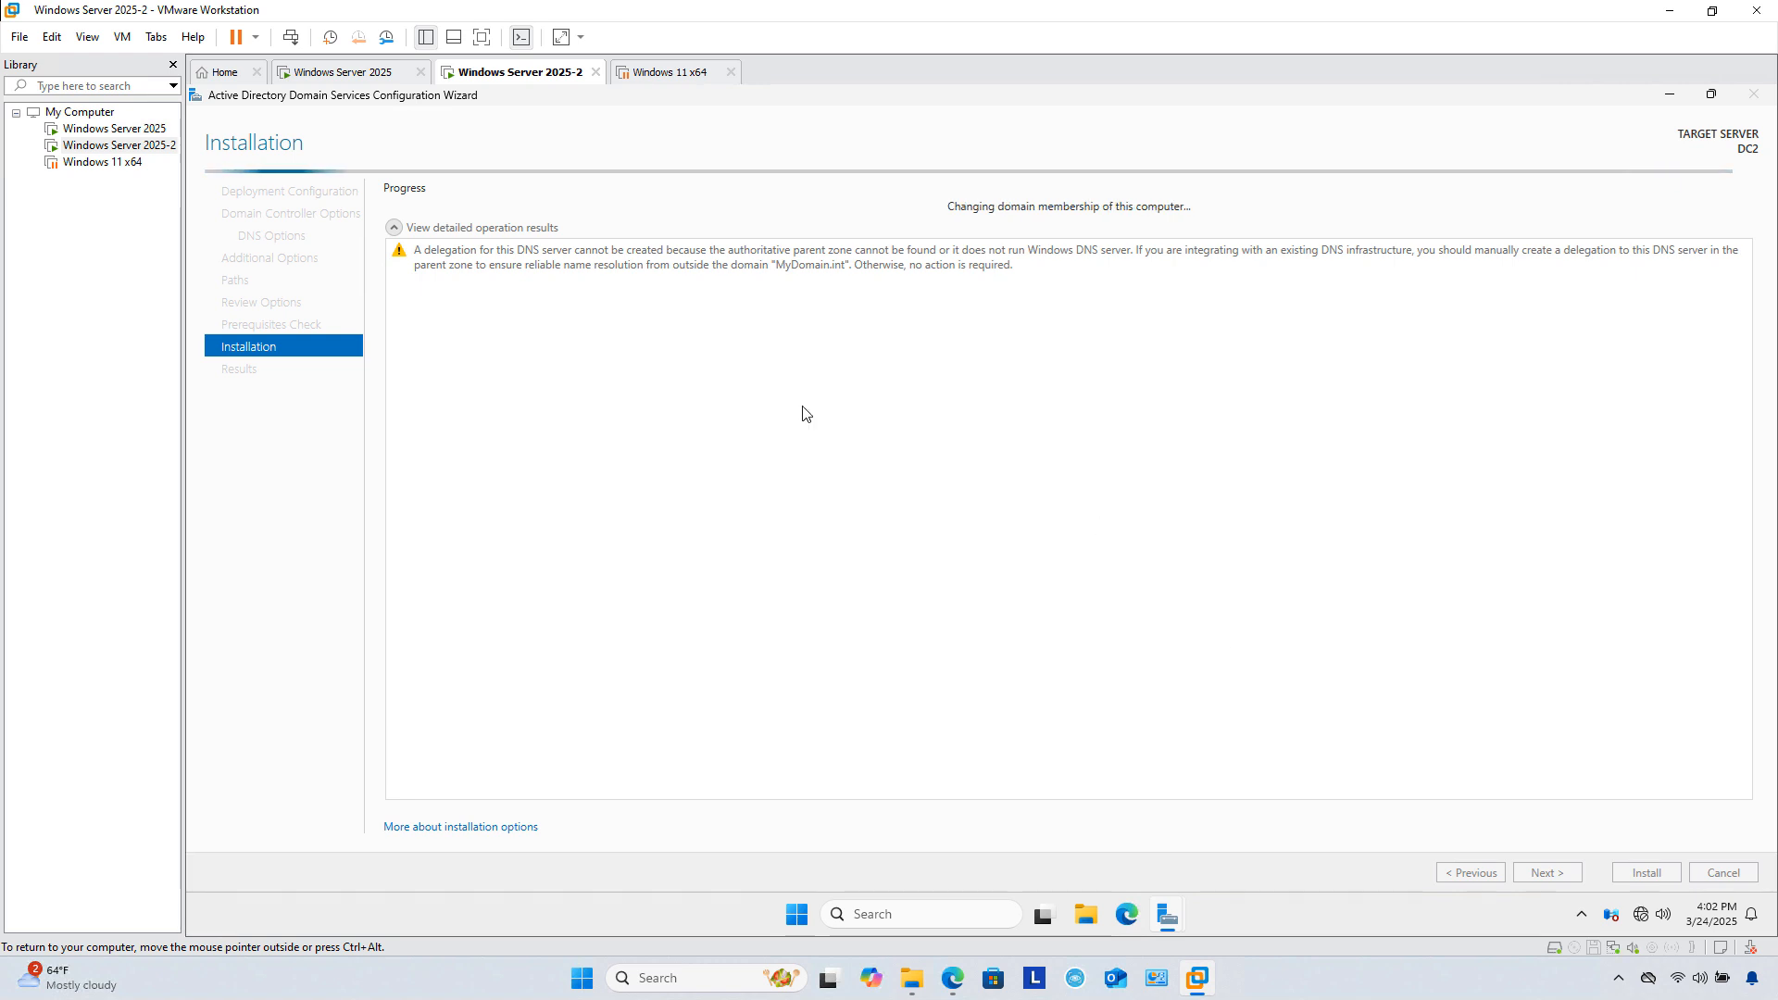
left_click(93, 162)
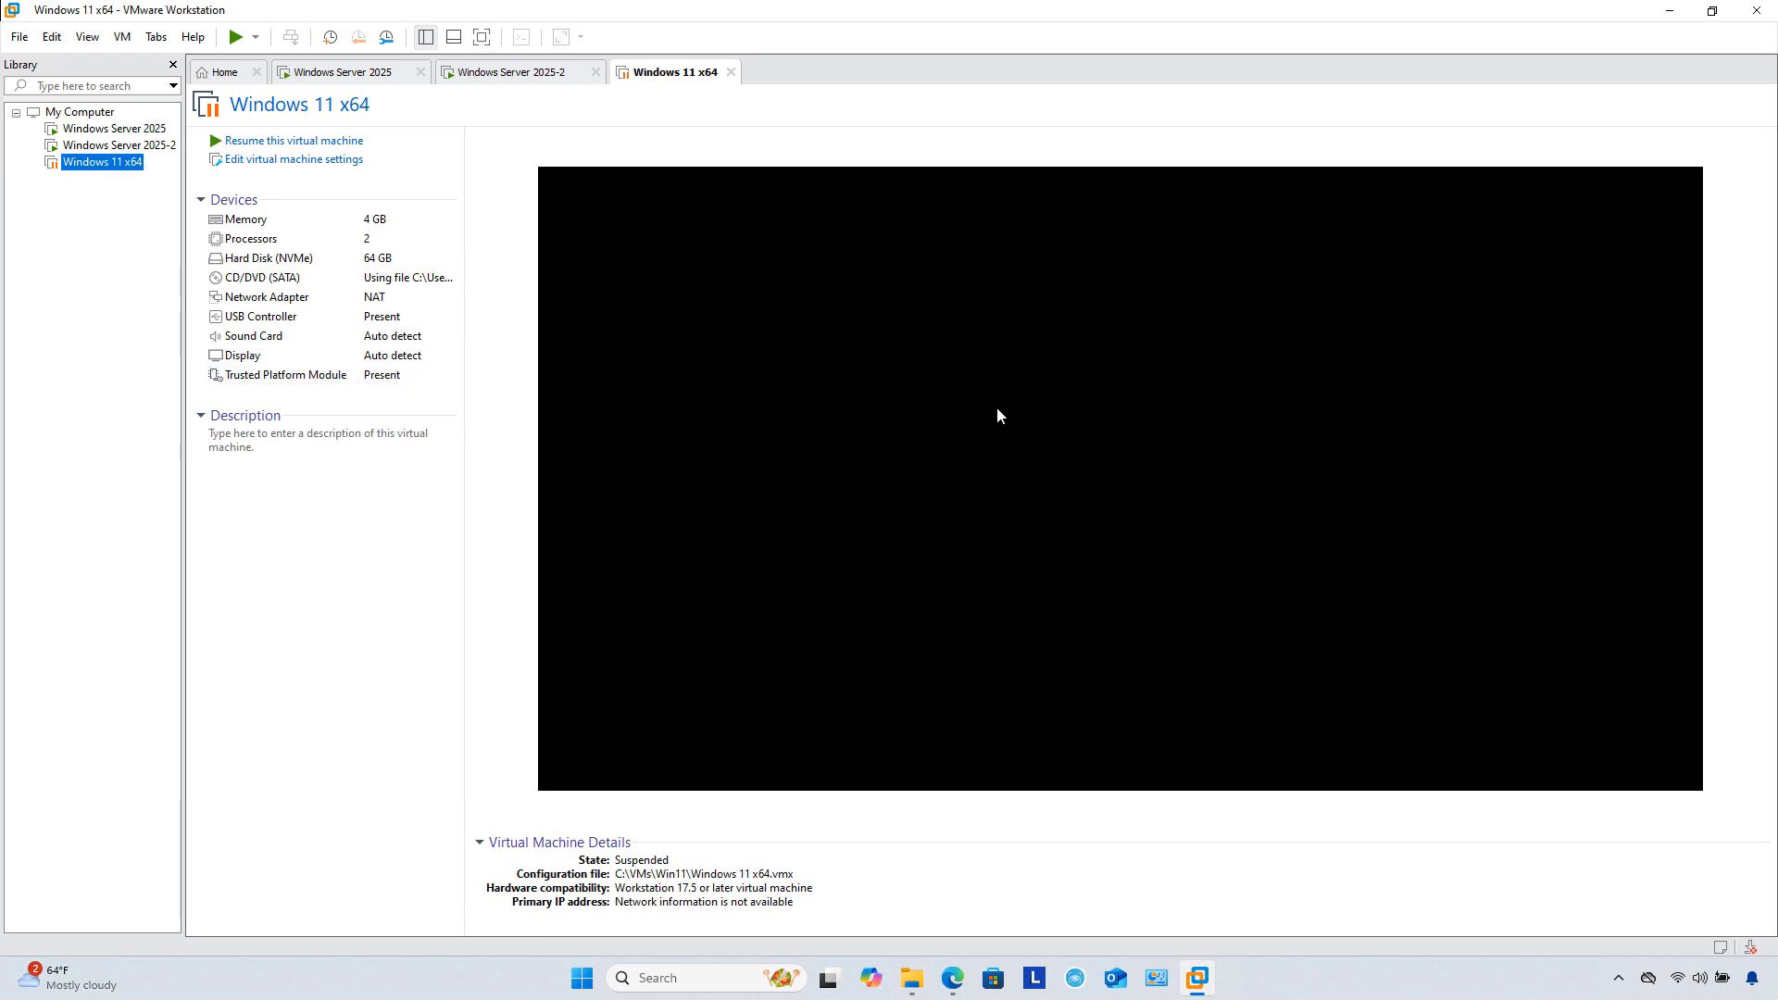
Step: Resume the suspended Windows 11 x64 VM and sign in with the account password
left_click(236, 37)
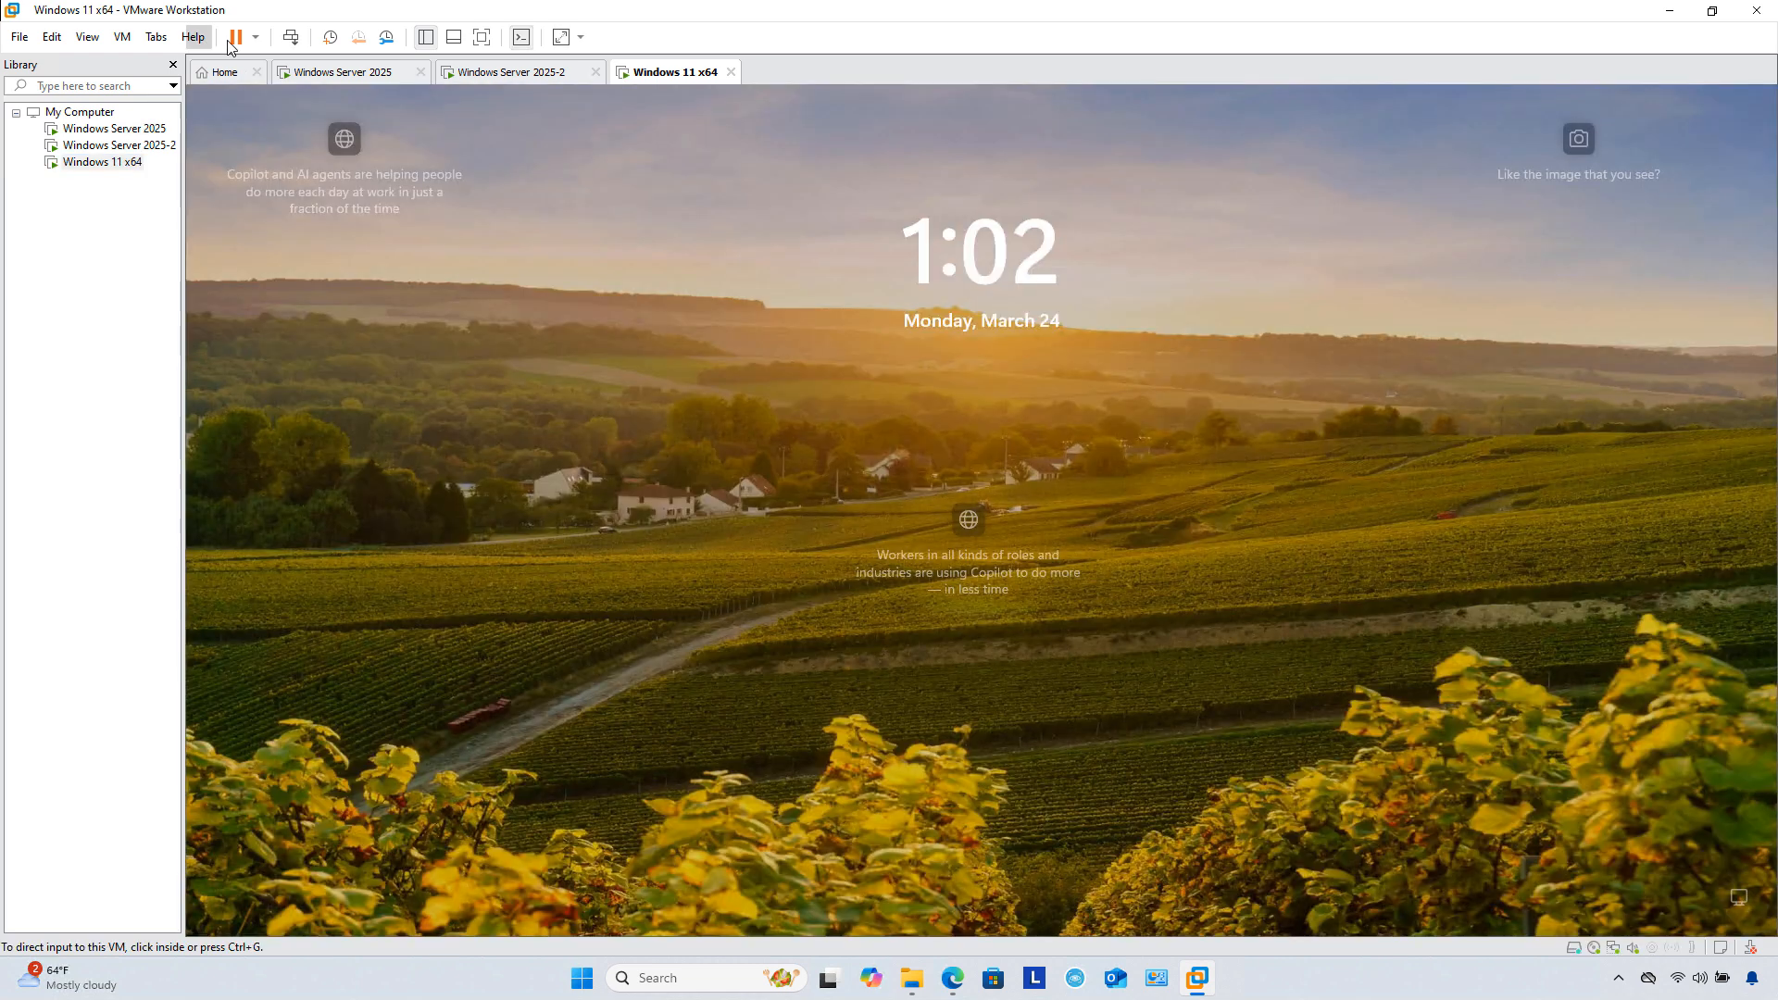
left_click(289, 41)
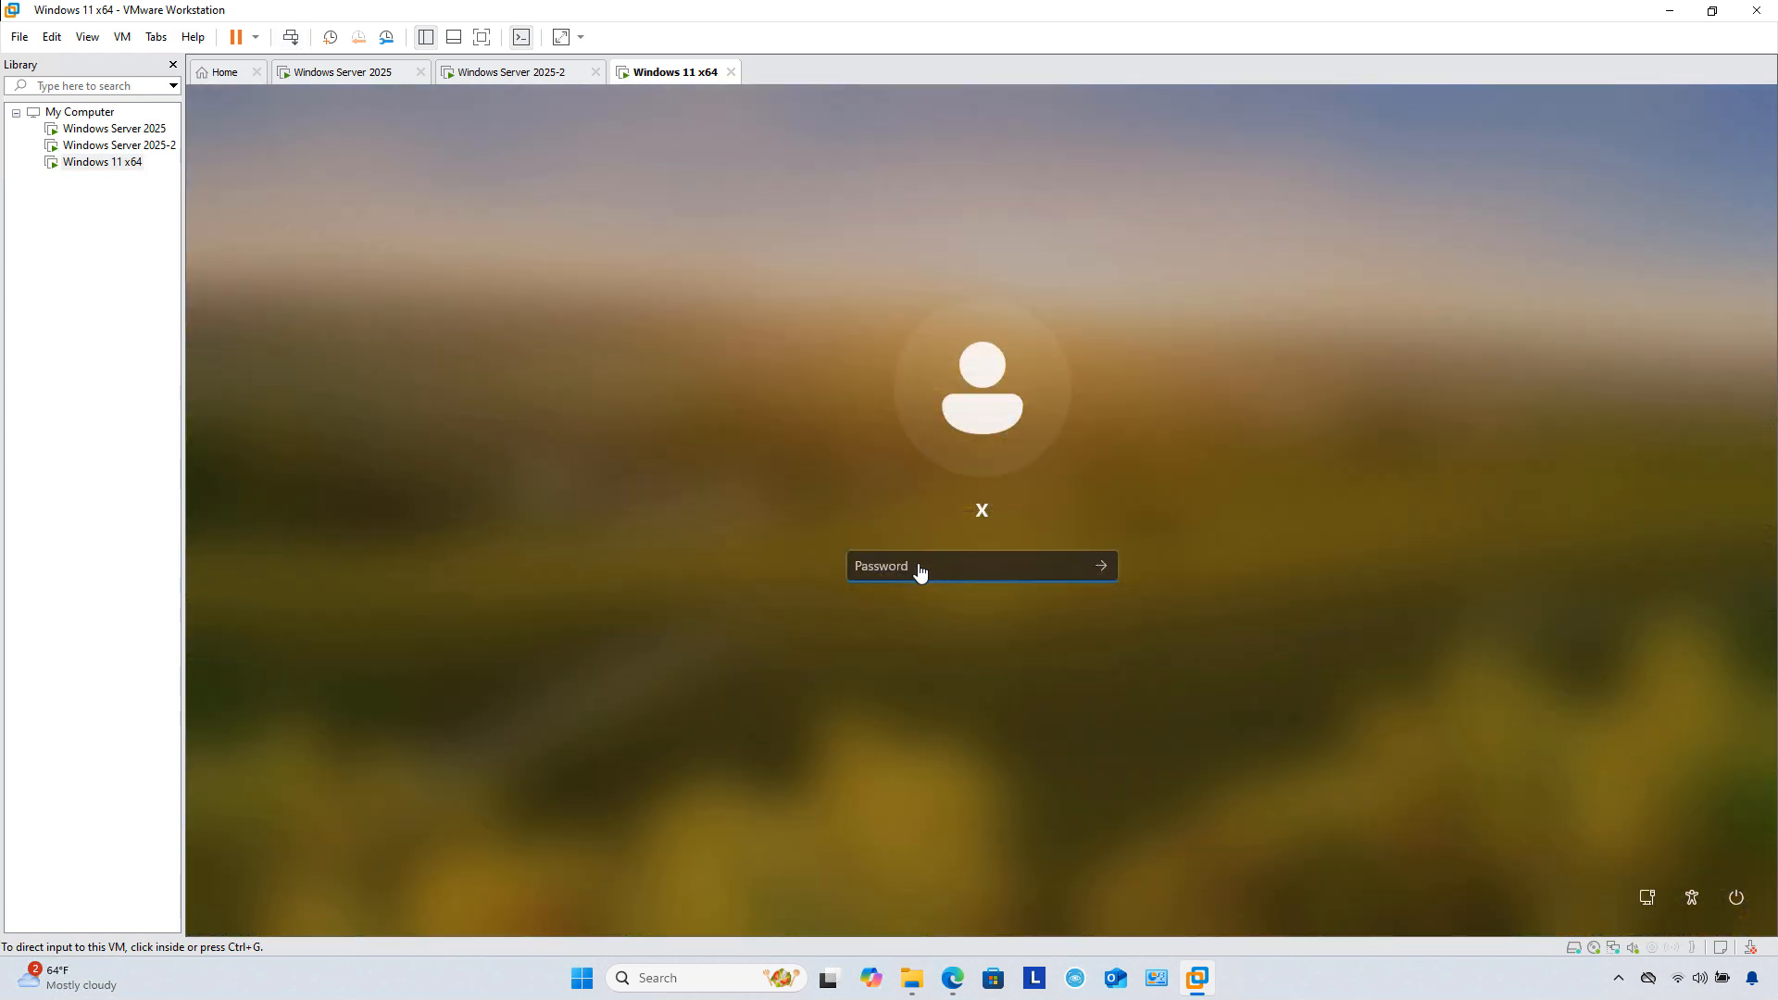
left_click(917, 568)
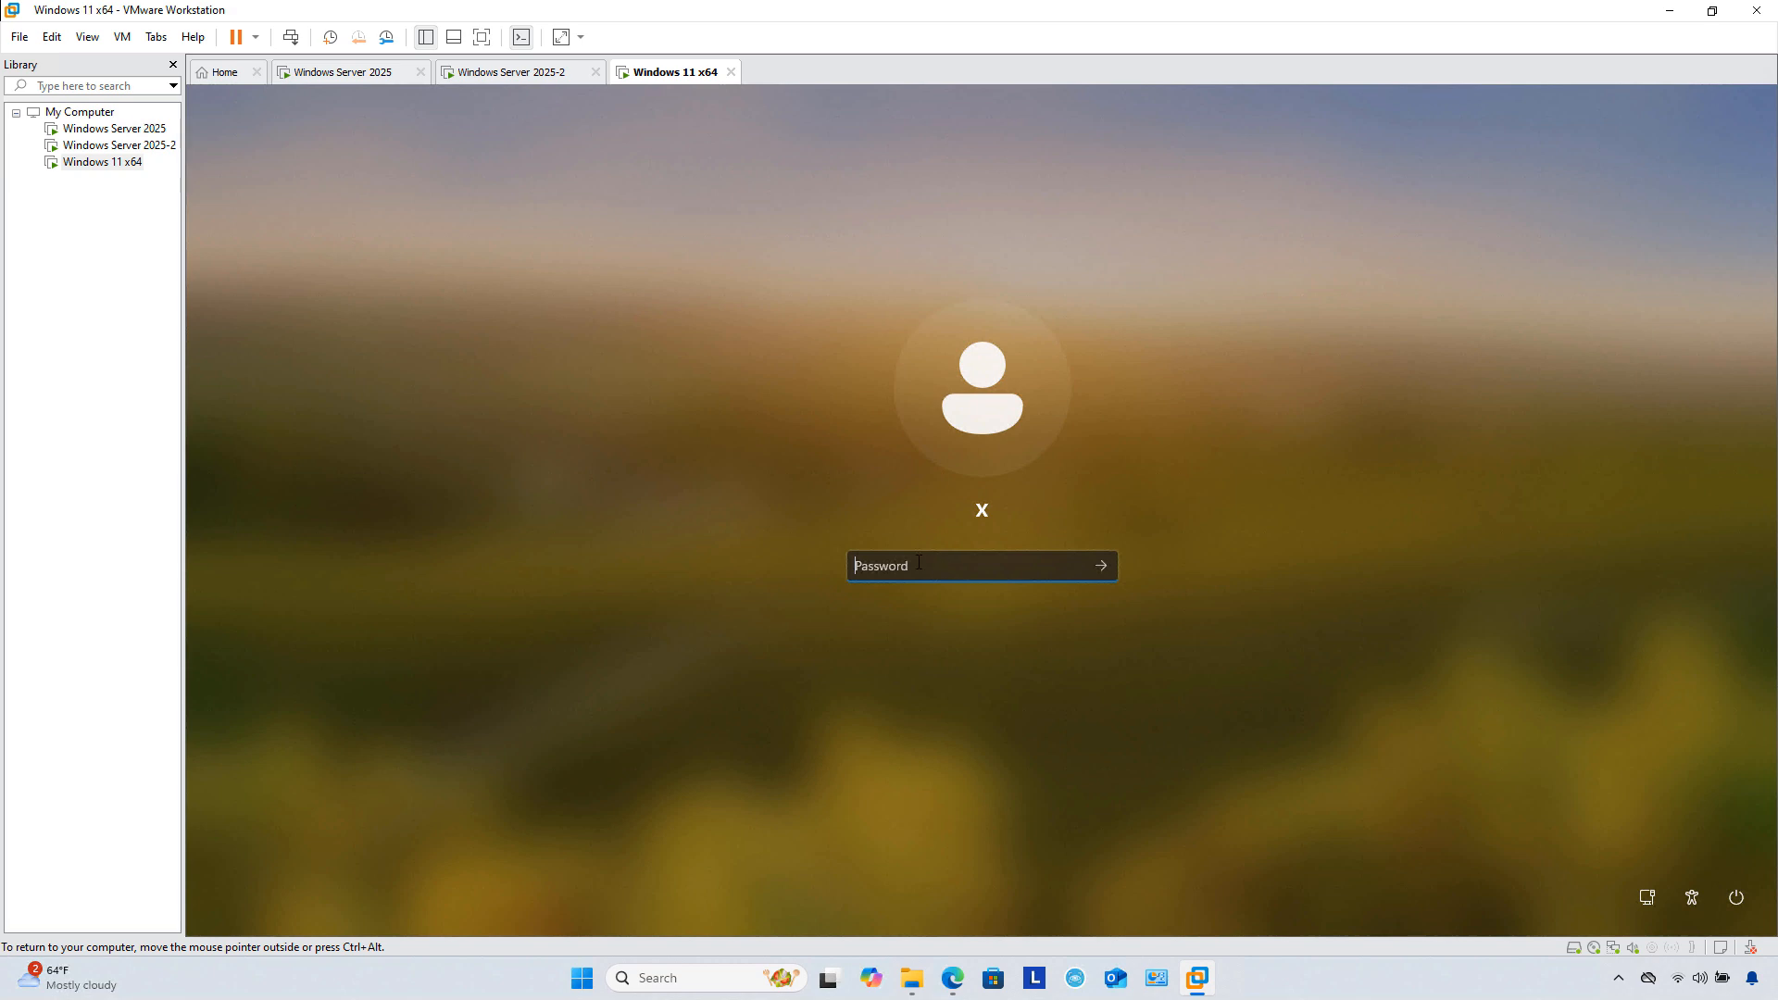
type("•")
key("Return")
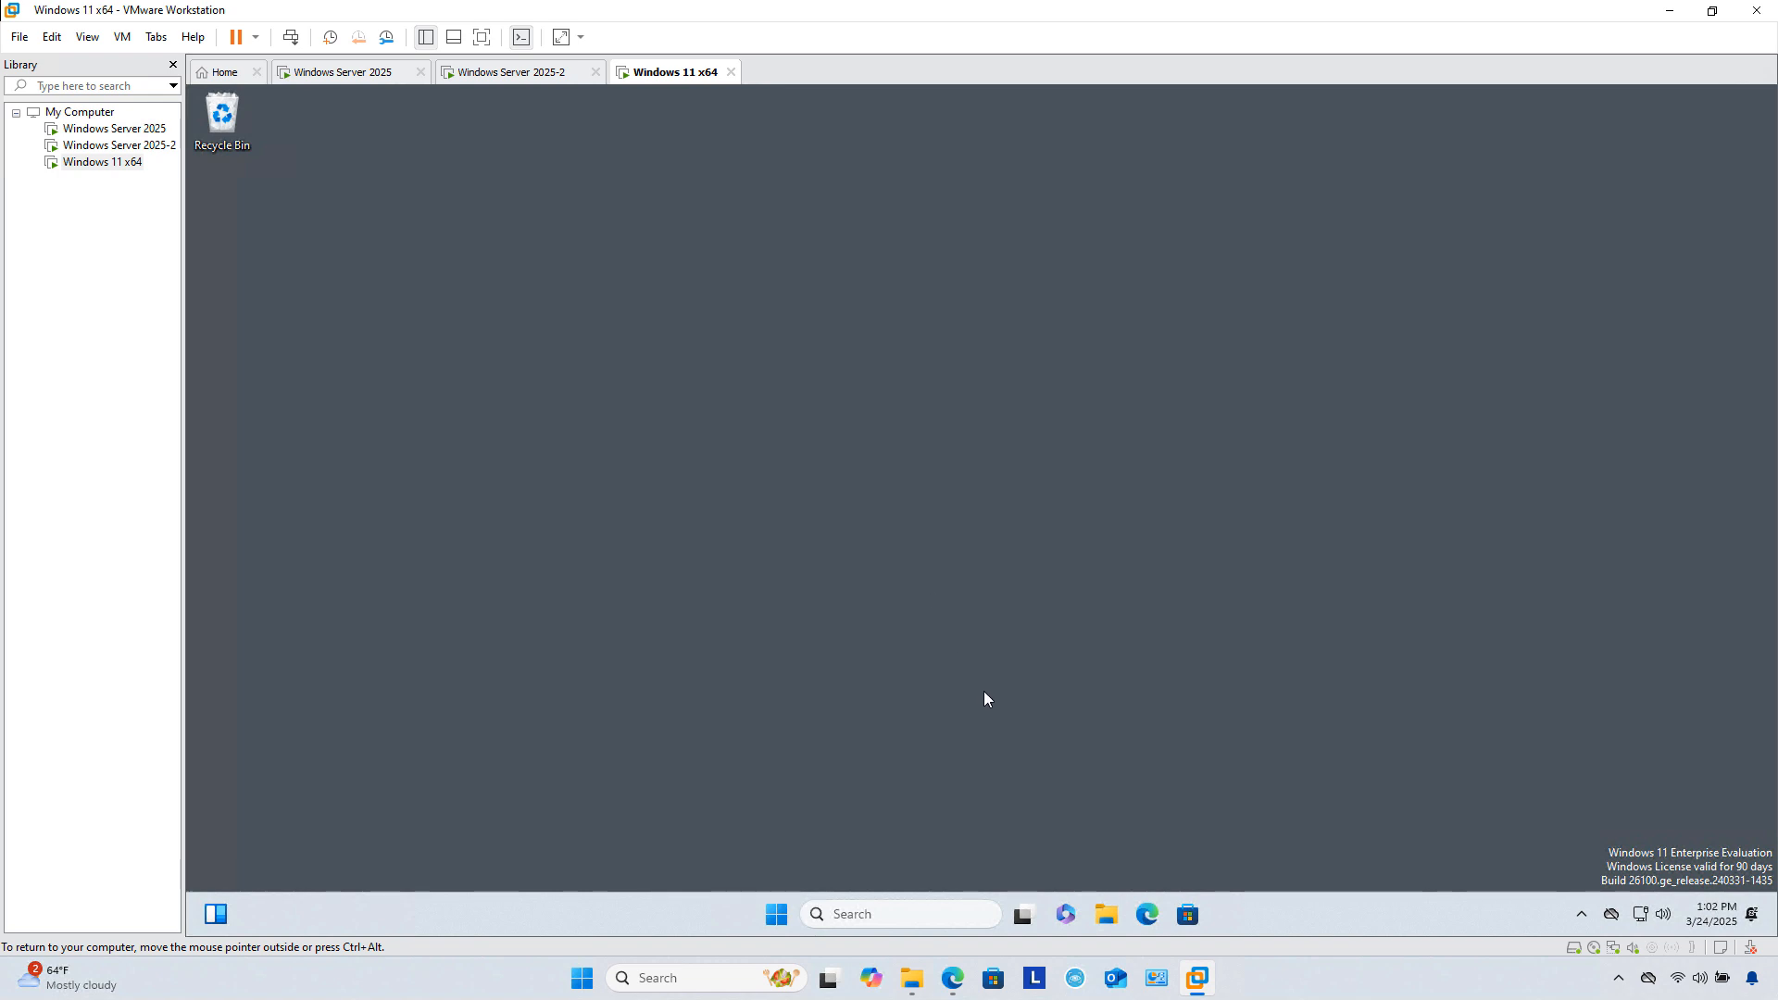
Step: Open Settings > System > About and its Domain or workgroup properties showing Clien01 in WORKGROUP
left_click(777, 915)
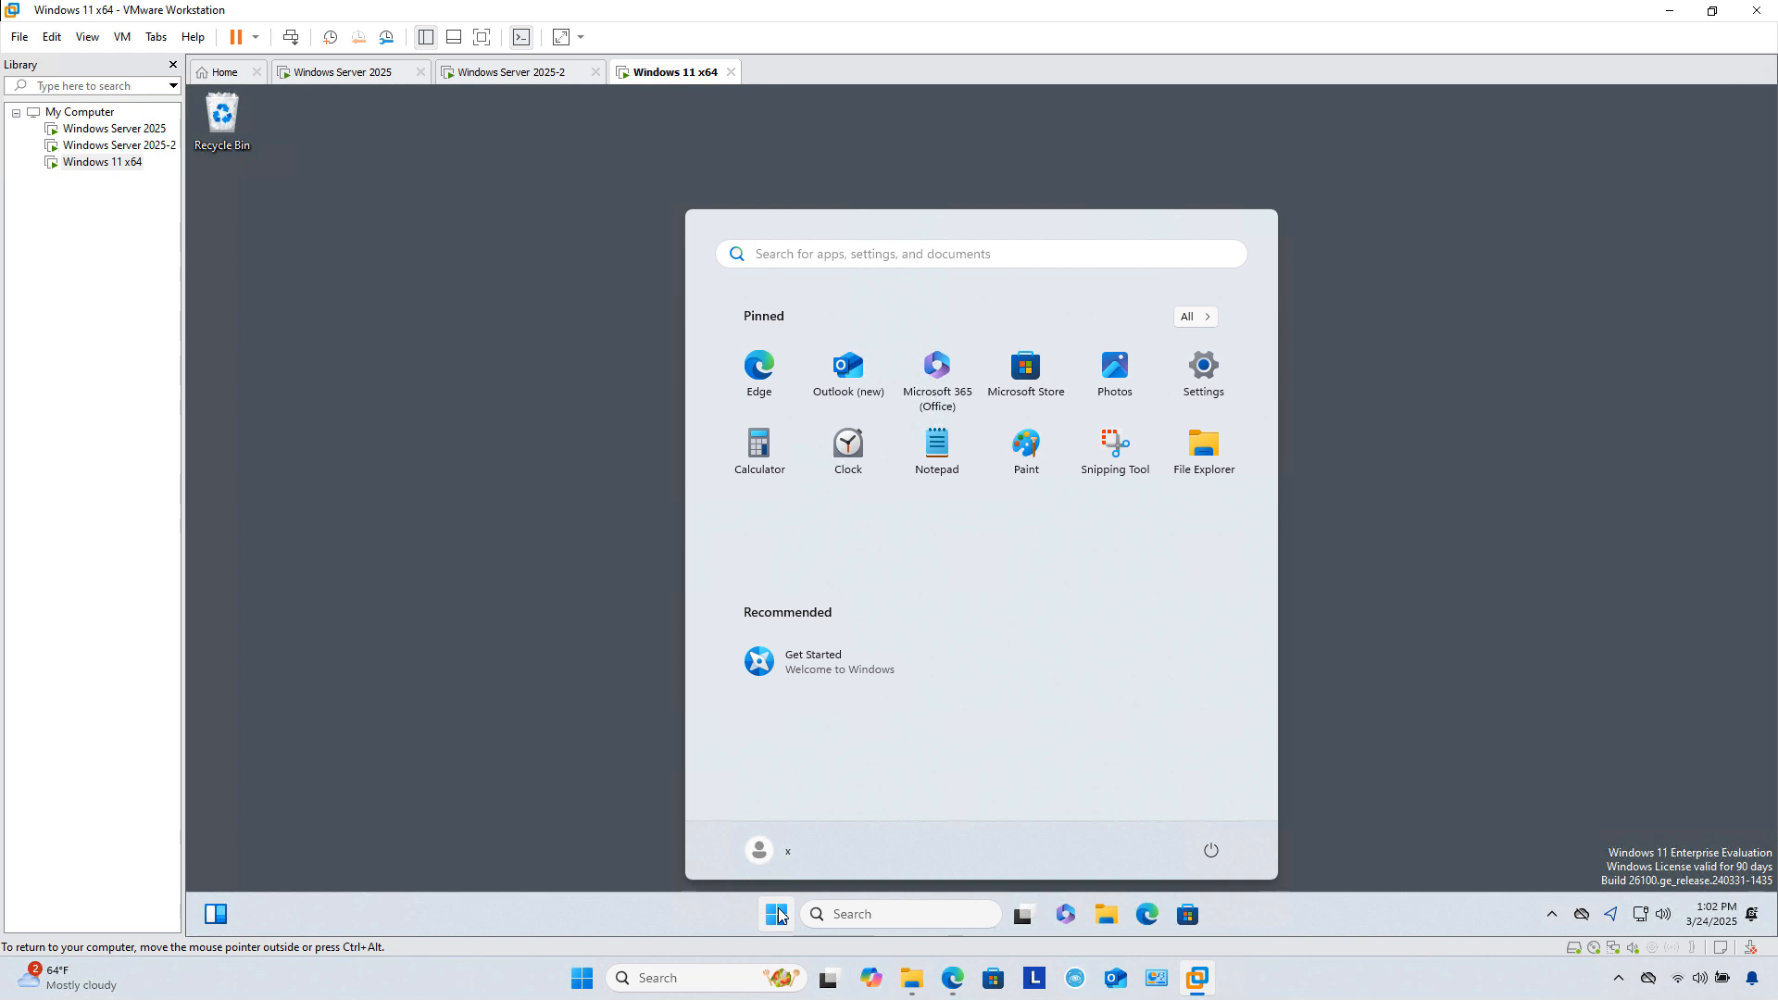
left_click(1230, 409)
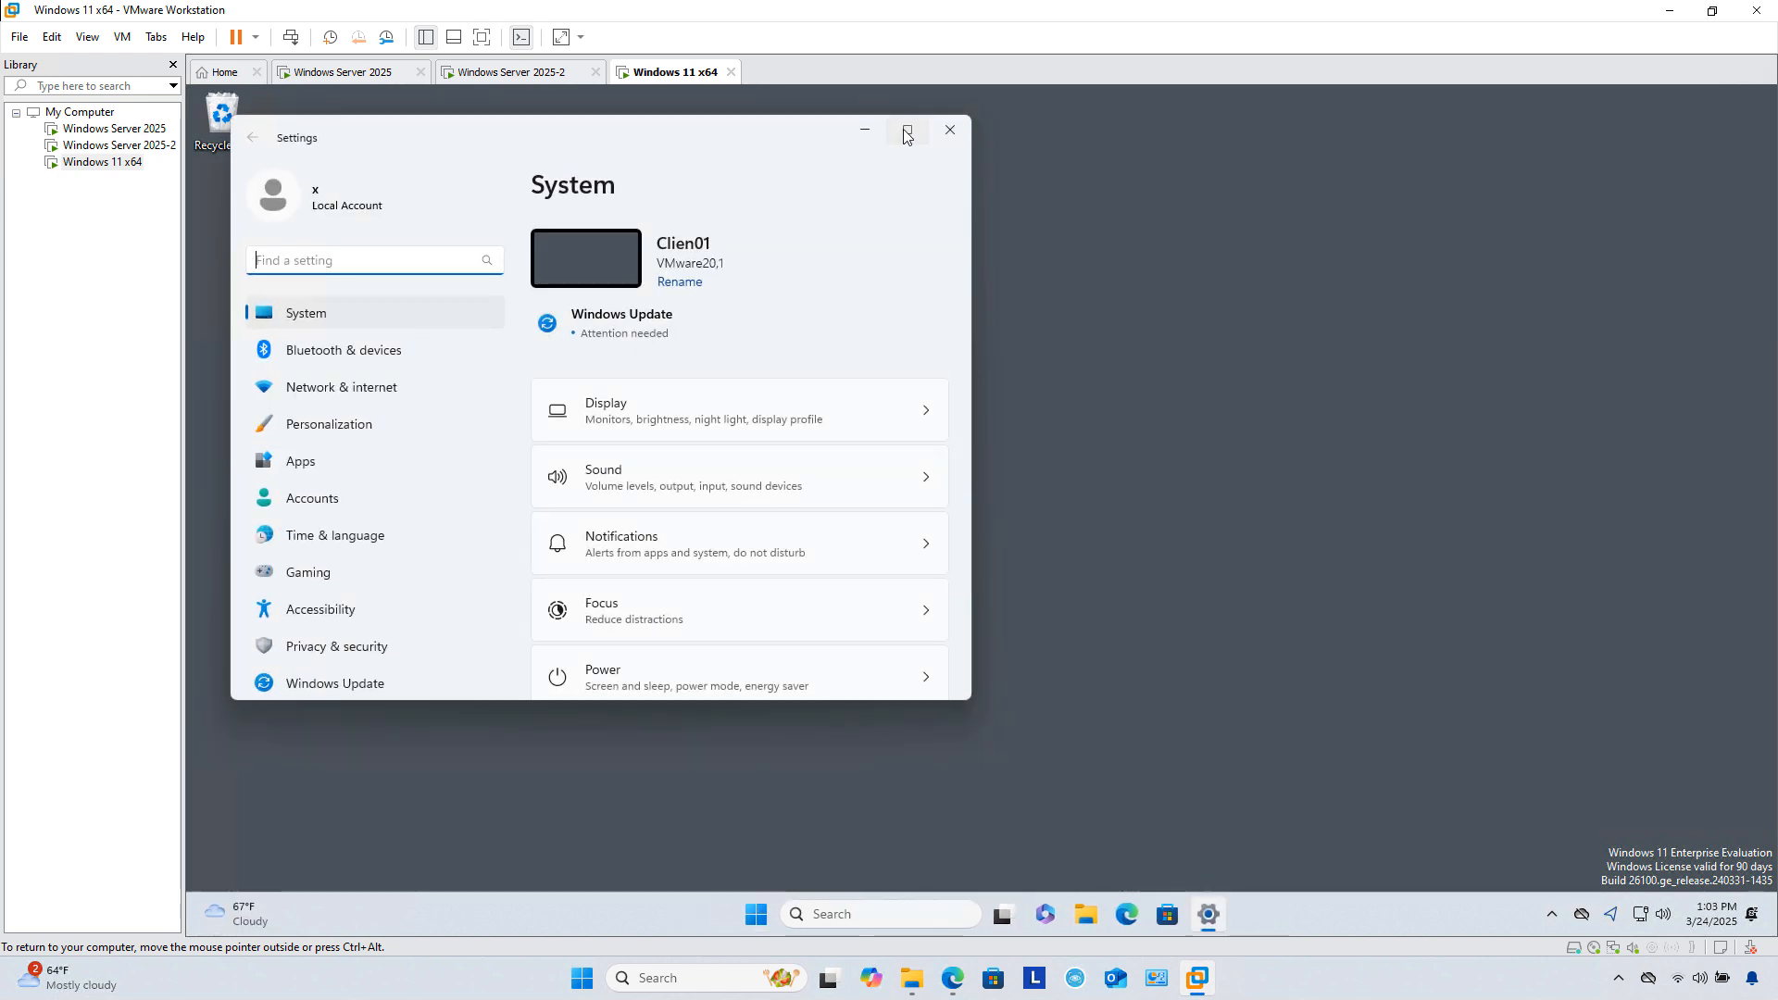
left_click(906, 132)
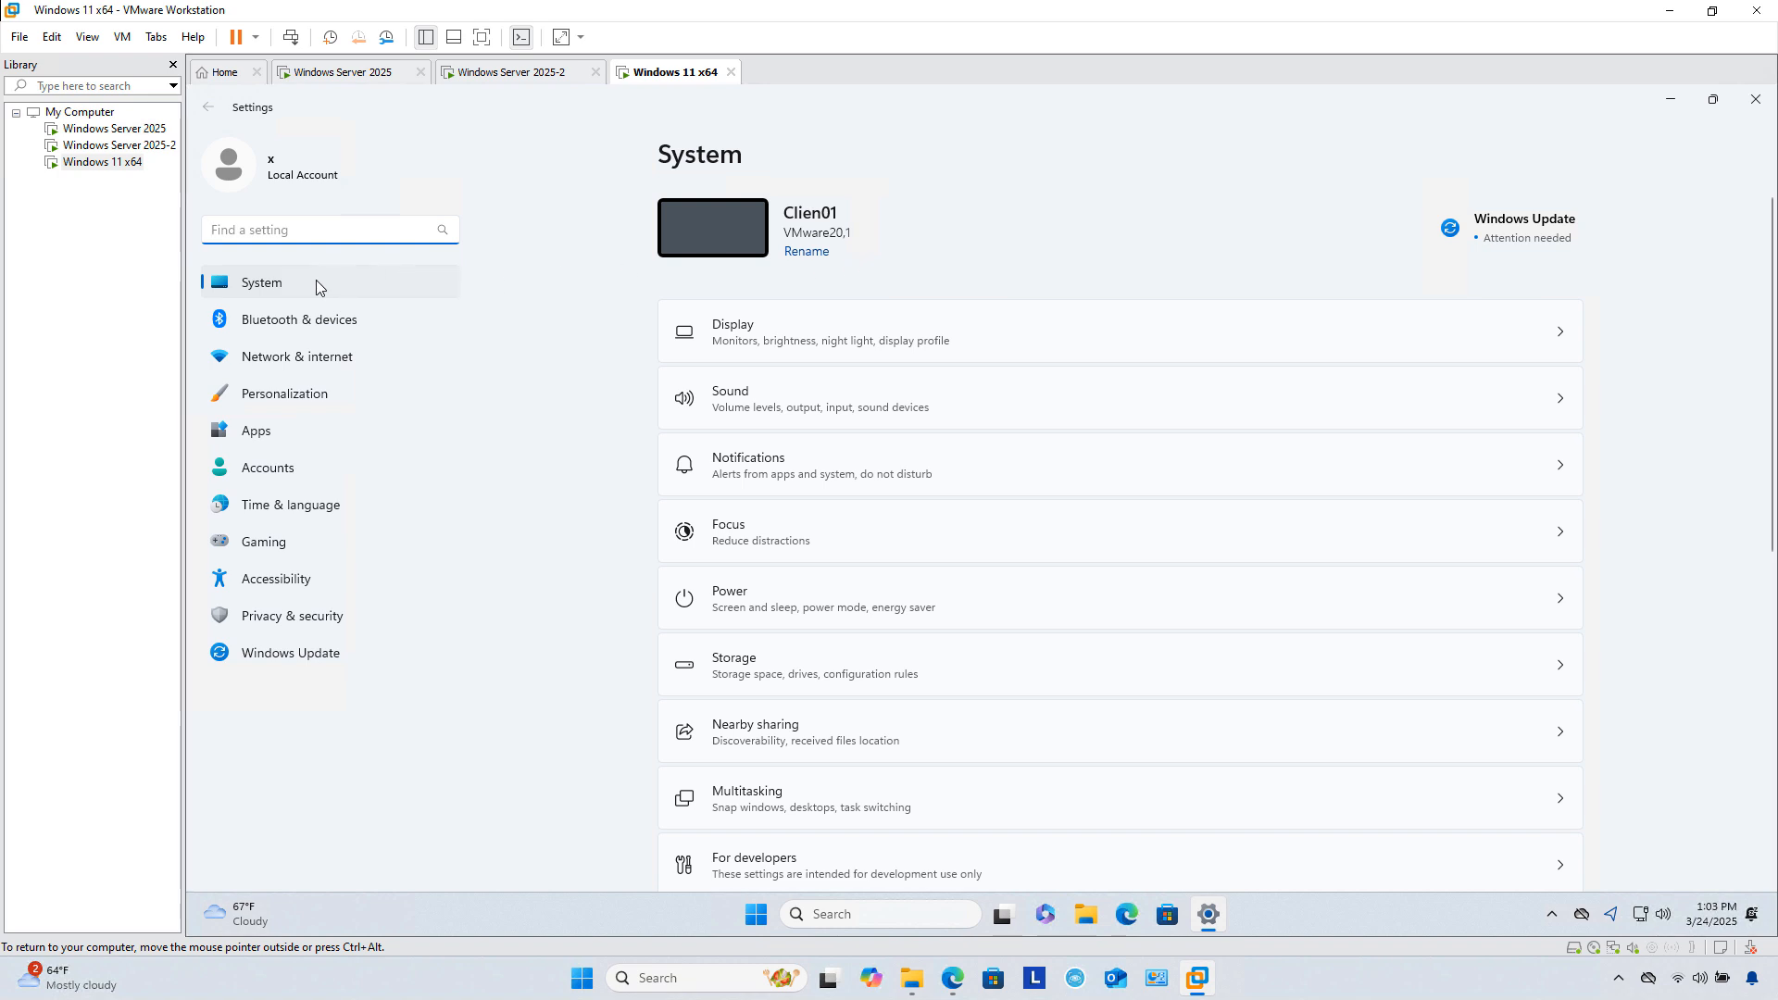
scroll(1139, 698, "down", 6)
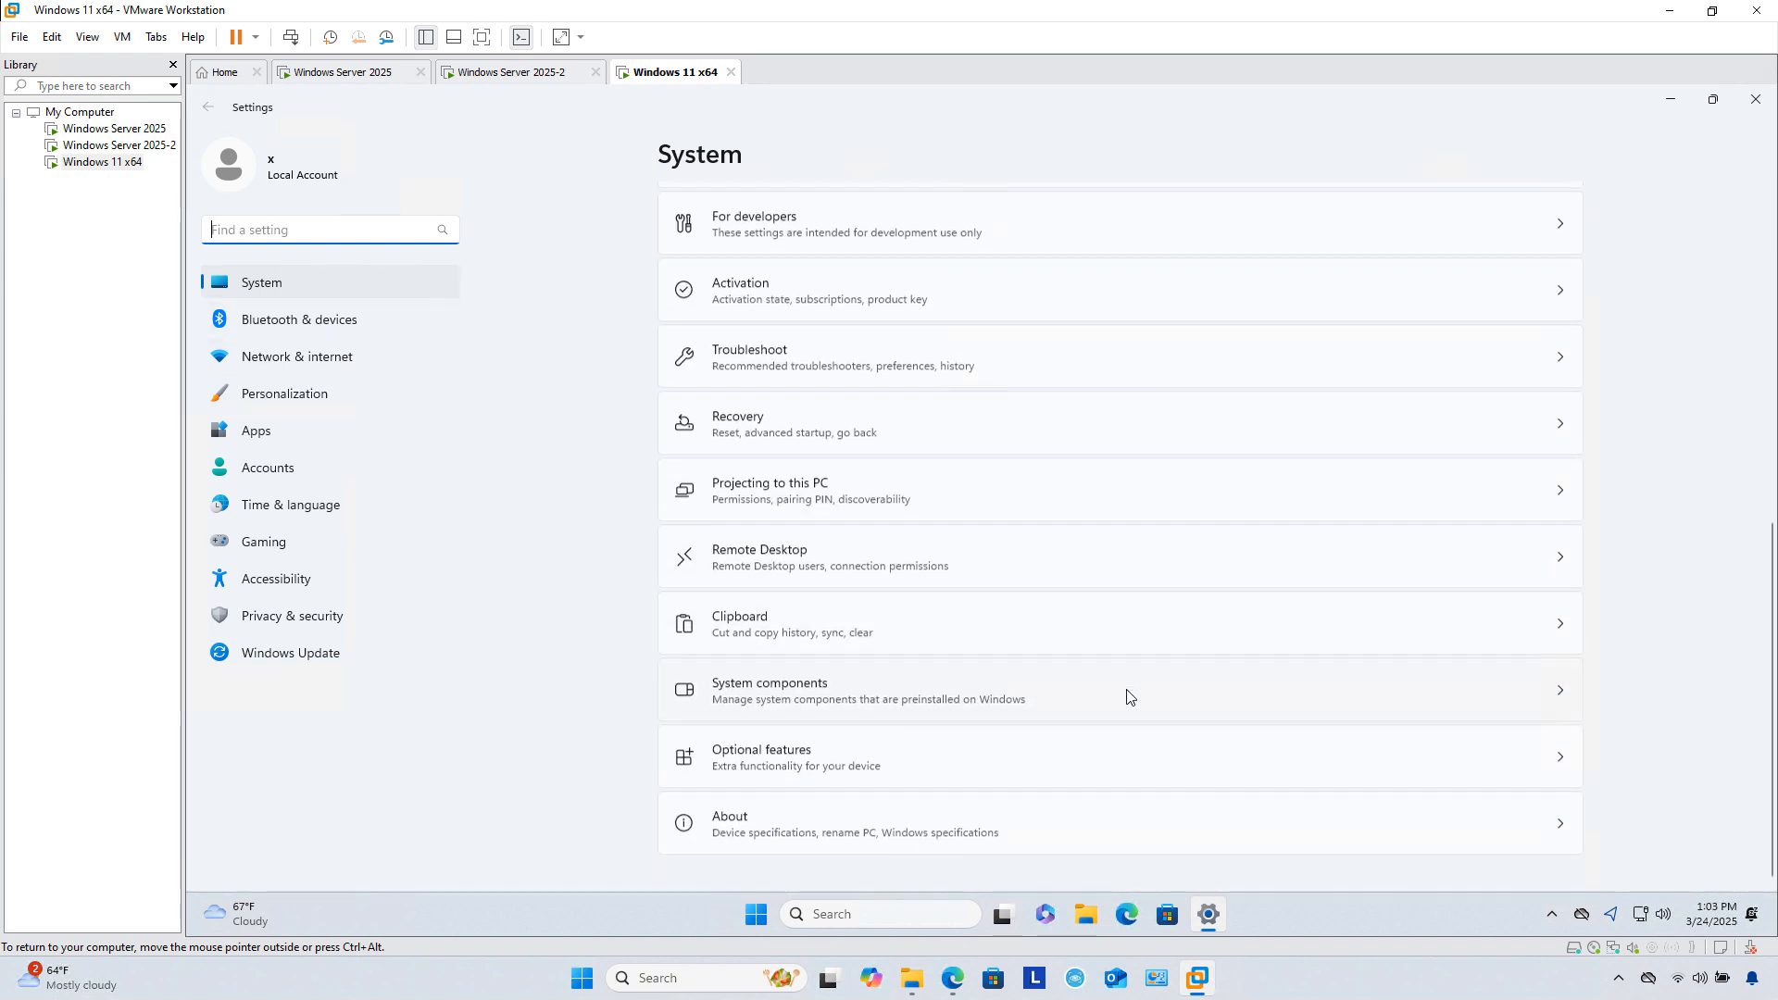
left_click(732, 822)
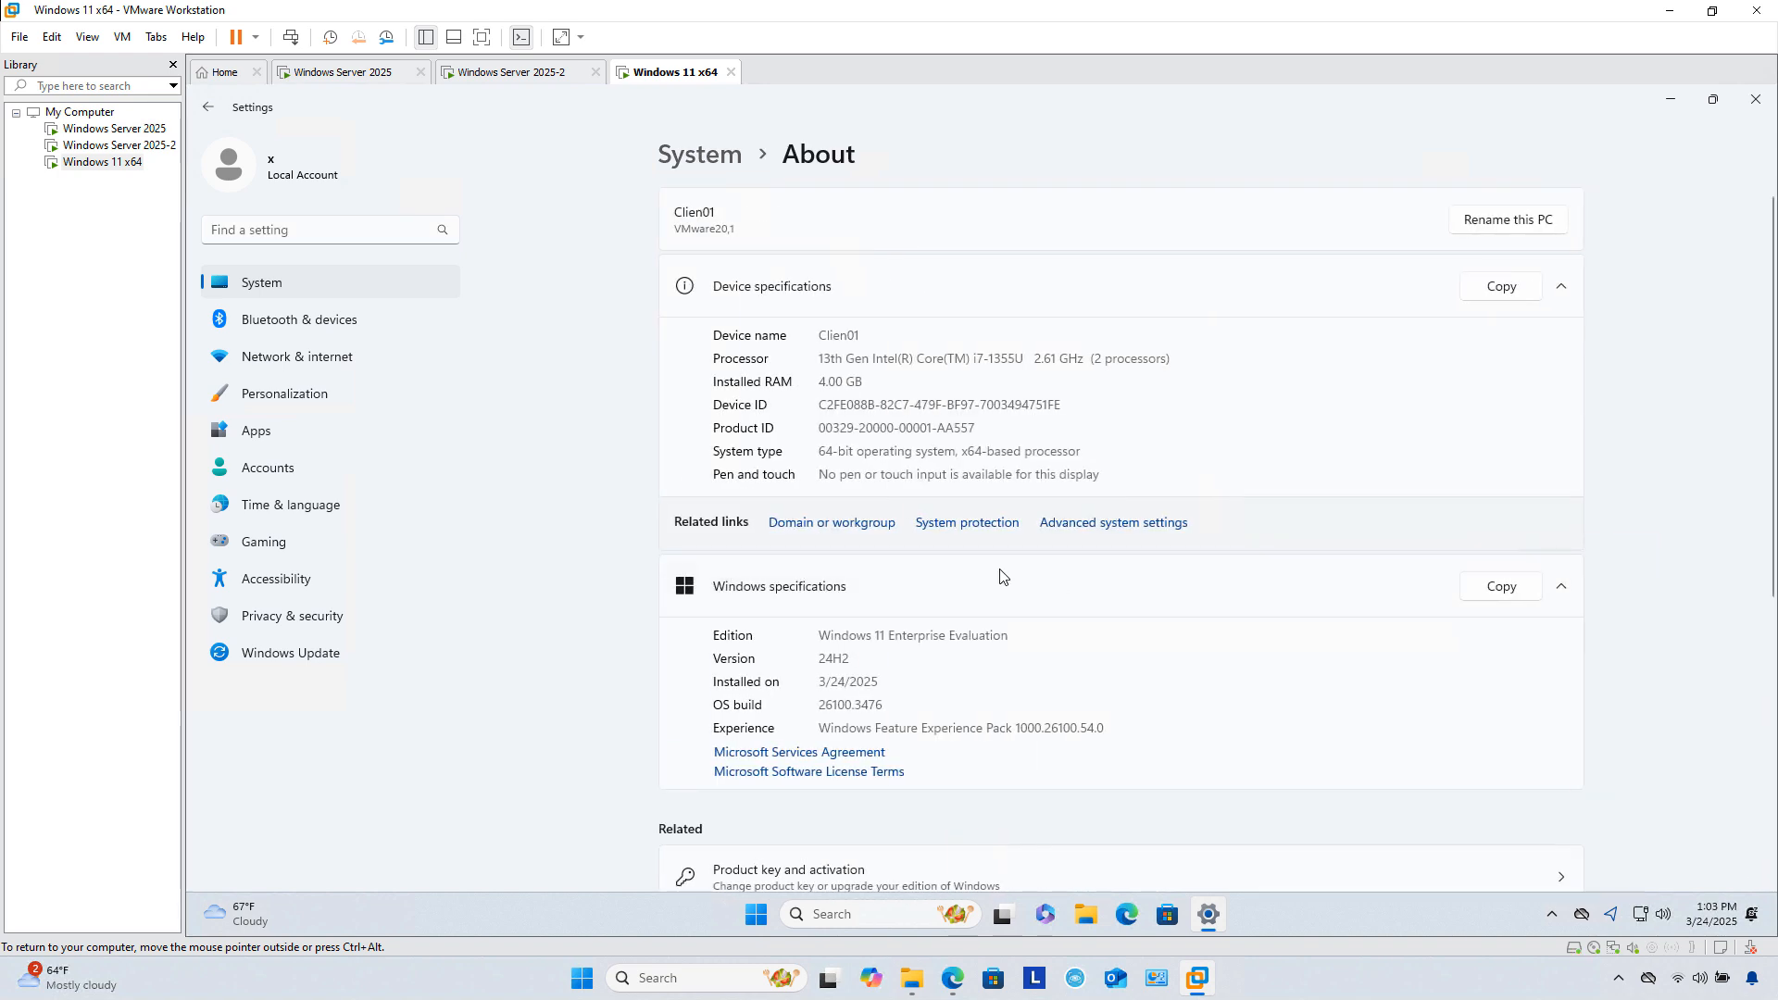
left_click(857, 524)
left_click_drag(615, 290, 1025, 132)
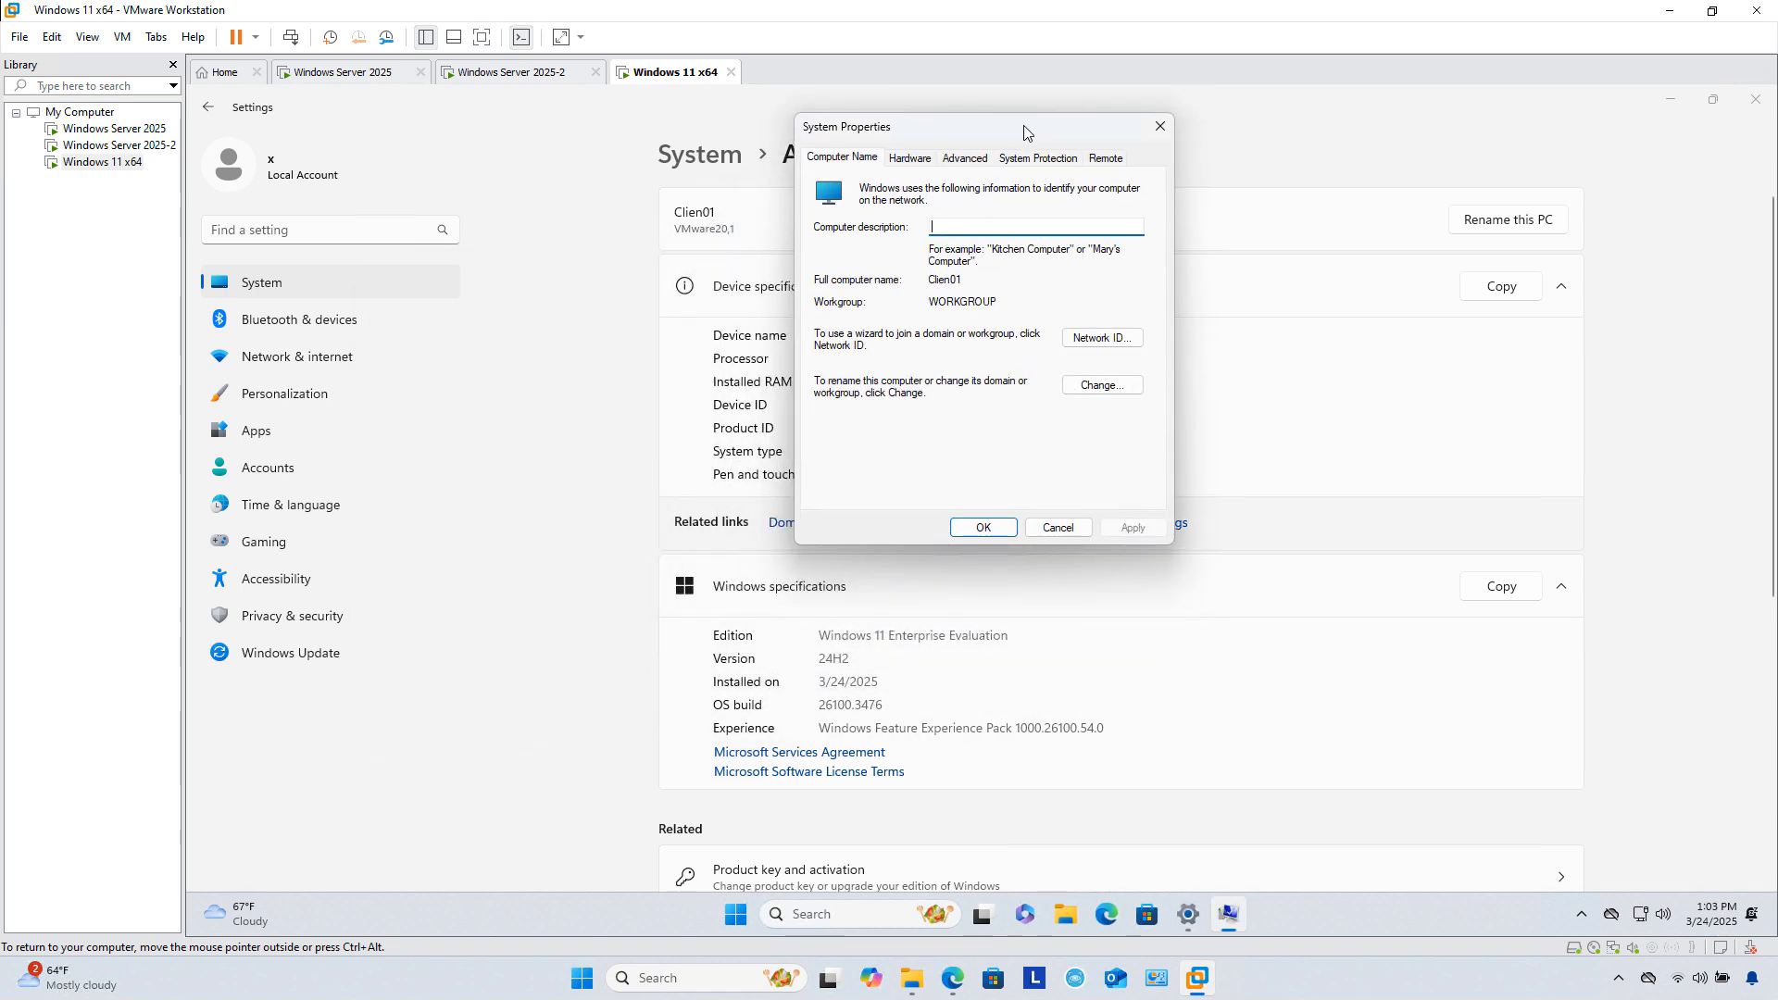
Step: Change Clien01's membership from workgroup to the domain mydomain.int and submit the join
left_click(1102, 385)
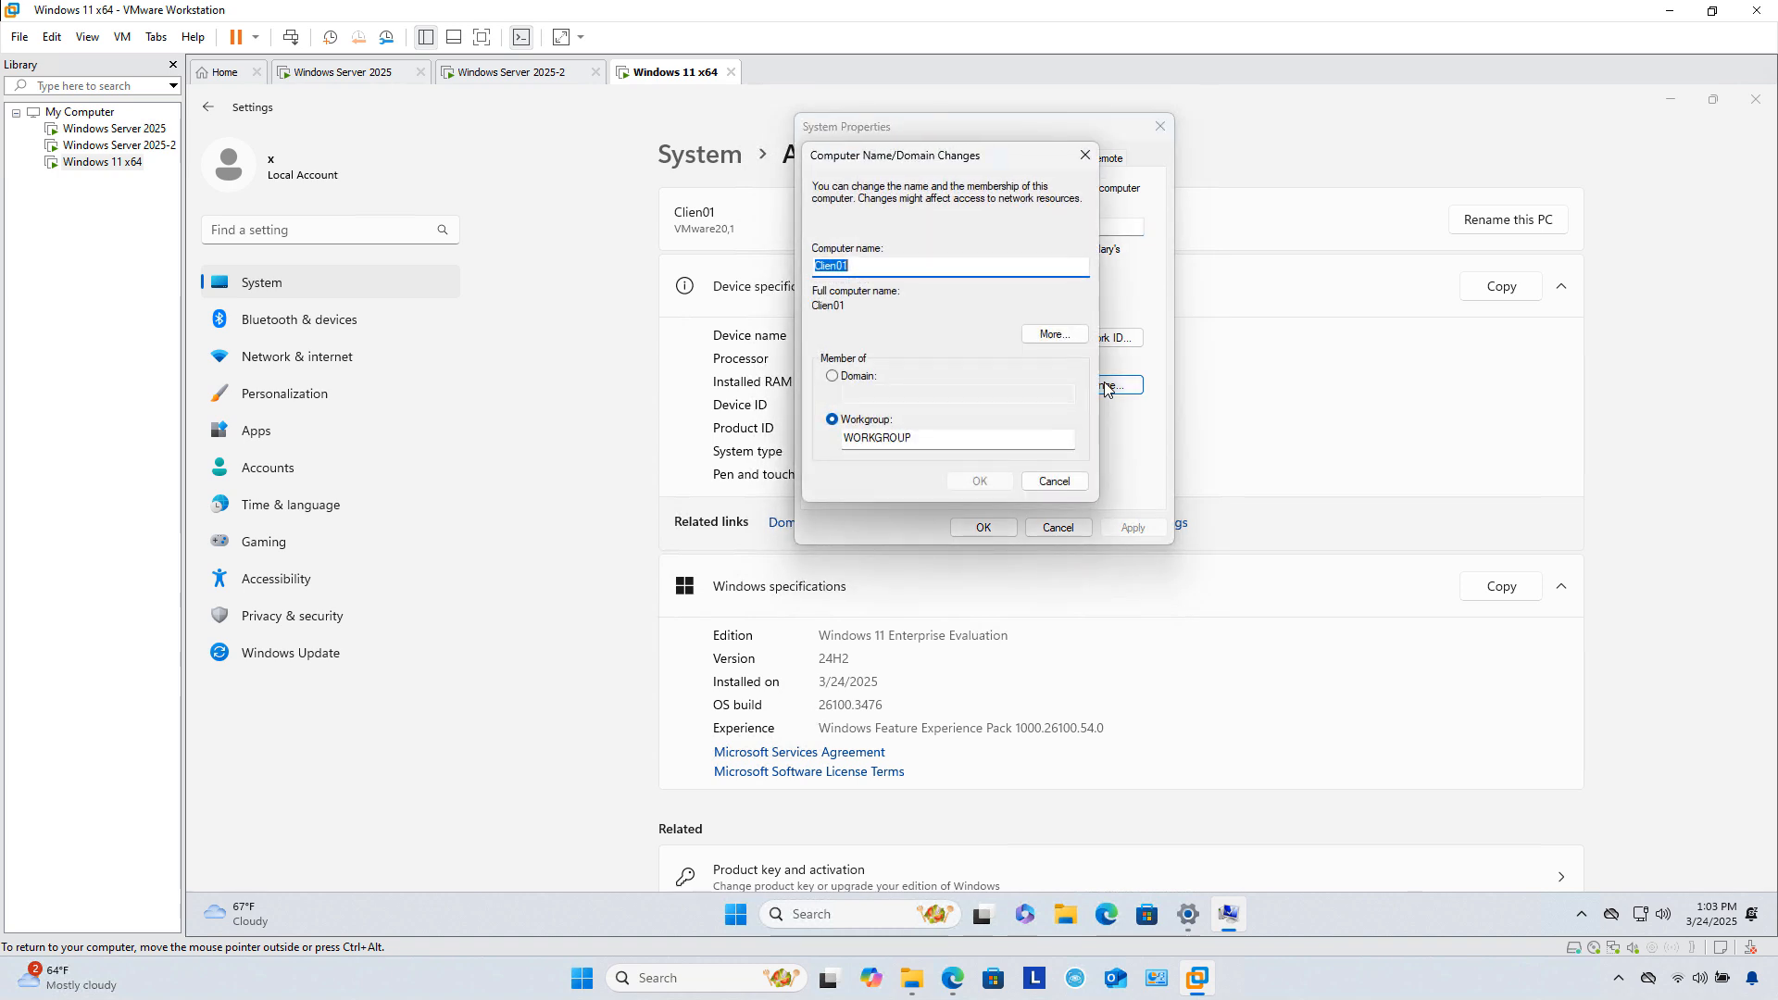
left_click(855, 379)
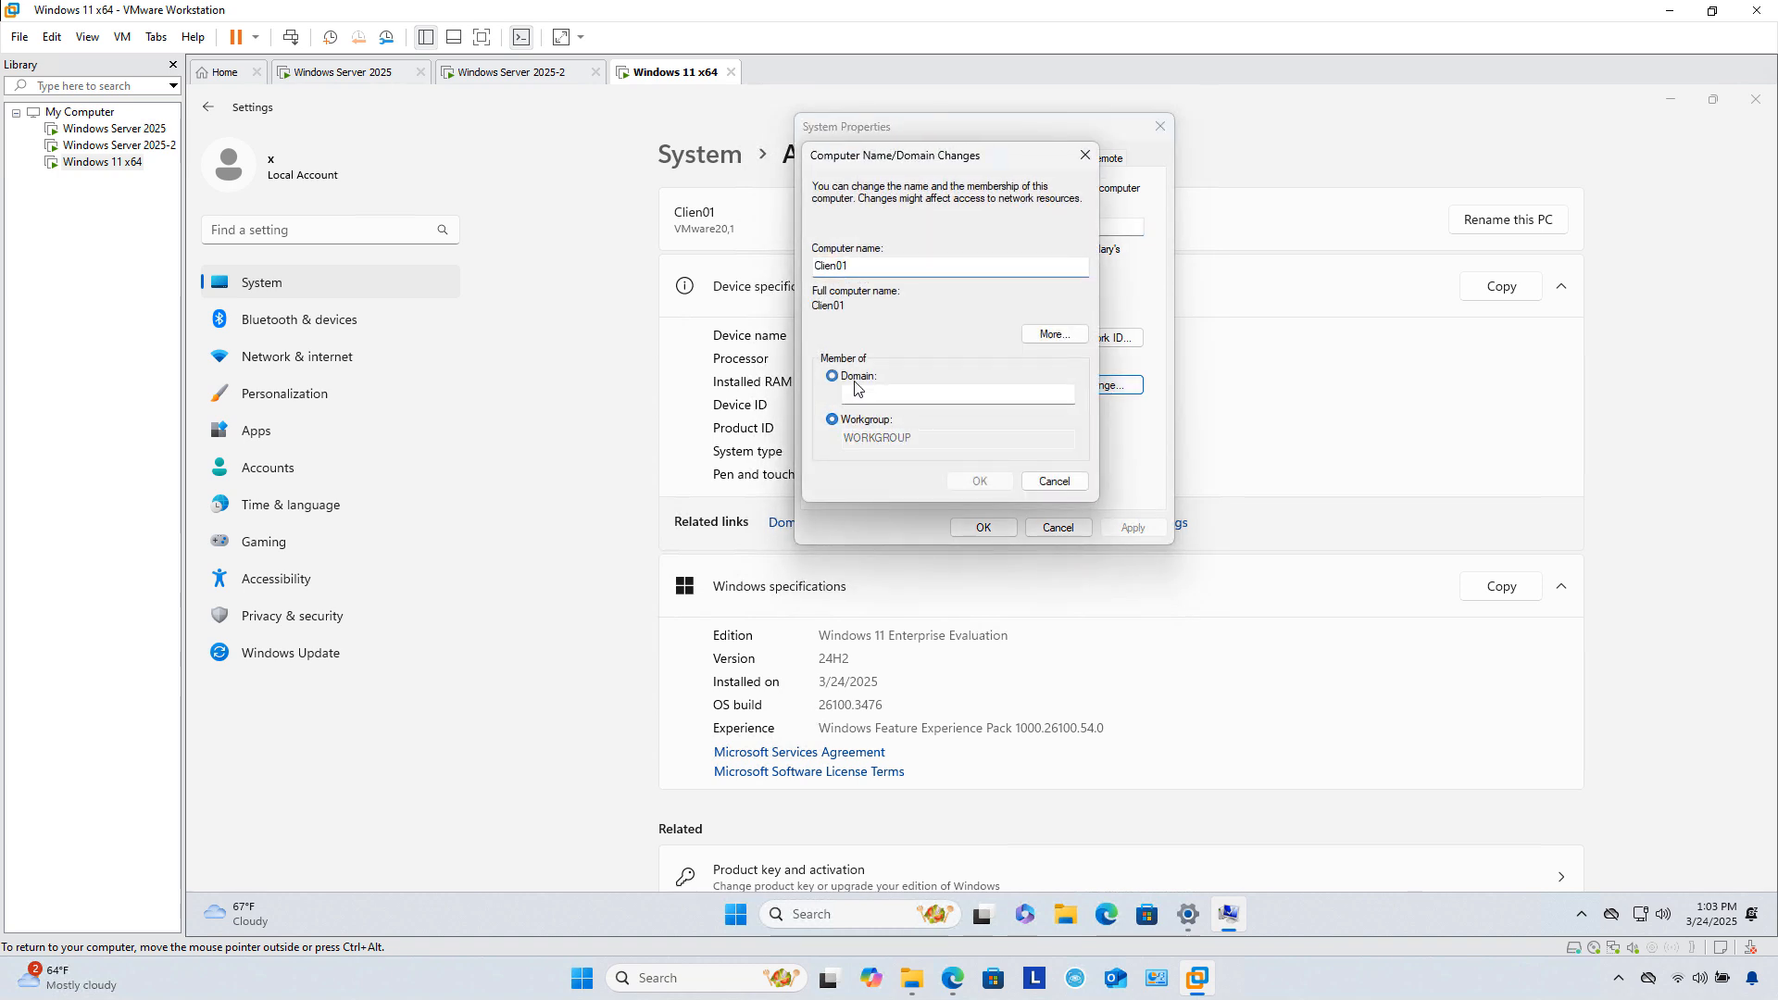
left_click(873, 393)
type("mydomain.i")
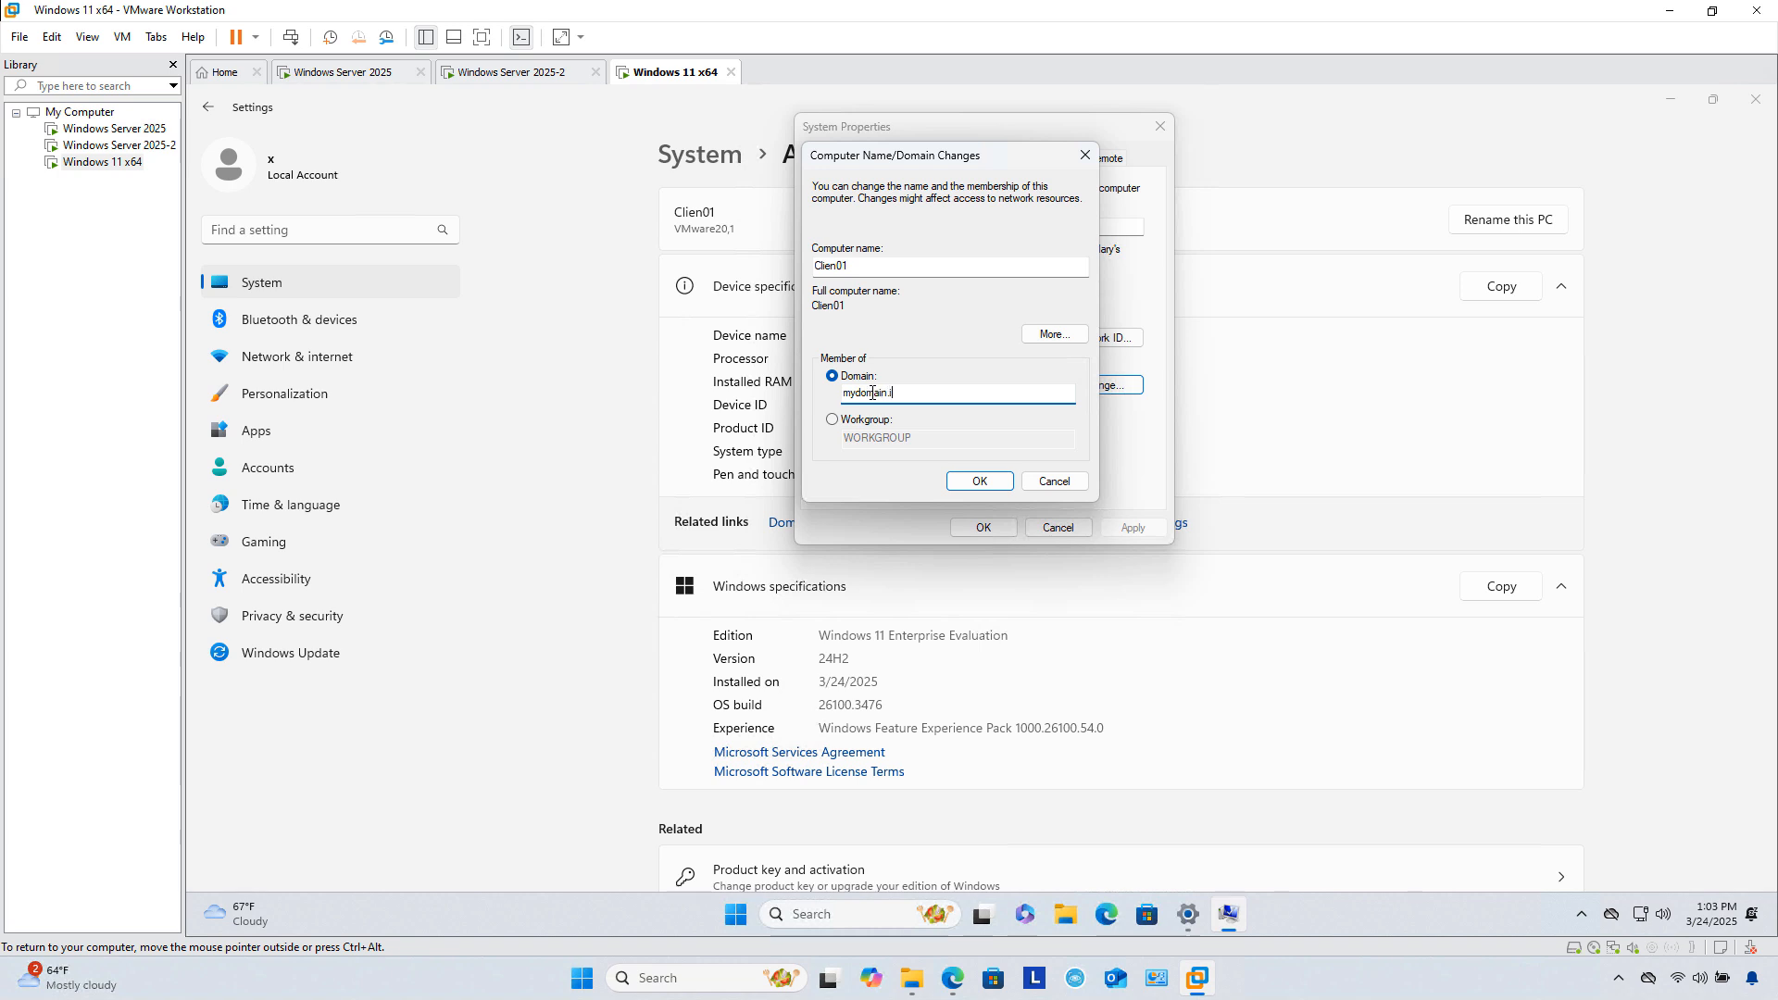
type("nt")
left_click(997, 480)
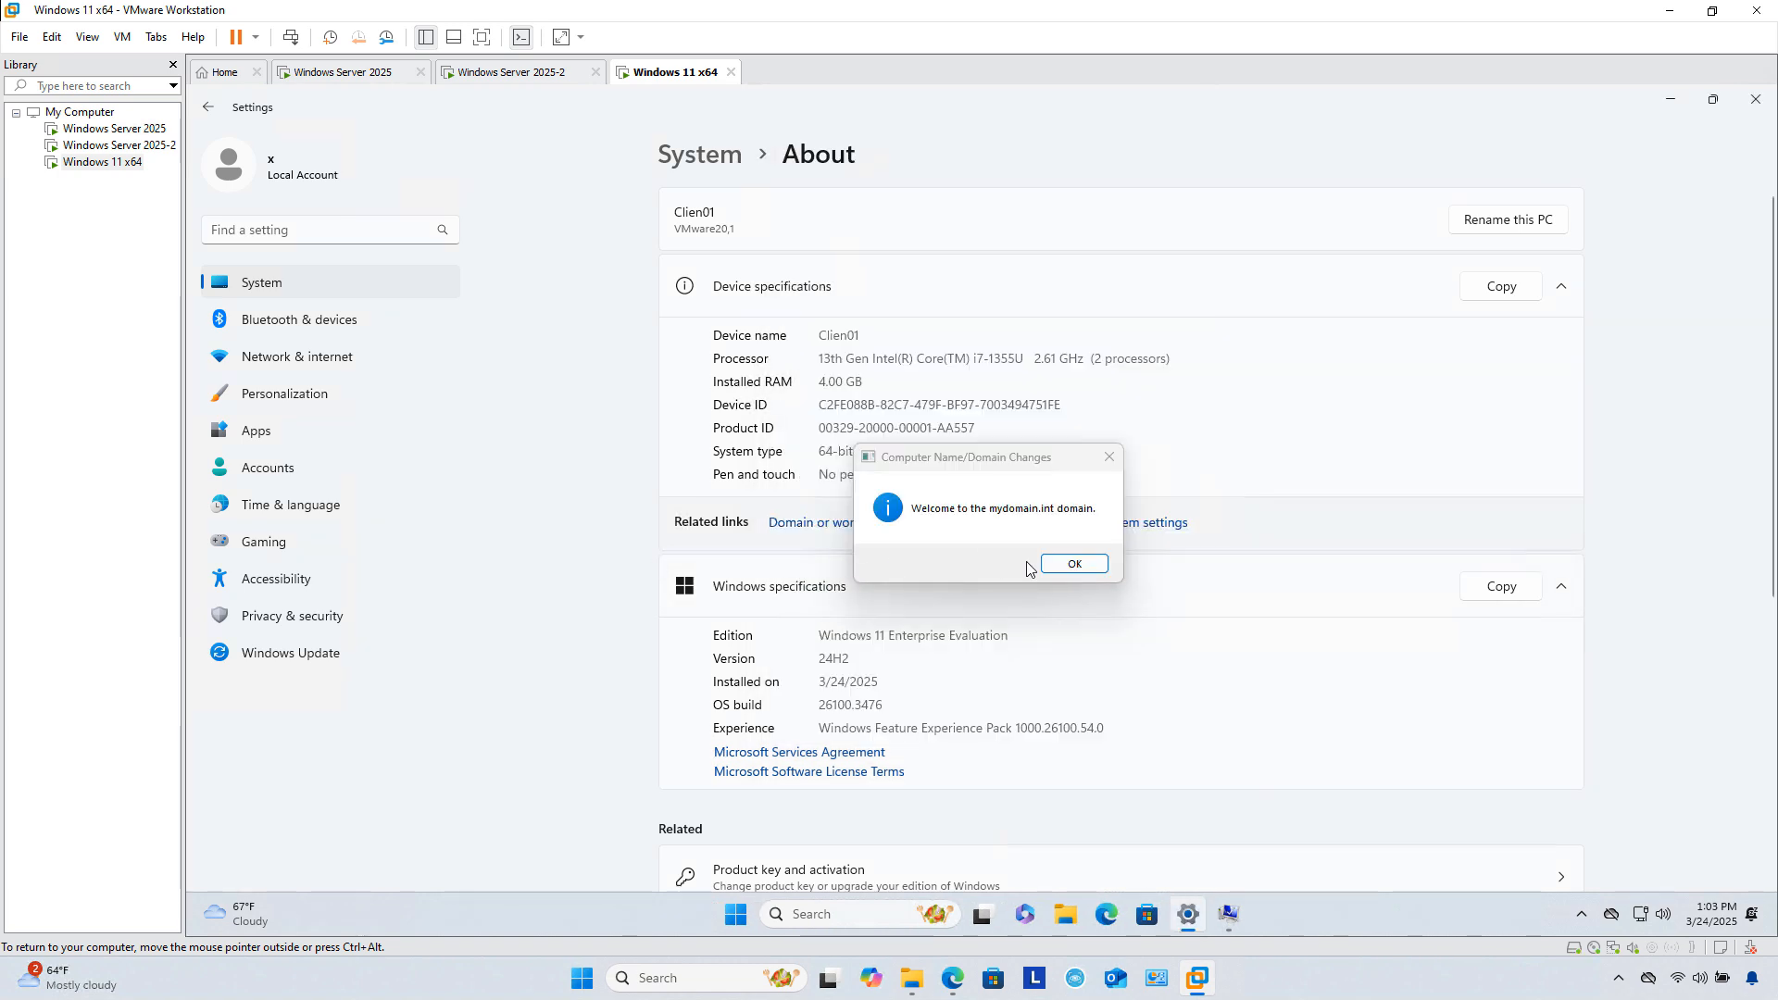
Step: Acknowledge the domain welcome and restart notices, close System Properties, and restart the client now
left_click(1072, 565)
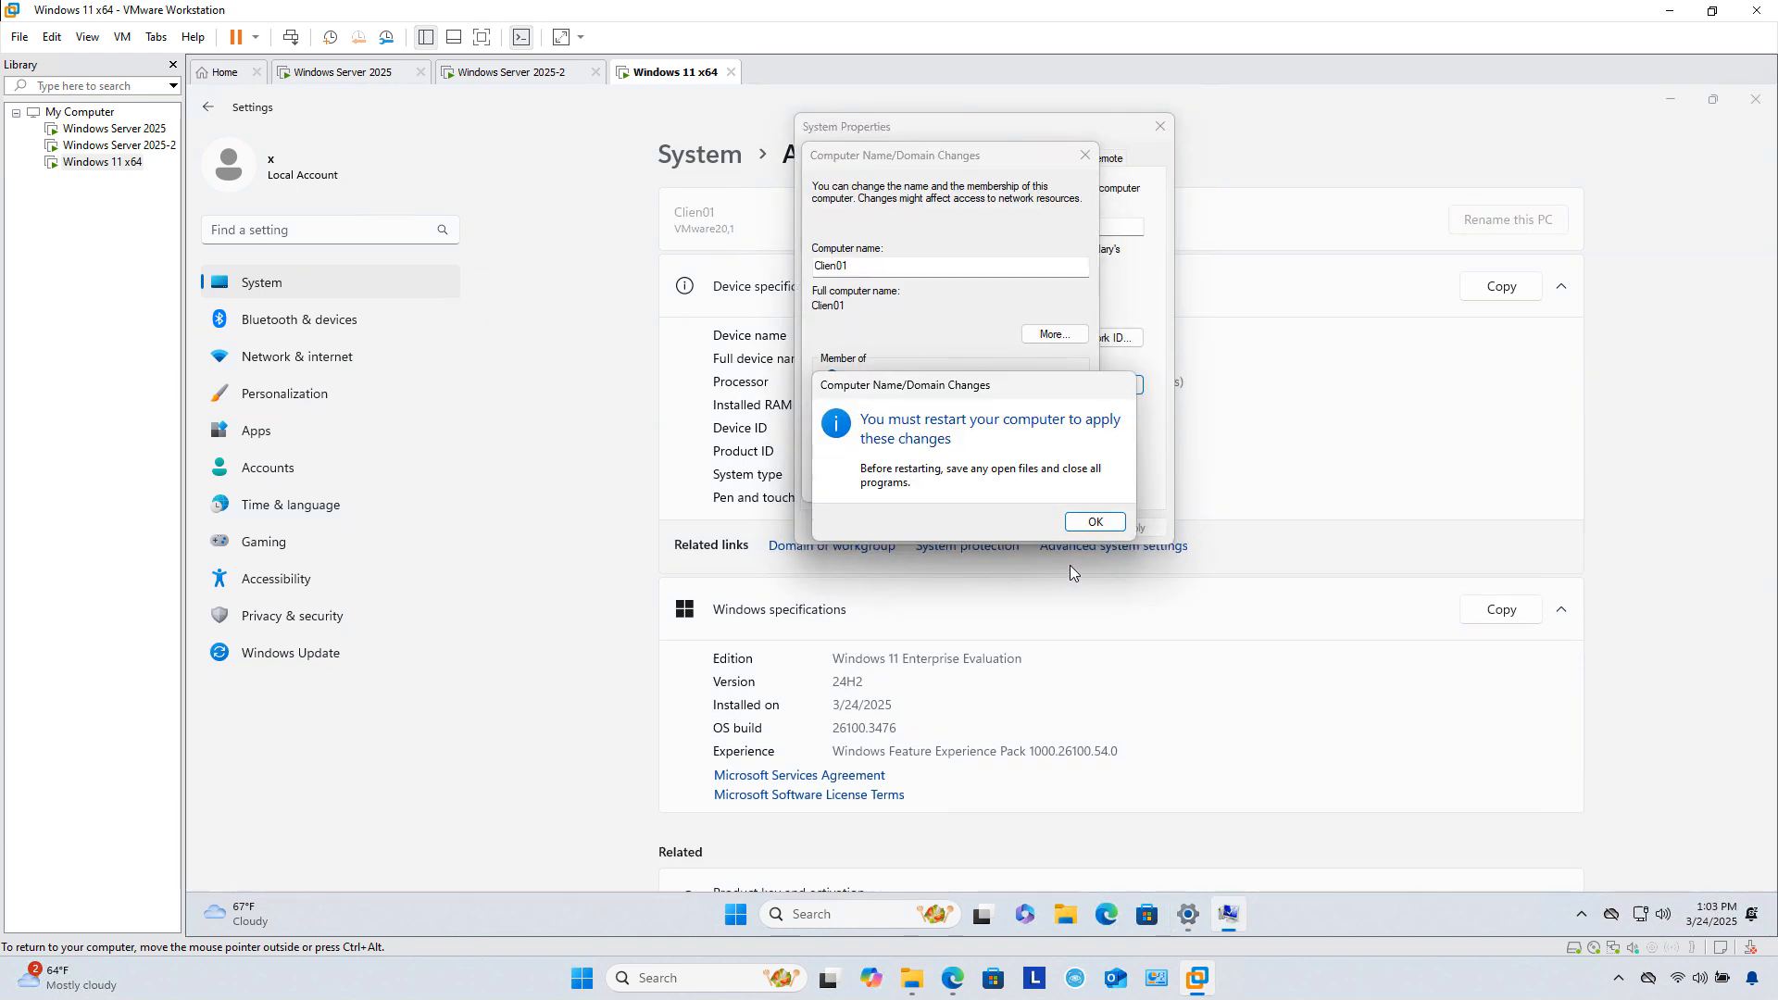
left_click(1095, 522)
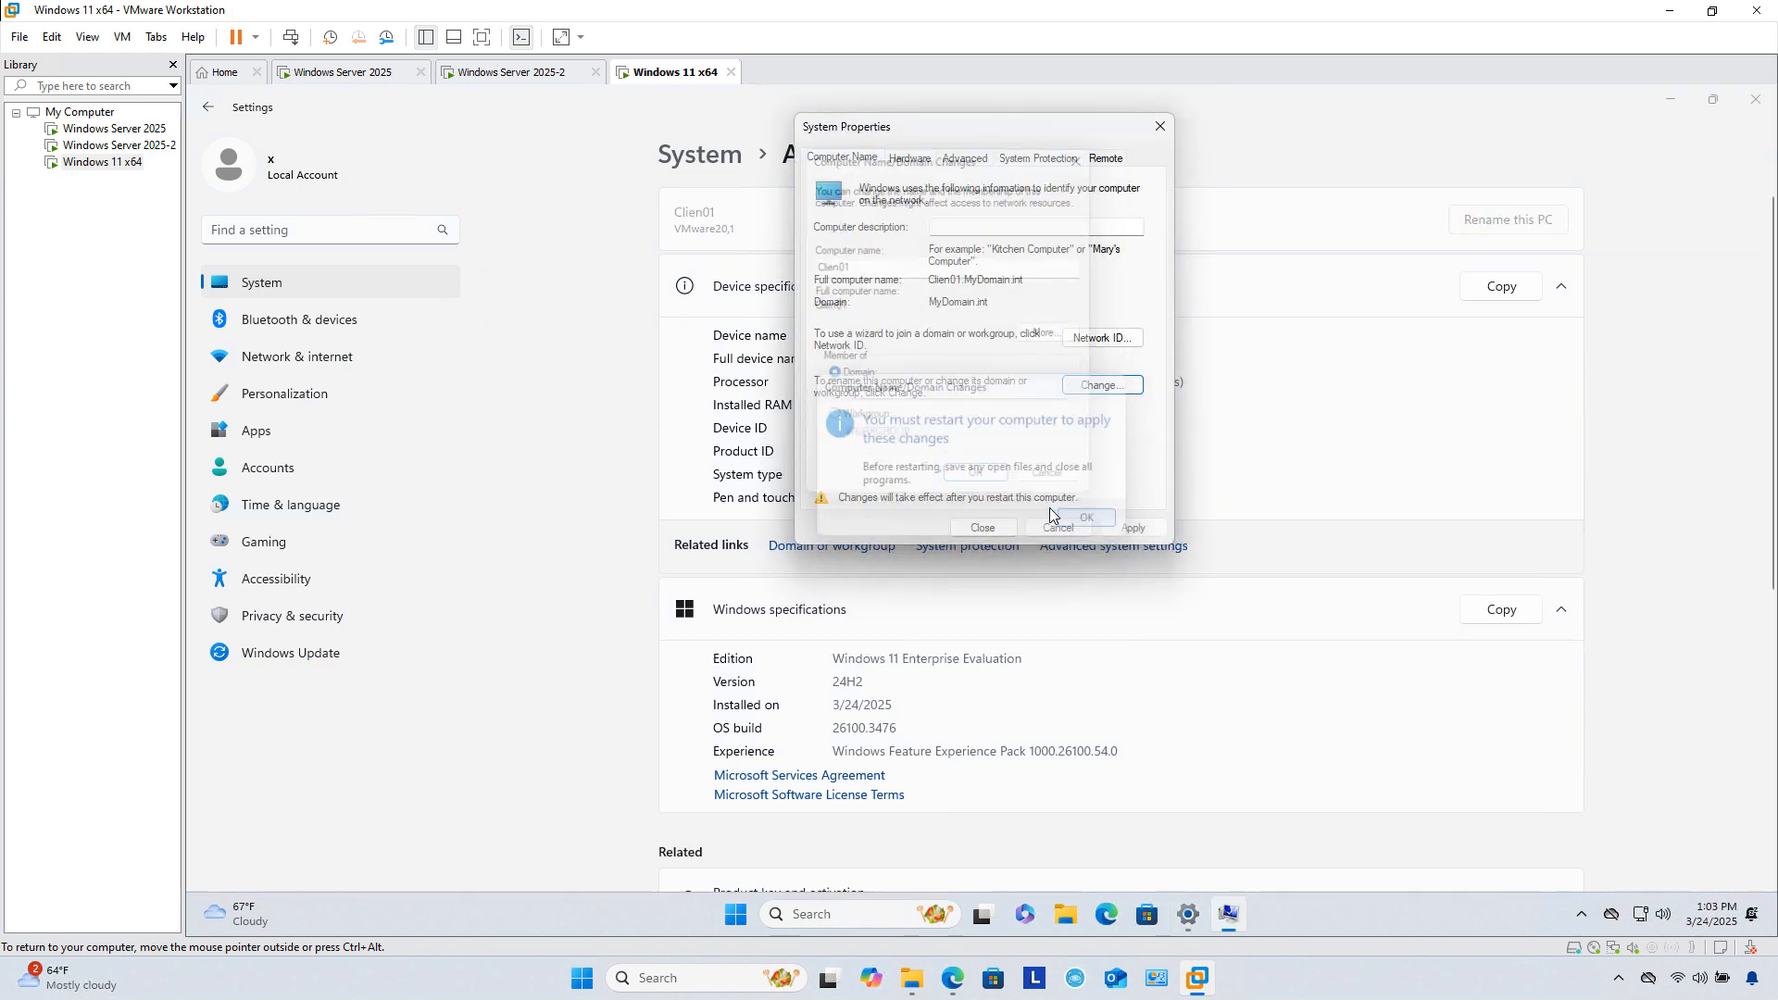
left_click(983, 528)
left_click(982, 522)
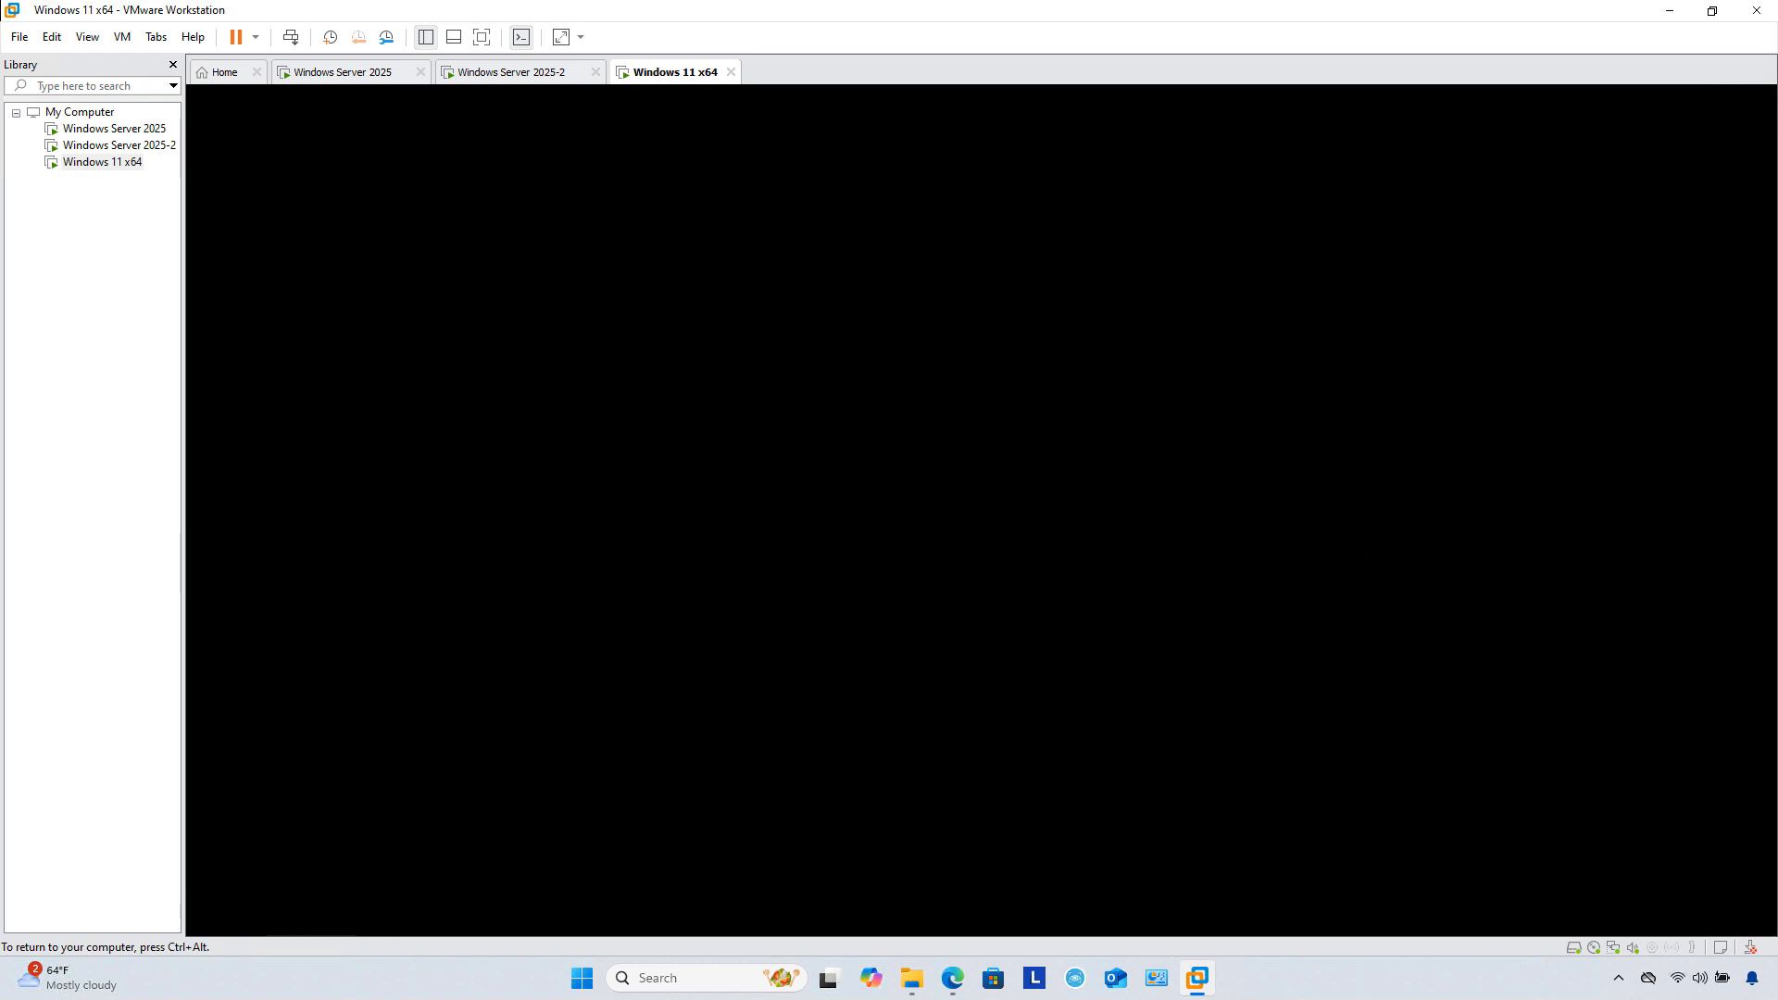
Step: Return to the Windows Server 2025 VM and show CLIEN01 in MyDomain.int's Computers container
left_click(104, 129)
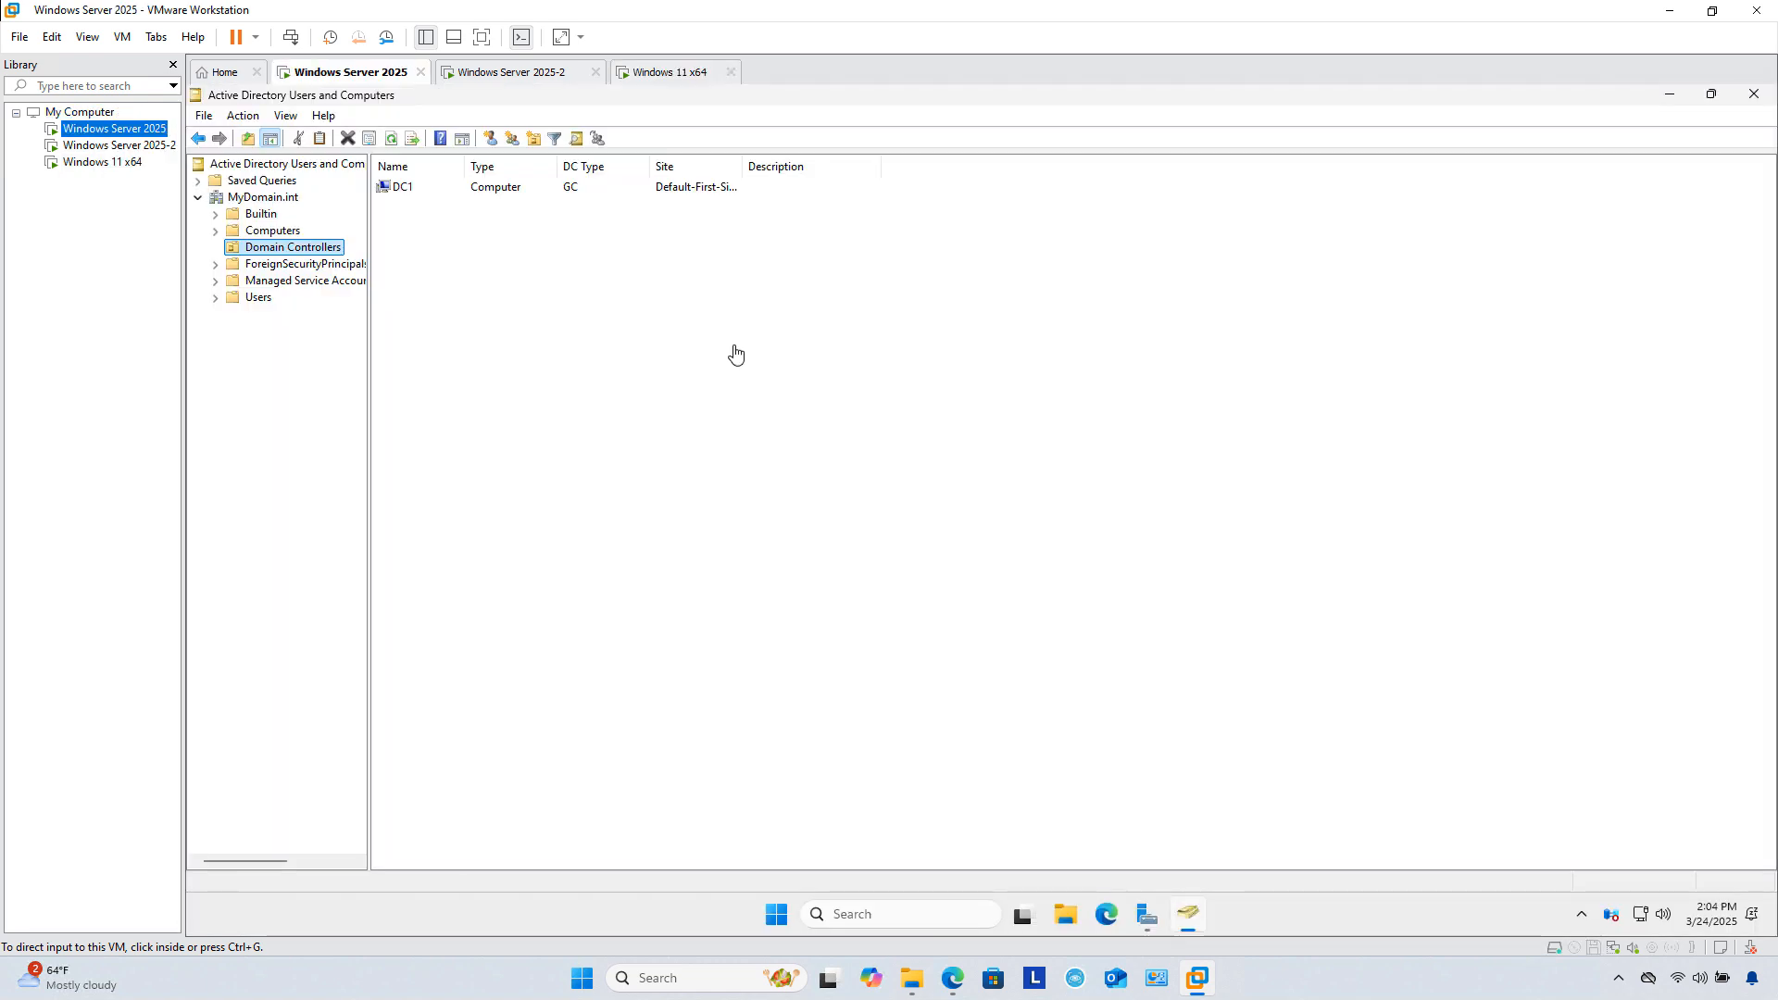
left_click(666, 373)
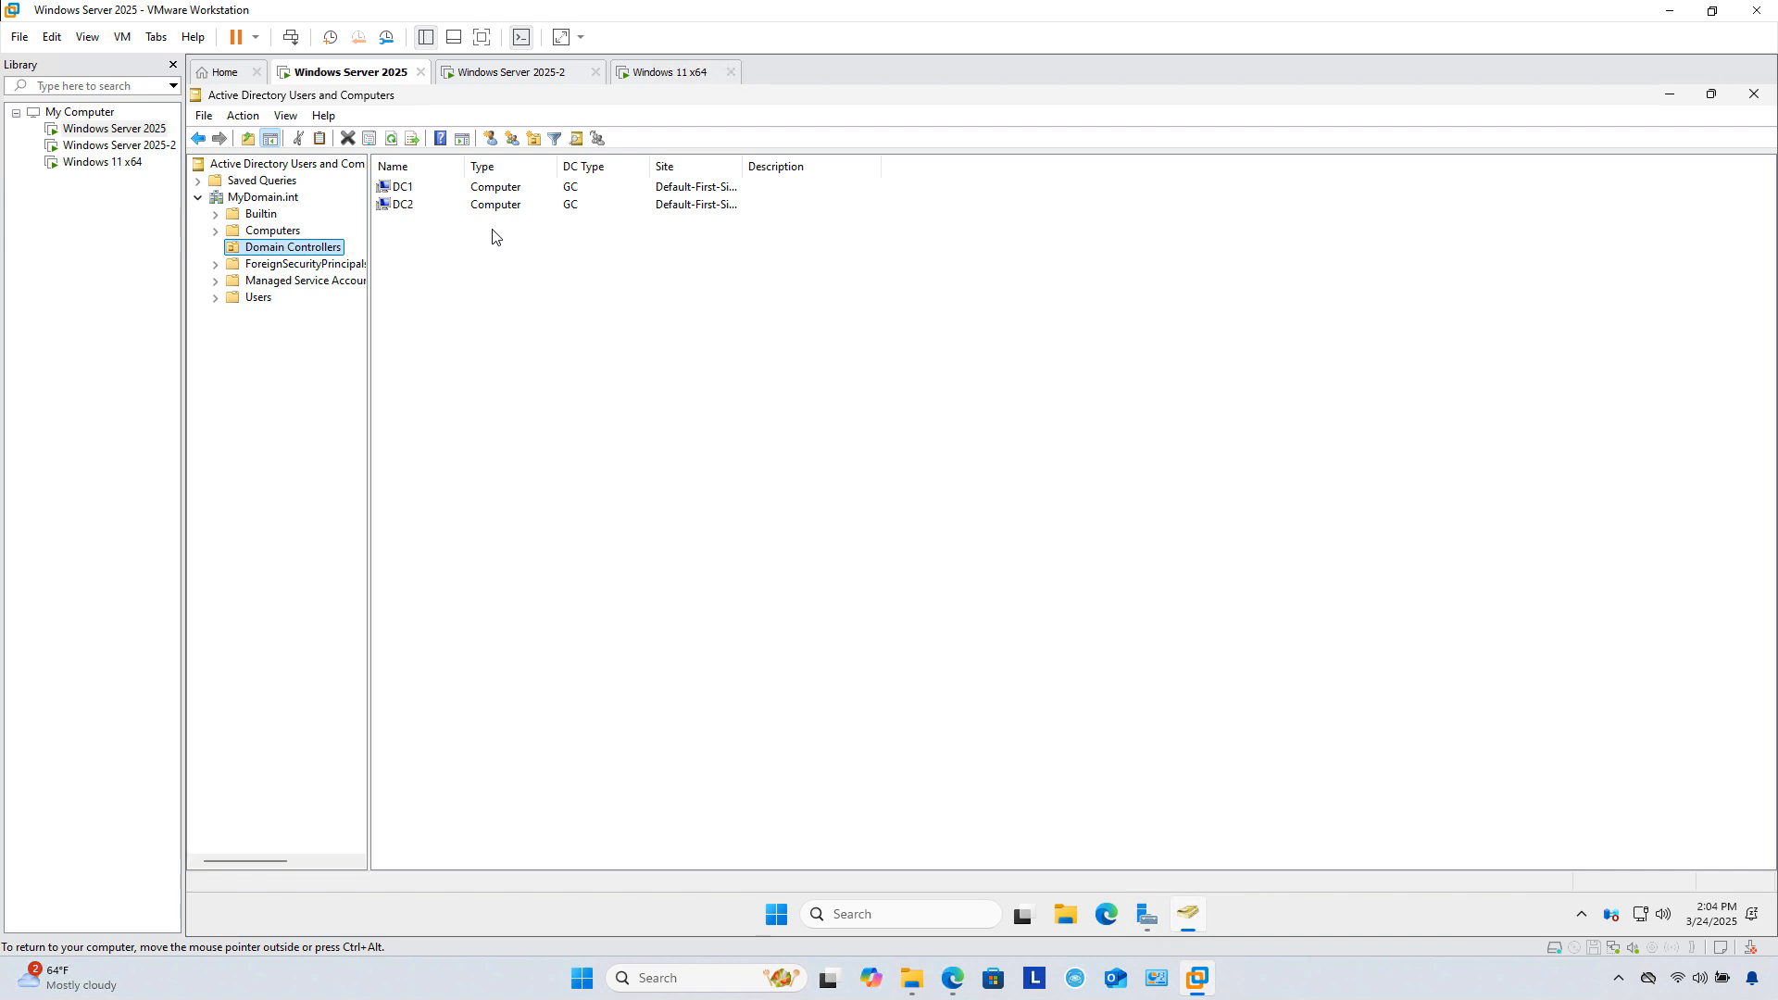
key("Up")
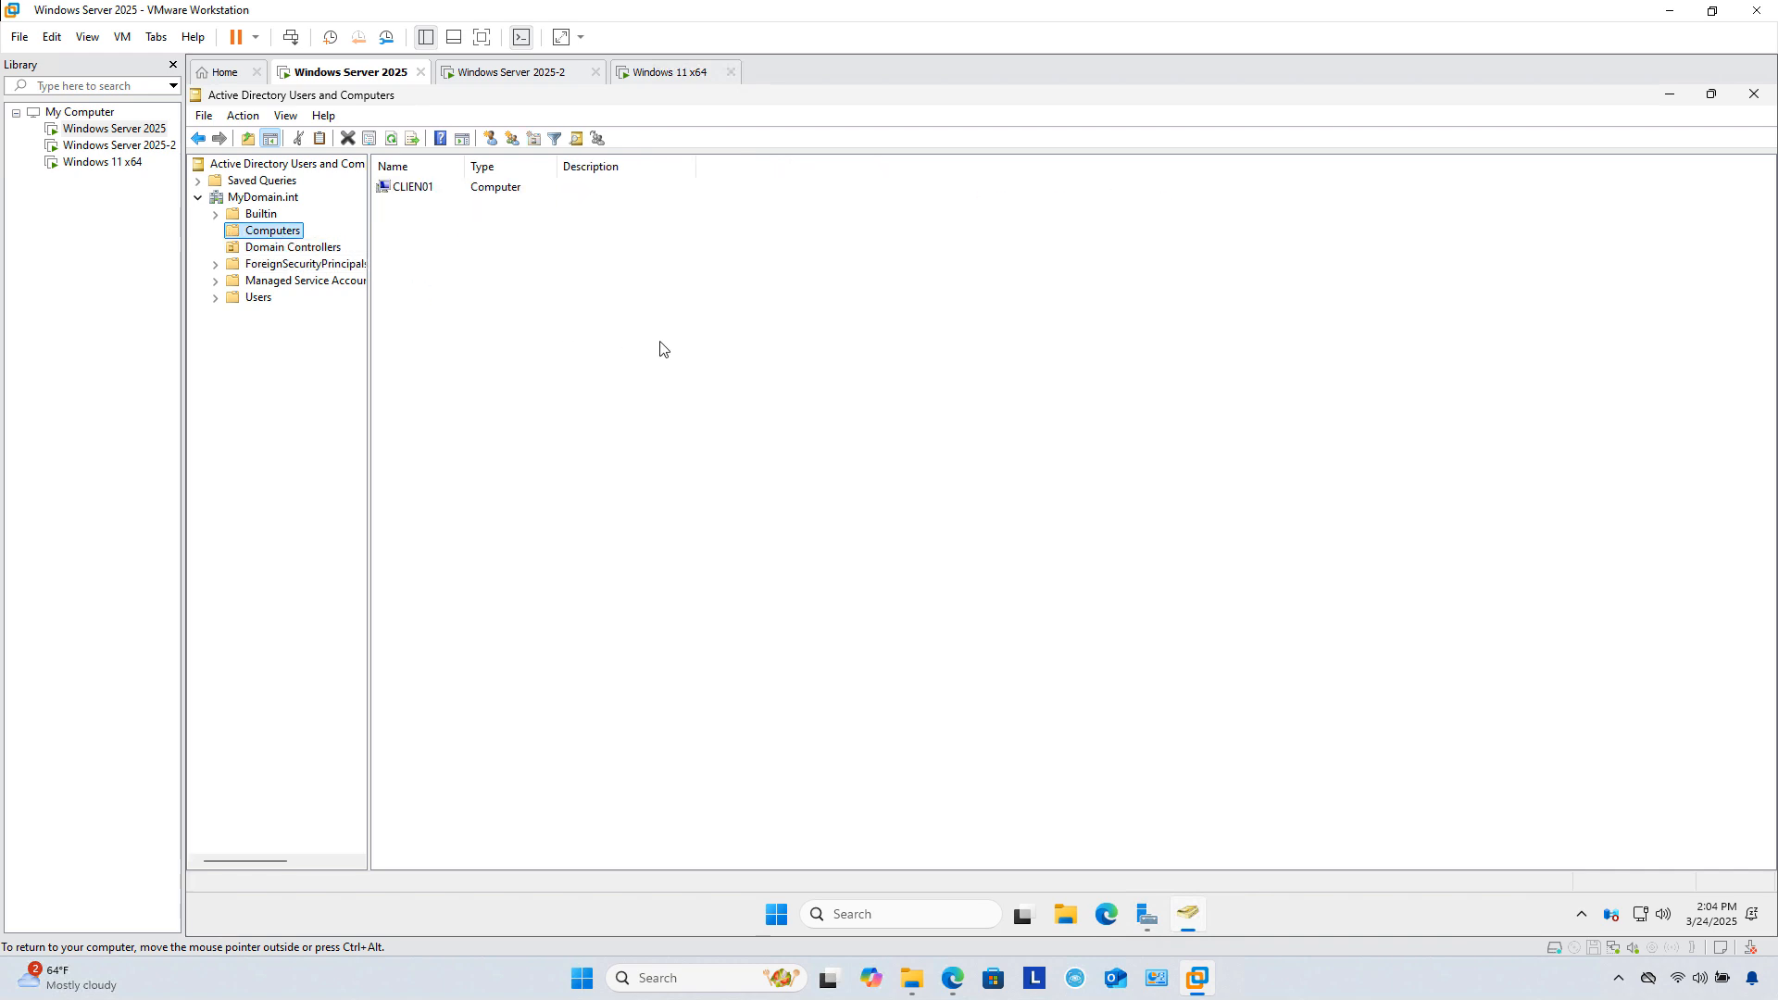